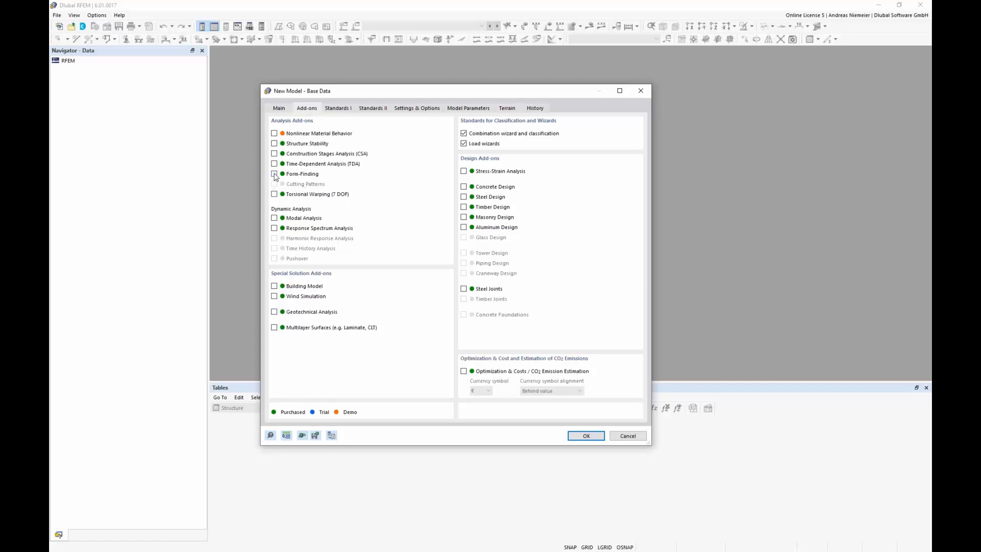
- Activate the Form-Finding add-on and create the new model, overwriting the existing model S1
{"action": "left_click", "coordinate": [275, 175]}
{"action": "left_click", "coordinate": [586, 436]}
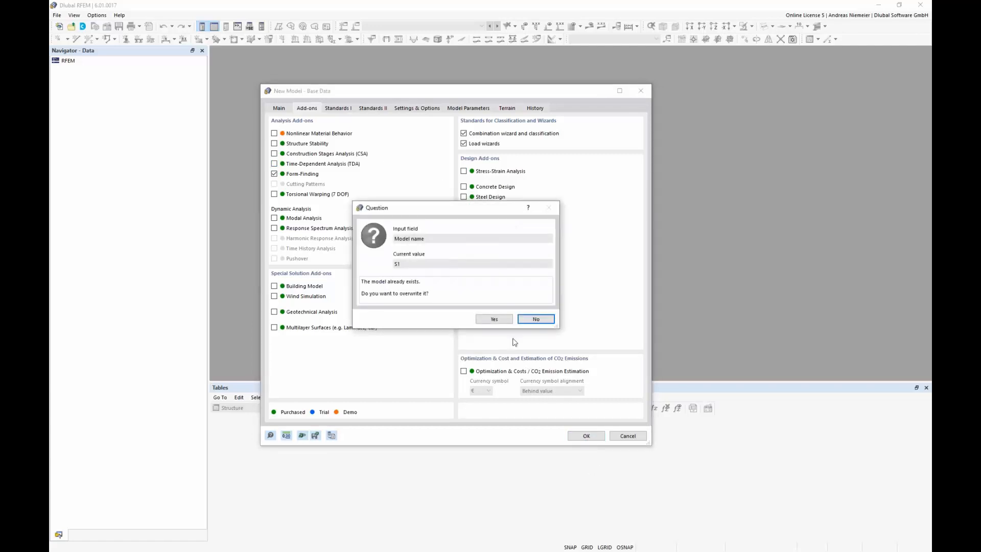
{"action": "key", "text": "Return"}
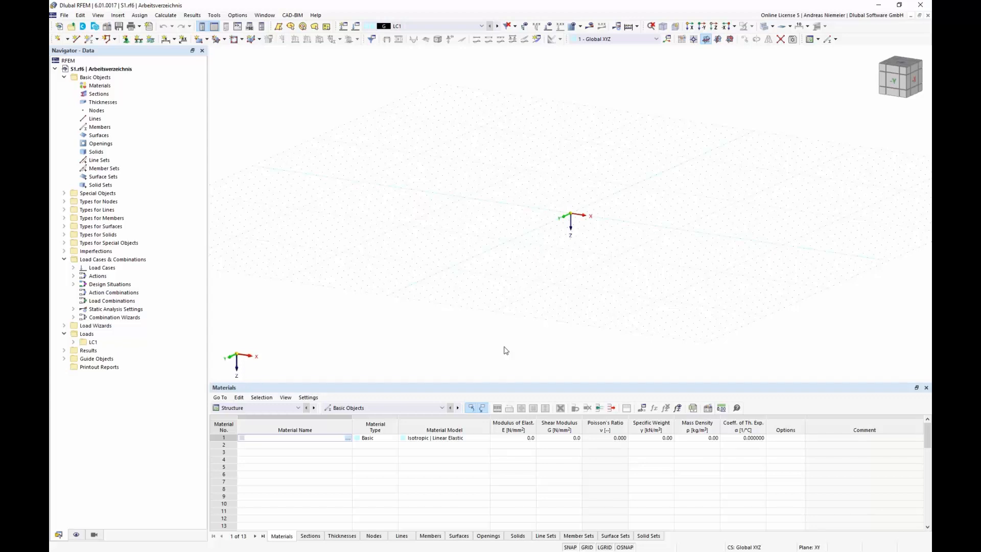
- Set up a new single member of type Cable and choose the standardized Pfeifer section Cable PE 3
{"action": "scroll", "coordinate": [600, 284], "scroll_direction": "up", "scroll_amount": 1}
{"action": "middle_click_drag", "start_coordinate": [600, 285], "coordinate": [530, 290]}
{"action": "scroll", "coordinate": [588, 250], "scroll_direction": "up", "scroll_amount": 1}
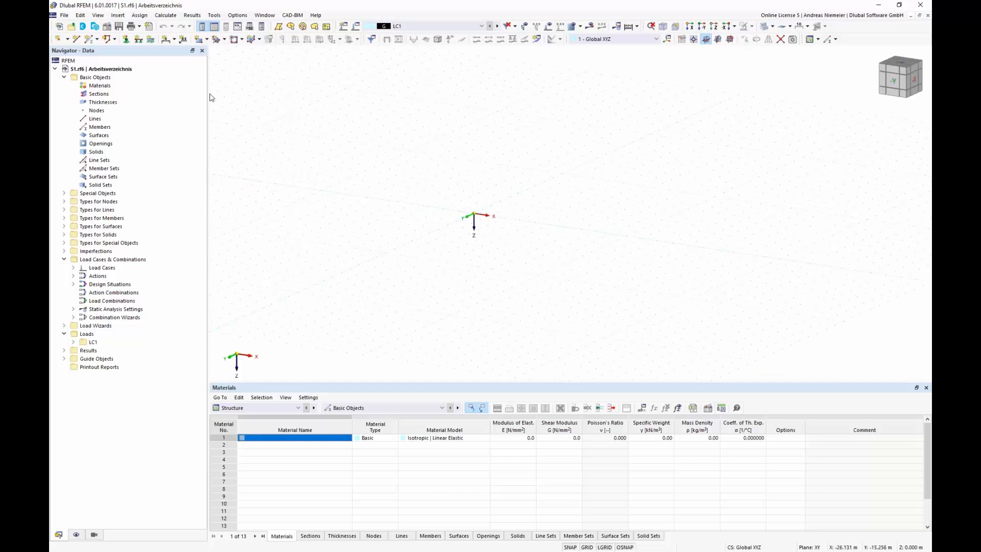
{"action": "left_click", "coordinate": [90, 39]}
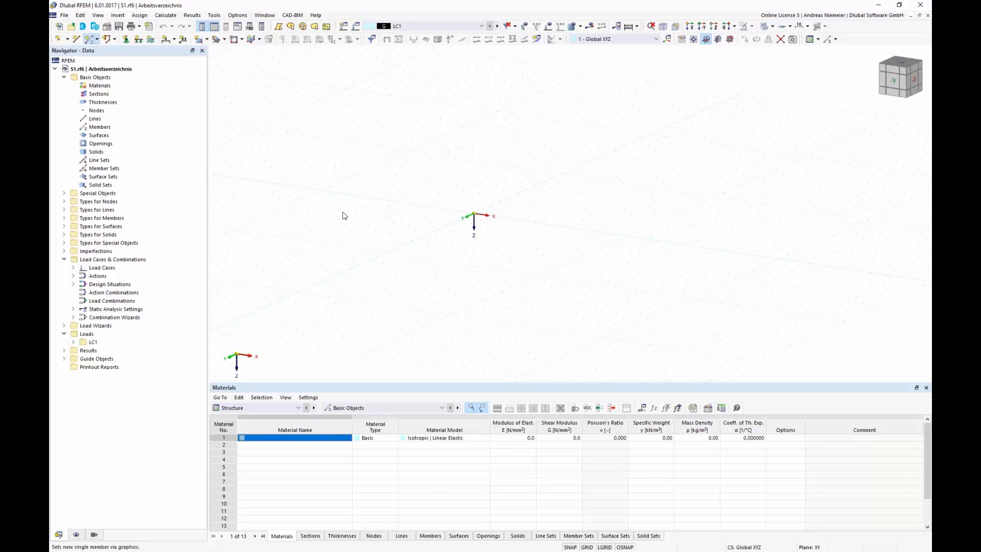
{"action": "left_click", "coordinate": [286, 155]}
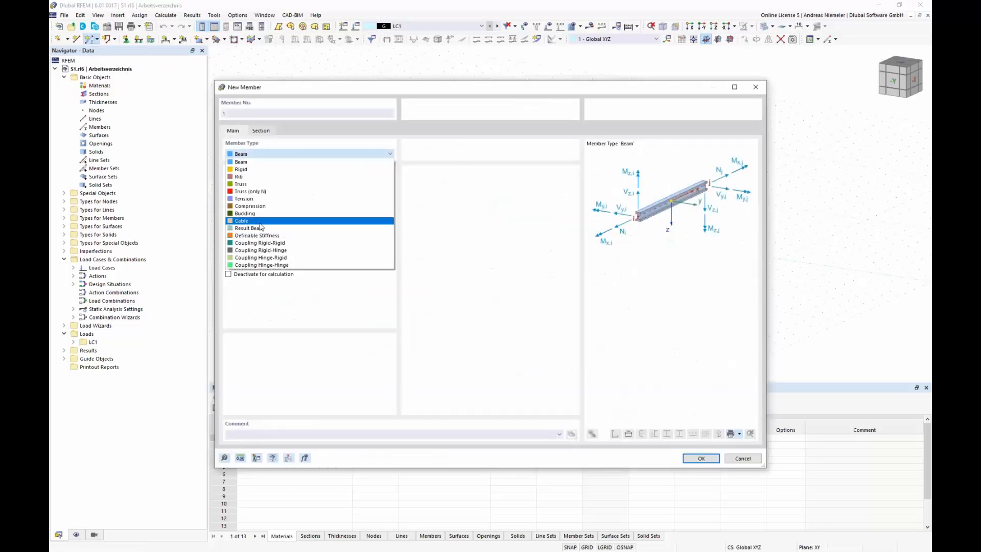
{"action": "left_click", "coordinate": [259, 221]}
{"action": "left_click", "coordinate": [261, 130]}
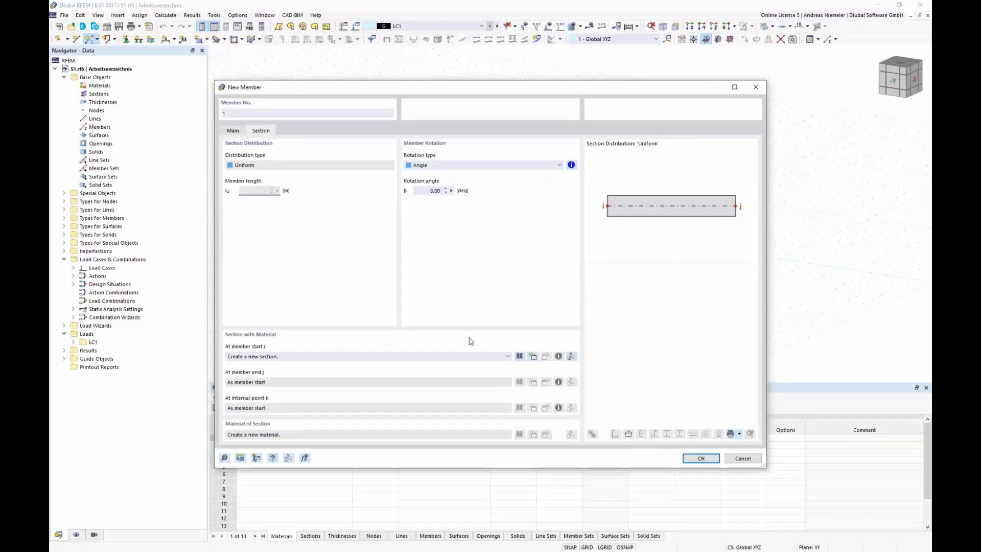
{"action": "left_click", "coordinate": [519, 356]}
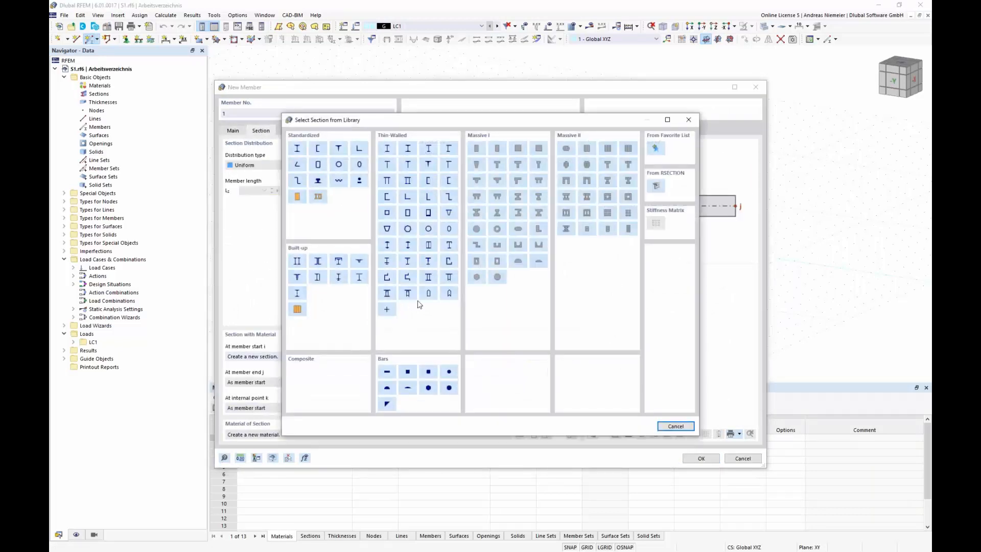
{"action": "left_click", "coordinate": [360, 181]}
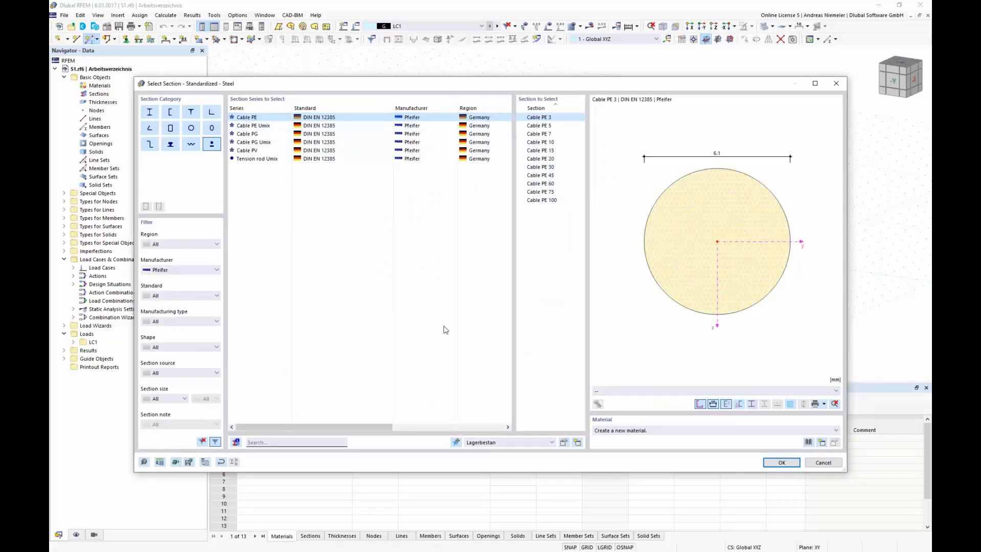
- Give the section the material Cable PE (Pfeifer), filtered by type Metal and subtype Cable, and confirm the member definition
{"action": "left_click", "coordinate": [808, 442]}
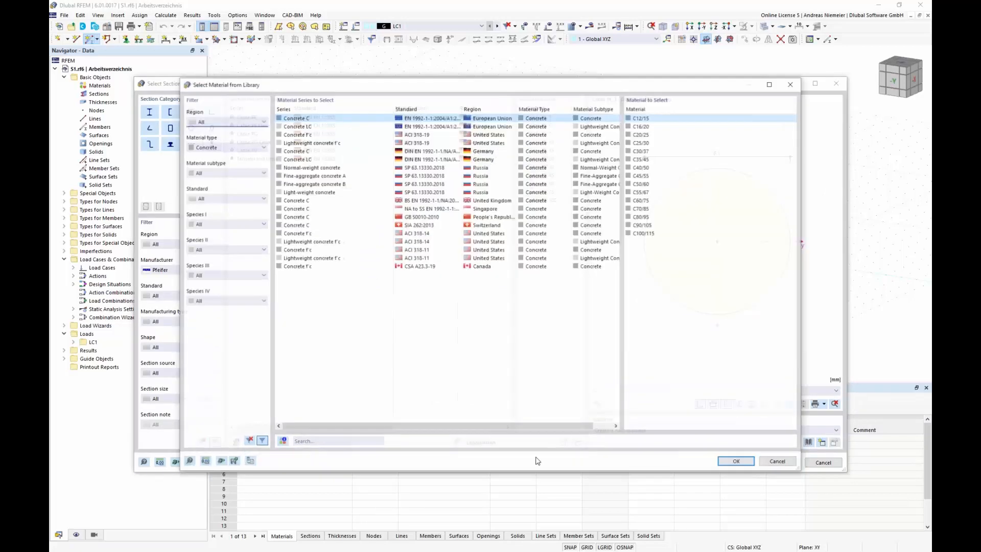
{"action": "left_click", "coordinate": [230, 147]}
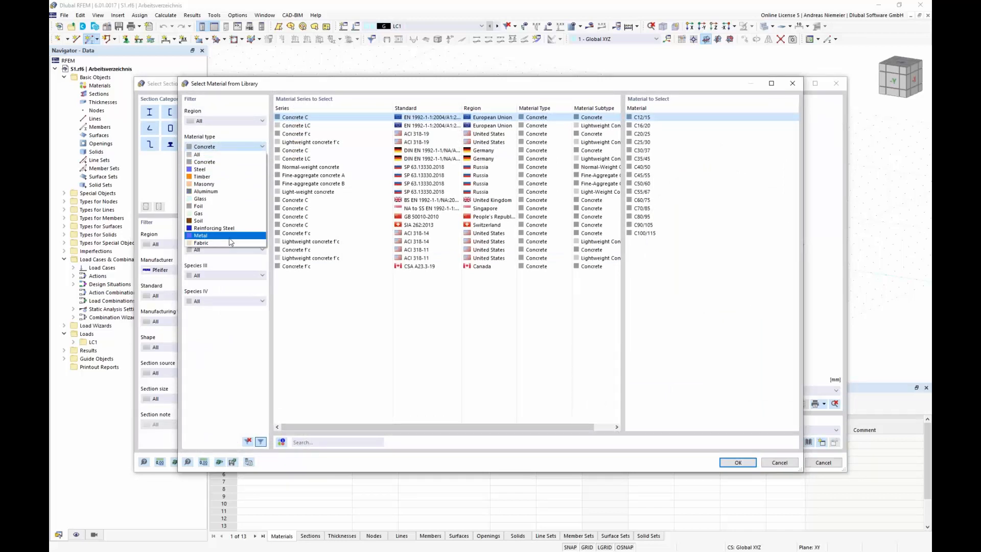
{"action": "left_click", "coordinate": [209, 237]}
{"action": "left_click", "coordinate": [225, 172]}
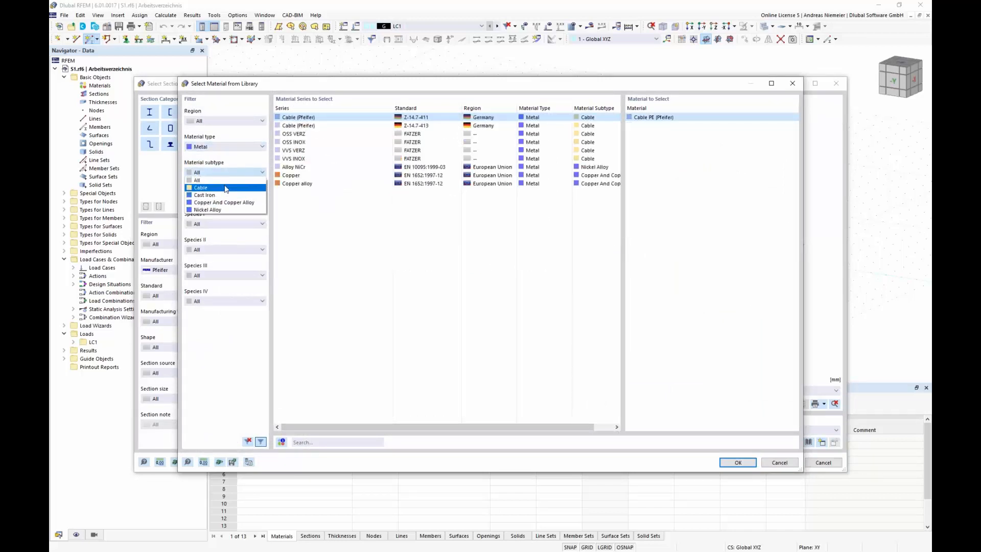
{"action": "left_click", "coordinate": [226, 189]}
{"action": "left_click", "coordinate": [738, 463]}
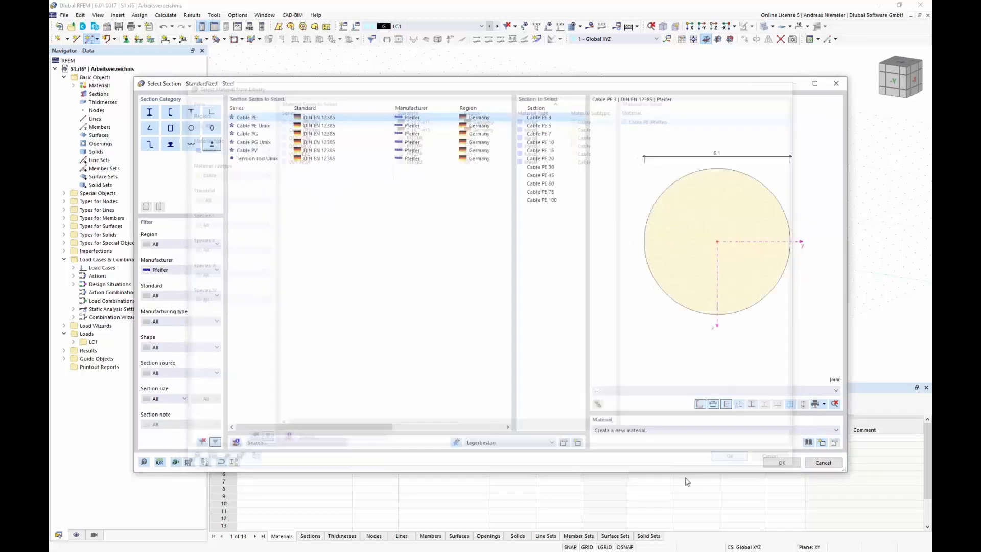
{"action": "left_click", "coordinate": [782, 463]}
{"action": "left_click", "coordinate": [701, 458]}
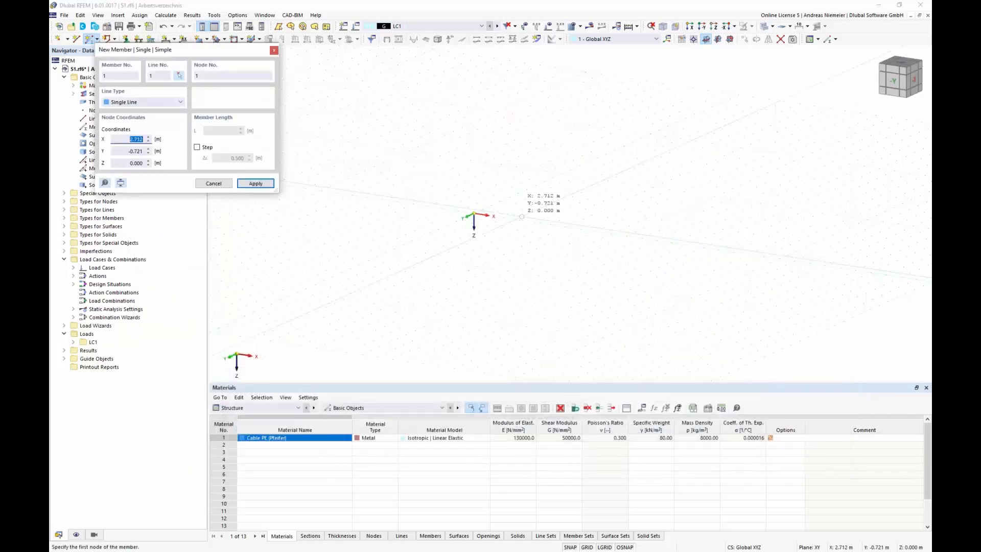
- Draw the cable member 10 m long along the X axis, from the origin to X = 10 m
{"action": "left_click", "coordinate": [475, 213]}
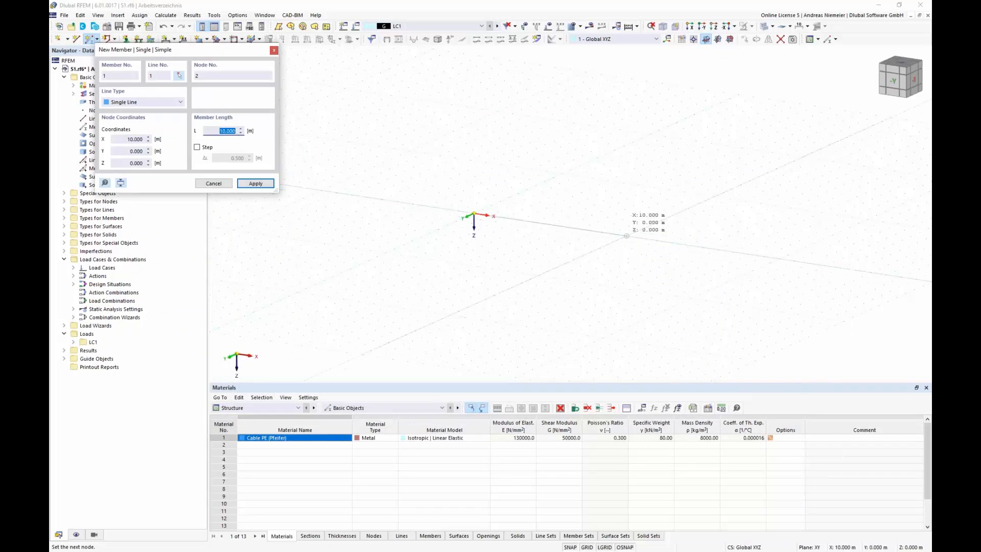
{"action": "left_click", "coordinate": [628, 236]}
{"action": "key", "text": "Escape"}
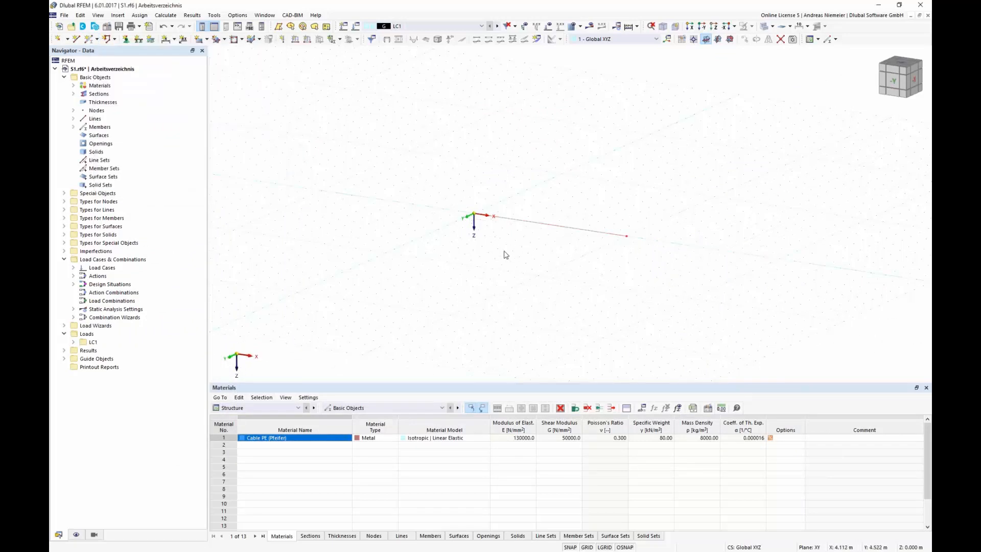
- Assign nodal support type 1 to both end nodes of the cable
{"action": "middle_click_drag", "start_coordinate": [548, 285], "coordinate": [484, 281]}
{"action": "scroll", "coordinate": [467, 231], "scroll_direction": "up", "scroll_amount": 3}
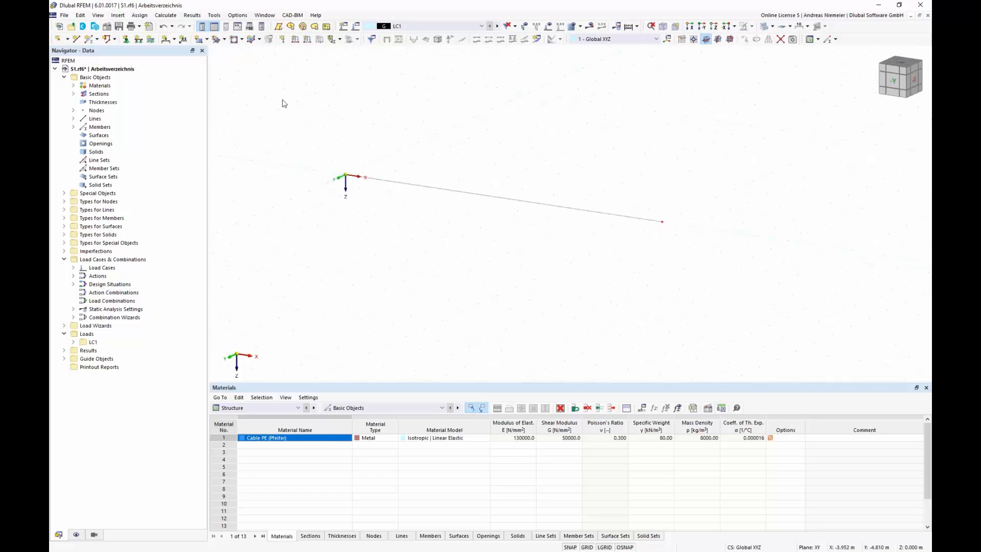
{"action": "left_click", "coordinate": [126, 40]}
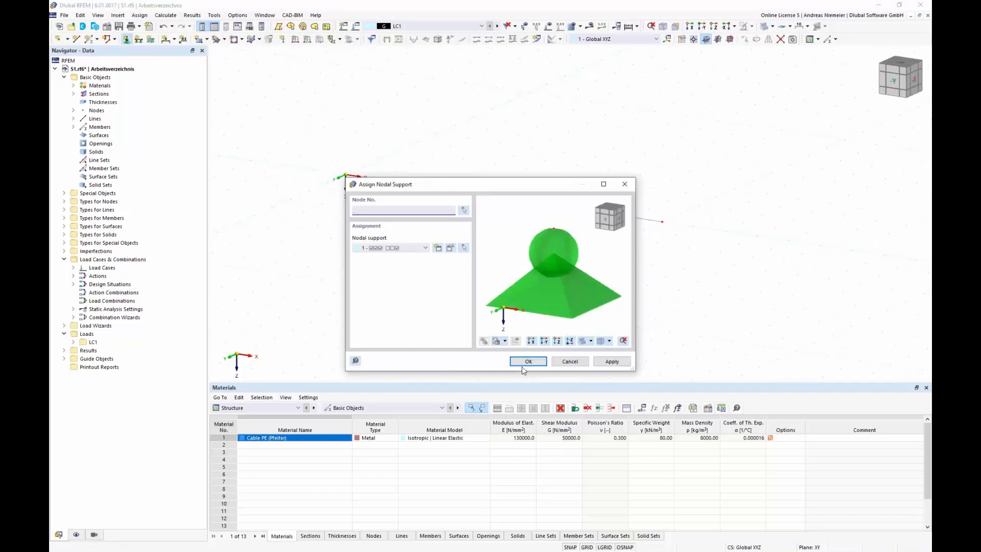
{"action": "left_click", "coordinate": [528, 361]}
{"action": "left_click_drag", "start_coordinate": [319, 162], "coordinate": [760, 299]}
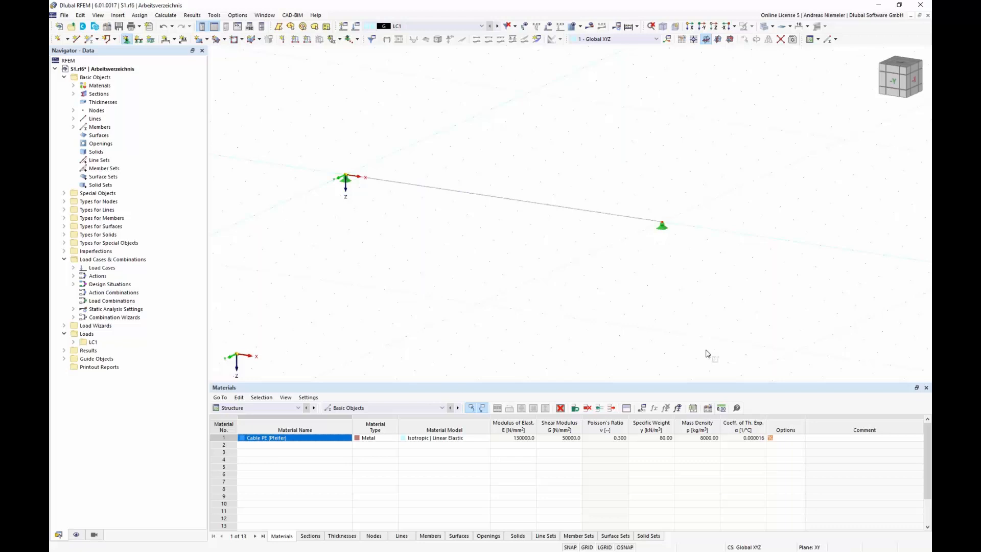
{"action": "middle_click_drag", "start_coordinate": [535, 285], "coordinate": [486, 251], "text": "ctrl"}
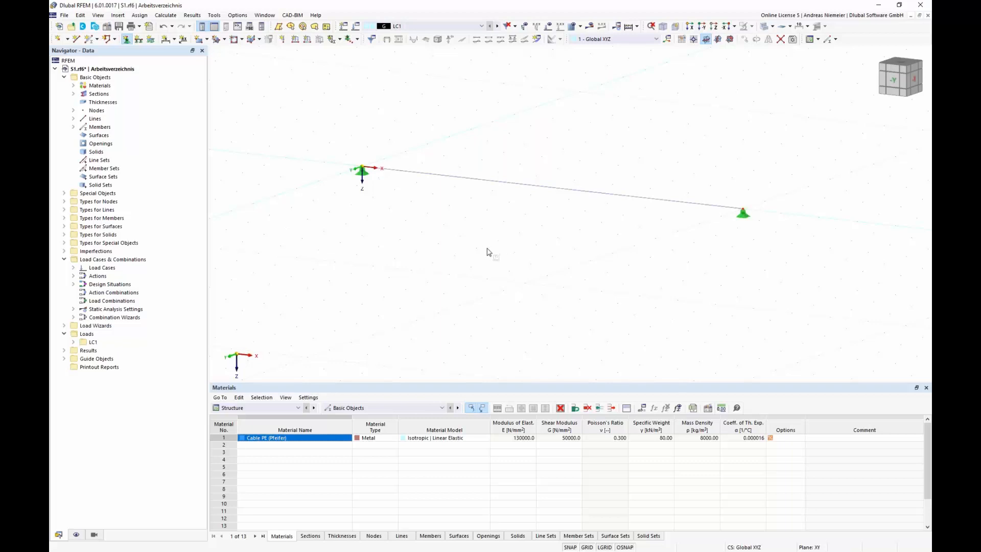
{"action": "key", "text": "Escape"}
- Calculate load case LC1 and display its deformation results
{"action": "left_click", "coordinate": [591, 27]}
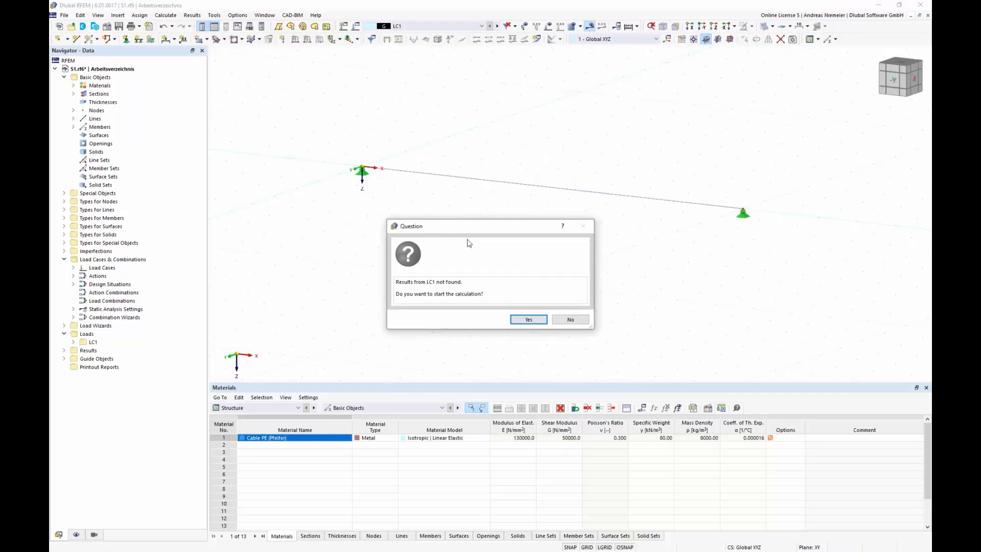
{"action": "left_click", "coordinate": [517, 318]}
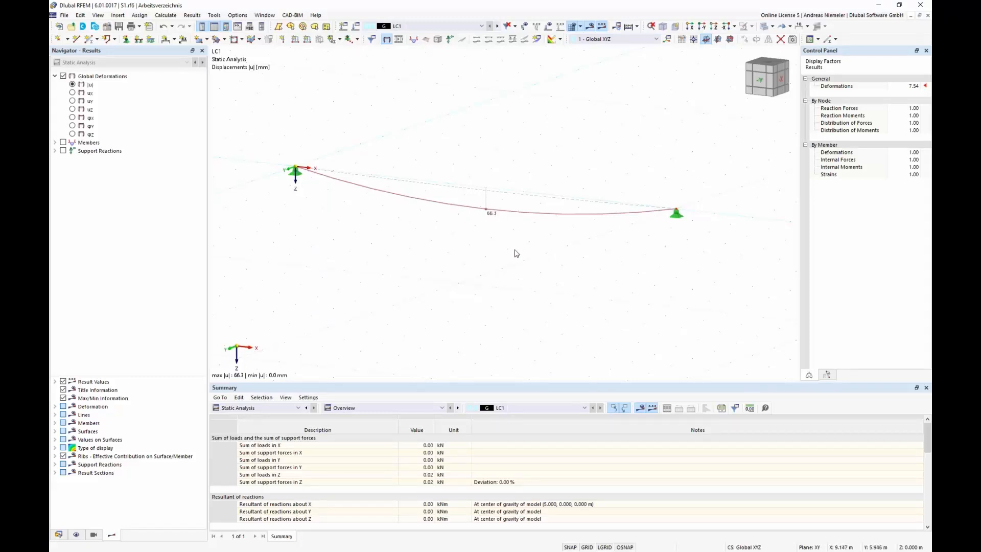
- Raise the display factor for deformations to 16.00
{"action": "left_click", "coordinate": [913, 87]}
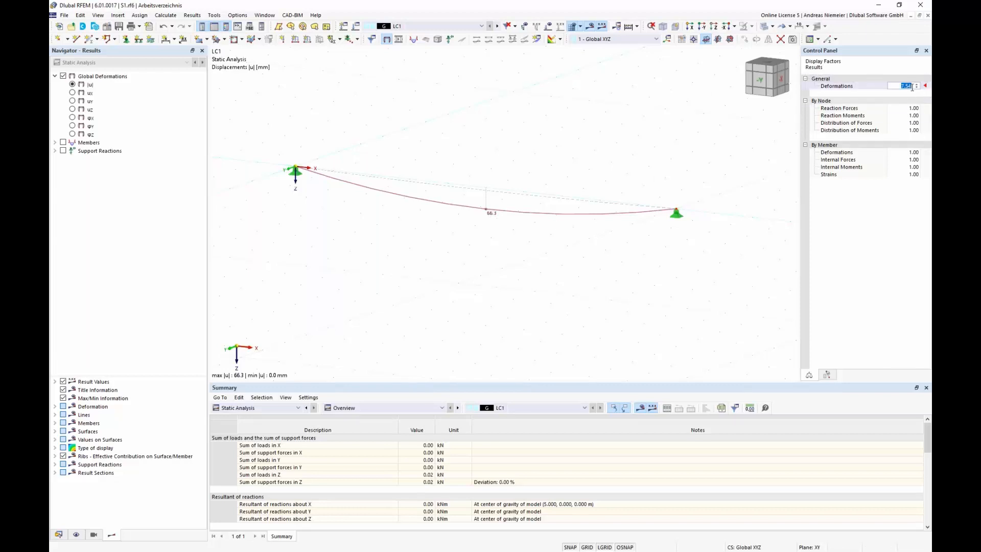
{"action": "left_click", "coordinate": [917, 85]}
{"action": "left_click", "coordinate": [917, 85]}
{"action": "left_click", "coordinate": [917, 84]}
{"action": "left_click", "coordinate": [918, 88]}
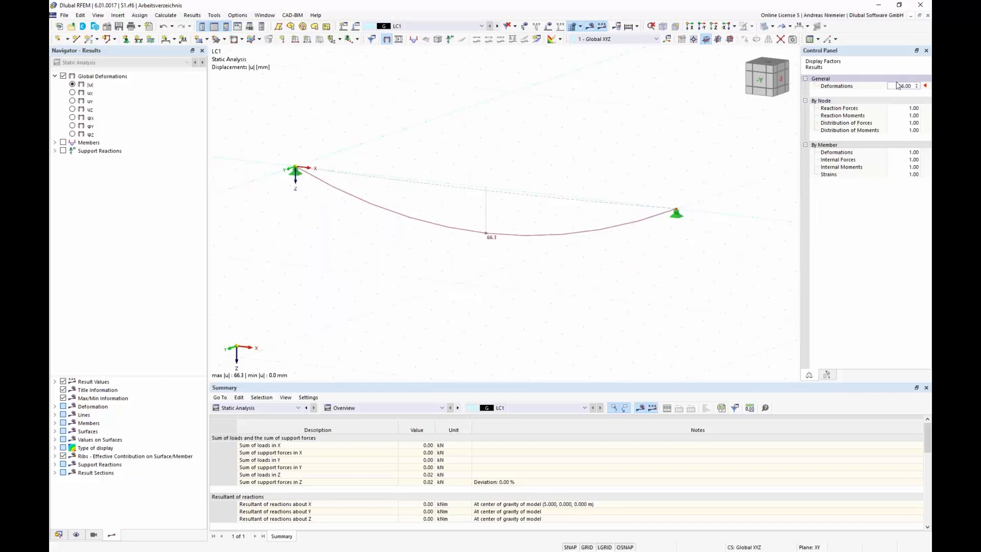
{"action": "left_click", "coordinate": [399, 39]}
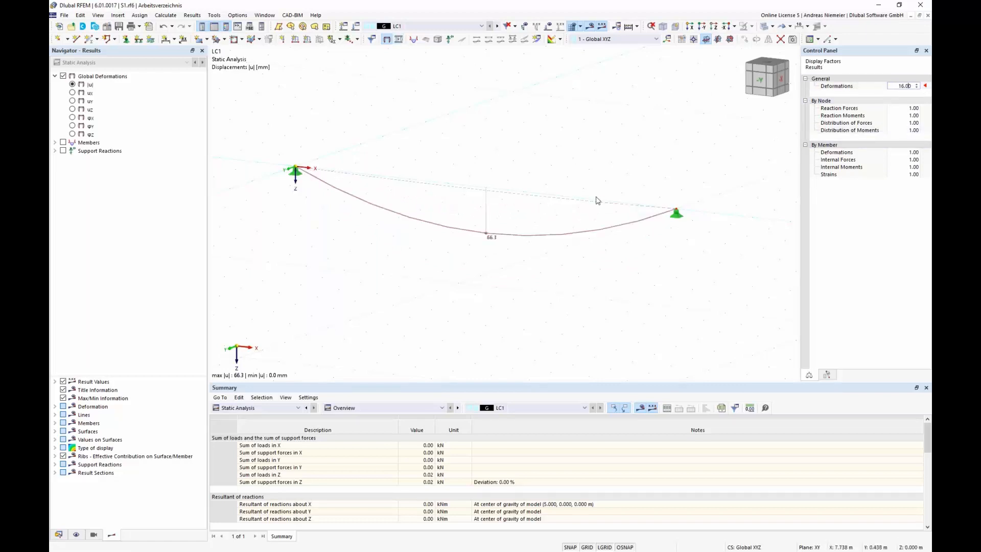
- Set the display factor for deformations to 1.00 and view the deflected cable at midspan from the -Y direction
{"action": "double_click", "coordinate": [899, 86]}
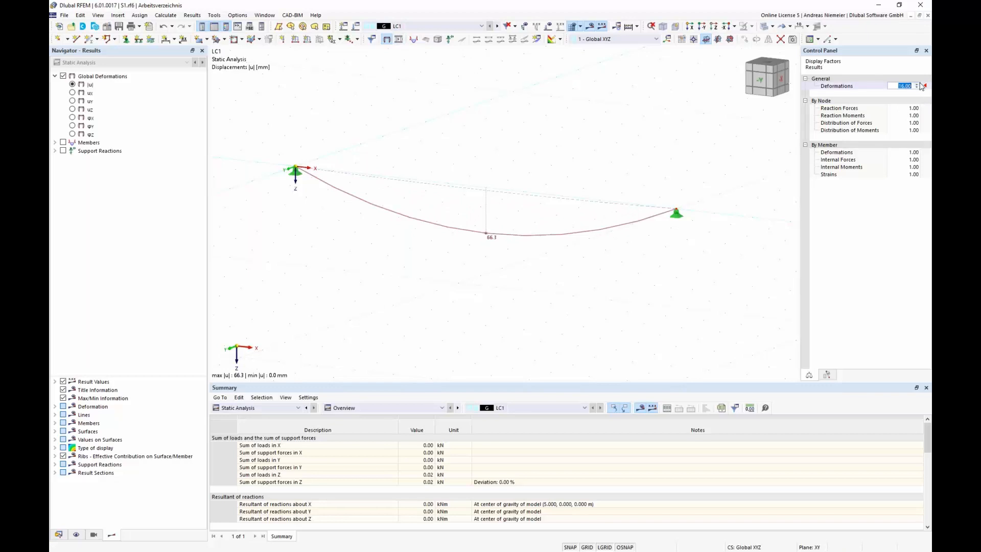
{"action": "type", "text": "1"}
{"action": "key", "text": "Tab"}
{"action": "scroll", "coordinate": [488, 209], "scroll_direction": "up", "scroll_amount": 5}
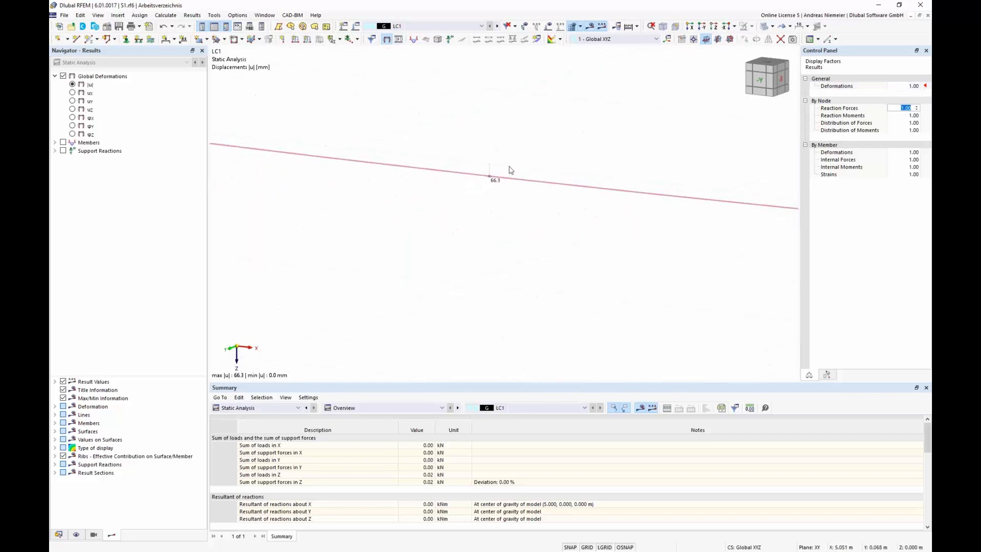
{"action": "left_click", "coordinate": [762, 83]}
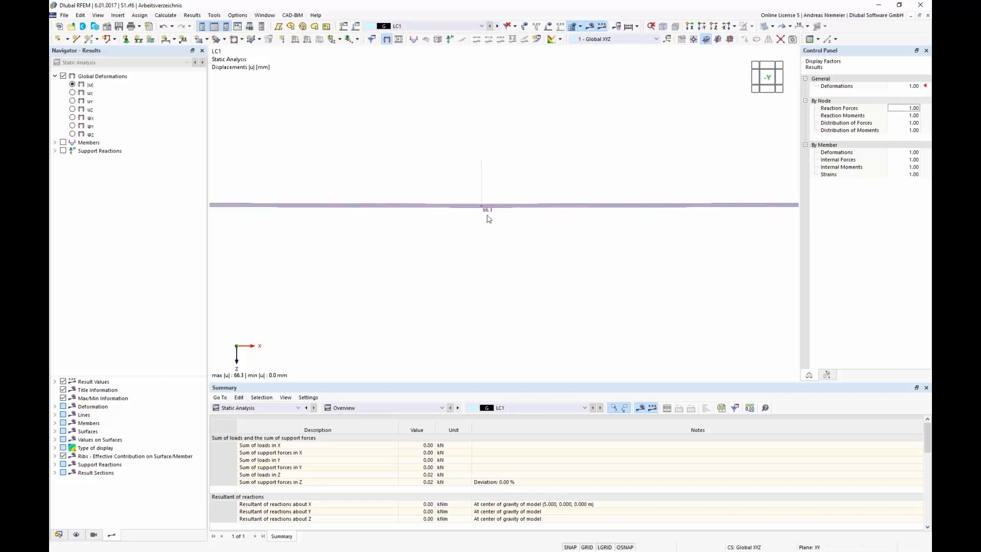
{"action": "scroll", "coordinate": [513, 259], "scroll_direction": "down", "scroll_amount": 3}
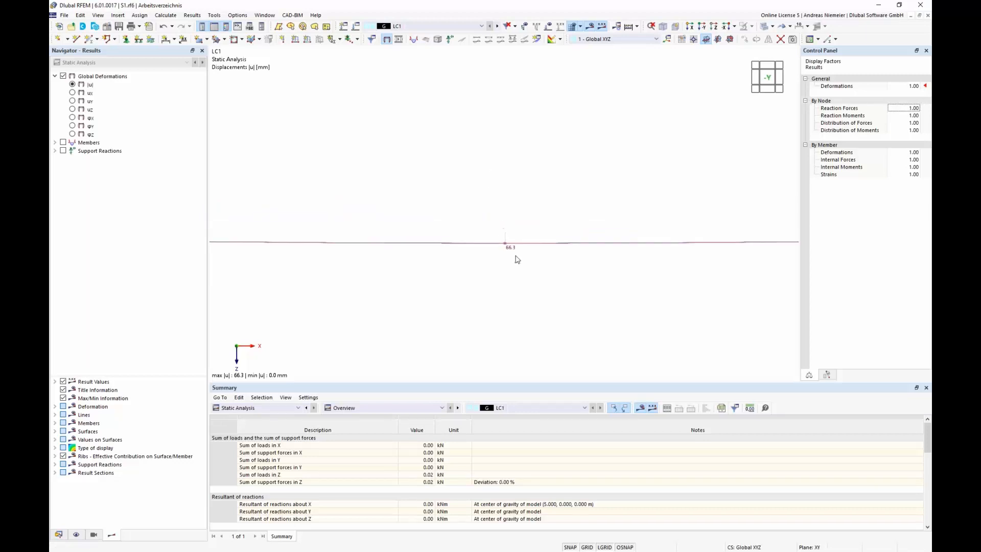
{"action": "scroll", "coordinate": [517, 262], "scroll_direction": "up", "scroll_amount": 2}
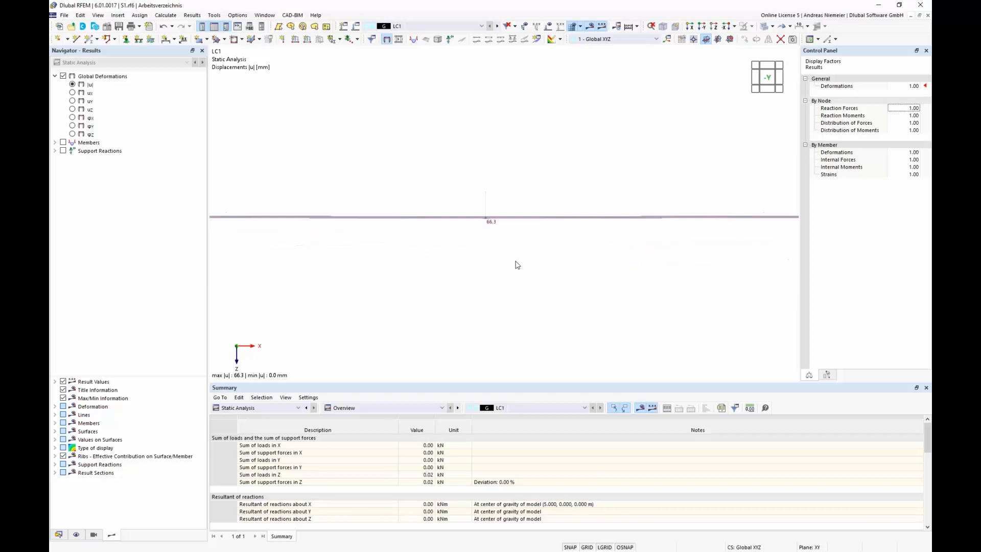
- Switch the topology display between the original shape and the deformed shape twice, ending on the deformed shape
{"action": "left_click", "coordinate": [77, 535]}
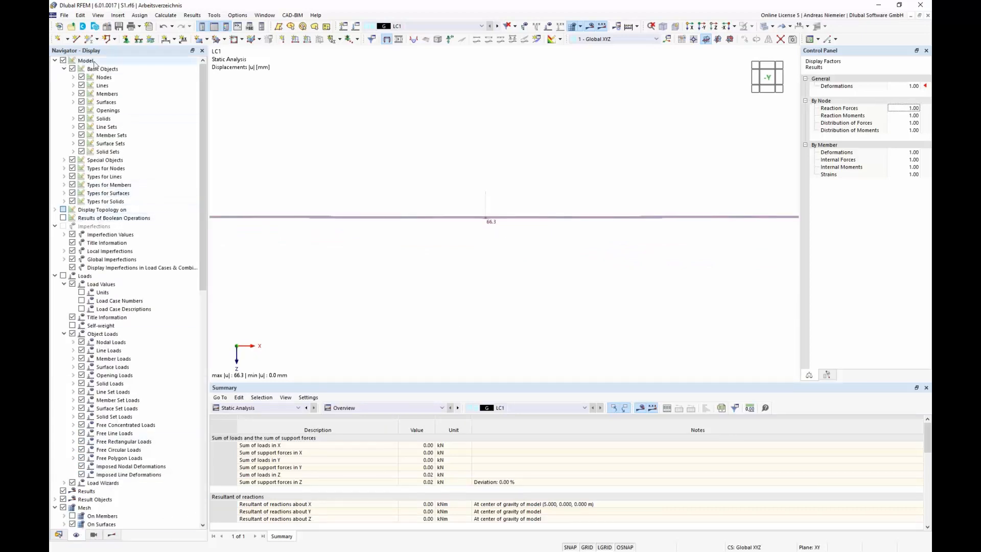
{"action": "left_click", "coordinate": [56, 210]}
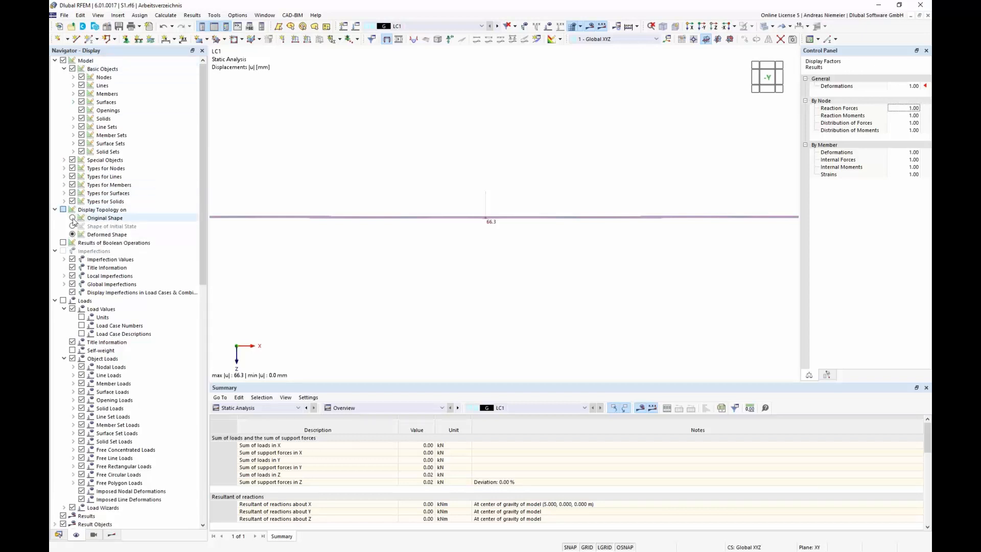
{"action": "left_click", "coordinate": [72, 218]}
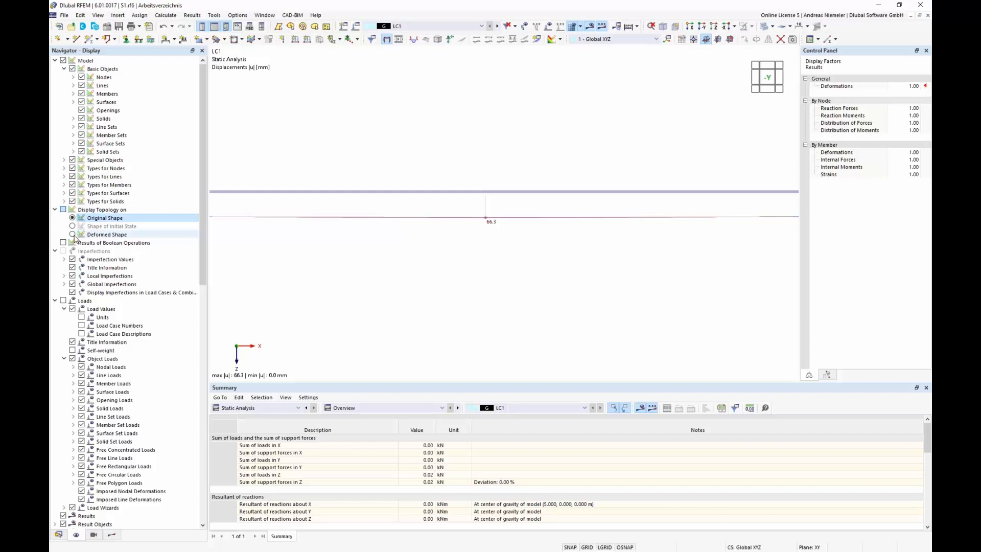
{"action": "left_click", "coordinate": [72, 235]}
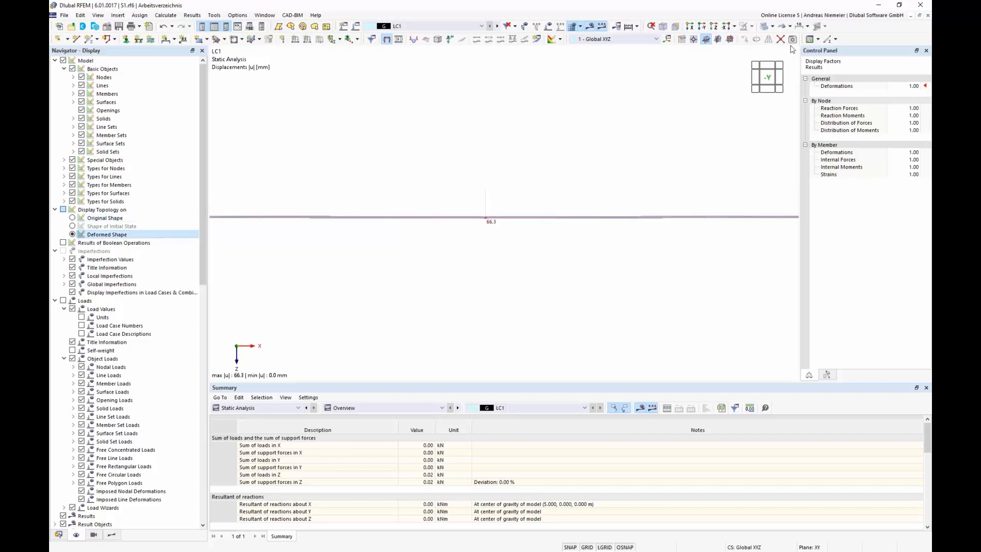
{"action": "left_click", "coordinate": [790, 26]}
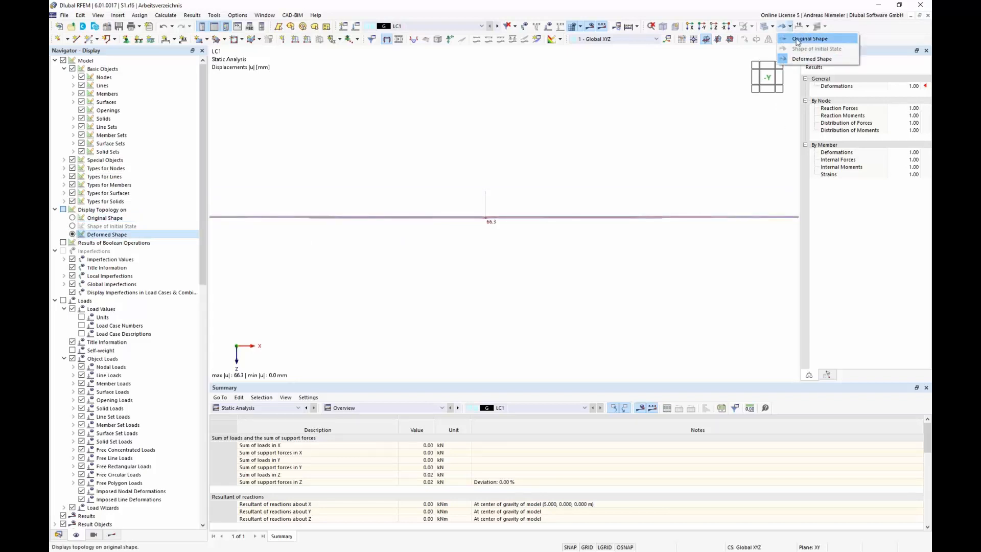
{"action": "left_click", "coordinate": [807, 39]}
{"action": "left_click", "coordinate": [790, 26]}
{"action": "left_click", "coordinate": [810, 59]}
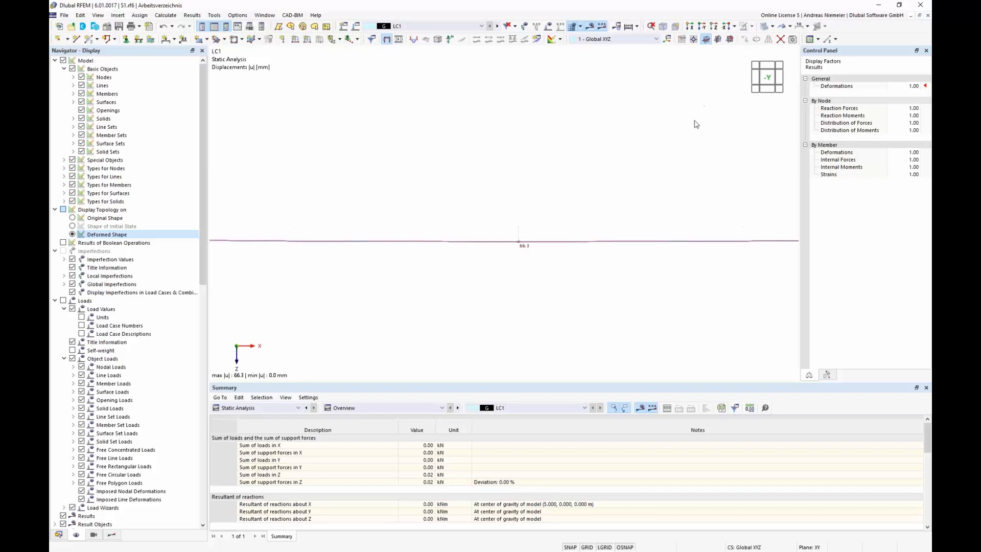
- Display the axial force N of the cable member for load case LC1 in the isometric view
{"action": "left_click", "coordinate": [667, 40]}
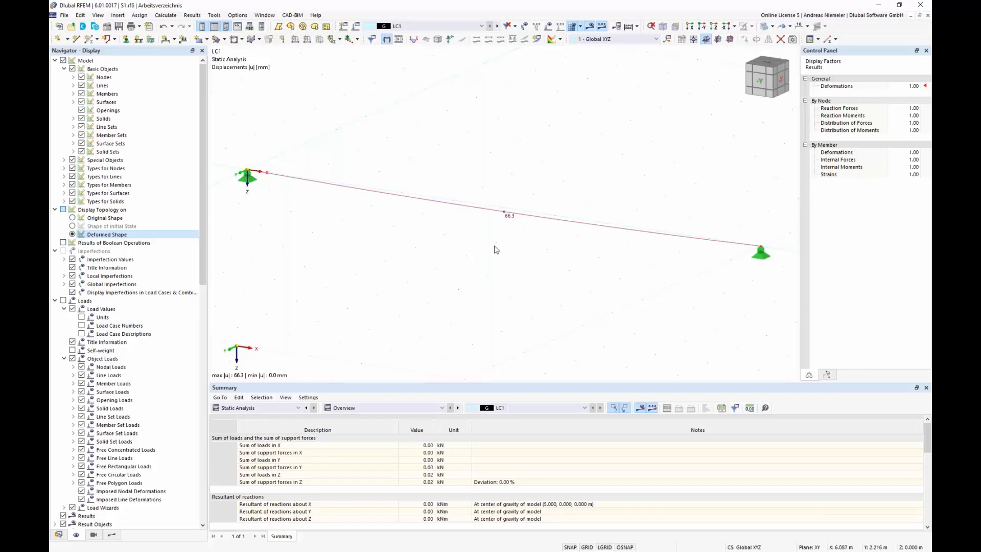
{"action": "left_click", "coordinate": [111, 534]}
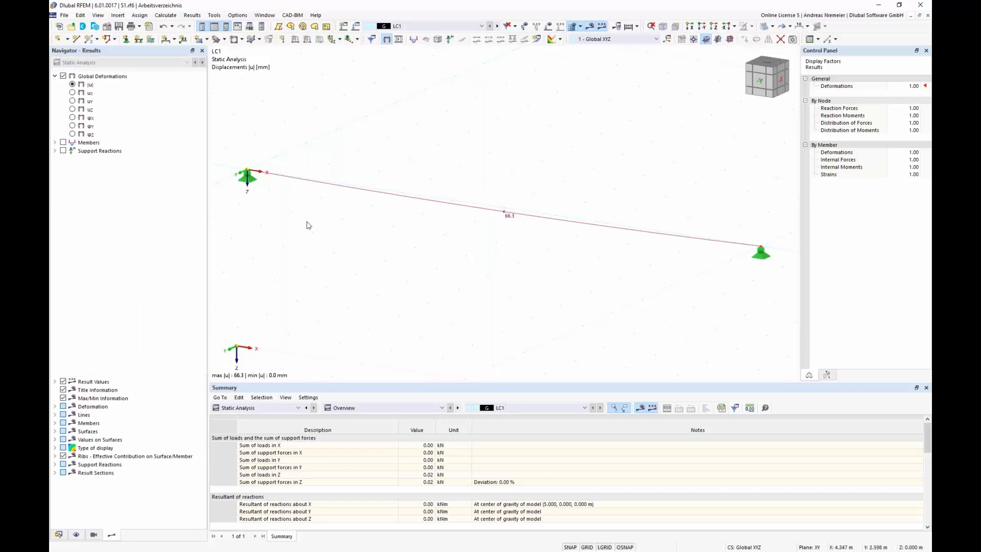
{"action": "left_click", "coordinate": [55, 142]}
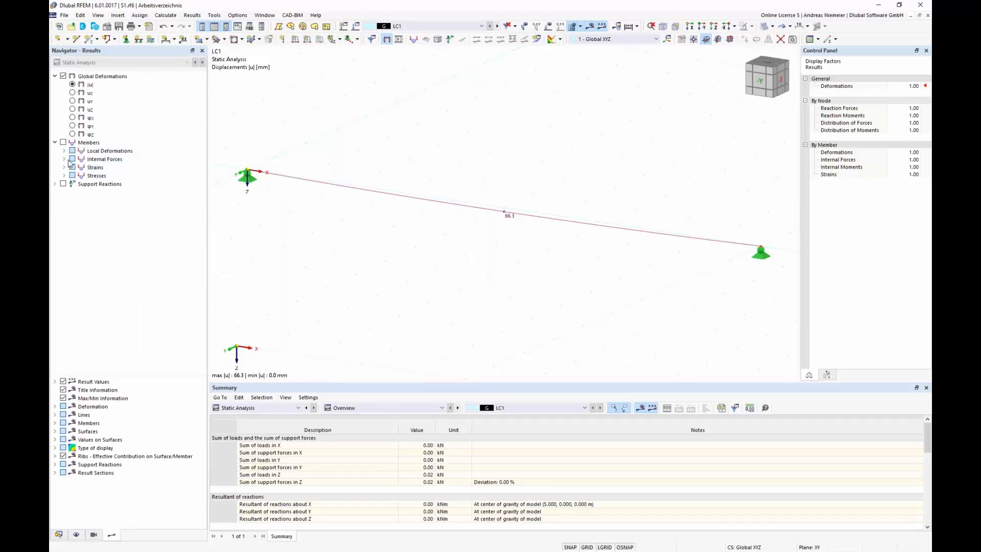
{"action": "left_click", "coordinate": [64, 159]}
{"action": "left_click", "coordinate": [81, 167]}
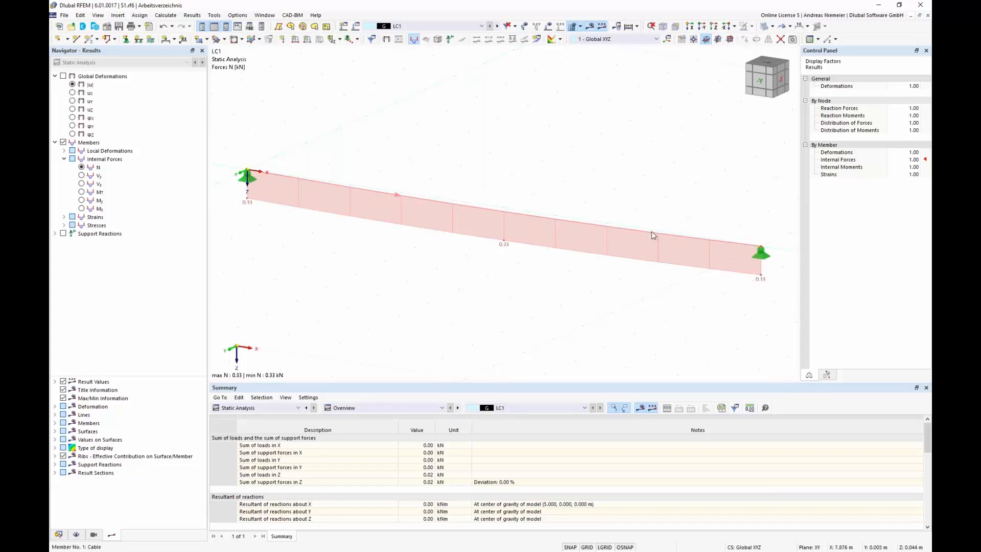
{"action": "mouse_move", "coordinate": [652, 236]}
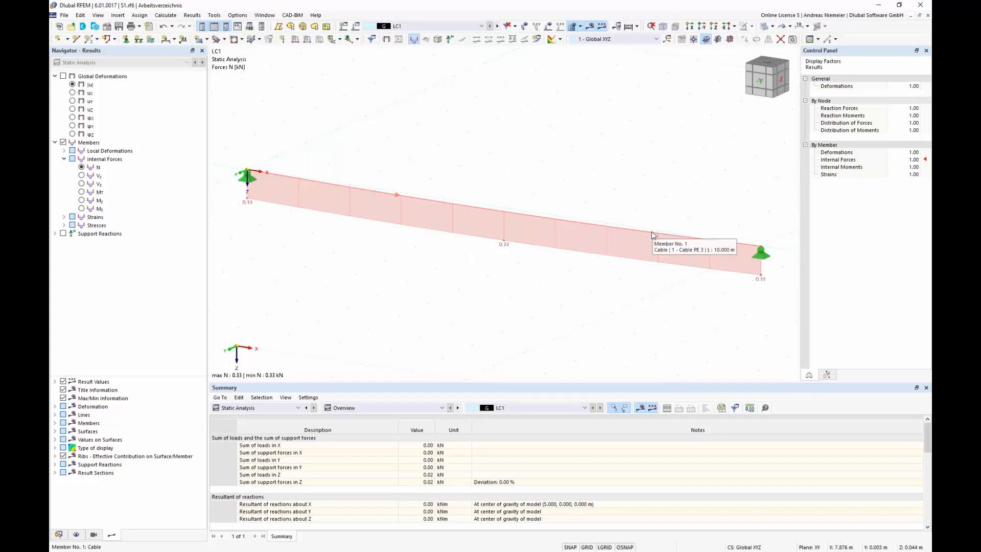
- Change the cable's section to Cable PE 10 from the Pfeifer series and recalculate load case LC1
{"action": "left_click", "coordinate": [276, 408]}
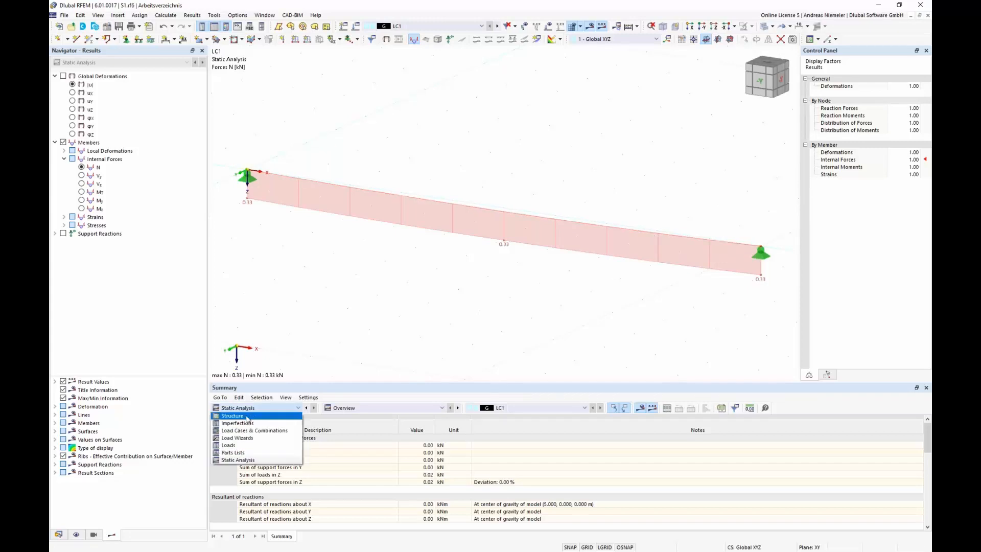
{"action": "left_click", "coordinate": [240, 415]}
{"action": "double_click", "coordinate": [312, 439]}
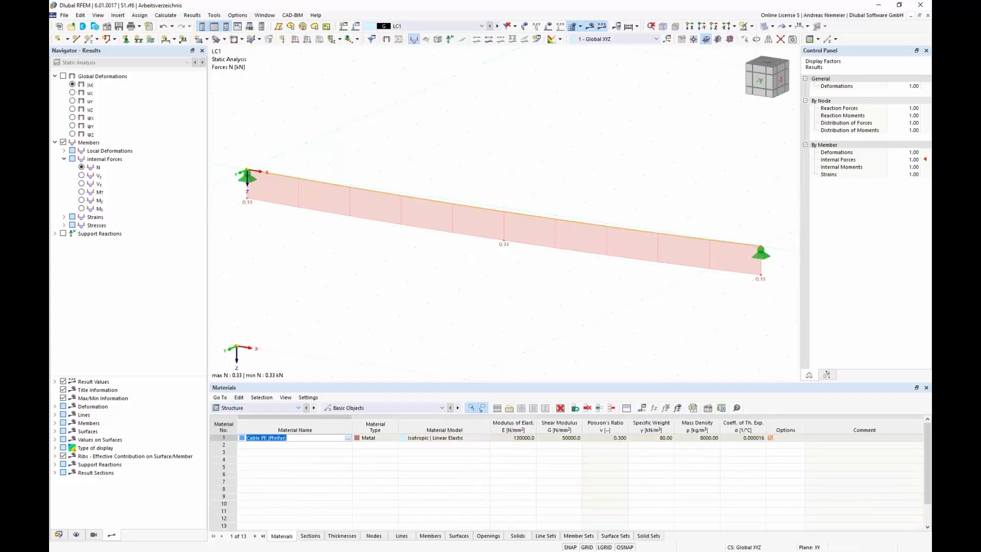
{"action": "left_click", "coordinate": [310, 535]}
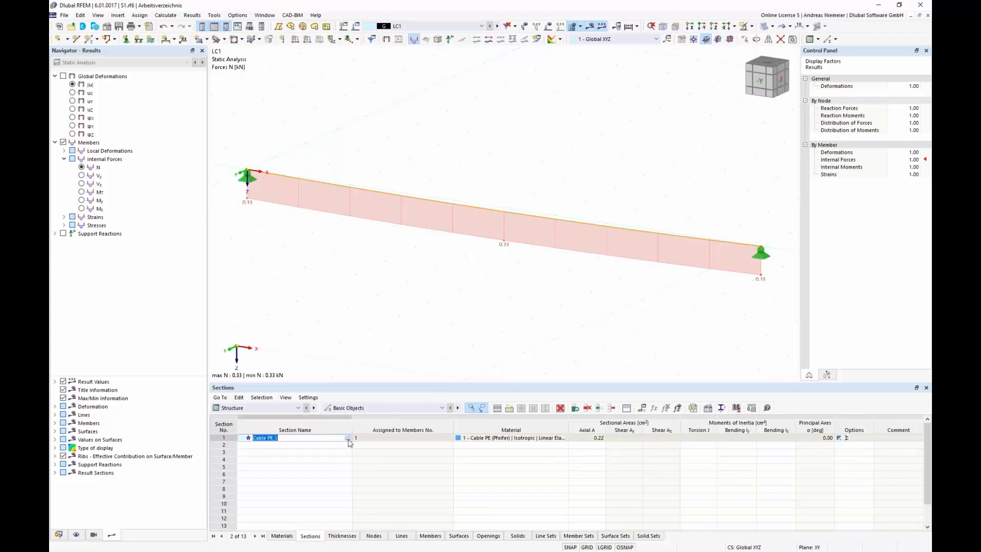
{"action": "left_click", "coordinate": [547, 142]}
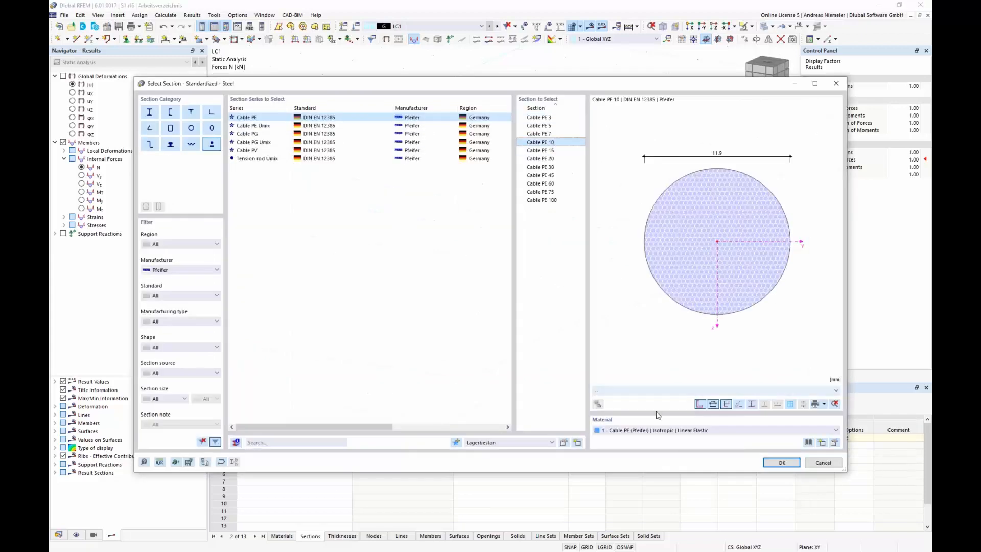
{"action": "left_click", "coordinate": [782, 463]}
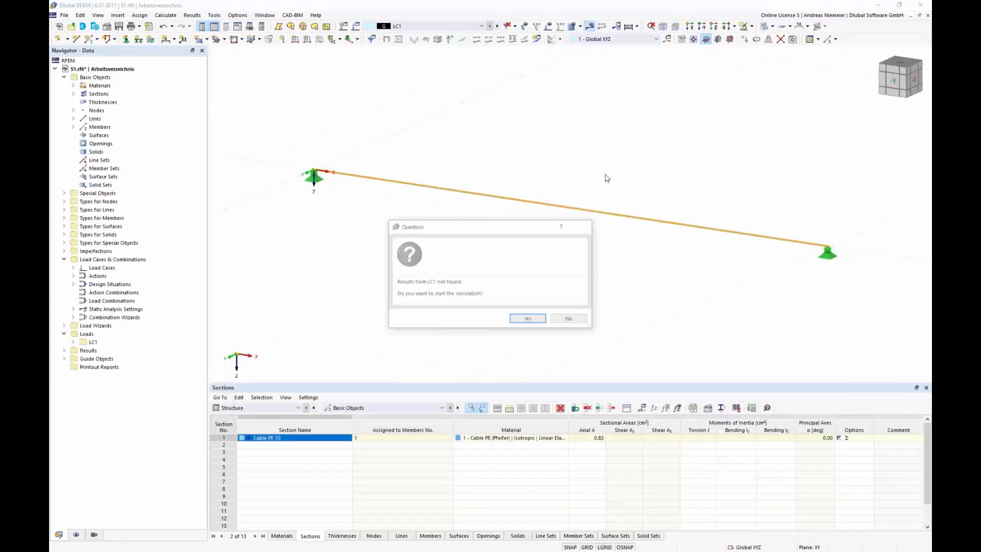
{"action": "left_click", "coordinate": [528, 319]}
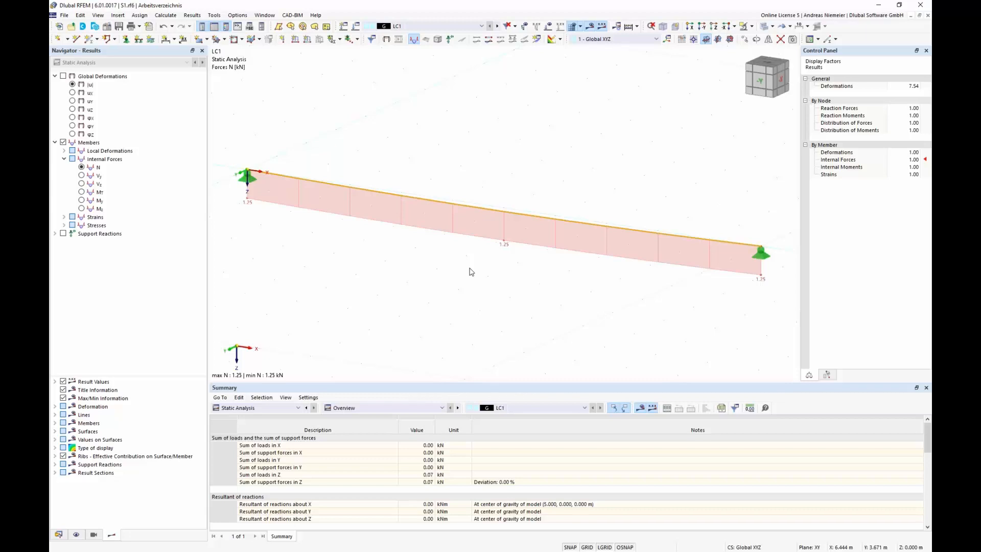
- Name load case LC1 G and add a second load case LC2 named P
{"action": "left_click", "coordinate": [279, 410]}
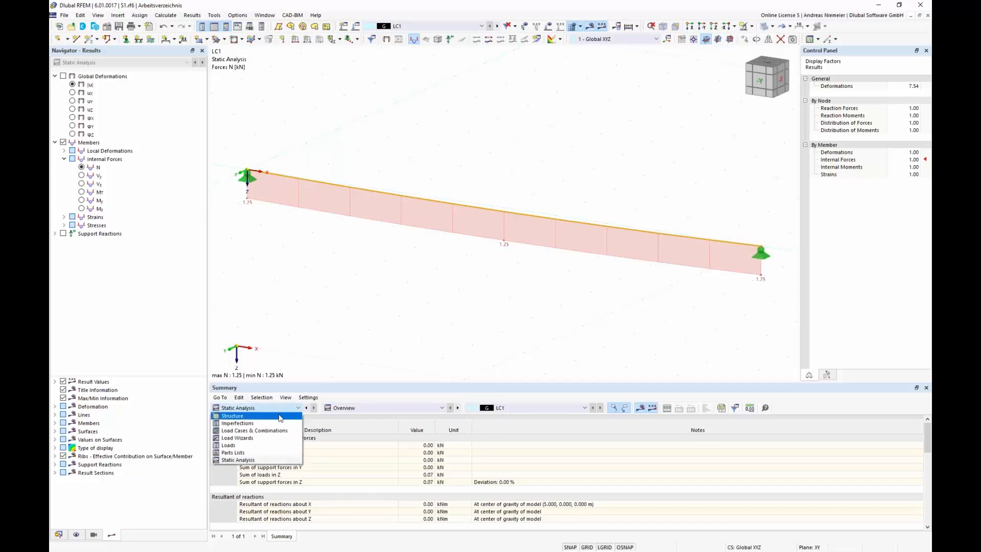
{"action": "left_click", "coordinate": [282, 430]}
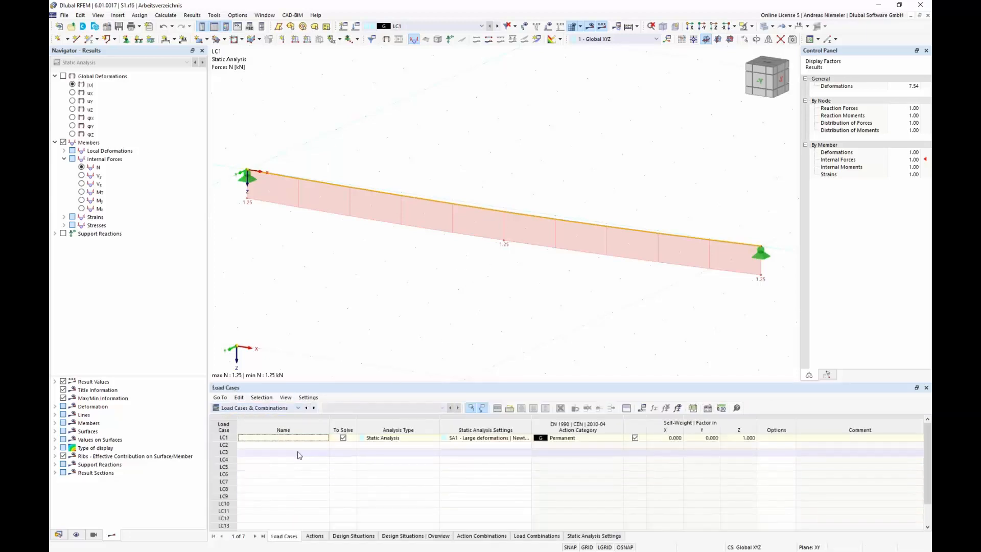
{"action": "left_click", "coordinate": [283, 438]}
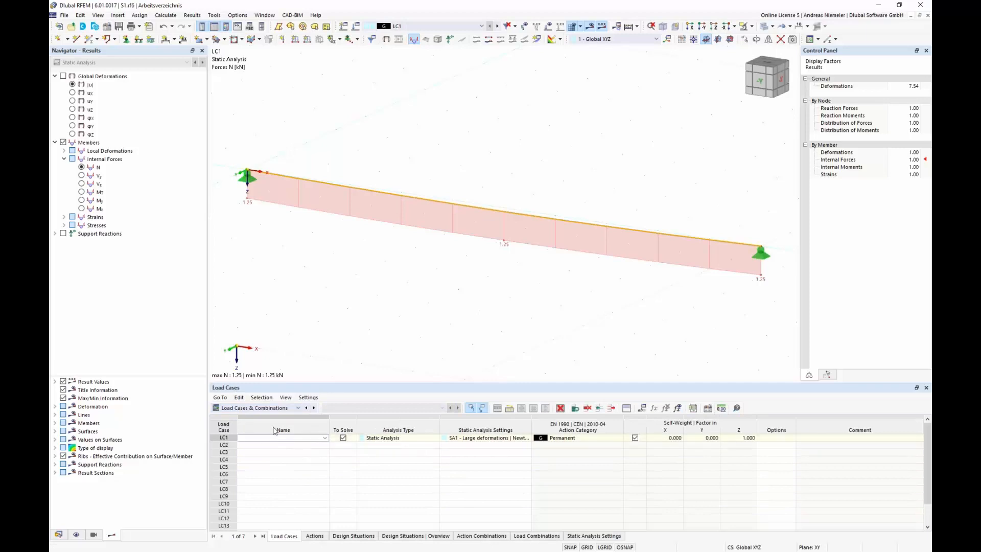
{"action": "left_click", "coordinate": [277, 448]}
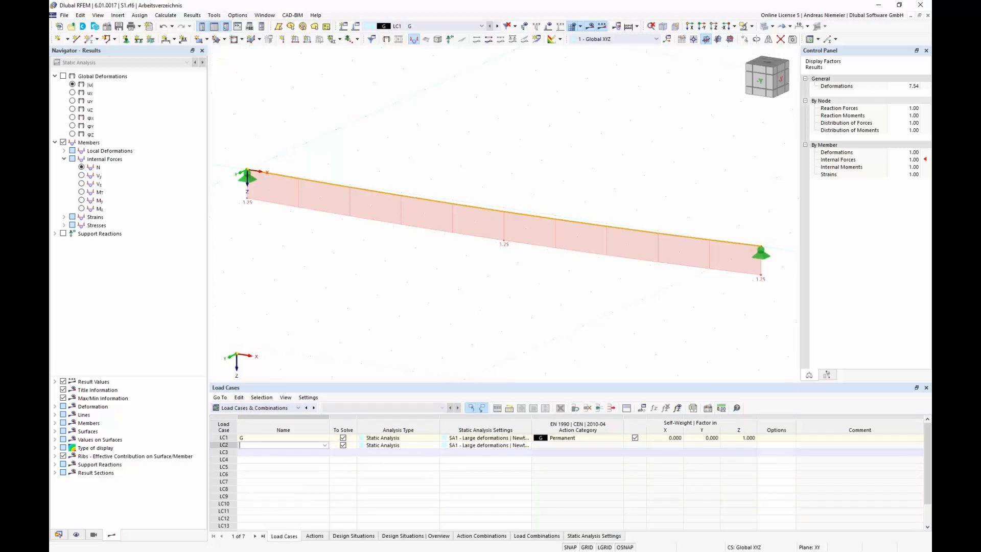
{"action": "left_click", "coordinate": [276, 468]}
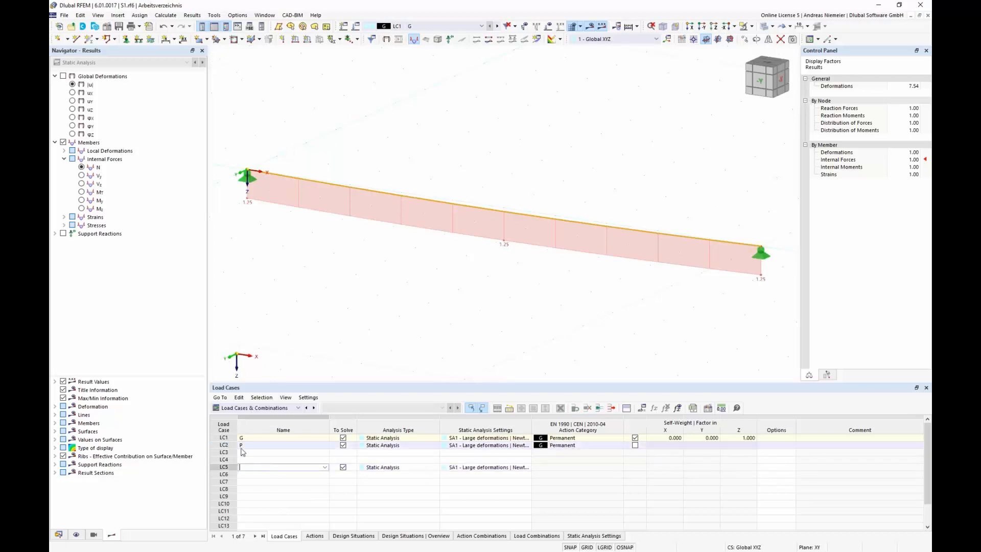
- Set the action category of load case LC2 to Prestress
{"action": "left_click", "coordinate": [554, 447]}
{"action": "left_click", "coordinate": [618, 445]}
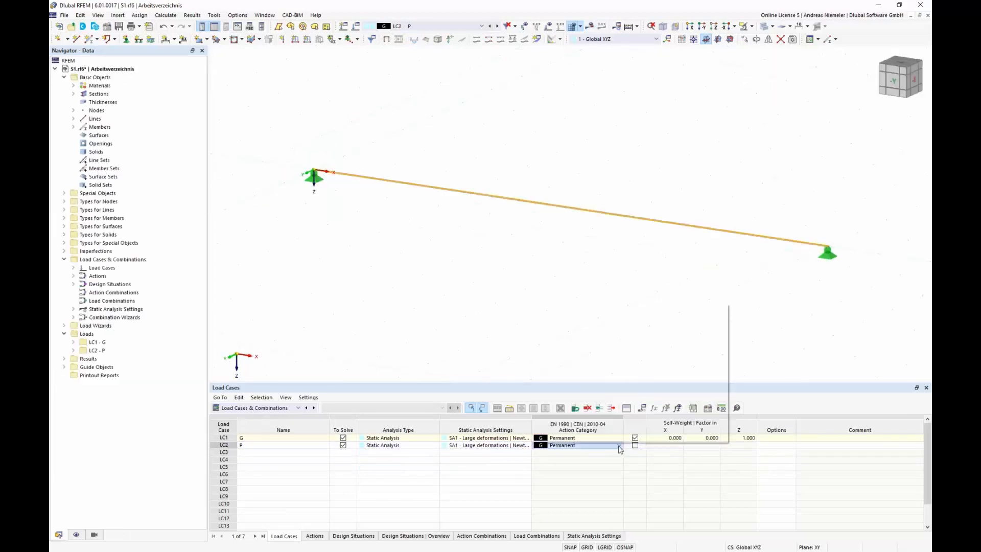
{"action": "left_click", "coordinate": [611, 321]}
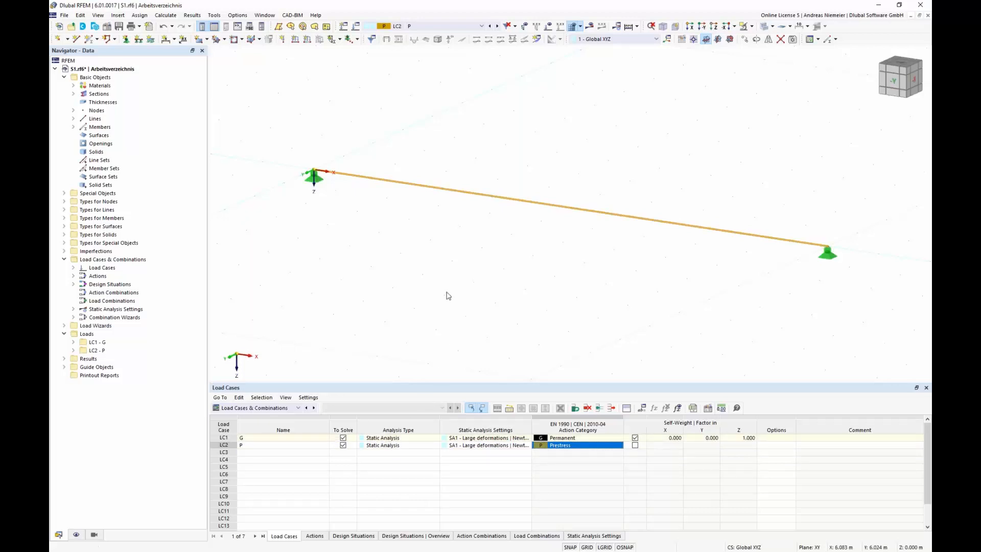
- Create a member load on the cable in load case LC2 with the load type Form-Finding
{"action": "left_click", "coordinate": [308, 40]}
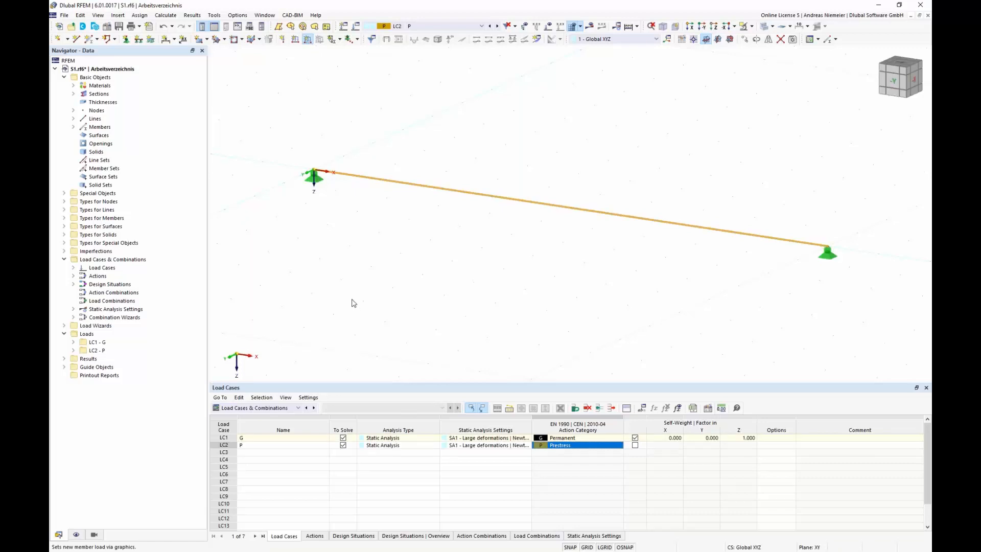
{"action": "left_click", "coordinate": [613, 215]}
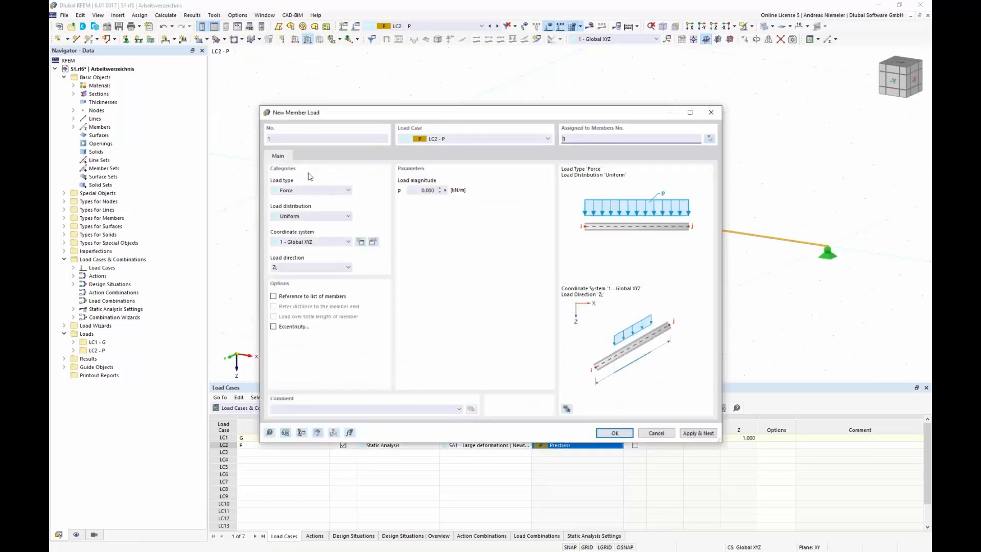
{"action": "left_click", "coordinate": [305, 191]}
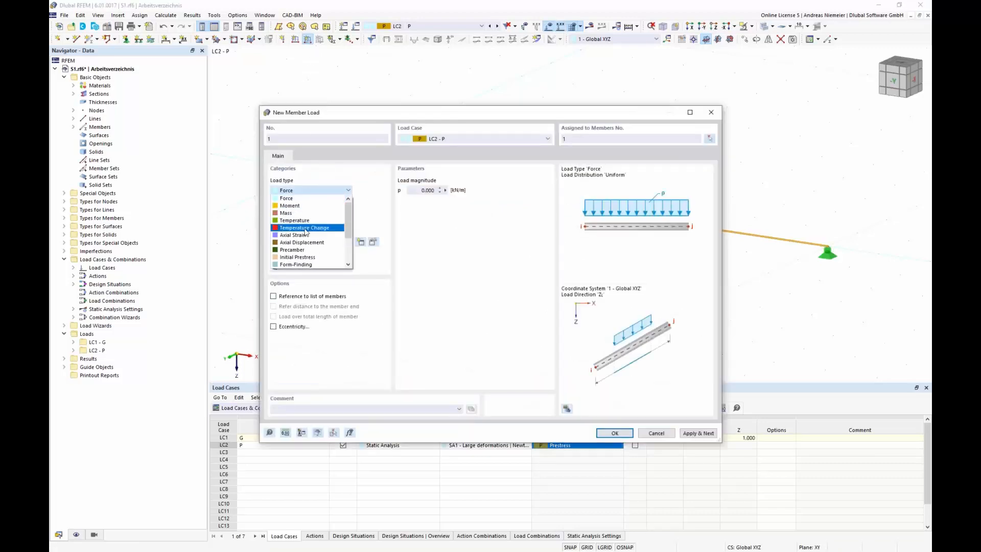
{"action": "left_click", "coordinate": [307, 272]}
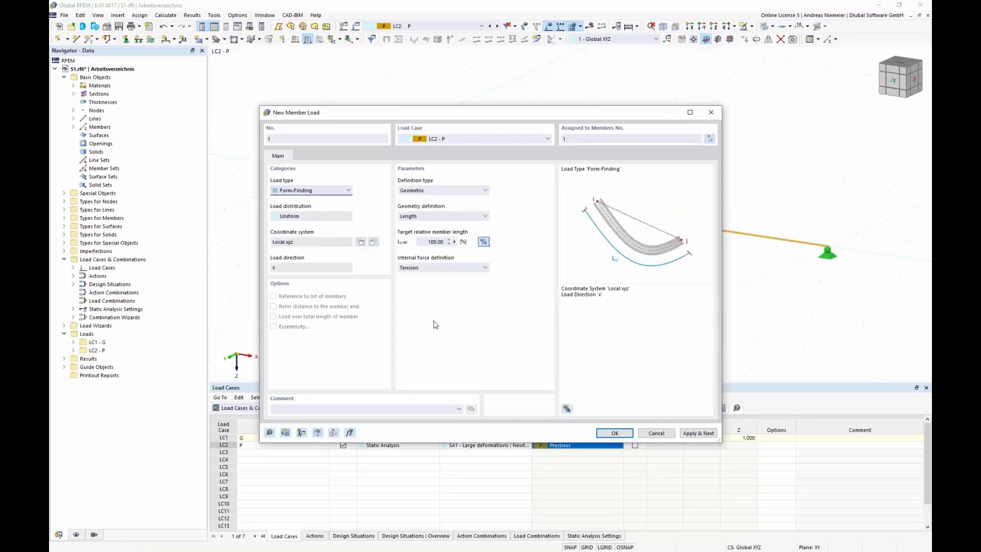
- Define the form-finding load geometrically by an absolute target sag of 0.2 m and accept the member load
{"action": "left_click", "coordinate": [440, 195]}
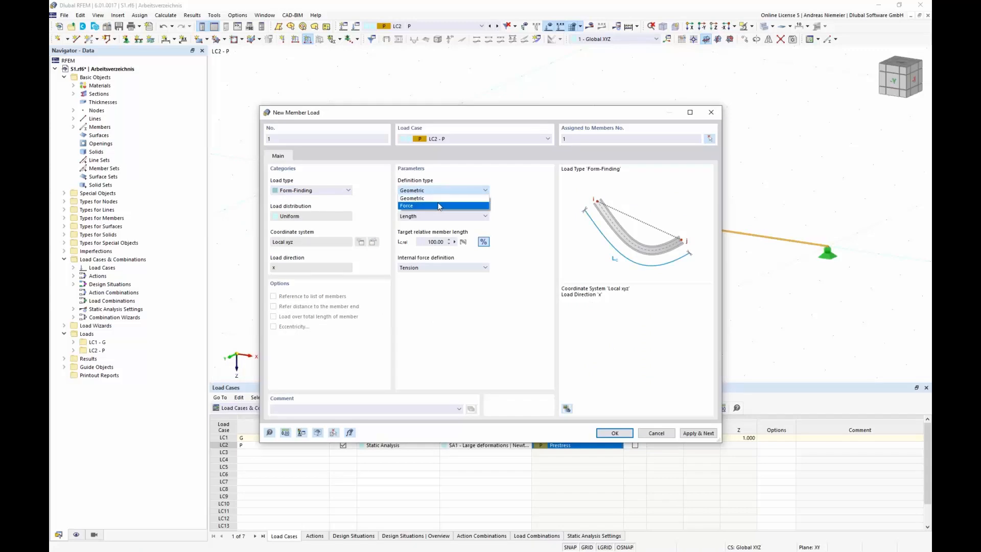
{"action": "left_click", "coordinate": [440, 209]}
{"action": "left_click", "coordinate": [442, 216]}
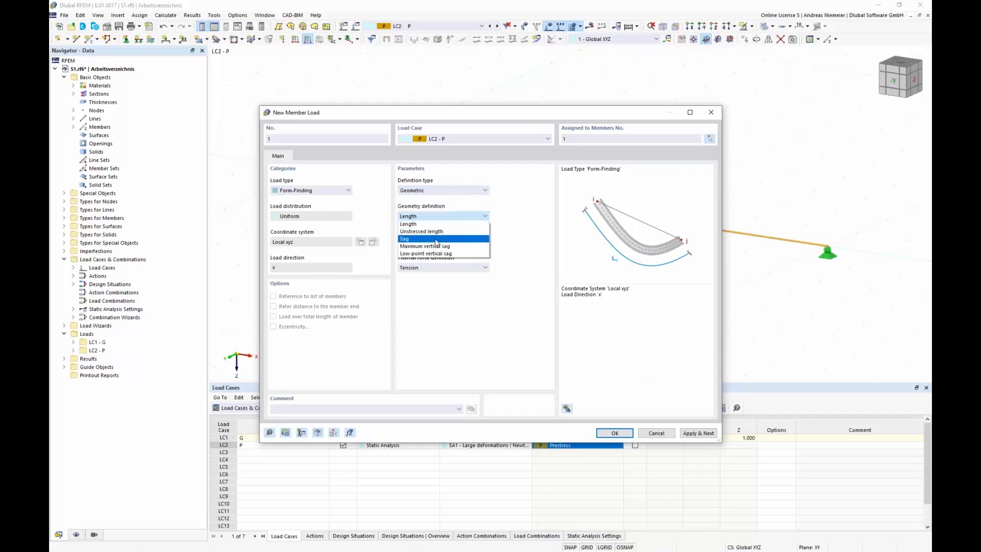
{"action": "left_click", "coordinate": [434, 238]}
{"action": "left_click", "coordinate": [431, 243]}
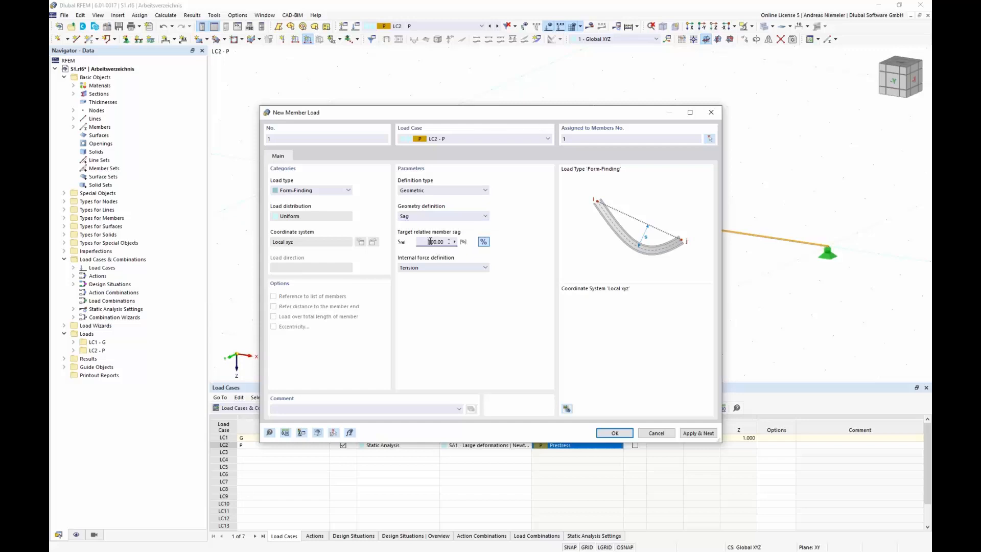
{"action": "left_click", "coordinate": [484, 242]}
{"action": "double_click", "coordinate": [435, 242]}
{"action": "type", "text": "0,2"}
{"action": "left_click", "coordinate": [614, 433]}
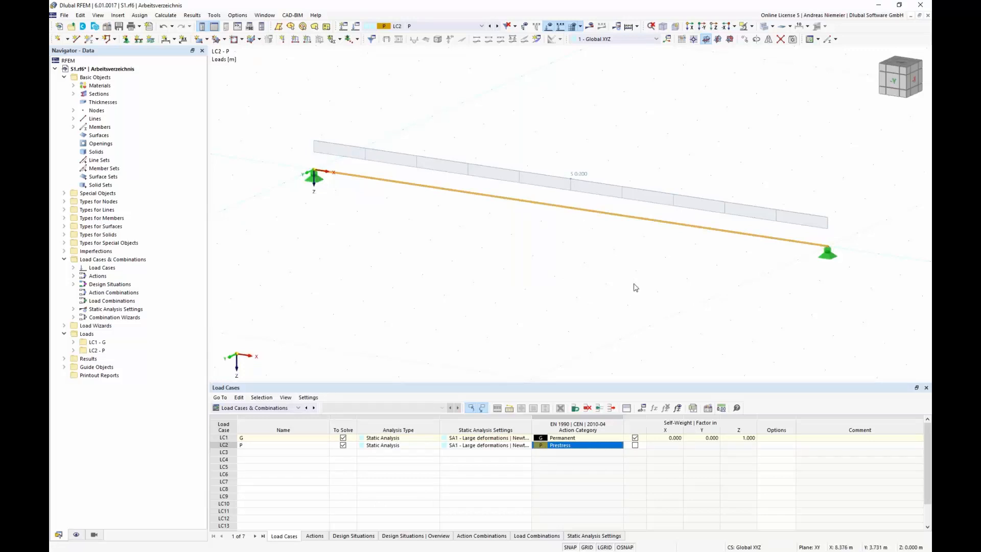
- Calculate load case LC2 and display its global deformations instead of the member forces
{"action": "middle_click_drag", "start_coordinate": [618, 284], "coordinate": [598, 290]}
{"action": "scroll", "coordinate": [616, 285], "scroll_direction": "up", "scroll_amount": 1}
{"action": "scroll", "coordinate": [598, 290], "scroll_direction": "down", "scroll_amount": 1}
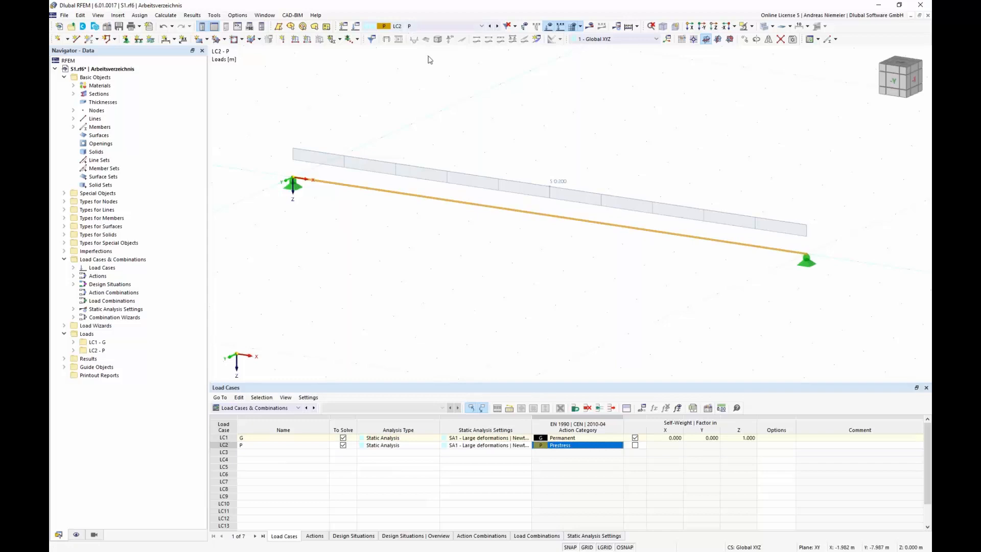
{"action": "left_click", "coordinate": [590, 25]}
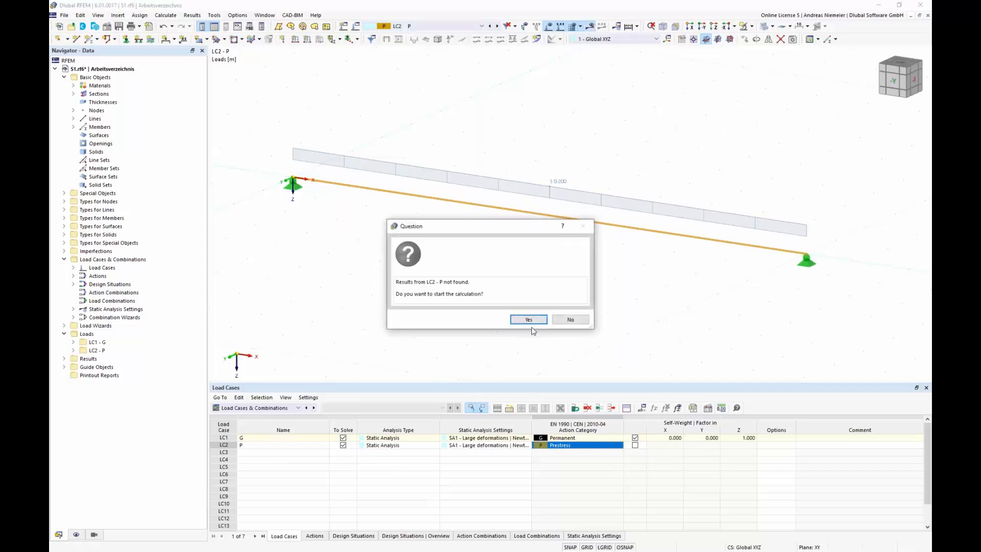
{"action": "left_click", "coordinate": [532, 319]}
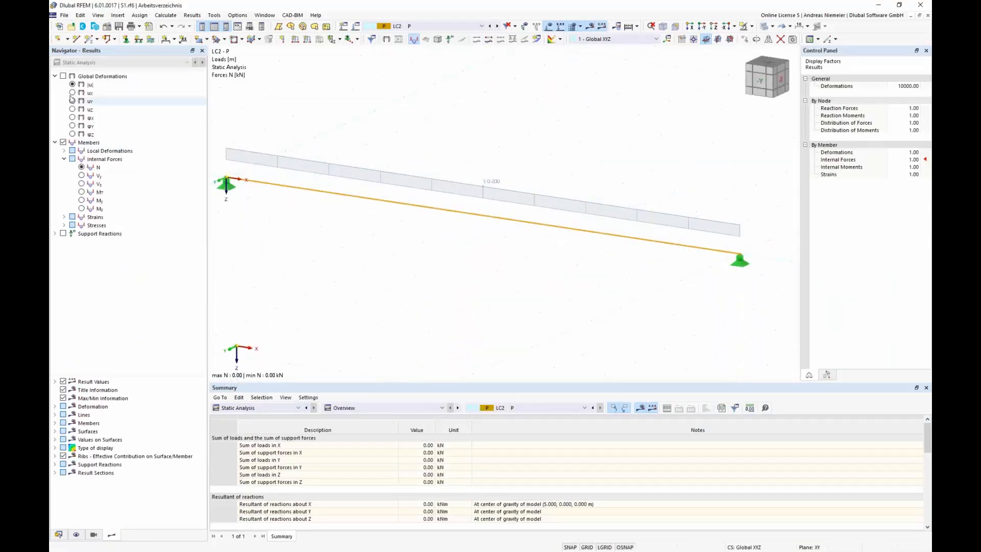
{"action": "left_click", "coordinate": [62, 76]}
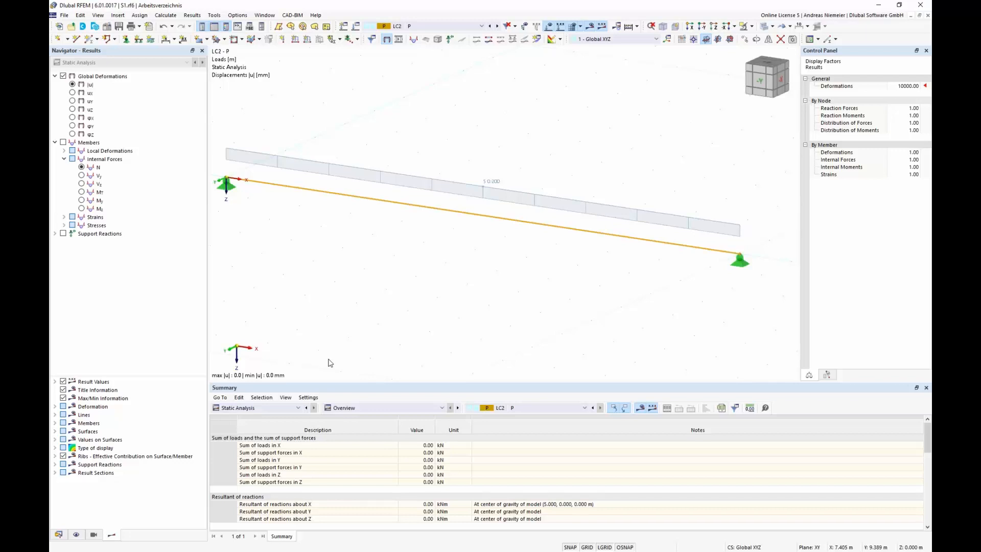
- Turn off the Combination wizard for the model's load cases and combinations so that load combinations can be defined manually
{"action": "left_click", "coordinate": [270, 408]}
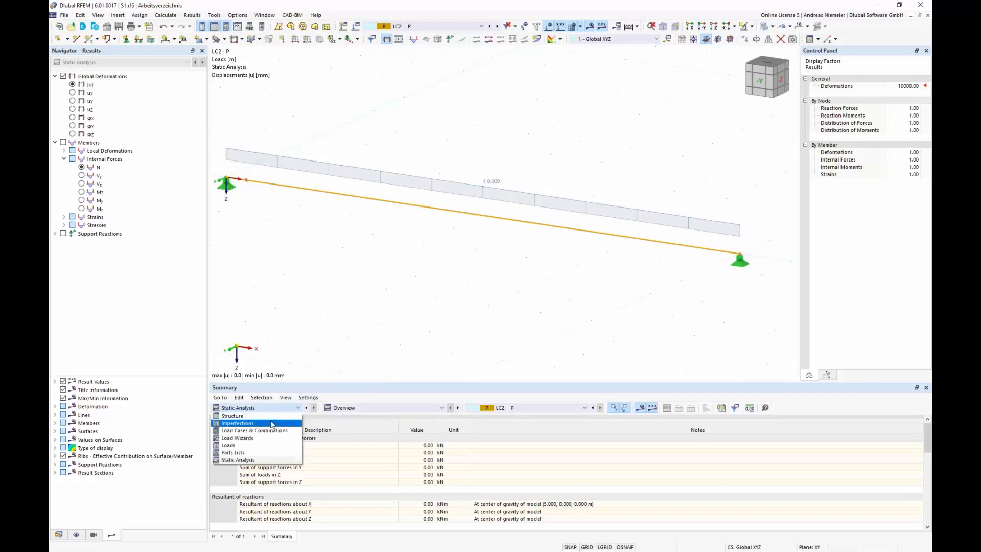
{"action": "left_click", "coordinate": [230, 431]}
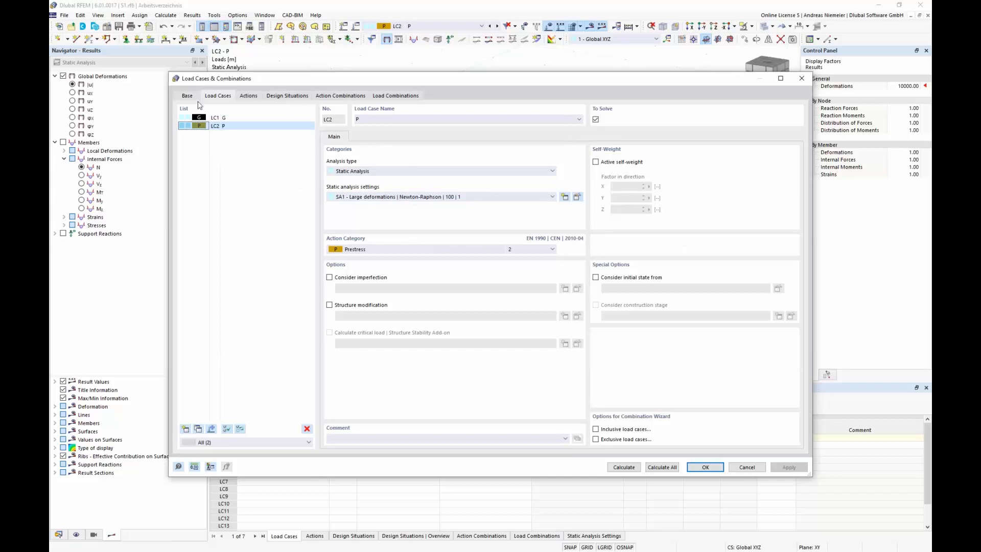
{"action": "left_click", "coordinate": [189, 96]}
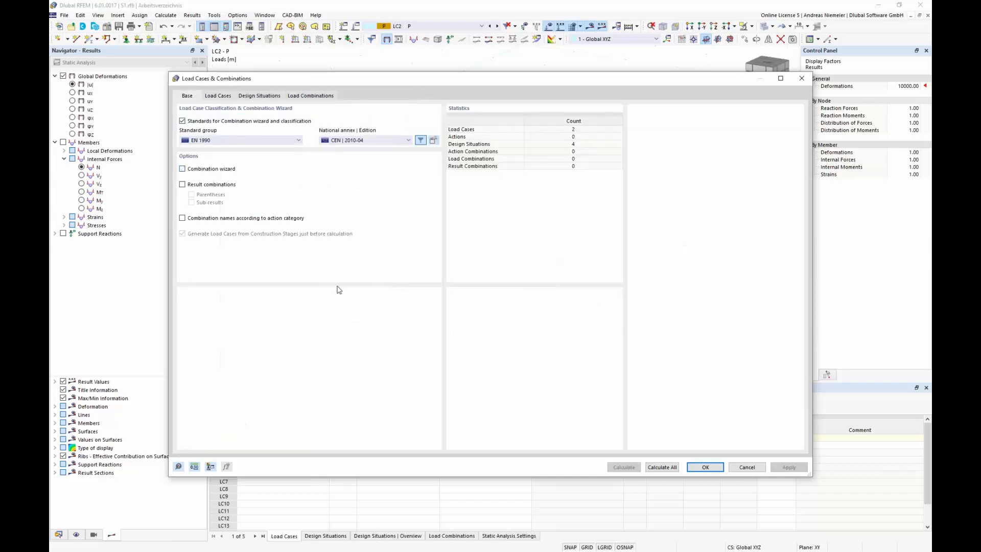
{"action": "left_click", "coordinate": [311, 96]}
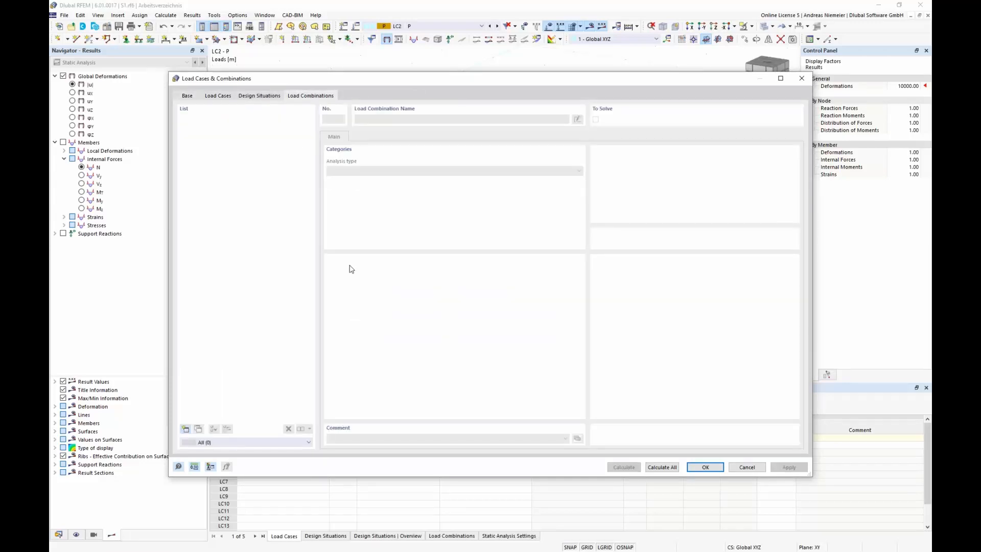
- Create load combination CO1 from load cases LC2 and LC1, each with factor 1.00, and calculate it
{"action": "left_click", "coordinate": [186, 429]}
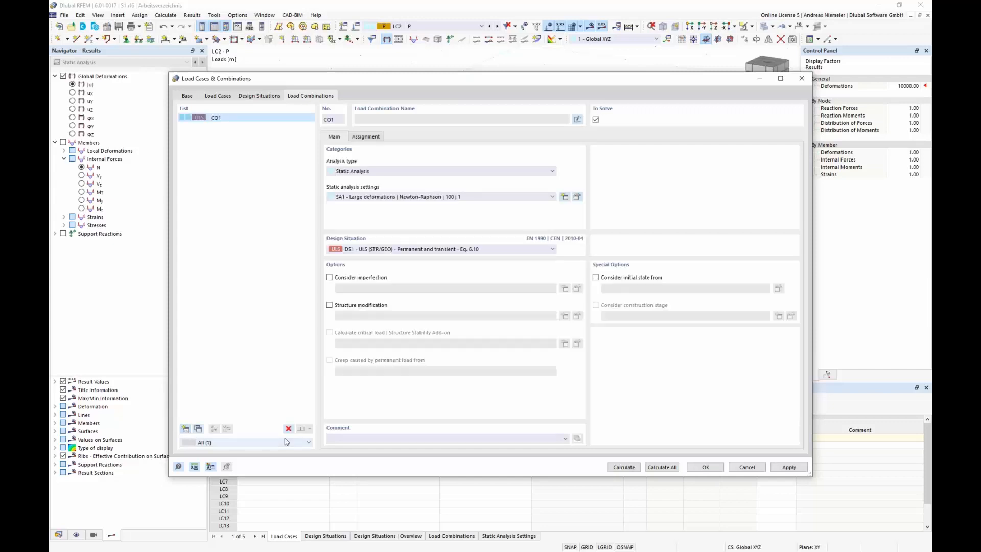
{"action": "left_click", "coordinate": [366, 137]}
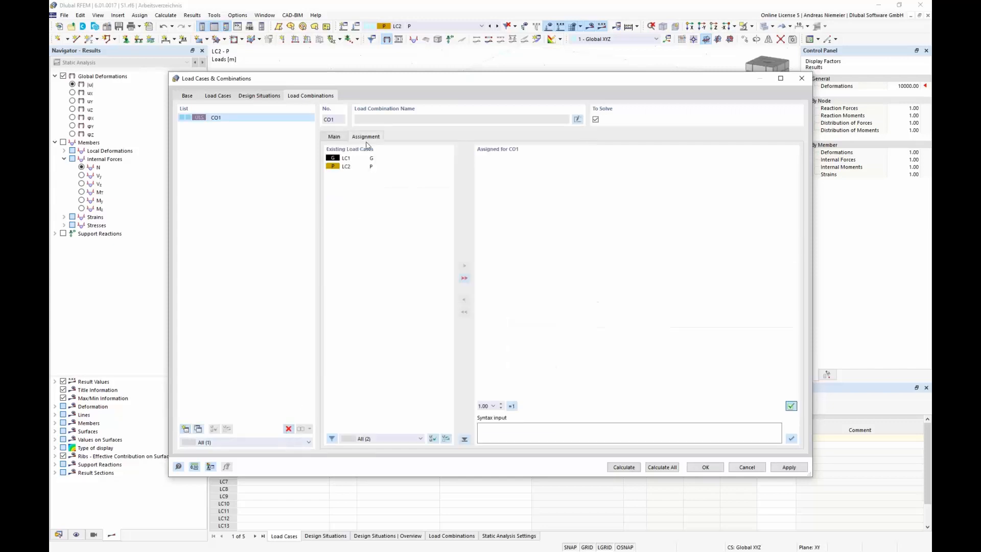
{"action": "double_click", "coordinate": [354, 166]}
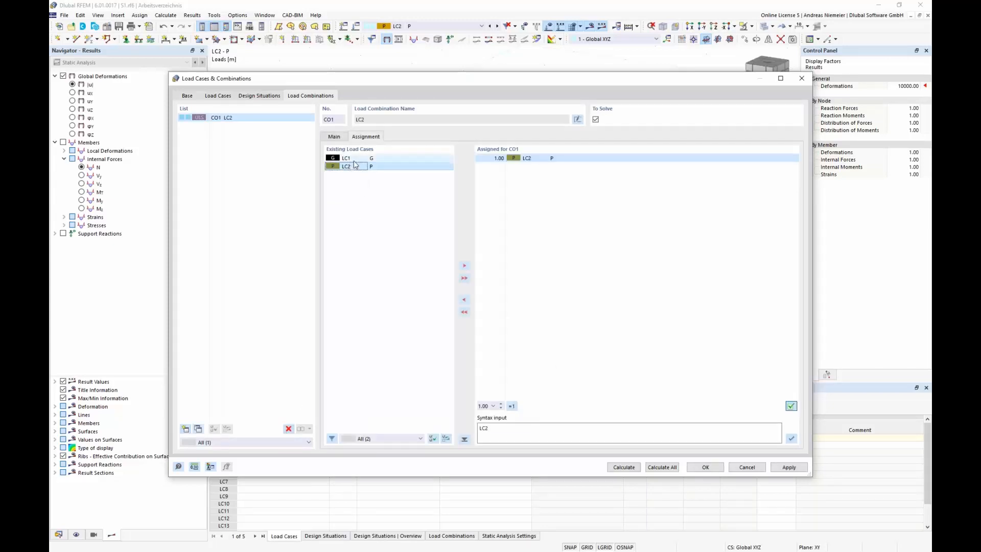
{"action": "double_click", "coordinate": [355, 159]}
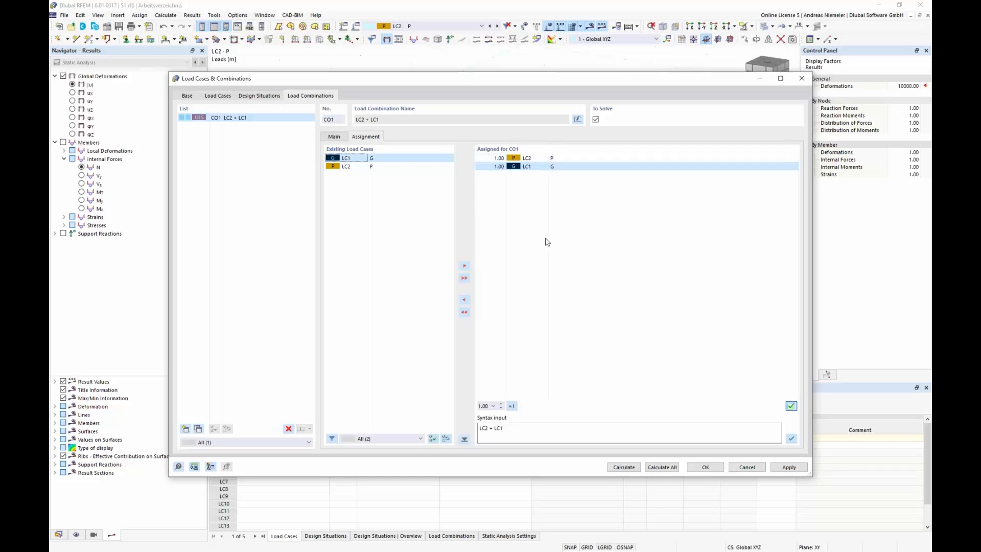
{"action": "left_click", "coordinate": [634, 469]}
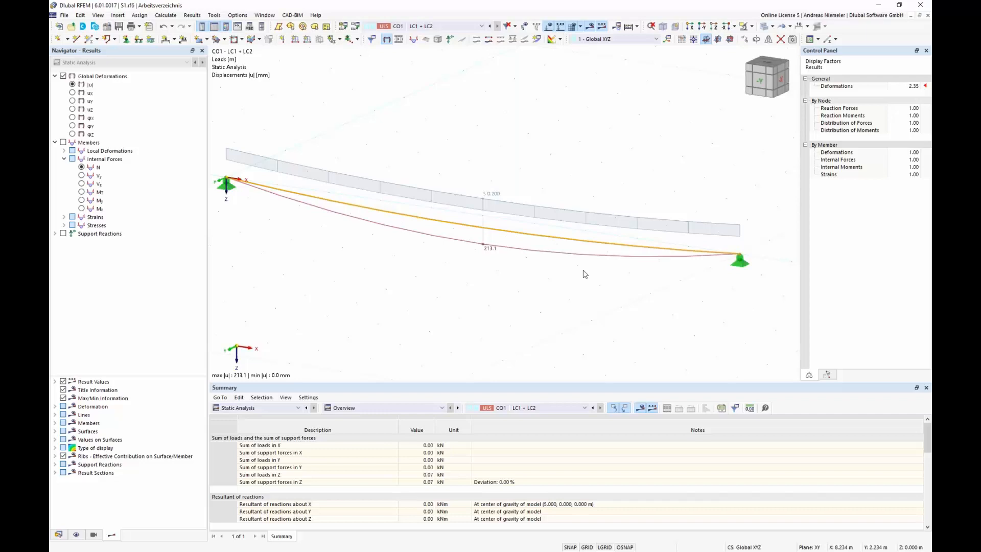
- Set the number of form-finding iterations for loading prestress to 50 in static analysis settings SA1
{"action": "left_click", "coordinate": [359, 37]}
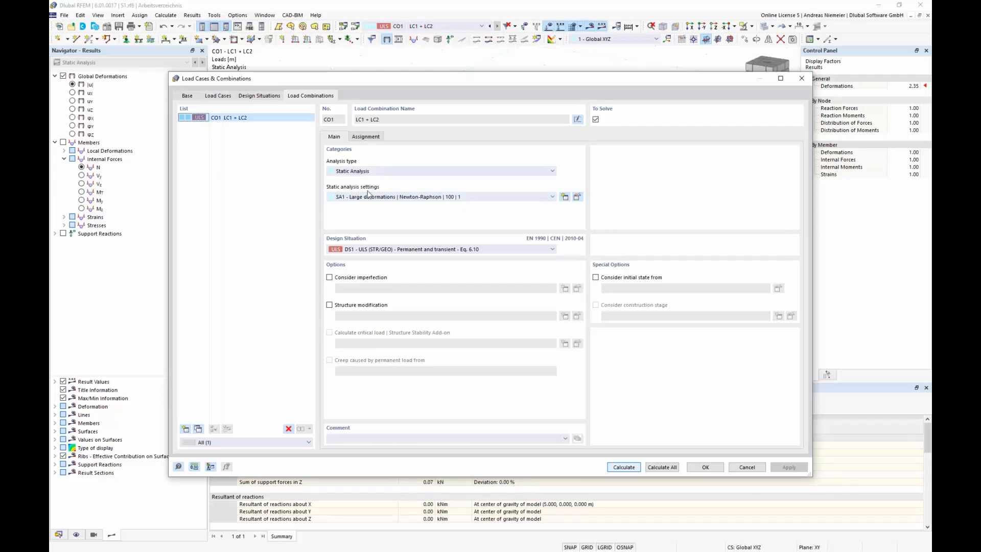
{"action": "left_click", "coordinate": [580, 198]}
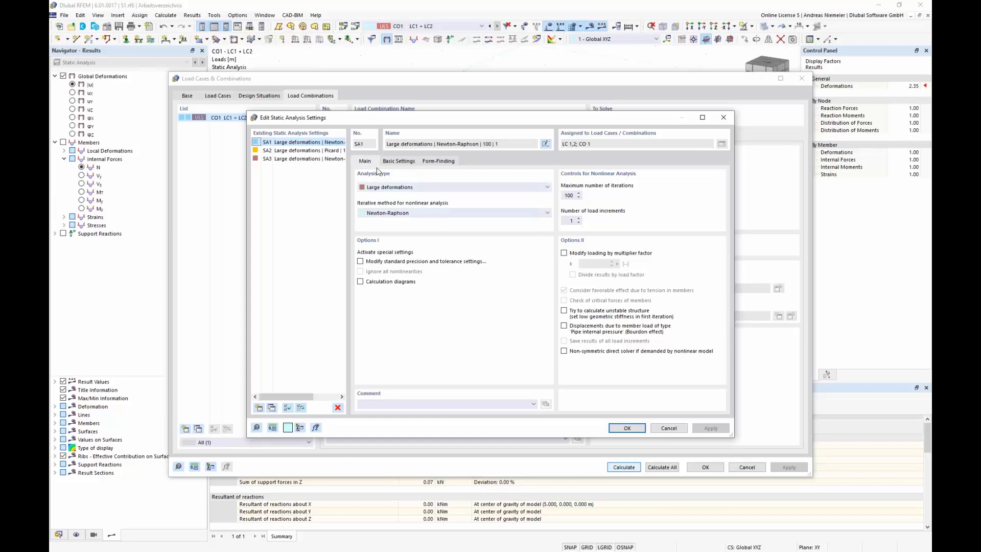
{"action": "left_click", "coordinate": [425, 163]}
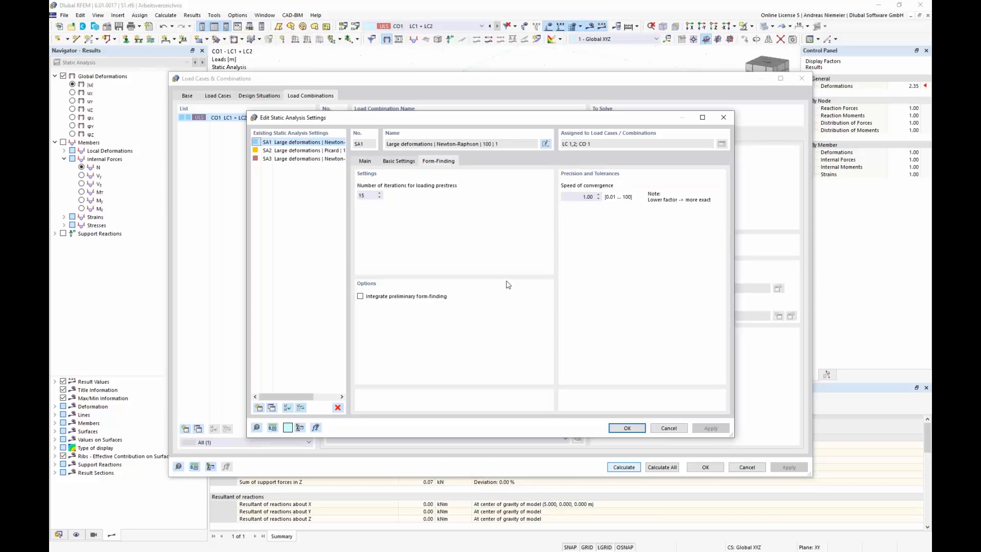
{"action": "double_click", "coordinate": [362, 196]}
{"action": "type", "text": "50"}
{"action": "left_click", "coordinate": [624, 429]}
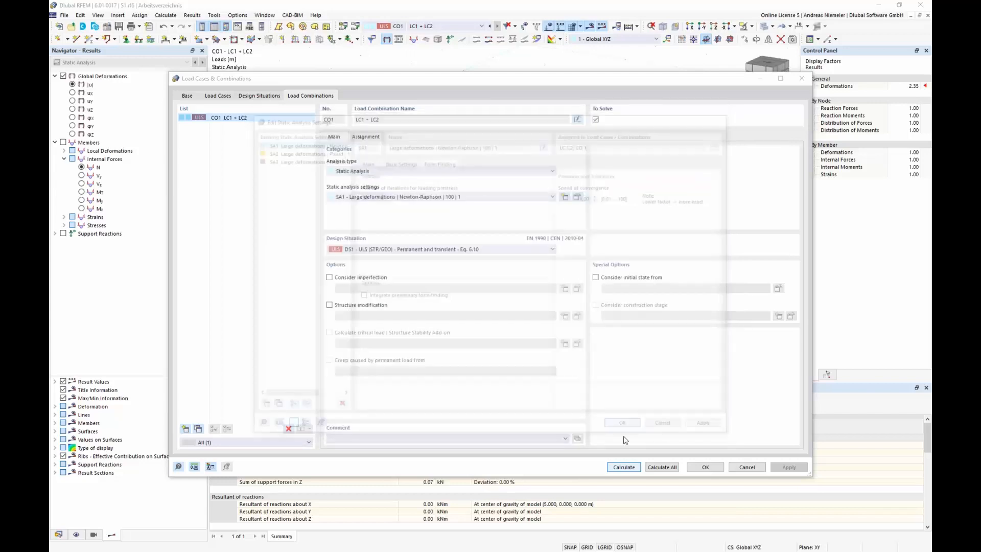
- Recalculate load combination CO1 and display the cable's axial forces N instead of the global deformations
{"action": "left_click", "coordinate": [624, 467]}
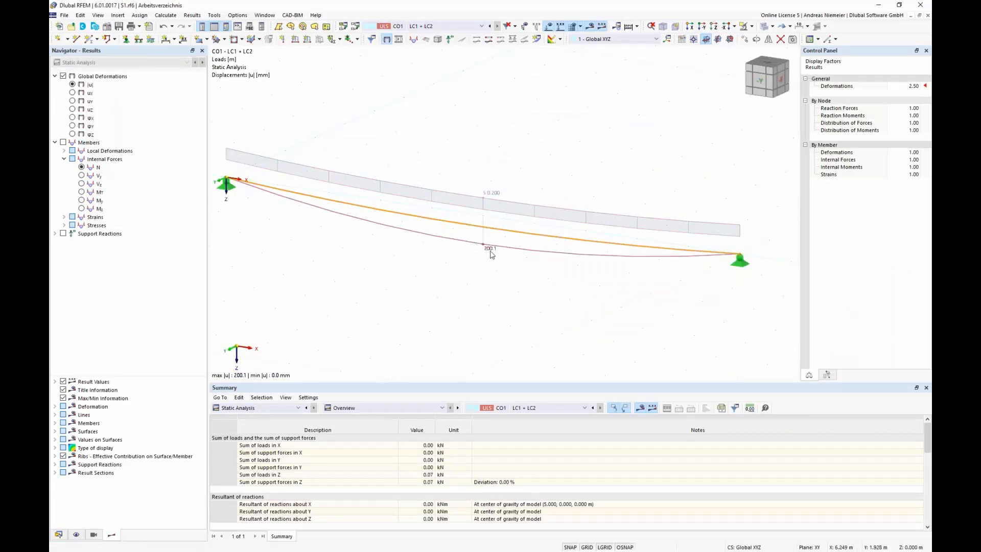
{"action": "left_click", "coordinate": [82, 168]}
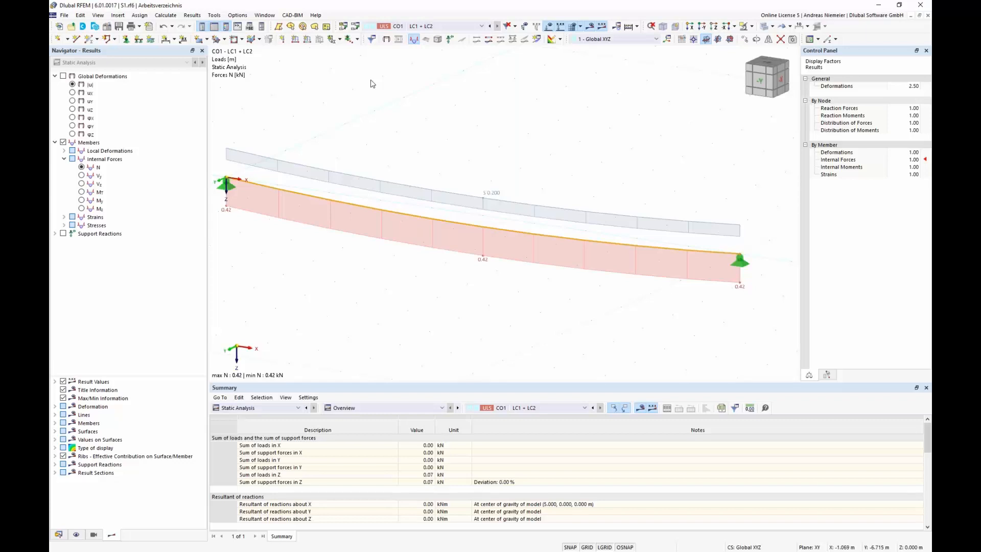
- Rename load combination CO1 as "FF 1 = G + P"
{"action": "left_click", "coordinate": [358, 32]}
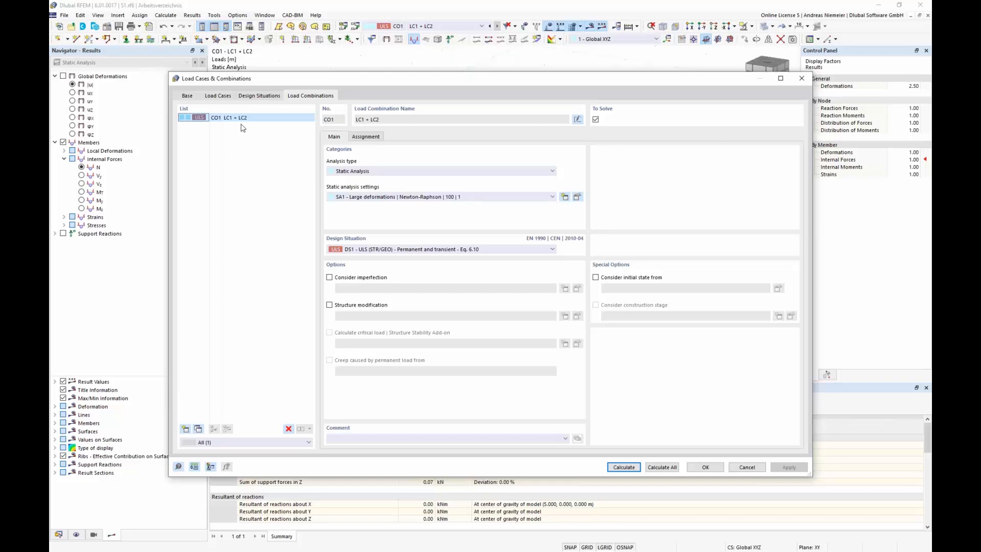
{"action": "left_click", "coordinate": [579, 120]}
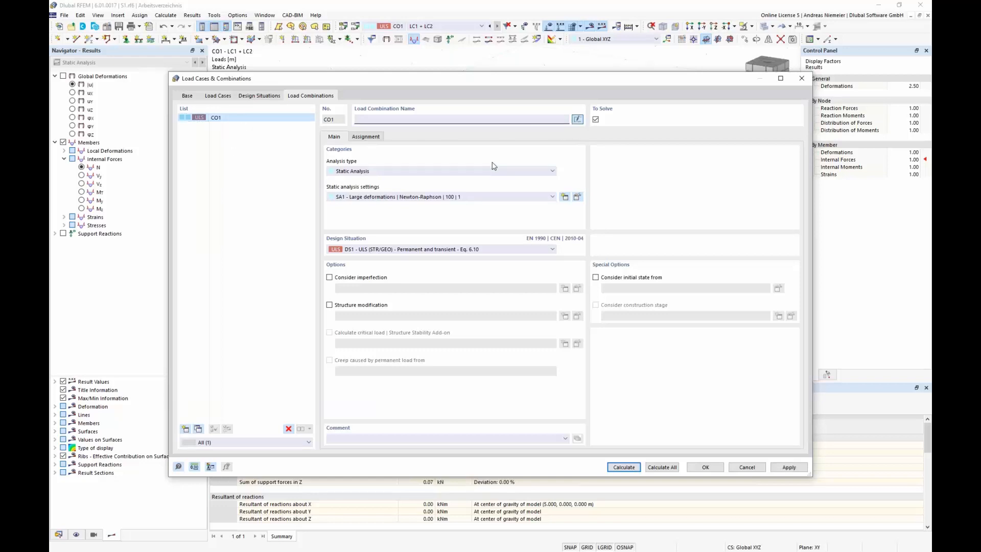
{"action": "type", "text": "FF 1 = G + P"}
{"action": "left_click", "coordinate": [705, 467]}
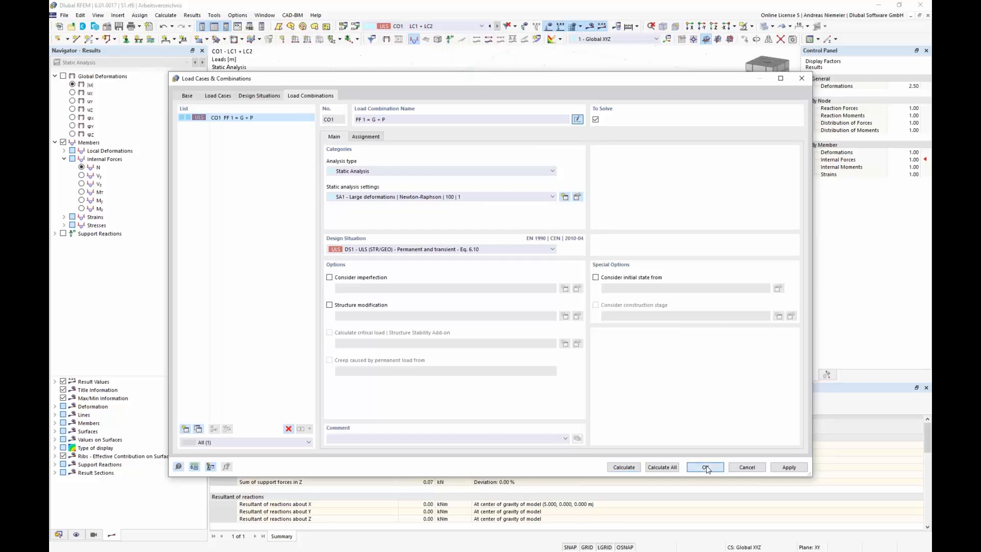
- Add load case LC3 named N and set its action category to Permanent
{"action": "left_click", "coordinate": [255, 408]}
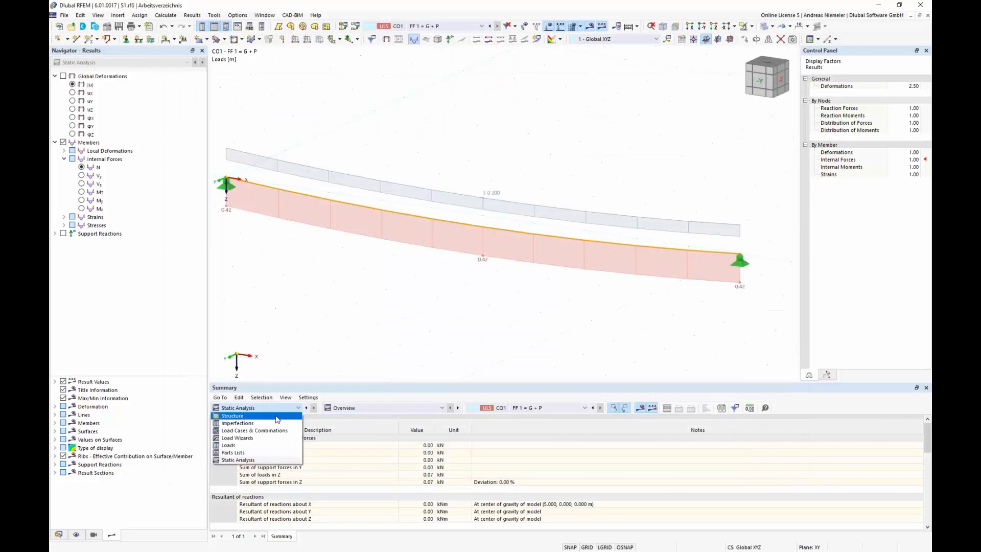
{"action": "left_click", "coordinate": [240, 415]}
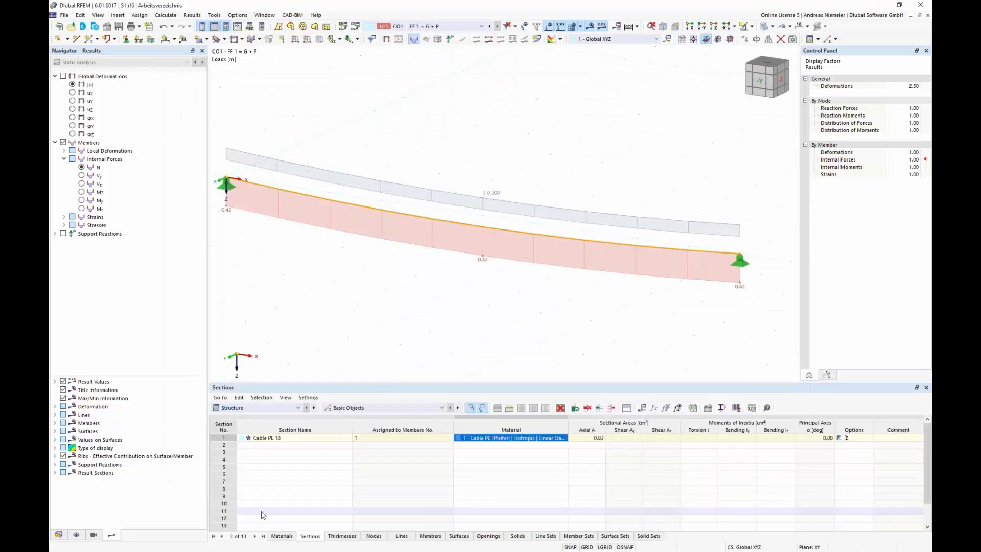
{"action": "left_click", "coordinate": [258, 411]}
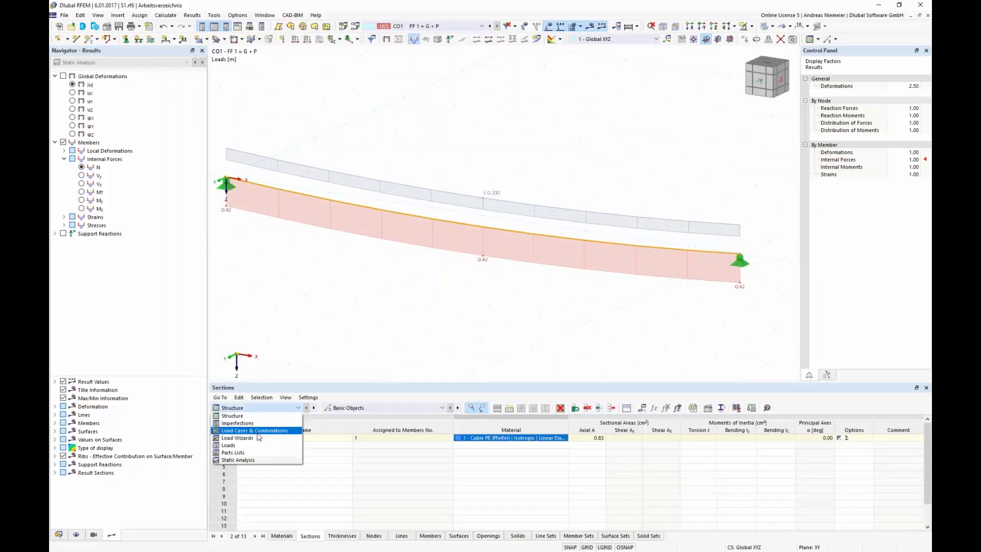
{"action": "left_click", "coordinate": [258, 432]}
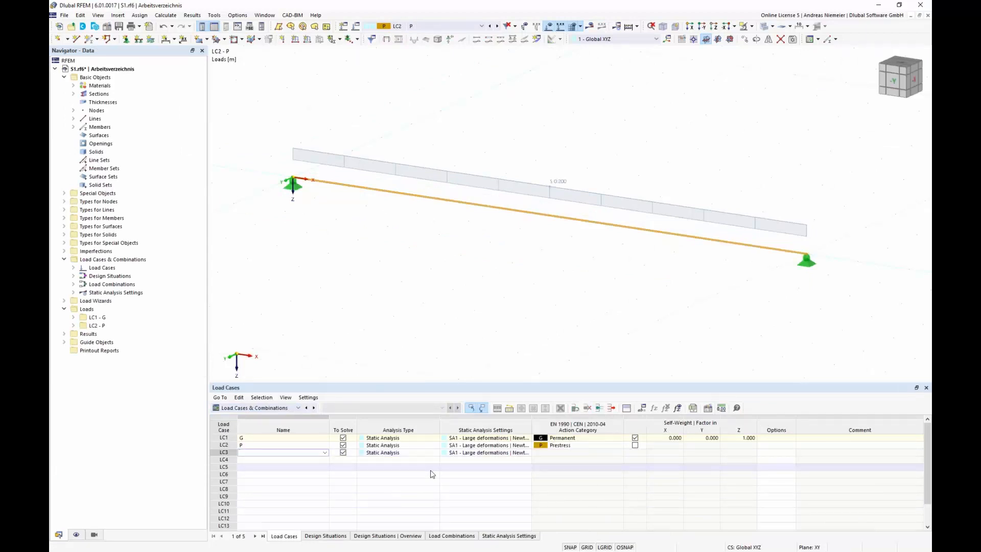
{"action": "left_click", "coordinate": [601, 454]}
{"action": "left_click", "coordinate": [618, 453]}
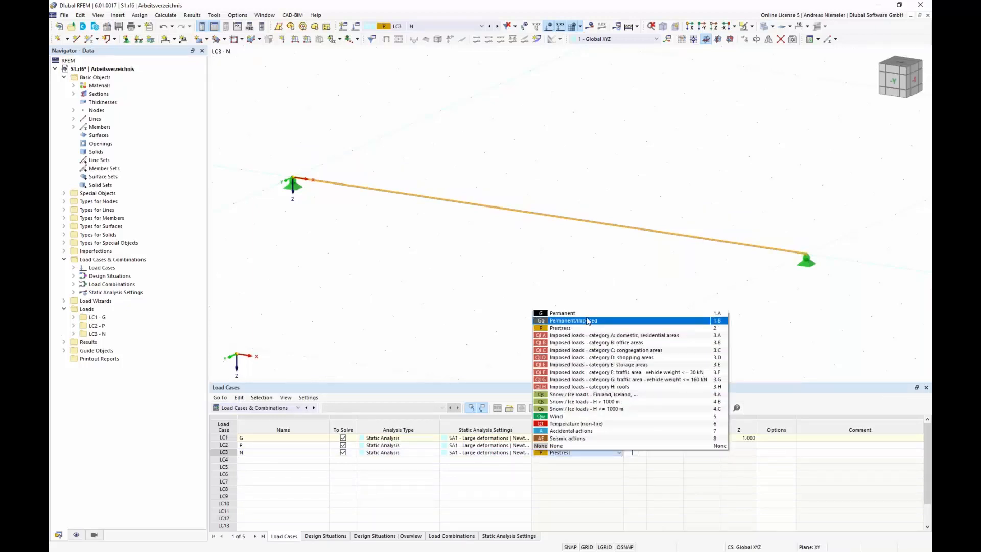
{"action": "left_click", "coordinate": [578, 328]}
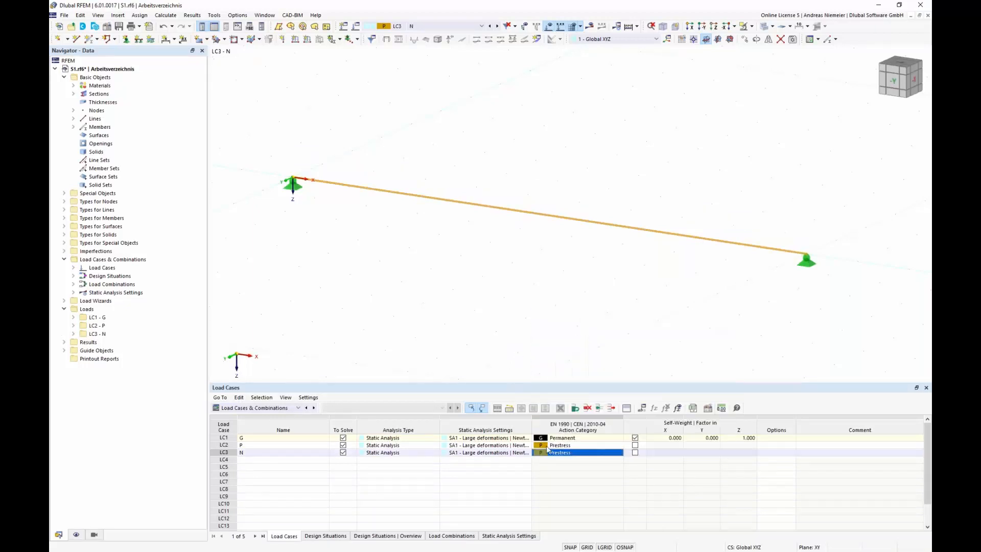
{"action": "left_click", "coordinate": [570, 459]}
{"action": "left_click", "coordinate": [569, 453]}
{"action": "left_click", "coordinate": [620, 452]}
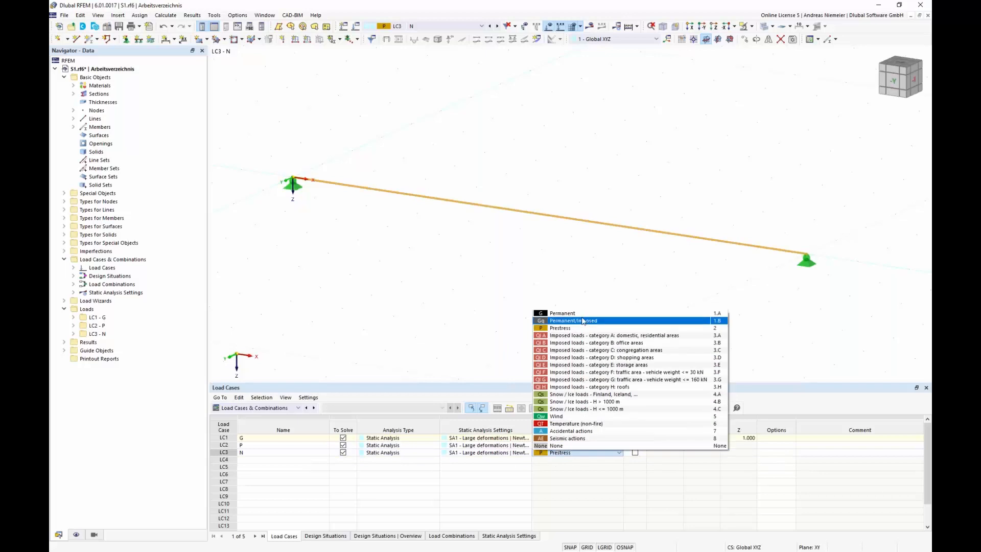
{"action": "left_click", "coordinate": [565, 314]}
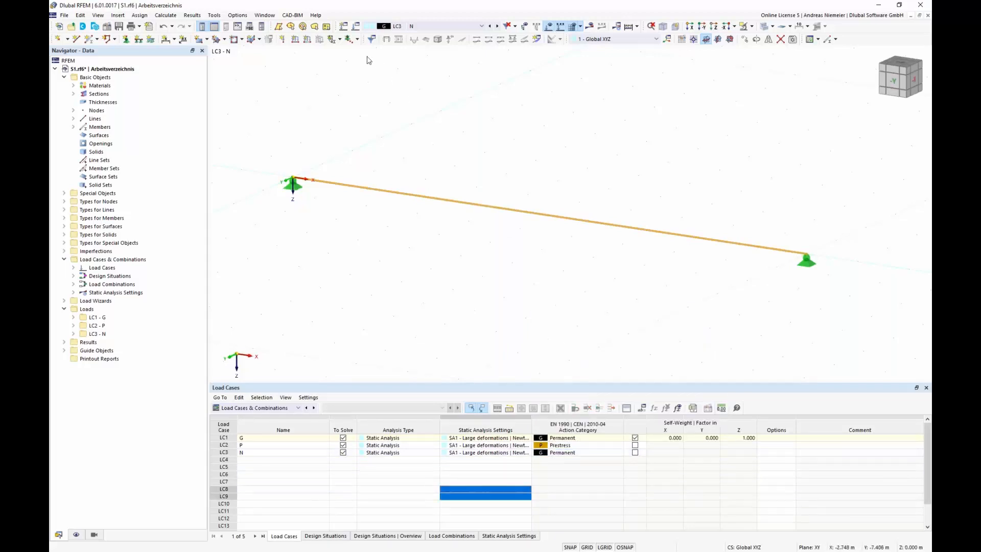
- Apply a concentrated member force of 10 kN at 50% of the cable's length in load case LC3
{"action": "left_click", "coordinate": [308, 39]}
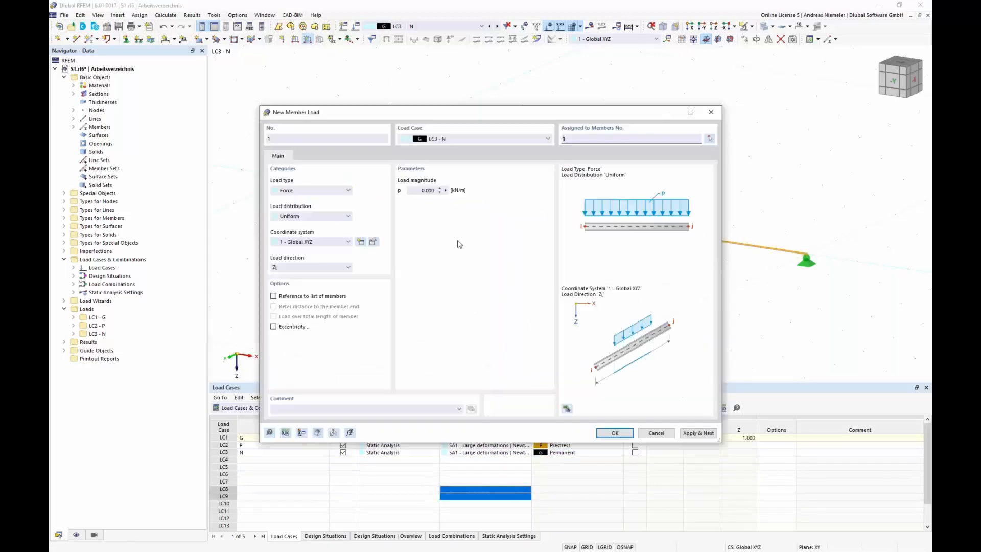
{"action": "left_click", "coordinate": [311, 216]}
{"action": "left_click", "coordinate": [304, 239]}
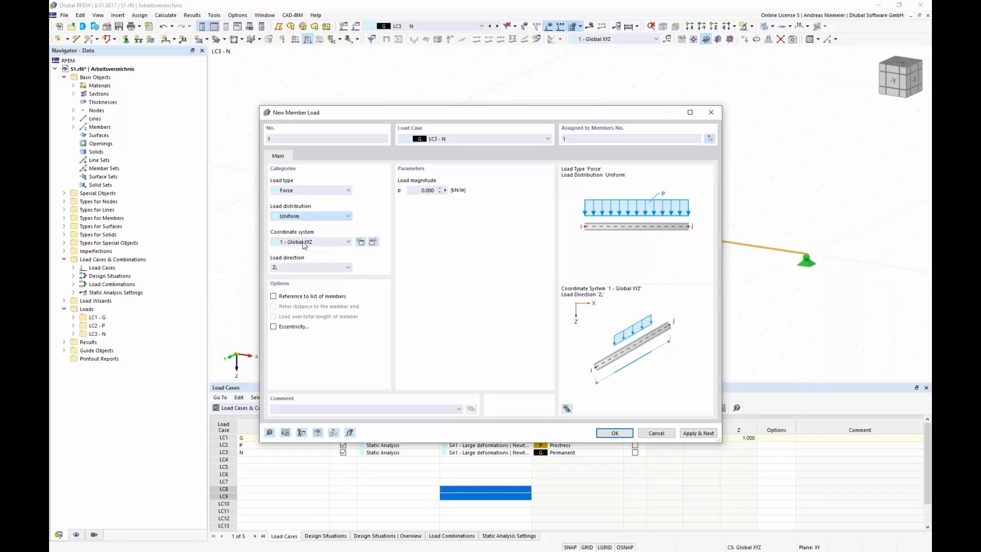
{"action": "left_click", "coordinate": [416, 191]}
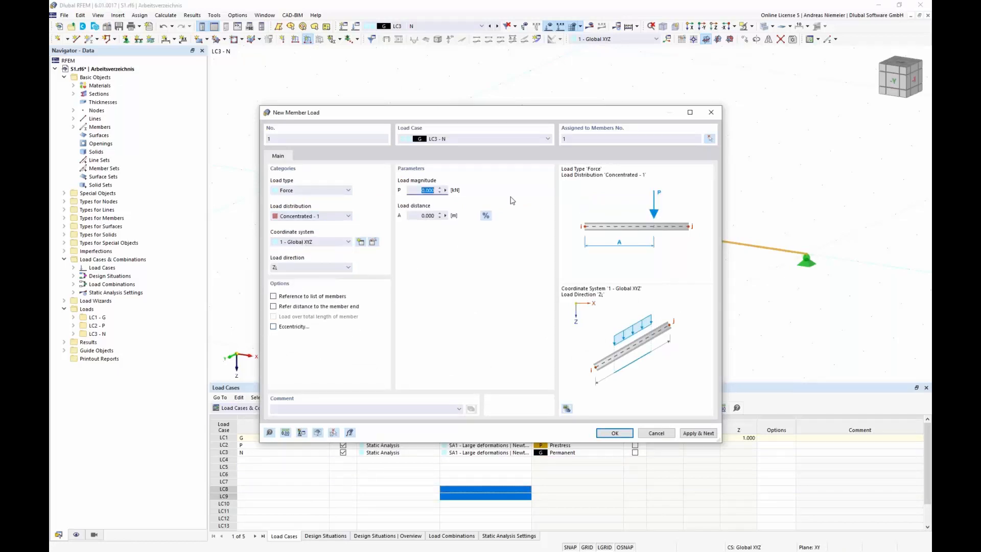
{"action": "type", "text": "10"}
{"action": "left_click", "coordinate": [485, 215]}
{"action": "left_click", "coordinate": [421, 219]}
{"action": "type", "text": "50"}
{"action": "left_click", "coordinate": [614, 432]}
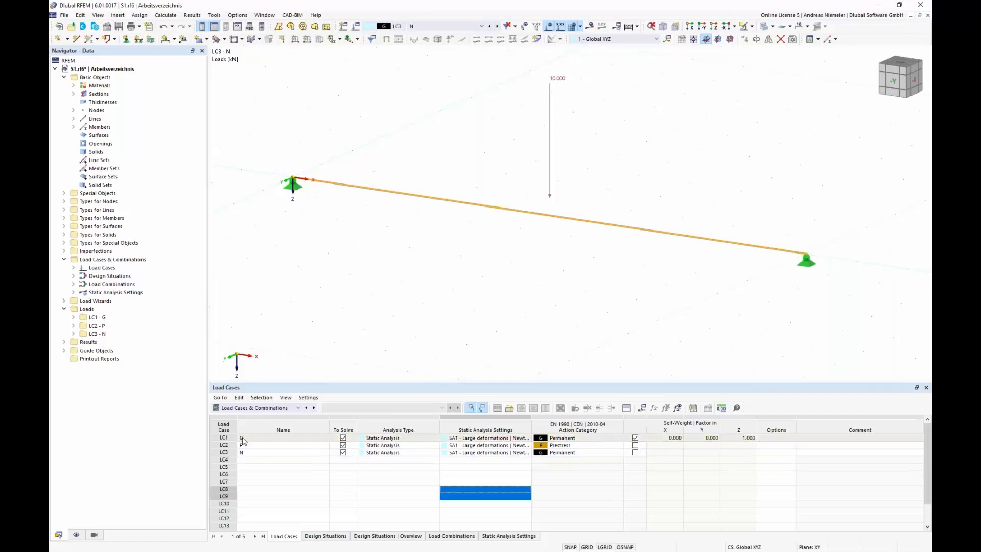
- Duplicate load combination CO1 and name the copy "FF 2 = N + P"
{"action": "left_click", "coordinate": [223, 454]}
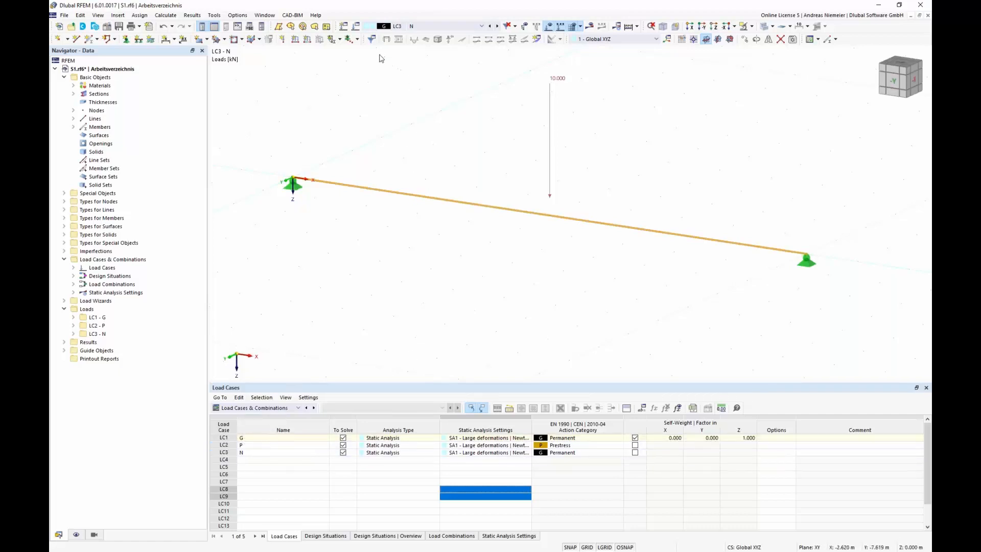
{"action": "left_click", "coordinate": [356, 26]}
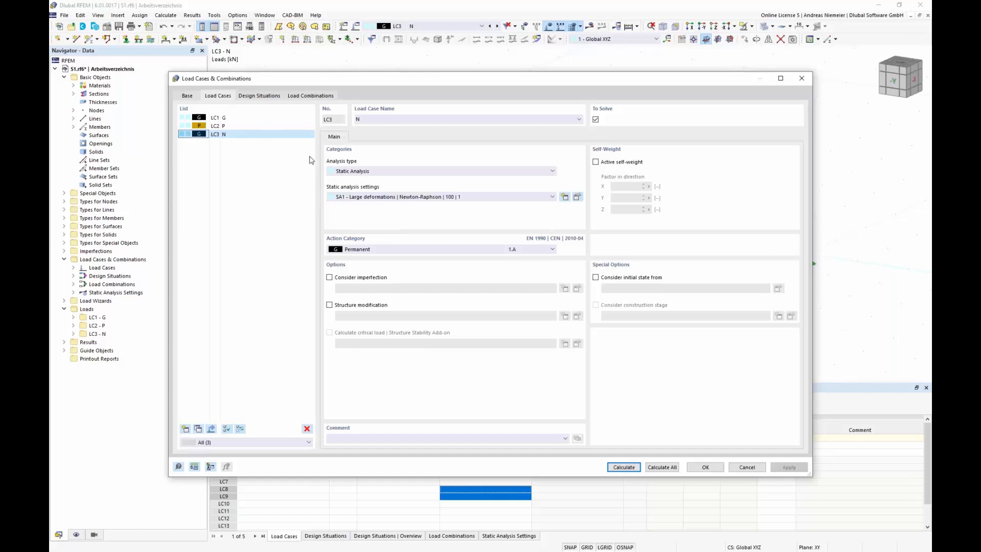
{"action": "left_click", "coordinate": [310, 97]}
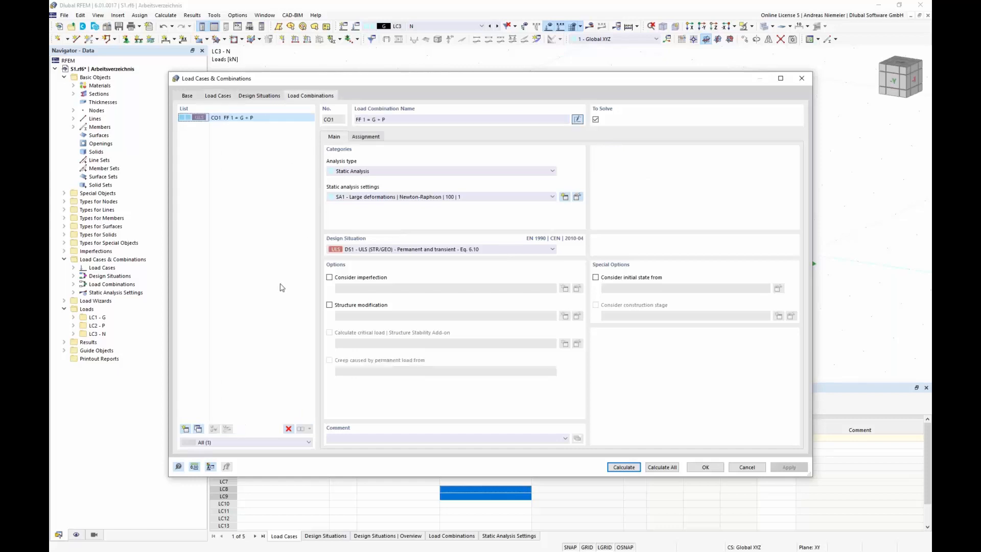
{"action": "left_click", "coordinate": [199, 429]}
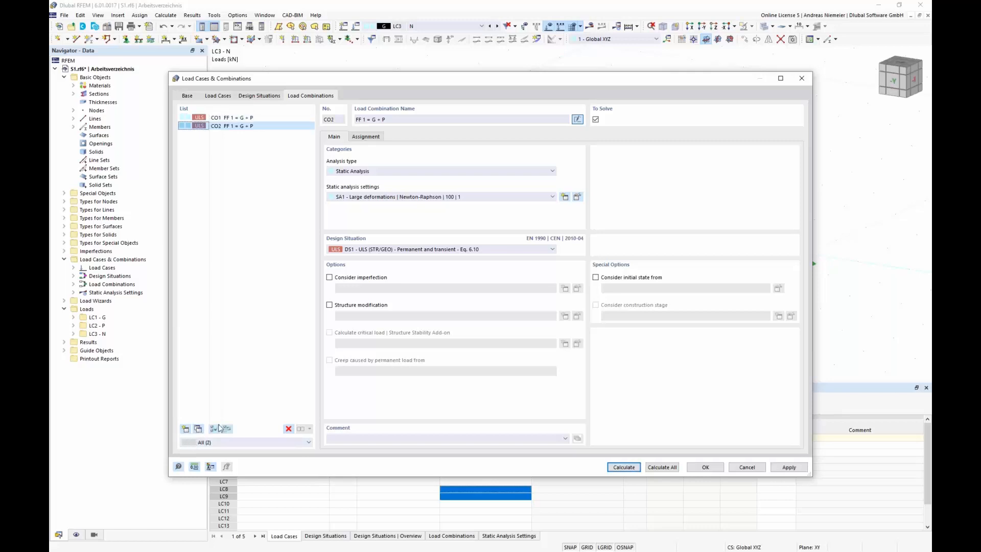
{"action": "left_click", "coordinate": [578, 119]}
{"action": "key", "text": "BackSpace"}
{"action": "type", "text": "2"}
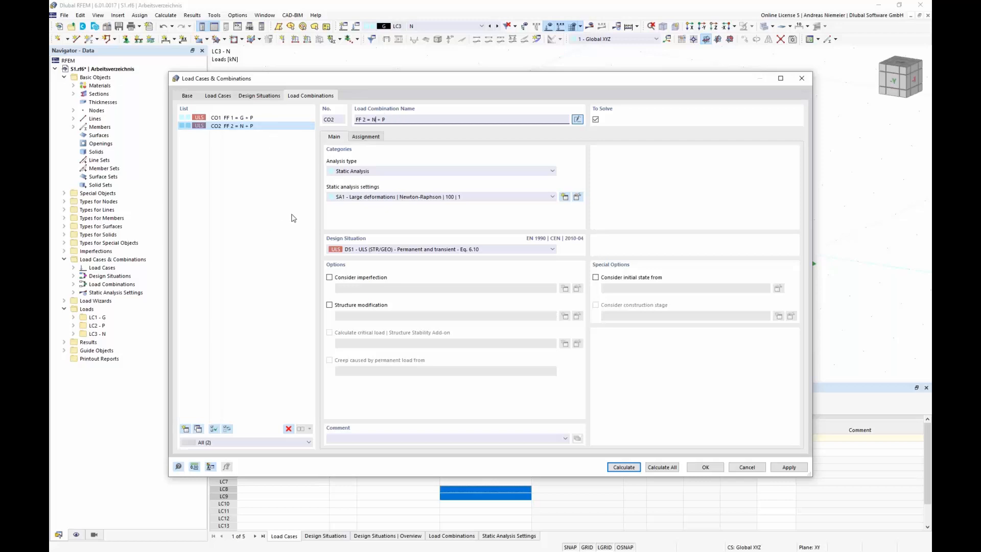
- Replace load case LC1 with LC3 in load combination CO2 and calculate the combination
{"action": "left_click", "coordinate": [364, 137]}
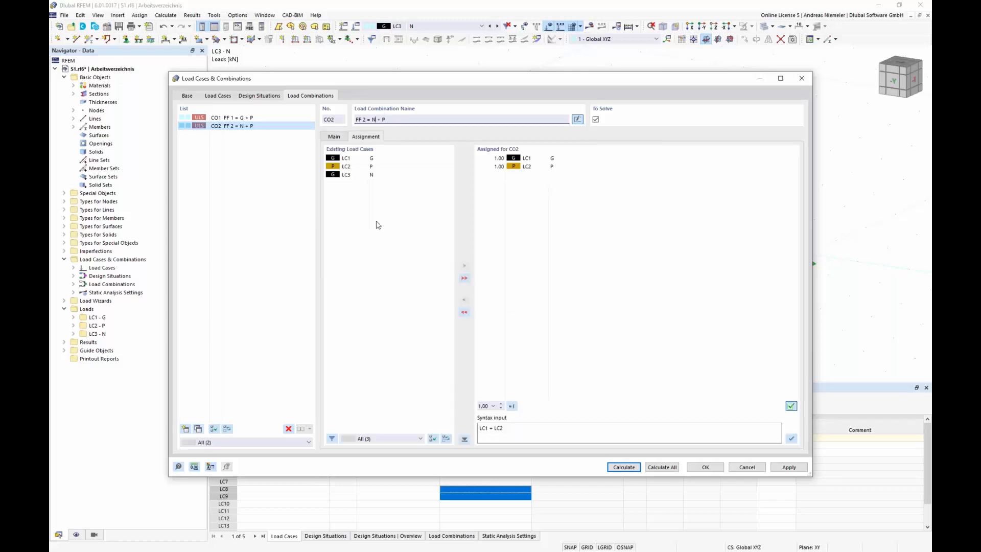
{"action": "double_click", "coordinate": [537, 160]}
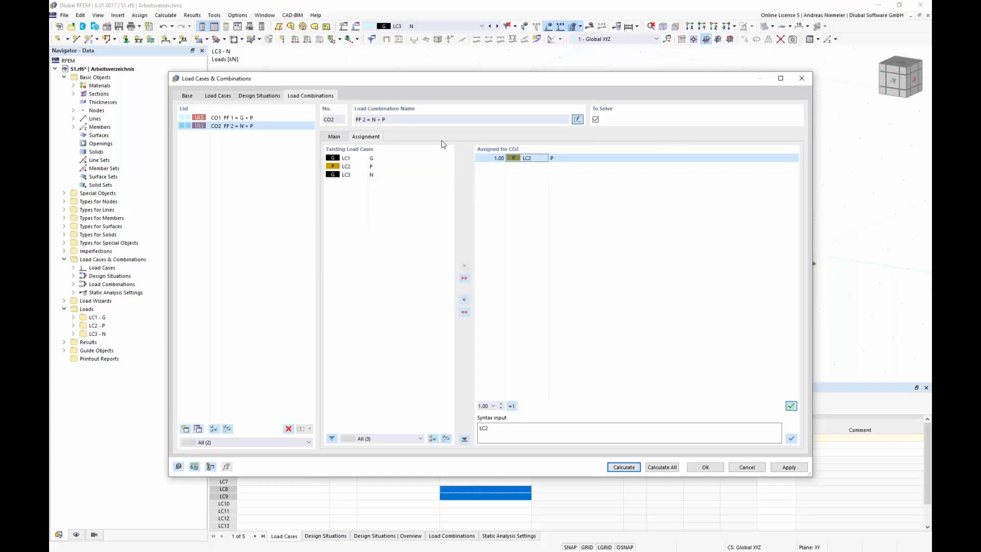
{"action": "double_click", "coordinate": [359, 177]}
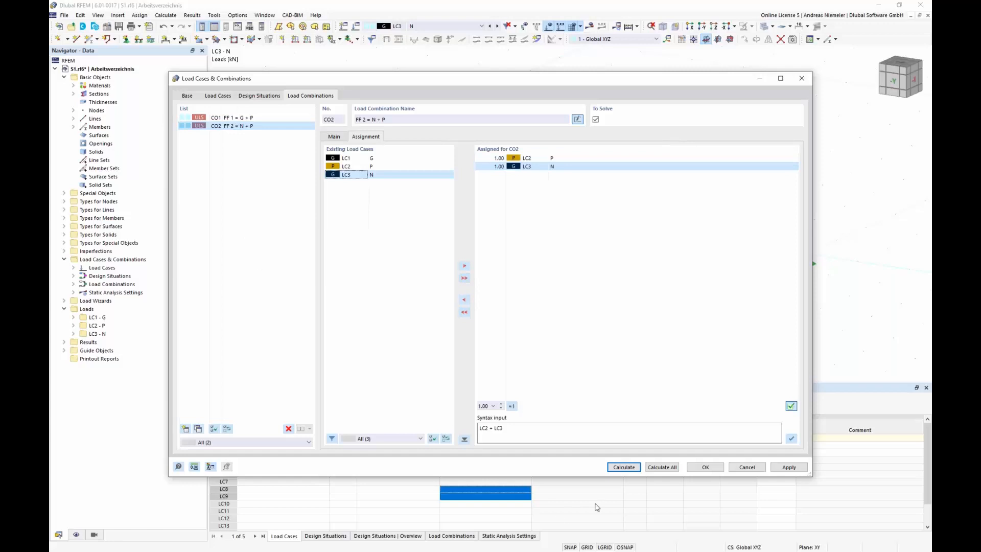
{"action": "left_click", "coordinate": [621, 471]}
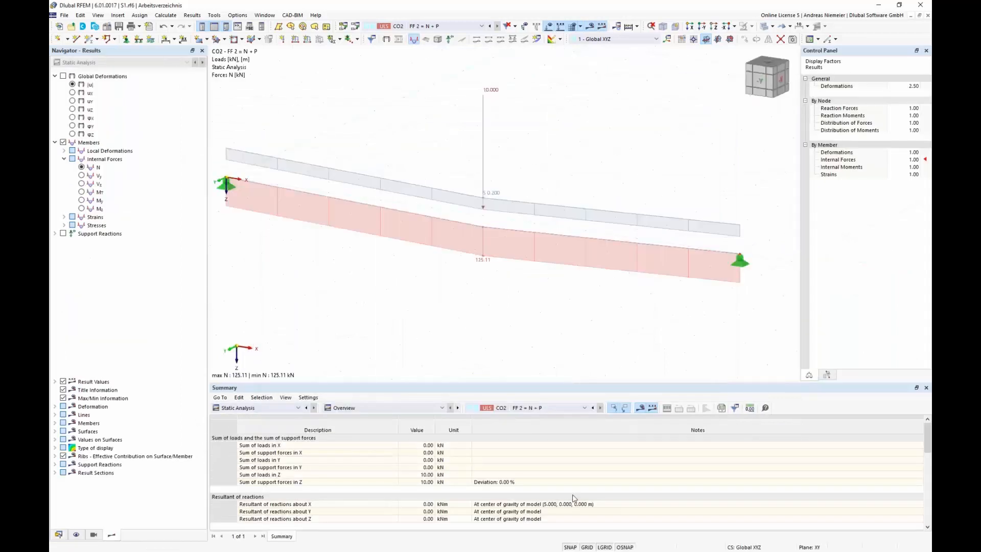
- Display the global deformations |u| of CO2 in the -Y view and examine the cable's displaced shape
{"action": "left_click", "coordinate": [67, 77]}
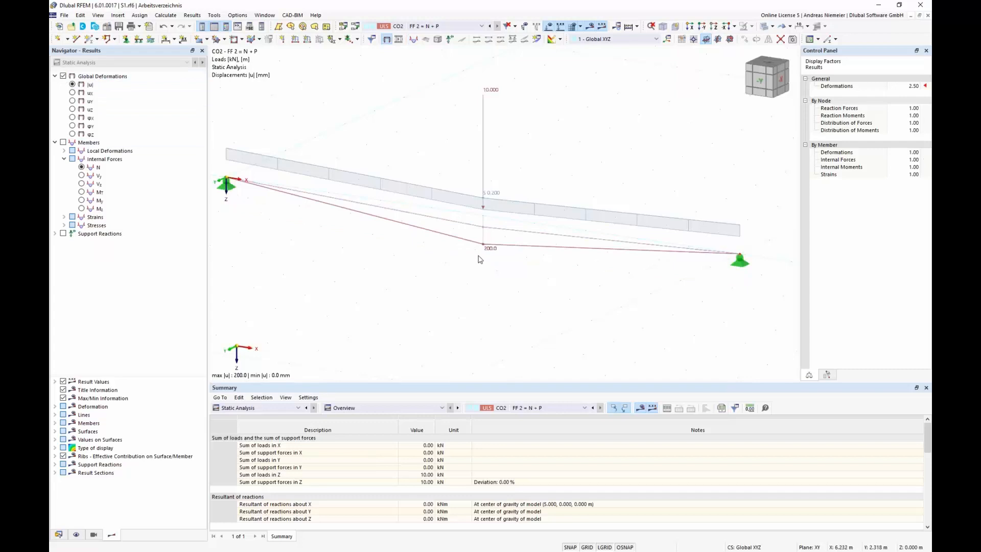
{"action": "middle_click_drag", "start_coordinate": [679, 302], "coordinate": [675, 306], "text": "ctrl"}
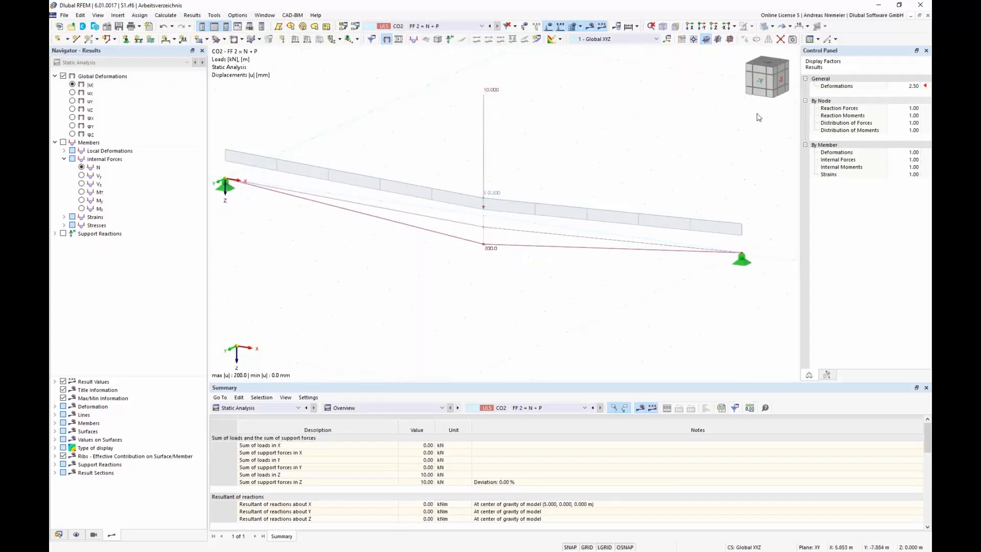
{"action": "left_click", "coordinate": [761, 82]}
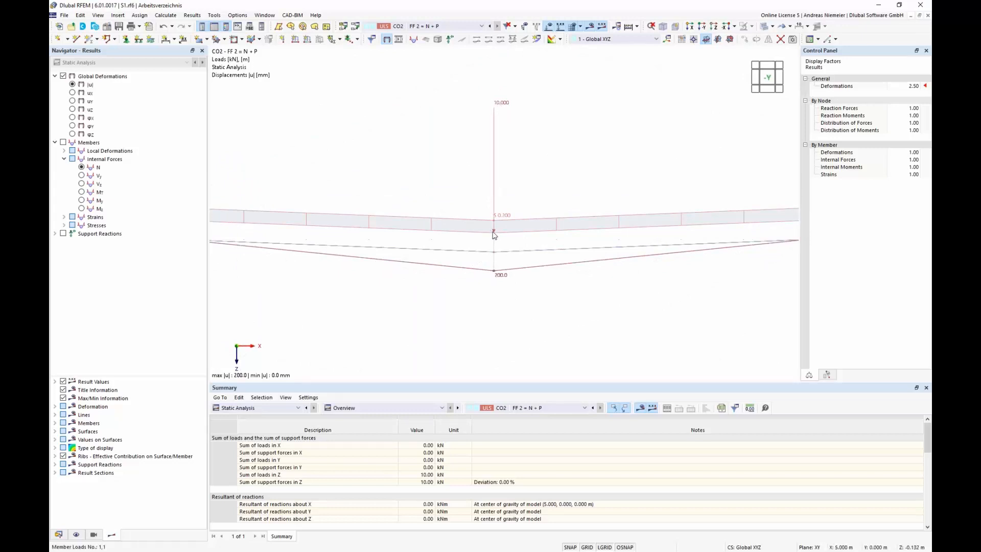
{"action": "scroll", "coordinate": [494, 236], "scroll_direction": "down", "scroll_amount": 1}
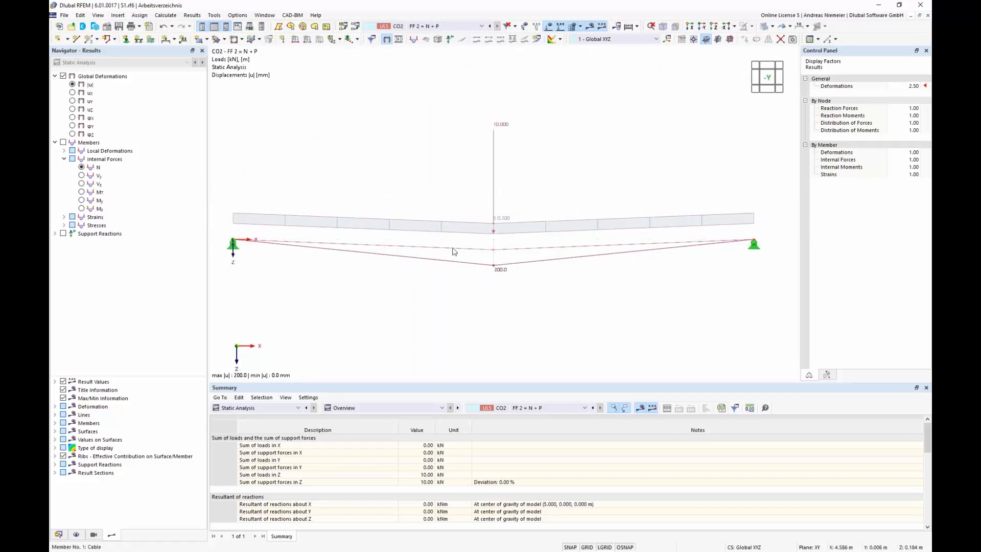
- Display the member axial forces N and compare them between load combinations CO1 and CO2
{"action": "left_click", "coordinate": [82, 168]}
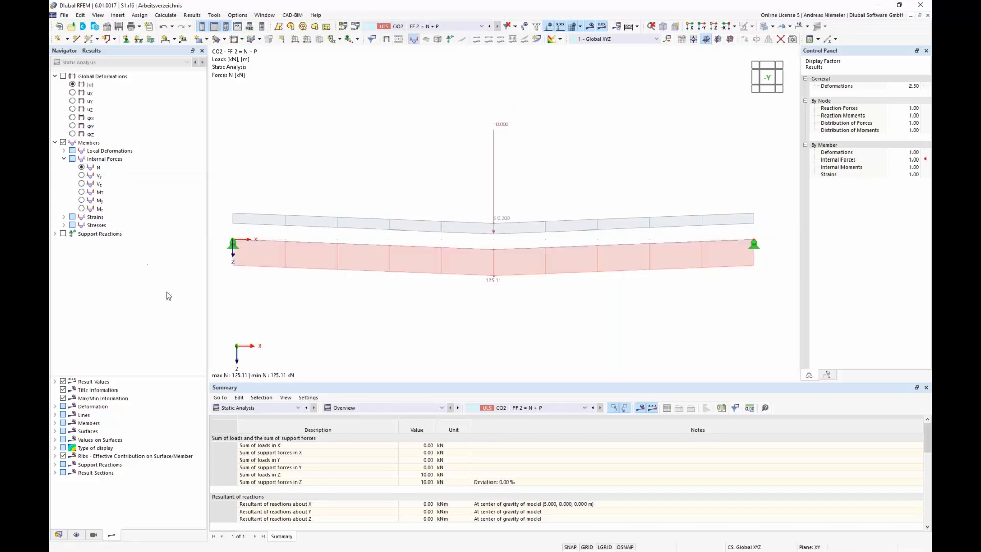
{"action": "left_click", "coordinate": [489, 26]}
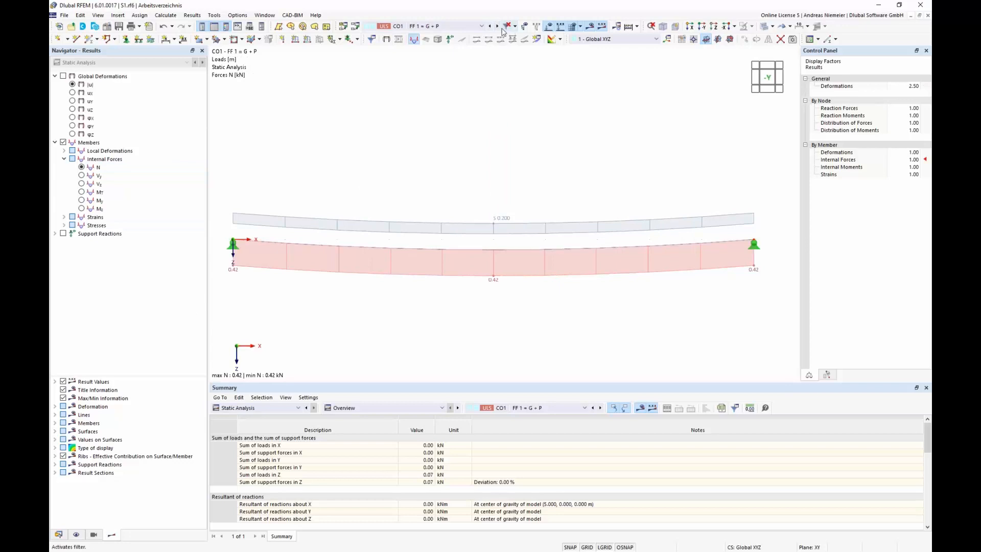
{"action": "left_click", "coordinate": [499, 27]}
{"action": "left_click", "coordinate": [491, 27]}
{"action": "left_click", "coordinate": [497, 27]}
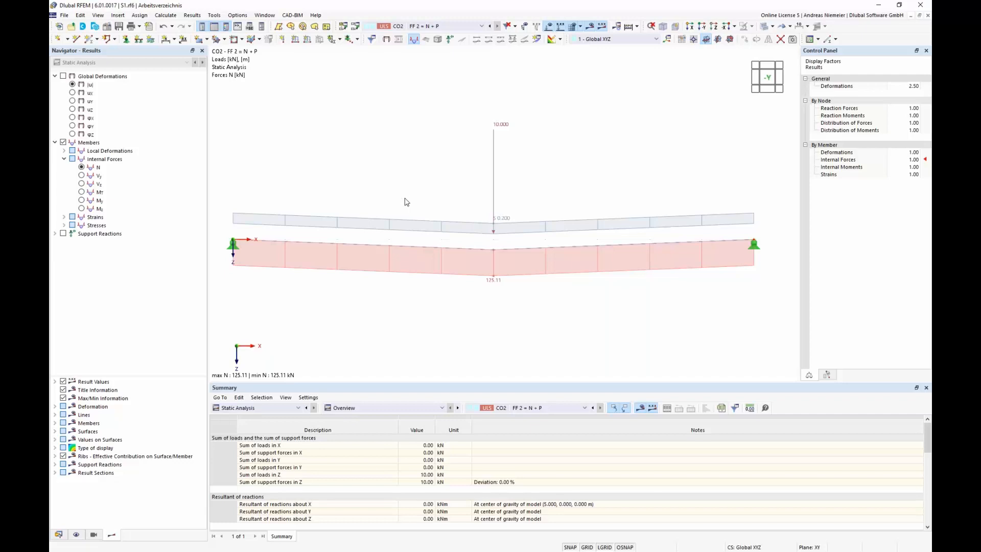
- Duplicate load combination CO1 and set the factor of load case LC1 to 1.35 in the copy
{"action": "left_click", "coordinate": [355, 26]}
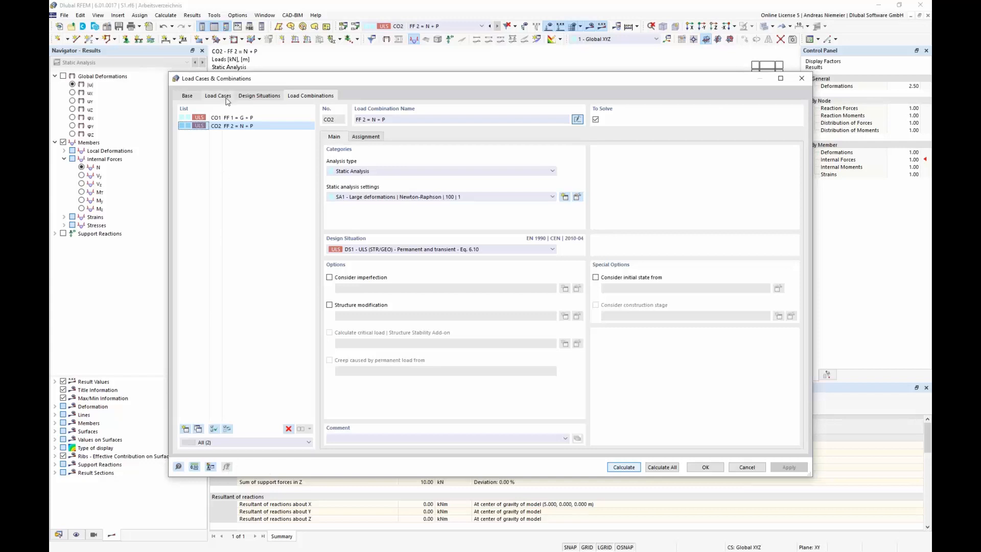
{"action": "left_click", "coordinate": [231, 118]}
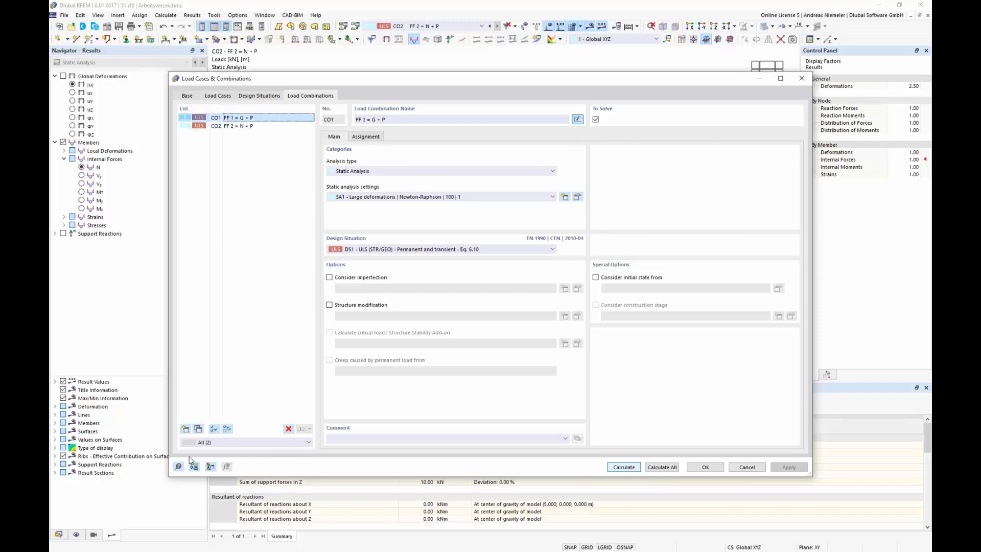
{"action": "left_click", "coordinate": [198, 429]}
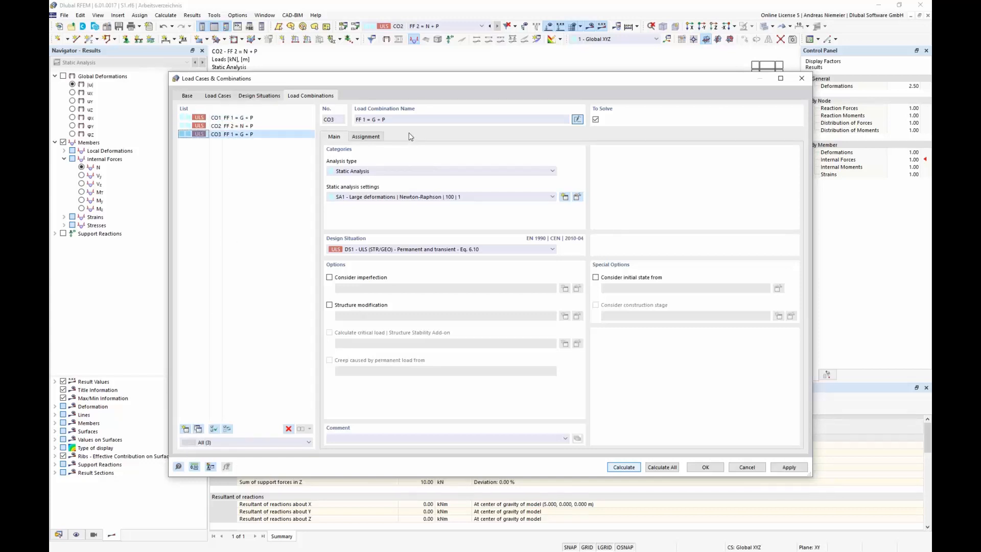
{"action": "left_click", "coordinate": [366, 137]}
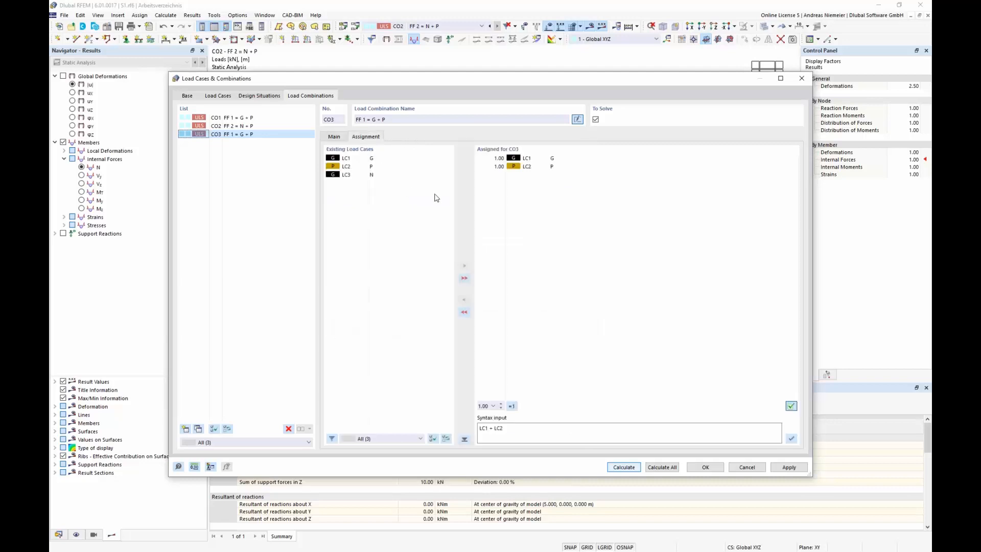
{"action": "left_click", "coordinate": [494, 159]}
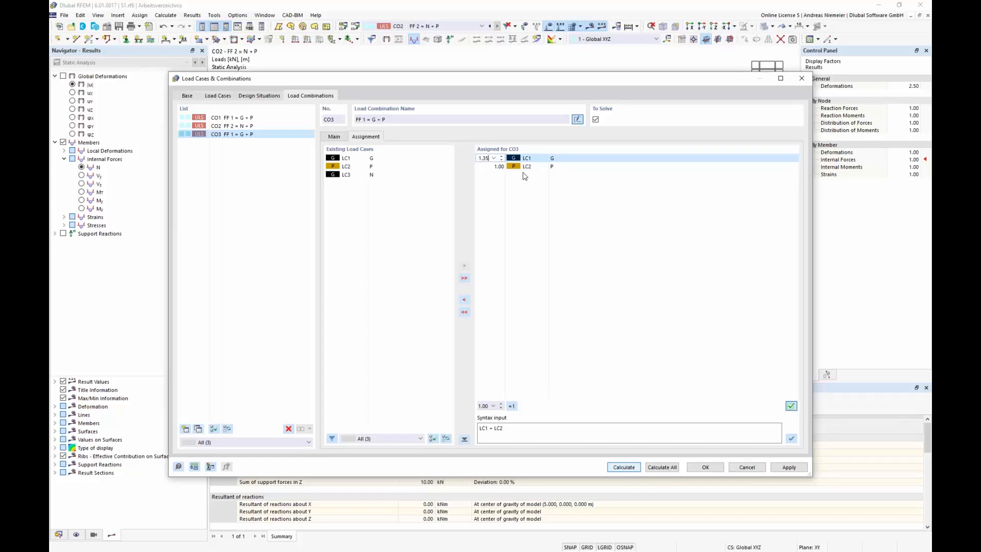
{"action": "left_click", "coordinate": [590, 167]}
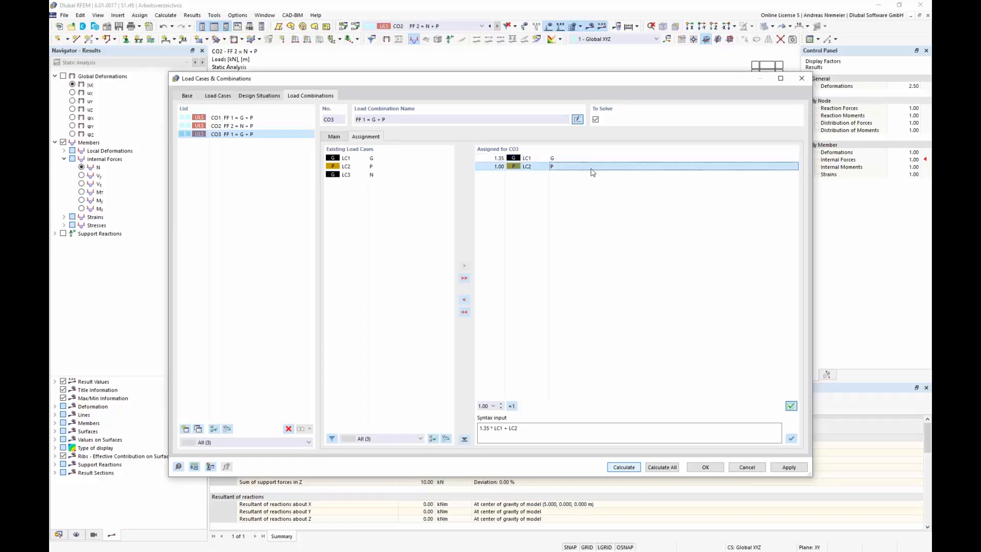
- Rename load combination CO3 as "FF 1 = 1,35 G + P" and calculate it
{"action": "left_click", "coordinate": [373, 120]}
{"action": "type", "text": "1,35"}
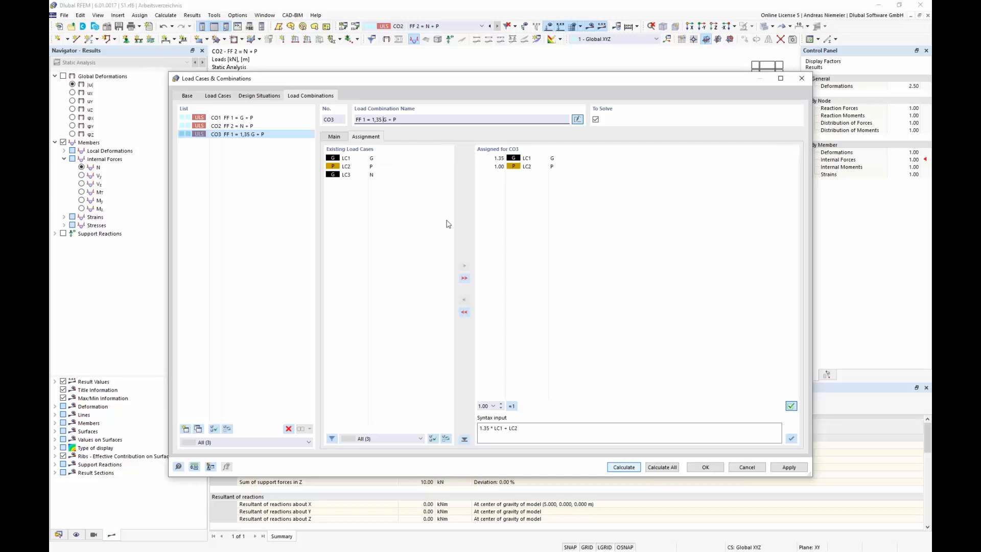
{"action": "left_click", "coordinate": [627, 468]}
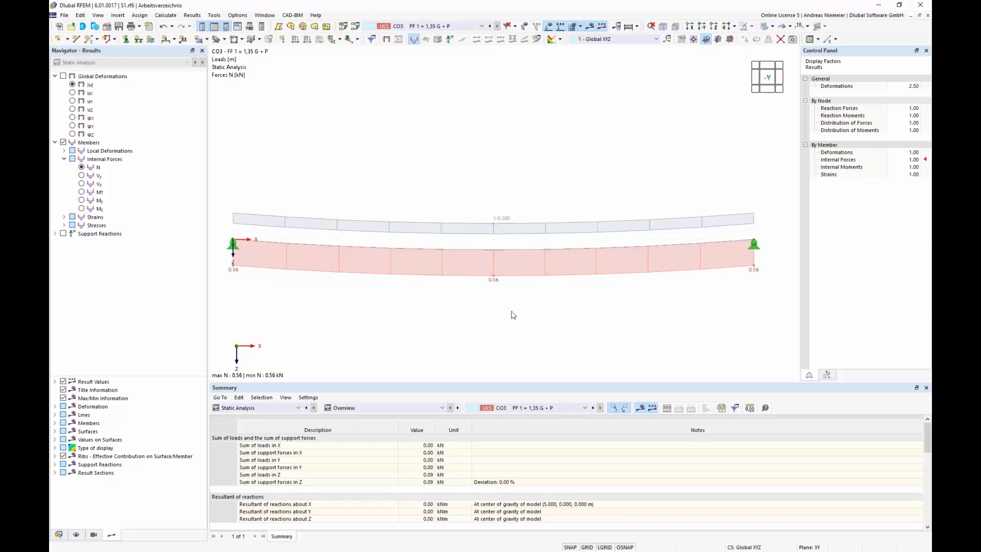
- Duplicate load combination CO3 and set the factor of load case LC2 to 1.35 in the copy
{"action": "left_click", "coordinate": [356, 26]}
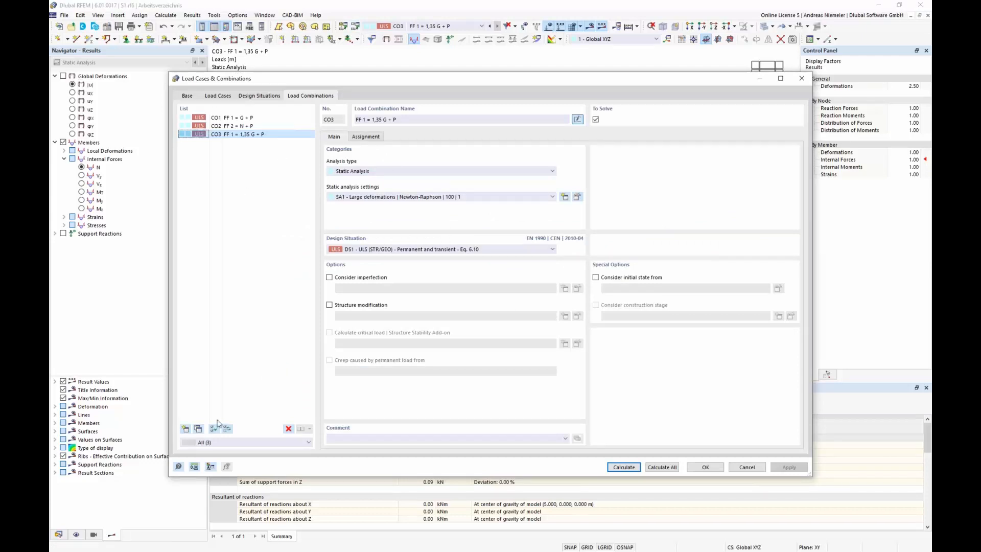
{"action": "left_click", "coordinate": [198, 430]}
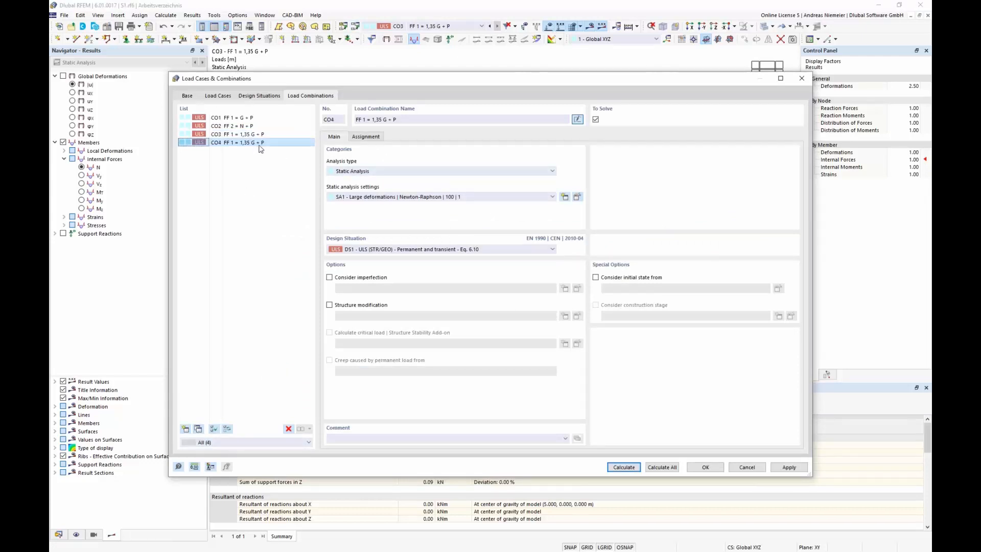
{"action": "left_click", "coordinate": [361, 137]}
{"action": "left_click", "coordinate": [498, 167]}
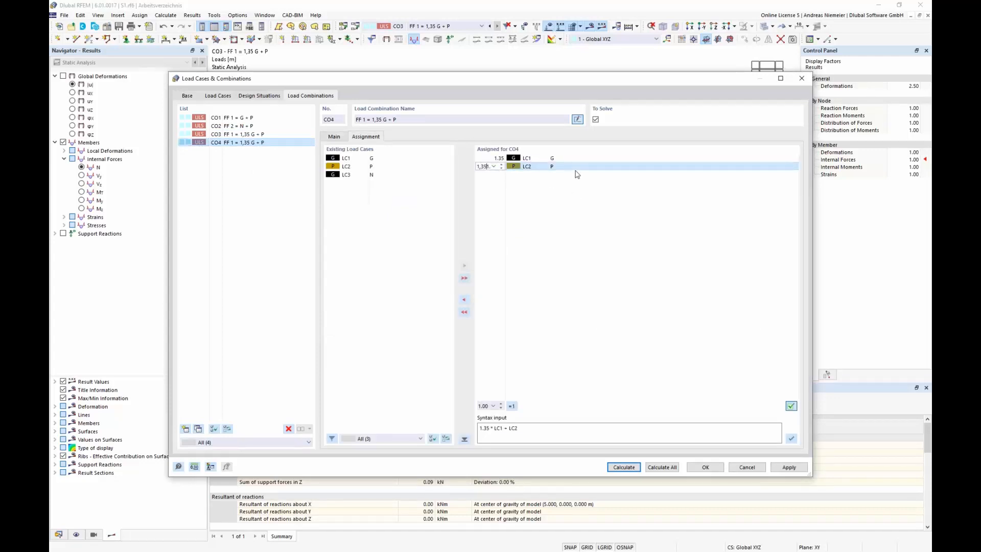
{"action": "type", "text": "35"}
{"action": "key", "text": "Delete"}
- Rename load combination CO4 as "FF 4 = 1,35 G + 1,35 P"
{"action": "left_click", "coordinate": [393, 120]}
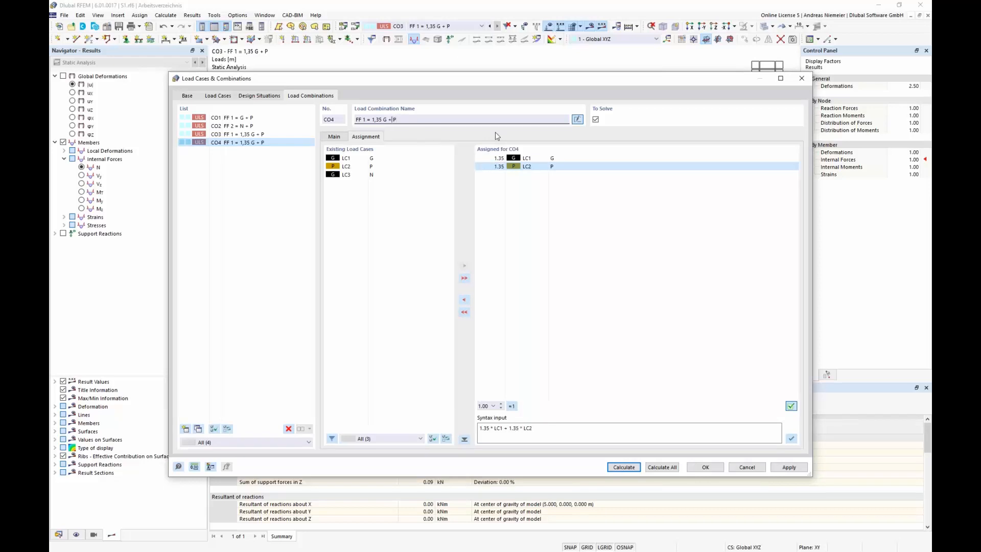
{"action": "type", "text": "1,35"}
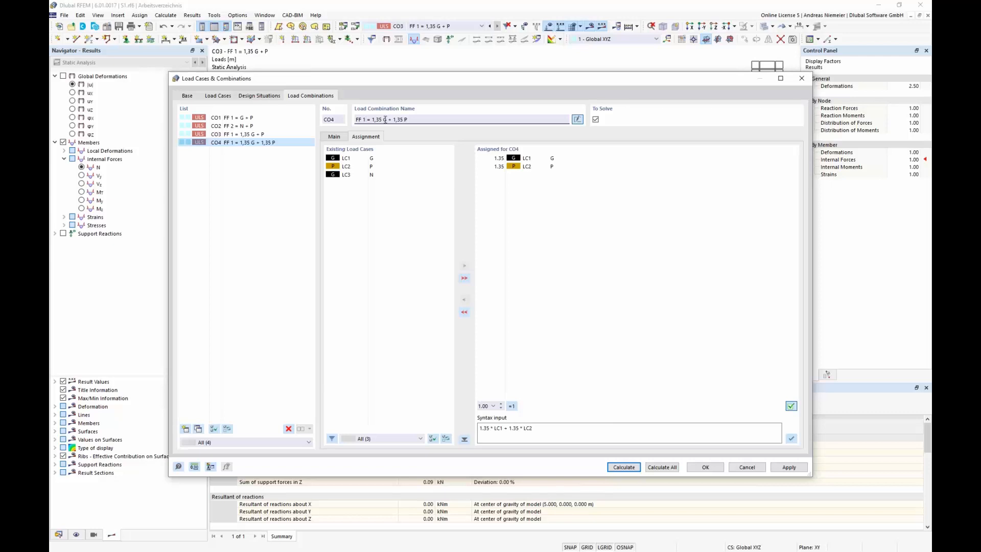
{"action": "key", "text": "BackSpace"}
{"action": "type", "text": "4"}
- Rename load combination CO3 as "FF 3 = 1,35 G + P" and calculate load combination CO4
{"action": "left_click", "coordinate": [237, 135]}
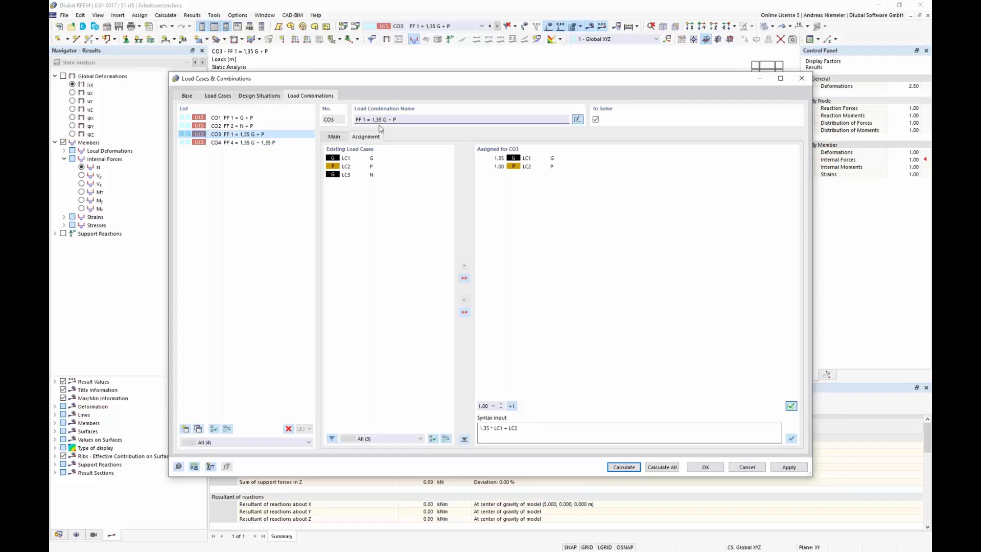
{"action": "key", "text": "BackSpace"}
{"action": "type", "text": "3"}
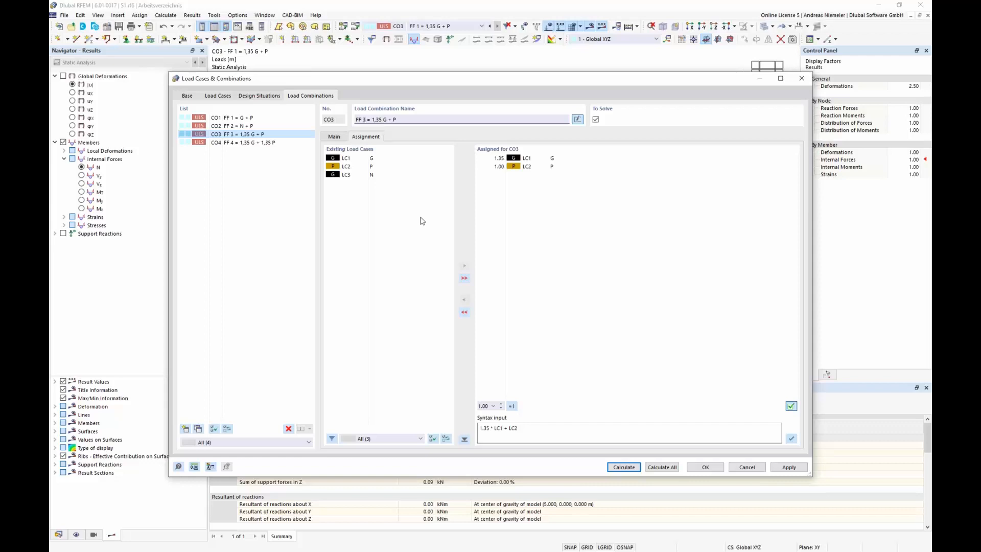
{"action": "left_click", "coordinate": [262, 144]}
{"action": "left_click", "coordinate": [624, 468]}
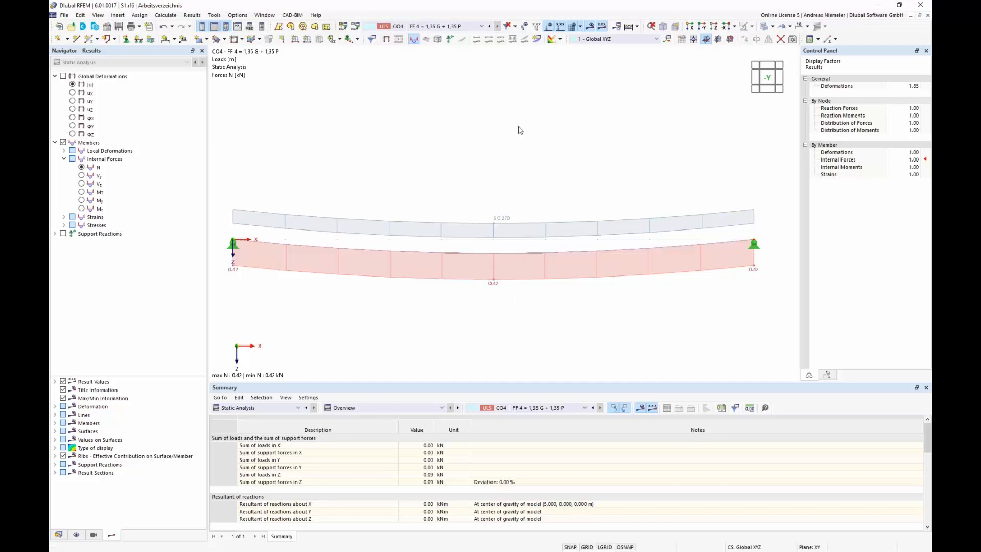
{"action": "left_click", "coordinate": [481, 26]}
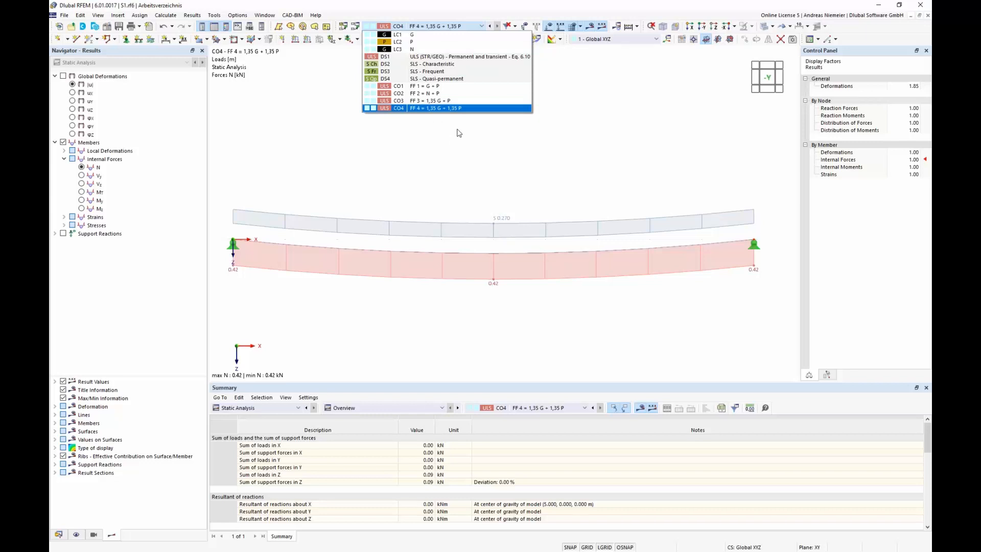
{"action": "left_click", "coordinate": [508, 129]}
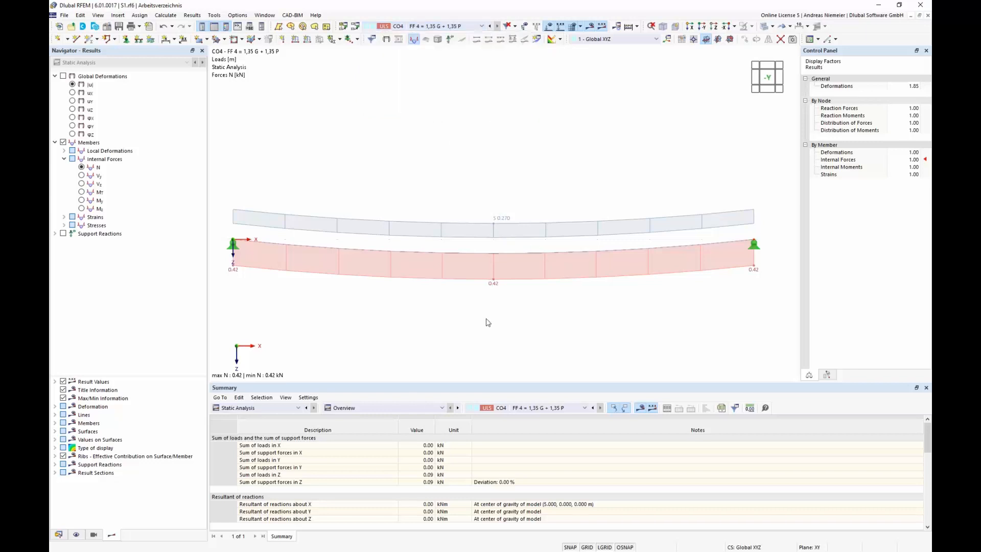
- Add load case LC4 named Q to the load cases table
{"action": "left_click", "coordinate": [274, 407]}
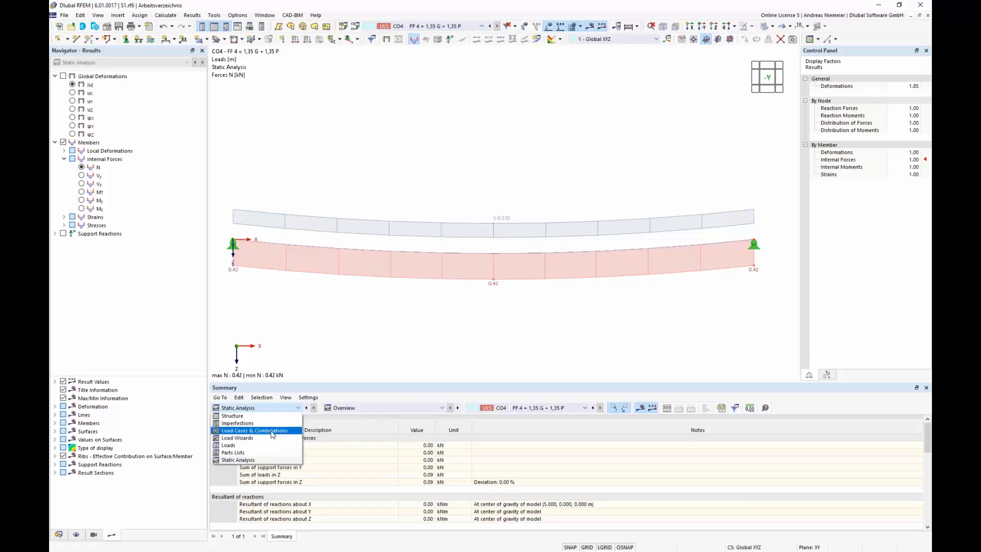
{"action": "left_click", "coordinate": [274, 431]}
{"action": "left_click", "coordinate": [268, 460]}
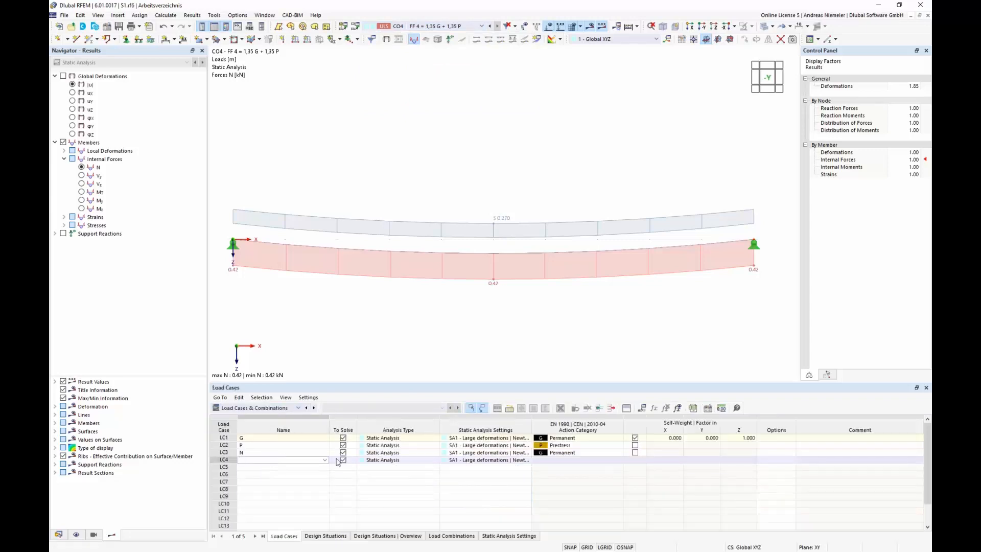
{"action": "left_click", "coordinate": [321, 482]}
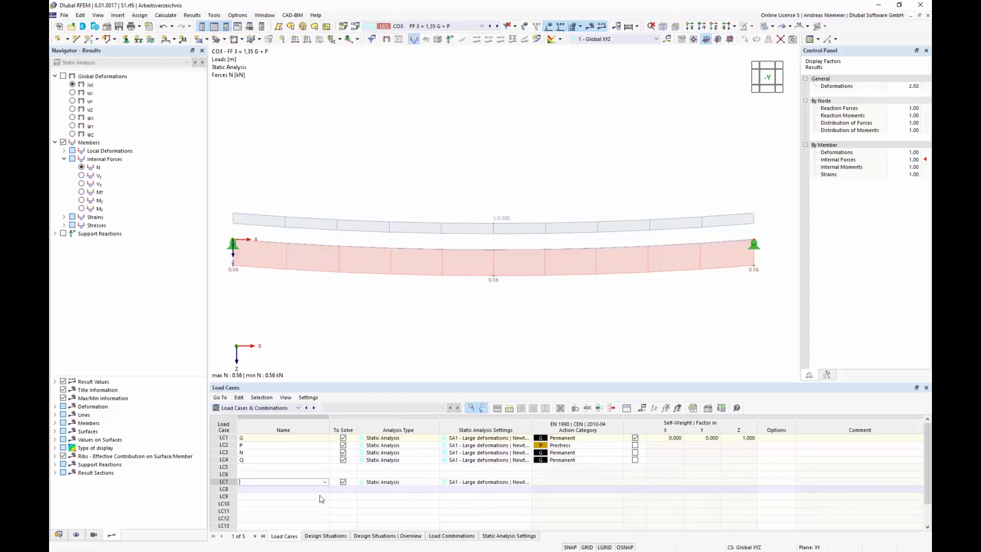
- Set the action category of load case LC4 to Imposed loads - category H: roofs
{"action": "left_click", "coordinate": [601, 461]}
{"action": "left_click", "coordinate": [619, 460]}
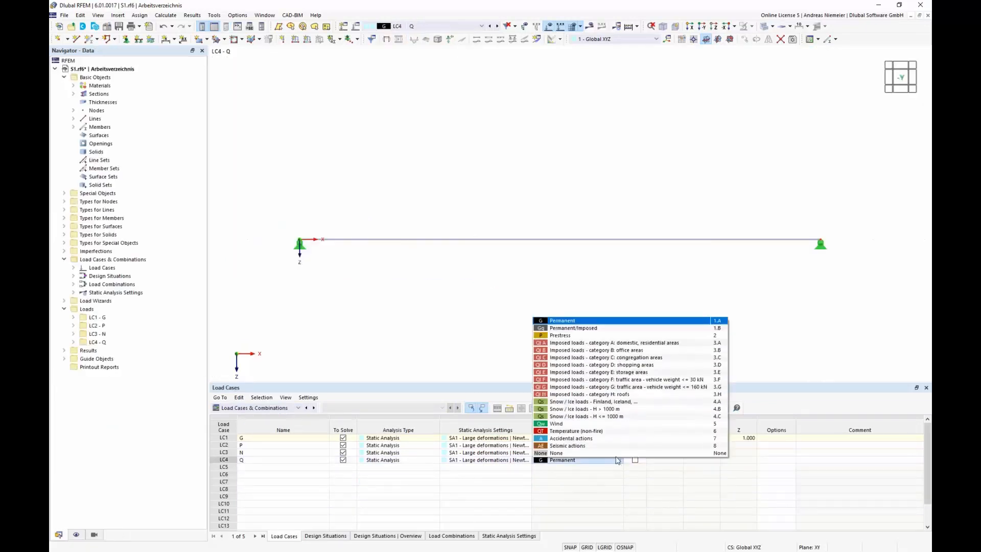
{"action": "left_click_drag", "start_coordinate": [556, 460], "coordinate": [554, 529]}
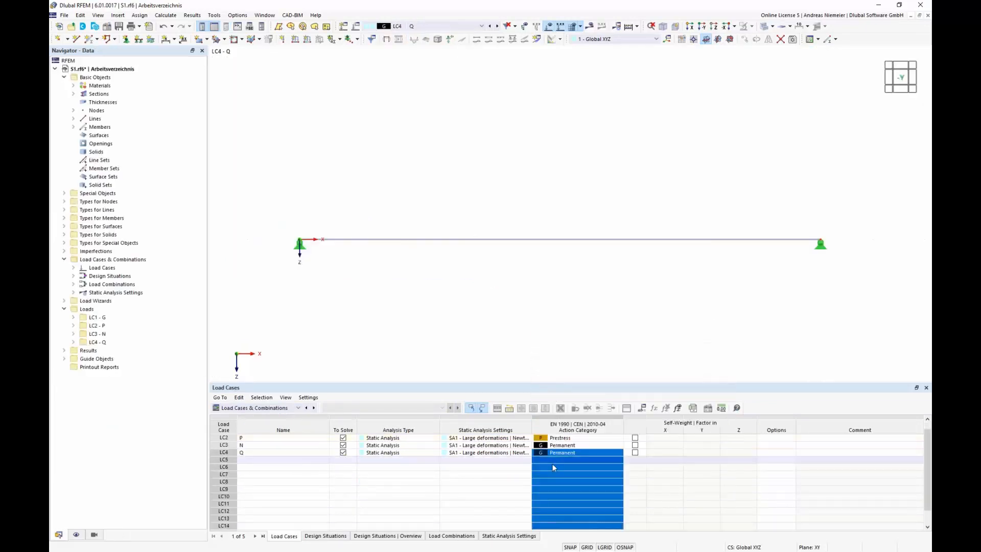
{"action": "left_click", "coordinate": [562, 453]}
{"action": "left_click", "coordinate": [618, 454]}
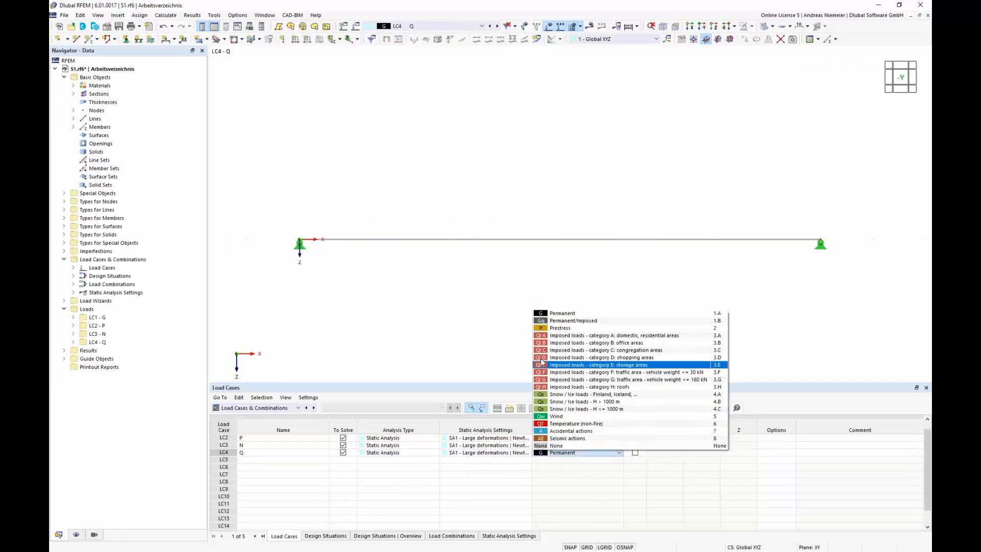
{"action": "left_click", "coordinate": [554, 387]}
{"action": "left_click", "coordinate": [558, 453]}
{"action": "left_click", "coordinate": [620, 454]}
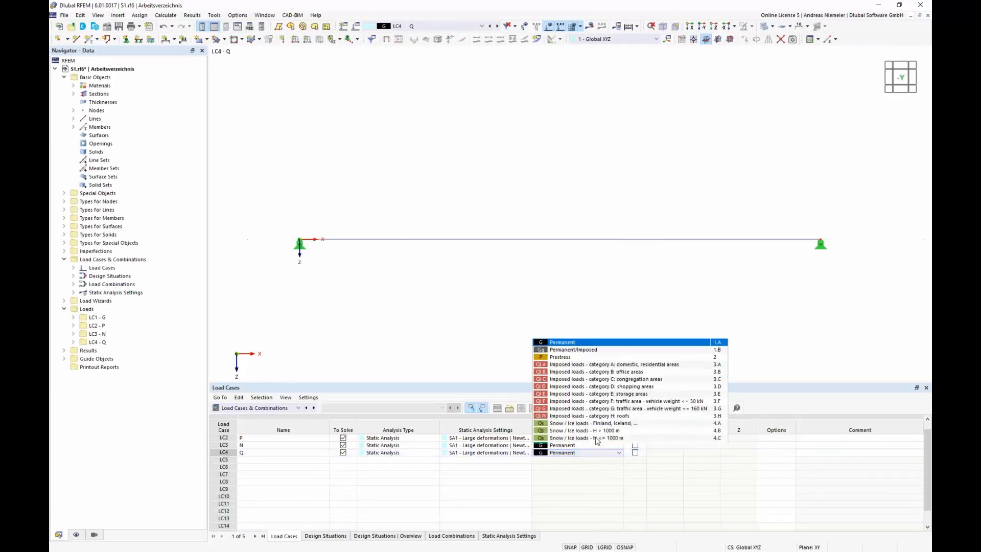
{"action": "left_click", "coordinate": [567, 388]}
{"action": "left_click", "coordinate": [534, 489]}
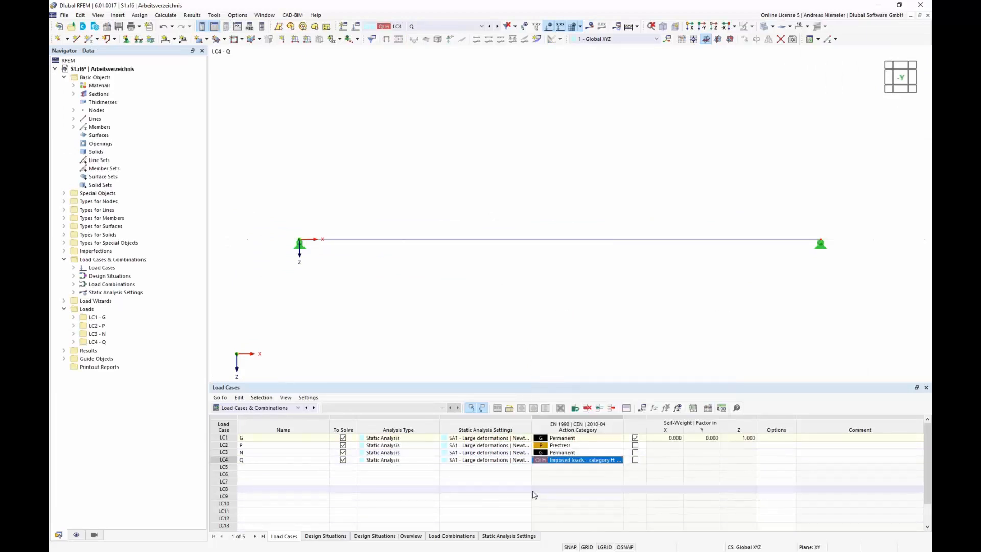
- Add a uniform member force of 5 kN/m, global in Z on projected length, to the cable in load case LC4
{"action": "left_click", "coordinate": [307, 39]}
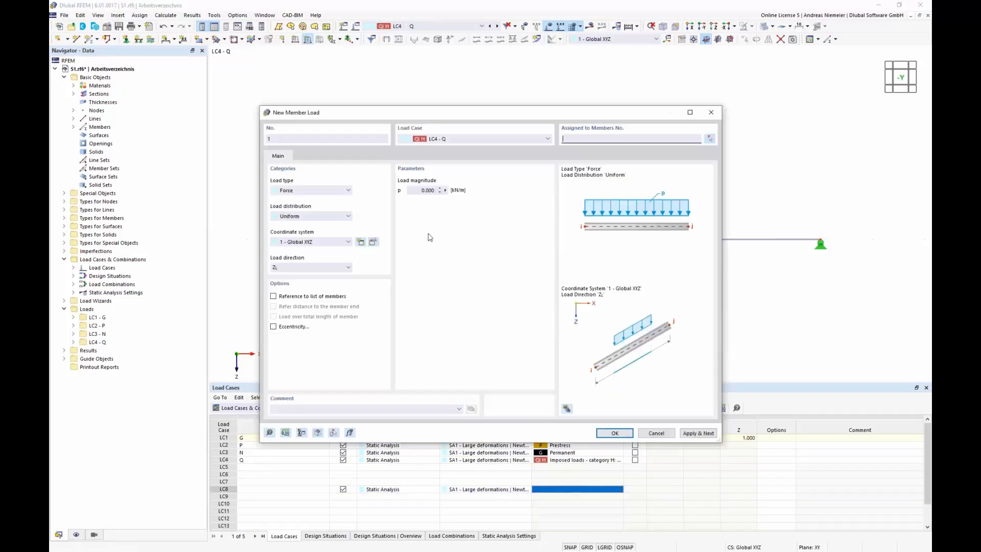
{"action": "type", "text": "5"}
{"action": "left_click", "coordinate": [316, 268]}
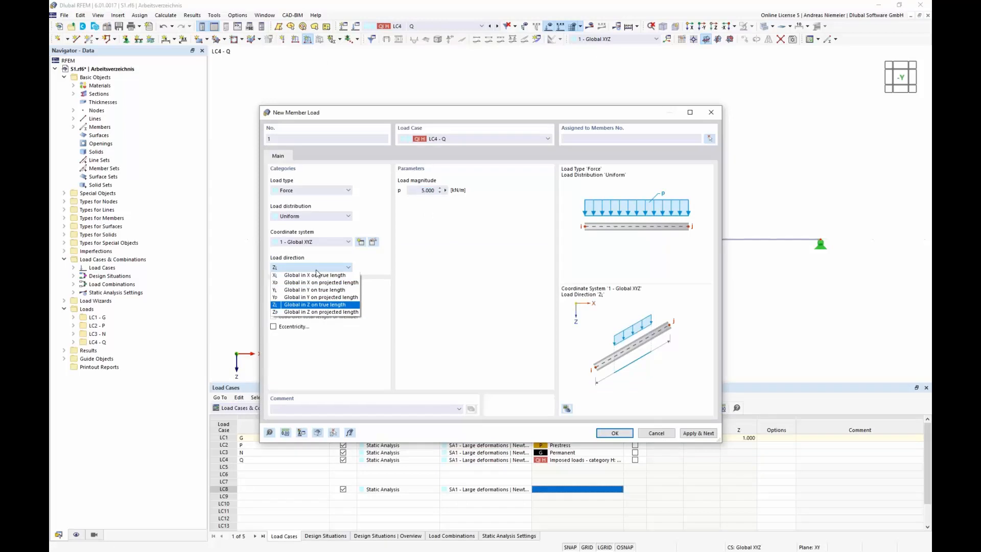
{"action": "left_click", "coordinate": [310, 312]}
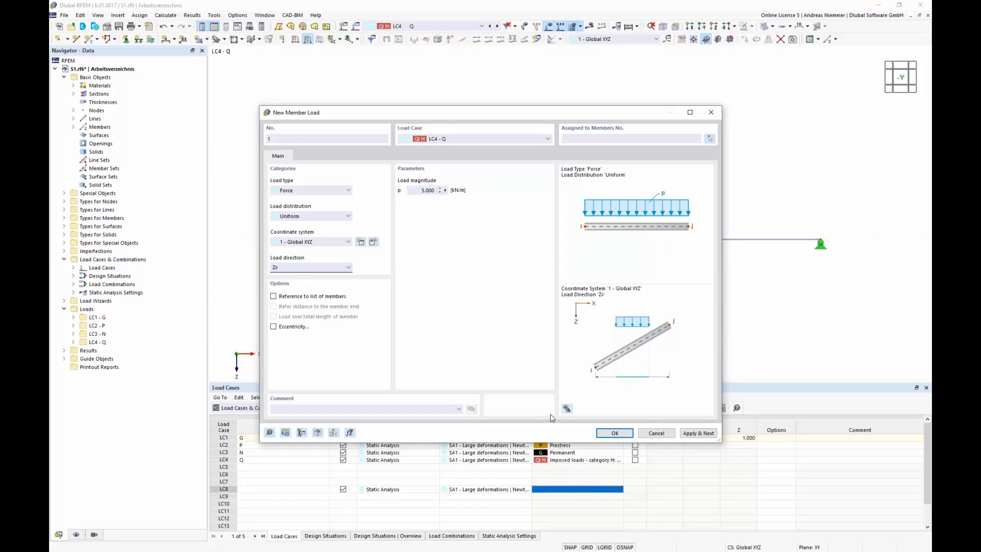
{"action": "left_click", "coordinate": [615, 434]}
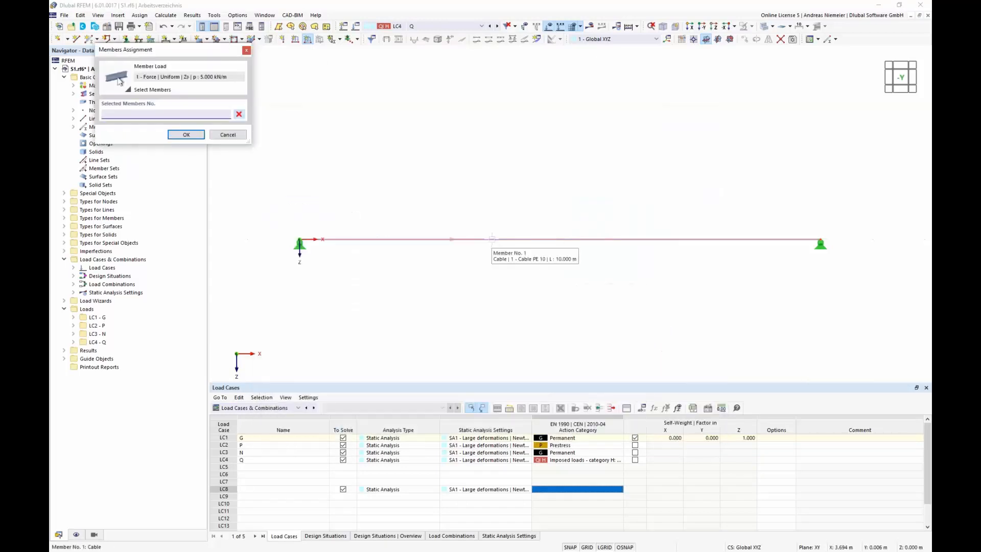
{"action": "left_click", "coordinate": [192, 137]}
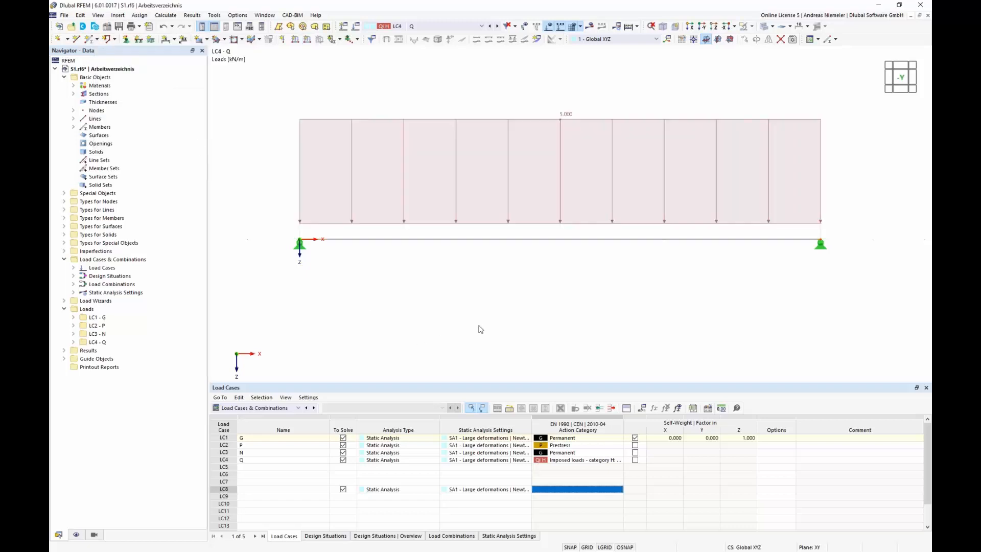
{"action": "right_click", "coordinate": [479, 326]}
{"action": "left_click", "coordinate": [551, 269]}
- Calculate load case LC4 and display the axial force results of the cable
{"action": "middle_click_drag", "start_coordinate": [663, 269], "coordinate": [427, 323], "text": "ctrl"}
{"action": "scroll", "coordinate": [427, 323], "scroll_direction": "up", "scroll_amount": 1}
{"action": "scroll", "coordinate": [427, 320], "scroll_direction": "down", "scroll_amount": 1}
{"action": "scroll", "coordinate": [429, 323], "scroll_direction": "down", "scroll_amount": 1}
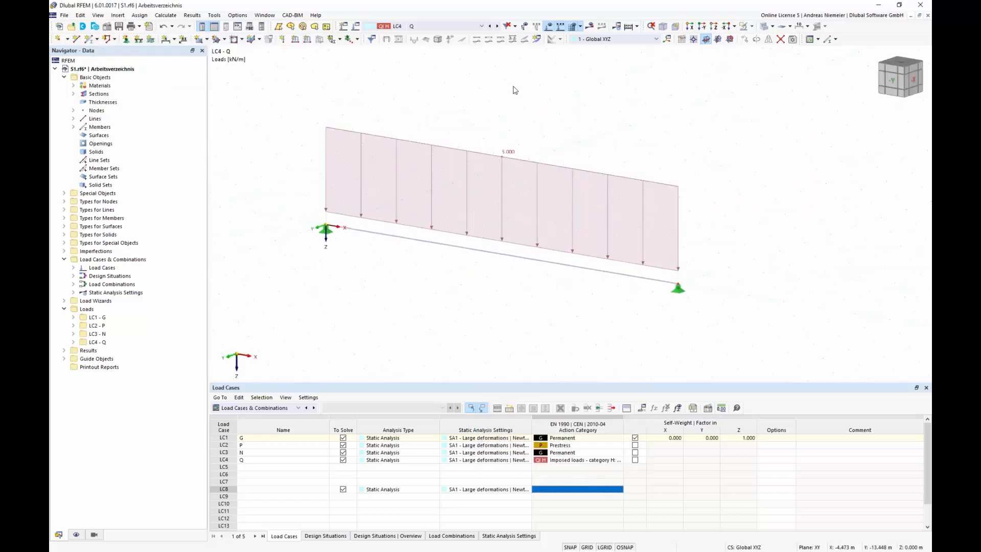
{"action": "left_click", "coordinate": [591, 26]}
{"action": "left_click", "coordinate": [532, 318]}
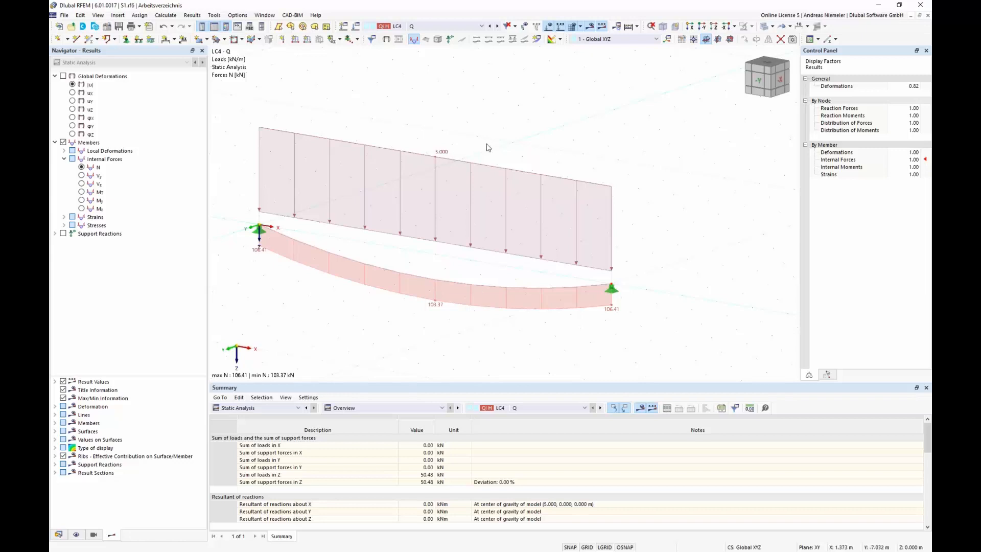
{"action": "left_click", "coordinate": [445, 26]}
{"action": "key", "text": "Up"}
{"action": "key", "text": "Up"}
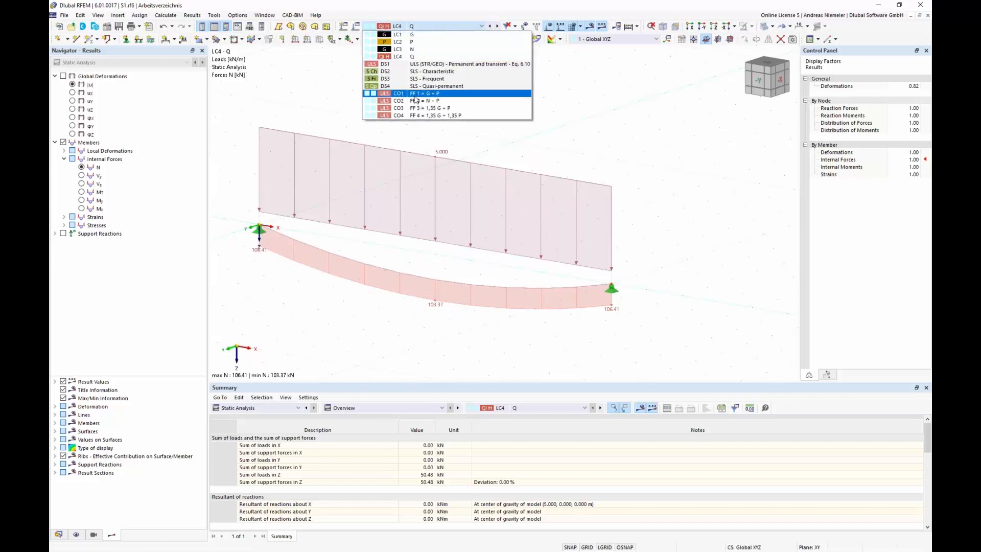
{"action": "left_click", "coordinate": [563, 147]}
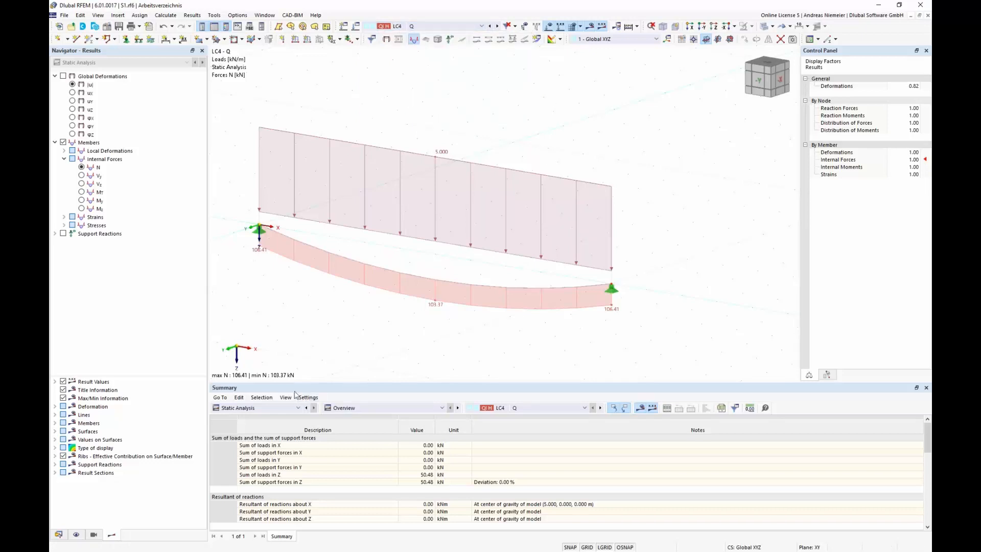
- Create a new load combination CO5 named "Q on FF 1"
{"action": "left_click", "coordinate": [353, 40]}
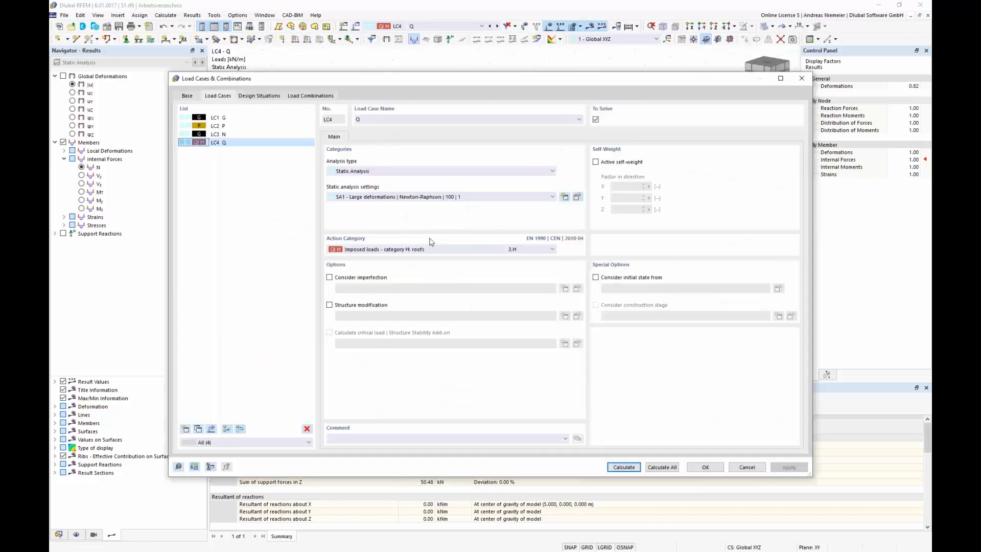
{"action": "left_click", "coordinate": [319, 97]}
{"action": "left_click", "coordinate": [186, 429]}
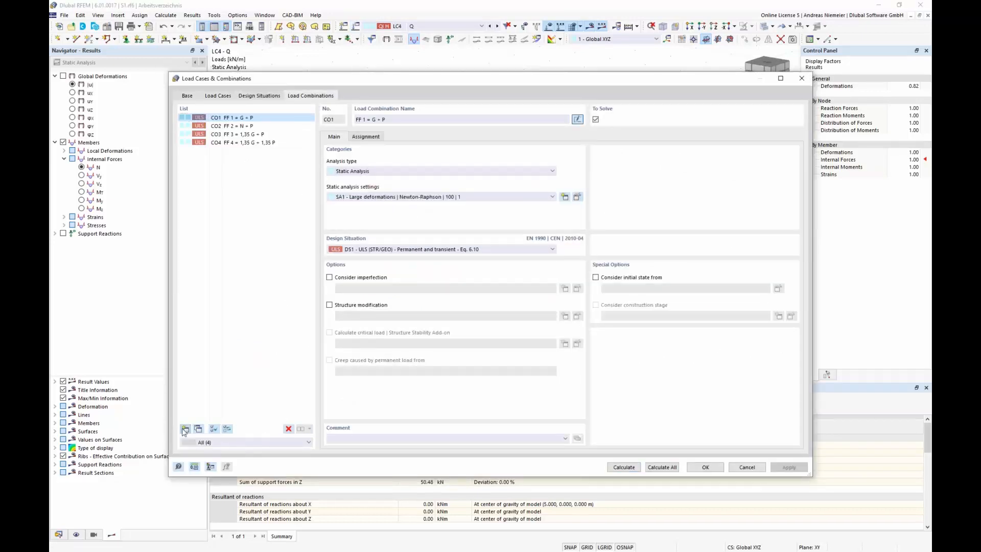
{"action": "left_click", "coordinate": [388, 120]}
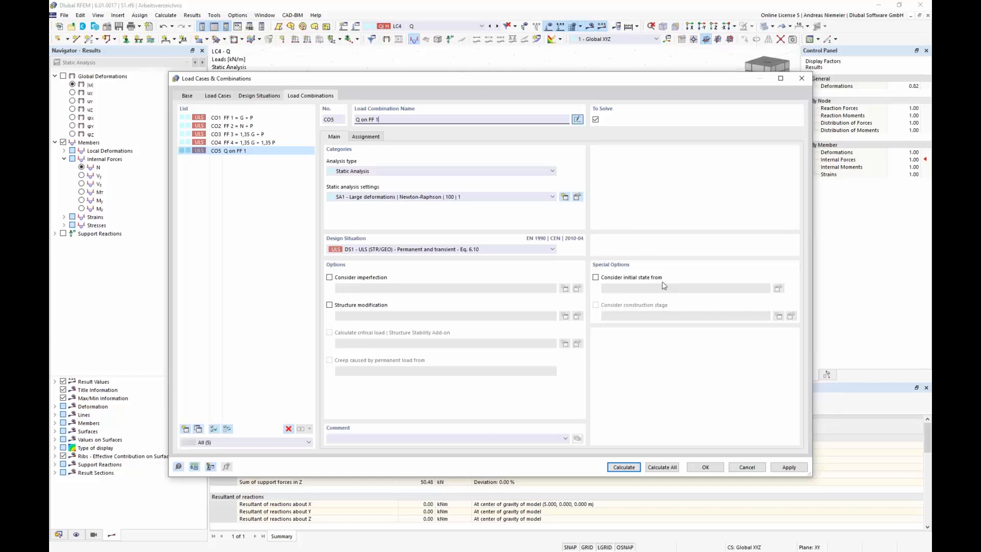
- Make load combination CO5 consider the initial state from CO1 - FF 1 = G + P
{"action": "left_click", "coordinate": [595, 278]}
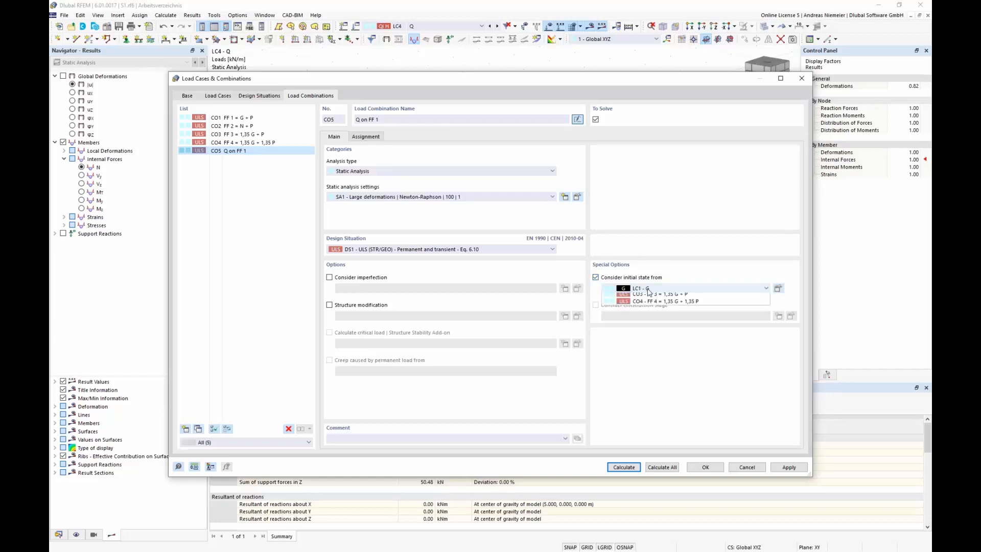
{"action": "left_click", "coordinate": [644, 289]}
{"action": "left_click", "coordinate": [652, 326]}
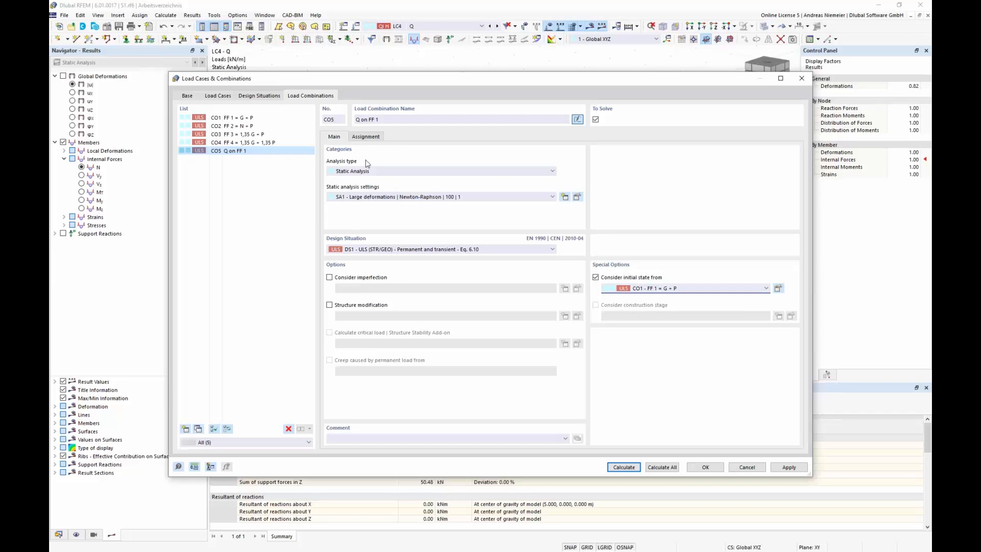
- Assign load cases LC1, LC2 and LC4 with factor 1.00 to load combination CO5 and calculate it
{"action": "left_click", "coordinate": [366, 137]}
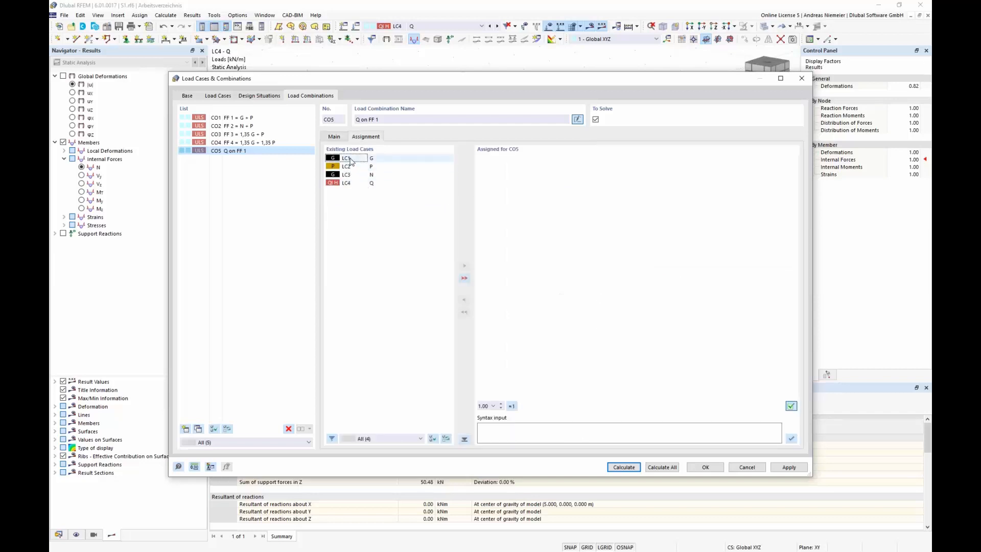
{"action": "double_click", "coordinate": [348, 158]}
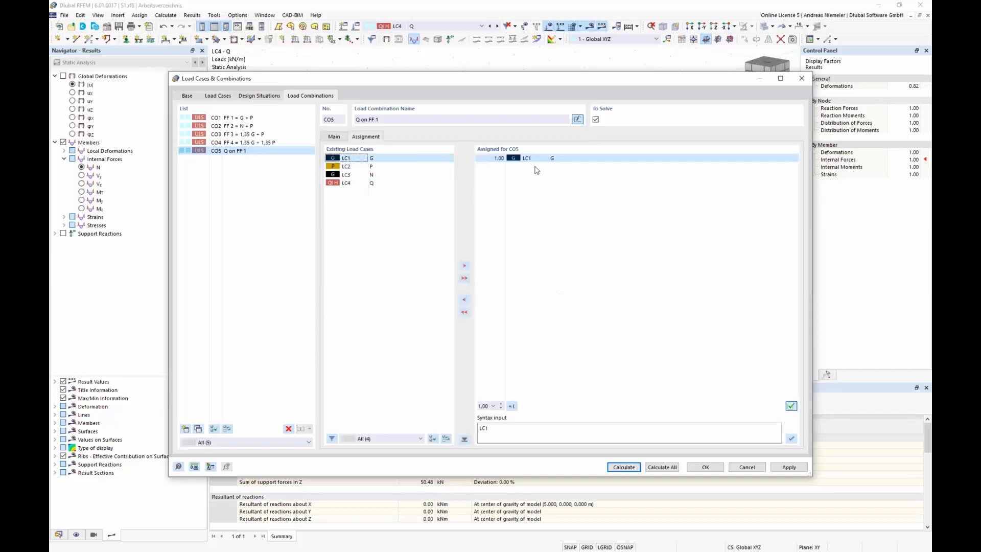
{"action": "double_click", "coordinate": [347, 167]}
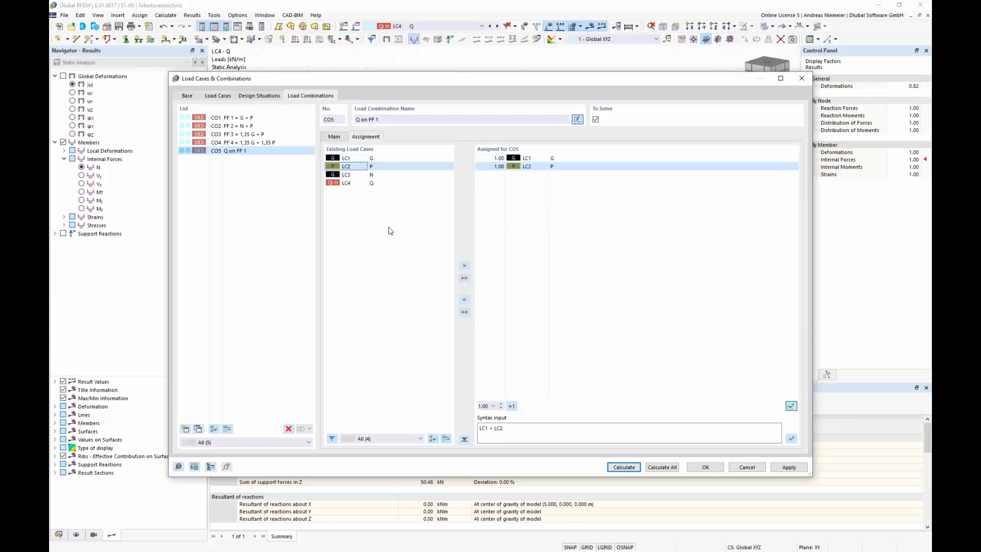
{"action": "double_click", "coordinate": [347, 183]}
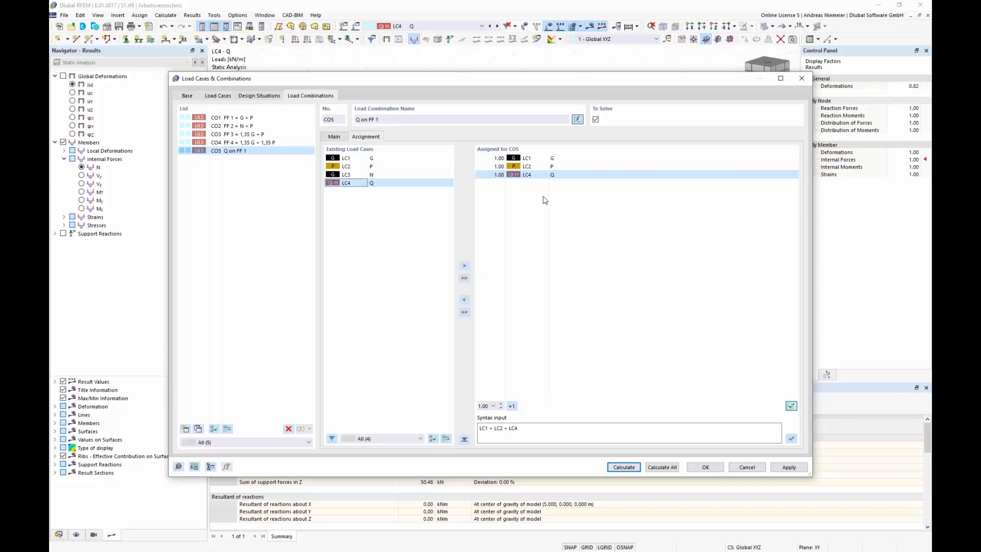
{"action": "left_click", "coordinate": [336, 138]}
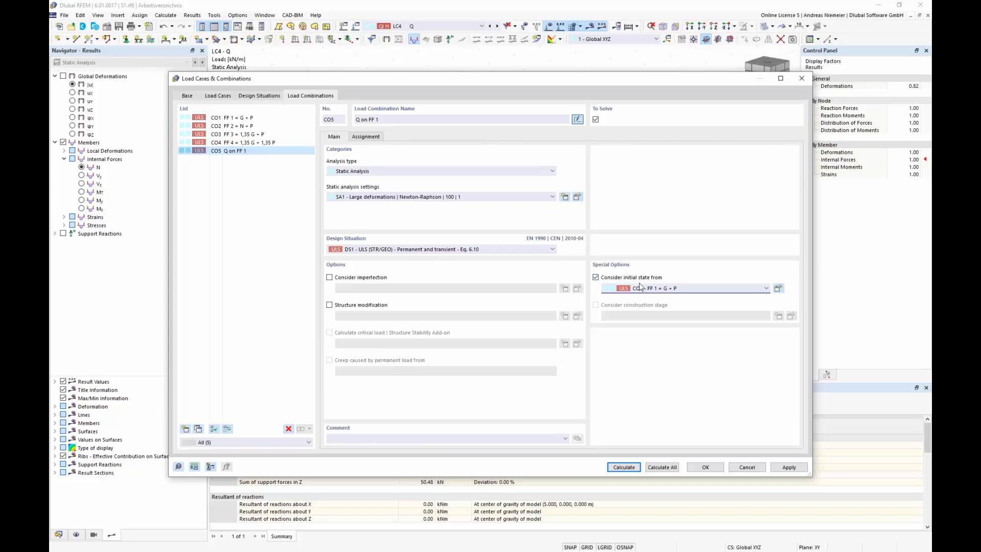
{"action": "left_click", "coordinate": [379, 135]}
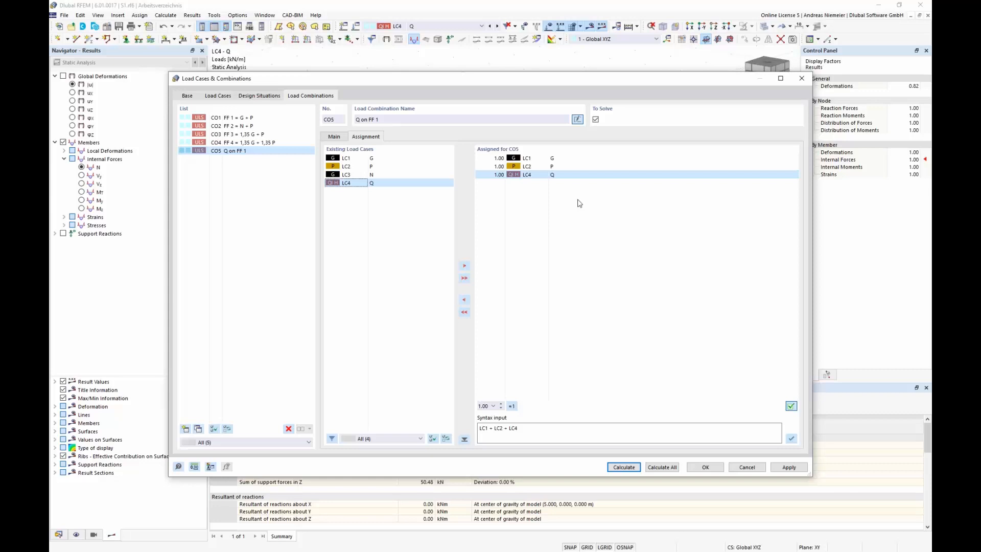
{"action": "left_click", "coordinate": [634, 471]}
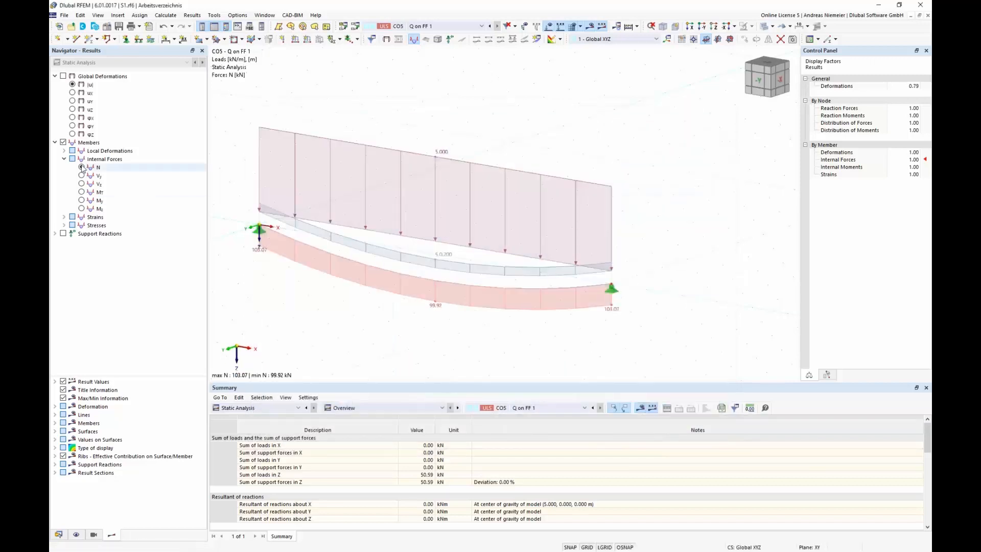
- Display the global deformations |u| of the cable for load combination CO5
{"action": "left_click", "coordinate": [63, 77]}
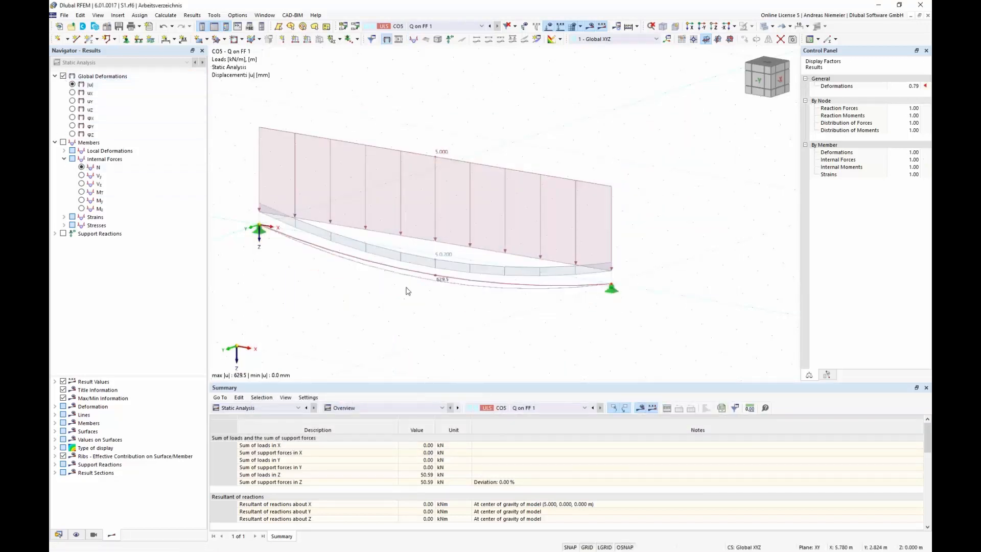
{"action": "scroll", "coordinate": [413, 278], "scroll_direction": "up", "scroll_amount": 4}
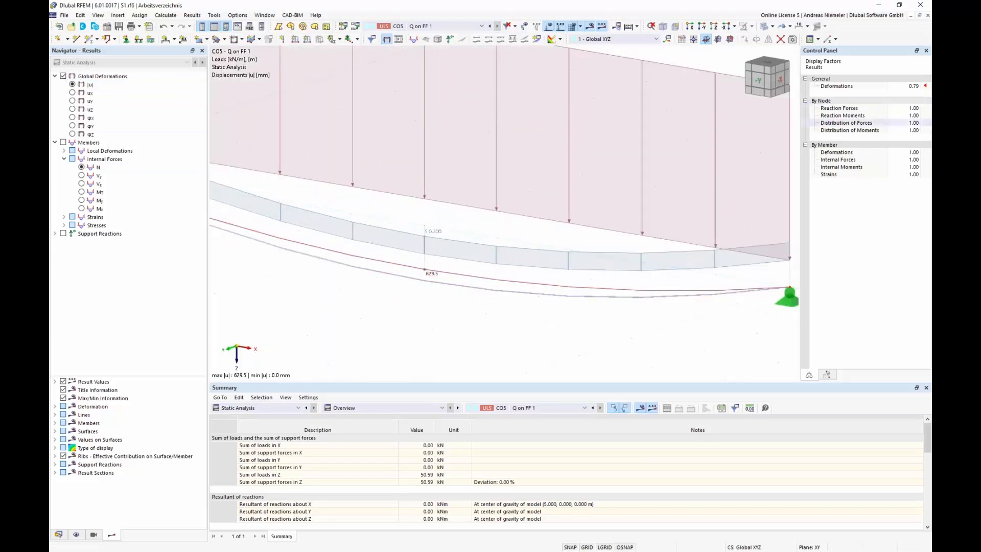
{"action": "scroll", "coordinate": [626, 255], "scroll_direction": "down", "scroll_amount": 1}
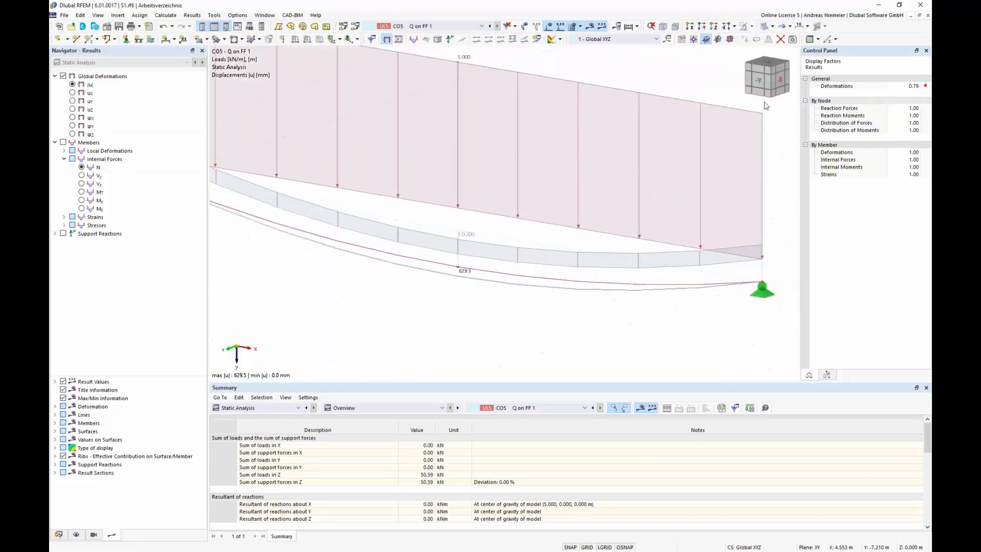
- Compare the CO5 displacements with the model shown on its original shape, the shape of initial state and the deformed shape
{"action": "left_click", "coordinate": [790, 26]}
{"action": "left_click", "coordinate": [799, 40]}
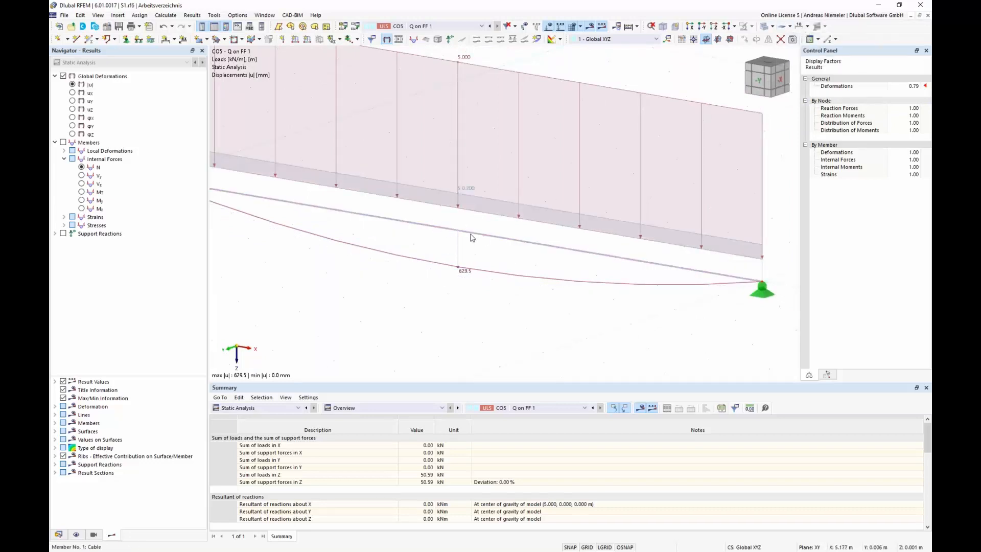
{"action": "left_click", "coordinate": [450, 231]}
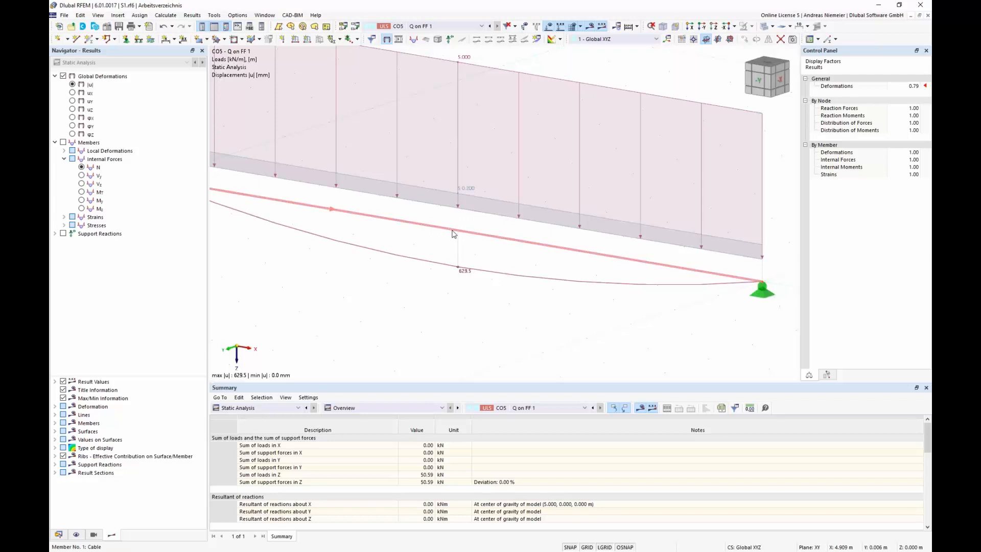
{"action": "left_click", "coordinate": [790, 26]}
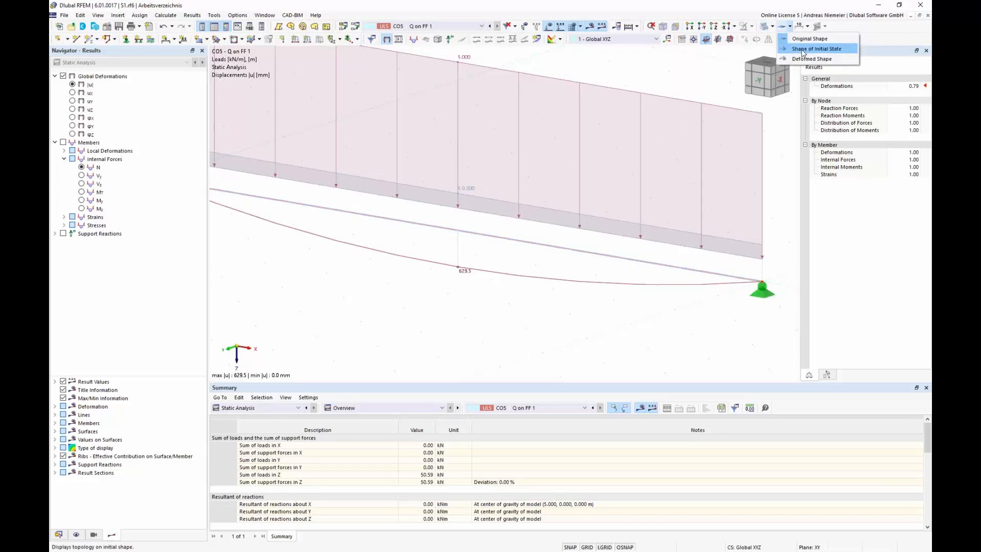
{"action": "left_click", "coordinate": [802, 50]}
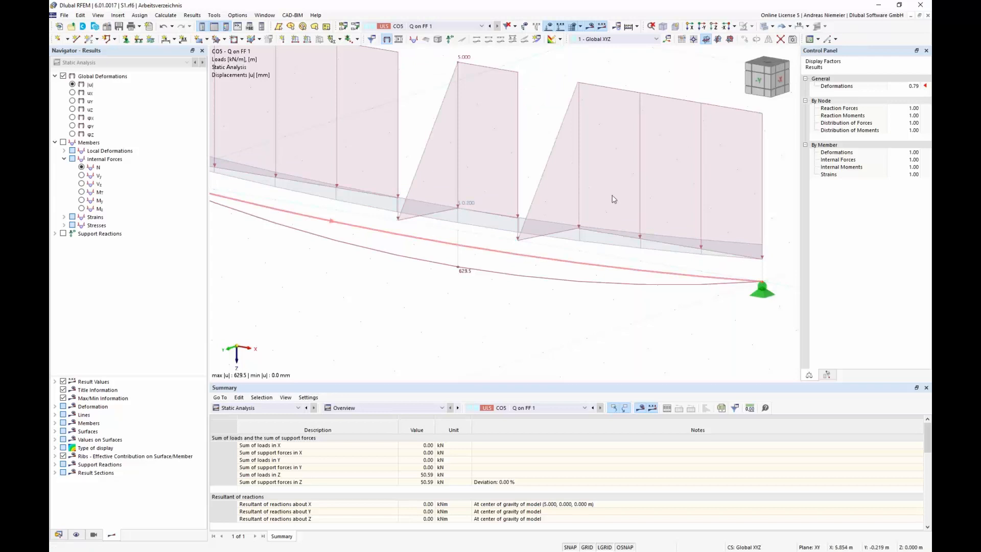
{"action": "left_click", "coordinate": [790, 26]}
{"action": "left_click", "coordinate": [795, 60]}
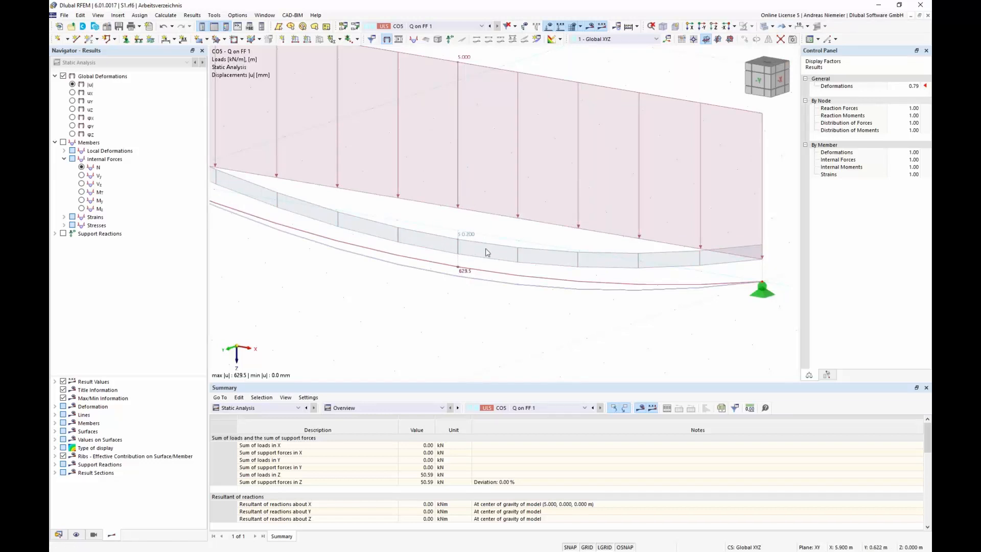
{"action": "scroll", "coordinate": [437, 279], "scroll_direction": "down", "scroll_amount": 3}
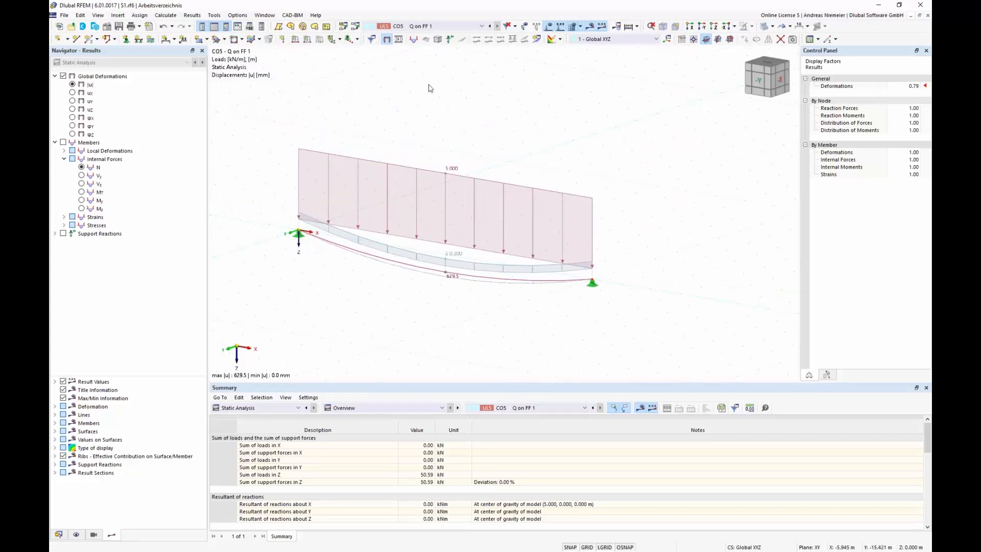
- Copy load combination CO5 as CO6, name it Q on FF 2 and take its initial state from CO2 - FF 2 = N + P
{"action": "left_click", "coordinate": [372, 39]}
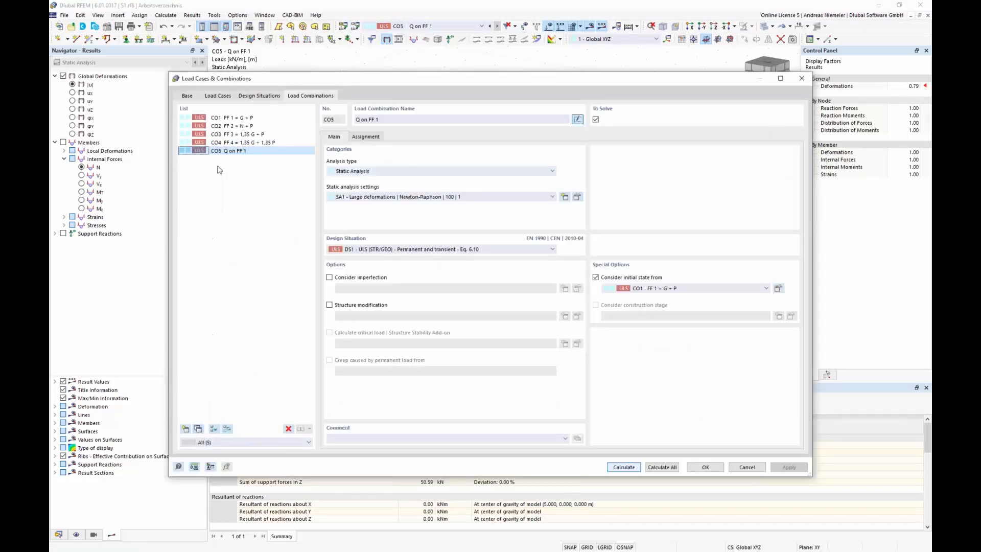
{"action": "left_click", "coordinate": [199, 429]}
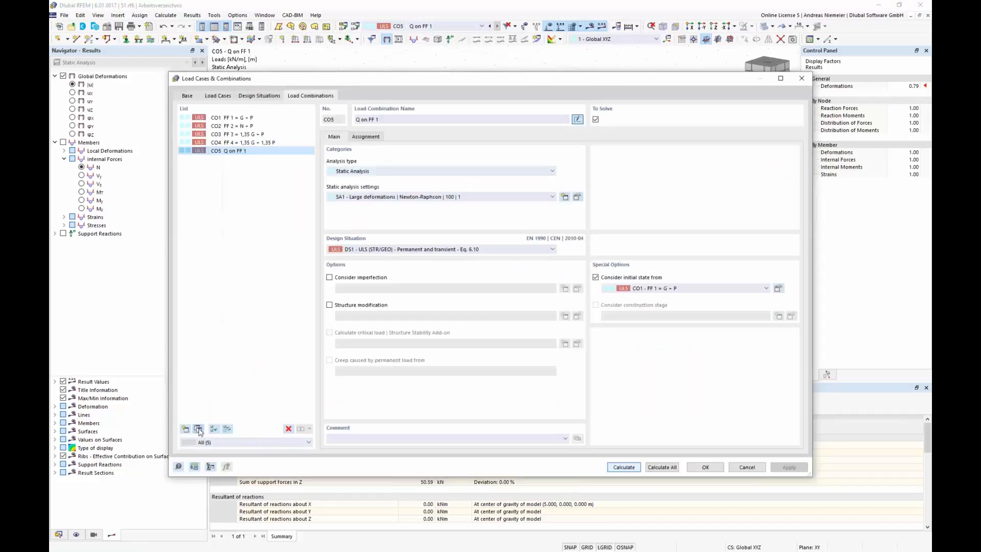
{"action": "left_click", "coordinate": [393, 121]}
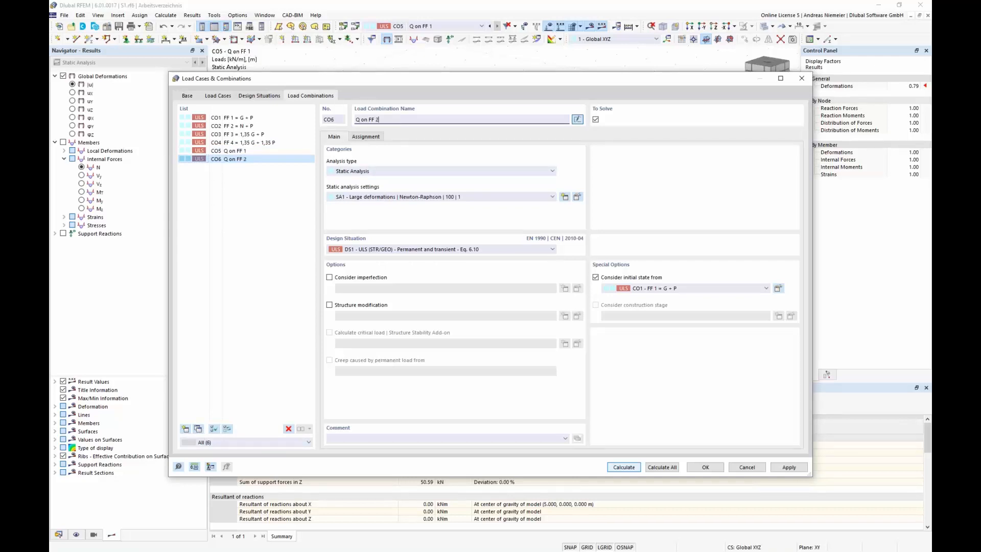
{"action": "left_click", "coordinate": [681, 288]}
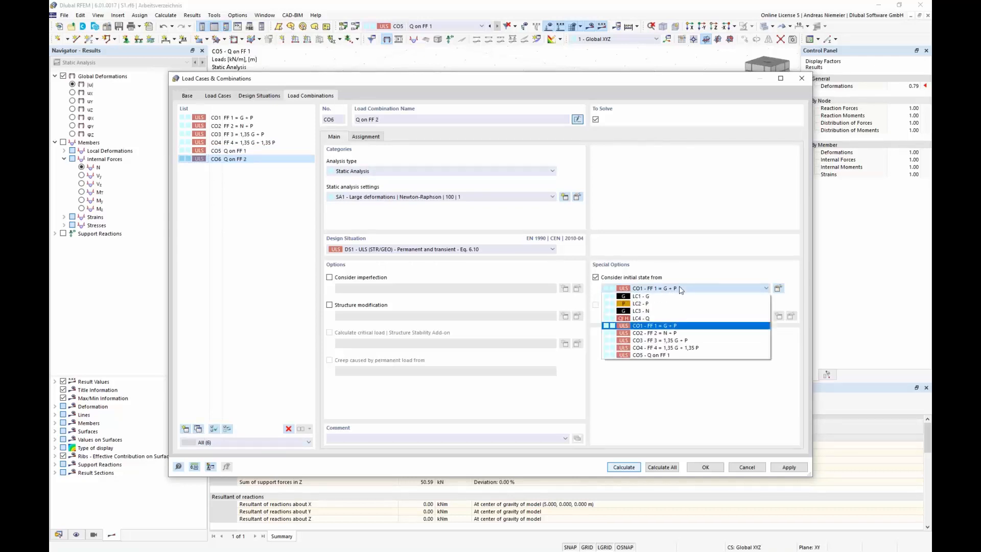
{"action": "left_click", "coordinate": [683, 333]}
- Replace load case LC1 with LC3 in the assignment of CO6 and calculate the combination
{"action": "left_click", "coordinate": [366, 137]}
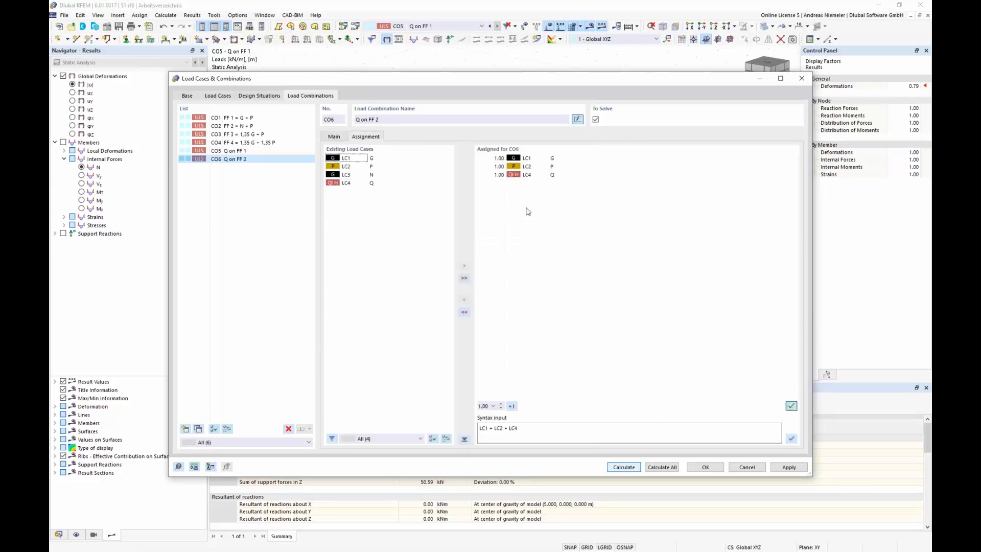
{"action": "double_click", "coordinate": [526, 159]}
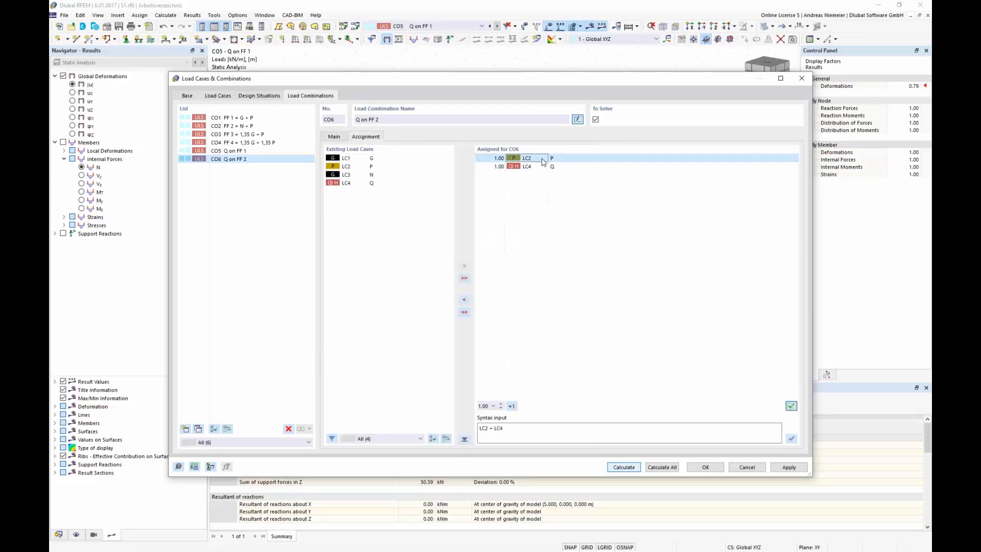
{"action": "double_click", "coordinate": [357, 176]}
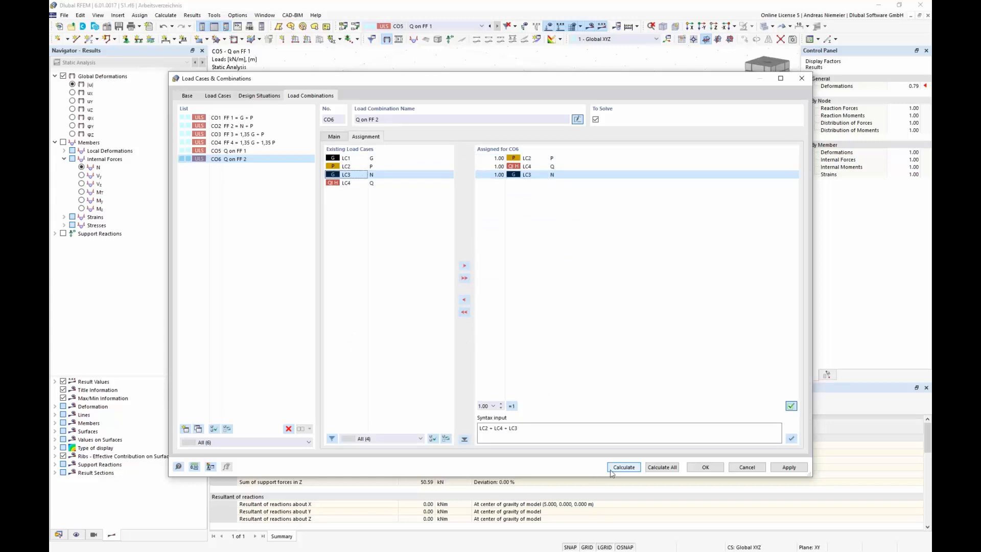
{"action": "left_click", "coordinate": [628, 468]}
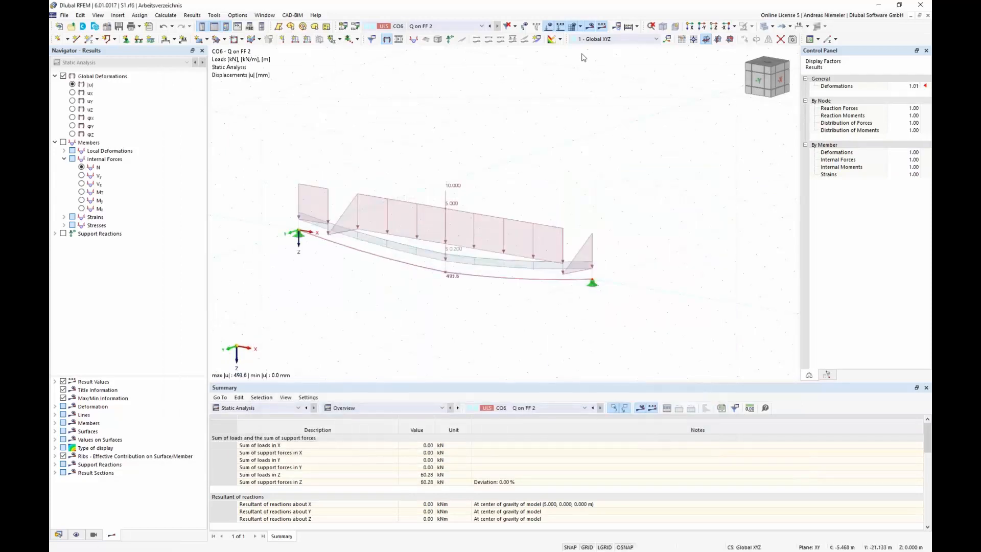
- Hide the loads and compare the CO6 displacements with the model on its original shape, shape of initial state and deformed shape
{"action": "left_click", "coordinate": [548, 26]}
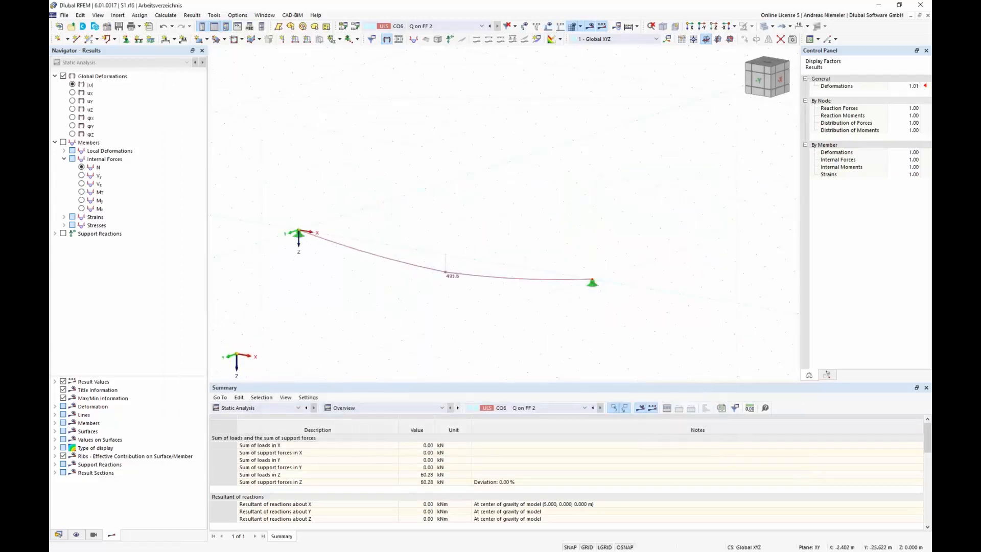
{"action": "left_click", "coordinate": [790, 26]}
{"action": "left_click", "coordinate": [796, 37]}
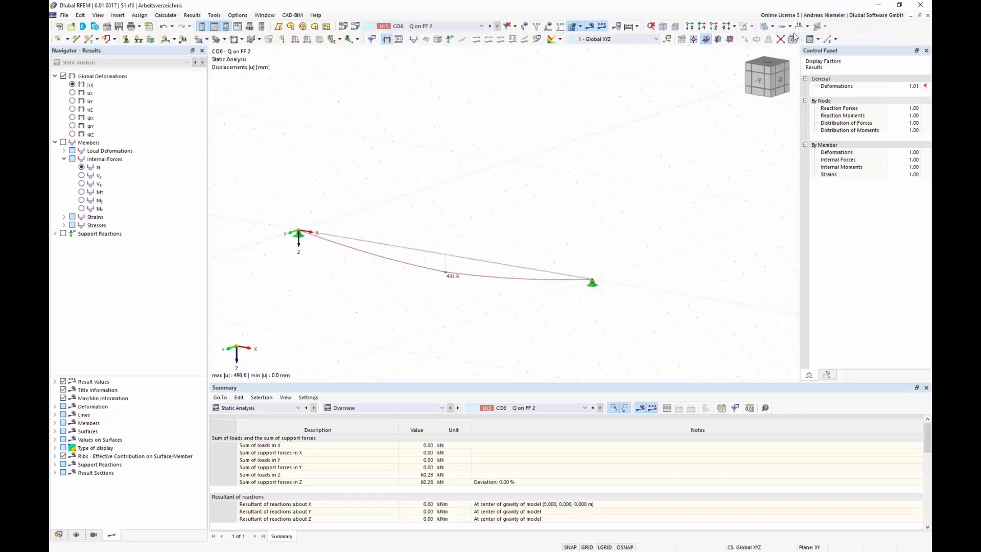
{"action": "left_click", "coordinate": [790, 26]}
{"action": "left_click", "coordinate": [808, 46]}
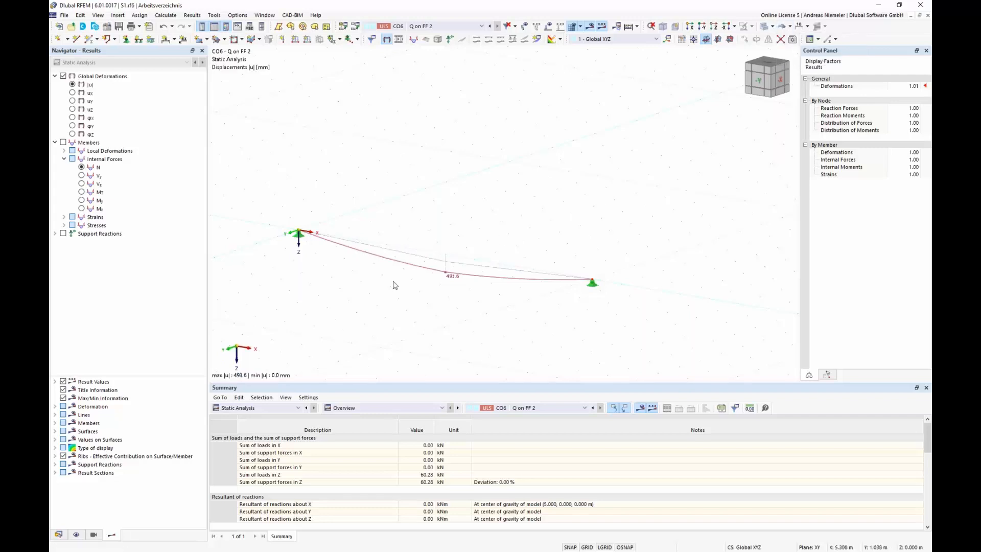
{"action": "scroll", "coordinate": [414, 245], "scroll_direction": "up", "scroll_amount": 3}
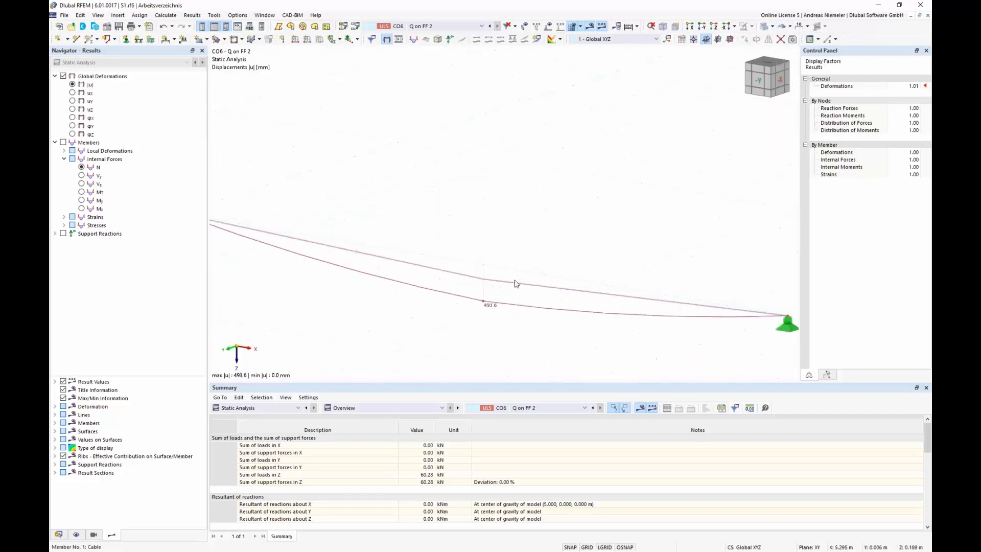
{"action": "left_click", "coordinate": [790, 26]}
{"action": "left_click", "coordinate": [807, 59]}
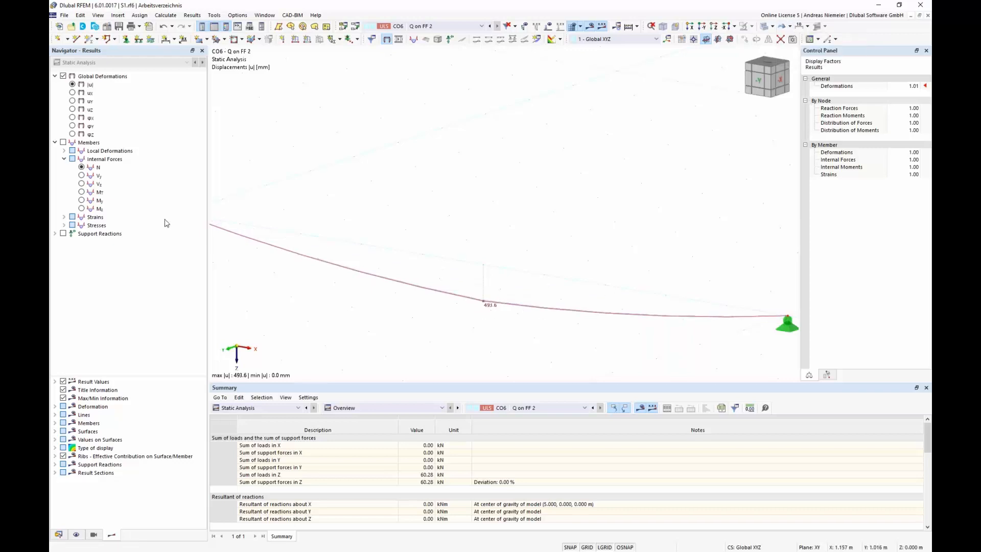
- Display the member axial forces N along the whole cable for load combination CO6
{"action": "left_click", "coordinate": [85, 168]}
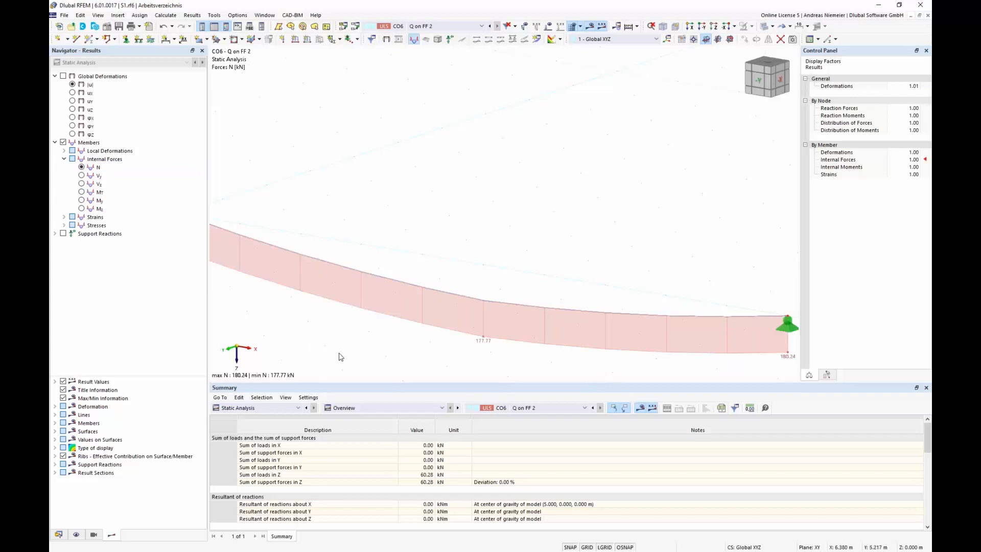
{"action": "middle_click_drag", "start_coordinate": [340, 359], "coordinate": [329, 321]}
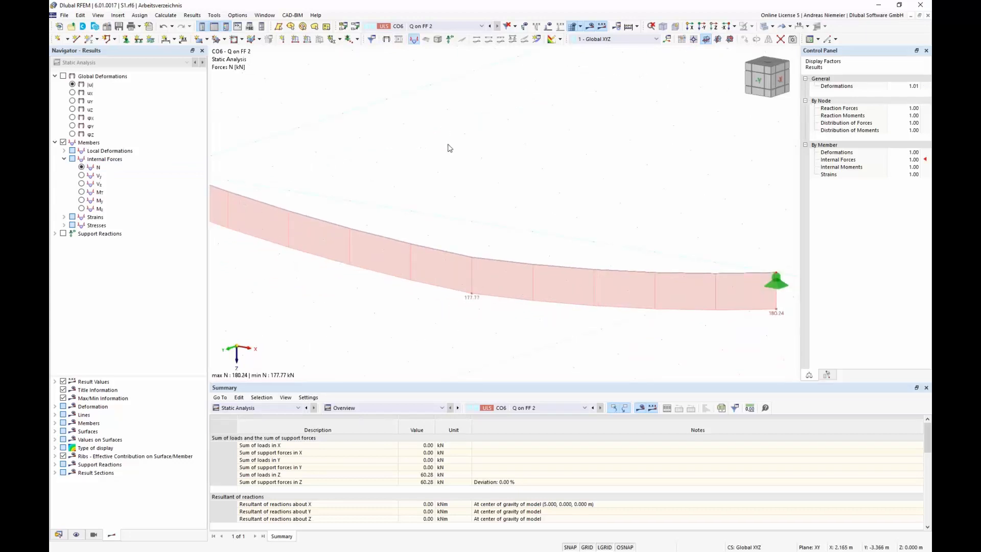
{"action": "scroll", "coordinate": [449, 150], "scroll_direction": "down", "scroll_amount": 3}
{"action": "middle_click_drag", "start_coordinate": [457, 191], "coordinate": [489, 189], "text": "ctrl"}
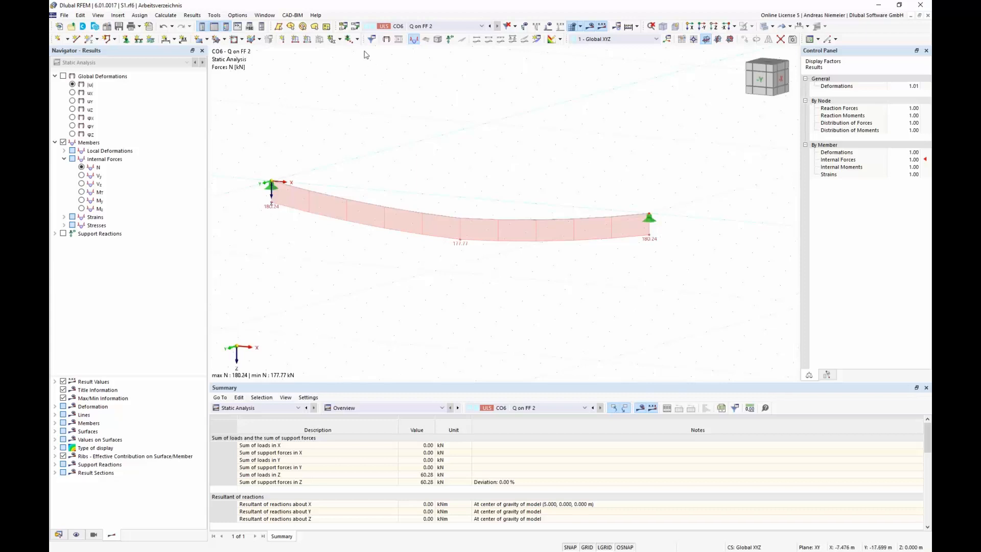
- Delete all load combinations CO1 to CO6
{"action": "left_click", "coordinate": [356, 28]}
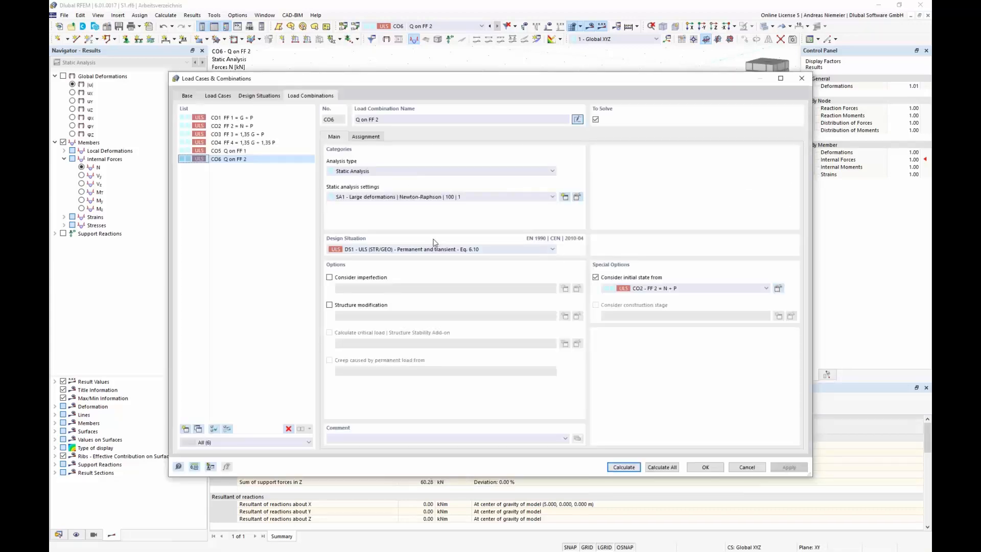
{"action": "left_click", "coordinate": [255, 117], "text": "shift"}
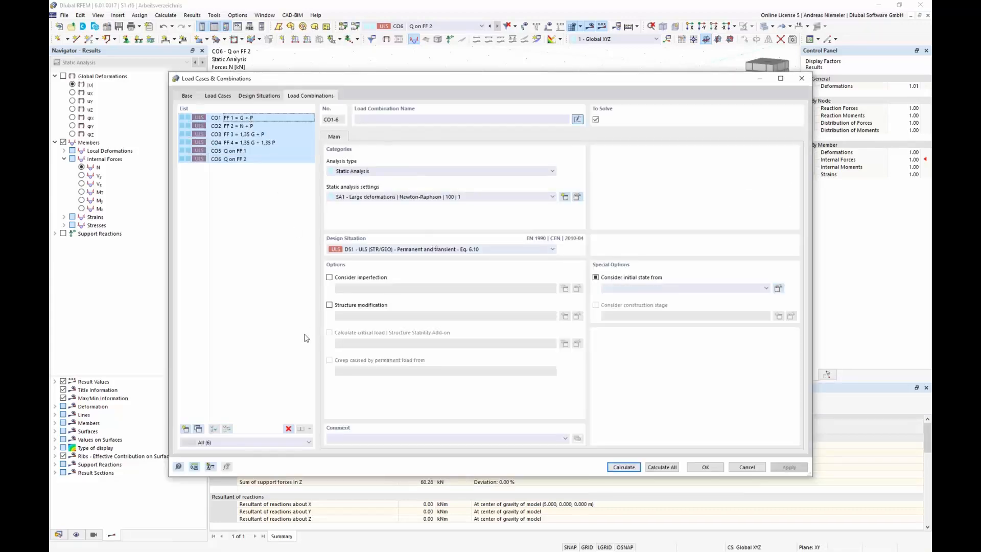
{"action": "left_click", "coordinate": [289, 429]}
{"action": "left_click", "coordinate": [498, 313]}
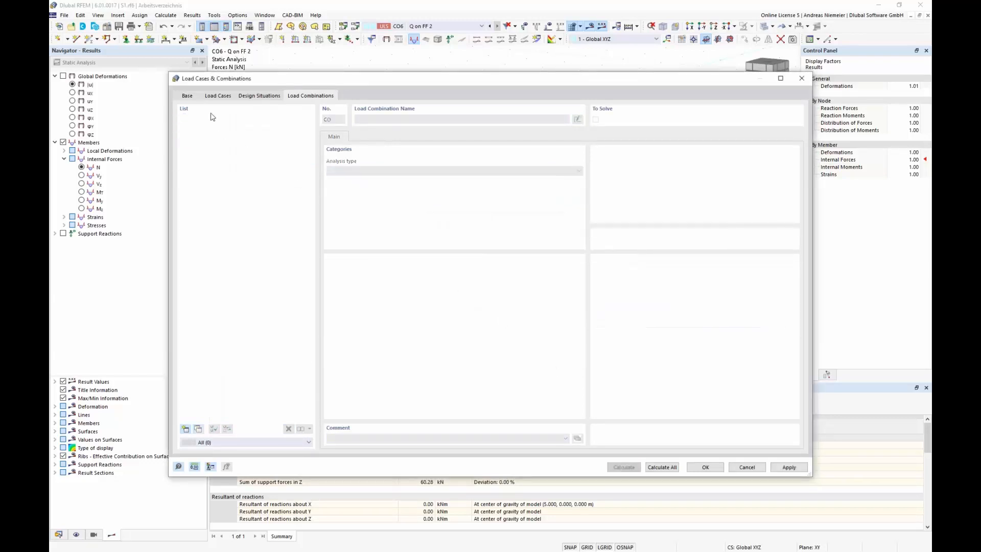
- Delete load case LC3 - N
{"action": "left_click", "coordinate": [193, 96]}
{"action": "left_click", "coordinate": [218, 95]}
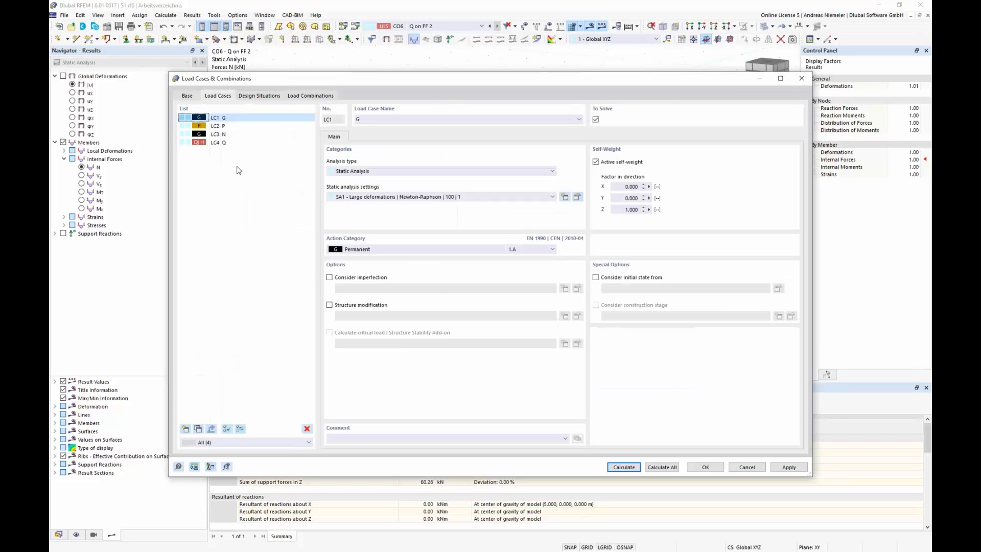
{"action": "left_click", "coordinate": [224, 134]}
{"action": "left_click", "coordinate": [307, 429]}
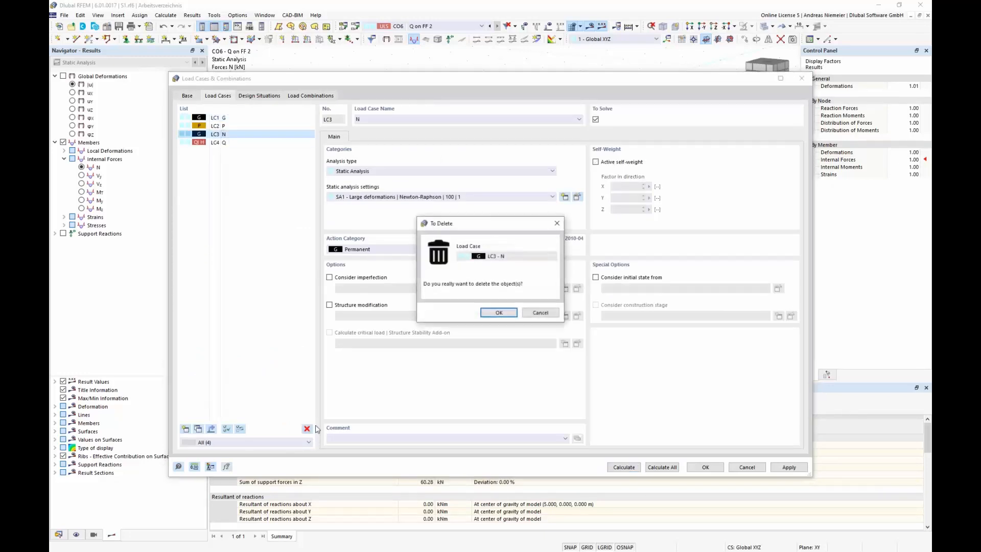
{"action": "left_click", "coordinate": [499, 313]}
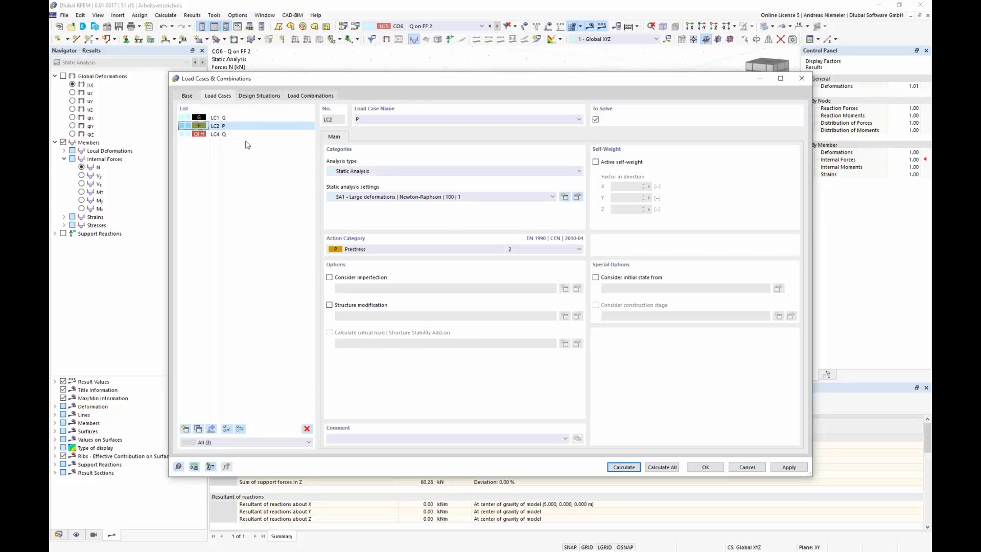
- Activate the combination wizard for the EN 1990 load case classification and accept saving the changes
{"action": "left_click", "coordinate": [191, 97]}
{"action": "left_click", "coordinate": [183, 169]}
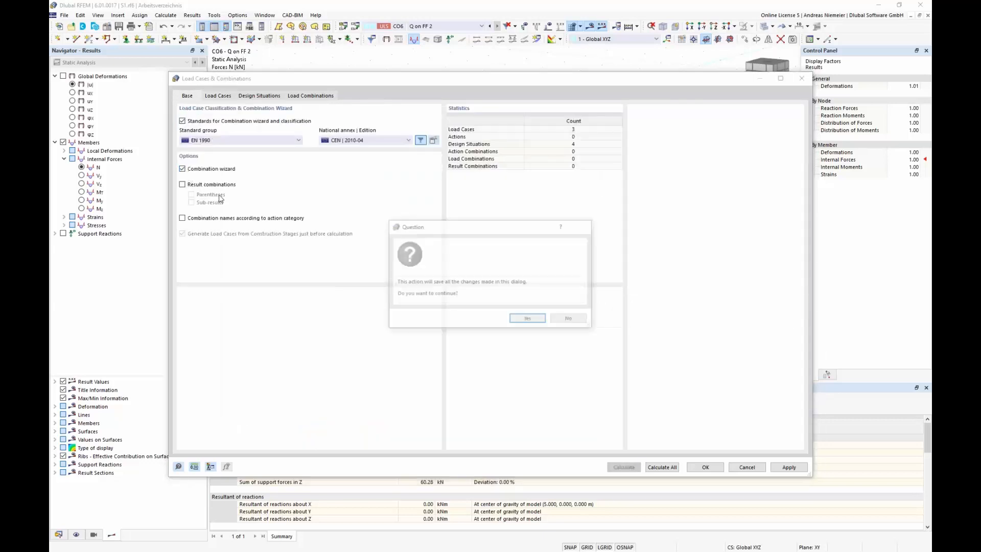
{"action": "left_click", "coordinate": [524, 323]}
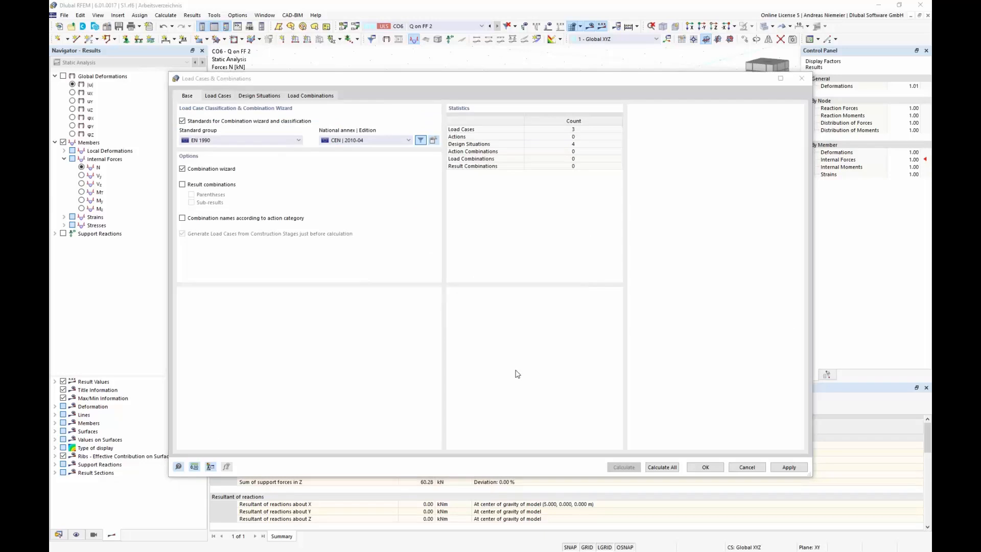
{"action": "left_click", "coordinate": [541, 370]}
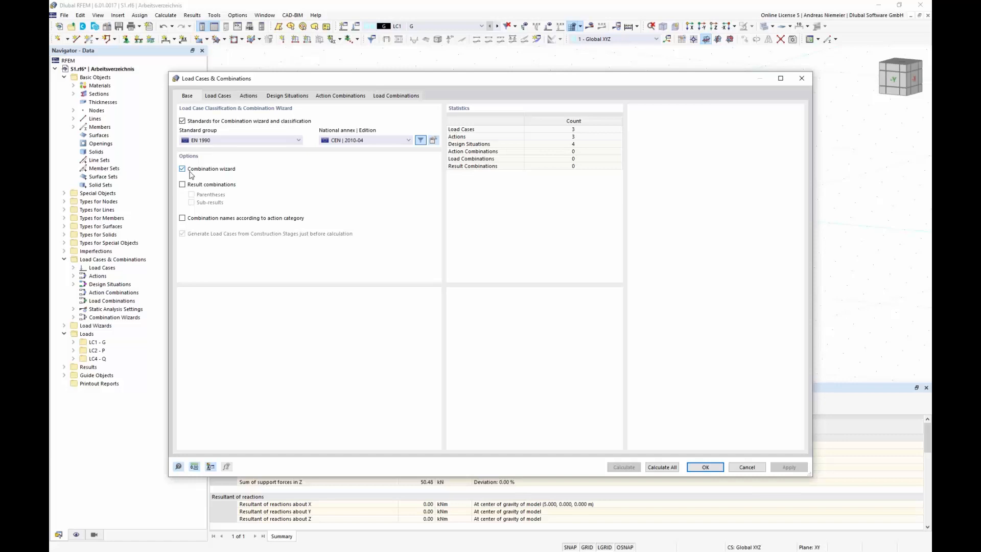
- Combine the loads of load cases LC1 and LC2 into a new load case LC5
{"action": "left_click", "coordinate": [227, 96]}
{"action": "left_click", "coordinate": [253, 125]}
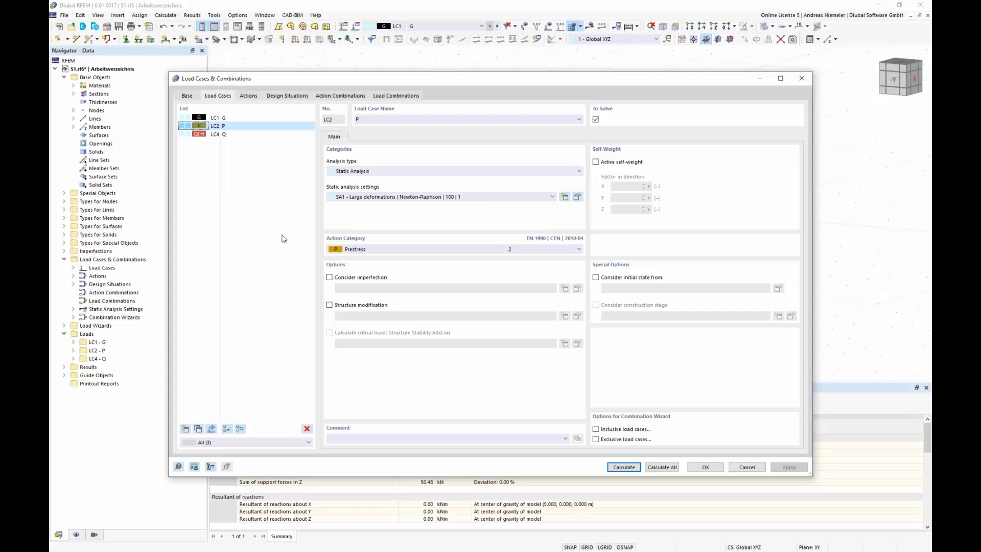
{"action": "left_click", "coordinate": [220, 118], "text": "ctrl"}
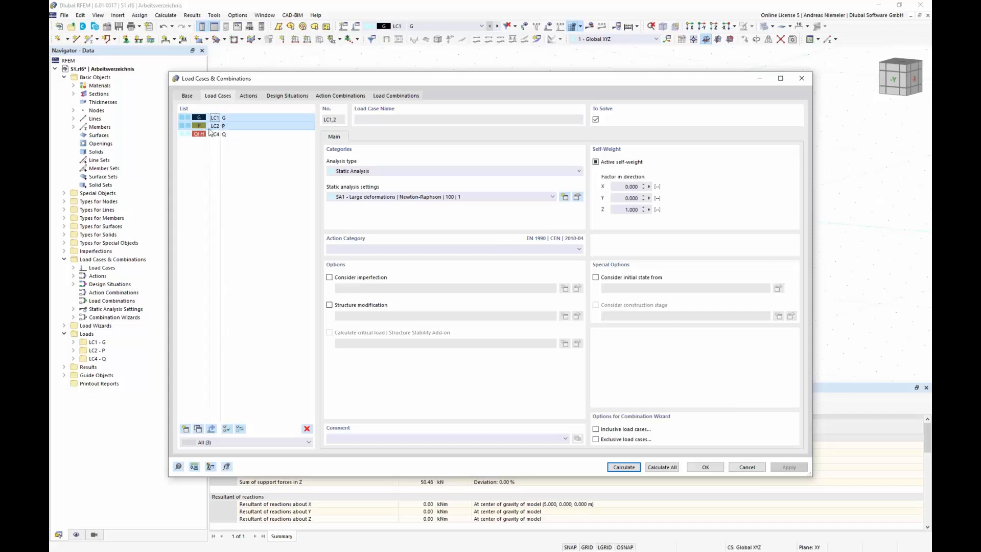
{"action": "left_click", "coordinate": [212, 430]}
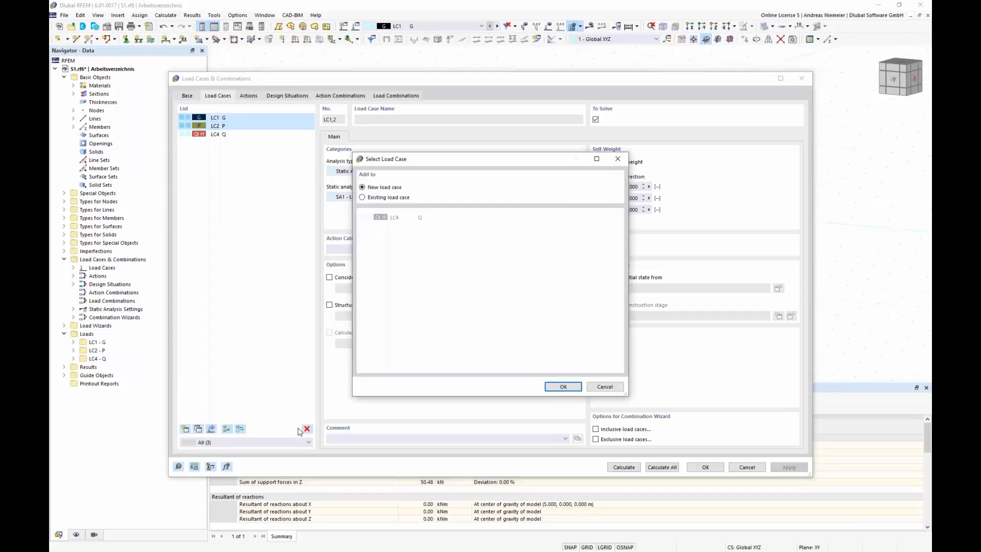
{"action": "left_click", "coordinate": [563, 387]}
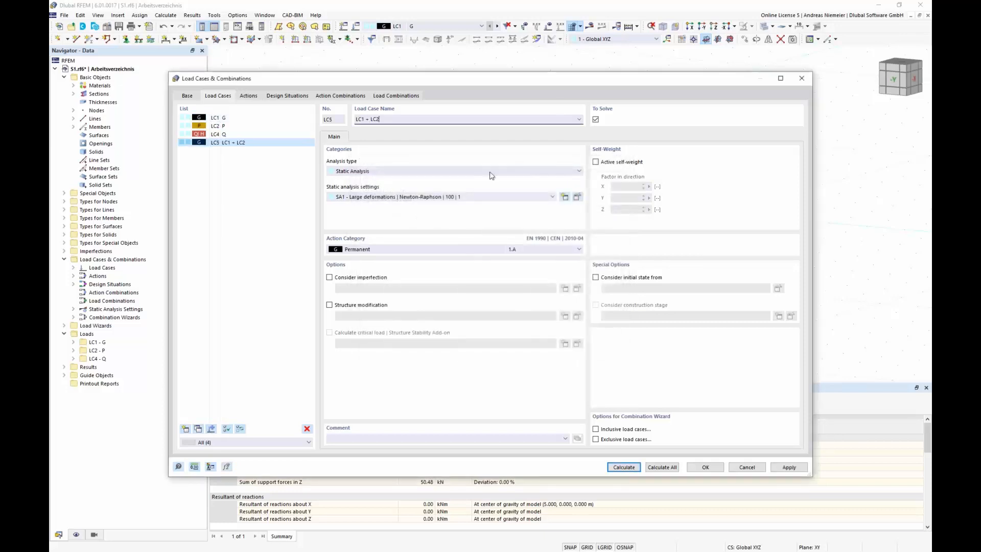
- Rename load case LC5 as Shape 1 and set its action category to Prestress
{"action": "left_click", "coordinate": [459, 119]}
{"action": "left_click", "coordinate": [384, 119]}
{"action": "left_click_drag", "start_coordinate": [382, 119], "coordinate": [354, 118]}
{"action": "type", "text": "hape 1"}
{"action": "key", "text": "Return"}
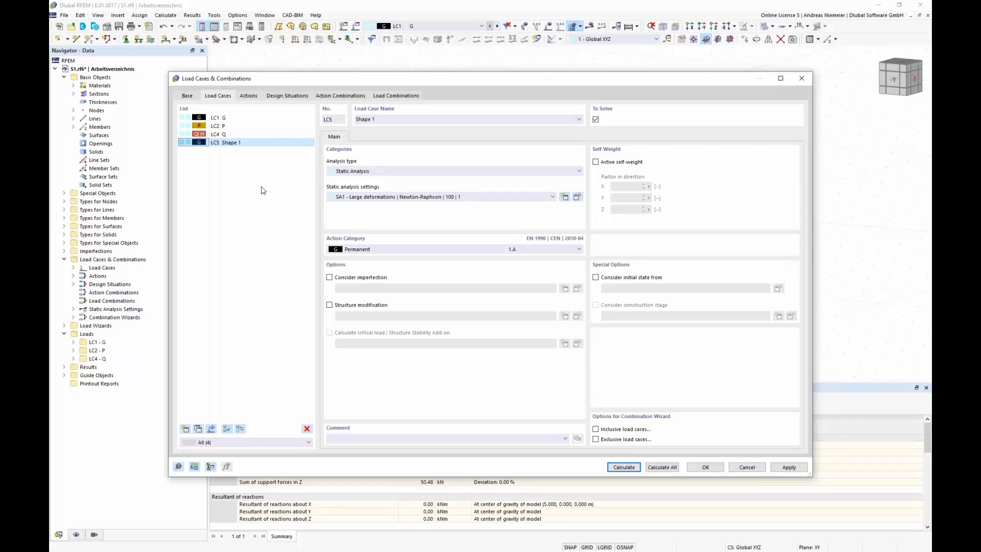
{"action": "left_click", "coordinate": [391, 250]}
{"action": "left_click", "coordinate": [358, 267]}
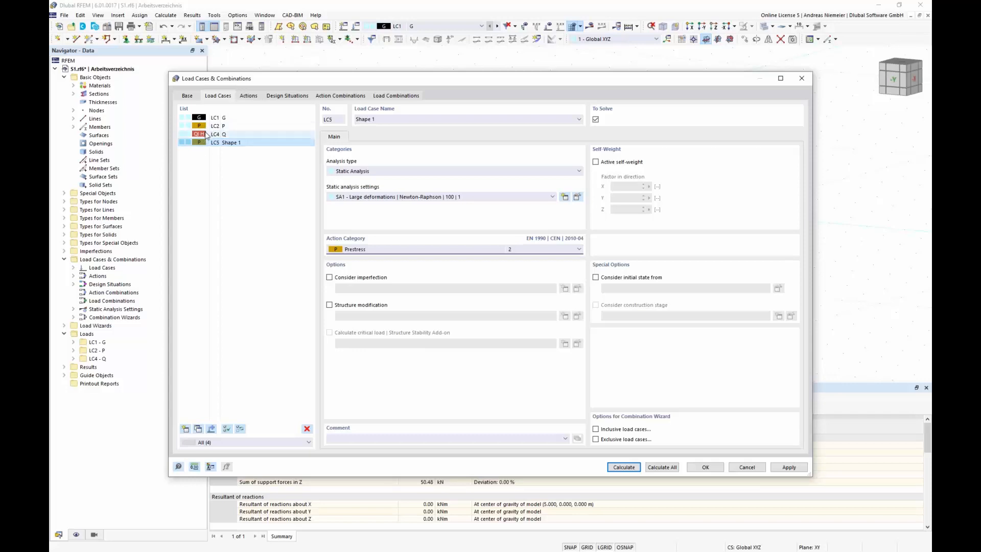
- Remove load case LC5 - Shape 1 from the assignment of action A2 Prestress
{"action": "left_click", "coordinate": [253, 96]}
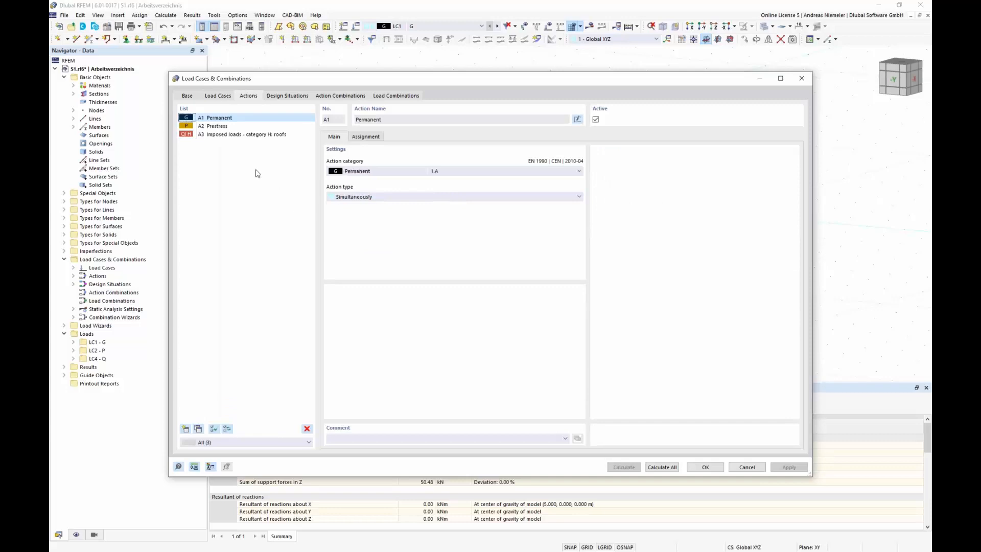
{"action": "left_click", "coordinate": [227, 127]}
{"action": "left_click", "coordinate": [368, 137]}
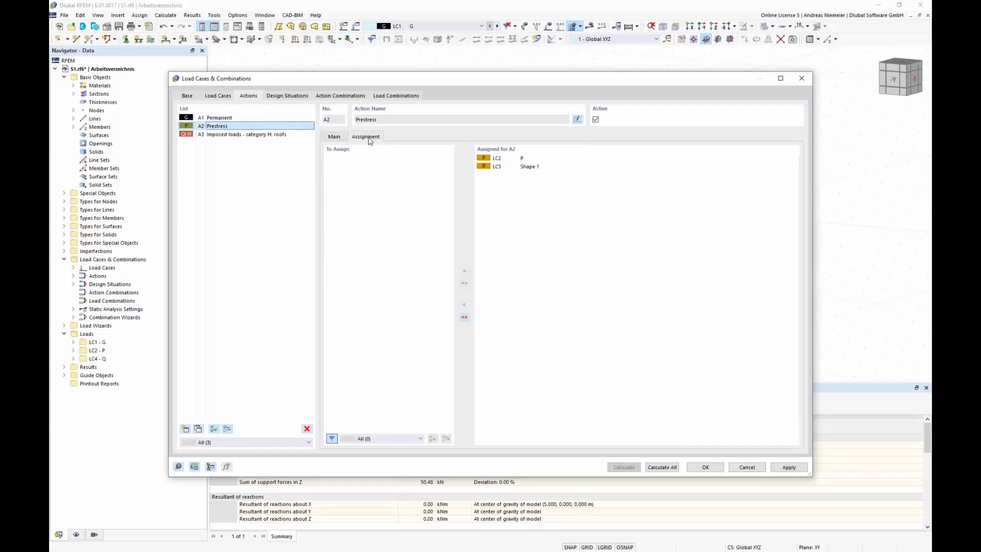
{"action": "left_click", "coordinate": [504, 166]}
{"action": "double_click", "coordinate": [508, 167]}
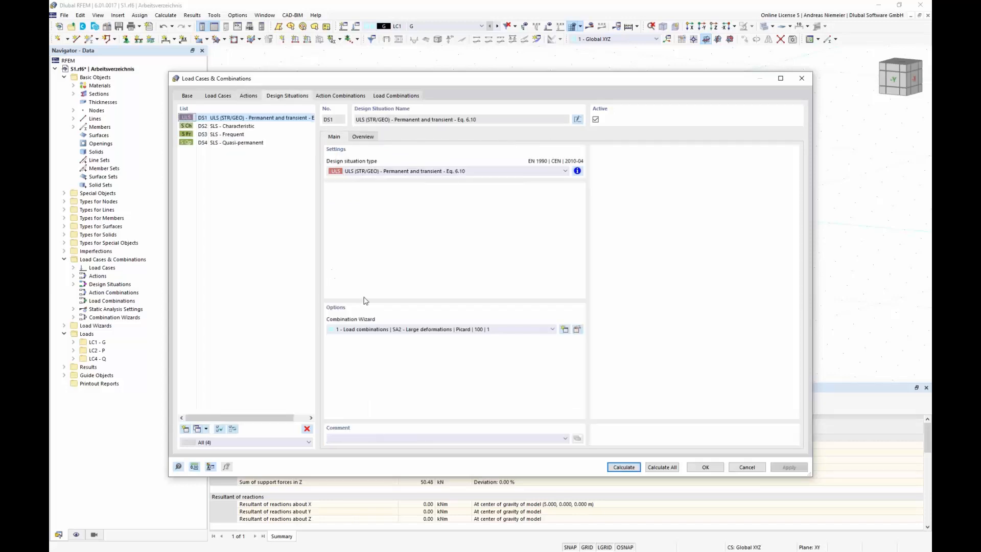
- Make combination wizard 1 of design situation DS1 consider the initial state from LC5 - Shape 1, and try to accept it
{"action": "left_click", "coordinate": [578, 330]}
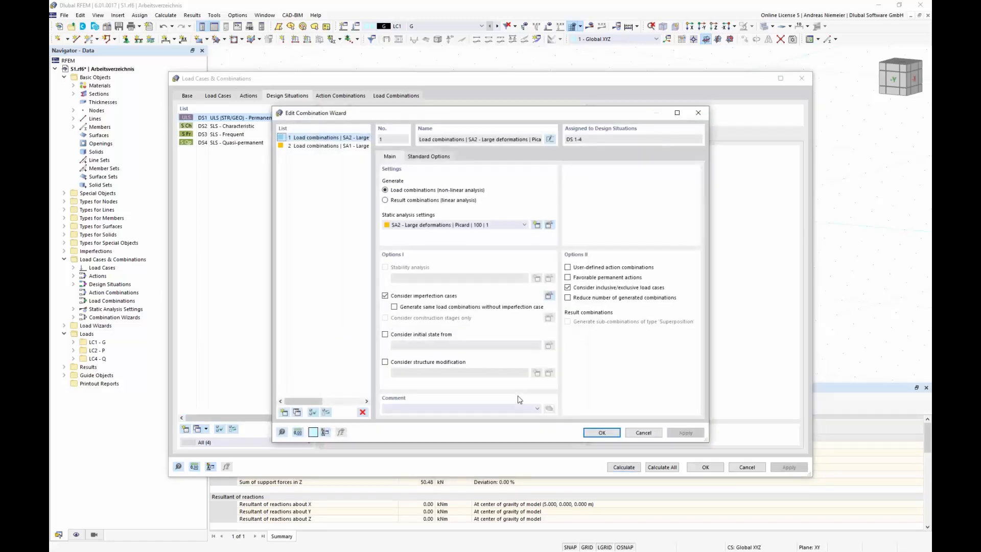
{"action": "left_click", "coordinate": [408, 336]}
{"action": "left_click", "coordinate": [428, 346]}
{"action": "left_click", "coordinate": [433, 375]}
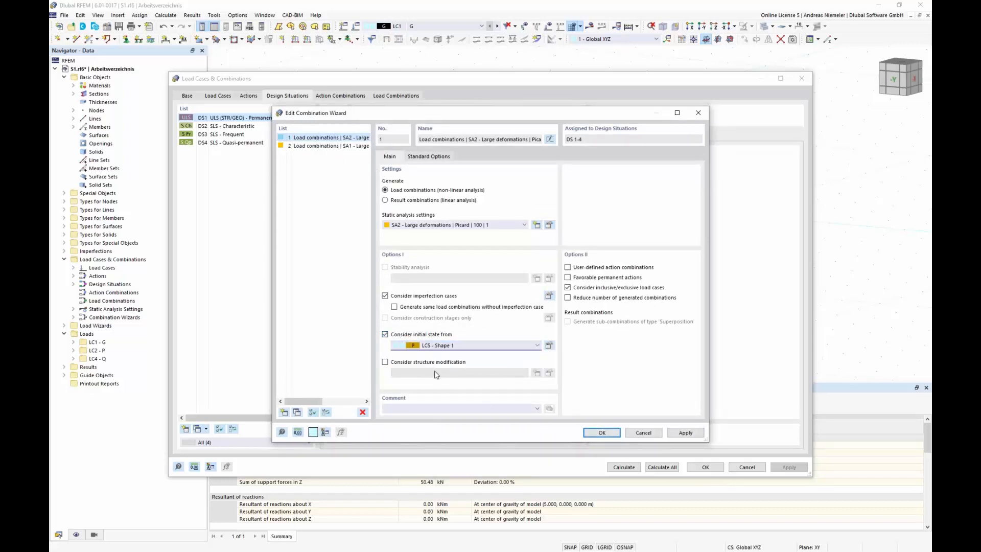
{"action": "left_click", "coordinate": [597, 433]}
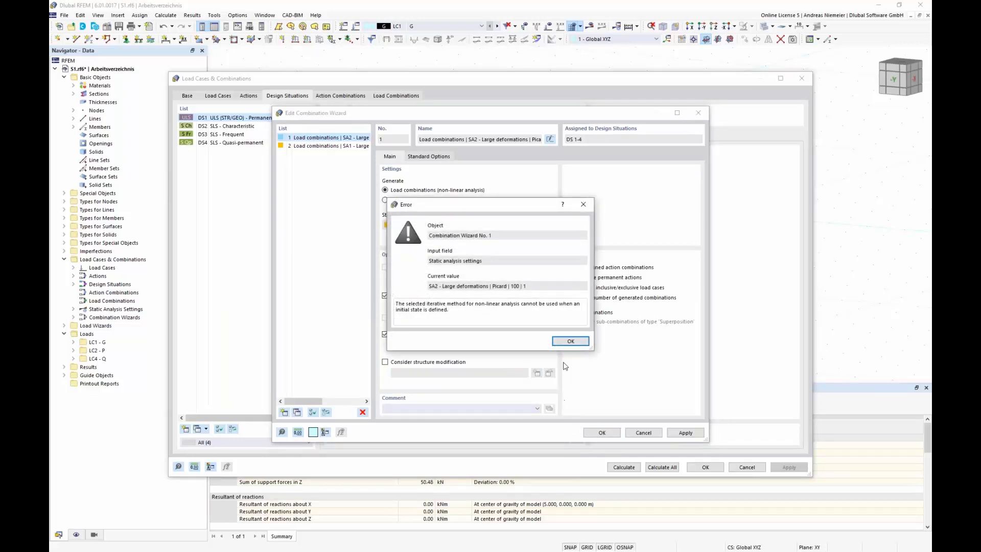
{"action": "left_click", "coordinate": [571, 341]}
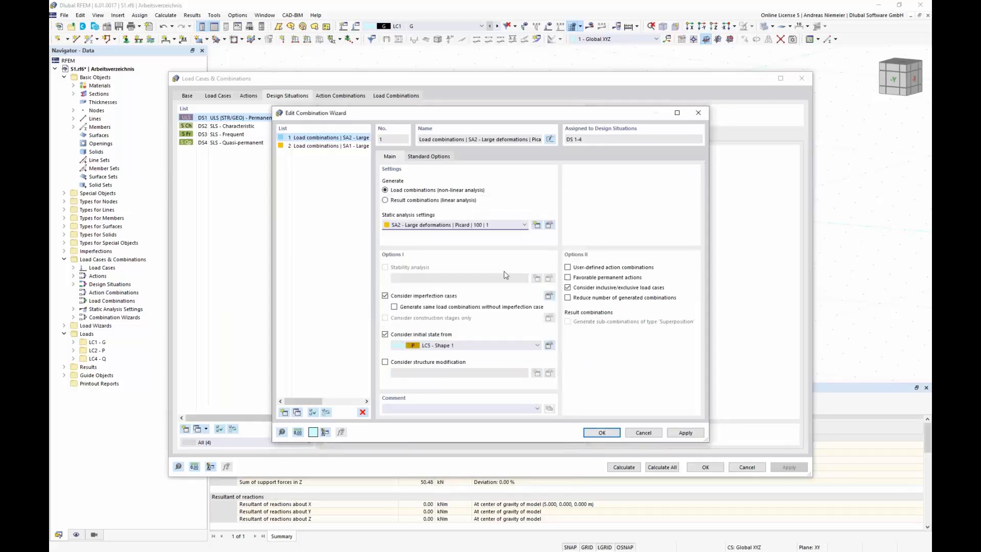
- Assign static analysis settings SA3 - Large deformations | Newton-Raphson to the wizard and generate the load combinations despite LC5 having no action
{"action": "left_click", "coordinate": [492, 226]}
{"action": "left_click", "coordinate": [488, 248]}
{"action": "left_click", "coordinate": [603, 432]}
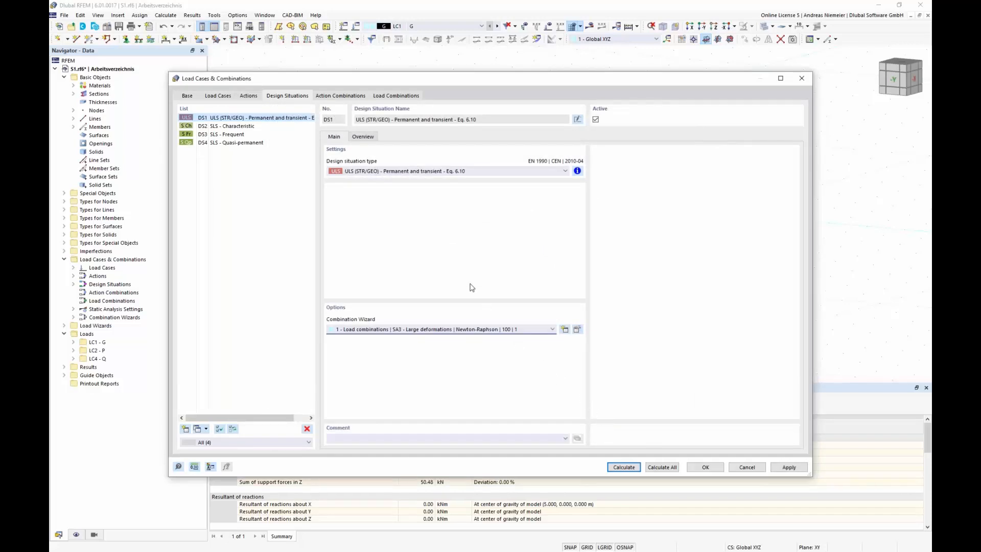
{"action": "left_click", "coordinate": [396, 96]}
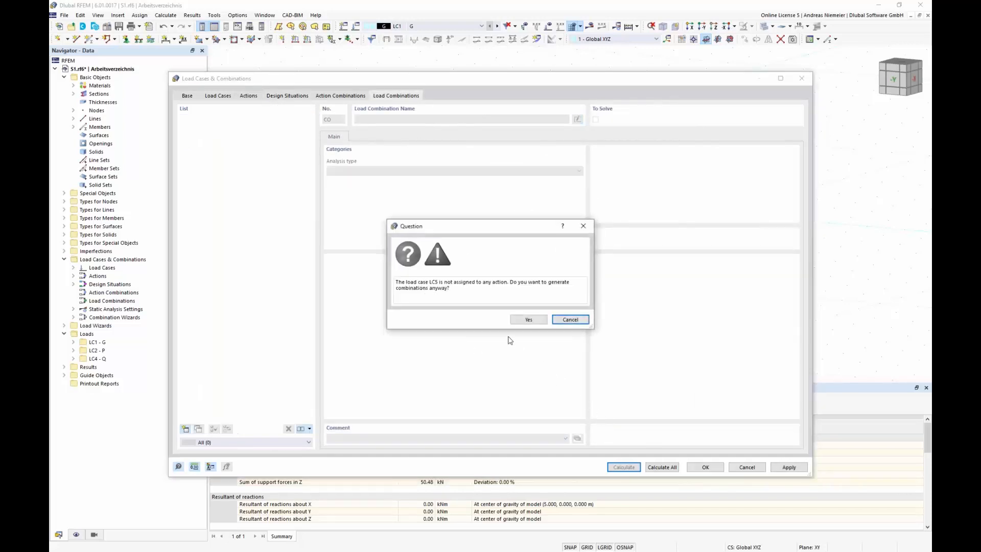
{"action": "left_click", "coordinate": [529, 320]}
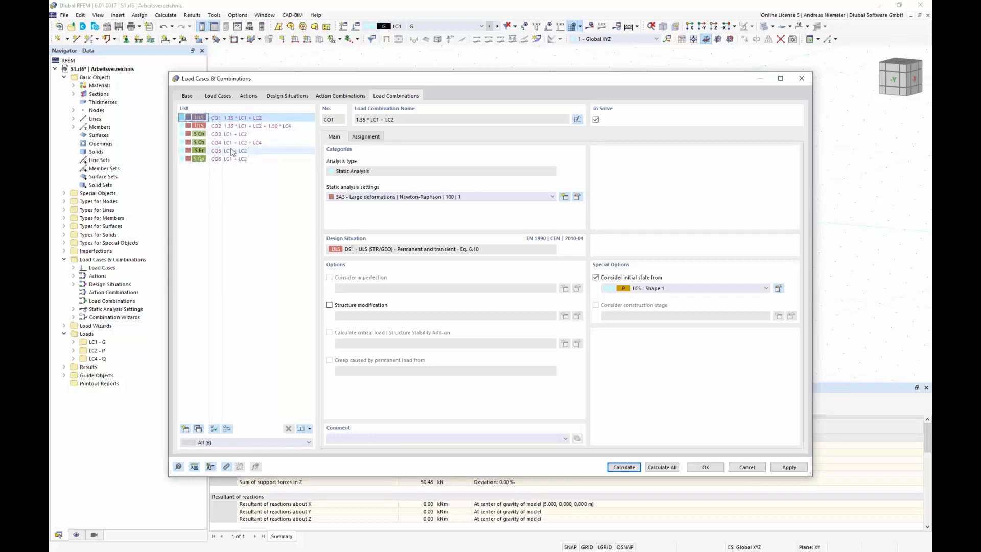
- Examine the initial state and the assigned load cases and factors of the generated load combinations
{"action": "left_click", "coordinate": [237, 118]}
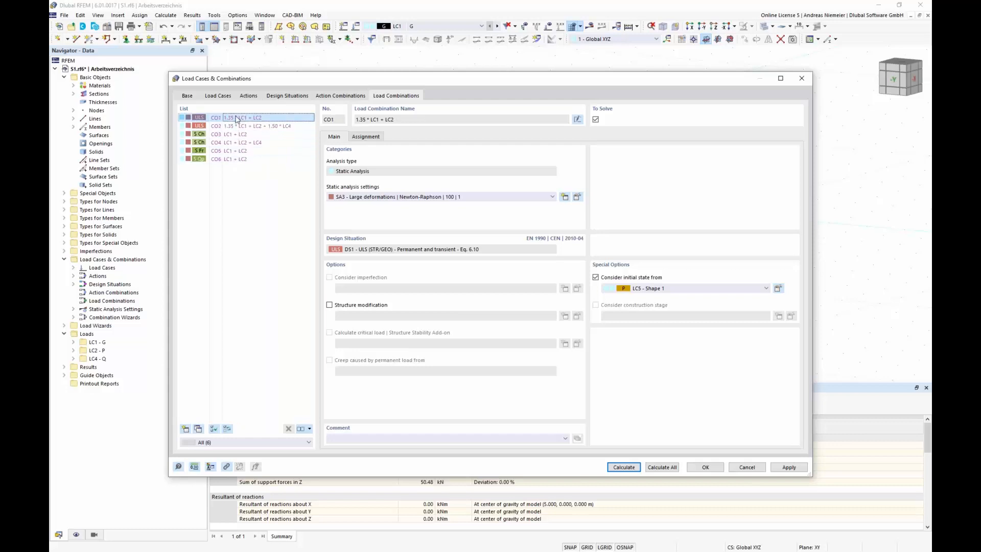
{"action": "left_click", "coordinate": [238, 151]}
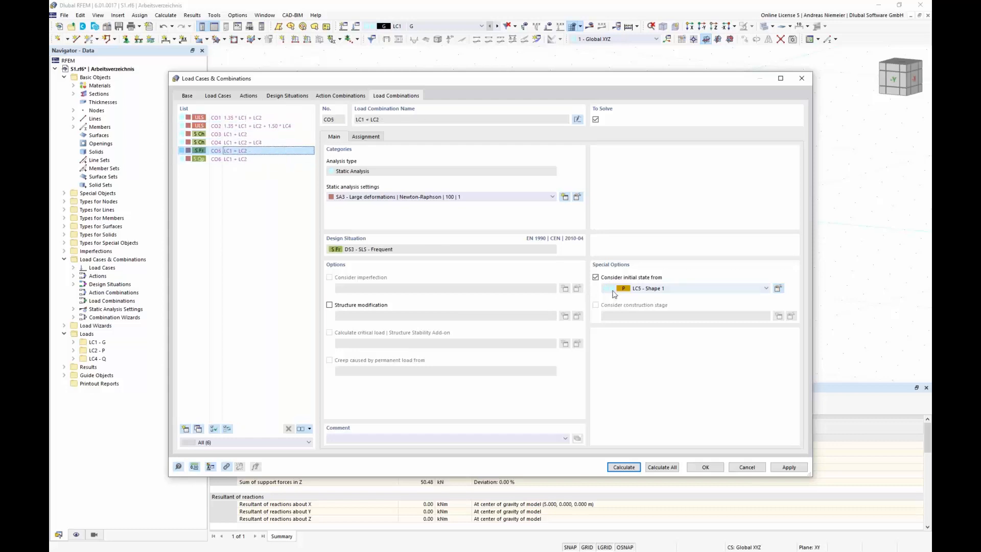
{"action": "left_click", "coordinate": [236, 142]}
{"action": "left_click", "coordinate": [234, 134]}
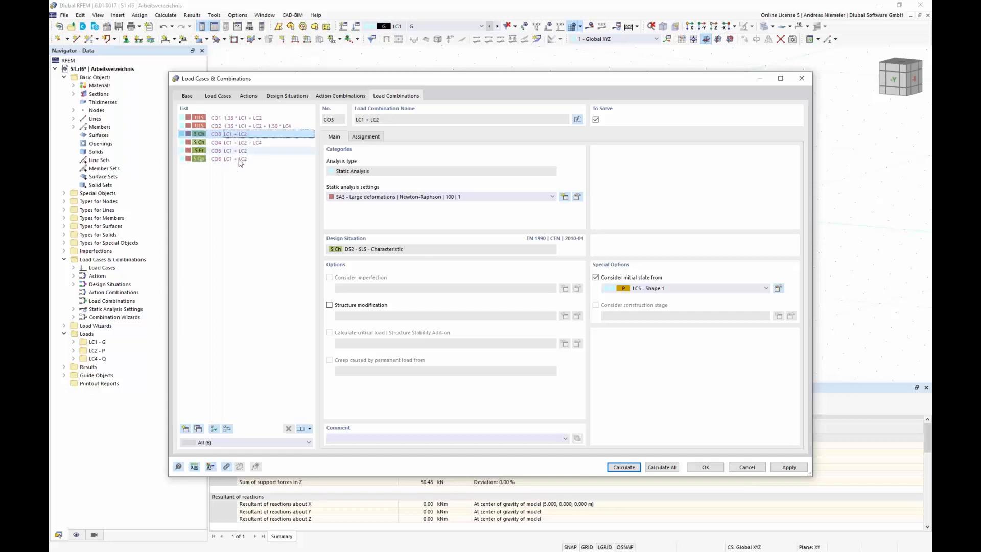
{"action": "left_click", "coordinate": [244, 118]}
{"action": "left_click", "coordinate": [366, 137]}
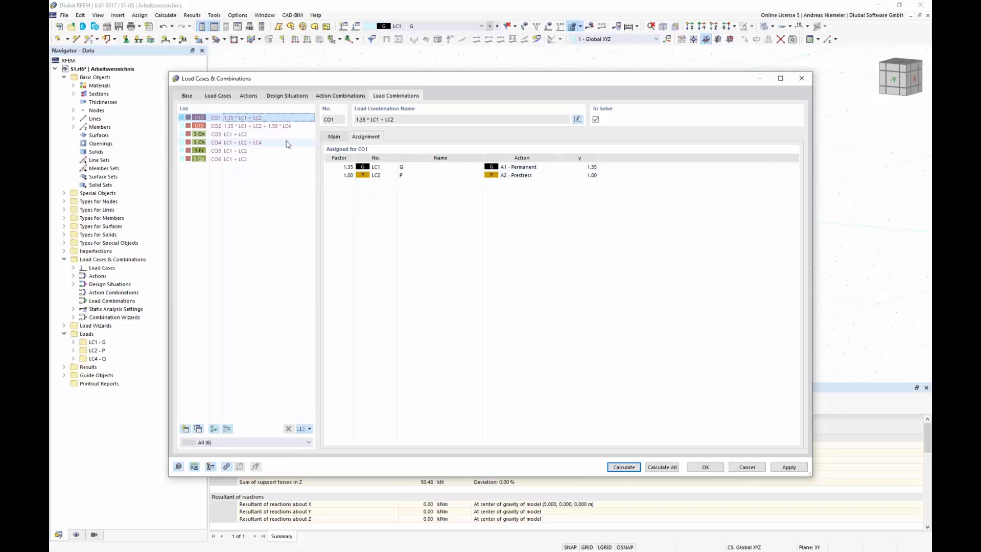
{"action": "left_click", "coordinate": [242, 126]}
{"action": "left_click", "coordinate": [243, 151]}
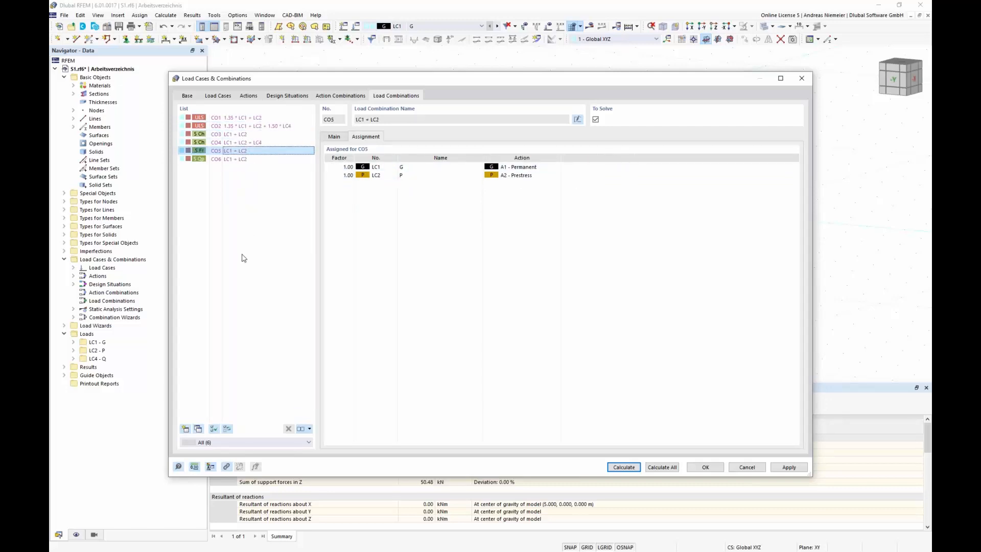
- Calculate all load cases and combinations of the cable model, and close it without saving
{"action": "left_click", "coordinate": [663, 467]}
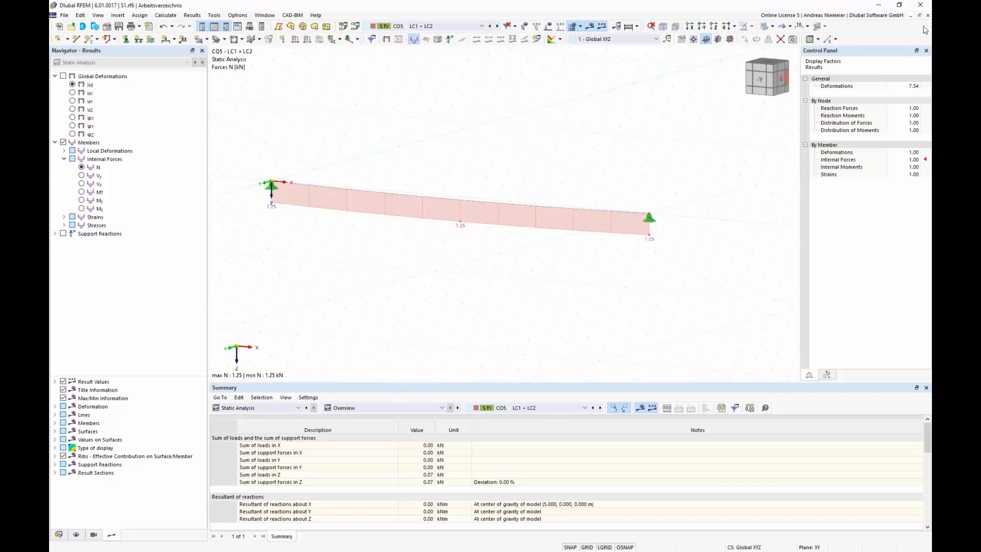
{"action": "left_click", "coordinate": [928, 15]}
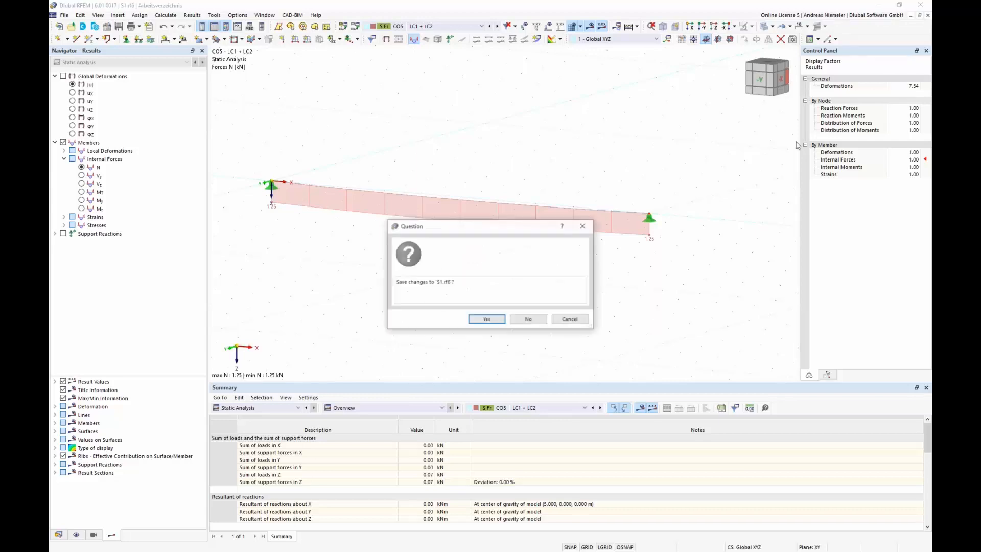
{"action": "left_click", "coordinate": [529, 320]}
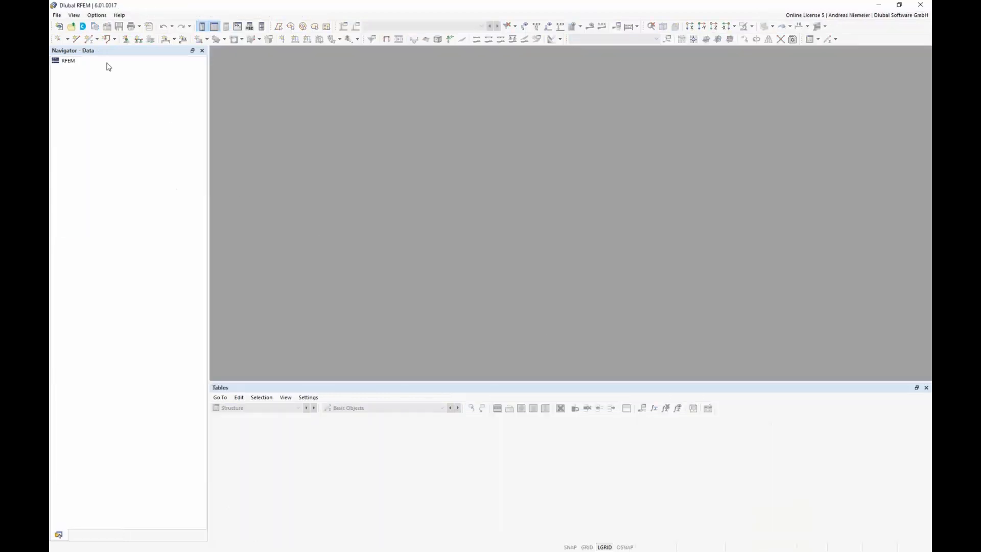
- Open the Membrane model from the RFEM6 FF RWIND Webinar folder on the desktop
{"action": "left_click", "coordinate": [57, 15]}
{"action": "left_click", "coordinate": [70, 35]}
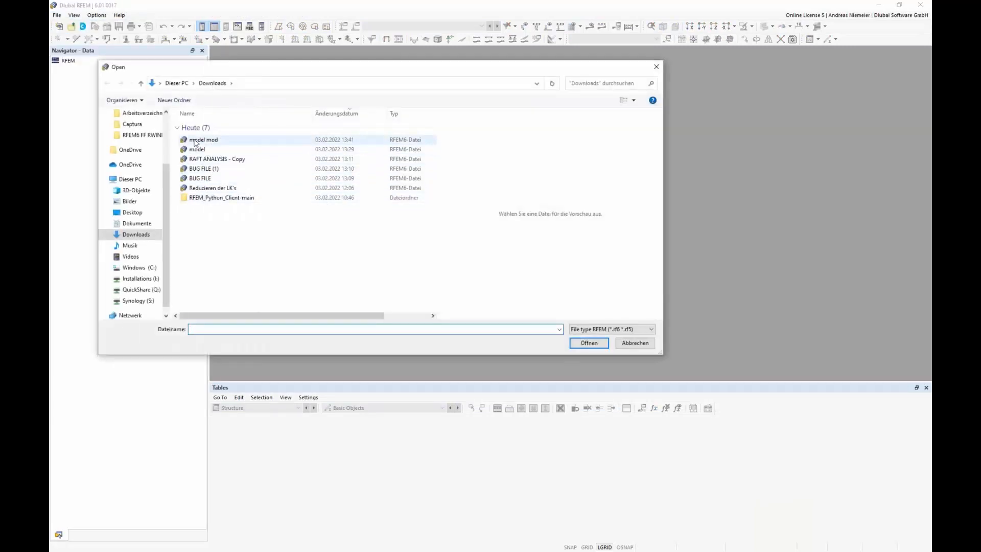
{"action": "scroll", "coordinate": [138, 132], "scroll_direction": "up", "scroll_amount": 3}
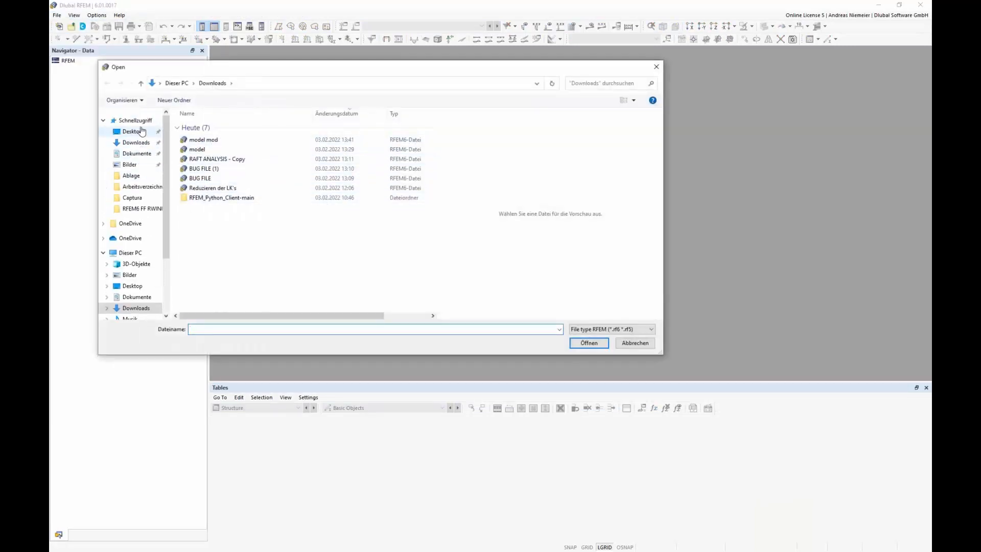
{"action": "left_click", "coordinate": [143, 131]}
{"action": "double_click", "coordinate": [230, 179]}
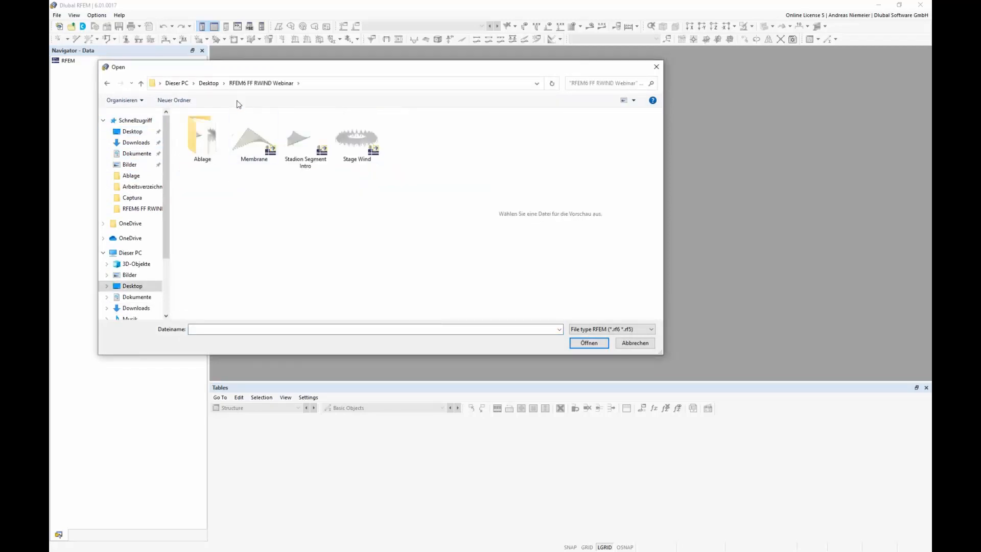
{"action": "left_click", "coordinate": [249, 145]}
{"action": "left_click", "coordinate": [589, 343]}
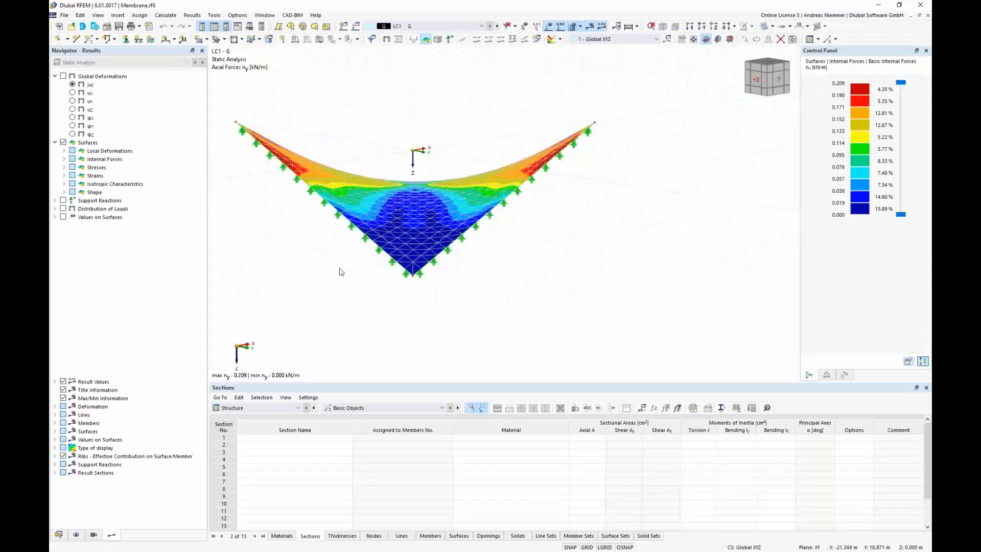
- Compare the membrane's axial forces ny for load cases LC1 - G, LC2 - P and LC3 - S
{"action": "scroll", "coordinate": [280, 260], "scroll_direction": "down", "scroll_amount": 1}
{"action": "middle_click_drag", "start_coordinate": [282, 259], "coordinate": [476, 261], "text": "ctrl"}
{"action": "left_click", "coordinate": [444, 26]}
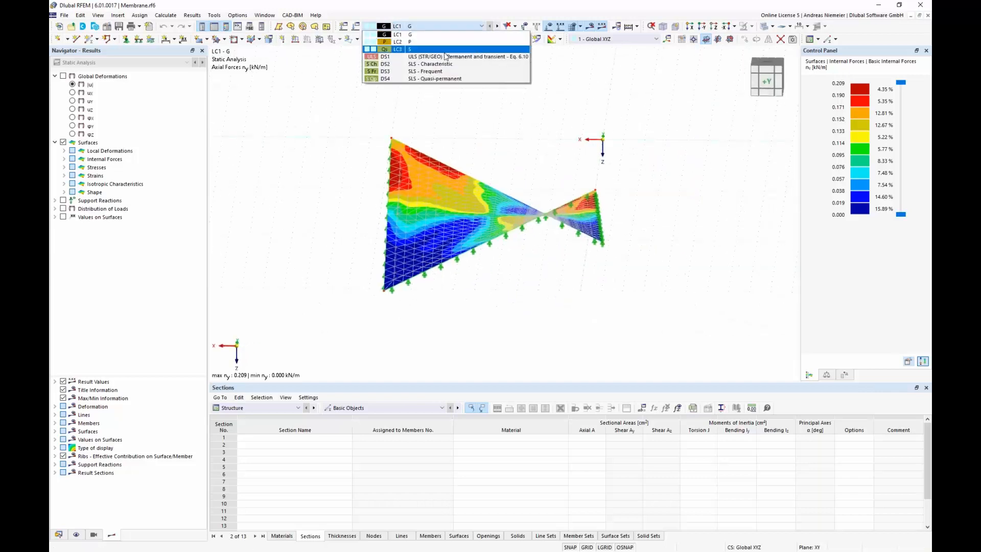
{"action": "left_click", "coordinate": [430, 27]}
{"action": "left_click", "coordinate": [430, 27]}
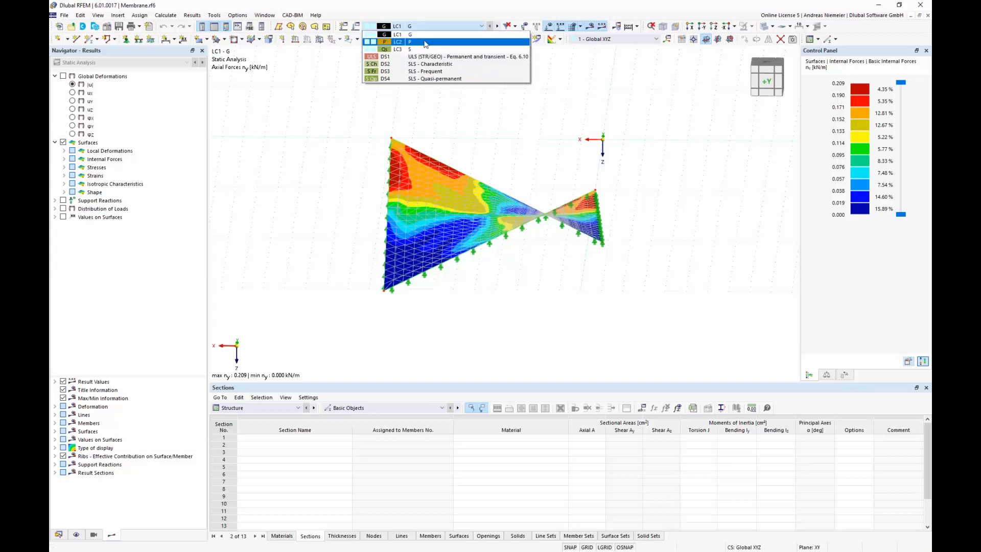
{"action": "left_click", "coordinate": [422, 46]}
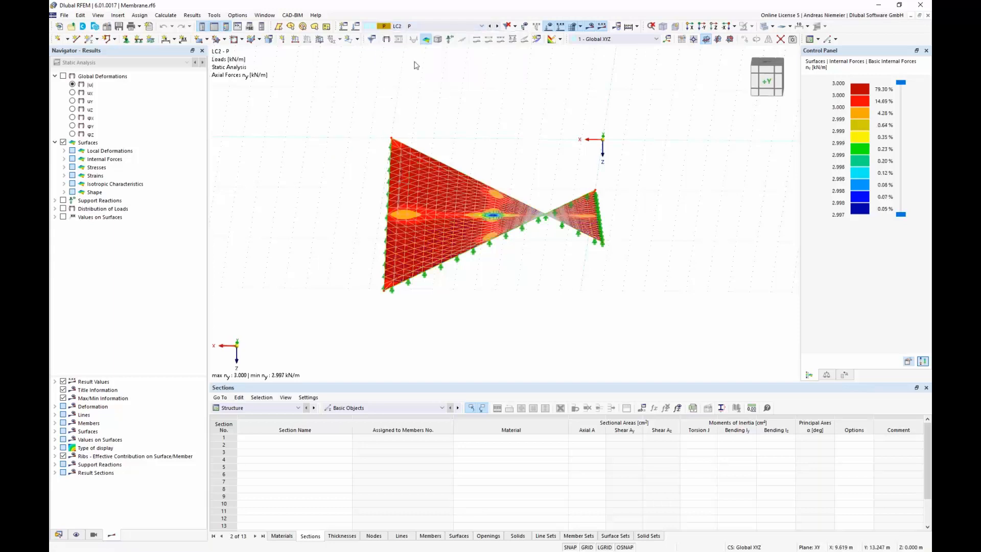
{"action": "left_click", "coordinate": [414, 51]}
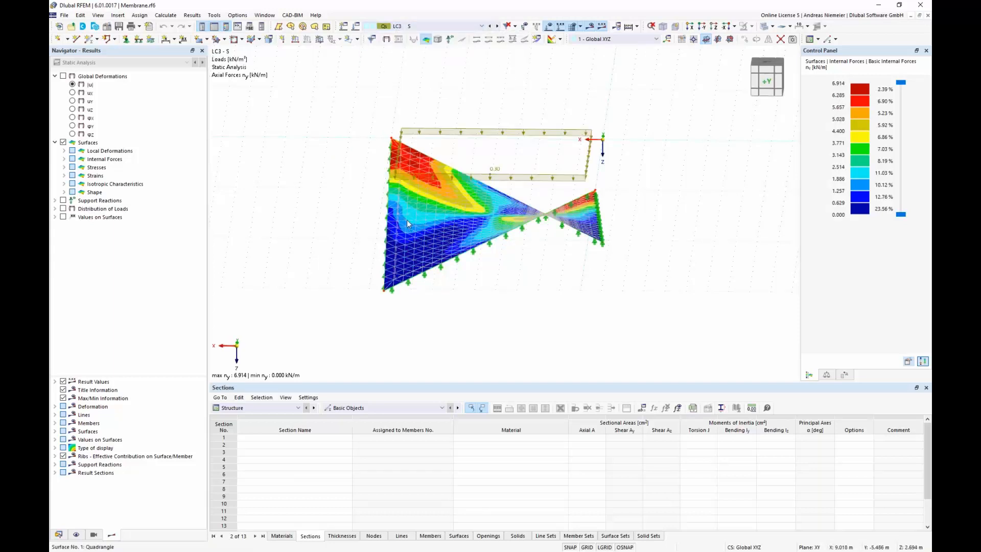
{"action": "left_click", "coordinate": [431, 26]}
{"action": "left_click", "coordinate": [422, 37]}
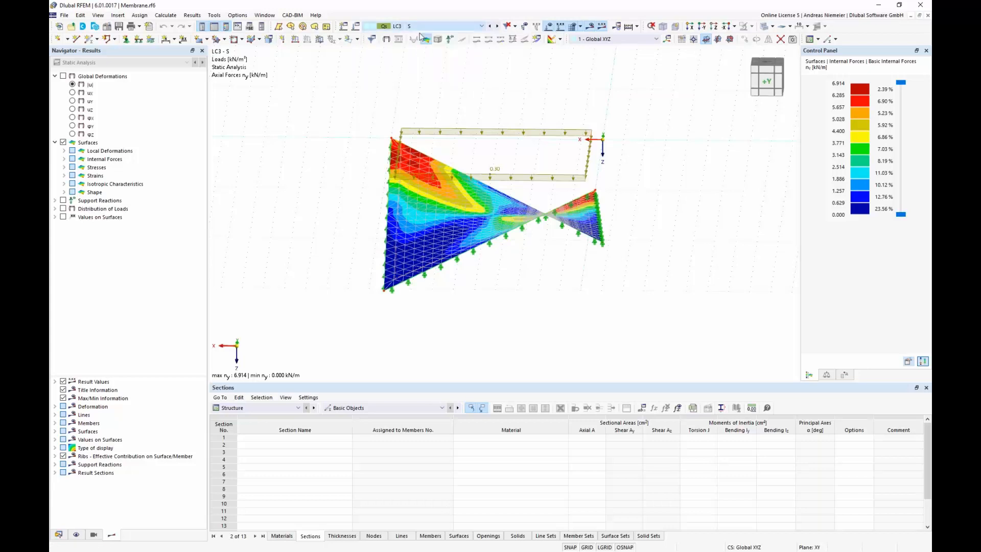
{"action": "middle_click_drag", "start_coordinate": [342, 183], "coordinate": [327, 210], "text": "ctrl"}
{"action": "scroll", "coordinate": [357, 216], "scroll_direction": "up", "scroll_amount": 1}
{"action": "scroll", "coordinate": [326, 211], "scroll_direction": "down", "scroll_amount": 1}
- Display load case LC2 - P and inspect the membrane's form-finding surface load definition without changing it
{"action": "left_click", "coordinate": [446, 26]}
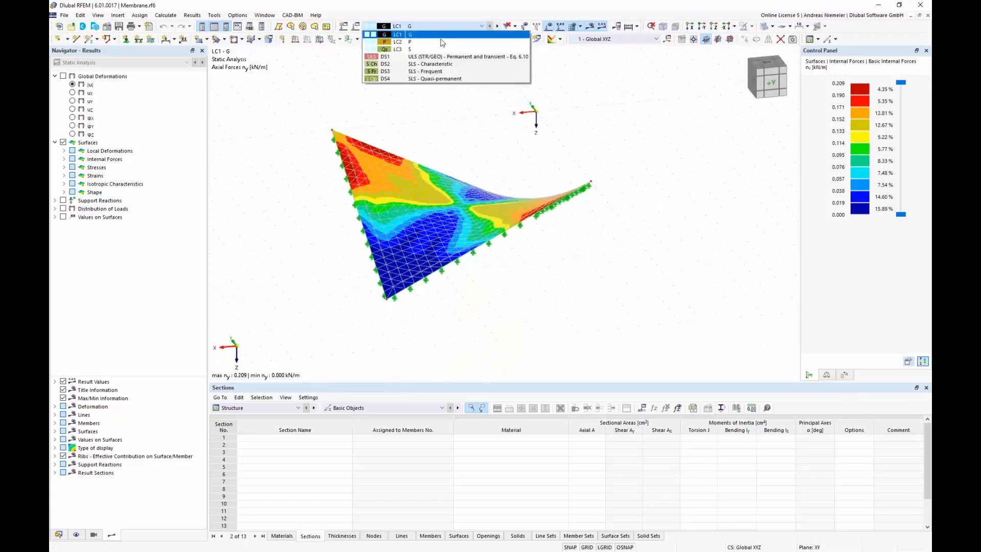
{"action": "left_click", "coordinate": [438, 42]}
{"action": "scroll", "coordinate": [475, 299], "scroll_direction": "up", "scroll_amount": 1}
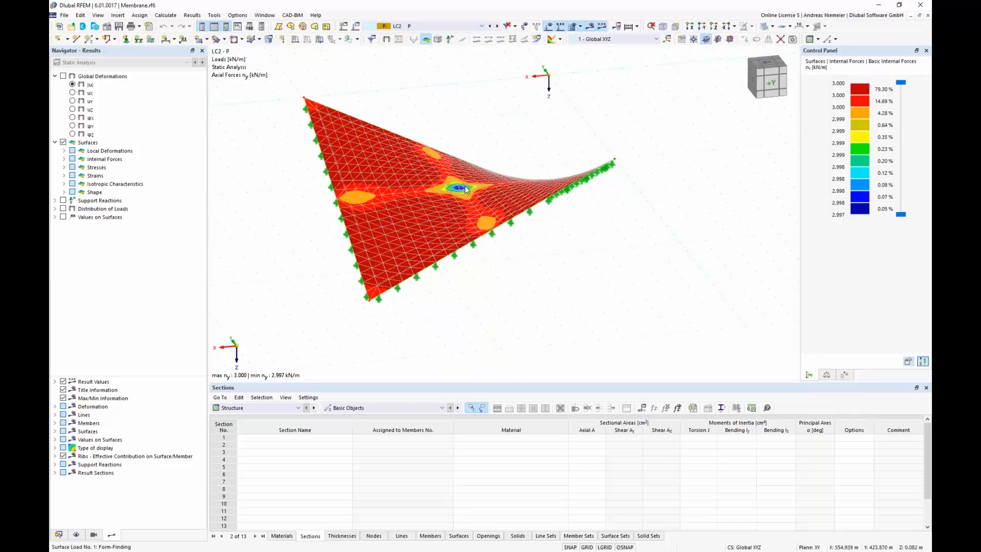
{"action": "double_click", "coordinate": [496, 231]}
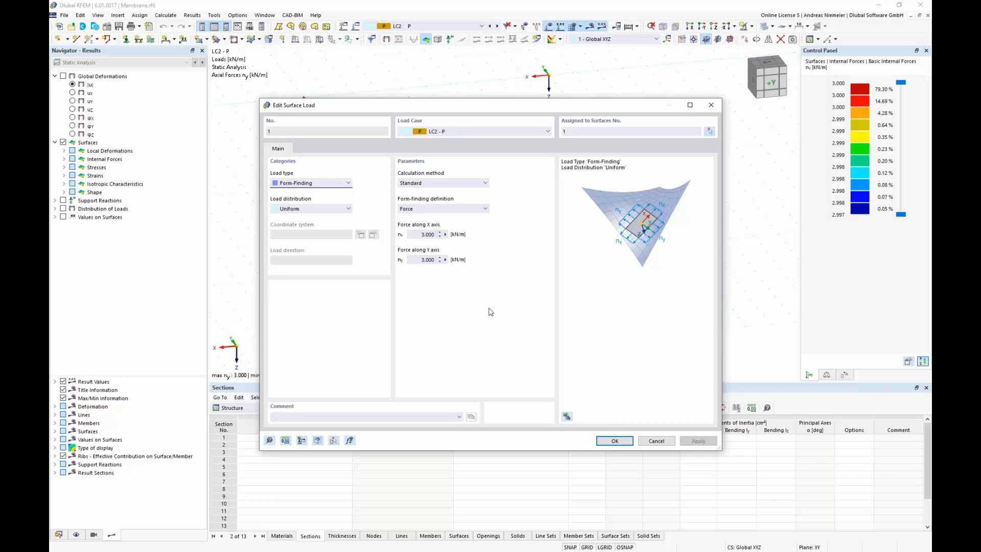
{"action": "left_click", "coordinate": [657, 441]}
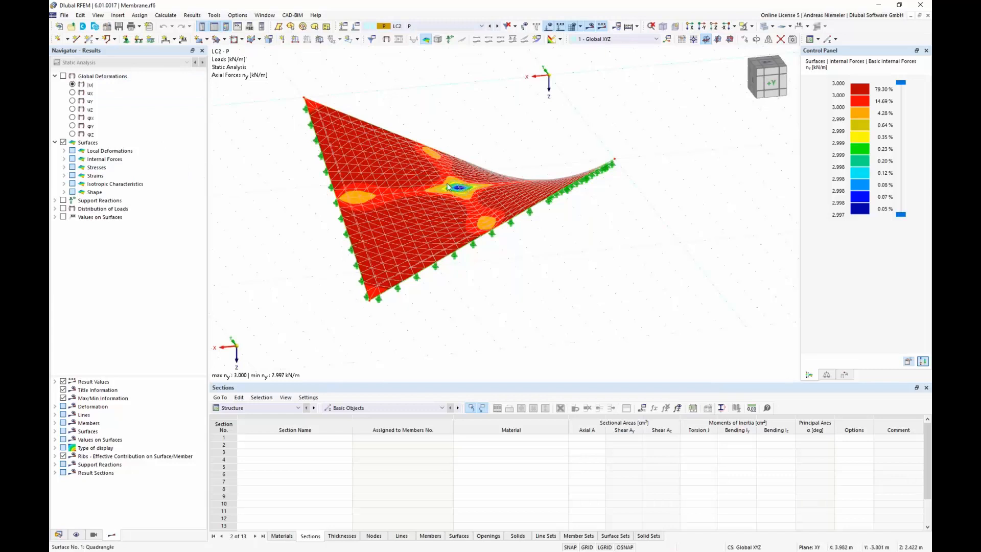
- Compare the membrane's basic internal forces nx and ny for load case LC2
{"action": "left_click", "coordinate": [63, 159]}
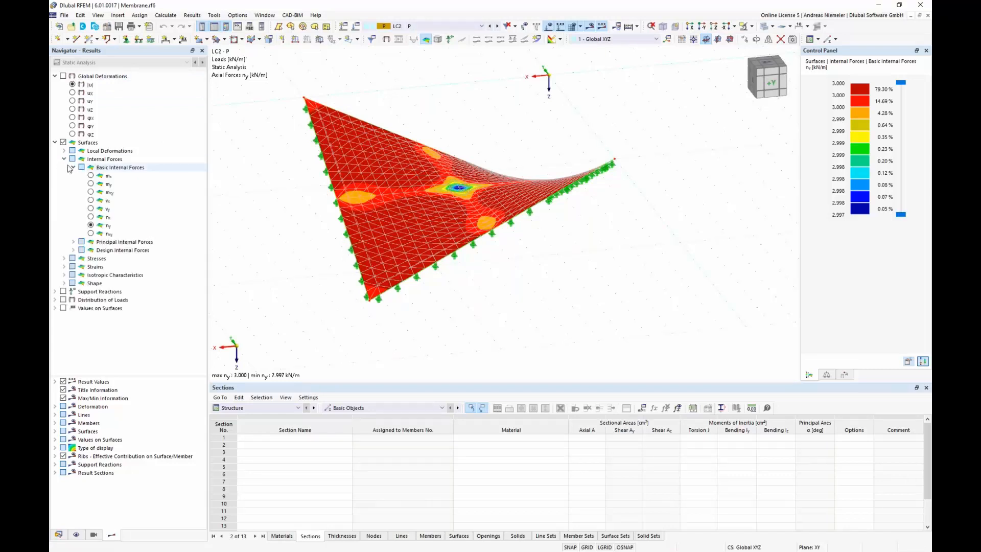
{"action": "left_click", "coordinate": [90, 218]}
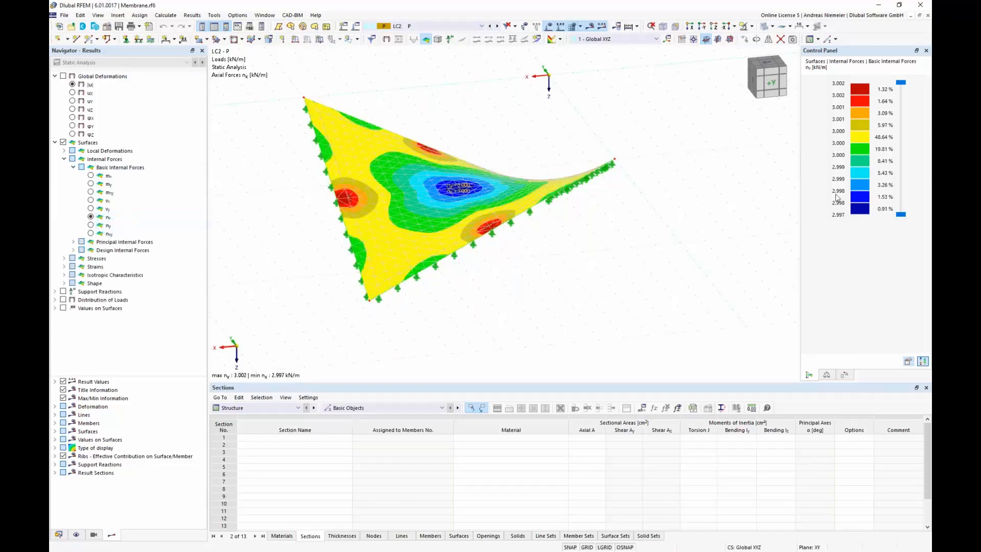
{"action": "key", "text": "Down"}
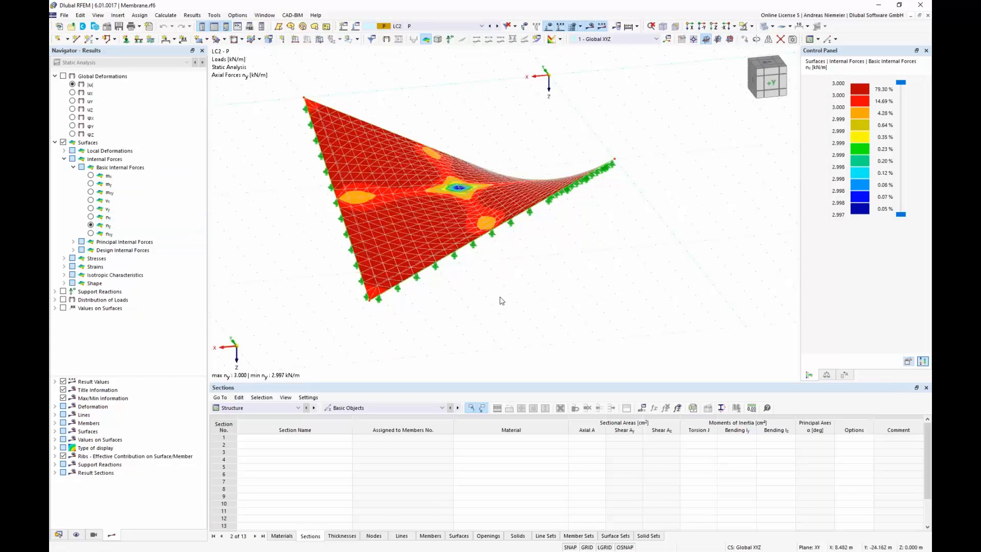
- Activate the combination wizard for the membrane's EN 1990 load case classification and open design situation DS1
{"action": "left_click", "coordinate": [444, 26]}
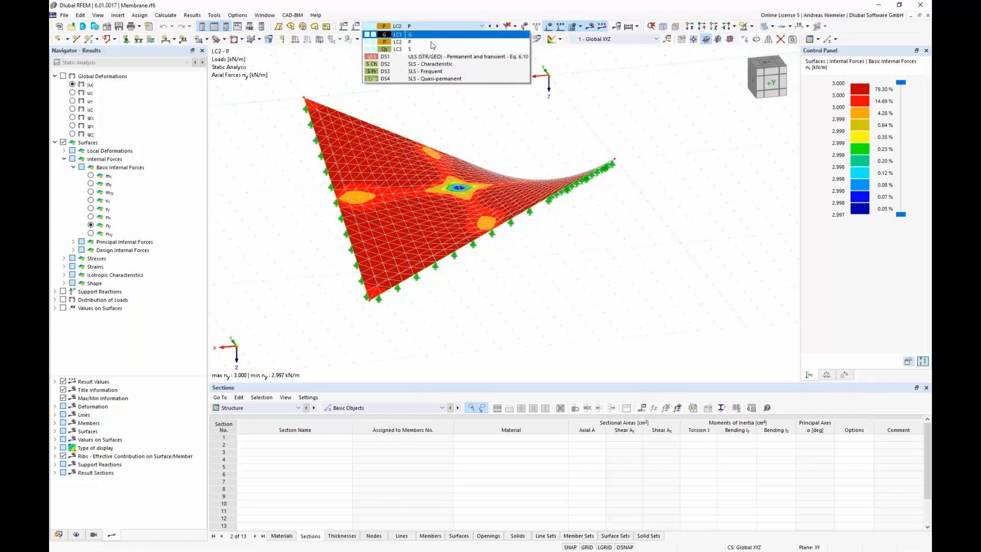
{"action": "left_click", "coordinate": [443, 24]}
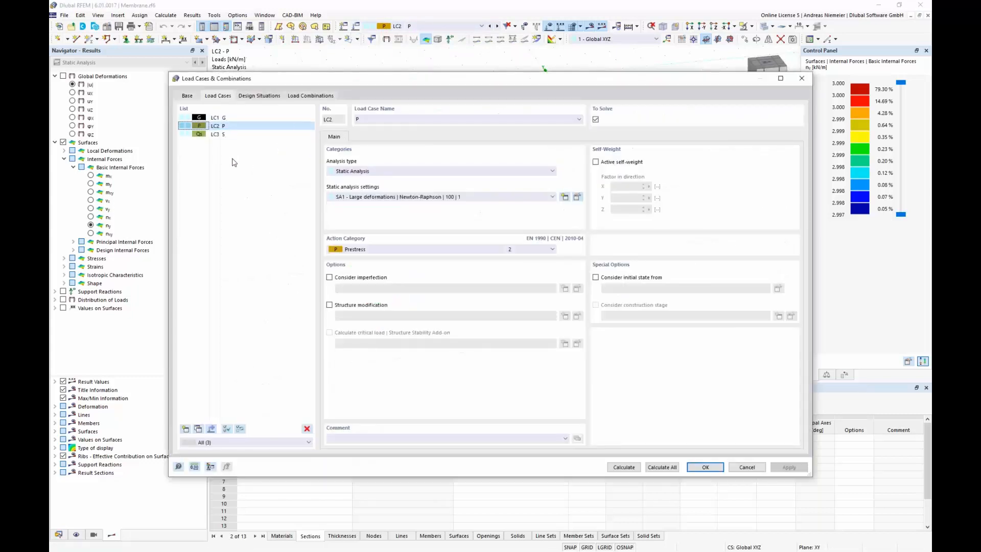
{"action": "left_click", "coordinate": [187, 95]}
{"action": "left_click", "coordinate": [184, 169]}
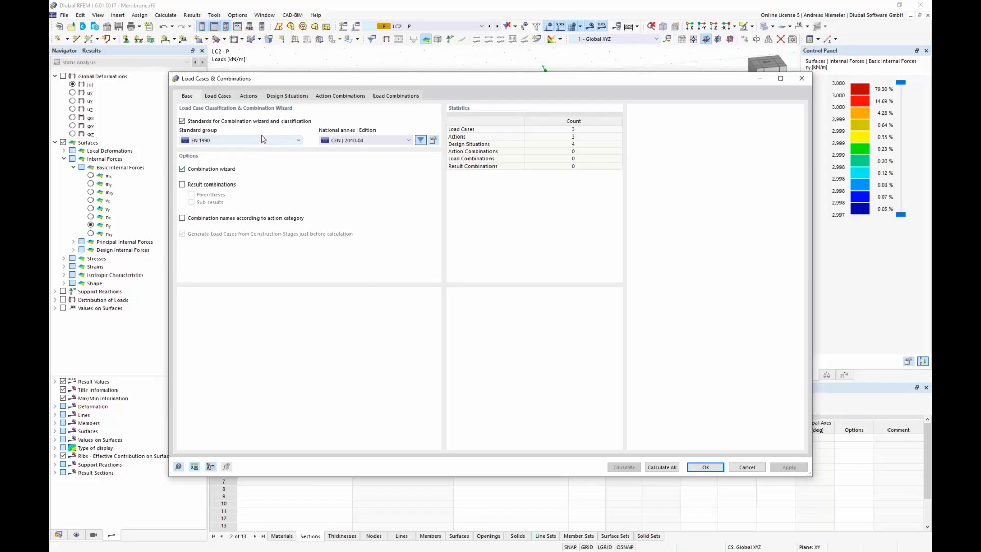
{"action": "left_click", "coordinate": [275, 97]}
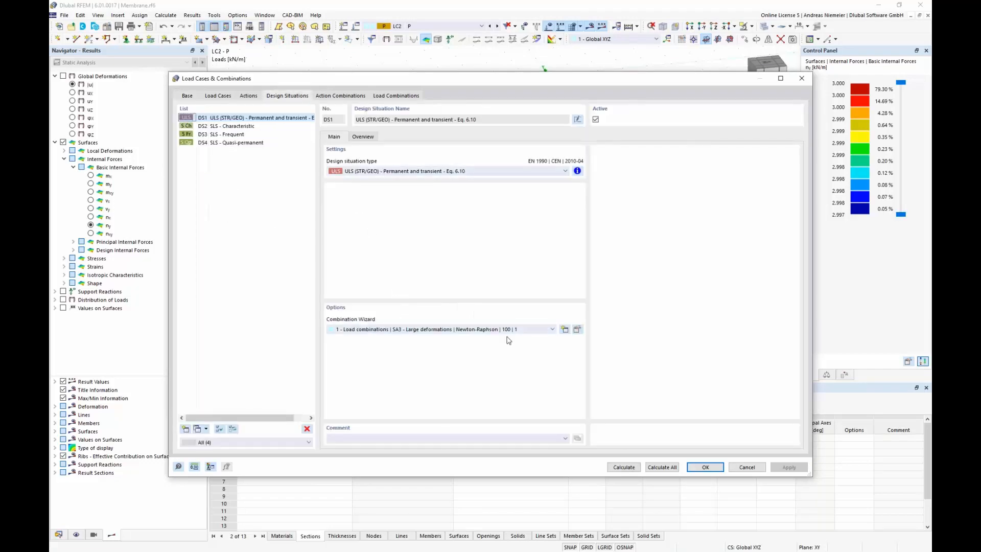
- Set the combination wizard for the load combinations to consider the initial state from load case LC2 - P
{"action": "left_click", "coordinate": [577, 329]}
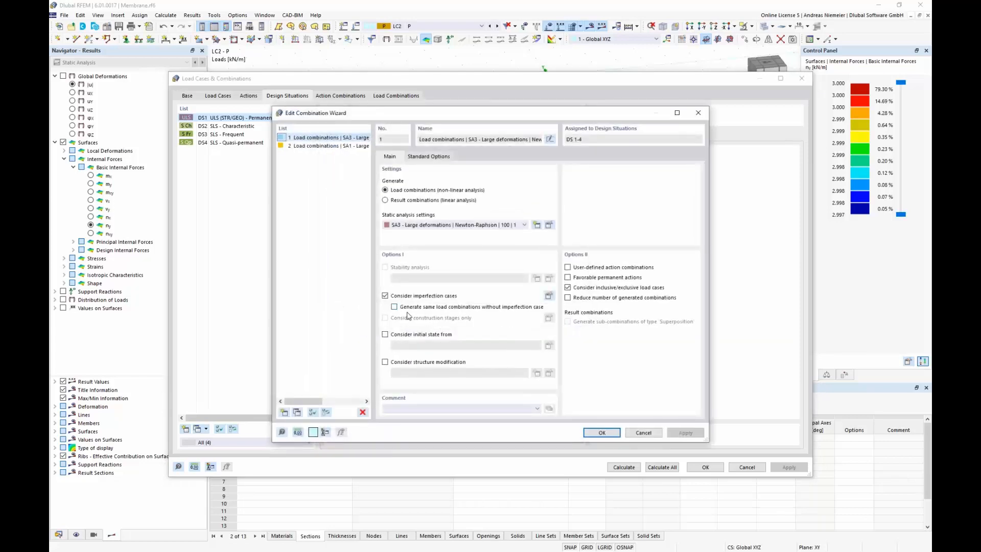
{"action": "left_click", "coordinate": [423, 336]}
{"action": "left_click", "coordinate": [431, 346]}
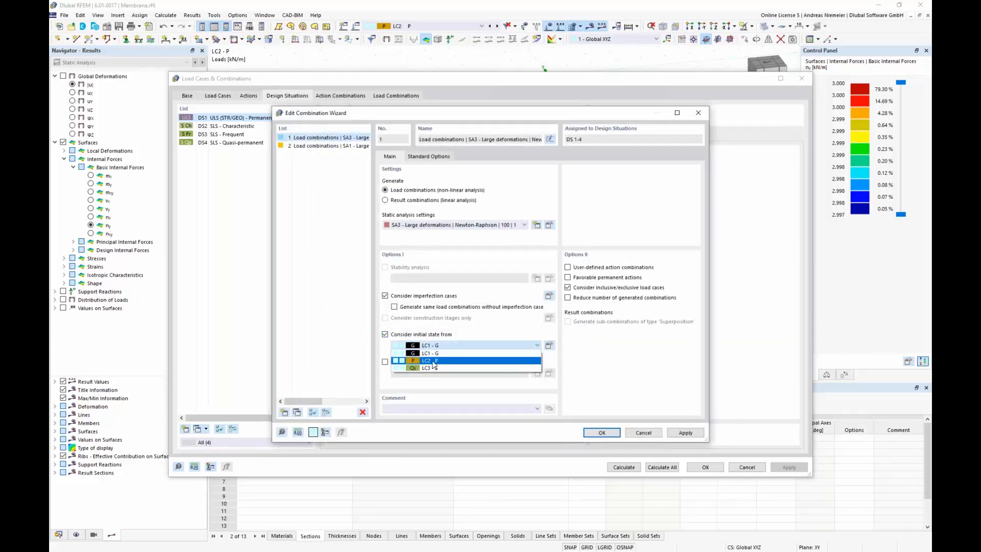
{"action": "left_click", "coordinate": [431, 361]}
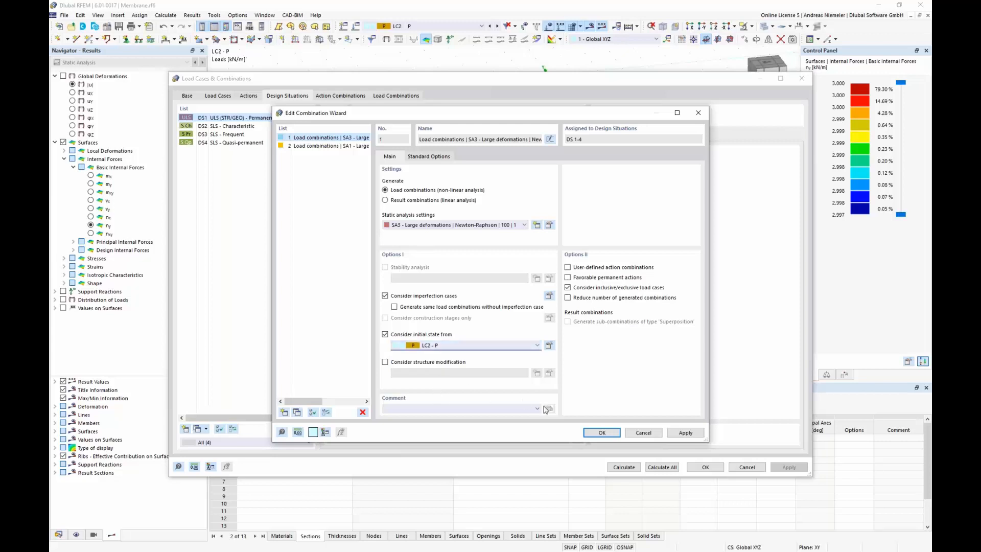
{"action": "left_click", "coordinate": [603, 435]}
- Check the initial state setting of load combinations CO4 and CO7 and calculate all load cases and combinations
{"action": "left_click", "coordinate": [412, 97]}
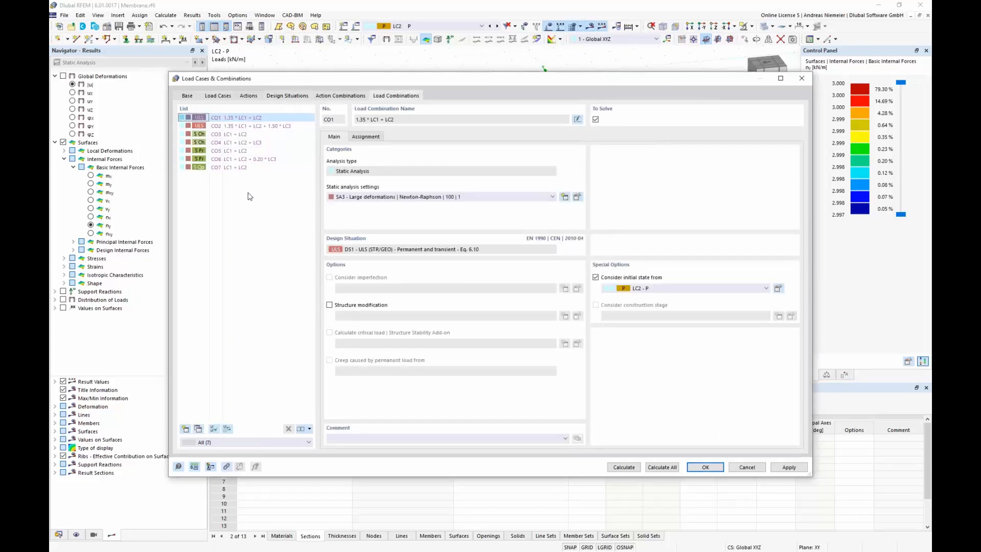
{"action": "left_click", "coordinate": [250, 143]}
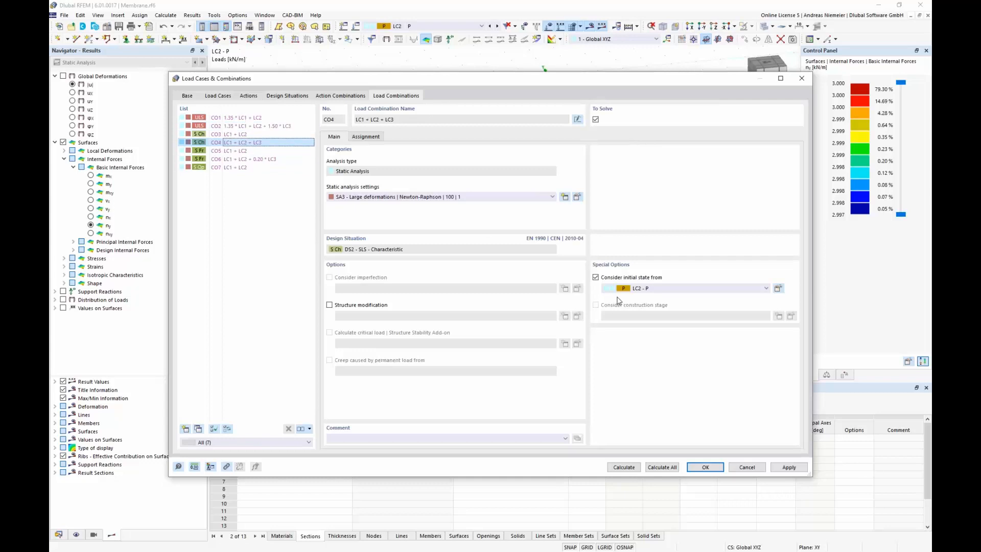
{"action": "left_click", "coordinate": [238, 168]}
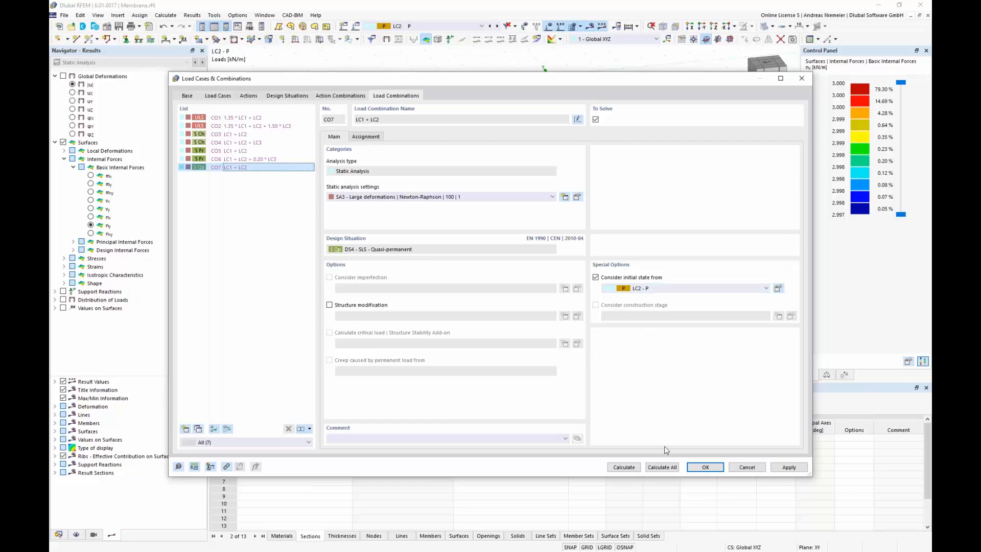
{"action": "left_click", "coordinate": [662, 467]}
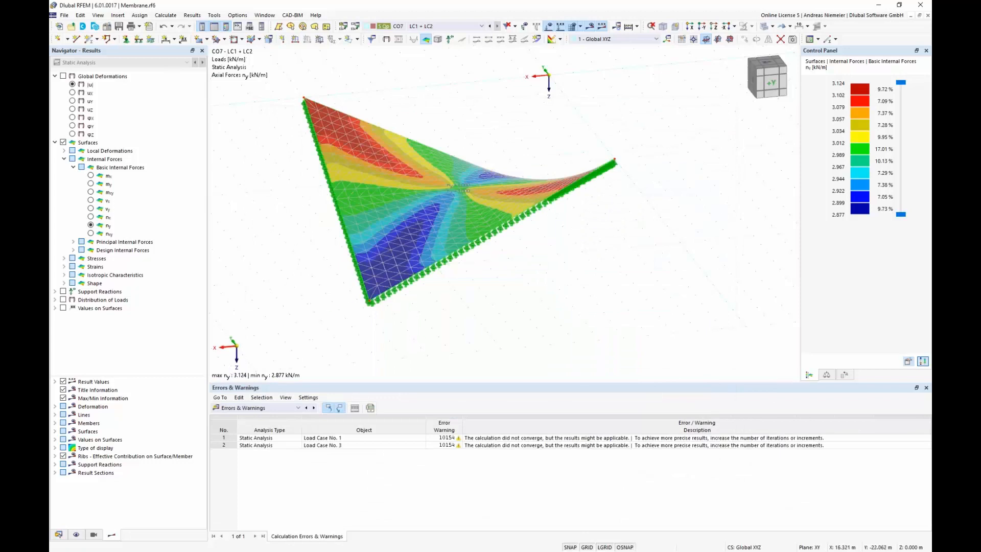
- Compare the membrane's axial forces ny for load combinations CO5 and CO6
{"action": "middle_click_drag", "start_coordinate": [328, 293], "coordinate": [391, 281], "text": "ctrl"}
{"action": "scroll", "coordinate": [390, 281], "scroll_direction": "down", "scroll_amount": 1}
{"action": "left_click", "coordinate": [448, 26]}
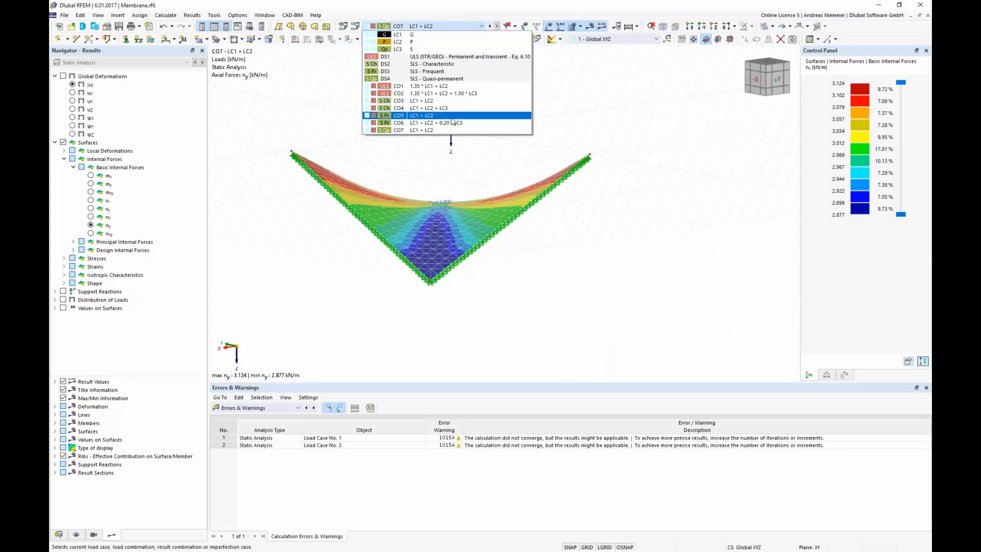
{"action": "left_click", "coordinate": [447, 118]}
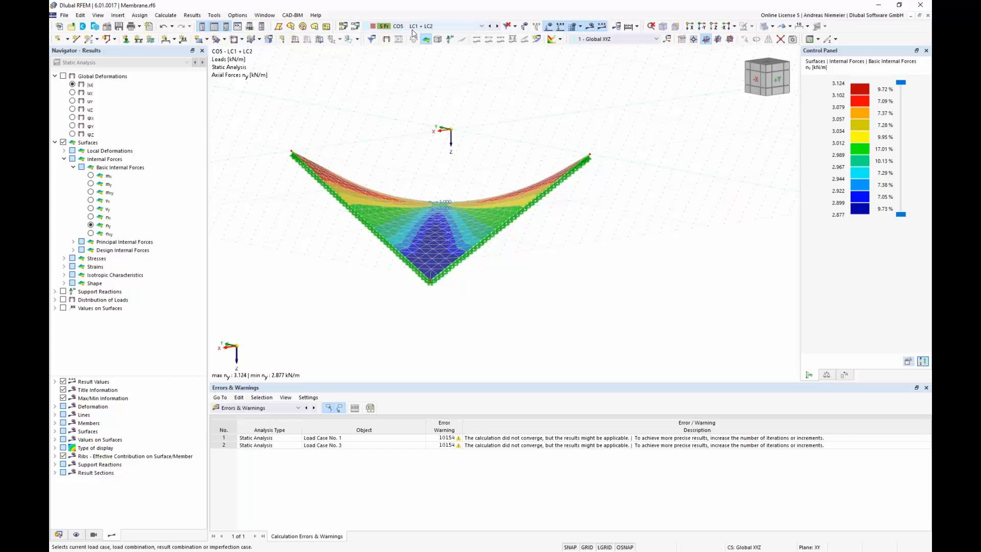
{"action": "middle_click_drag", "start_coordinate": [519, 157], "coordinate": [505, 158], "text": "ctrl"}
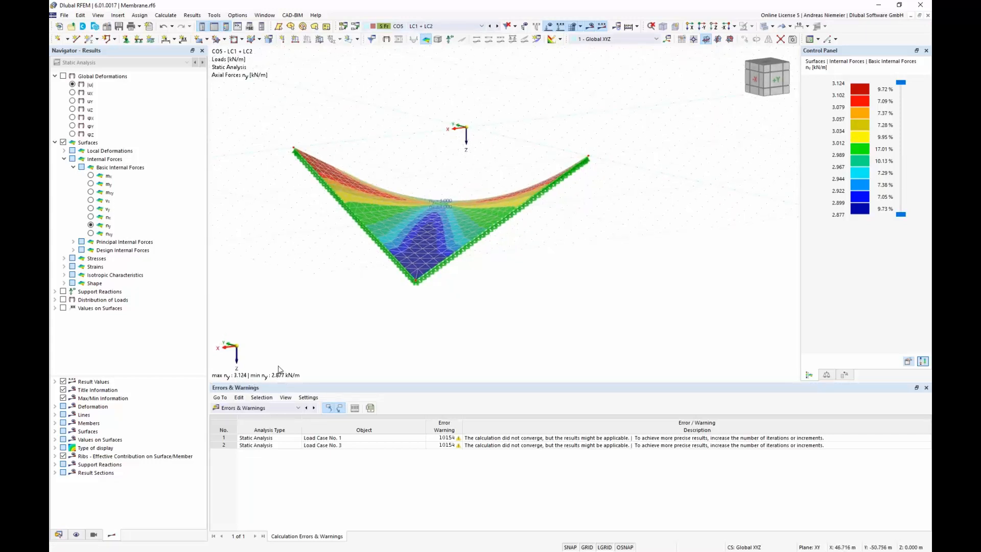
{"action": "left_click", "coordinate": [447, 26]}
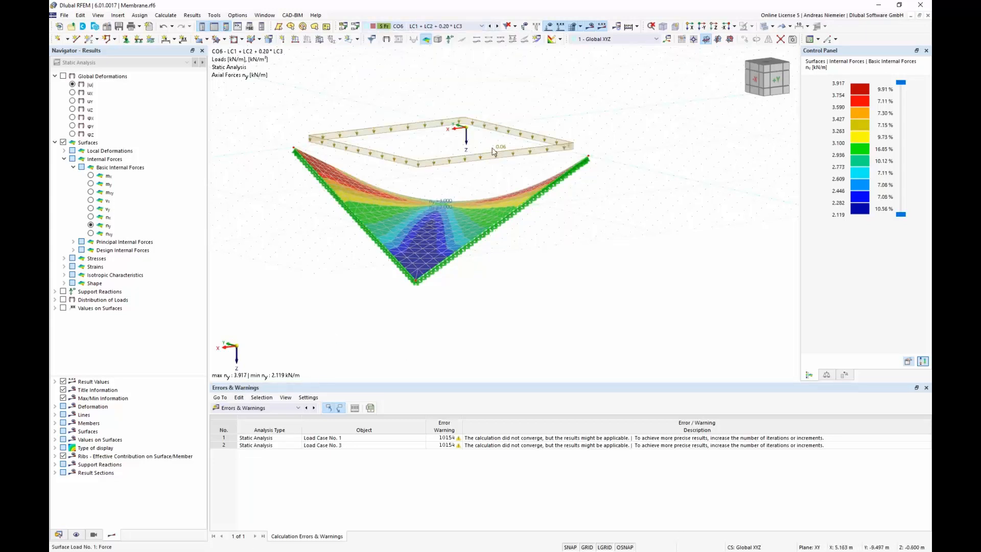
{"action": "scroll", "coordinate": [244, 381], "scroll_direction": "up", "scroll_amount": 1}
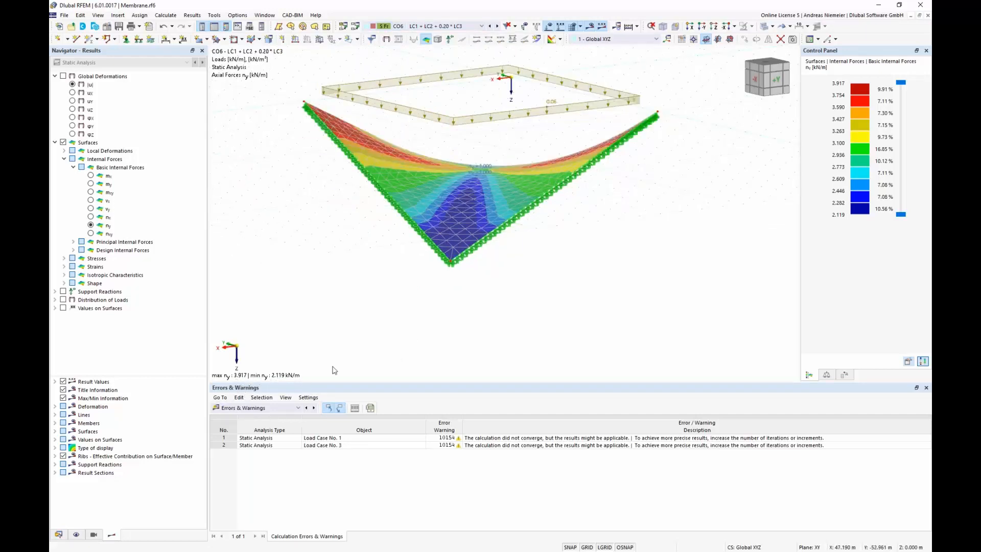
{"action": "scroll", "coordinate": [480, 305], "scroll_direction": "up", "scroll_amount": 1}
{"action": "middle_click_drag", "start_coordinate": [480, 297], "coordinate": [483, 267], "text": "ctrl"}
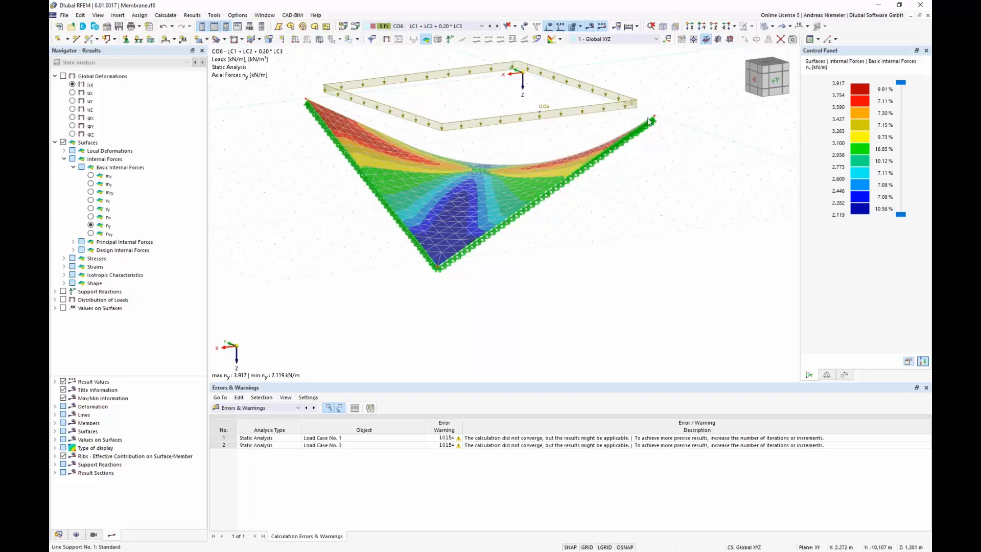
- Close Membrane.rf6 without saving the changes, and minimize the Stadium.png image to return to RFEM
{"action": "left_click", "coordinate": [929, 16]}
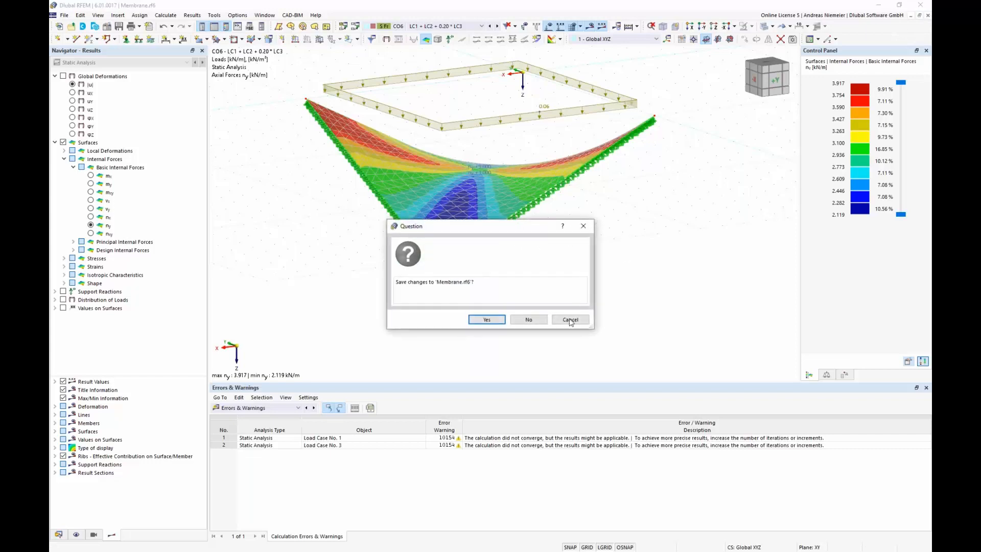
{"action": "left_click", "coordinate": [532, 321]}
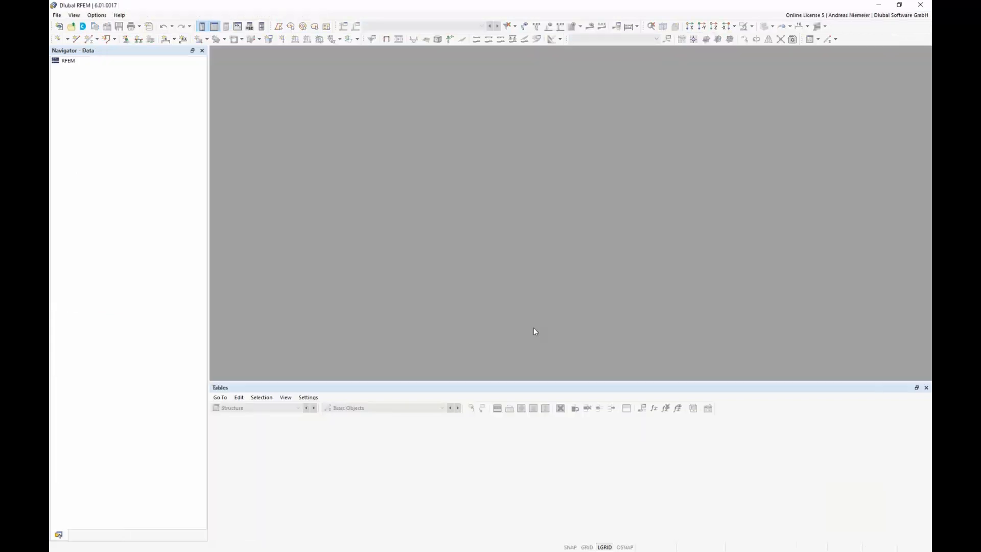
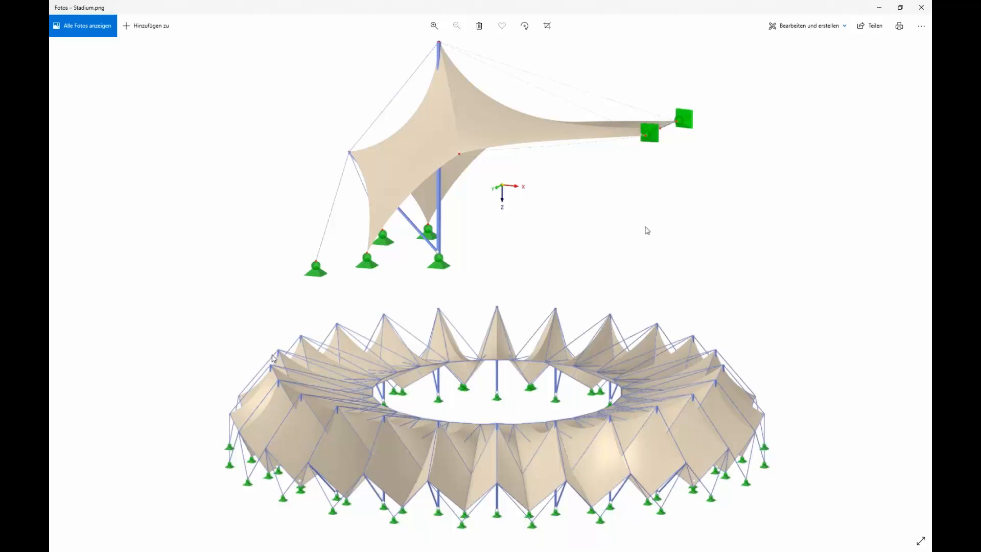
{"action": "left_click", "coordinate": [879, 8]}
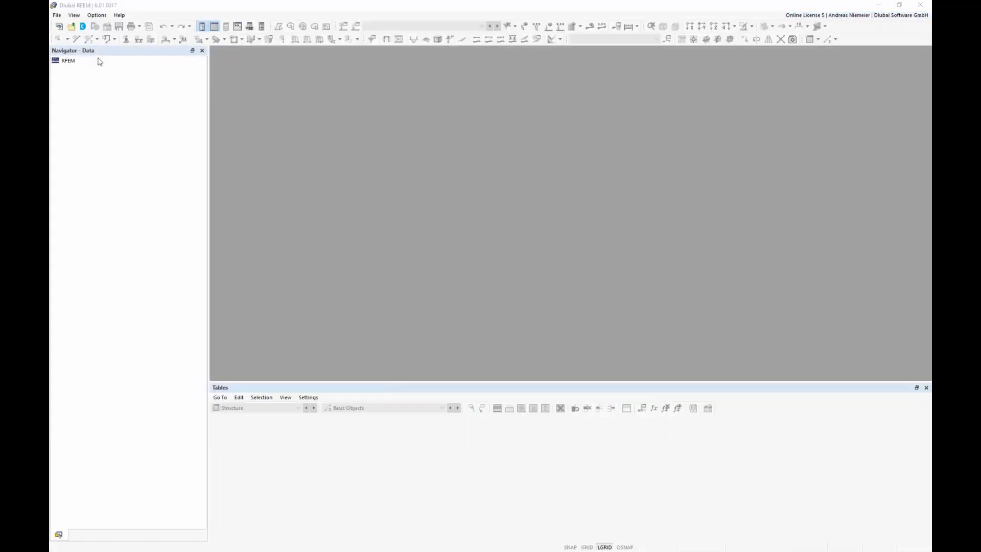
- Create a 3D model named S2 with the Construction Stages Analysis and Form-Finding add-ons, overwriting the existing model of that name
{"action": "left_click", "coordinate": [56, 15]}
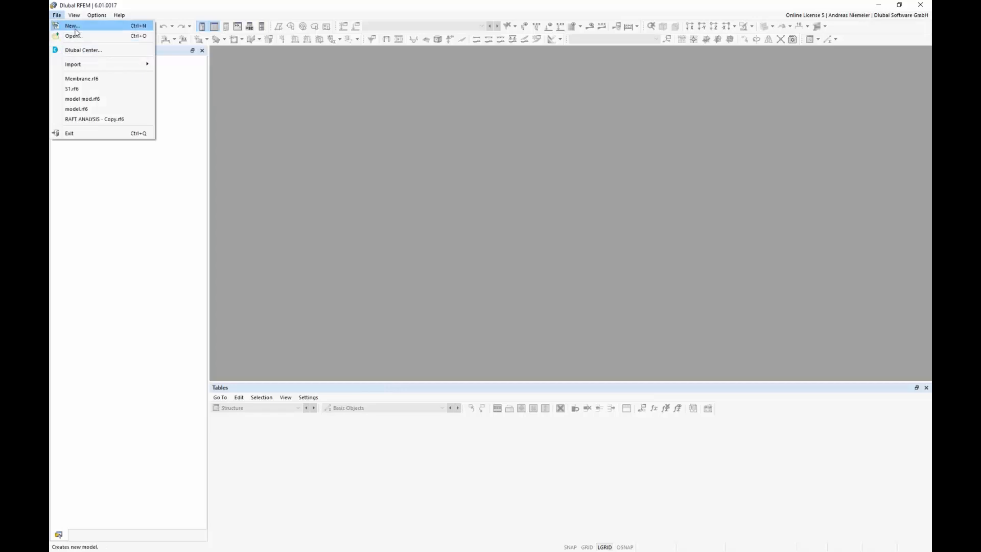
{"action": "left_click", "coordinate": [75, 28]}
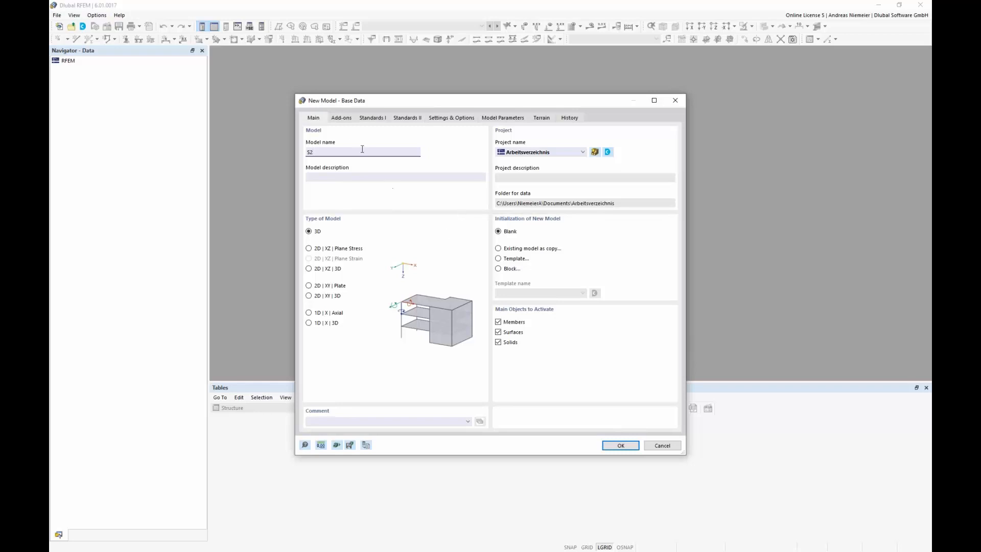
{"action": "left_click", "coordinate": [341, 118]}
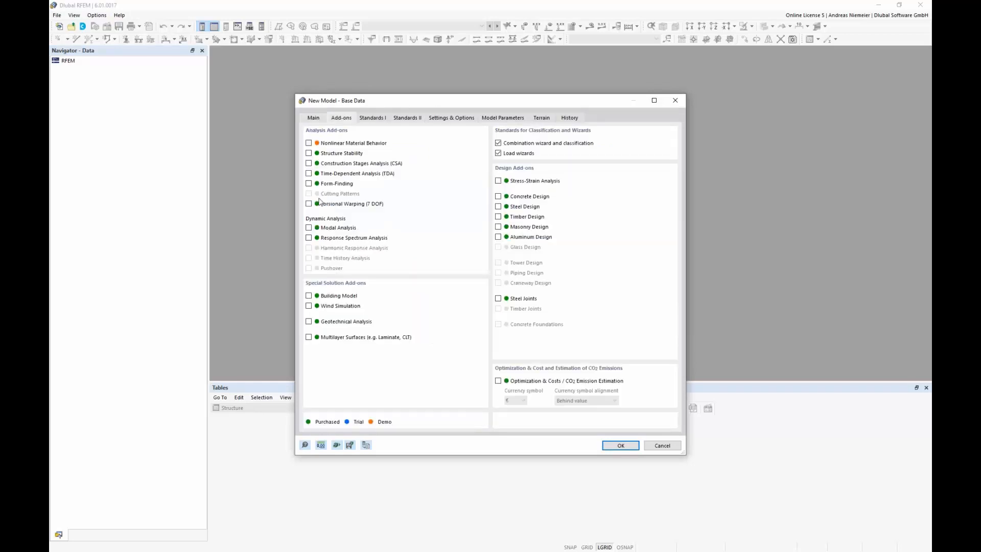
{"action": "left_click", "coordinate": [308, 184]}
{"action": "left_click", "coordinate": [309, 163]}
{"action": "left_click", "coordinate": [619, 448]}
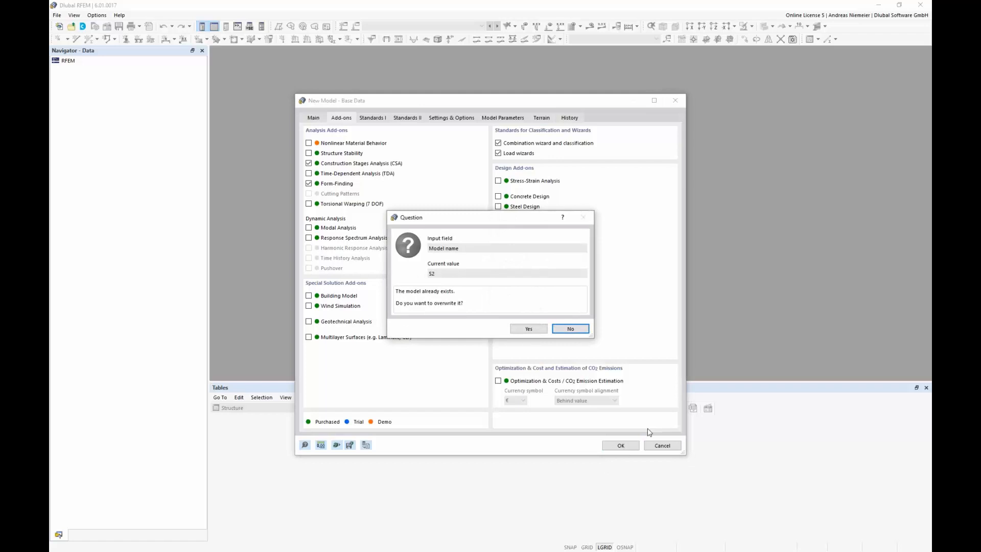
{"action": "left_click", "coordinate": [541, 332]}
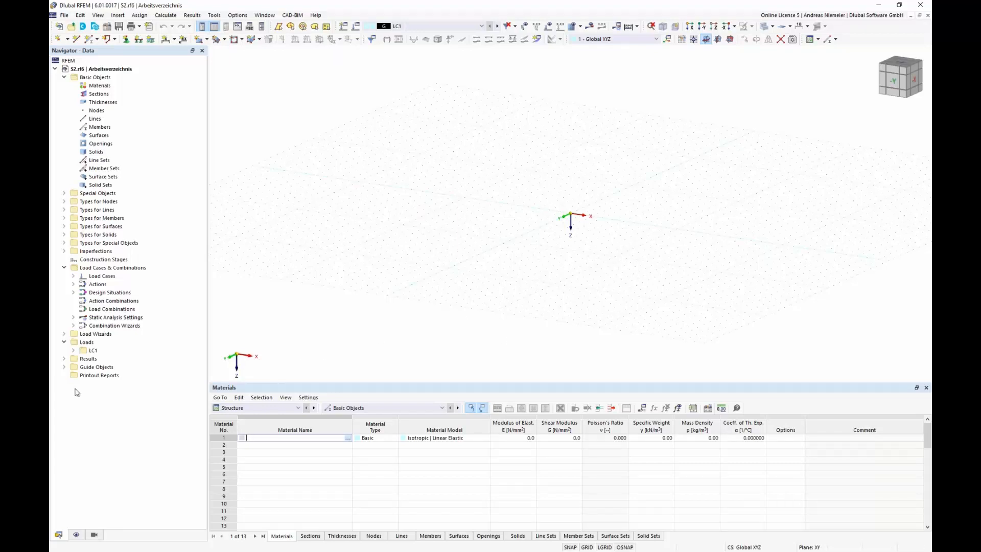
- Start a new background layer and load the Base DXF file from the RFEM6 FF RWIND Webinar folder into it
{"action": "left_click", "coordinate": [64, 367]}
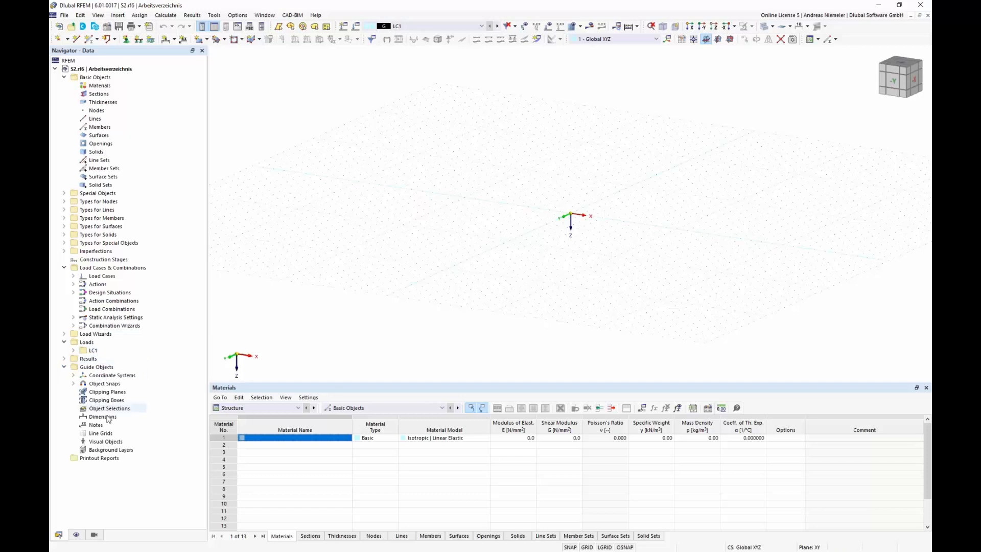
{"action": "left_click", "coordinate": [107, 450]}
{"action": "right_click", "coordinate": [107, 451]}
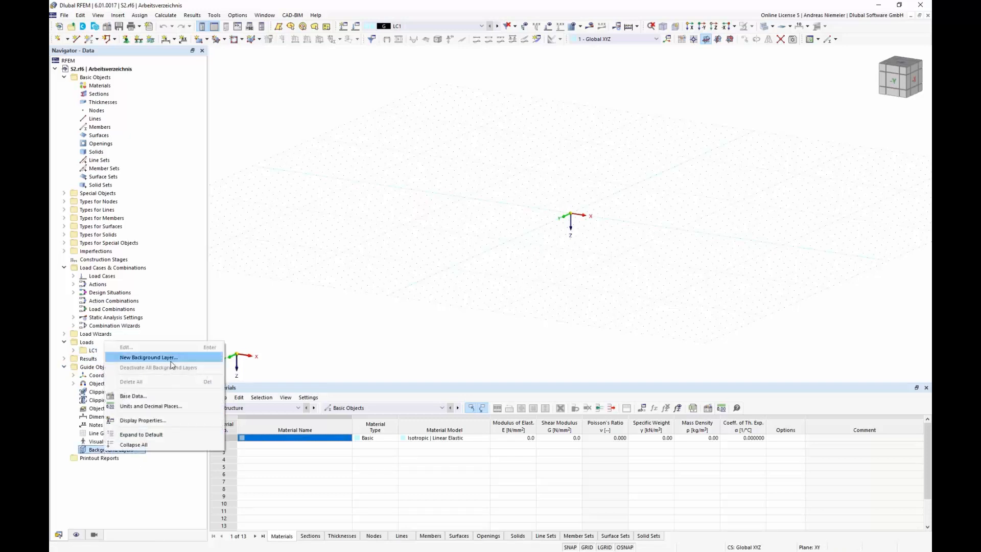
{"action": "left_click", "coordinate": [172, 360]}
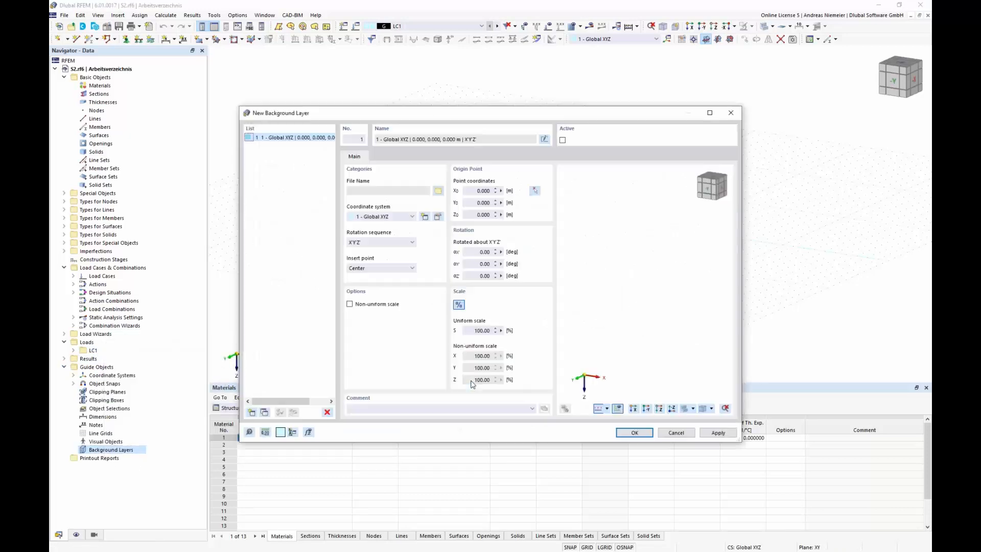
{"action": "left_click", "coordinate": [438, 191]}
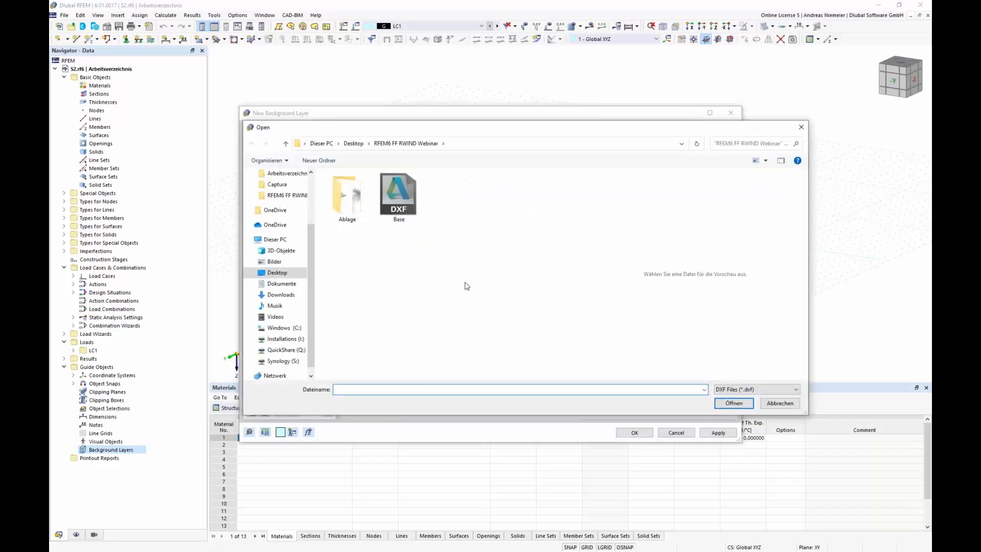
{"action": "left_click", "coordinate": [398, 197]}
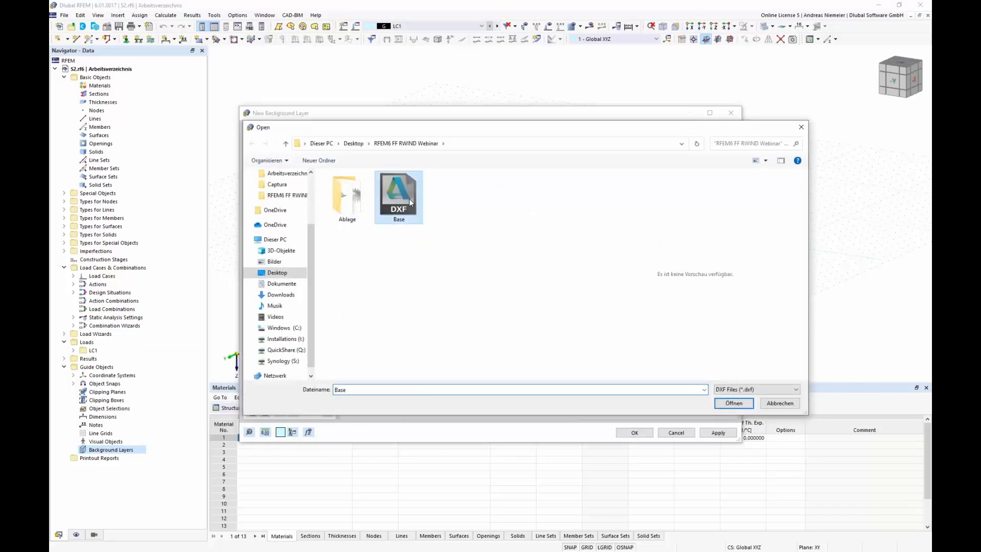
{"action": "left_click", "coordinate": [732, 404]}
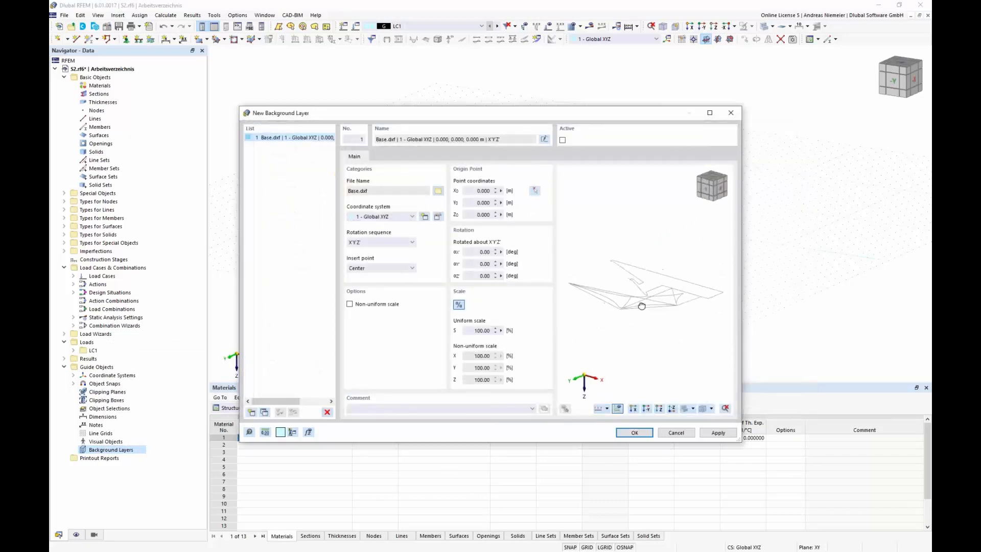
- Rotate the Base.dxf background layer 90° about X and 180° about Z, and accept the layer
{"action": "middle_click_drag", "start_coordinate": [642, 306], "coordinate": [616, 339], "text": "ctrl"}
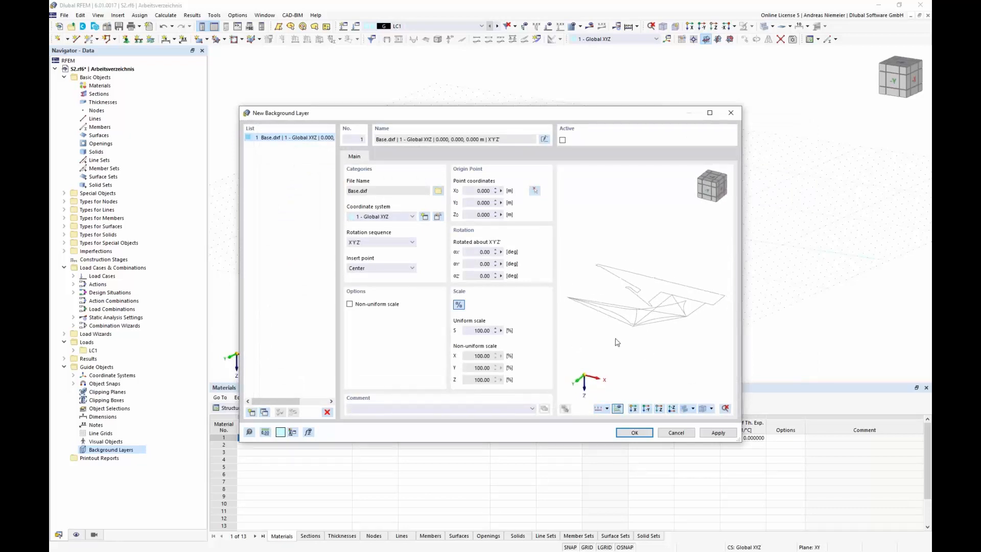
{"action": "double_click", "coordinate": [480, 252]}
{"action": "type", "text": "90"}
{"action": "key", "text": "Tab"}
{"action": "key", "text": "Tab"}
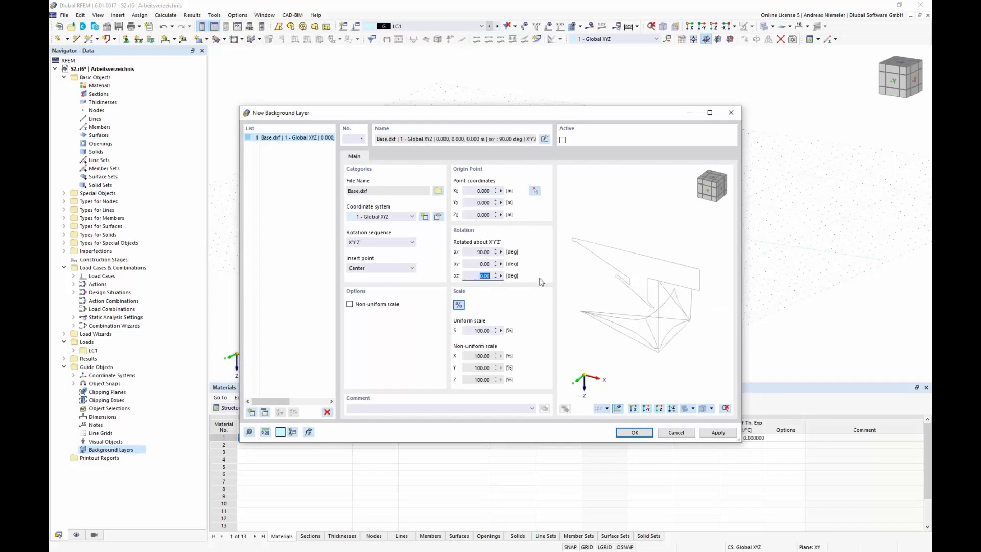
{"action": "type", "text": "180"}
{"action": "double_click", "coordinate": [483, 252]}
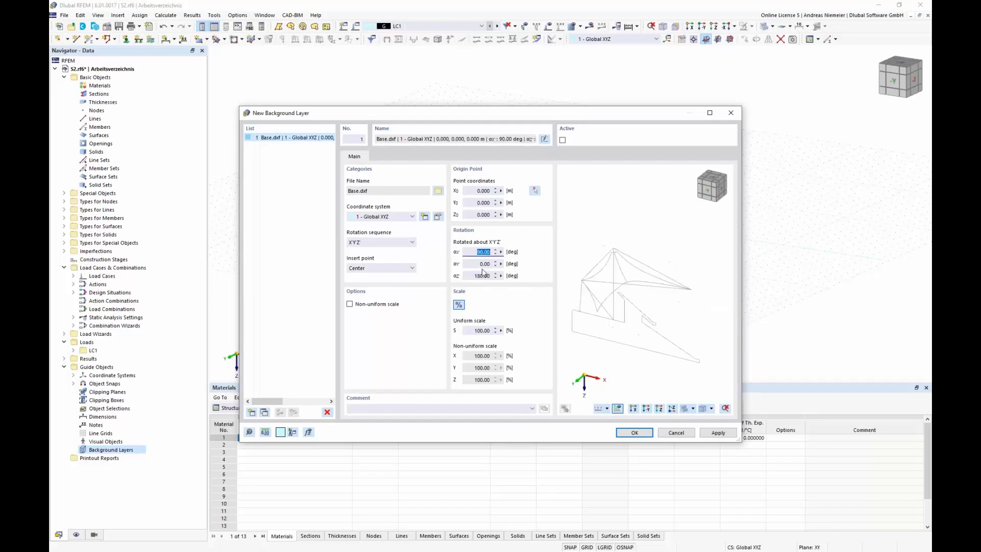
{"action": "left_click", "coordinate": [635, 432]}
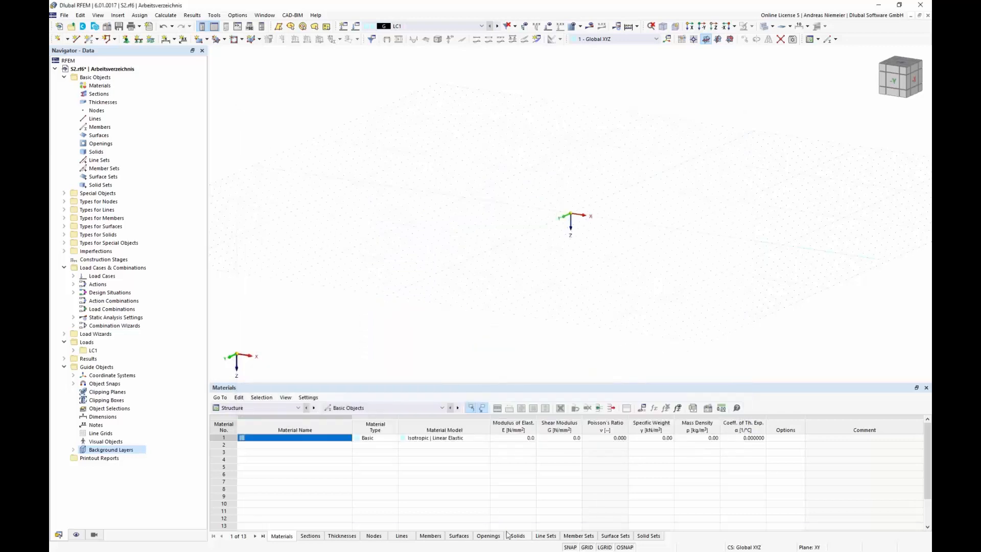
- Activate the Base.dxf background layer in the model
{"action": "left_click", "coordinate": [73, 450]}
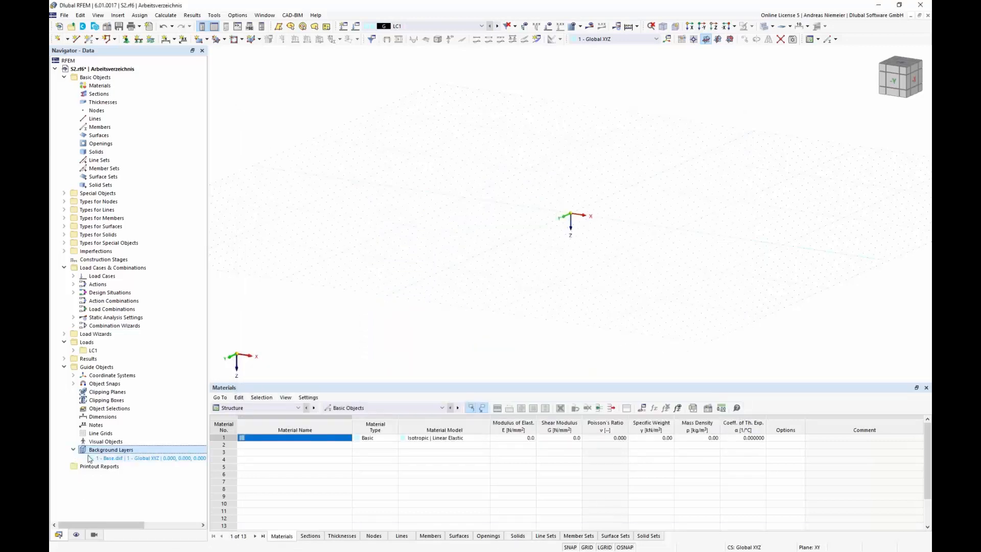
{"action": "right_click", "coordinate": [109, 459]}
{"action": "left_click", "coordinate": [138, 341]}
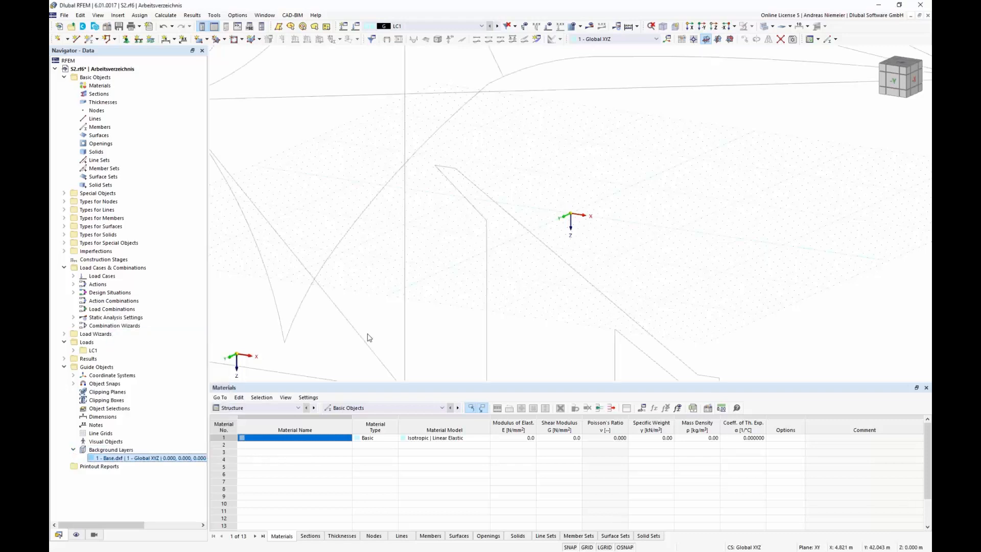
- Begin a new beam member and choose a parametric thin-walled circular hollow section for its start
{"action": "scroll", "coordinate": [457, 175], "scroll_direction": "down", "scroll_amount": 1}
{"action": "scroll", "coordinate": [458, 175], "scroll_direction": "down", "scroll_amount": 8}
{"action": "middle_click_drag", "start_coordinate": [458, 179], "coordinate": [506, 333], "text": "ctrl"}
{"action": "scroll", "coordinate": [449, 226], "scroll_direction": "up", "scroll_amount": 5}
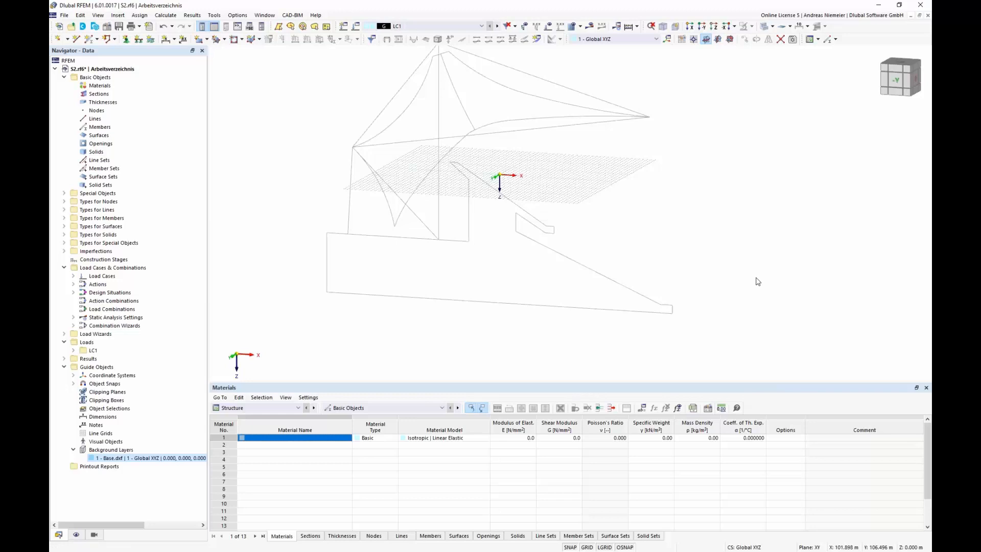
{"action": "scroll", "coordinate": [452, 342], "scroll_direction": "down", "scroll_amount": 2}
{"action": "scroll", "coordinate": [440, 270], "scroll_direction": "up", "scroll_amount": 2}
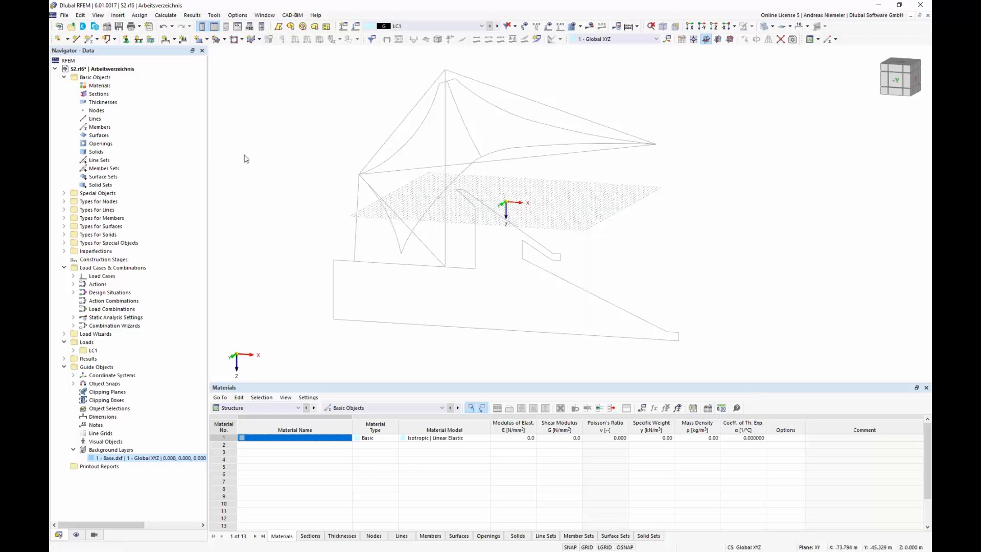
{"action": "left_click", "coordinate": [92, 43]}
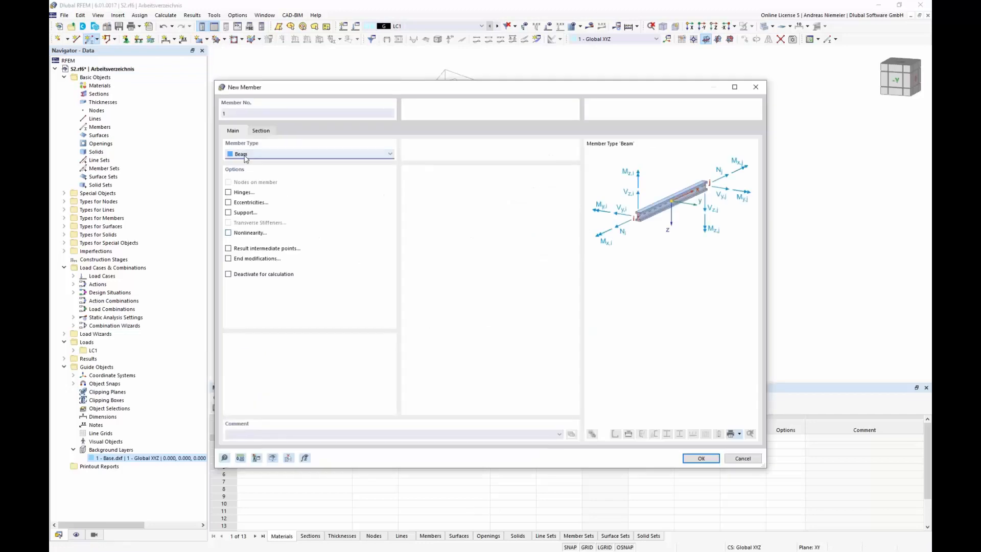
{"action": "left_click", "coordinate": [259, 131]}
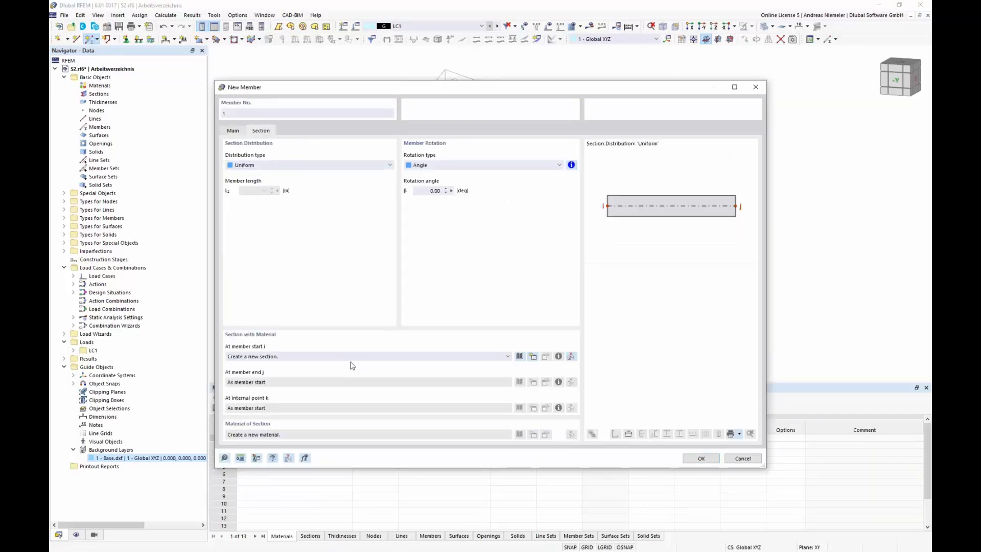
{"action": "left_click", "coordinate": [520, 356]}
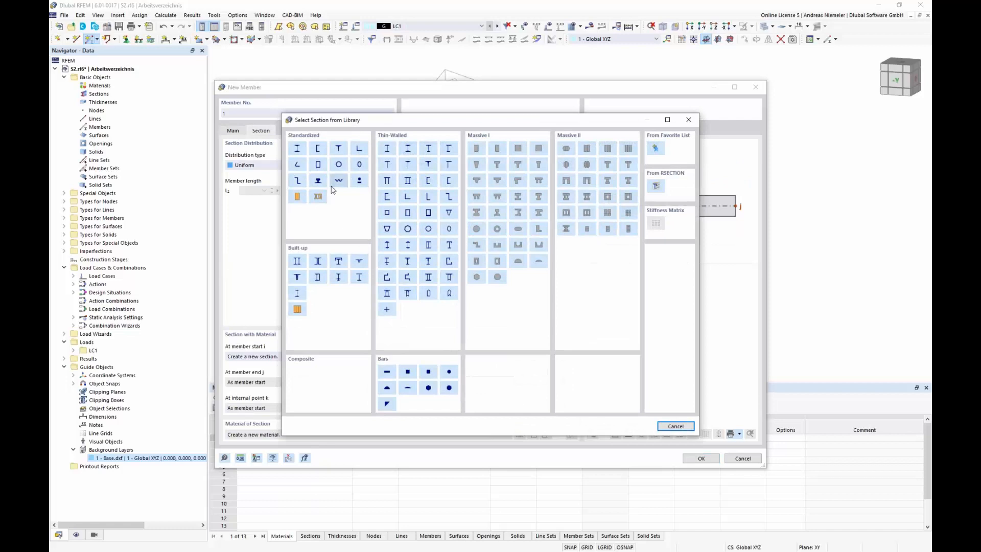
{"action": "left_click", "coordinate": [433, 229]}
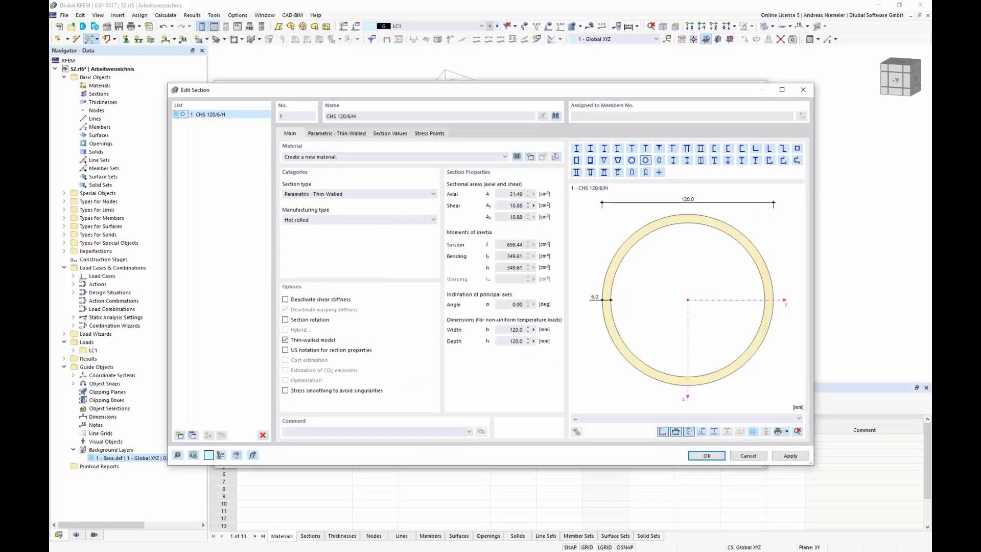
- Set the circular hollow section's diameter d to 1000 mm and wall thickness t to 10 mm
{"action": "left_click", "coordinate": [353, 133]}
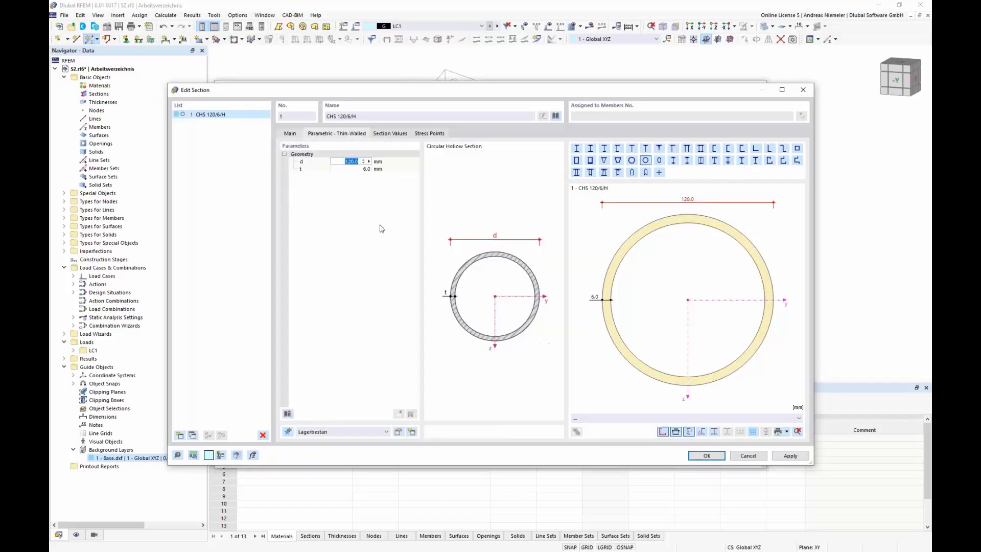
{"action": "type", "text": "1"}
{"action": "key", "text": "Tab"}
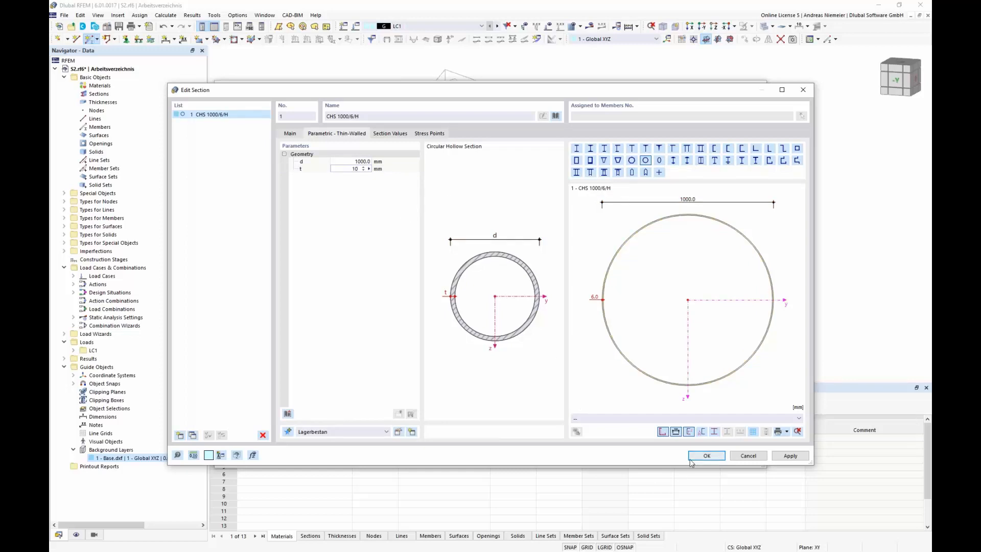
- Filter the material library for the section to steel according to EN 1993-1-1:2005-05
{"action": "left_click", "coordinate": [290, 133]}
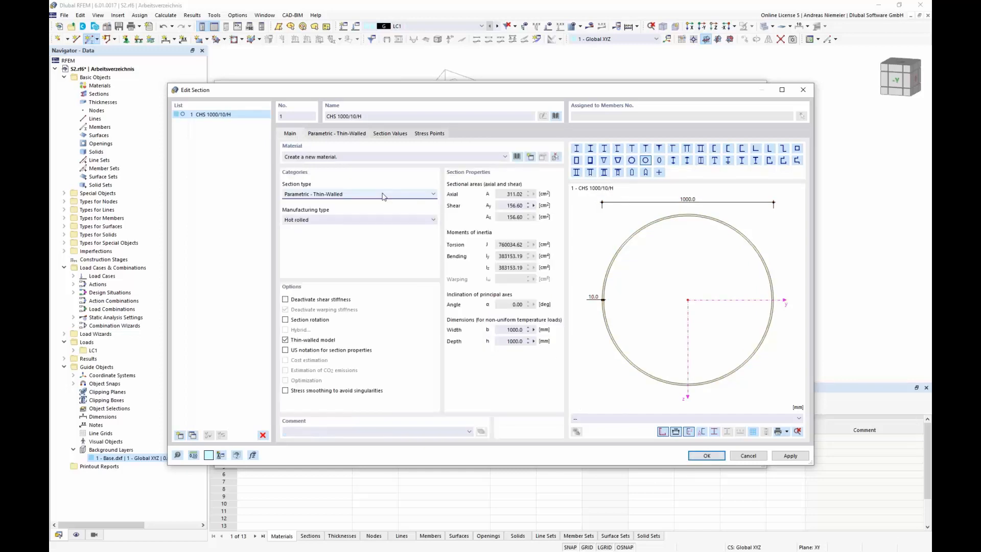
{"action": "left_click", "coordinate": [517, 157]}
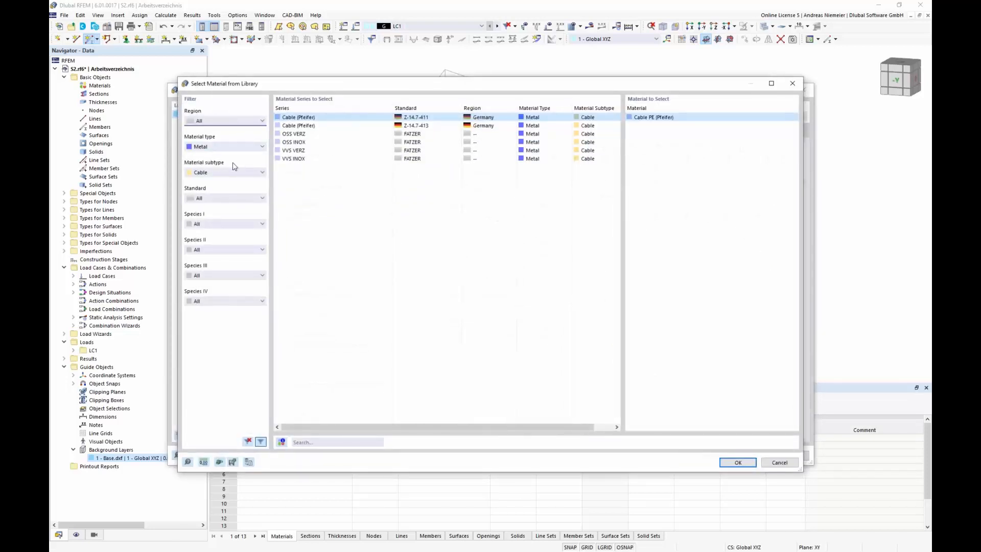
{"action": "left_click", "coordinate": [227, 147]}
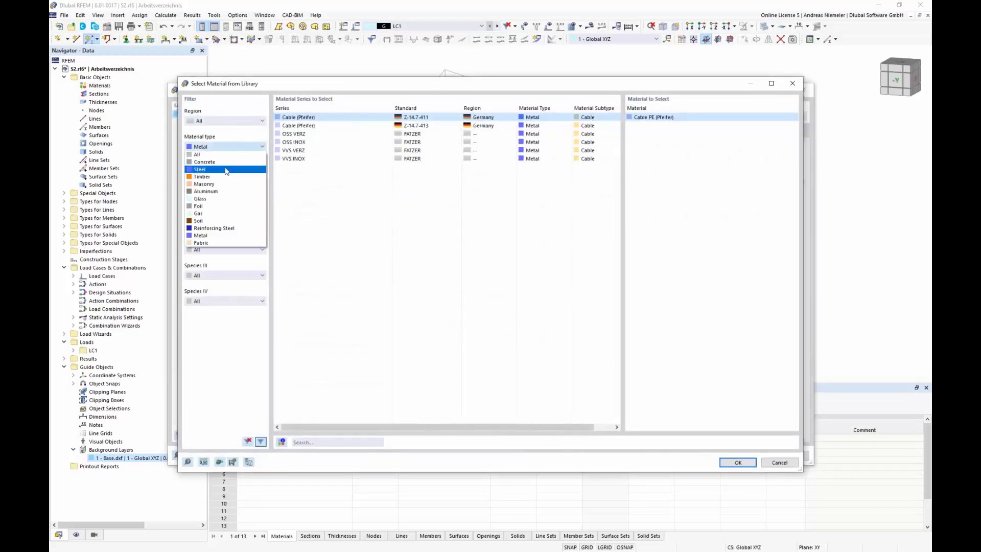
{"action": "left_click", "coordinate": [227, 171]}
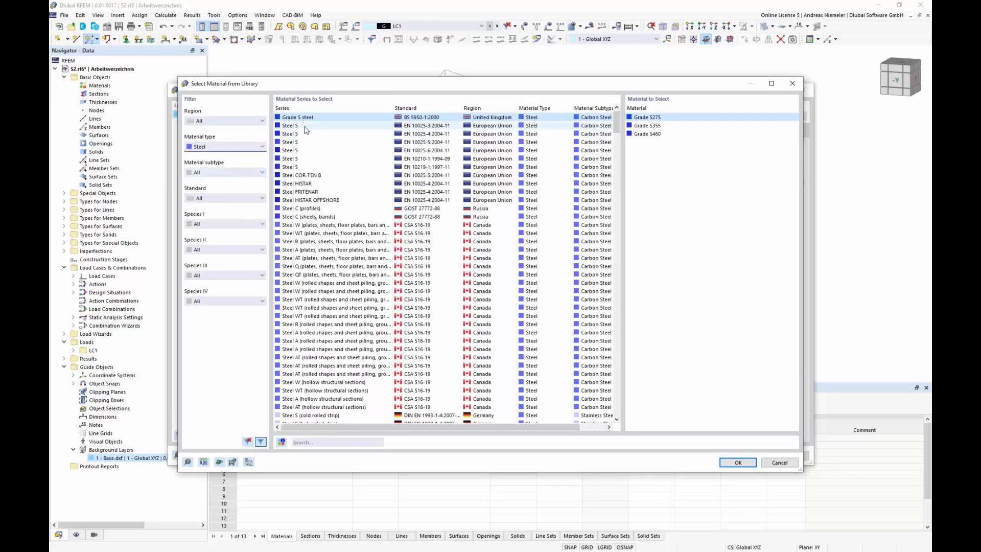
{"action": "left_click", "coordinate": [224, 172]}
{"action": "left_click", "coordinate": [224, 172]}
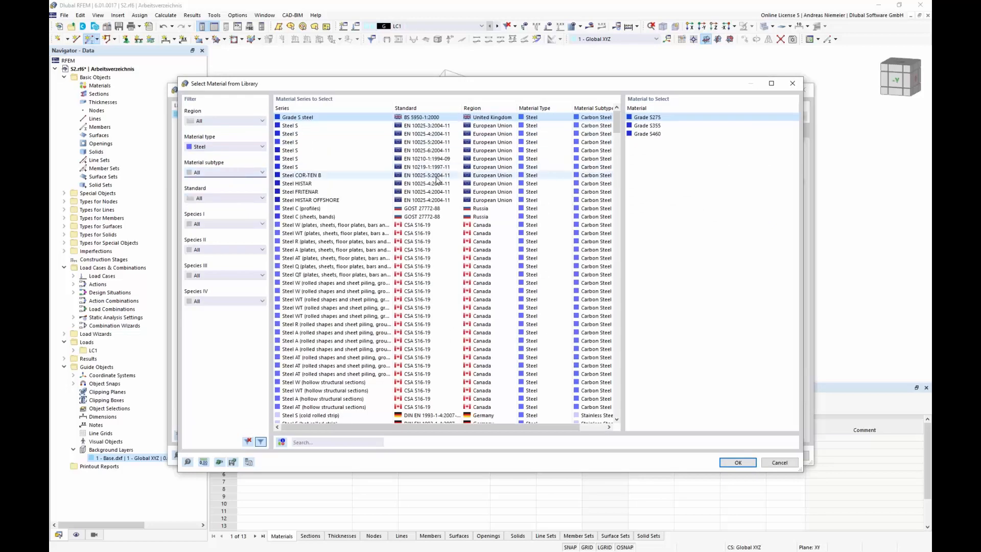
{"action": "scroll", "coordinate": [437, 178], "scroll_direction": "down", "scroll_amount": 9}
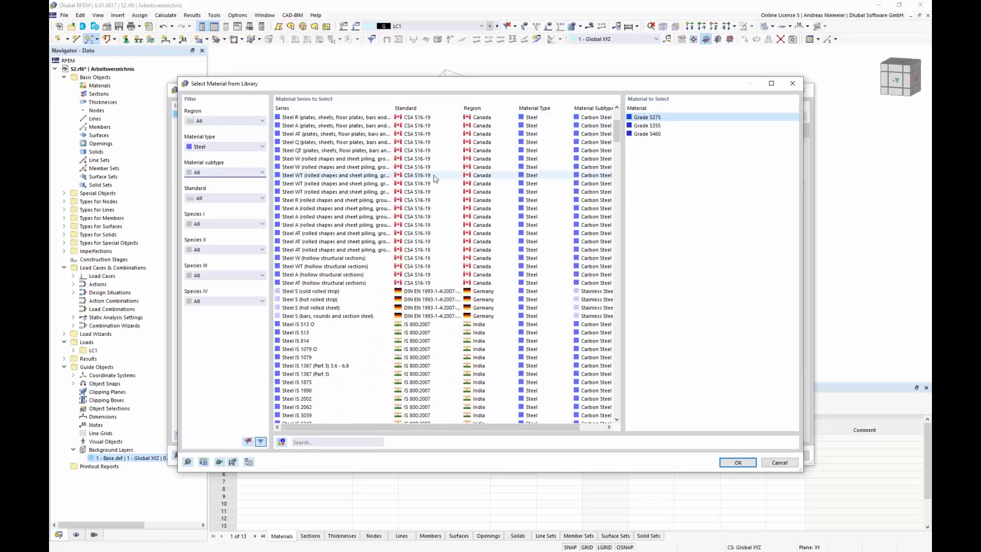
{"action": "left_click", "coordinate": [223, 199]}
{"action": "scroll", "coordinate": [232, 306], "scroll_direction": "down", "scroll_amount": 8}
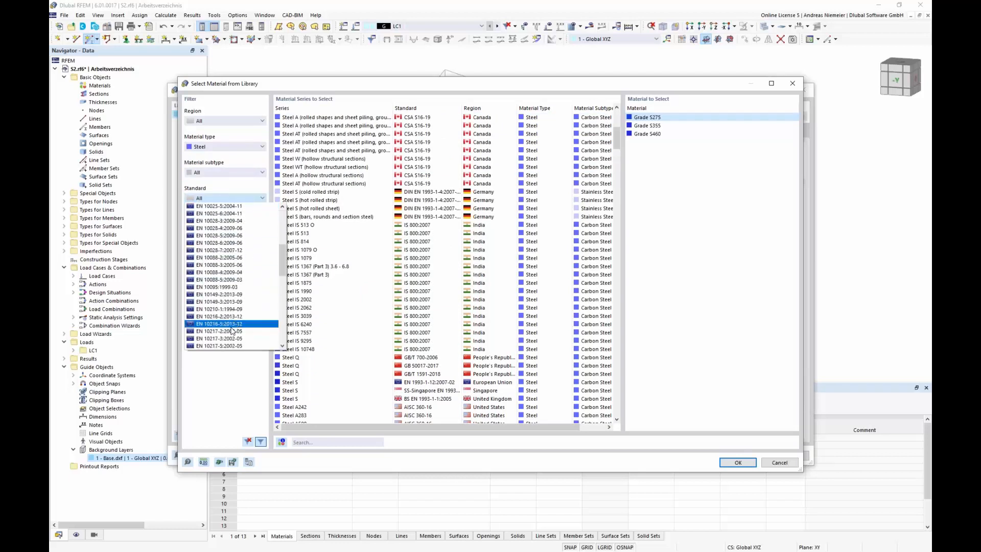
{"action": "scroll", "coordinate": [232, 331], "scroll_direction": "down", "scroll_amount": 4}
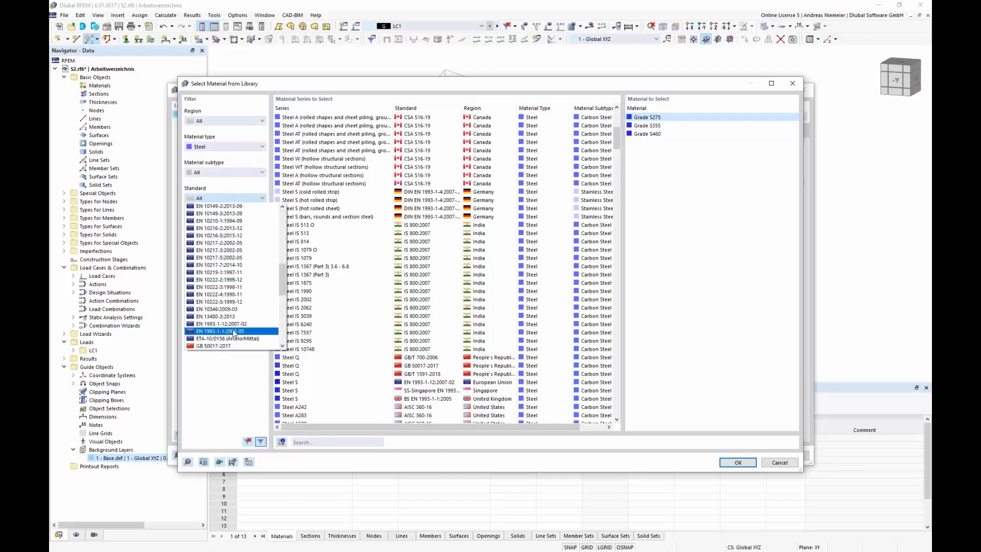
{"action": "left_click", "coordinate": [234, 332]}
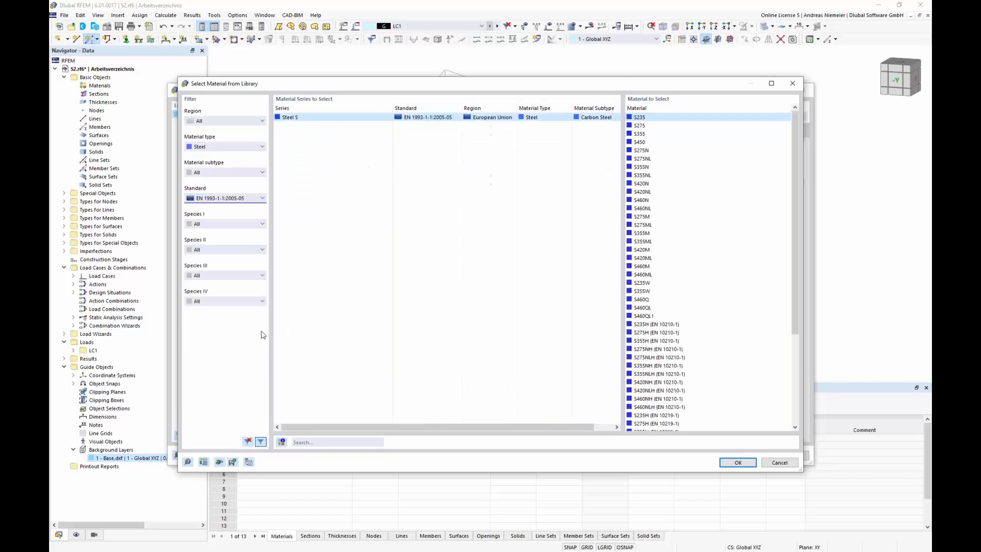
- Assign material S355 to the 1000 mm hollow section and accept the section definition
{"action": "left_click", "coordinate": [648, 133]}
{"action": "left_click", "coordinate": [737, 465]}
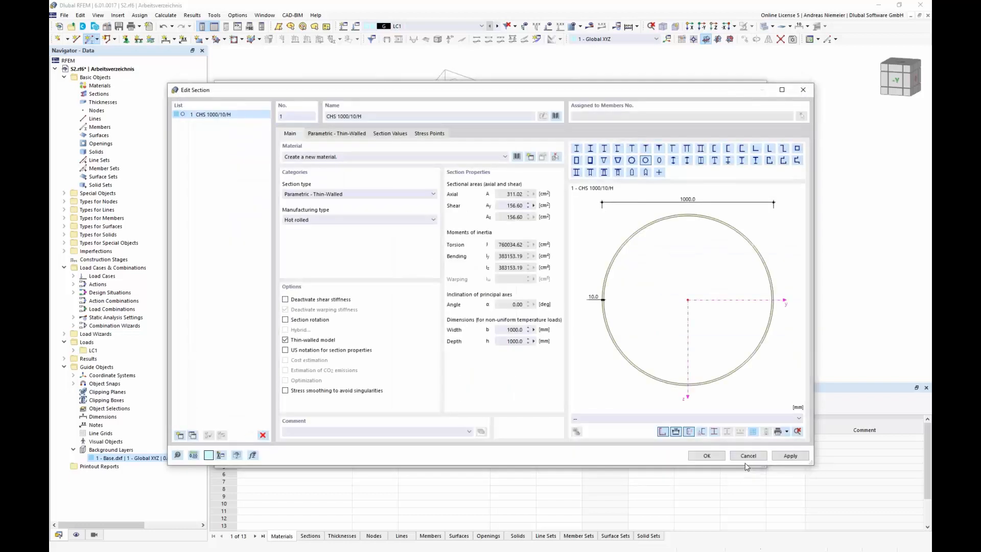
{"action": "key", "text": "Return"}
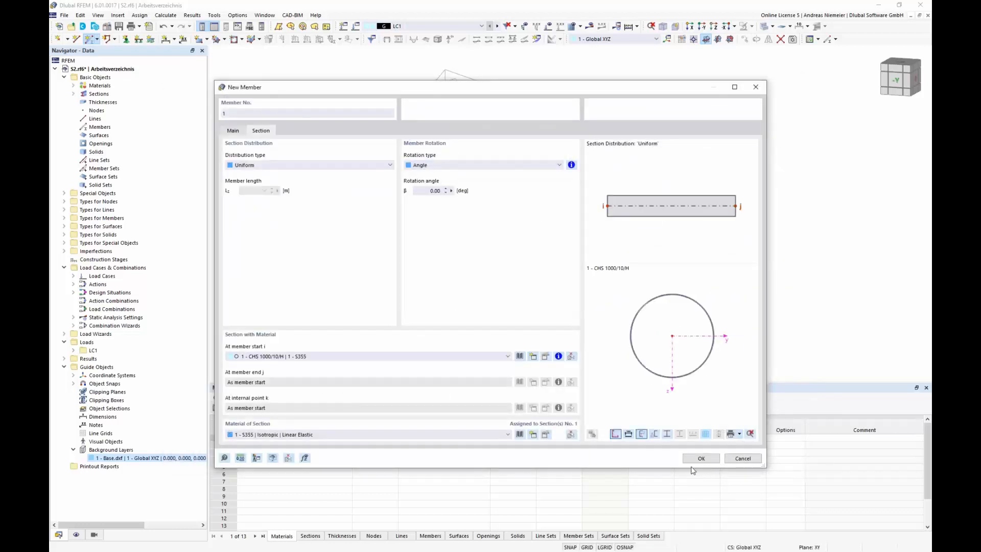
- Draw the vertical mast member, about 49 m long, along the background line from its base point to the peak
{"action": "left_click", "coordinate": [696, 459]}
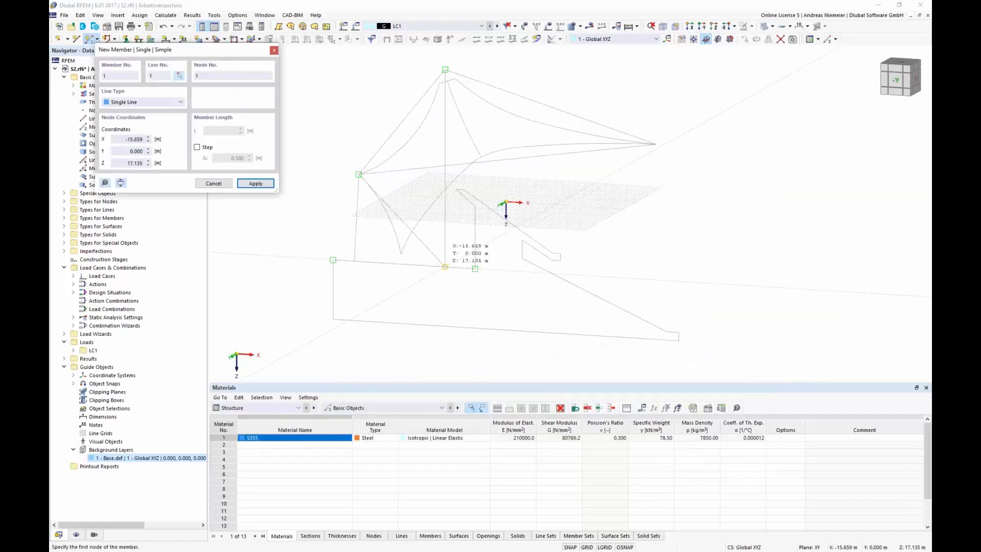
{"action": "left_click", "coordinate": [446, 263]}
{"action": "left_click", "coordinate": [445, 70]}
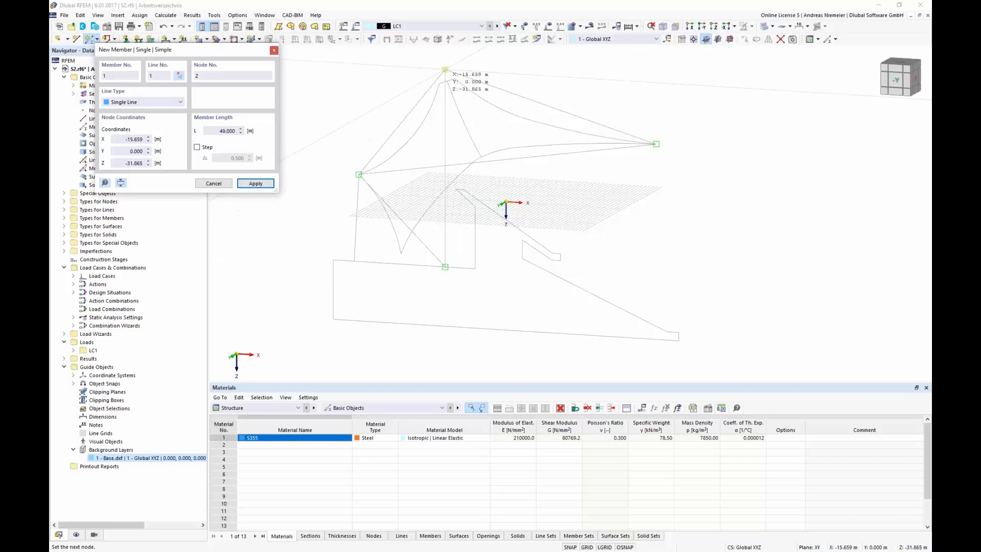
{"action": "key", "text": "Escape"}
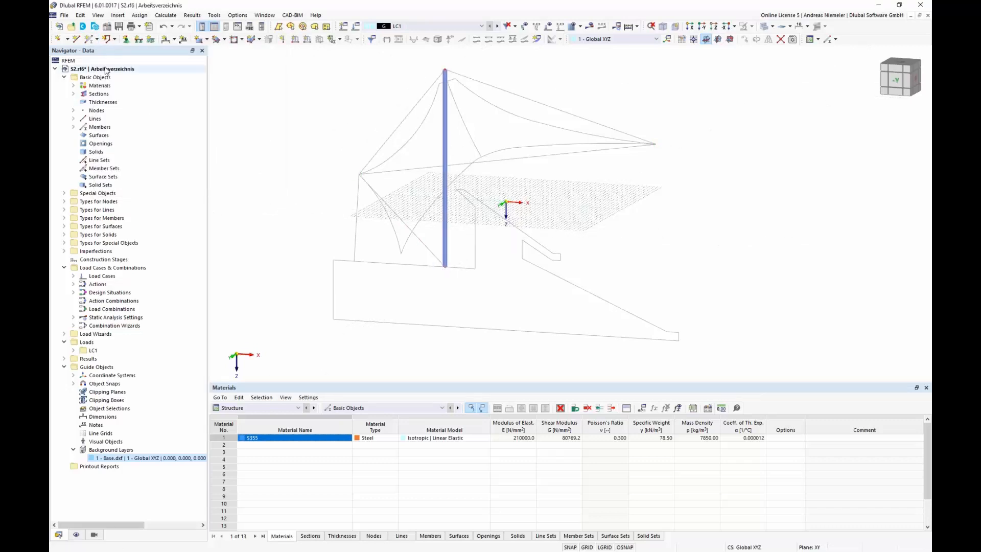
- Begin a second beam member with hinges enabled and choose a new thin-walled circular hollow section for it
{"action": "left_click", "coordinate": [90, 39]}
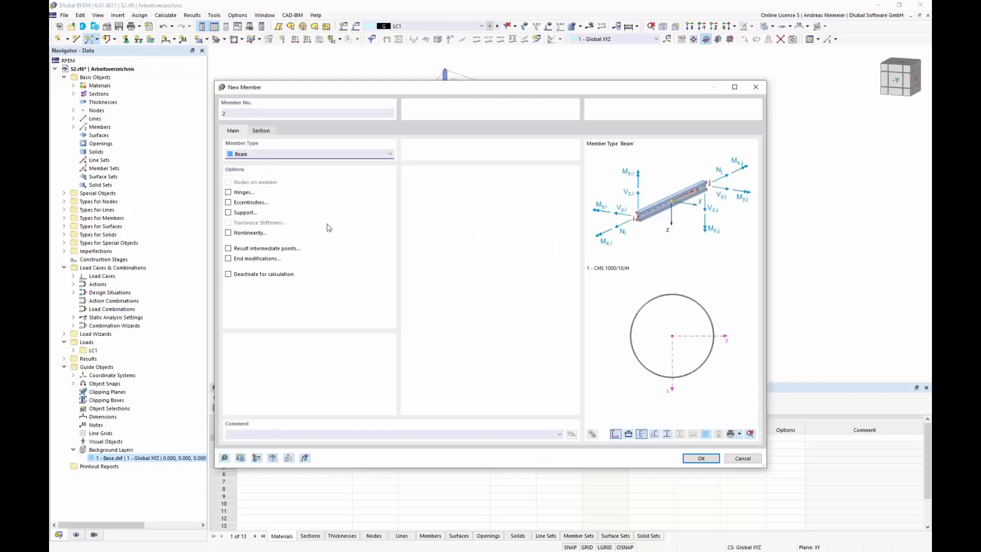
{"action": "left_click", "coordinate": [229, 192]}
{"action": "left_click", "coordinate": [261, 130]}
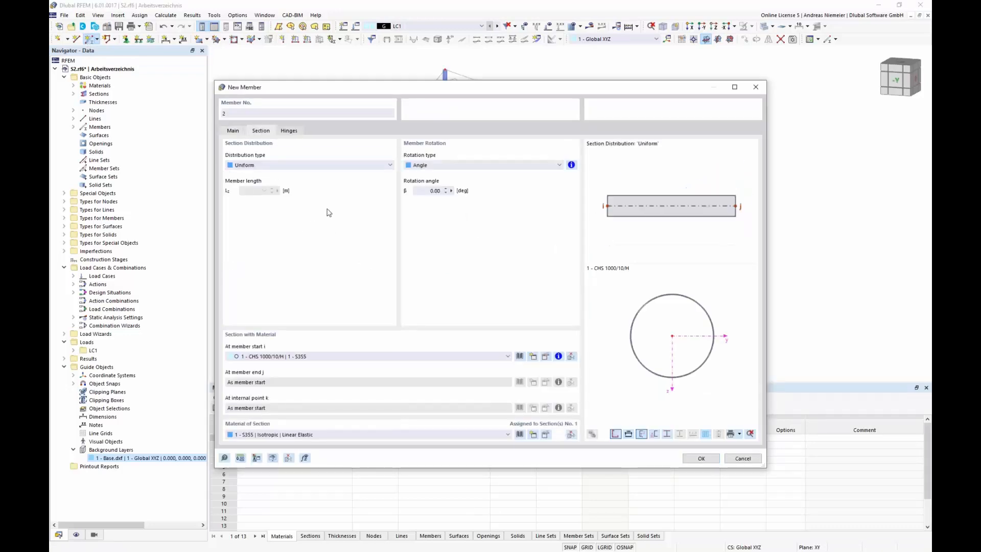
{"action": "left_click", "coordinate": [520, 382]}
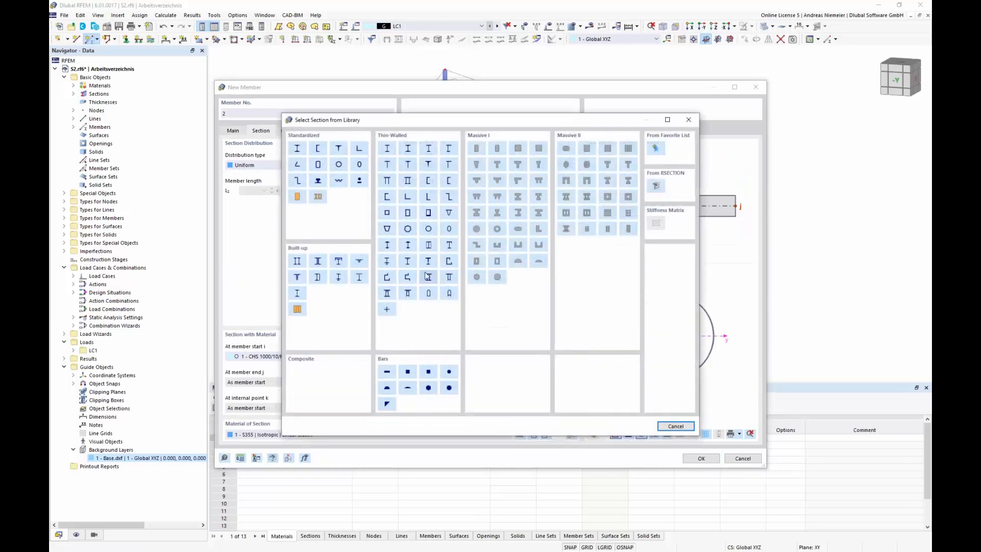
{"action": "key", "text": "Escape"}
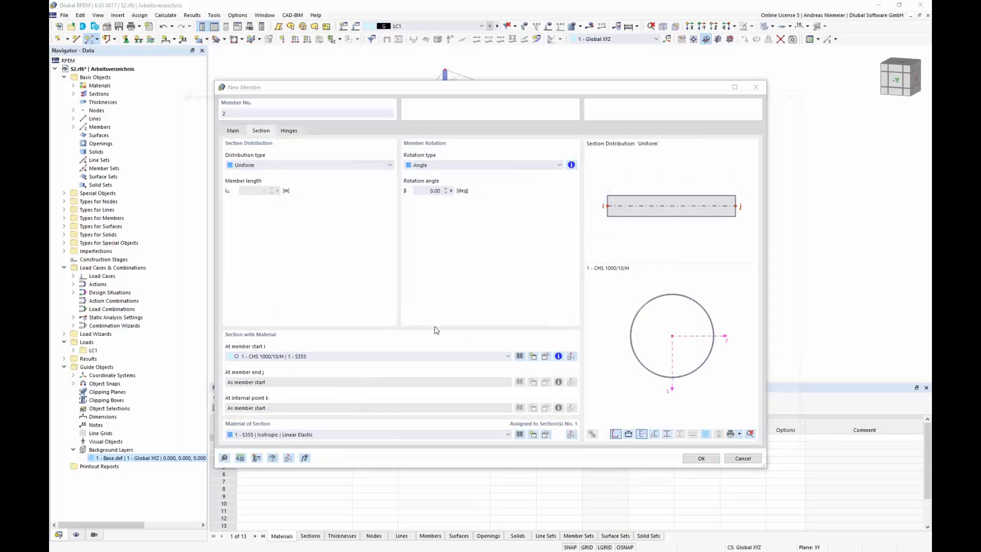
- Set the second hollow section's diameter to 600 mm and wall thickness to 10 mm, and accept the section
{"action": "left_click", "coordinate": [338, 135]}
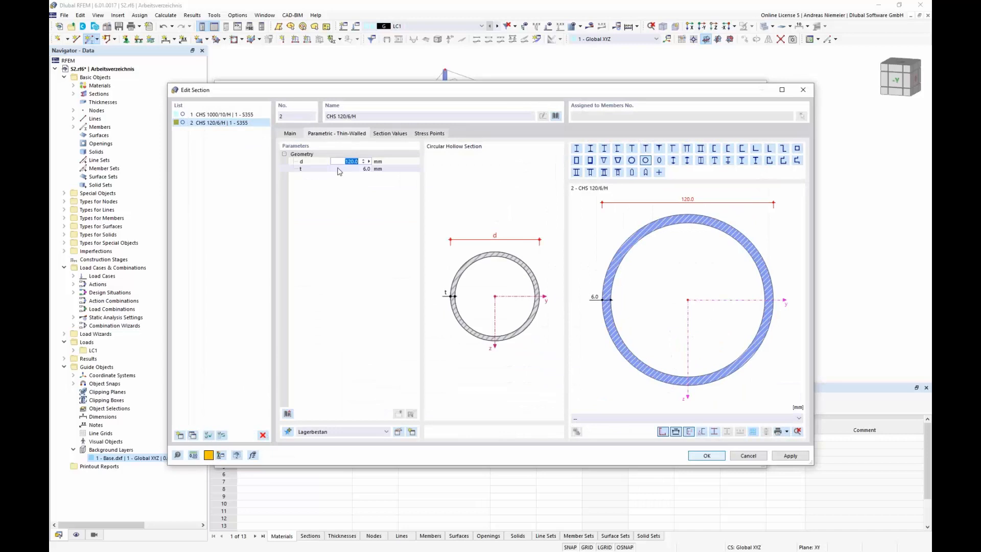
{"action": "left_click", "coordinate": [366, 169]}
{"action": "type", "text": "10"}
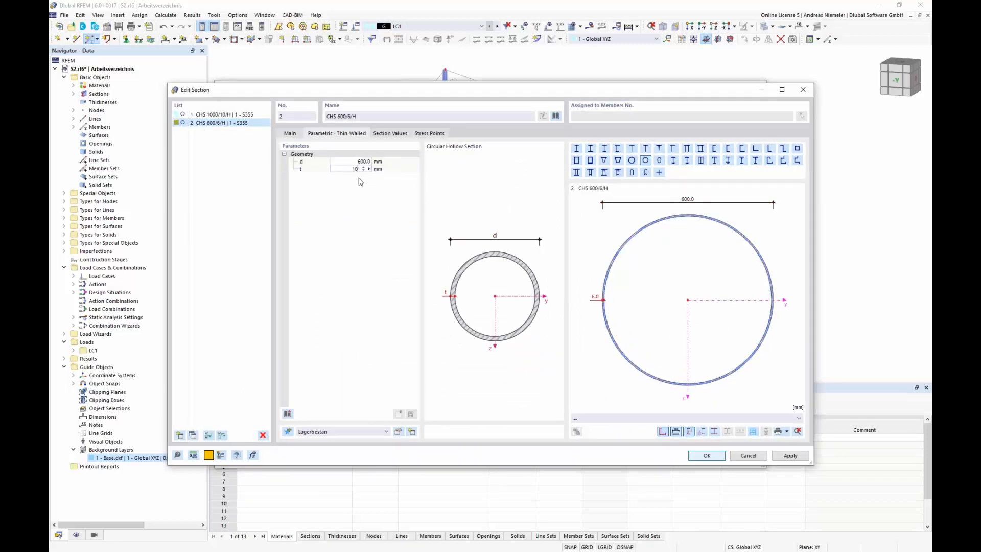
{"action": "left_click", "coordinate": [366, 204]}
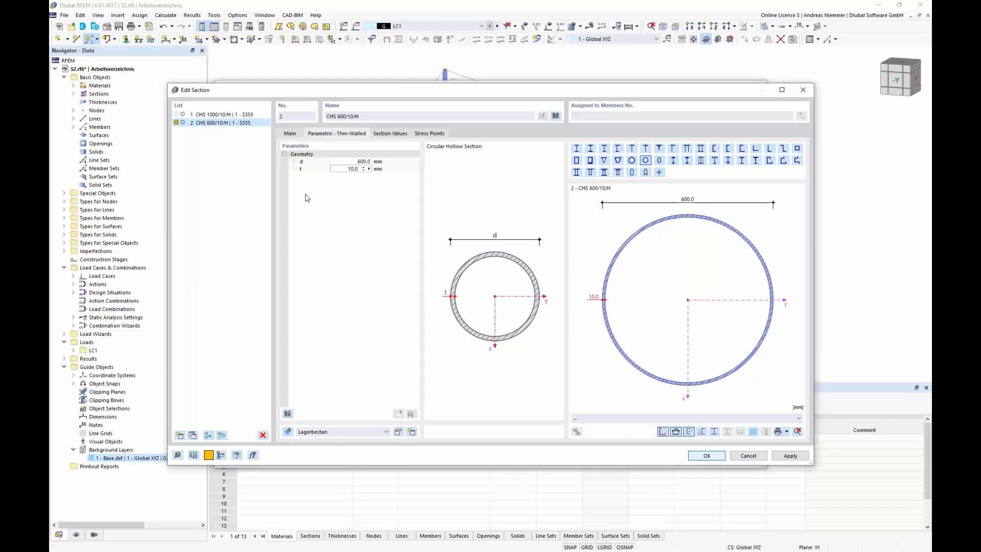
{"action": "left_click", "coordinate": [705, 457]}
- Create a member hinge at the member start i that releases the rotations φy and φz in the local xyz system
{"action": "left_click", "coordinate": [290, 131]}
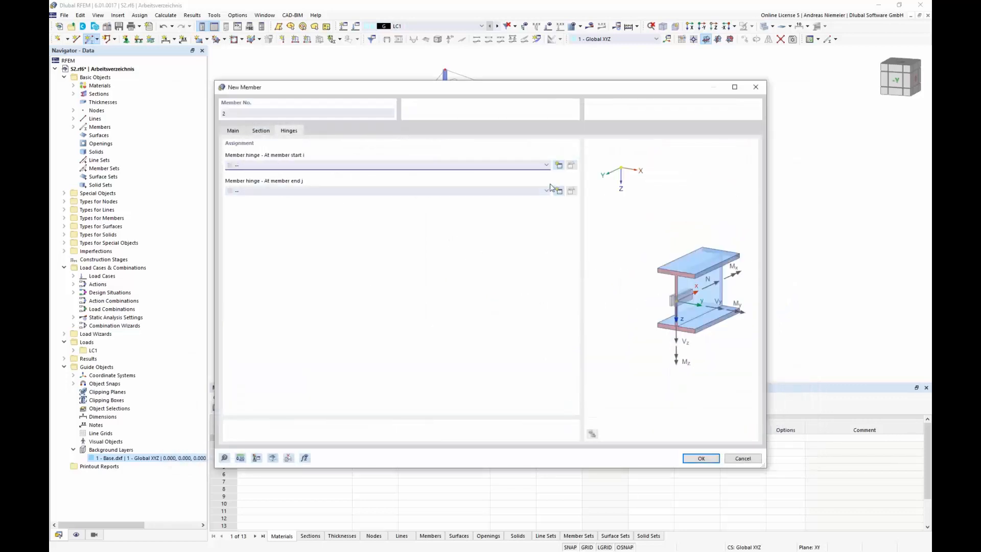
{"action": "left_click", "coordinate": [559, 166]}
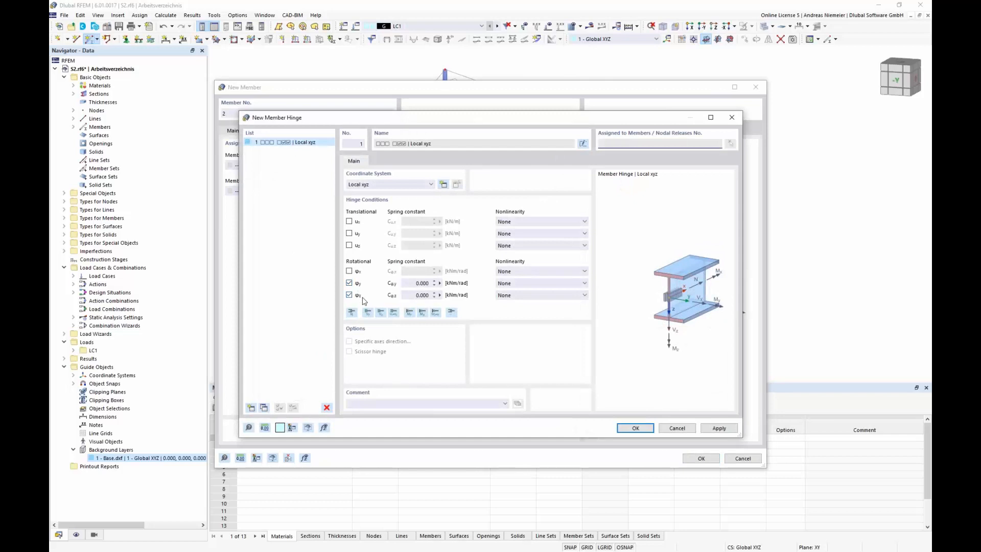
{"action": "left_click", "coordinate": [636, 429]}
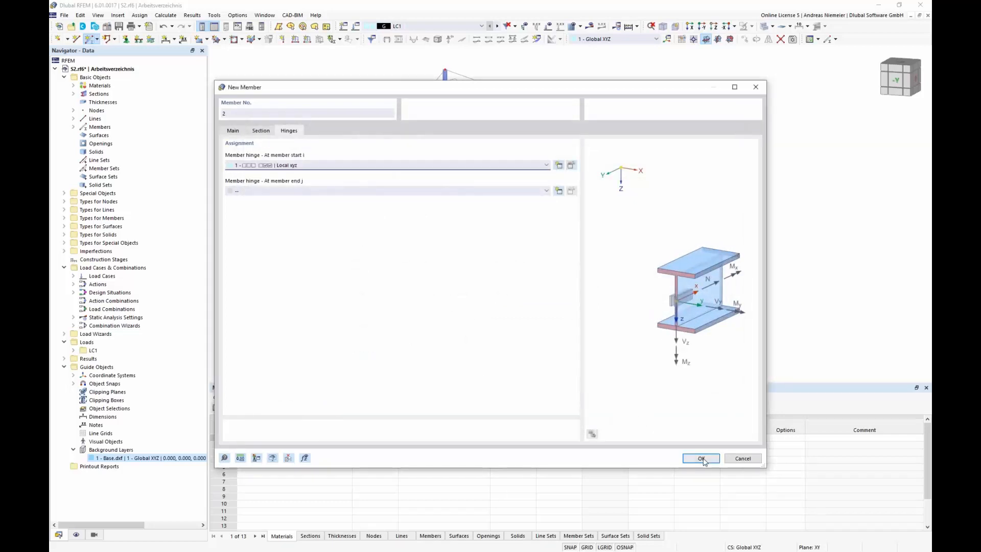
- Draw the inclined strut member from the mast base to the outer low corner of the membrane outline
{"action": "left_click", "coordinate": [700, 457]}
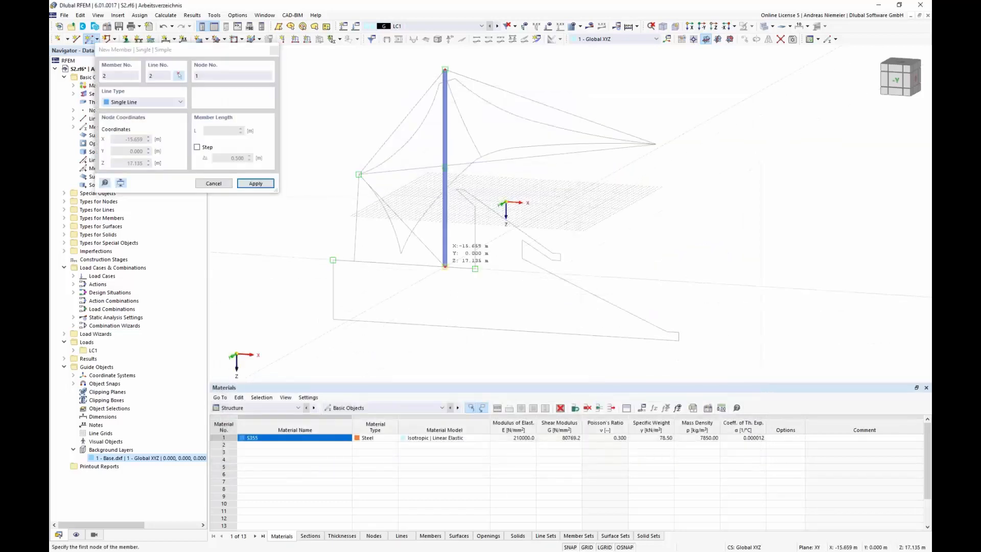
{"action": "left_click", "coordinate": [381, 167]}
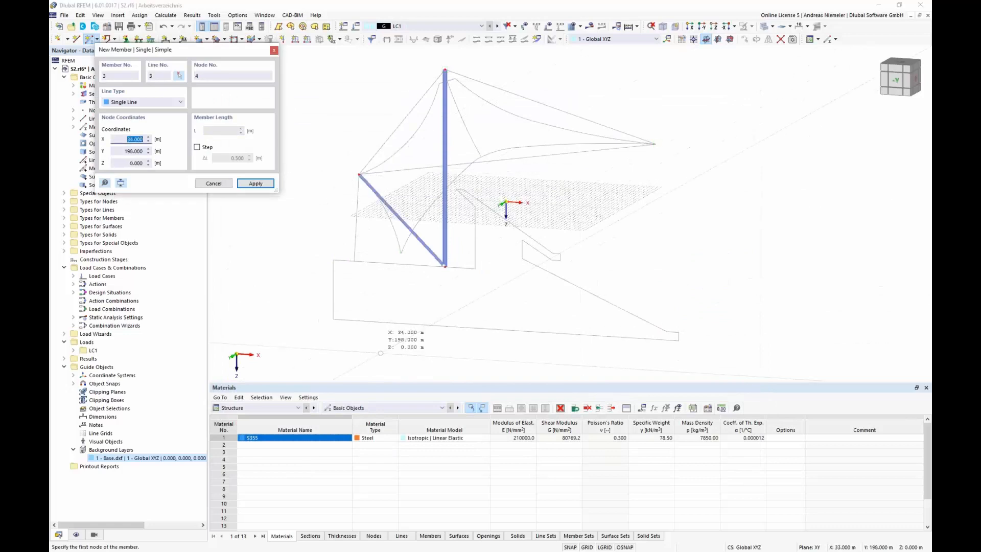
{"action": "key", "text": "Escape"}
{"action": "mouse_move", "coordinate": [535, 274]}
{"action": "middle_mouse_down", "text": "ctrl"}
{"action": "mouse_move", "coordinate": [382, 278]}
{"action": "mouse_move", "coordinate": [526, 278]}
{"action": "middle_mouse_up", "text": "ctrl"}
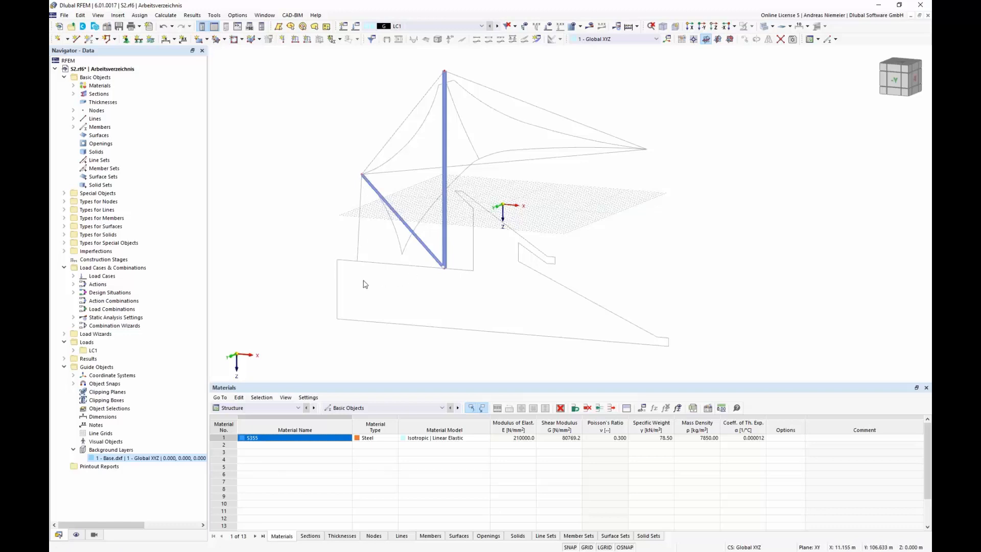
- Copy the node at the strut's outer end by 144 m in the global X direction
{"action": "middle_click_drag", "start_coordinate": [593, 261], "coordinate": [510, 224], "text": "ctrl"}
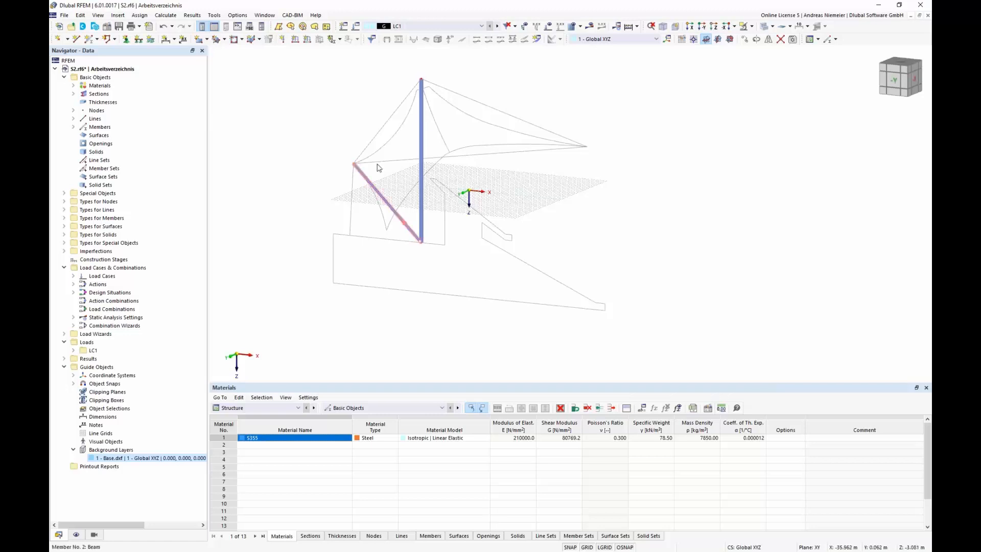
{"action": "left_click", "coordinate": [745, 39]}
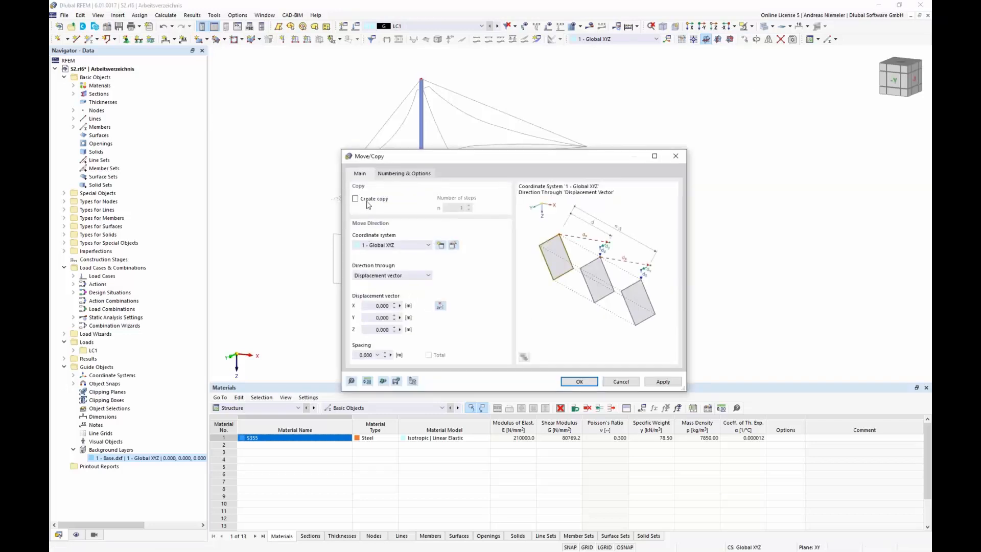
{"action": "left_click", "coordinate": [367, 201]}
{"action": "left_click", "coordinate": [374, 305]}
{"action": "type", "text": "144"}
{"action": "left_click", "coordinate": [580, 381]}
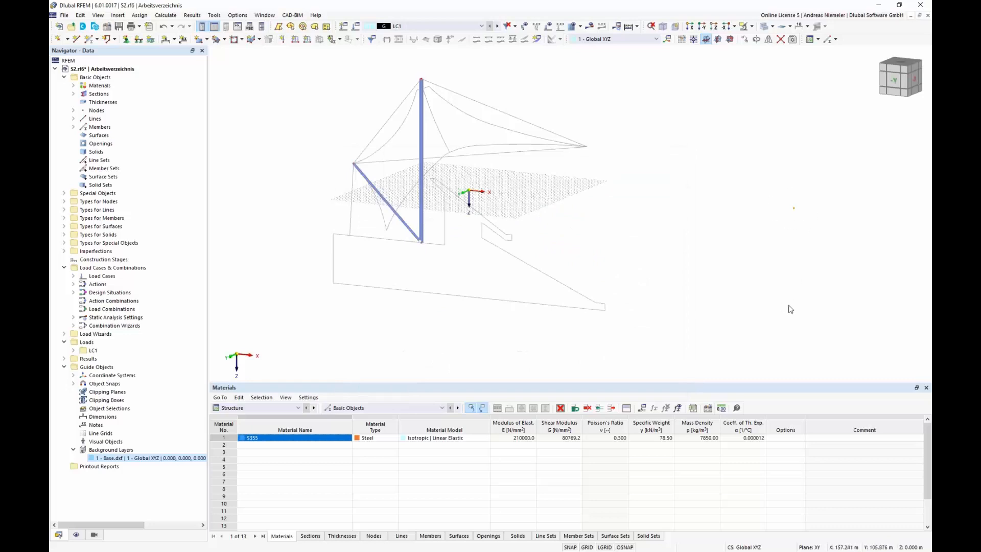
- Place nodes at the two lower end points of the background outline near the base and at the membrane's far tip
{"action": "left_click", "coordinate": [59, 43]}
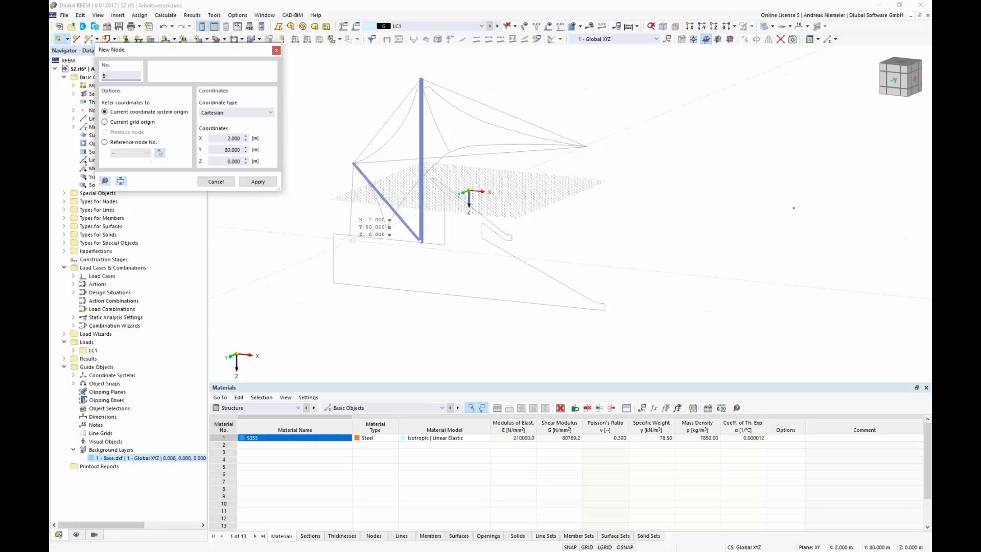
{"action": "left_click", "coordinate": [350, 237]}
{"action": "left_click", "coordinate": [387, 231]}
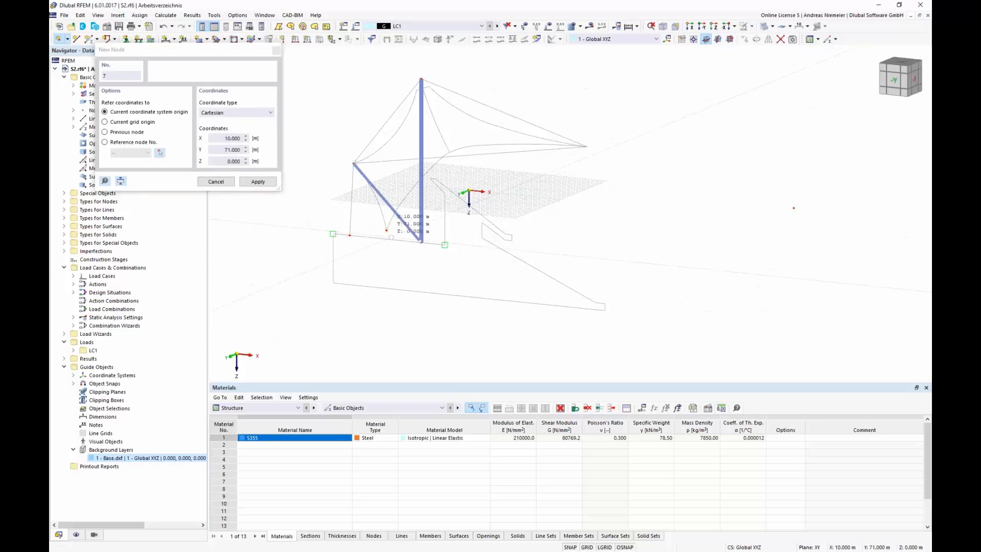
{"action": "key", "text": "Escape"}
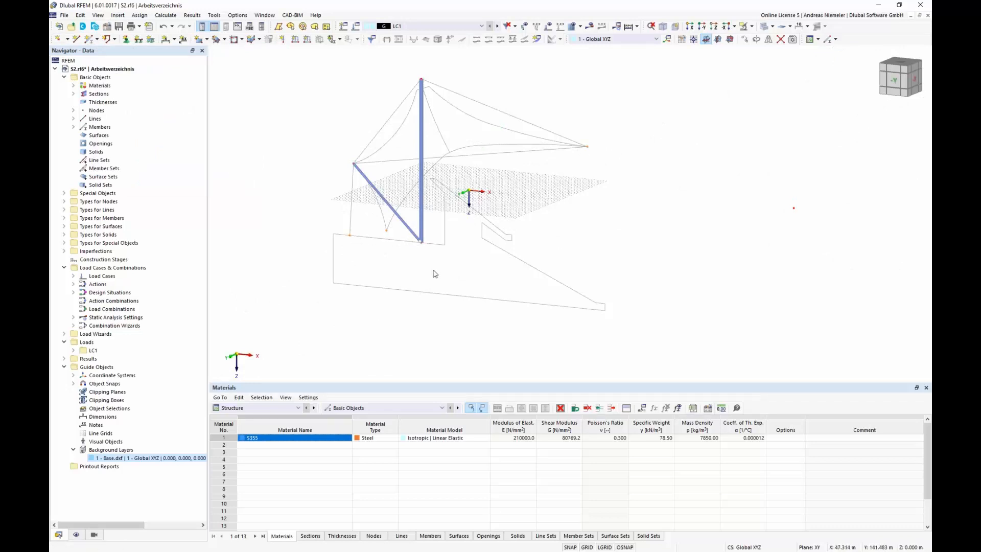
- Create copies of the three placed nodes rotated by 7.5° about the Z axis through the far copied node, once in each direction
{"action": "left_click", "coordinate": [757, 39]}
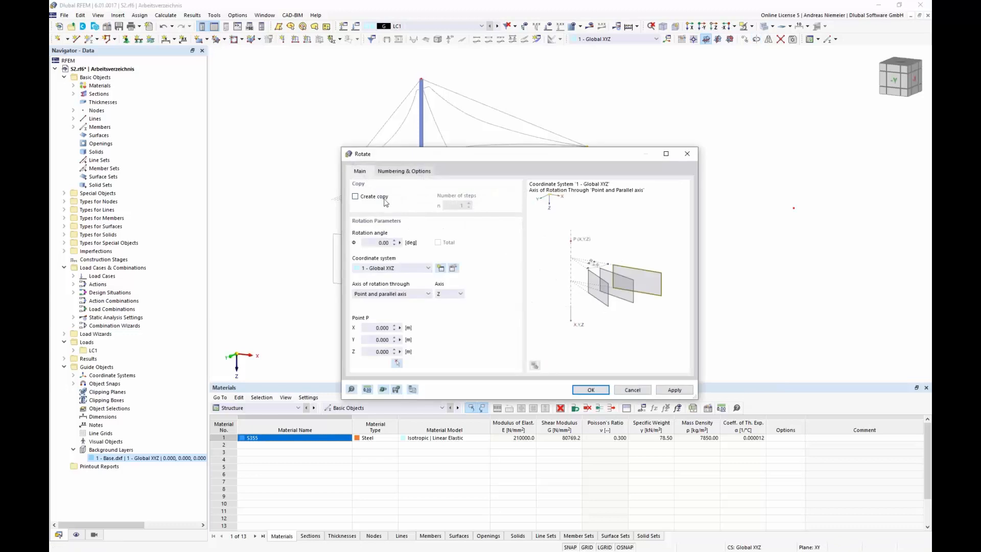
{"action": "left_click", "coordinate": [385, 199]}
{"action": "left_click", "coordinate": [376, 243]}
{"action": "type", "text": "7,5"}
{"action": "left_click", "coordinate": [397, 362]}
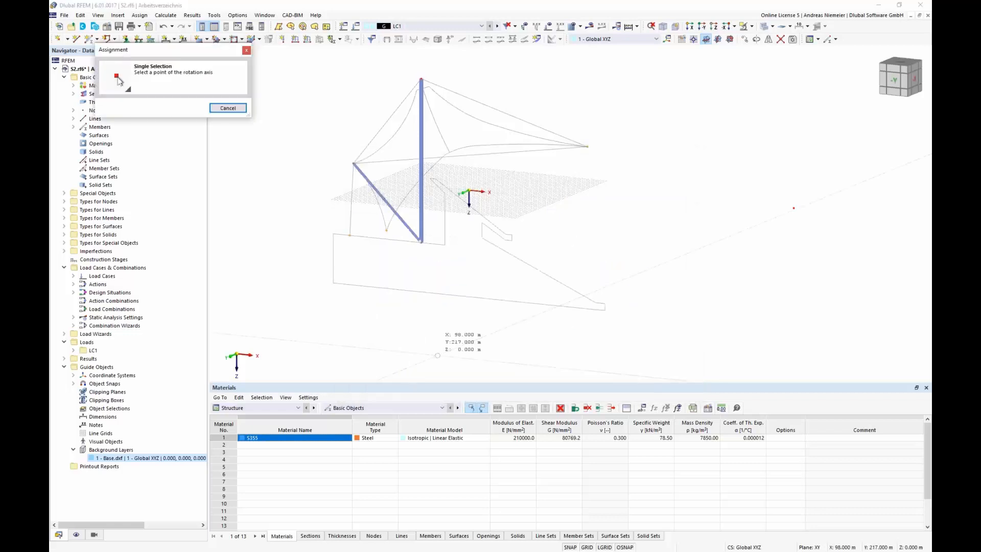
{"action": "left_click", "coordinate": [794, 208]}
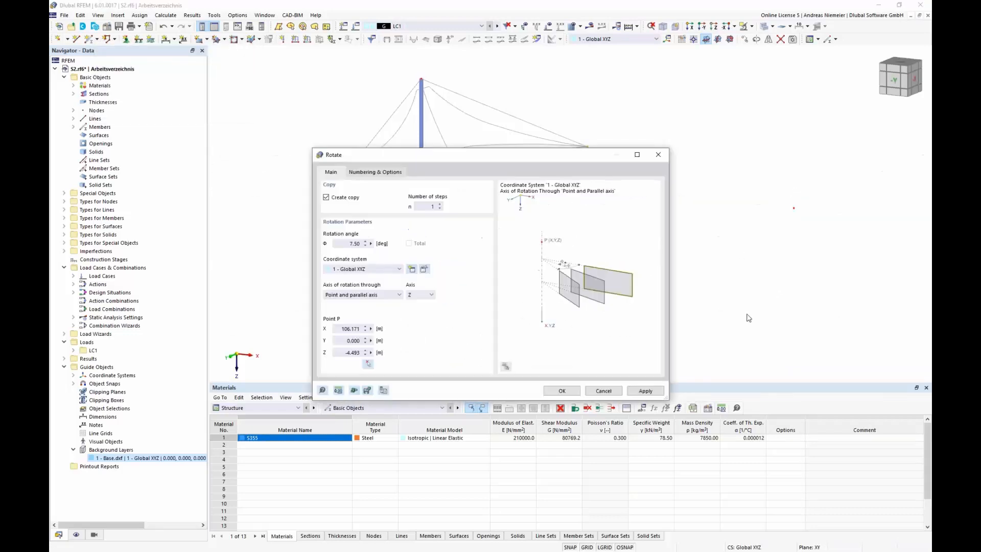
{"action": "left_click", "coordinate": [645, 391]}
{"action": "double_click", "coordinate": [349, 244]}
{"action": "key", "text": "BackSpace"}
{"action": "left_click", "coordinate": [570, 392]}
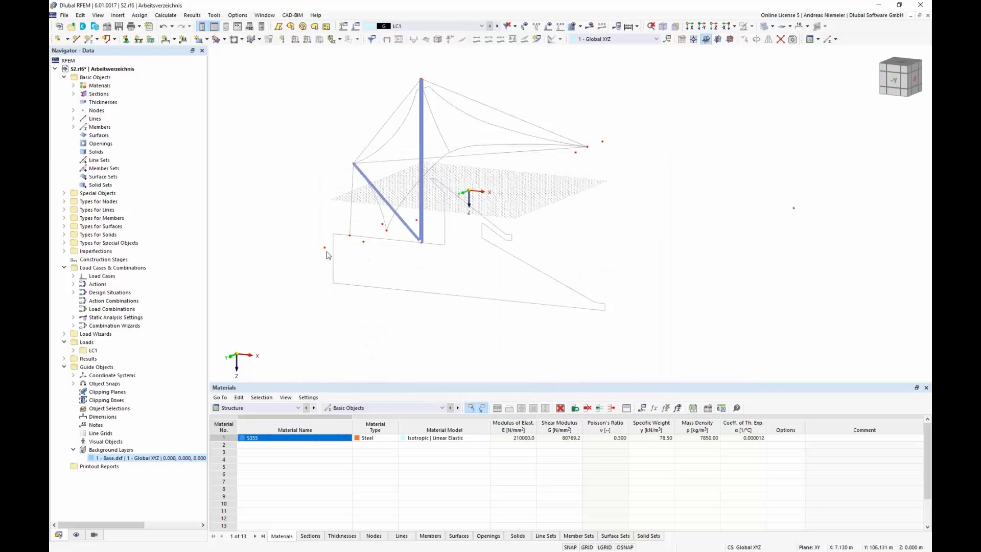
- Delete the three original nodes lying in the central plane, keeping their rotated copies on both sides
{"action": "left_click", "coordinate": [900, 64]}
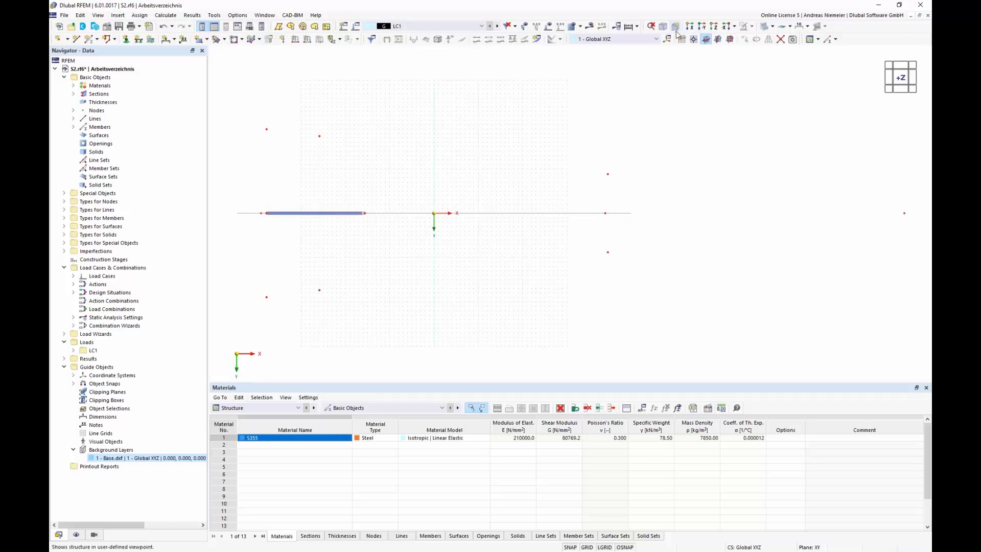
{"action": "middle_click_drag", "start_coordinate": [621, 82], "coordinate": [344, 289], "text": "ctrl"}
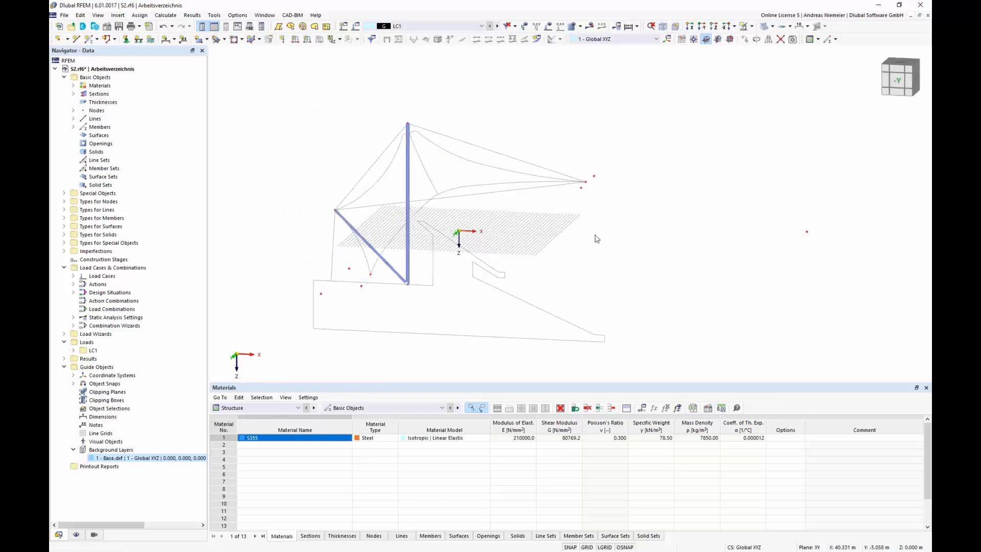
{"action": "scroll", "coordinate": [370, 278], "scroll_direction": "up", "scroll_amount": 2}
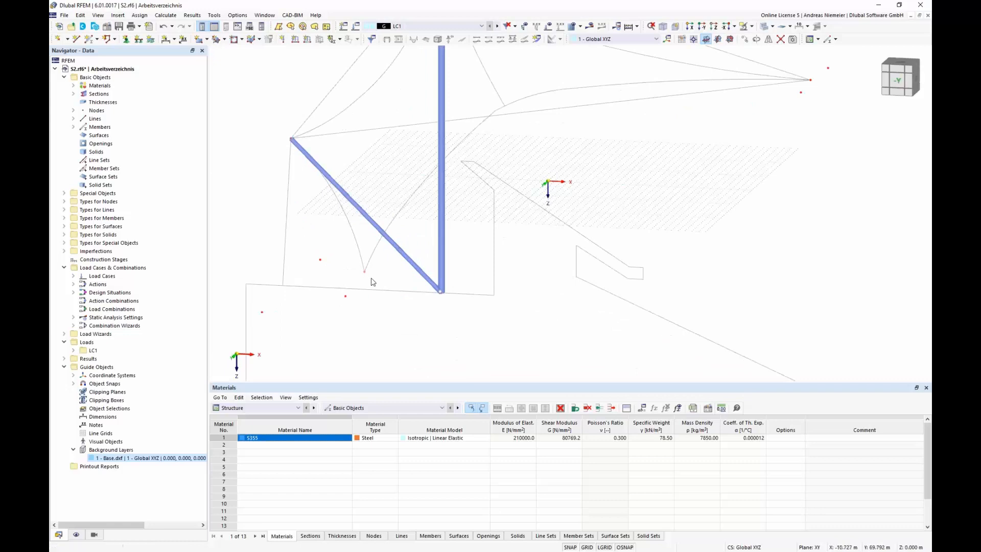
{"action": "scroll", "coordinate": [656, 283], "scroll_direction": "down", "scroll_amount": 2}
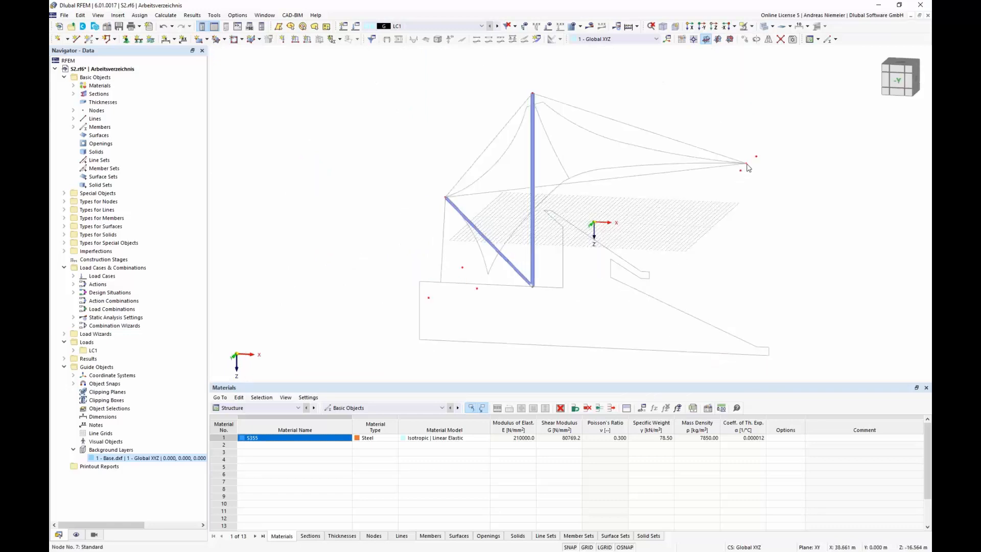
- Set up a new cable member with a round bar section of 80 mm diameter in S355
{"action": "left_click", "coordinate": [89, 39]}
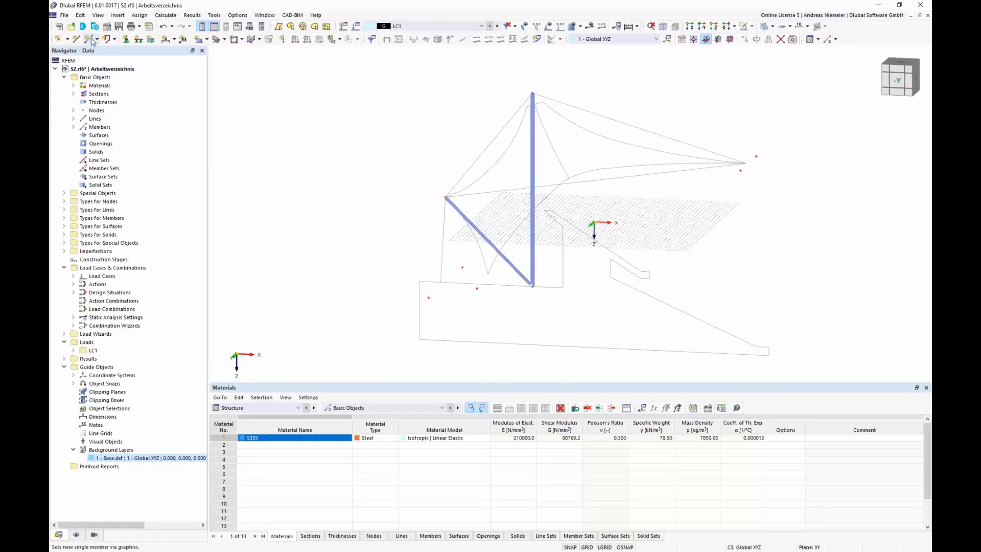
{"action": "left_click", "coordinate": [265, 155]}
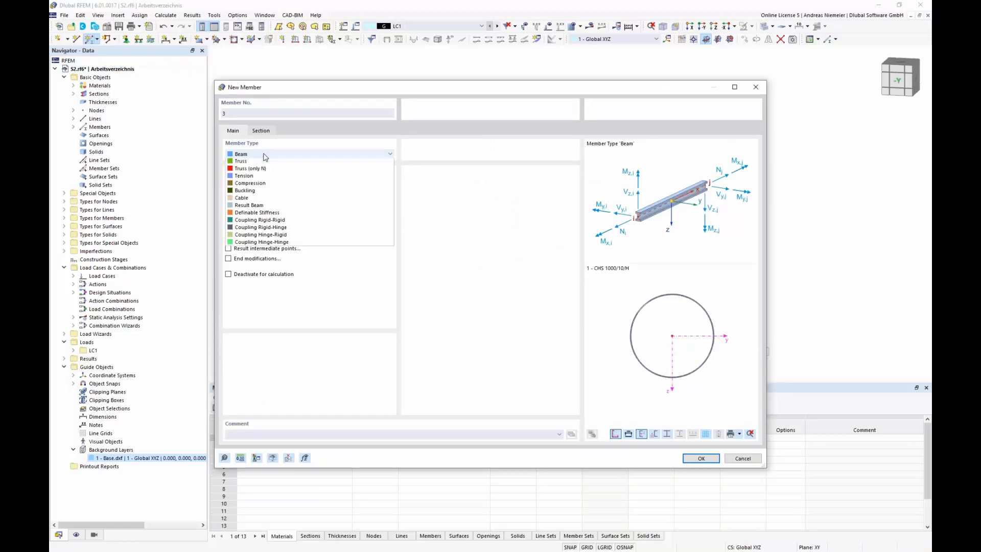
{"action": "left_click", "coordinate": [253, 219]}
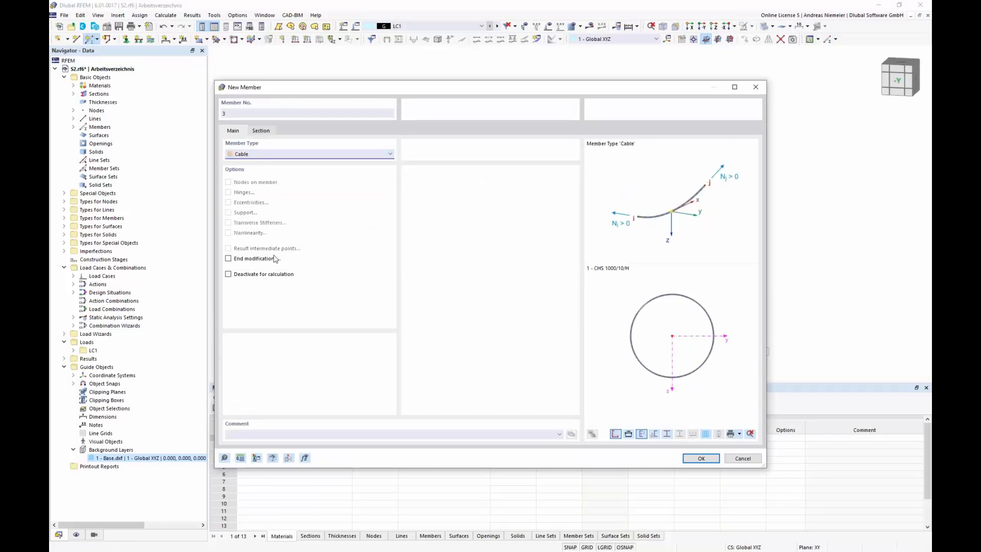
{"action": "left_click", "coordinate": [260, 132]}
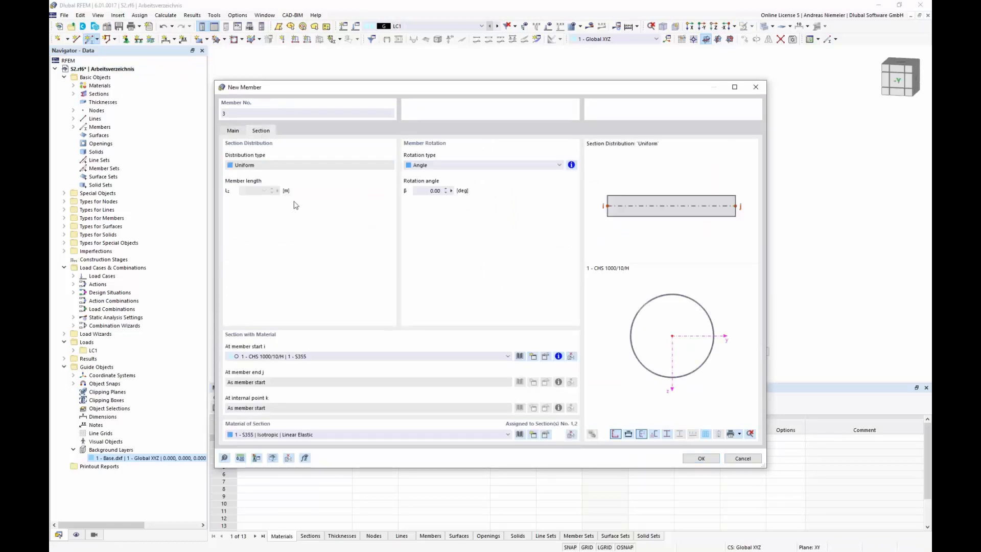
{"action": "left_click", "coordinate": [520, 357]}
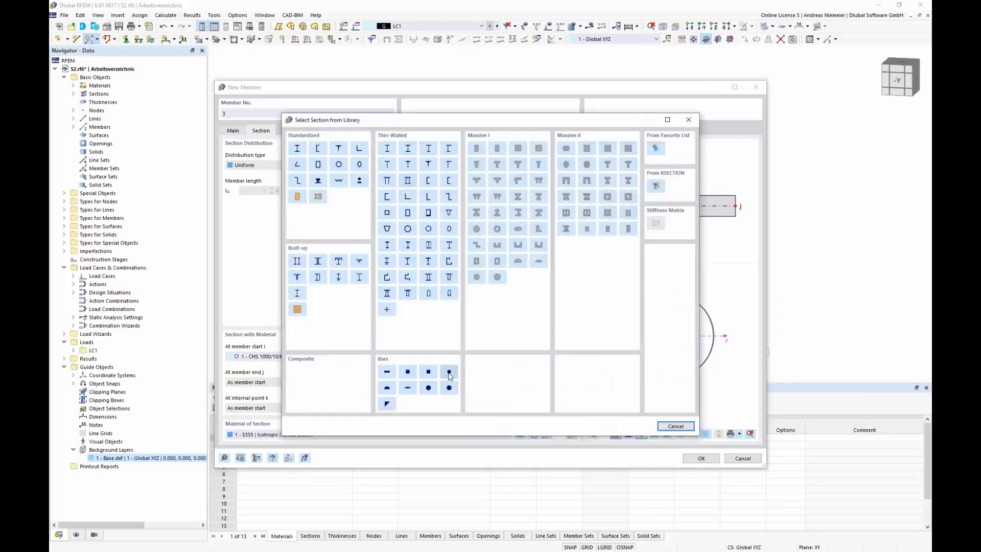
{"action": "left_click", "coordinate": [675, 426]}
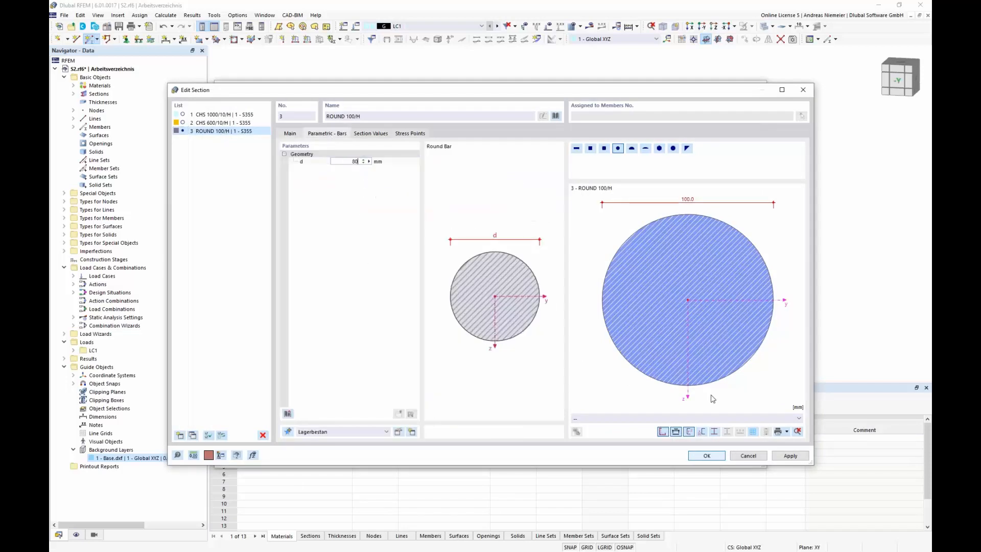
{"action": "left_click", "coordinate": [707, 456]}
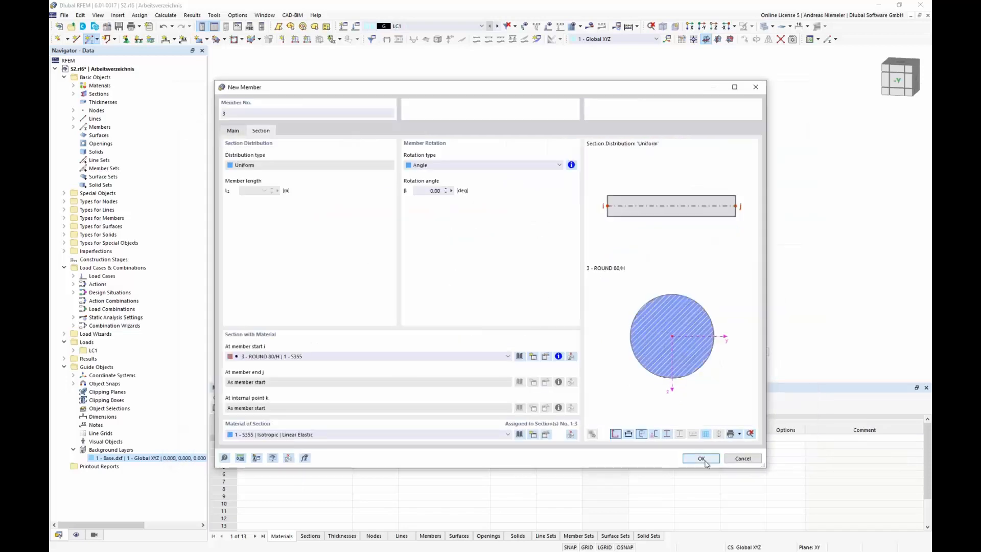
{"action": "left_click", "coordinate": [707, 460]}
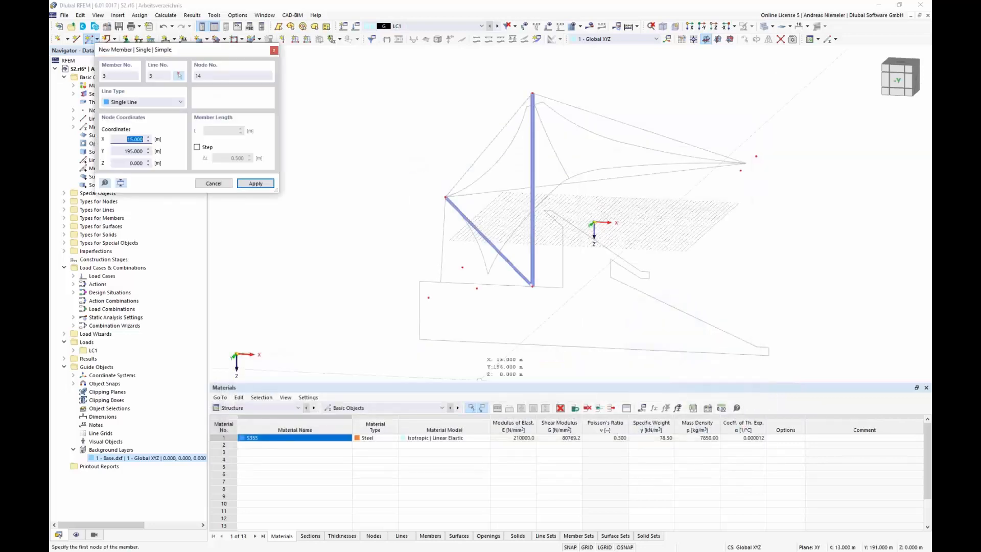
- Draw cable members from the two rear anchor nodes to the strut's outer end, and from there to the mast top
{"action": "left_click", "coordinate": [428, 297]}
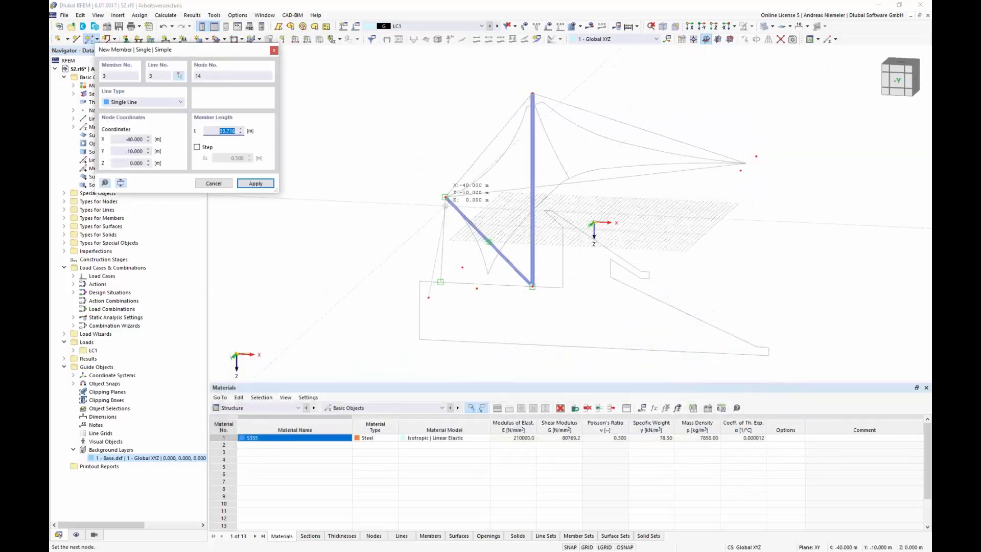
{"action": "left_click", "coordinate": [445, 197]}
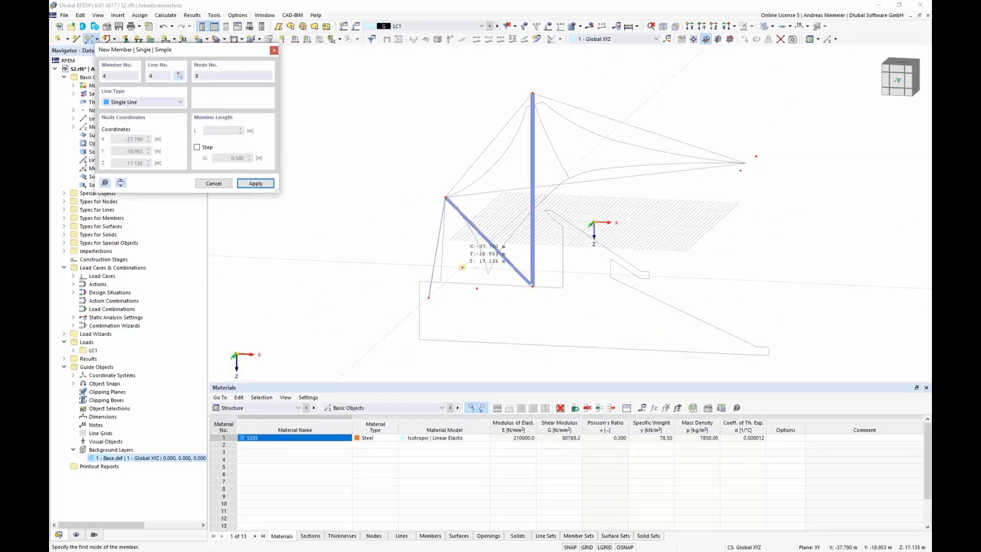
{"action": "left_click", "coordinate": [462, 268]}
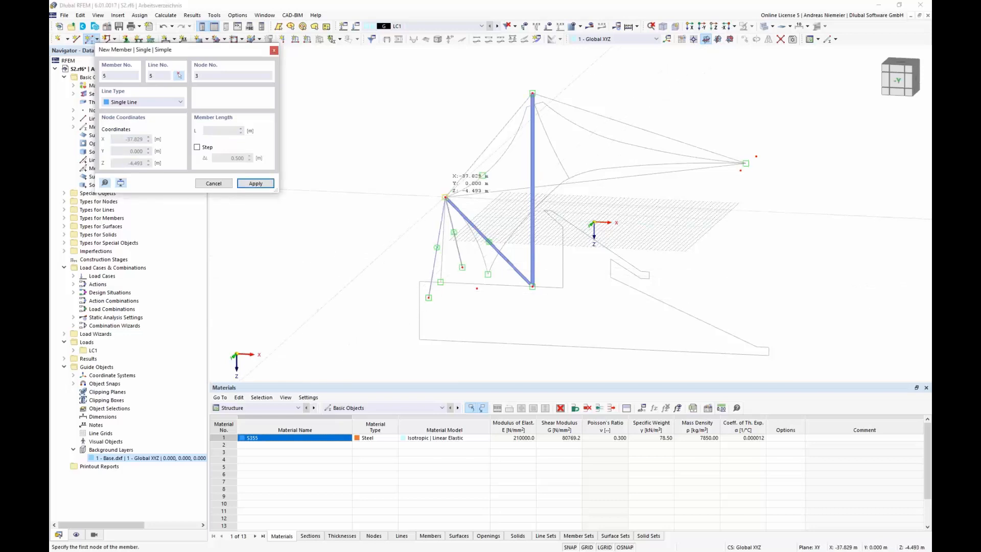
{"action": "left_click", "coordinate": [445, 197]}
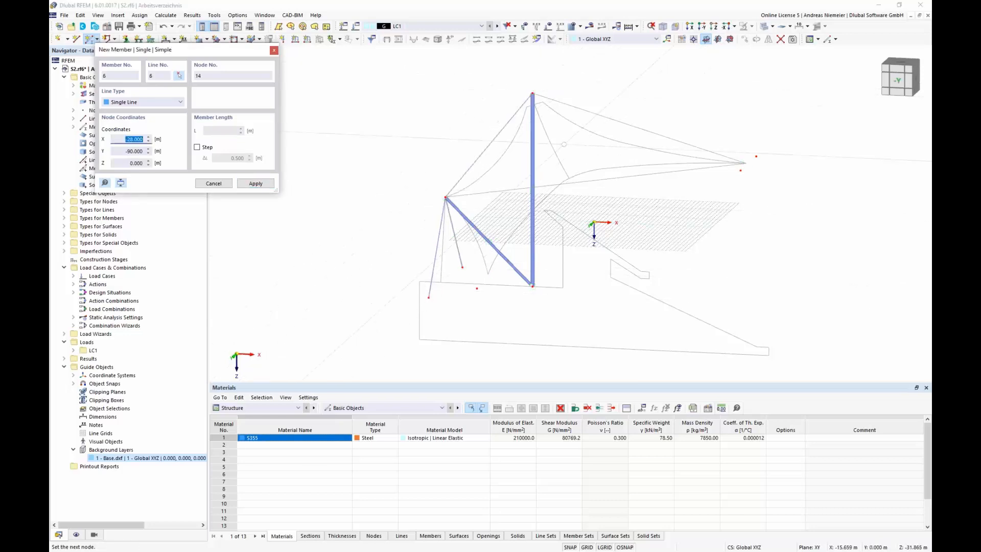
{"action": "key", "text": "Escape"}
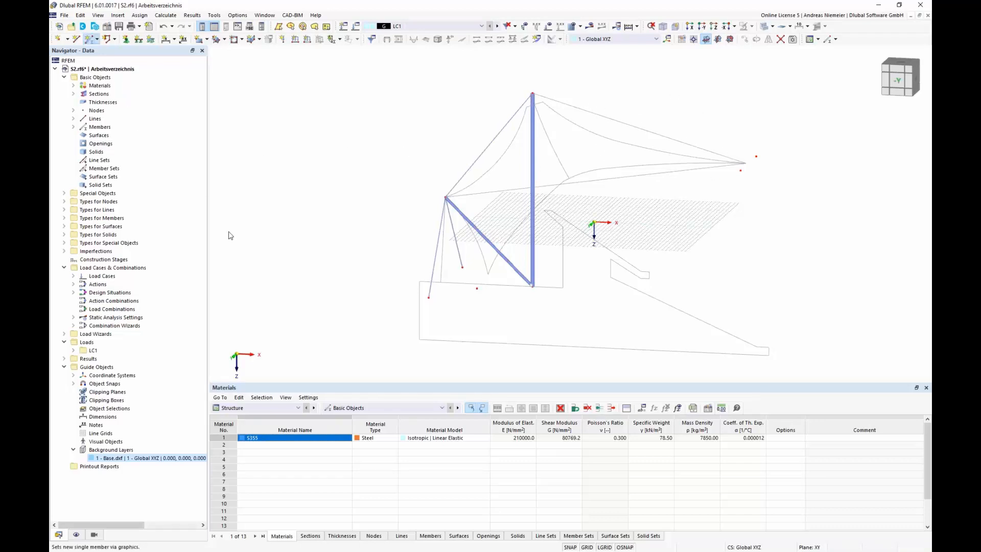
- Set up another new cable member with a round bar section of 30 mm diameter in S355
{"action": "left_click", "coordinate": [267, 159]}
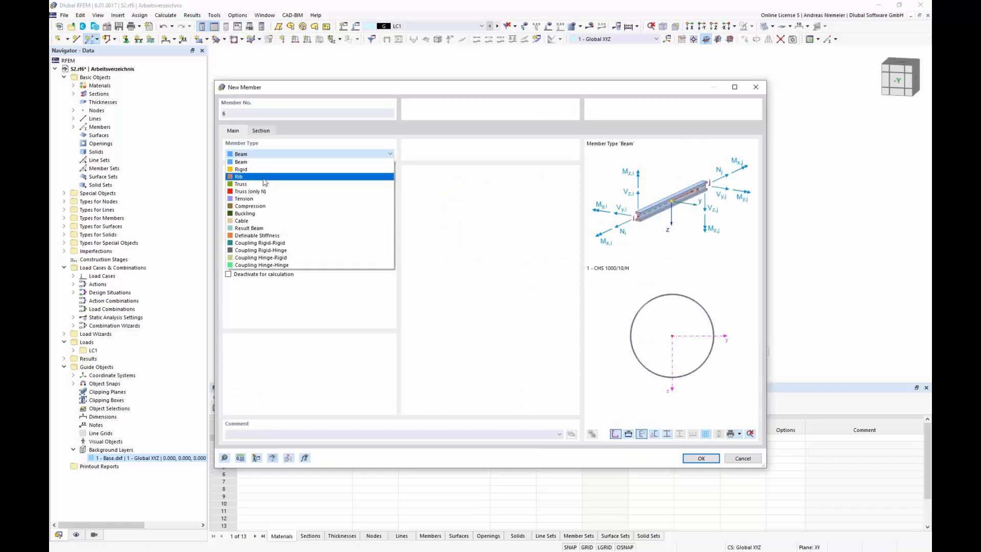
{"action": "left_click", "coordinate": [260, 221]}
{"action": "left_click", "coordinate": [261, 131]}
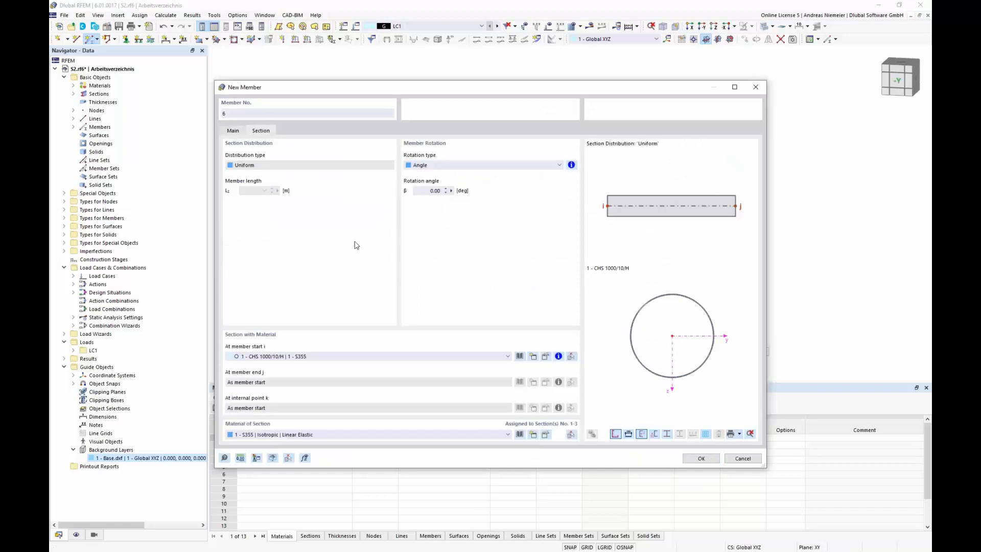
{"action": "left_click", "coordinate": [519, 357]}
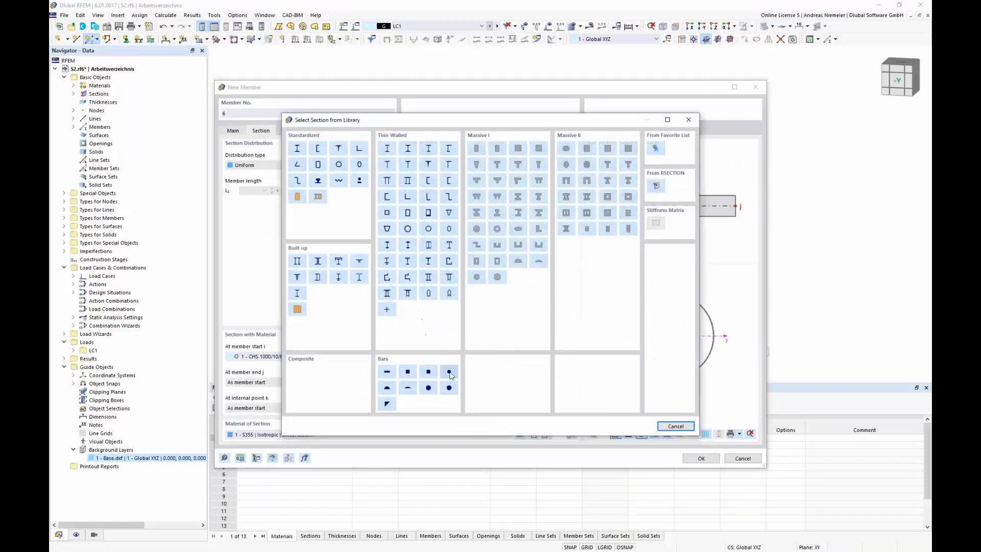
{"action": "key", "text": "Escape"}
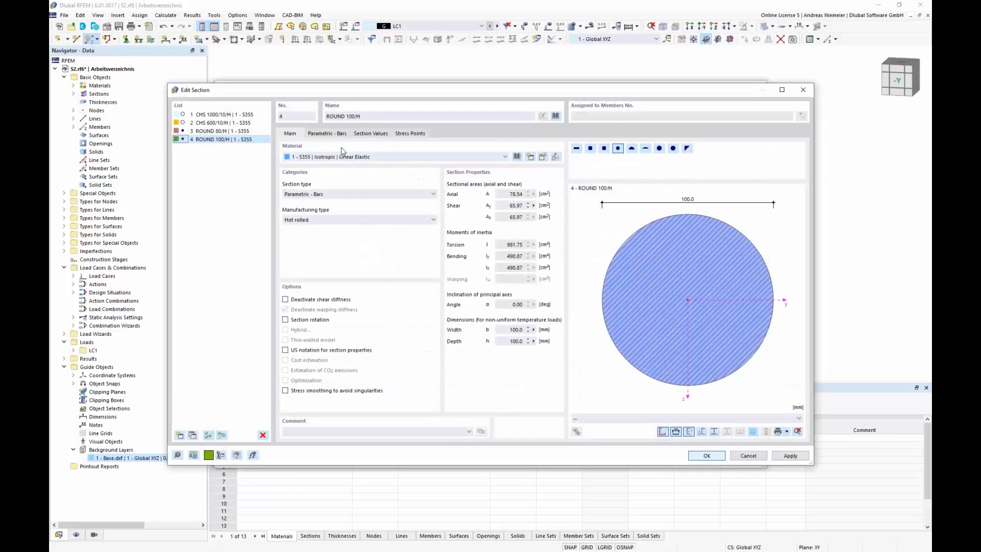
{"action": "left_click", "coordinate": [336, 135]}
{"action": "type", "text": "30"}
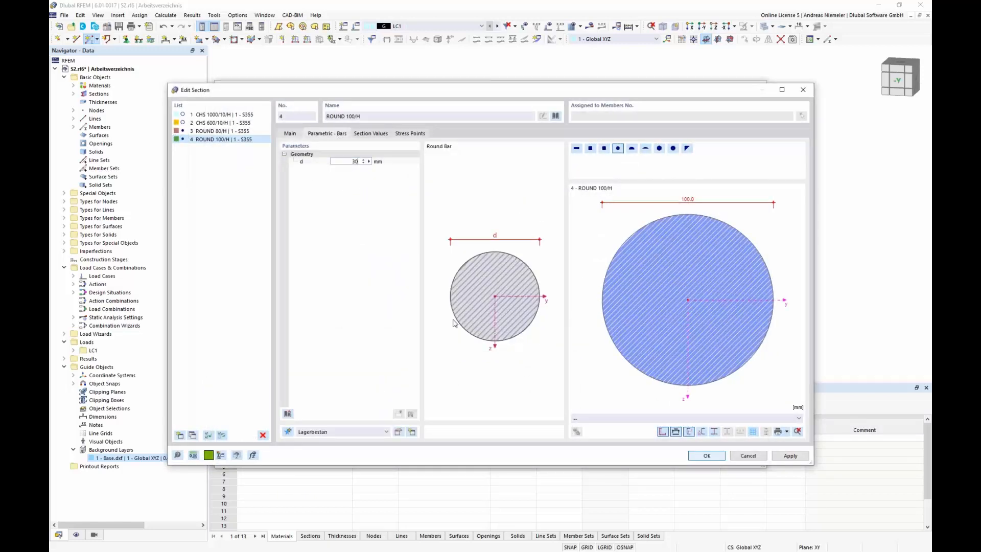
{"action": "left_click", "coordinate": [708, 456]}
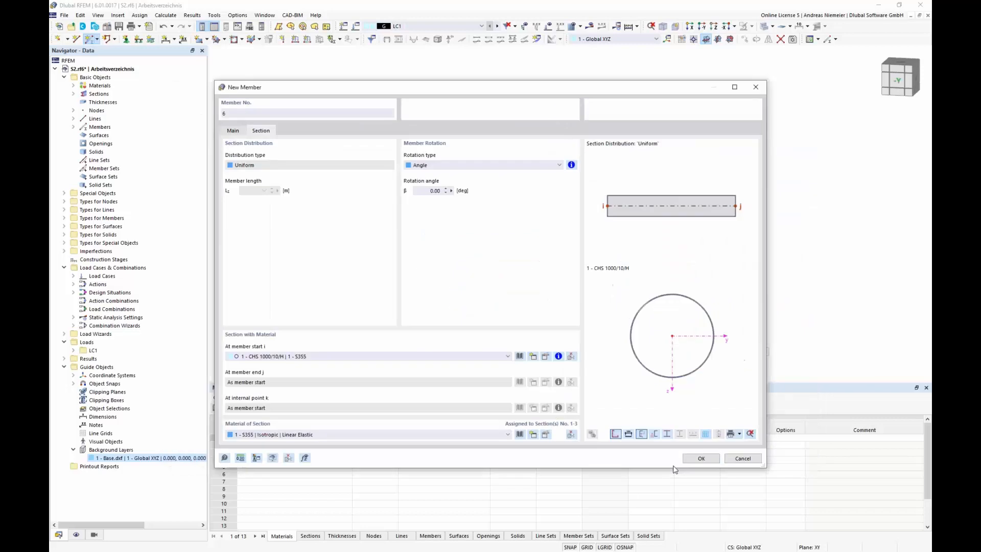
{"action": "left_click", "coordinate": [690, 460]}
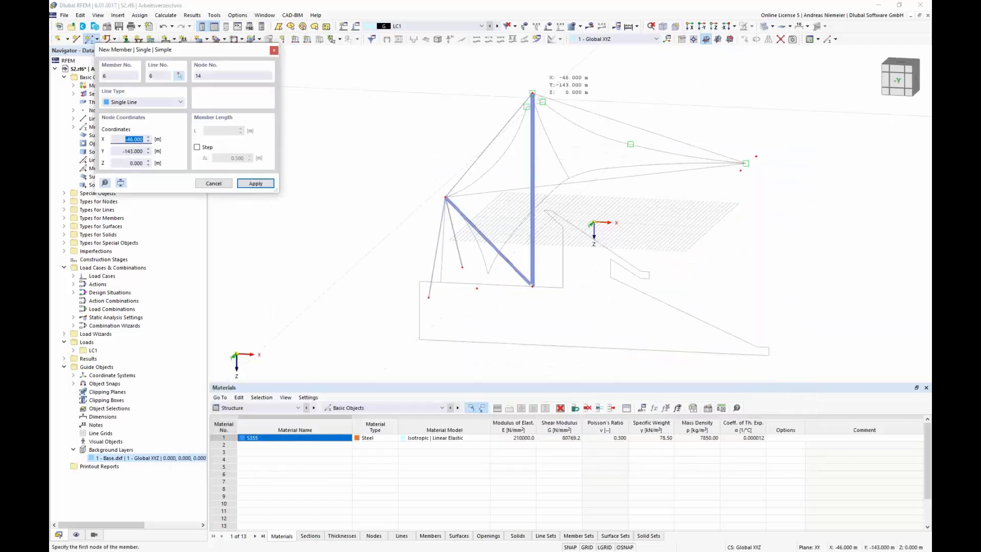
- Draw cable members from the mast top and from the strut's outer end to each of the two front nodes
{"action": "left_click", "coordinate": [533, 94]}
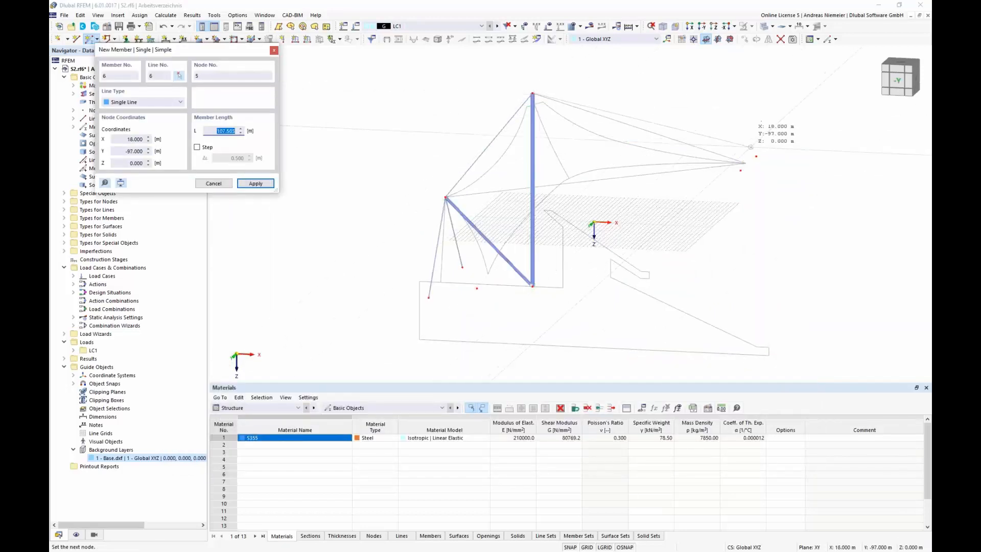
{"action": "left_click", "coordinate": [756, 157]}
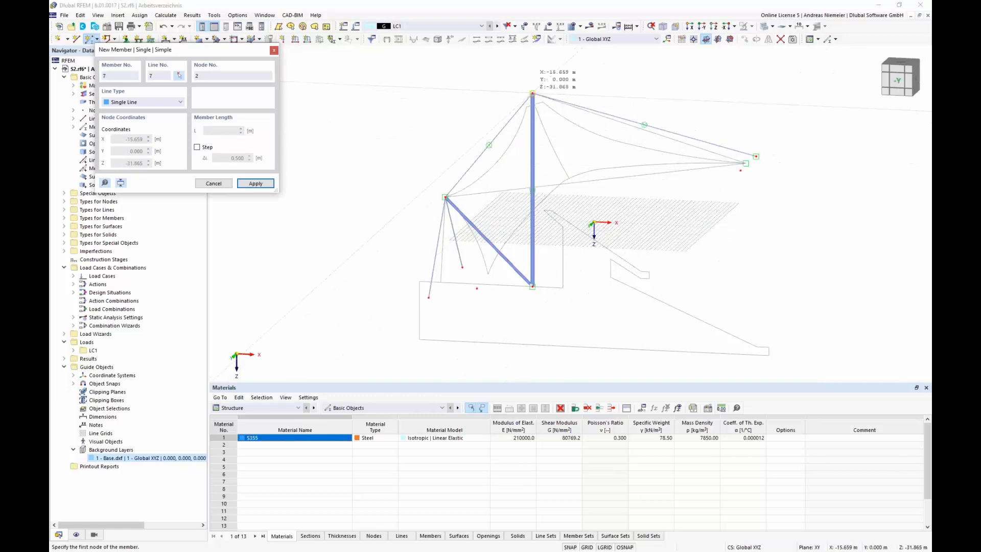
{"action": "left_click", "coordinate": [532, 93]}
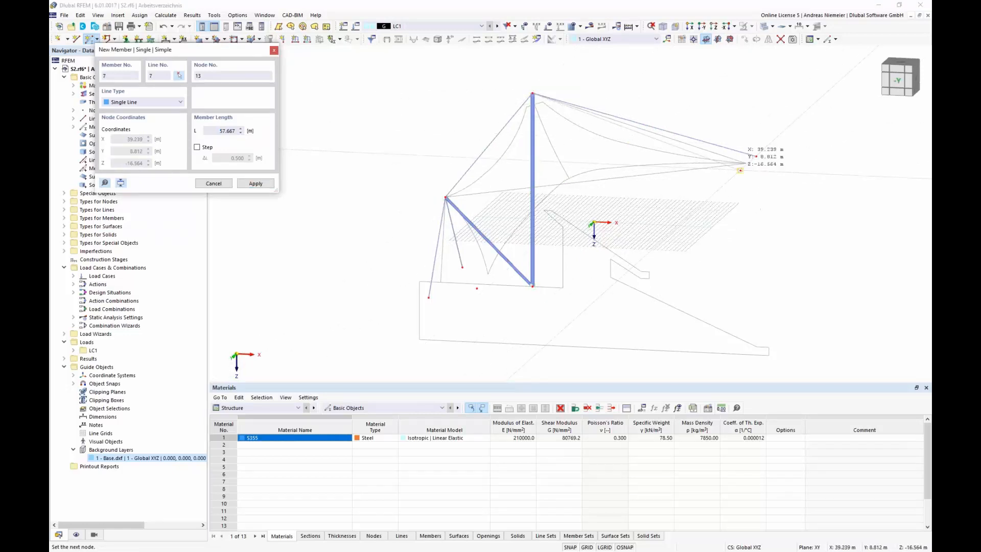
{"action": "left_click", "coordinate": [740, 170]}
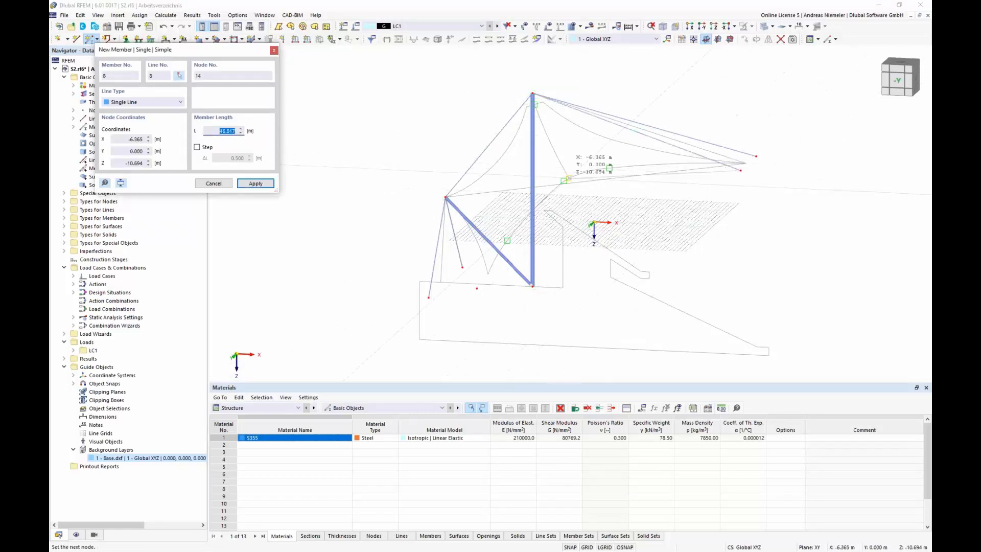
{"action": "left_click", "coordinate": [446, 196]}
{"action": "left_click", "coordinate": [446, 197]}
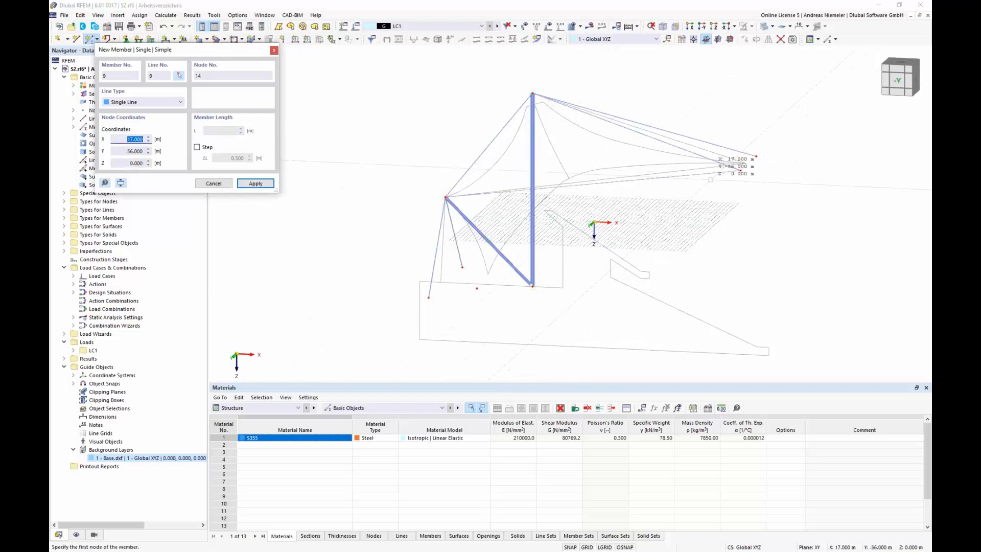
{"action": "left_click", "coordinate": [756, 156]}
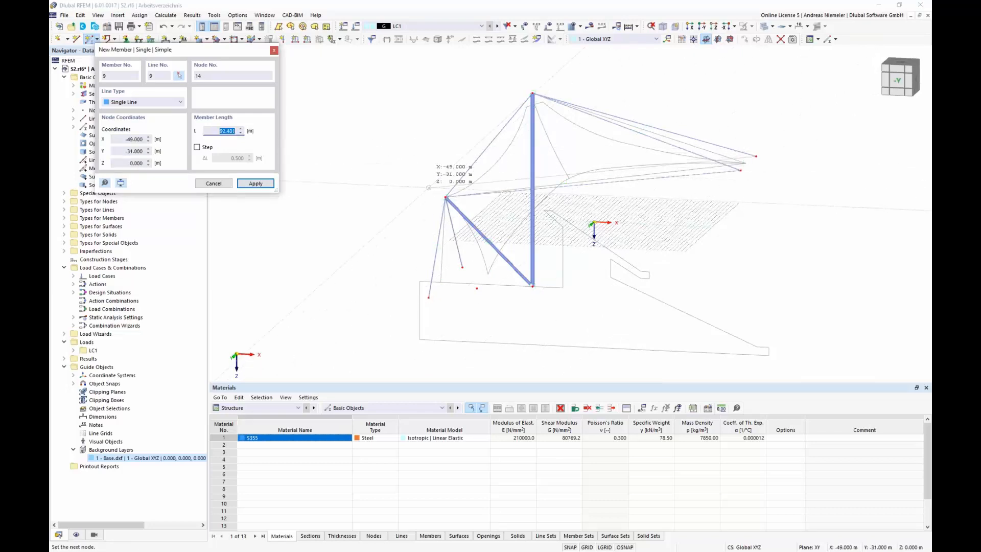
{"action": "key", "text": "Escape"}
- Set up a new cable member with a round bar section of 120 mm diameter in S355
{"action": "middle_click_drag", "start_coordinate": [701, 221], "coordinate": [588, 250], "text": "ctrl"}
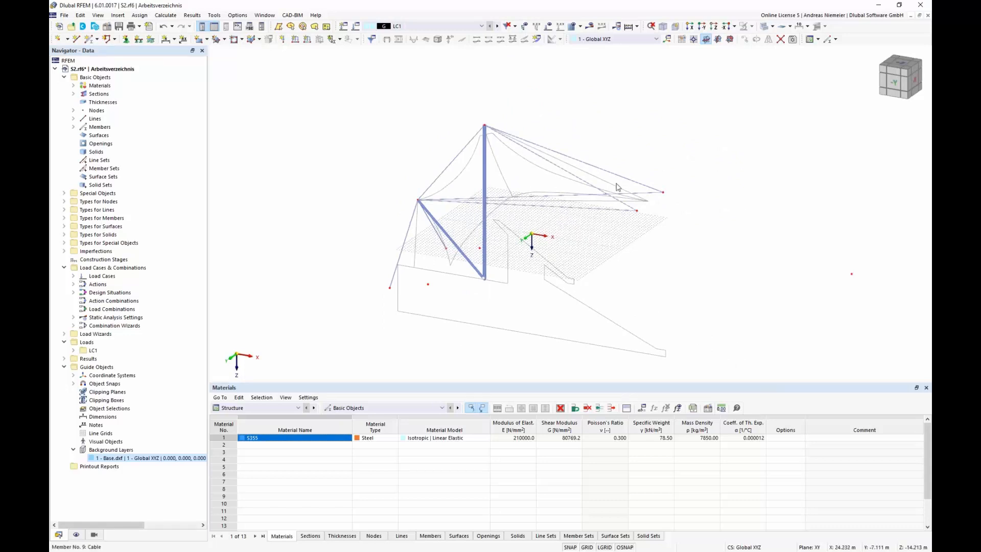
{"action": "scroll", "coordinate": [639, 219], "scroll_direction": "up", "scroll_amount": 2}
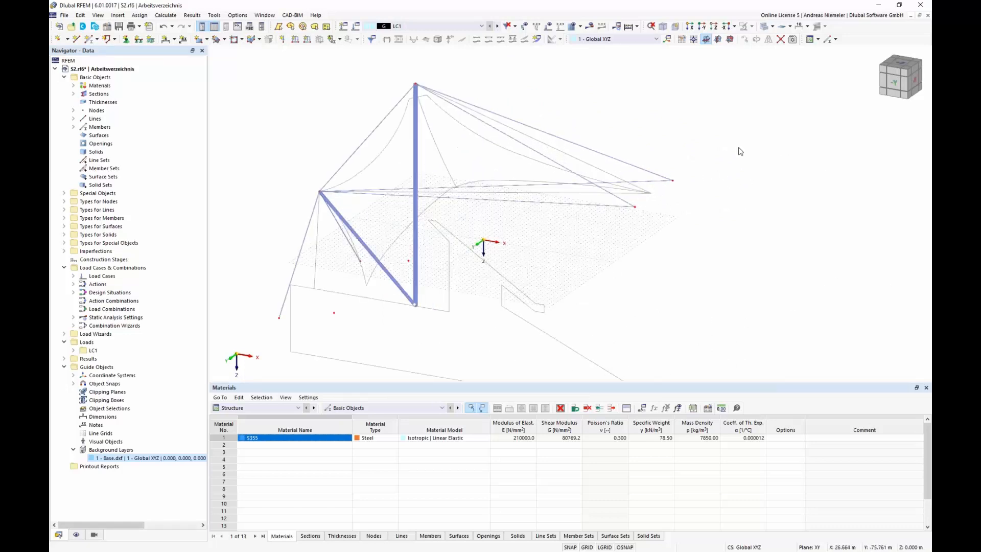
{"action": "left_click", "coordinate": [90, 39]}
{"action": "left_click", "coordinate": [283, 158]}
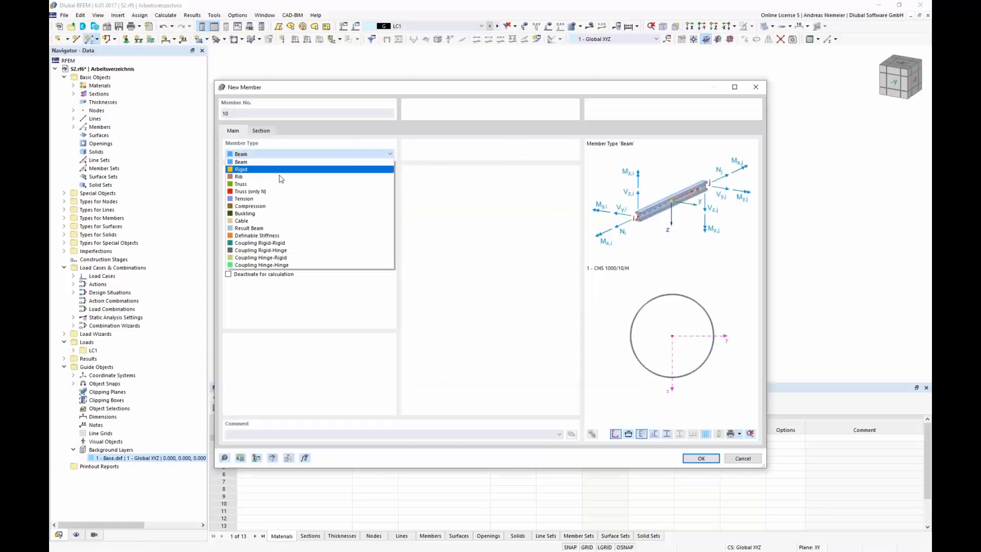
{"action": "left_click", "coordinate": [274, 223]}
{"action": "left_click", "coordinate": [261, 131]}
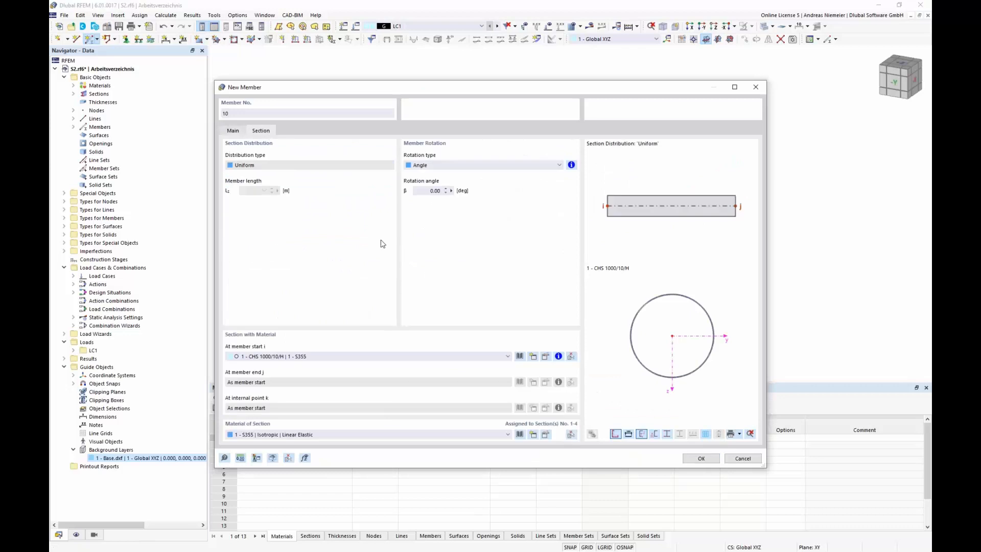
{"action": "left_click", "coordinate": [519, 356]}
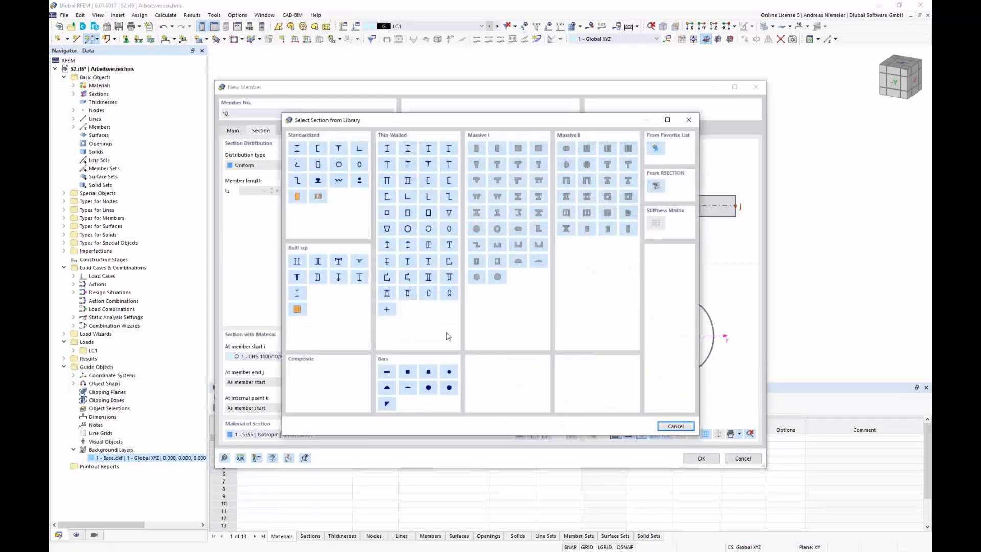
{"action": "left_click", "coordinate": [450, 373]}
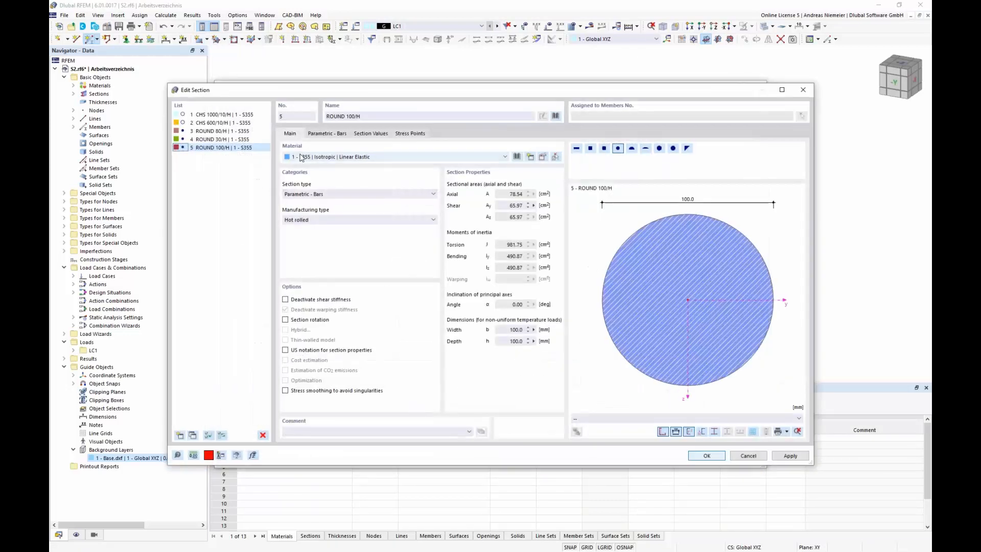
{"action": "left_click", "coordinate": [327, 134]}
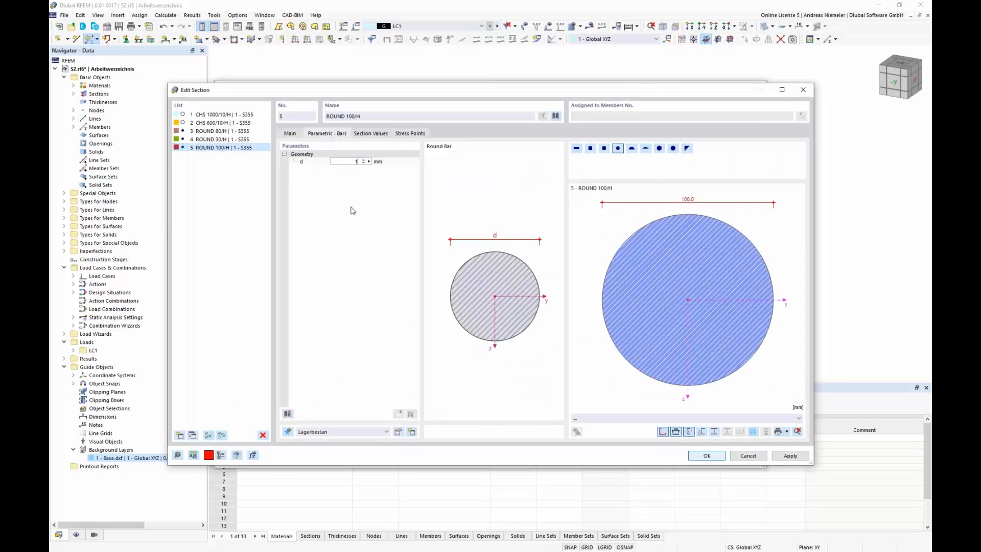
{"action": "left_click", "coordinate": [708, 456]}
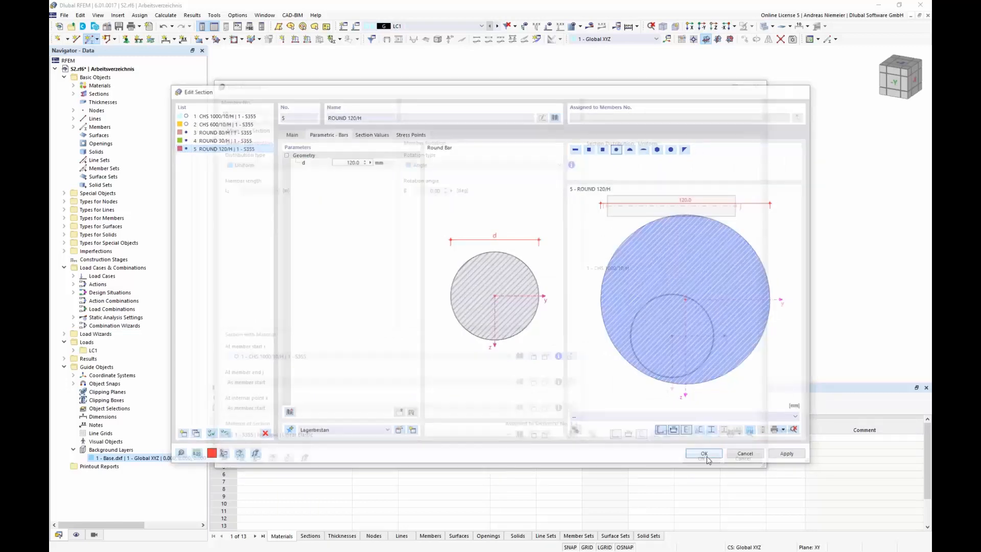
{"action": "left_click", "coordinate": [701, 458]}
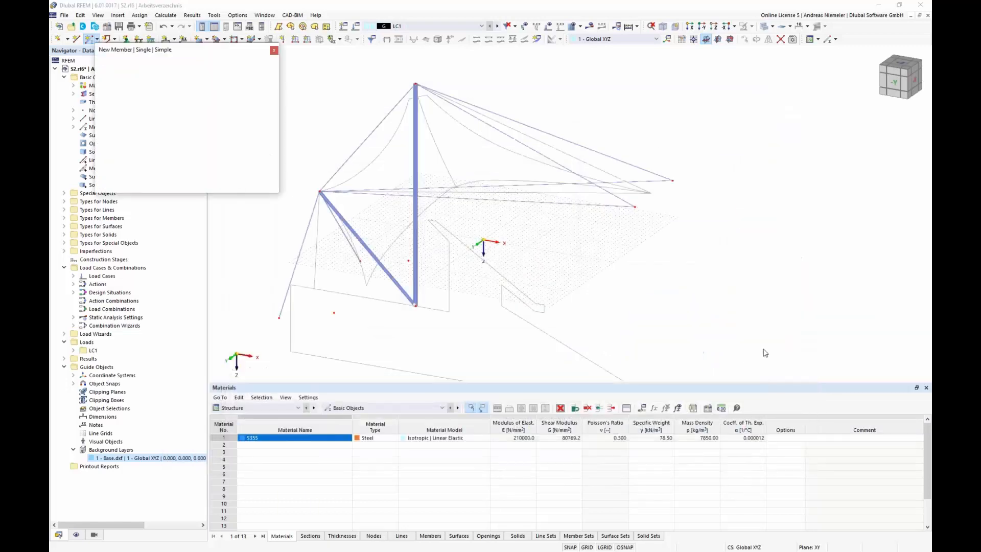
- Draw the cable member between the two front nodes and divide it at its midpoint with one intermediate node
{"action": "left_click", "coordinate": [673, 180]}
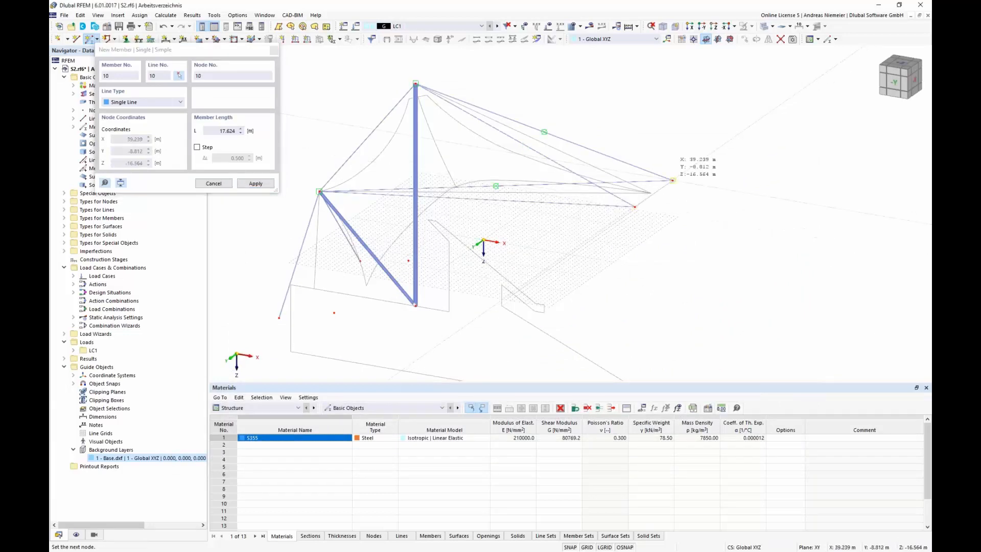
{"action": "right_click", "coordinate": [707, 219]}
{"action": "scroll", "coordinate": [645, 195], "scroll_direction": "up", "scroll_amount": 5}
{"action": "right_click", "coordinate": [667, 200]}
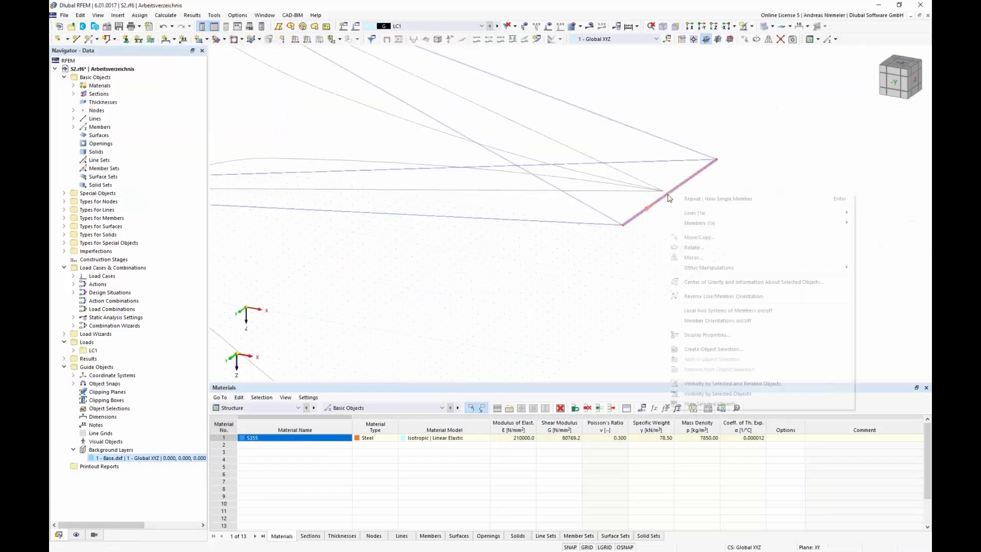
{"action": "mouse_move", "coordinate": [678, 225]}
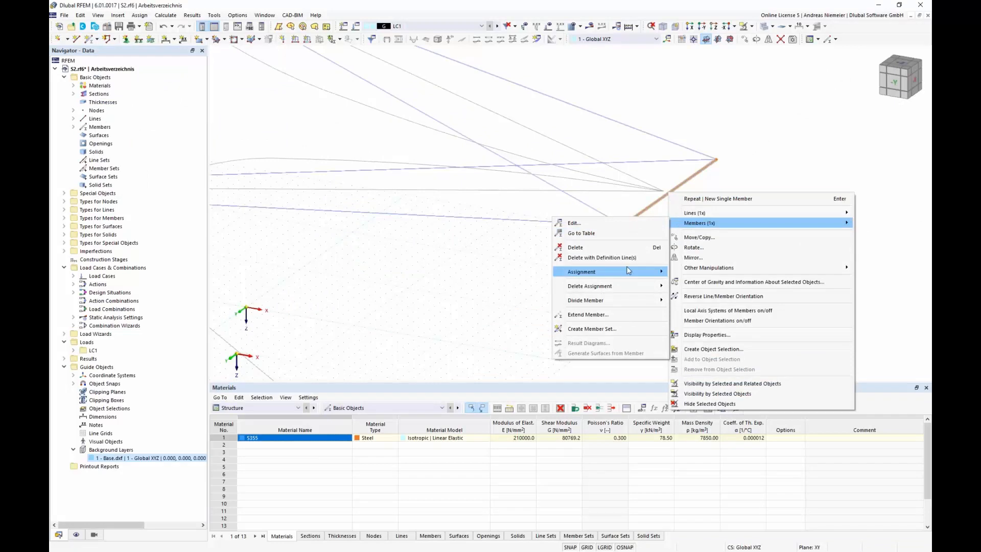
{"action": "mouse_move", "coordinate": [634, 305]}
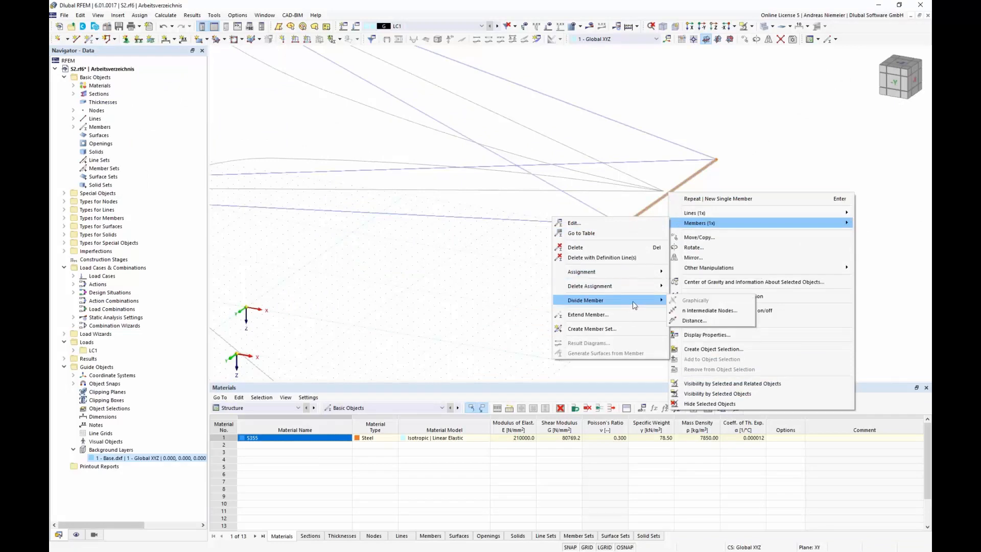
{"action": "left_click", "coordinate": [709, 310]}
{"action": "left_click", "coordinate": [579, 423]}
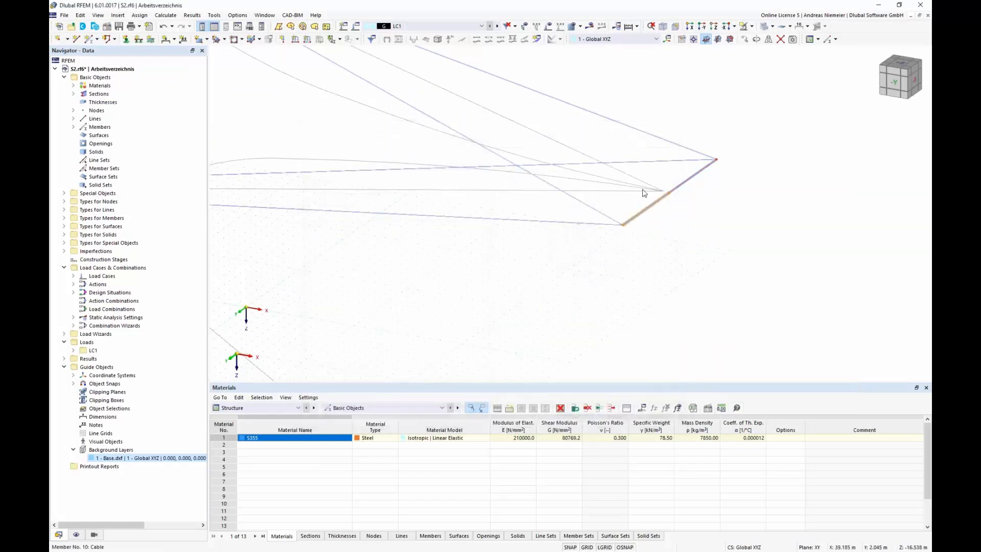
{"action": "scroll", "coordinate": [636, 293], "scroll_direction": "down", "scroll_amount": 3}
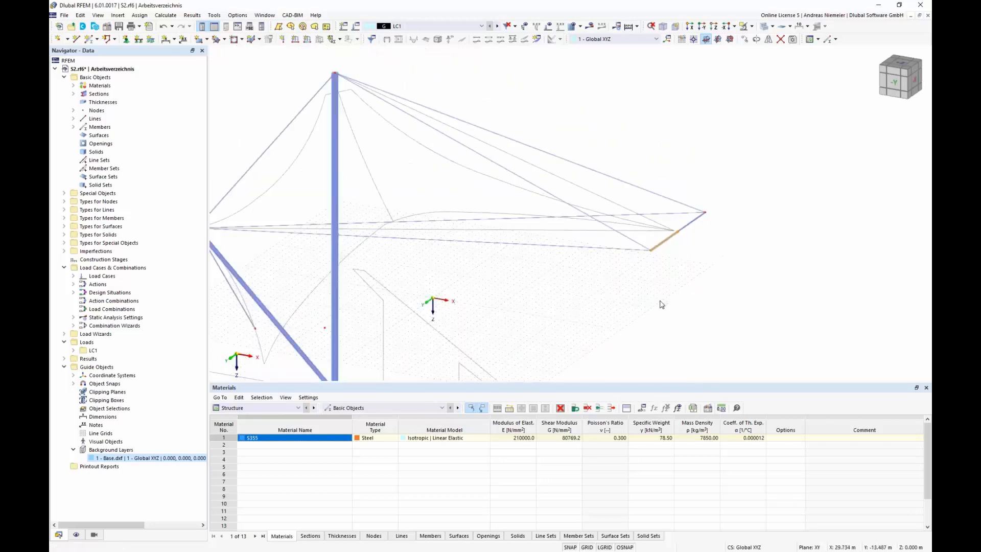
{"action": "mouse_move", "coordinate": [624, 294]}
{"action": "middle_mouse_down", "text": "ctrl"}
{"action": "mouse_move", "coordinate": [642, 300]}
{"action": "mouse_move", "coordinate": [637, 306]}
{"action": "middle_mouse_up", "text": "ctrl"}
{"action": "left_click", "coordinate": [635, 332]}
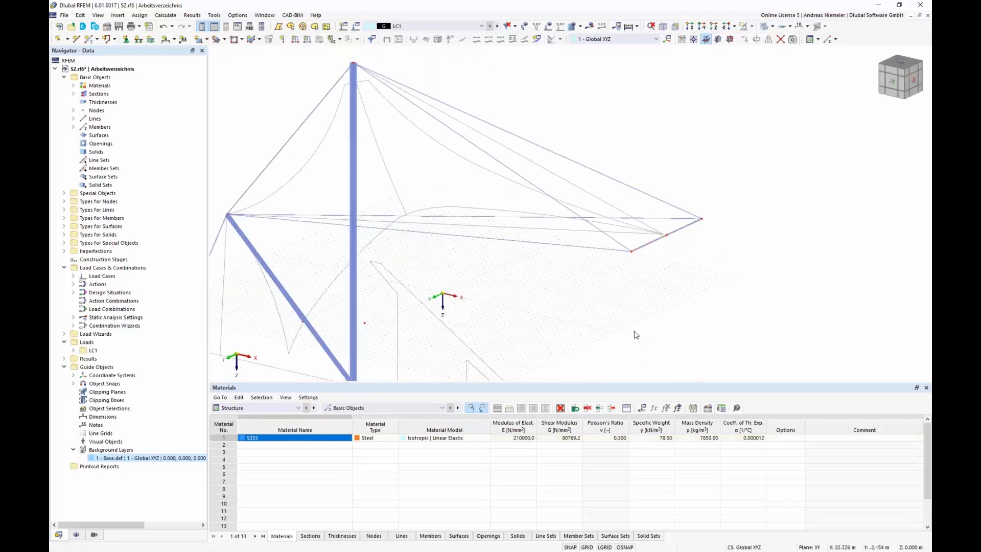
- Deactivate the Base.dxf background layer
{"action": "middle_click_drag", "start_coordinate": [519, 313], "coordinate": [418, 346], "text": "ctrl"}
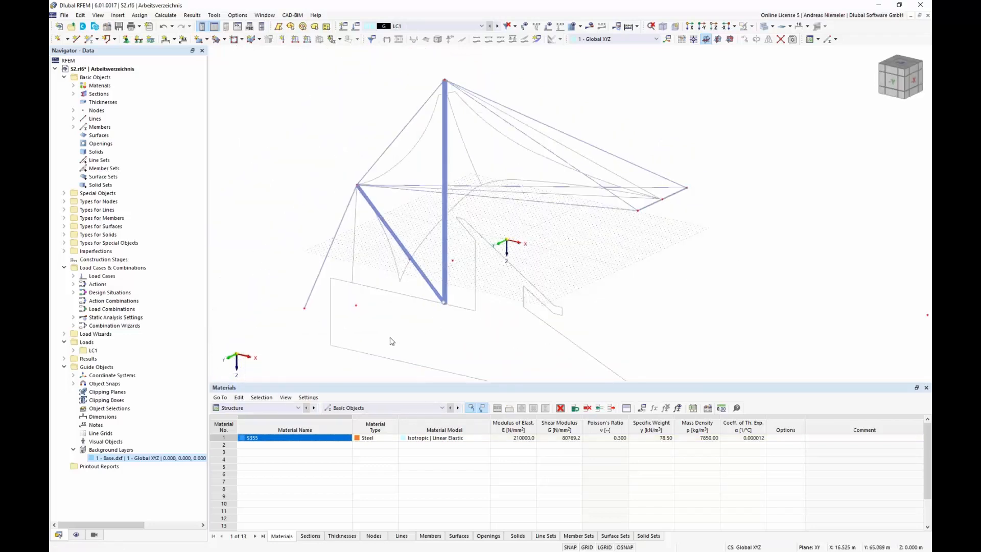
{"action": "right_click", "coordinate": [151, 458]}
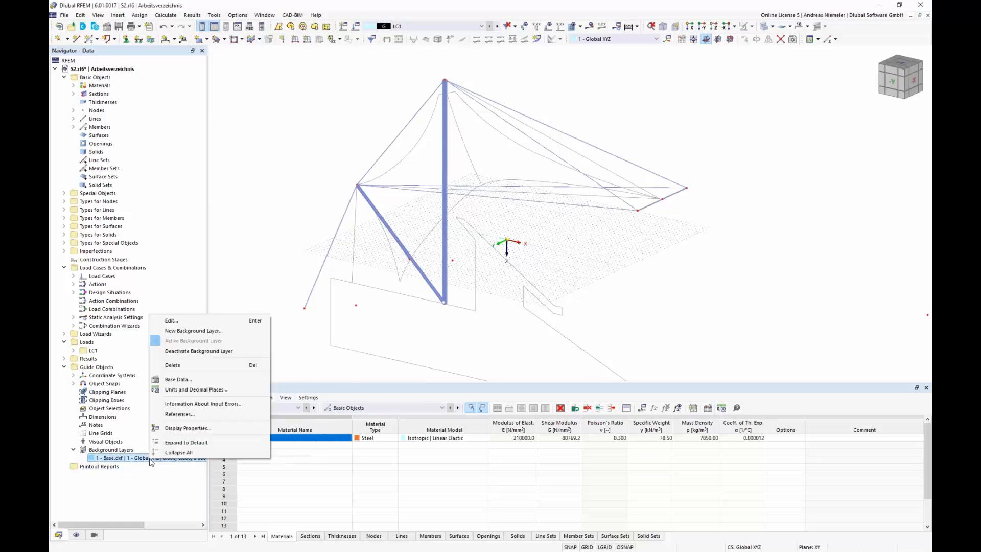
{"action": "left_click", "coordinate": [180, 352]}
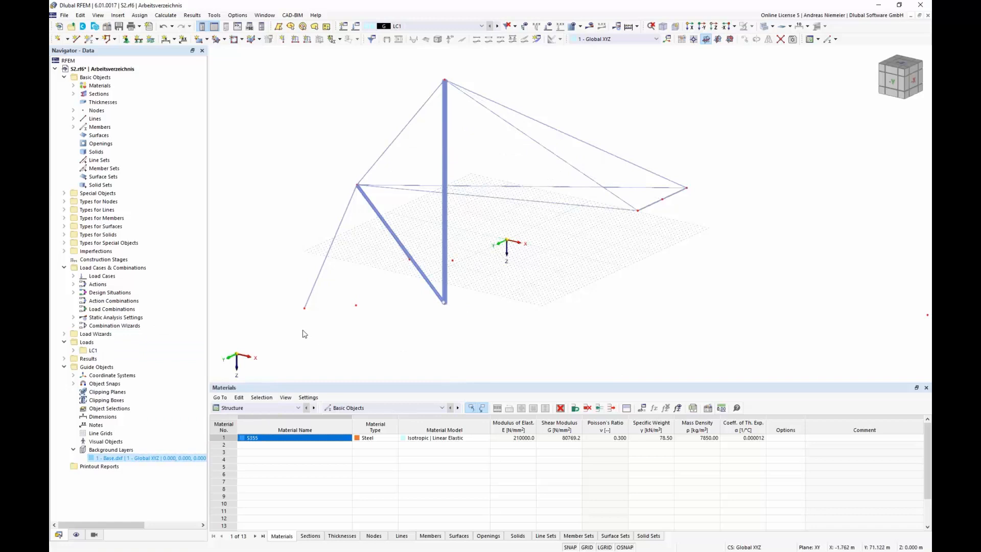
- Assign nodal support type 1 to the two rear cable anchor nodes and the node at the mast base
{"action": "middle_click_drag", "start_coordinate": [305, 334], "coordinate": [363, 310], "text": "ctrl"}
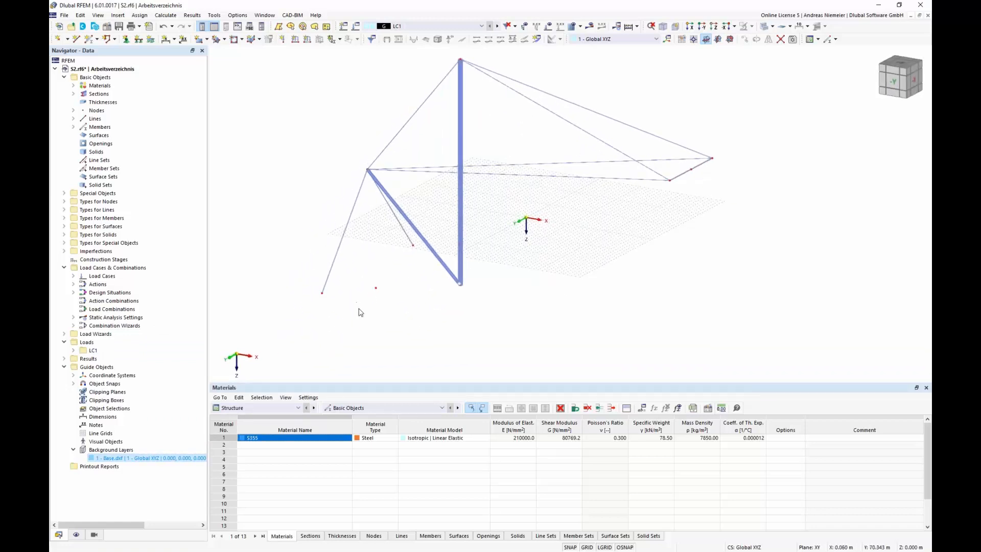
{"action": "scroll", "coordinate": [346, 291], "scroll_direction": "down", "scroll_amount": 2}
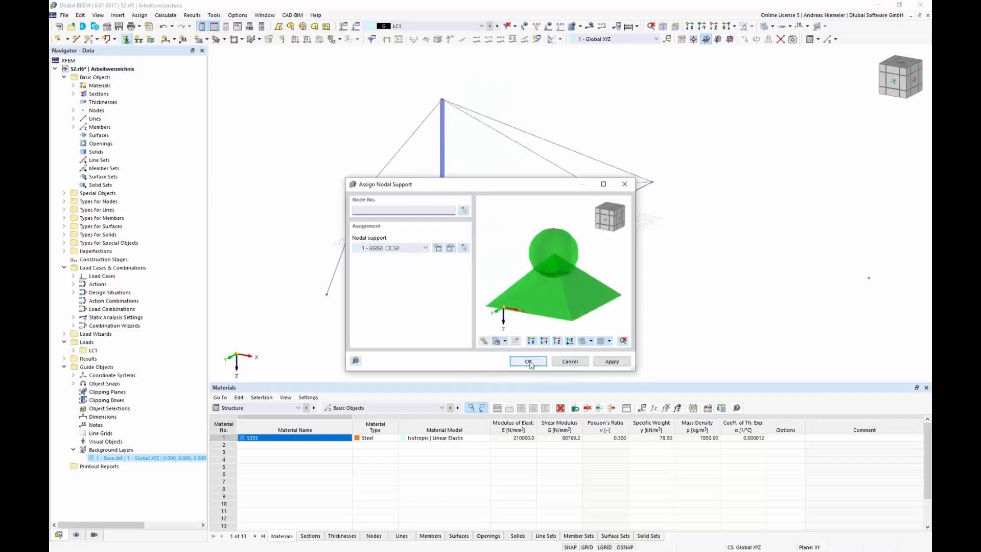
{"action": "left_click", "coordinate": [530, 363]}
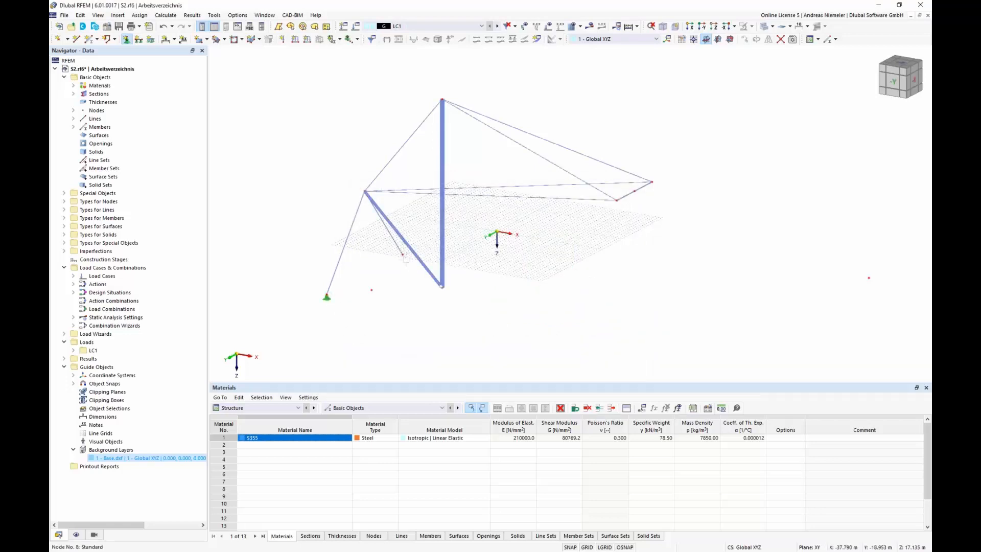
{"action": "left_click", "coordinate": [402, 254]}
{"action": "left_click", "coordinate": [443, 291]}
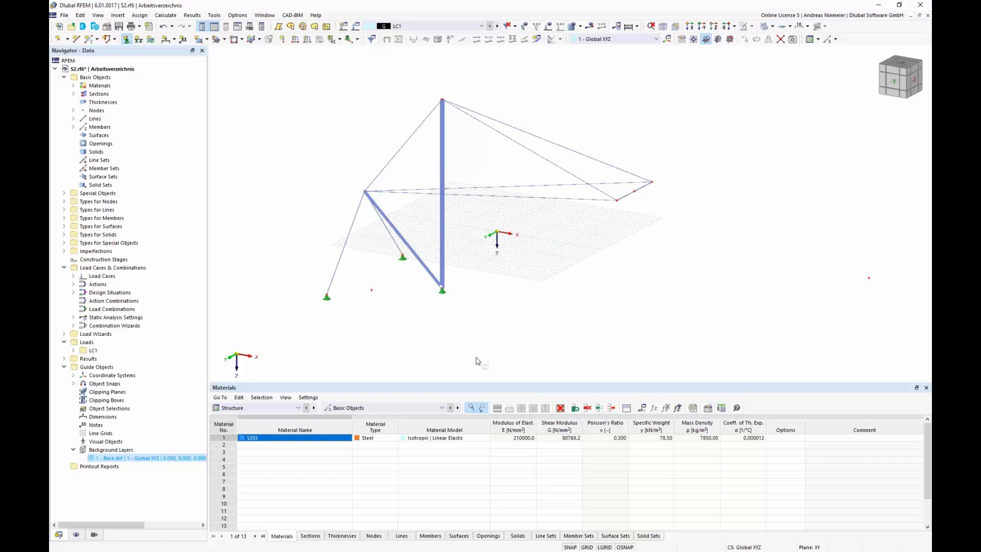
{"action": "key", "text": "Escape"}
- In plan view, create a new nodal support type that restrains only the Y translation and leaves all other translations and rotations free
{"action": "left_click", "coordinate": [905, 66]}
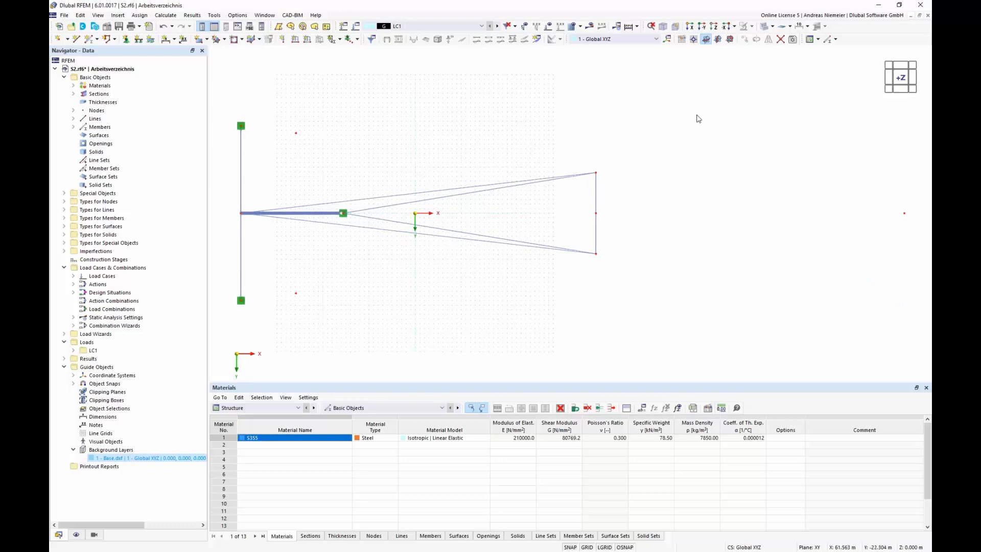
{"action": "left_click", "coordinate": [126, 39]}
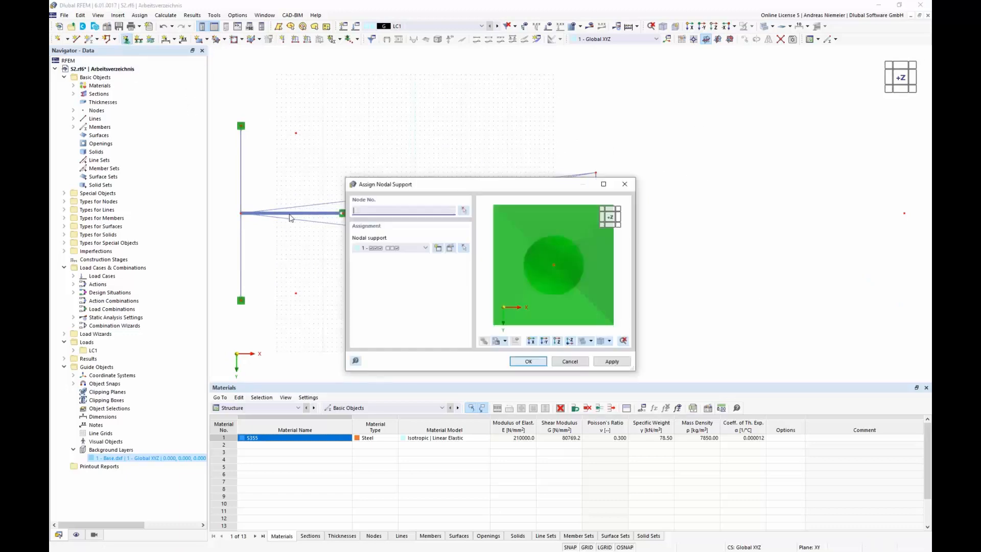
{"action": "left_click", "coordinate": [443, 249]}
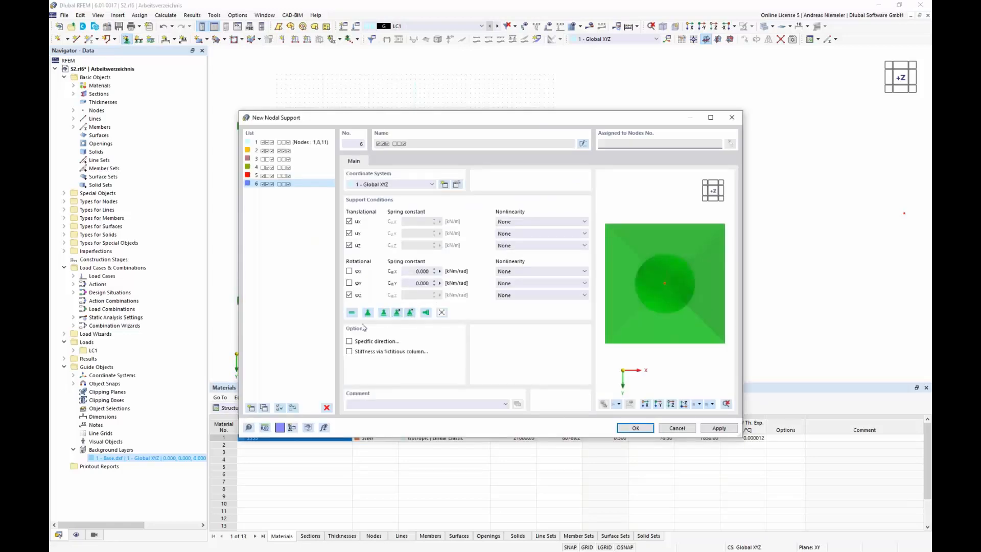
{"action": "left_click", "coordinate": [349, 295]}
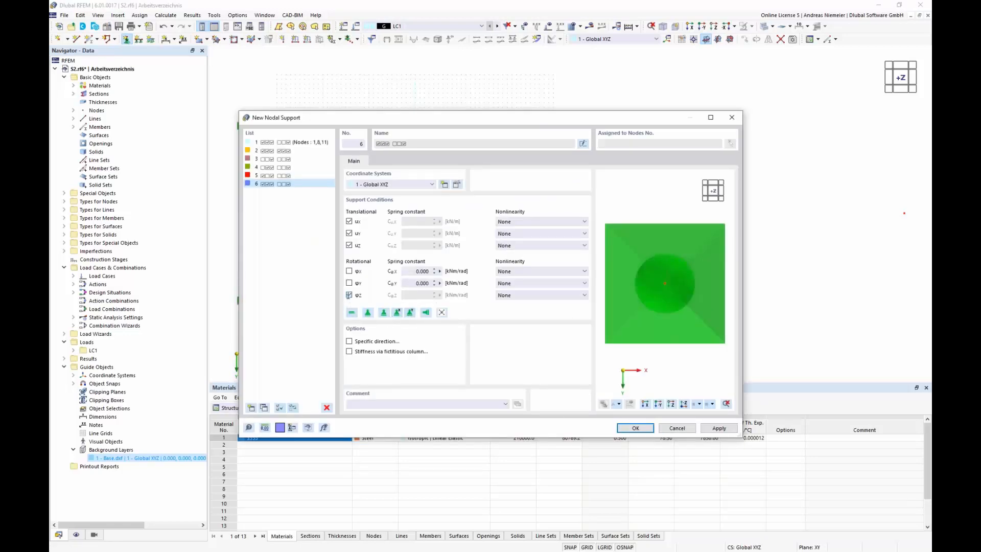
{"action": "left_click", "coordinate": [349, 245]}
{"action": "left_click", "coordinate": [350, 222]}
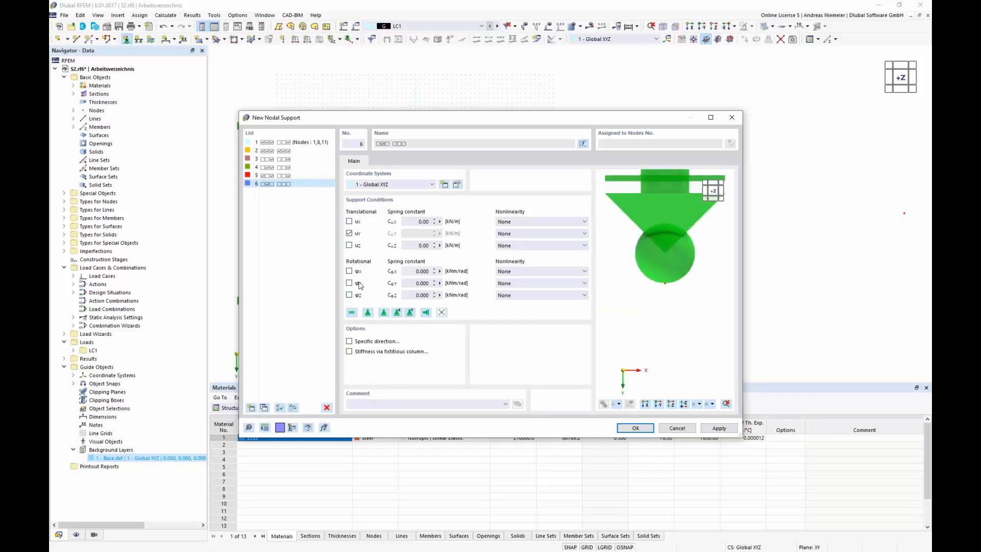
- Give the new support a specific direction rotated 7.5° about Z, and add a copy of it rotated -7.5° about Z
{"action": "left_click", "coordinate": [349, 342]}
{"action": "left_click", "coordinate": [399, 164]}
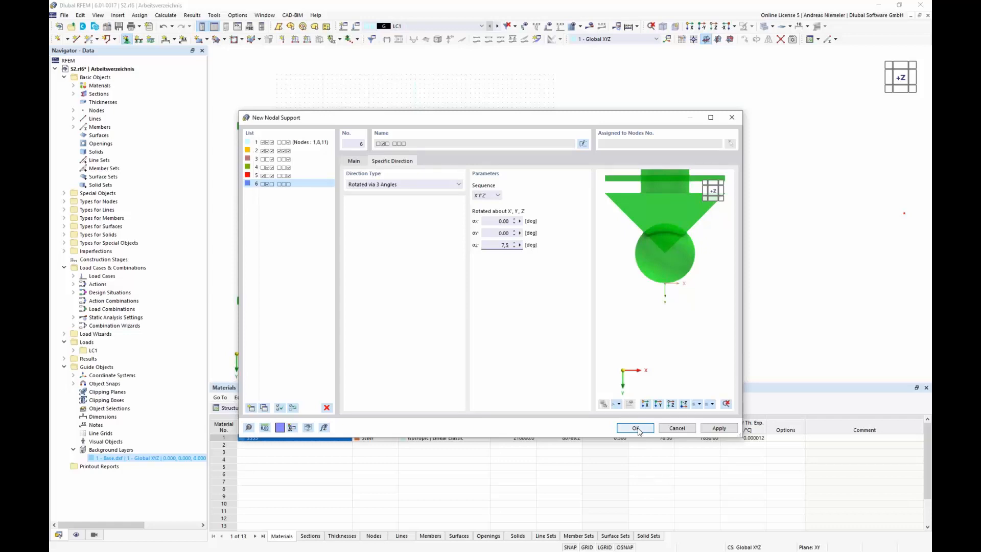
{"action": "left_click", "coordinate": [501, 231]}
{"action": "left_click", "coordinate": [284, 228]}
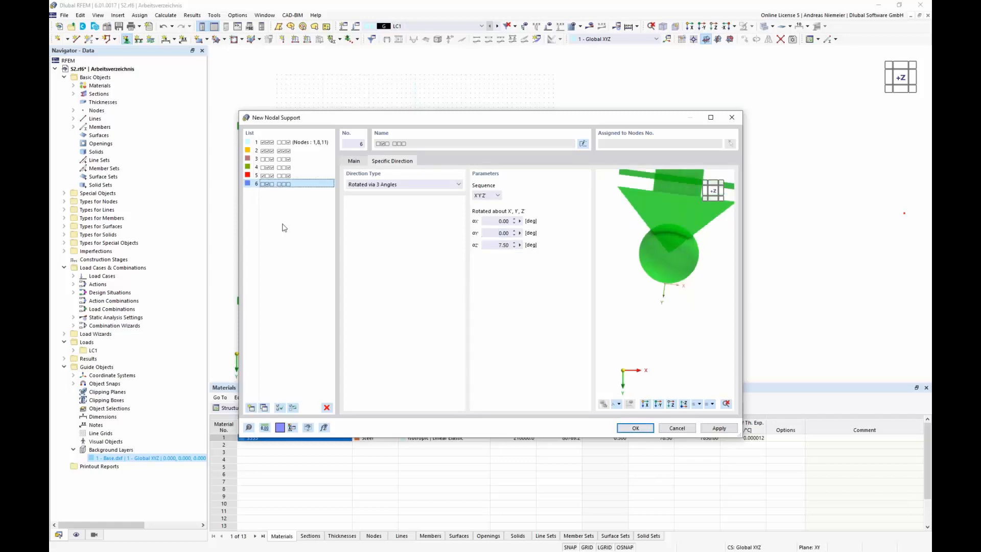
{"action": "left_click", "coordinate": [262, 409]}
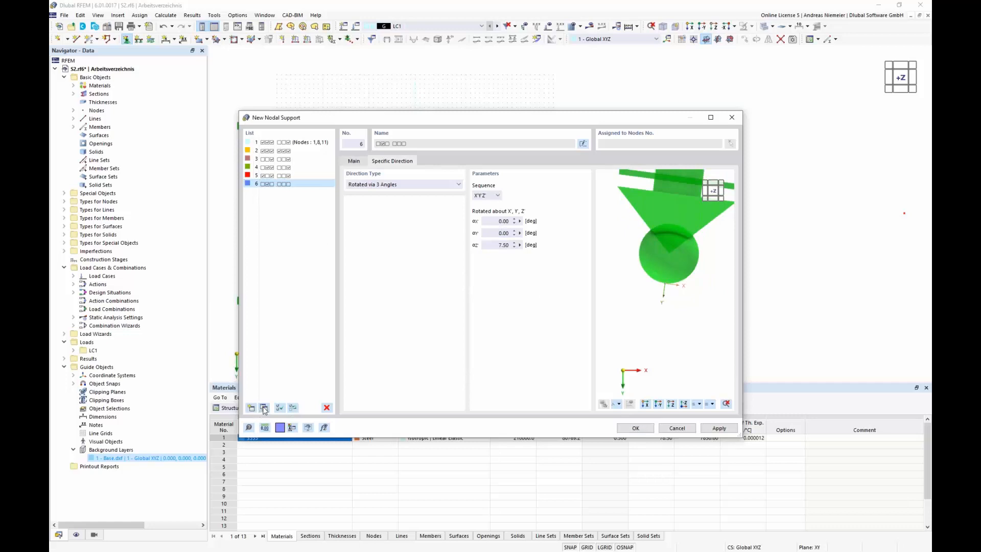
{"action": "left_click", "coordinate": [500, 233]}
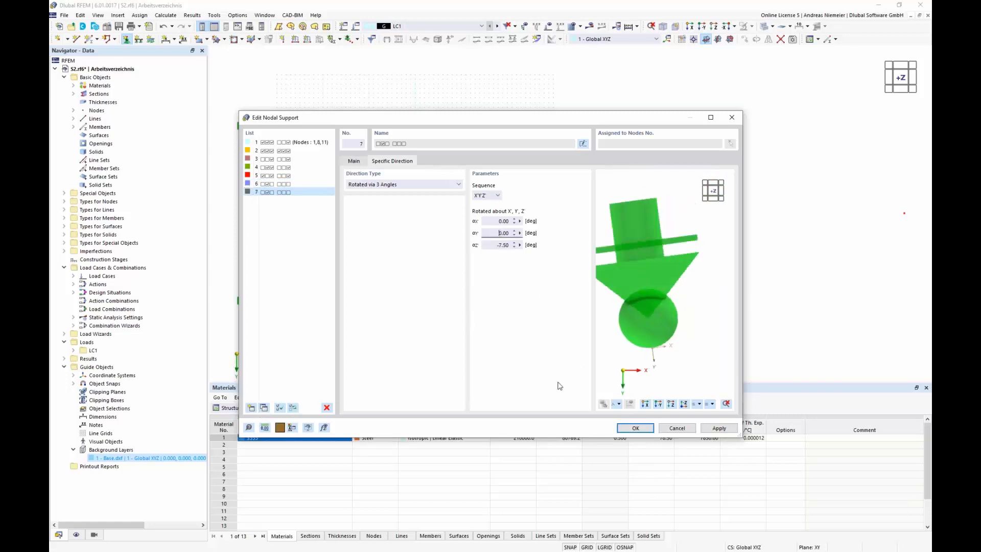
- Assign the support rotated 7.5° to the front cable node on the negative Y side
{"action": "left_click", "coordinate": [290, 184]}
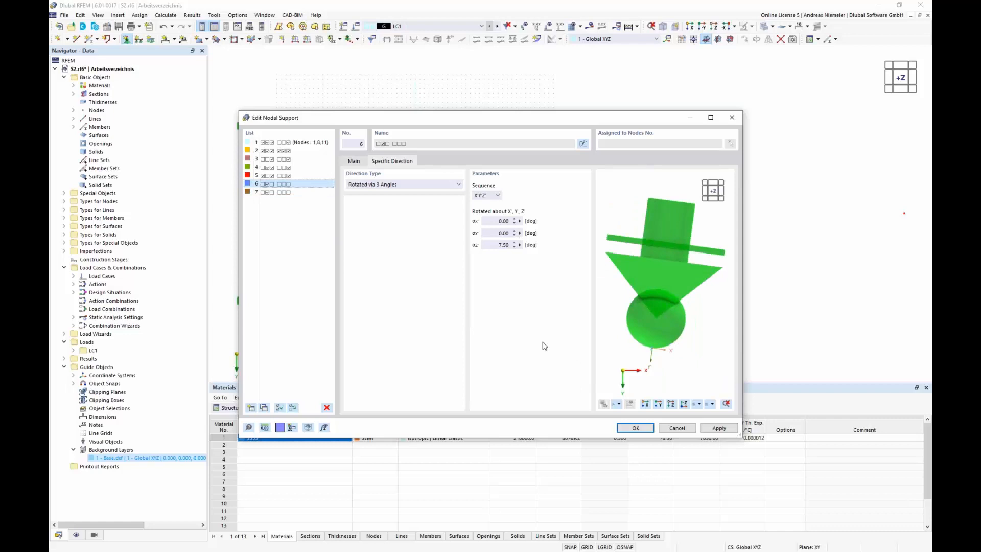
{"action": "left_click", "coordinate": [648, 428]}
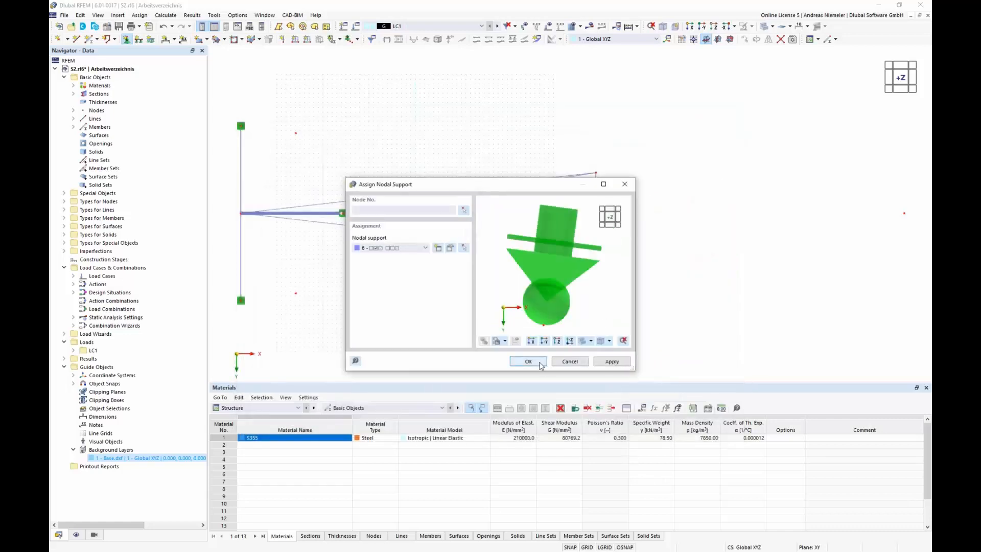
{"action": "left_click", "coordinate": [540, 364]}
{"action": "left_click", "coordinate": [597, 172]}
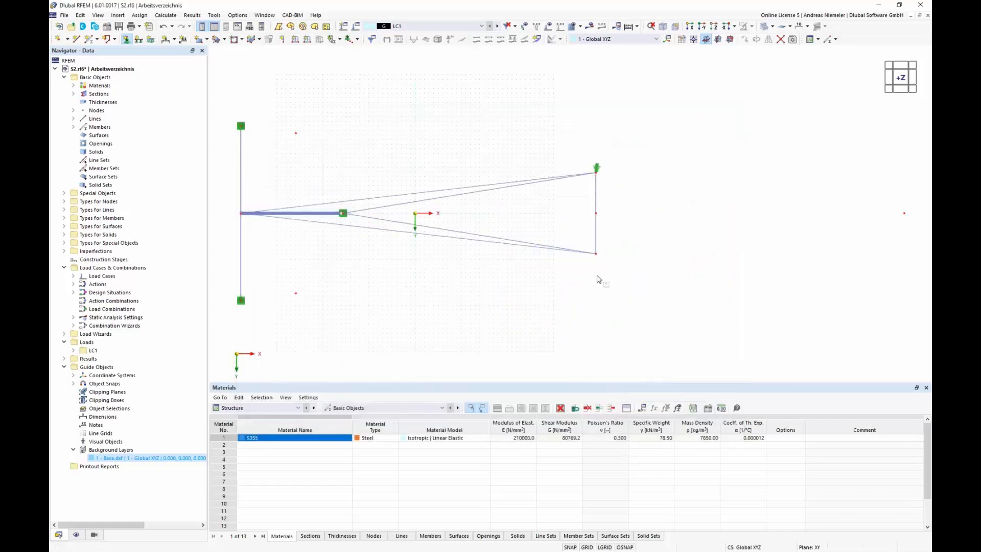
- Assign the support rotated -7.5° to the front cable node on the positive Y side
{"action": "left_click", "coordinate": [126, 39]}
{"action": "left_click", "coordinate": [387, 247]}
{"action": "left_click", "coordinate": [378, 301]}
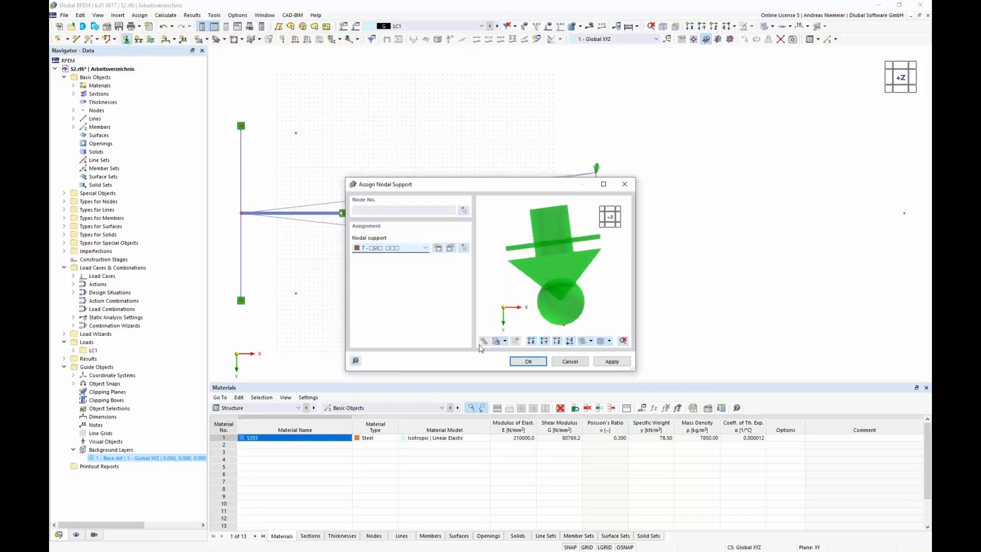
{"action": "left_click", "coordinate": [527, 361]}
{"action": "left_click", "coordinate": [597, 254]}
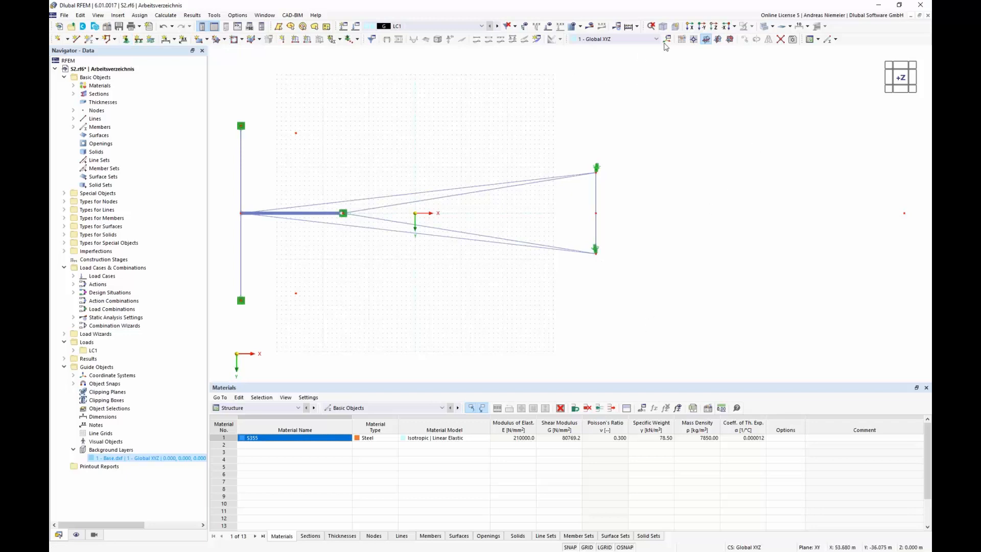
- Show the load cases in the table and name load case LC1 "G"
{"action": "left_click", "coordinate": [664, 26]}
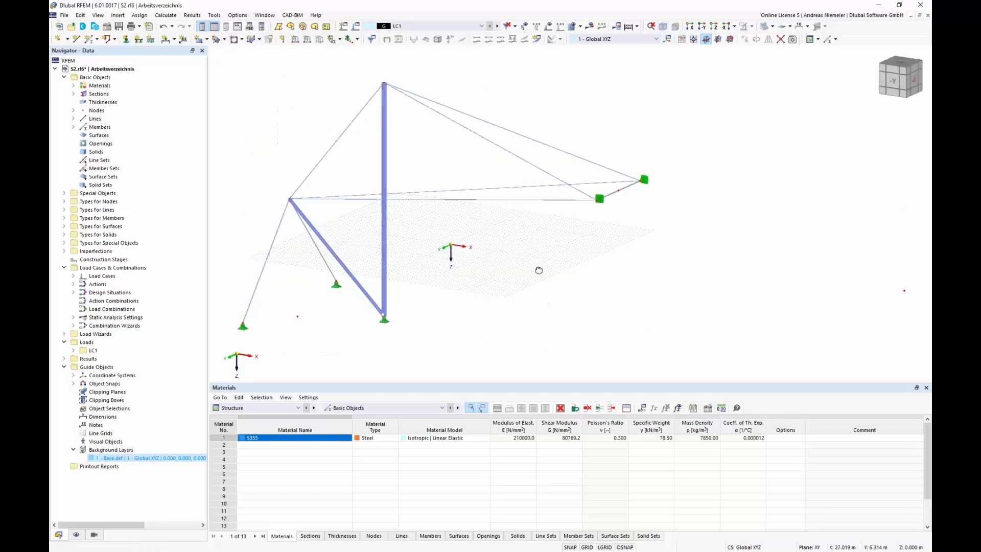
{"action": "middle_click_drag", "start_coordinate": [538, 270], "coordinate": [499, 319], "text": "ctrl"}
{"action": "scroll", "coordinate": [535, 288], "scroll_direction": "down", "scroll_amount": 2}
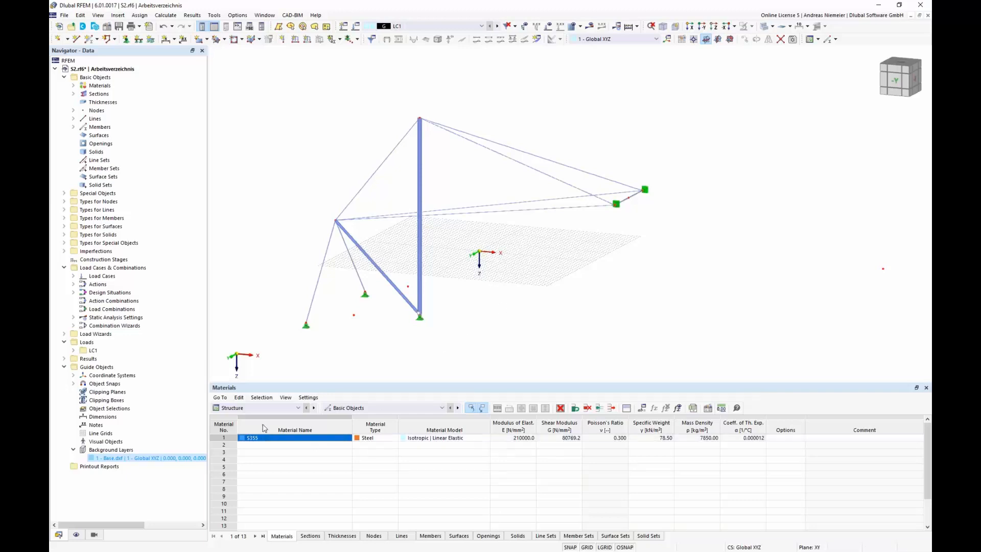
{"action": "left_click", "coordinate": [270, 408]}
{"action": "left_click", "coordinate": [271, 431]}
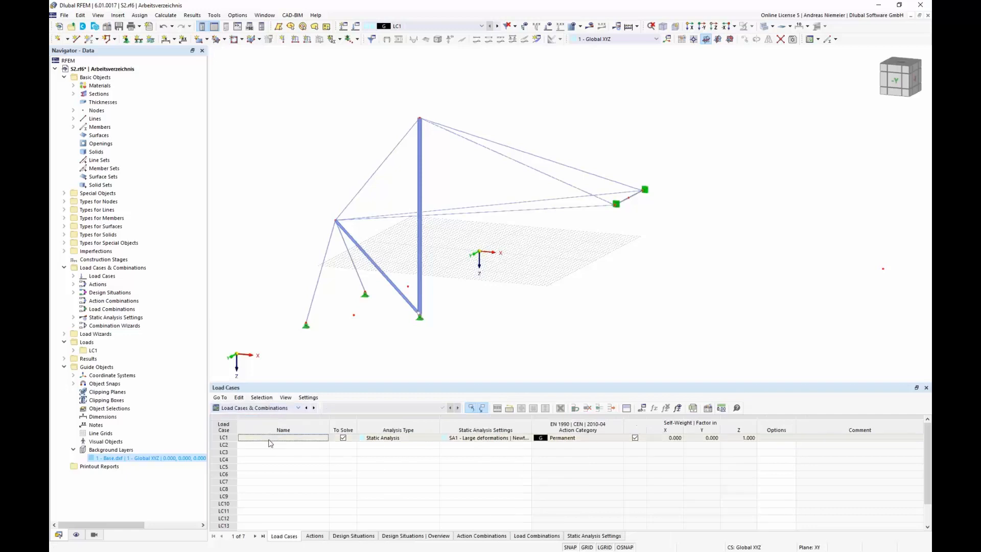
{"action": "left_click", "coordinate": [271, 468]}
{"action": "left_click", "coordinate": [270, 439]}
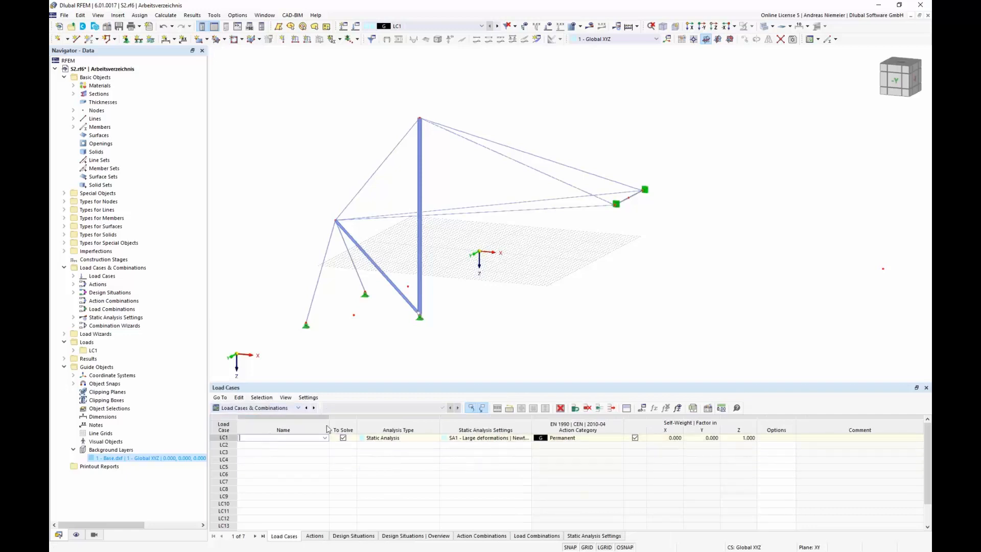
{"action": "type", "text": "G"}
{"action": "key", "text": "Return"}
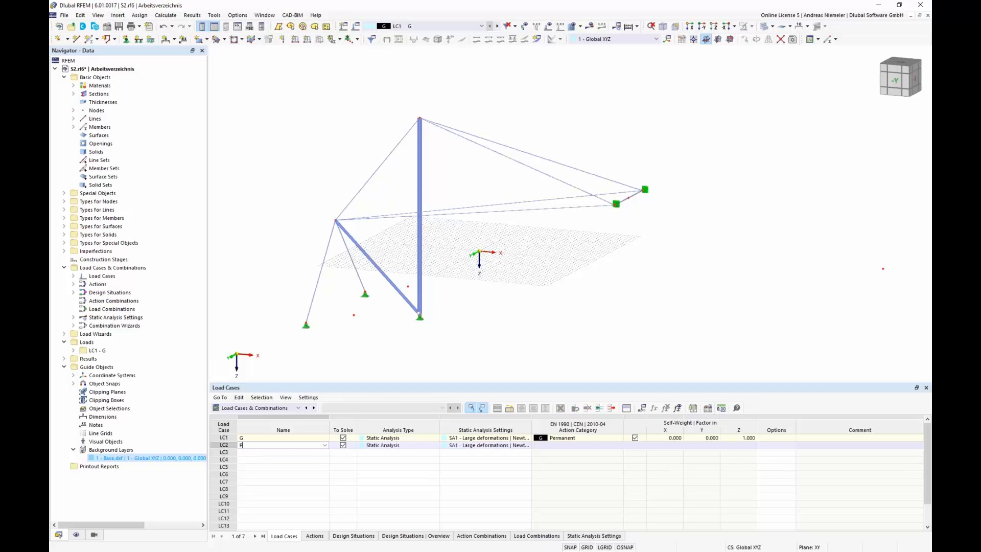
- Add load case LC2 named "P" and set its action category to Prestress
{"action": "key", "text": "Return"}
{"action": "left_click", "coordinate": [556, 447]}
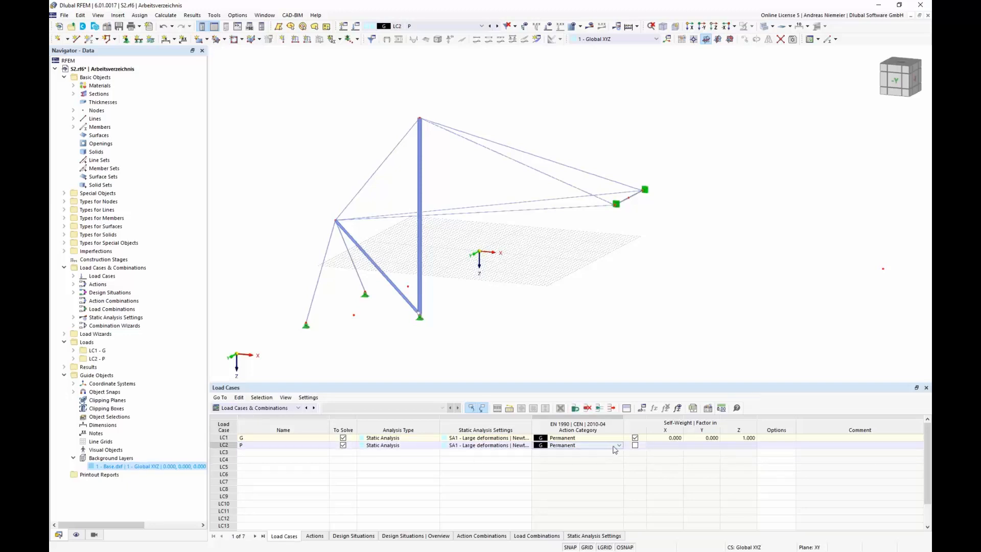
{"action": "left_click", "coordinate": [621, 446]}
{"action": "left_click", "coordinate": [591, 321]}
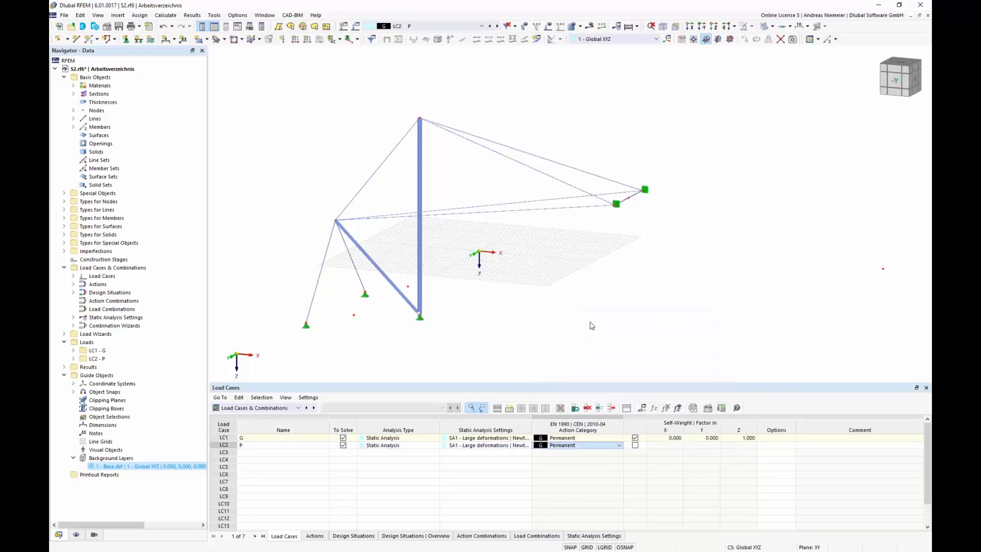
{"action": "left_click", "coordinate": [561, 481]}
{"action": "key", "text": "Escape"}
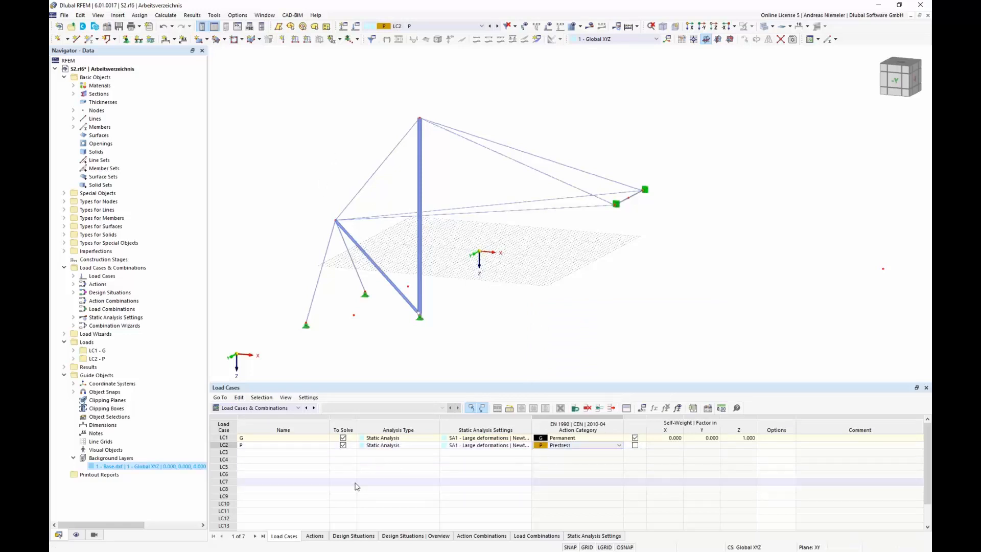
- Start a new member load in LC2 with the load type Form-Finding
{"action": "left_click", "coordinate": [308, 40]}
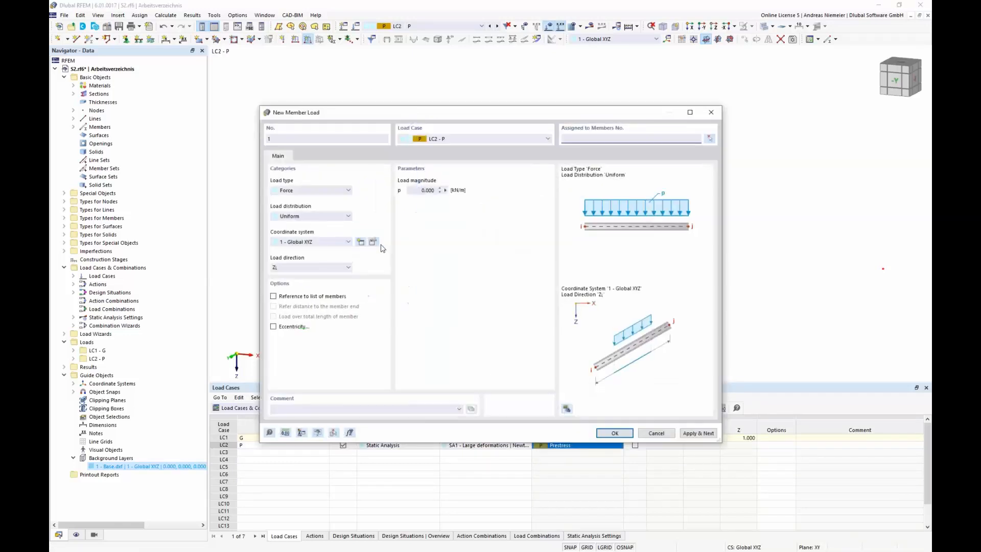
{"action": "left_click", "coordinate": [314, 191]}
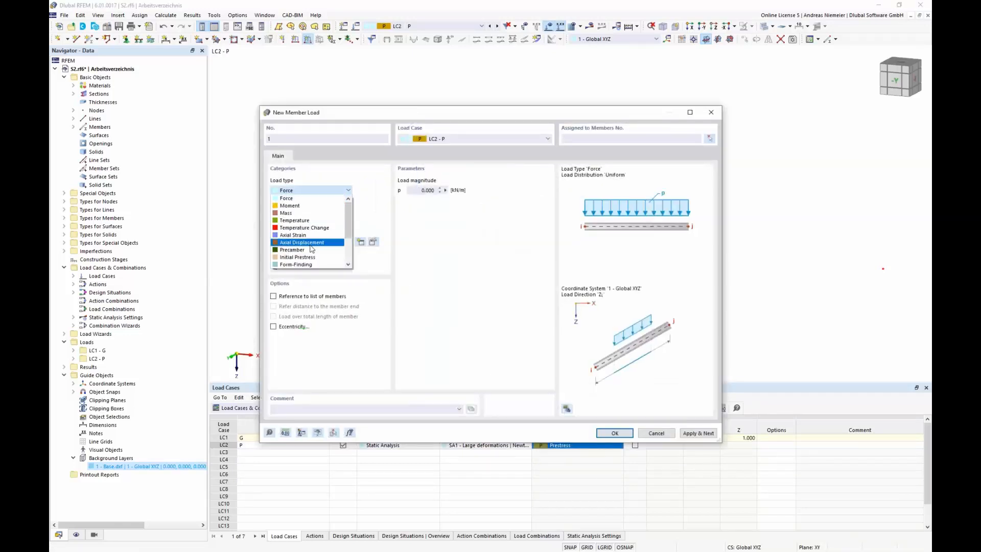
{"action": "left_click", "coordinate": [308, 264]}
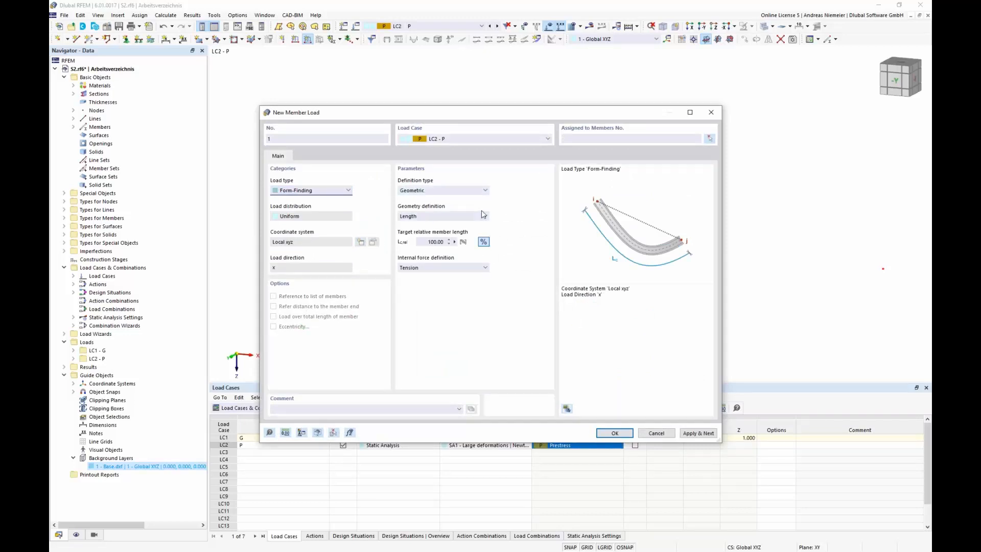
- Try the Force definition type for the form-finding load and return it to Geometric
{"action": "left_click", "coordinate": [468, 192]}
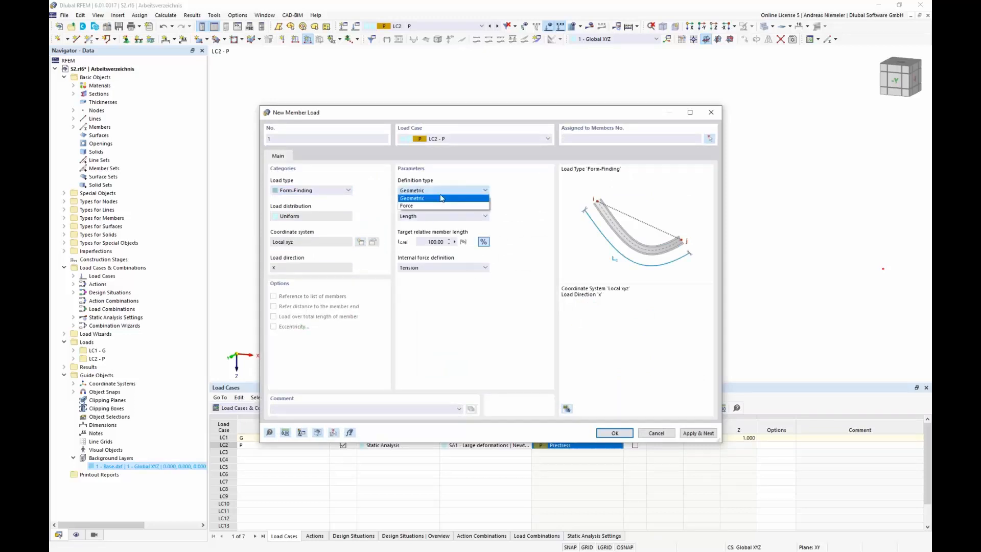
{"action": "left_click", "coordinate": [415, 198]}
{"action": "left_click", "coordinate": [428, 190]}
{"action": "left_click", "coordinate": [424, 205]}
{"action": "left_click", "coordinate": [427, 191]}
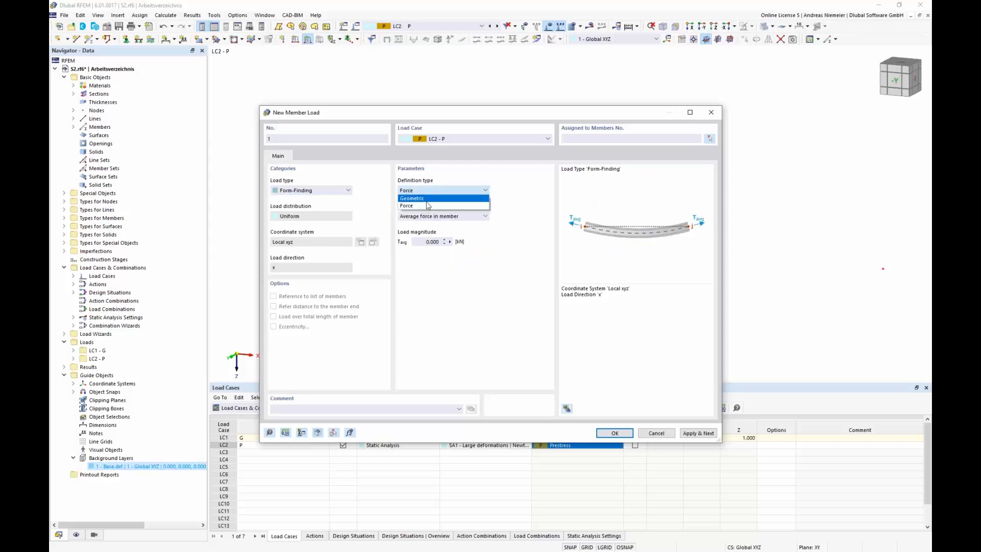
{"action": "left_click", "coordinate": [428, 202]}
{"action": "left_click_drag", "start_coordinate": [447, 113], "coordinate": [630, 243]}
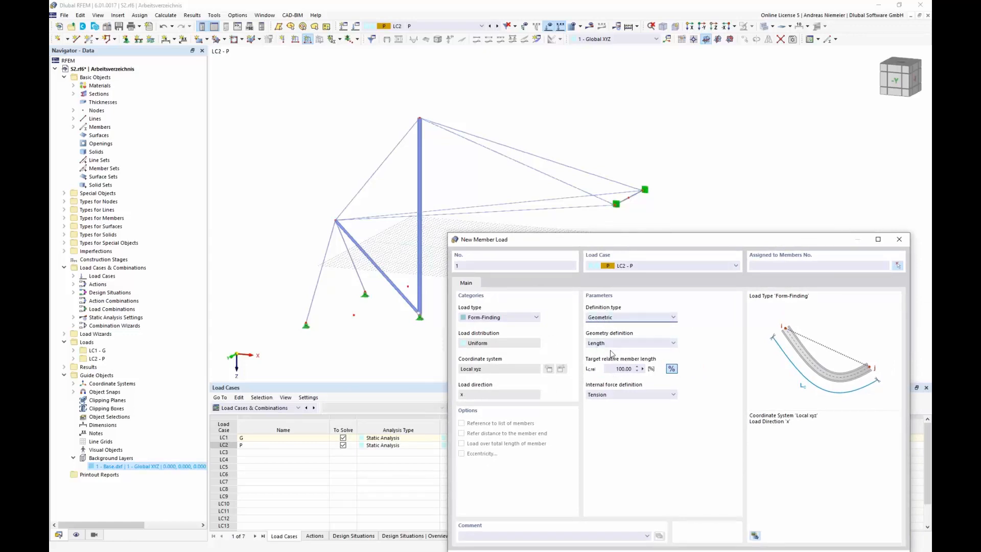
{"action": "left_click_drag", "start_coordinate": [669, 240], "coordinate": [606, 113]}
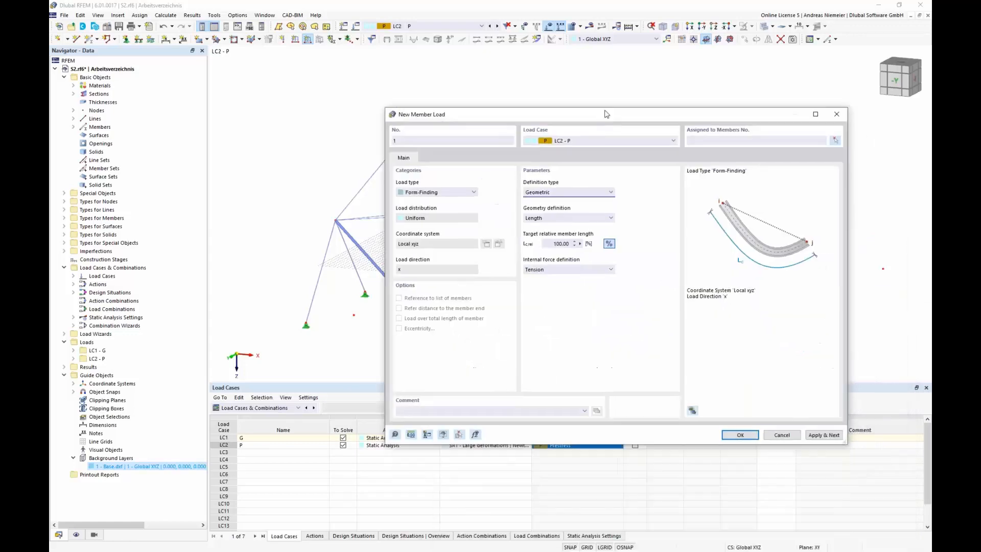
- Assign the geometric form-finding load with a 100% target relative member length to all cable members, including the divided front cable
{"action": "left_click", "coordinate": [739, 433]}
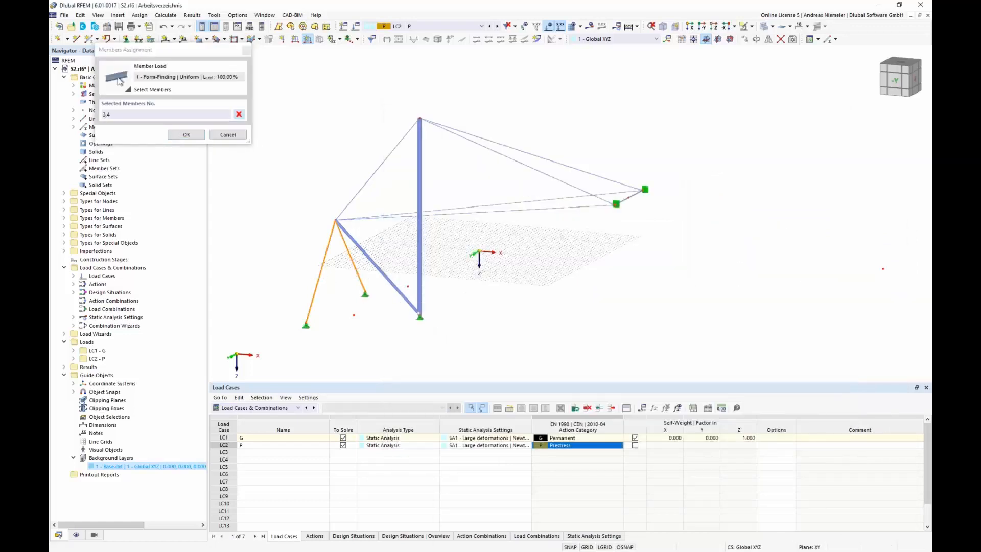
{"action": "left_click_drag", "start_coordinate": [559, 237], "coordinate": [446, 150]}
{"action": "left_click", "coordinate": [379, 168]}
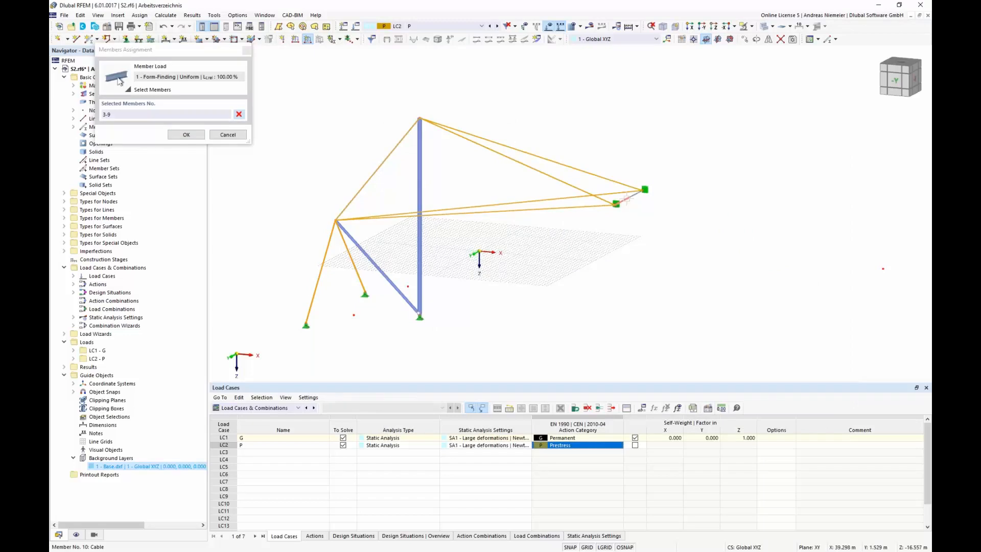
{"action": "left_click", "coordinate": [624, 201]}
{"action": "left_click", "coordinate": [636, 194]}
{"action": "left_click", "coordinate": [186, 135]}
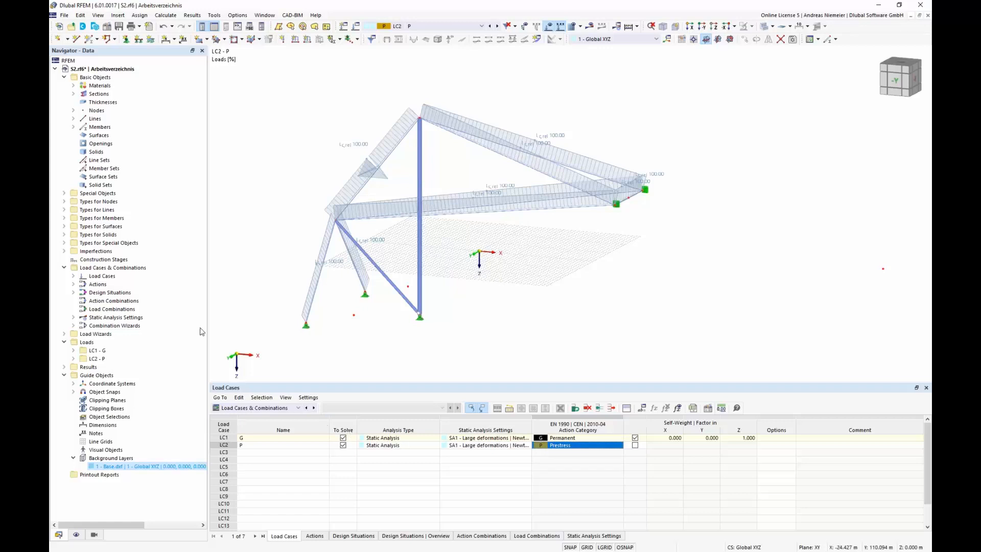
- Create a new construction stage named "Shape 1"
{"action": "right_click", "coordinate": [108, 262]}
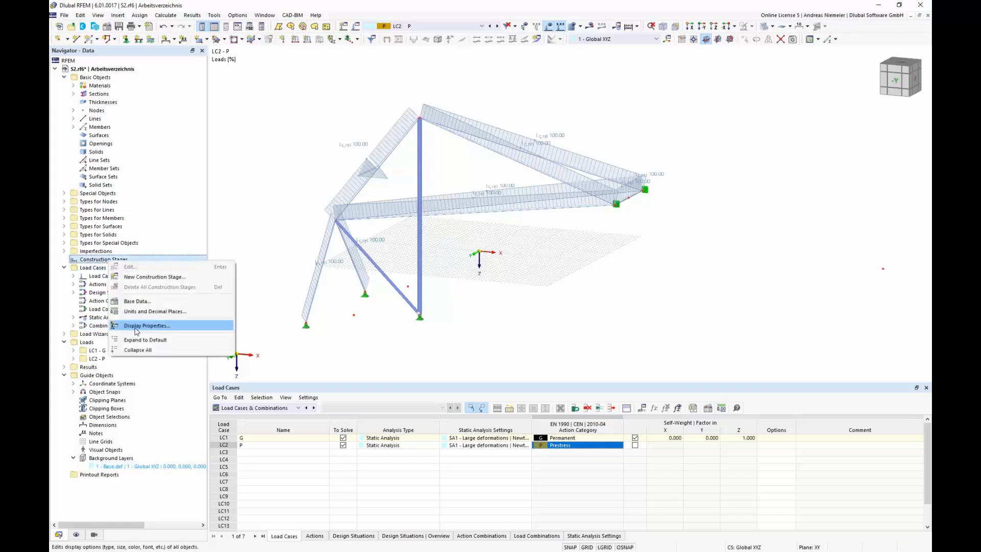
{"action": "left_click", "coordinate": [149, 277]}
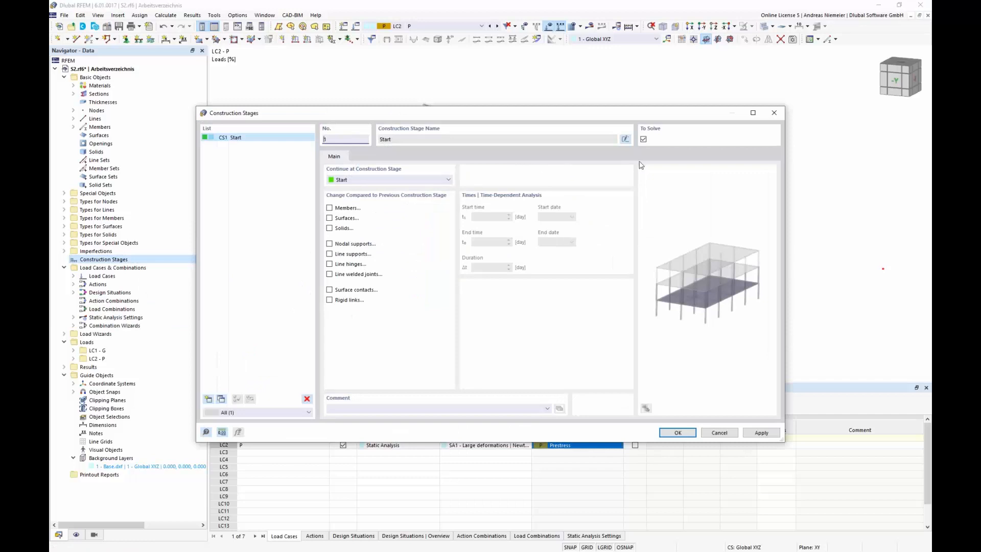
{"action": "left_click", "coordinate": [626, 139]}
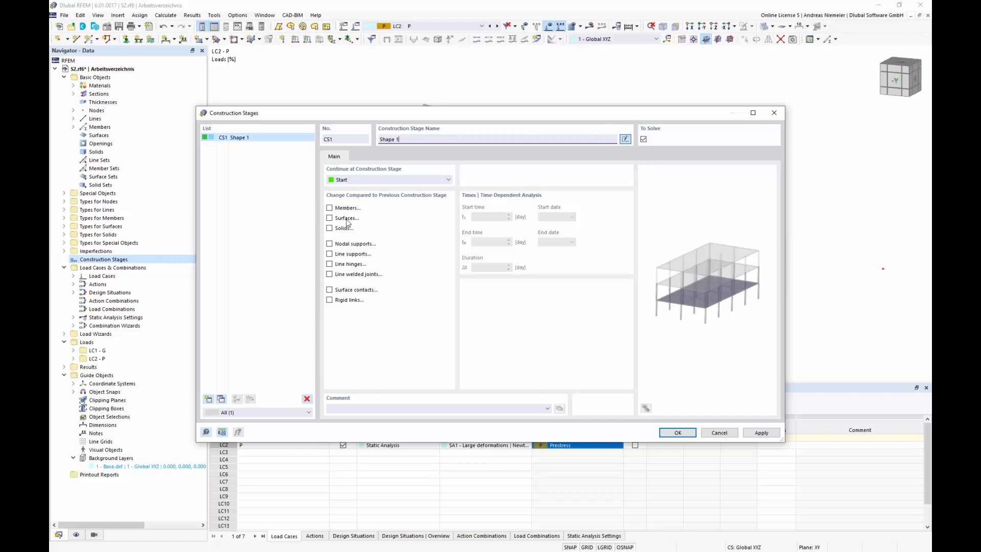
- Enable member and nodal support changes for construction stage Shape 1 and add members 1-11 to it
{"action": "left_click", "coordinate": [329, 208]}
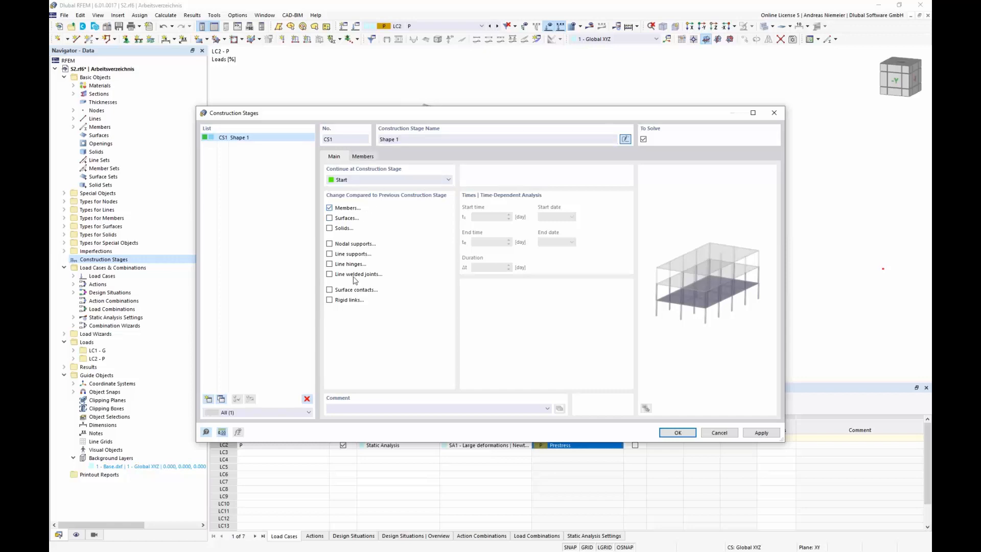
{"action": "left_click", "coordinate": [331, 244]}
{"action": "left_click", "coordinate": [366, 157]}
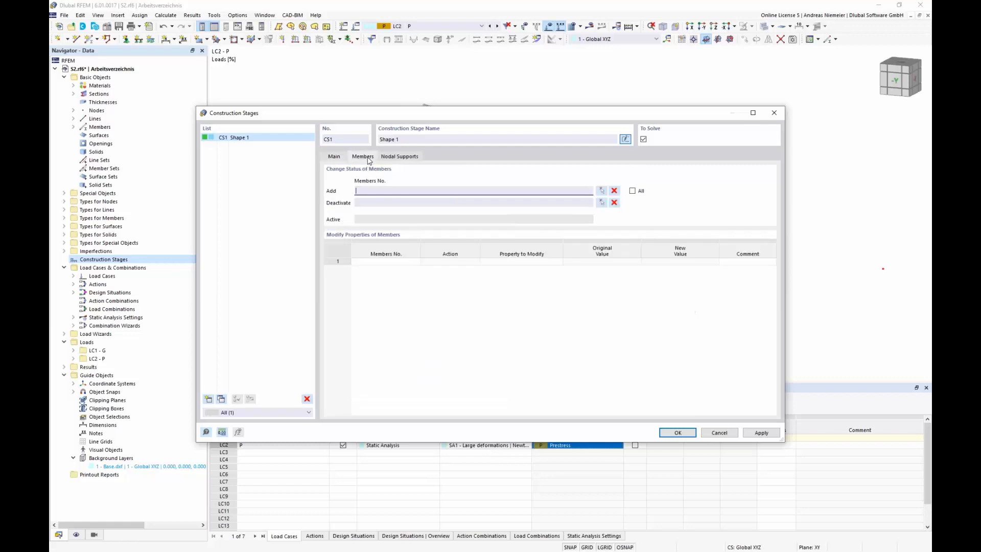
{"action": "left_click", "coordinate": [602, 191]}
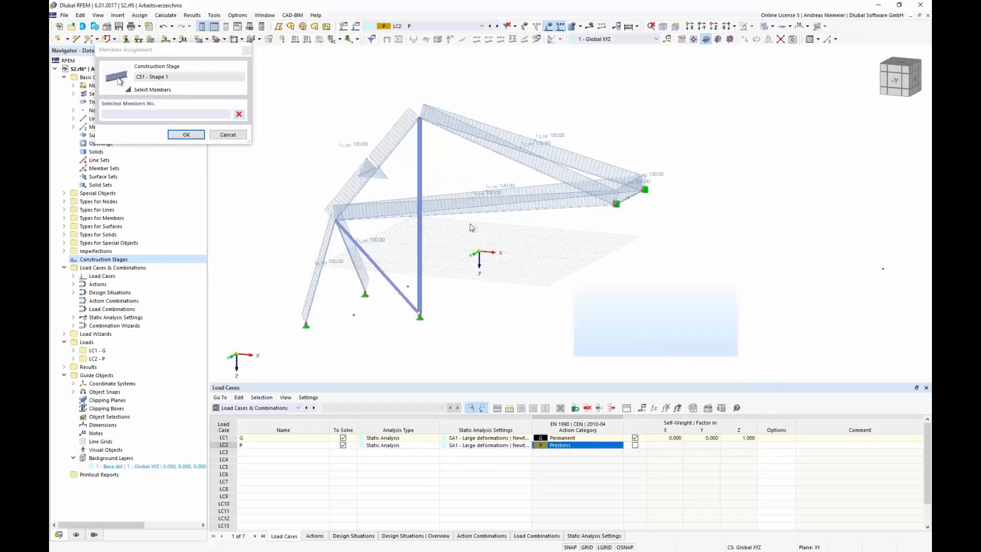
{"action": "left_click", "coordinate": [186, 134]}
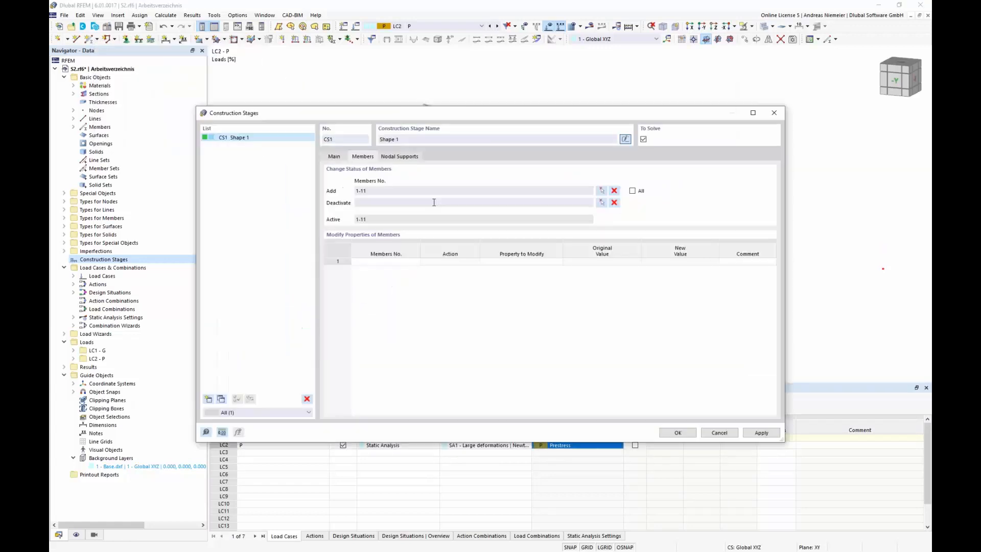
- Add the nodal supports at nodes 1, 8, 10, 11 and 13 to the construction stage and save it
{"action": "left_click", "coordinate": [418, 158]}
{"action": "left_click", "coordinate": [601, 190]}
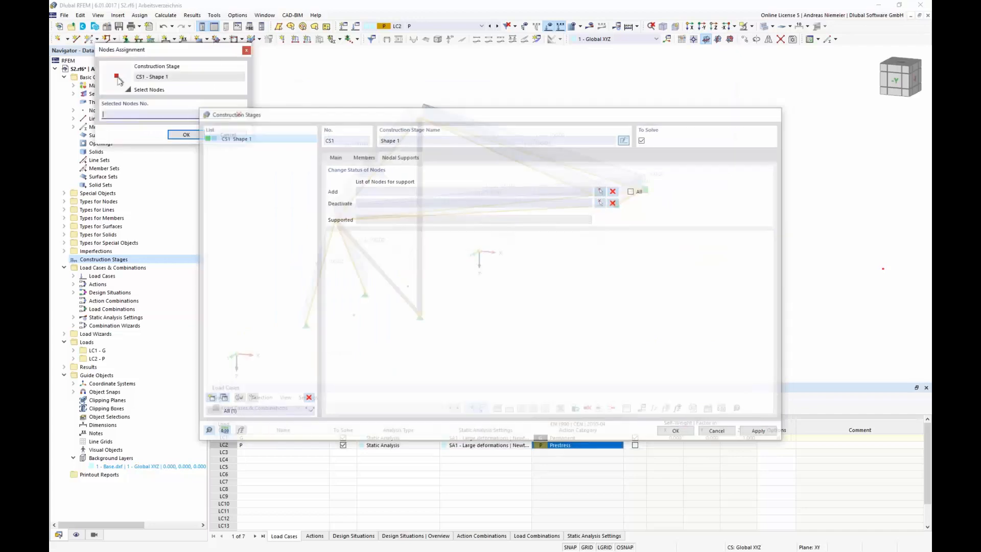
{"action": "left_click_drag", "start_coordinate": [367, 159], "coordinate": [280, 131]}
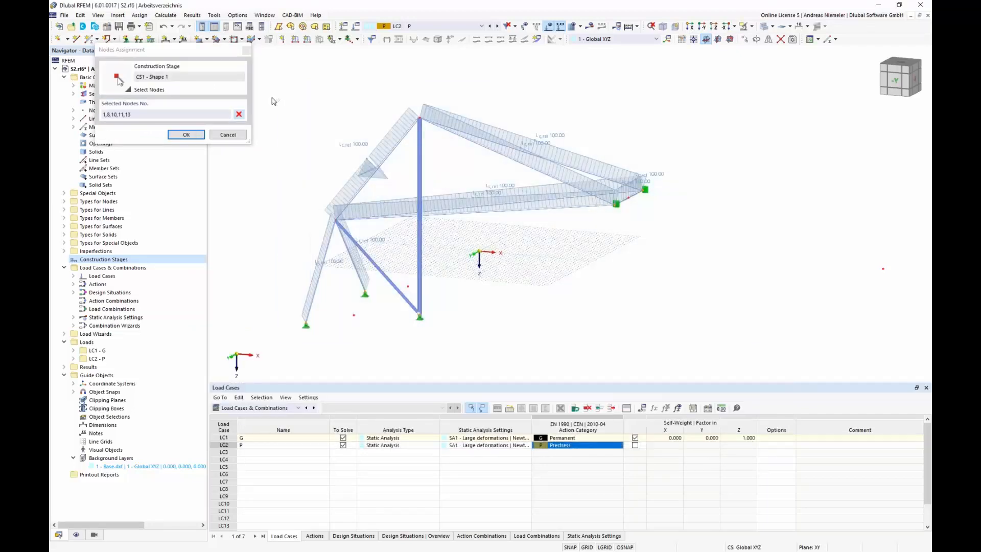
{"action": "left_click", "coordinate": [192, 136]}
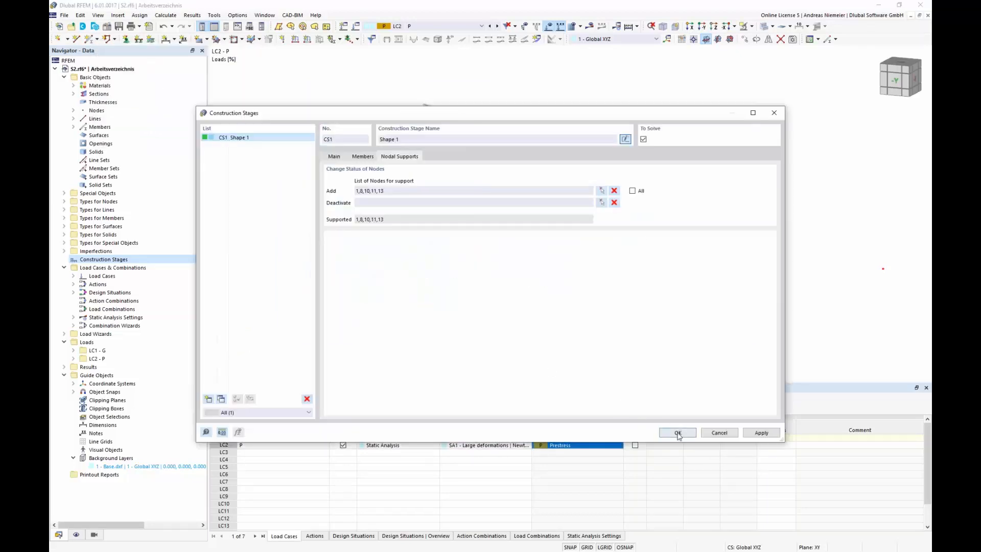
{"action": "left_click", "coordinate": [679, 433]}
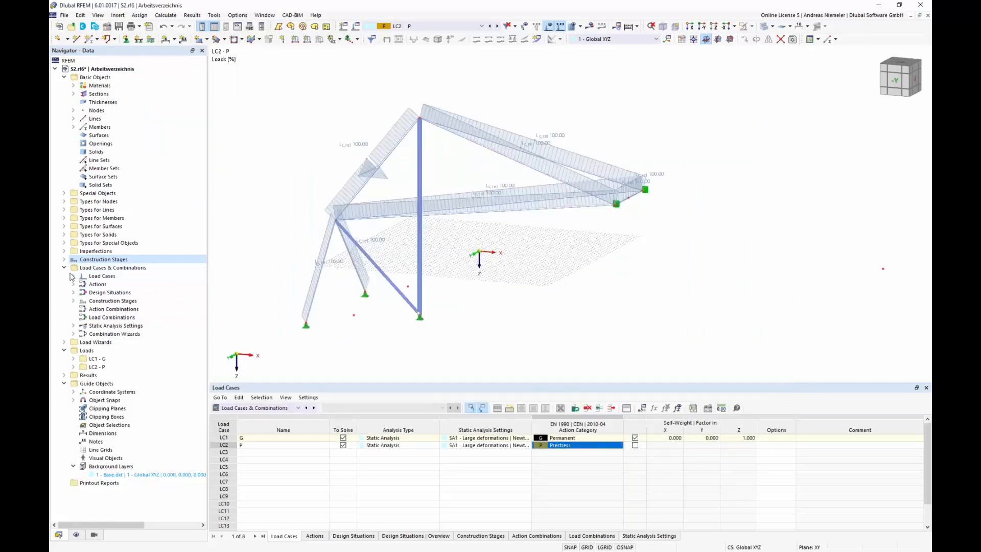
- Assign load cases LC1 (G) and LC2 (P) to construction stage Shape 1 and calculate it
{"action": "left_click", "coordinate": [64, 259]}
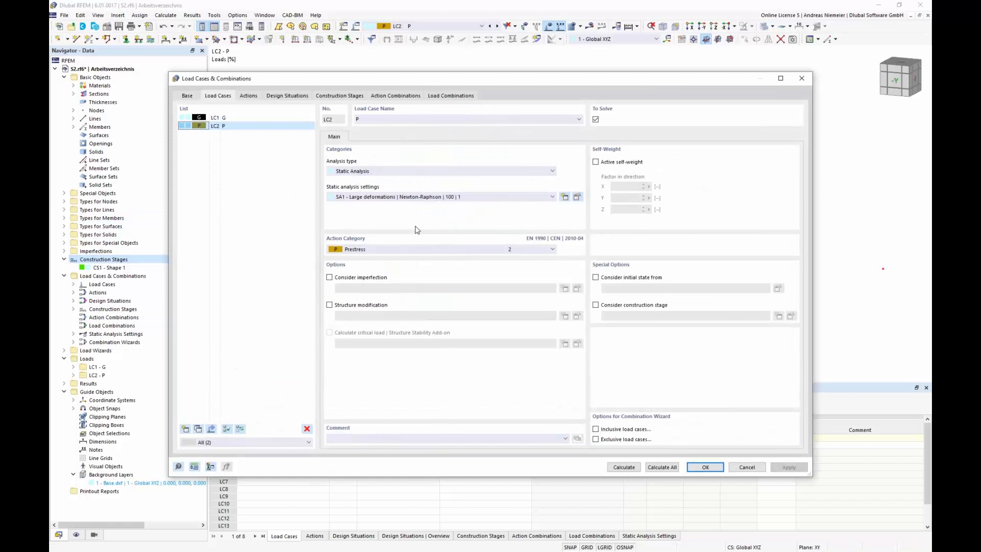
{"action": "left_click", "coordinate": [352, 96]}
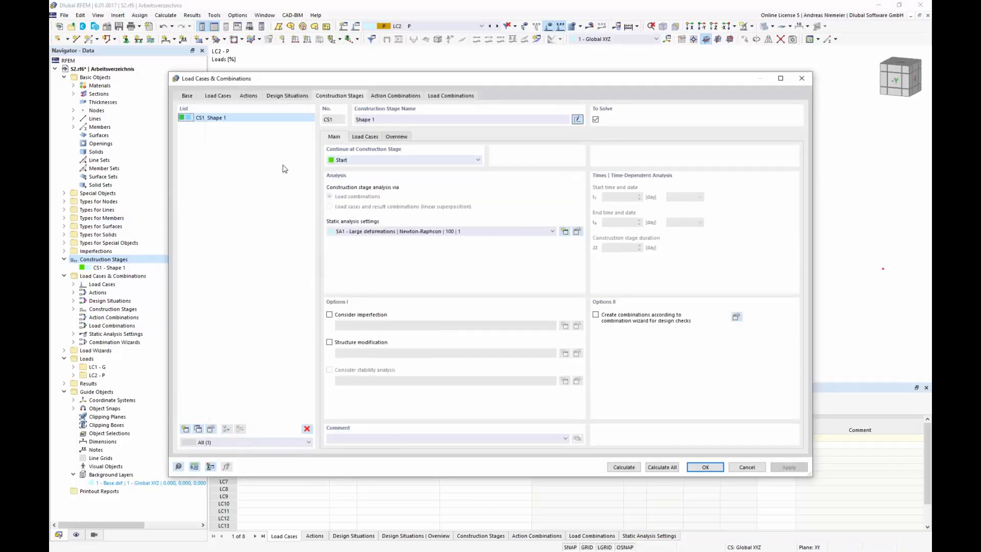
{"action": "left_click", "coordinate": [362, 138]}
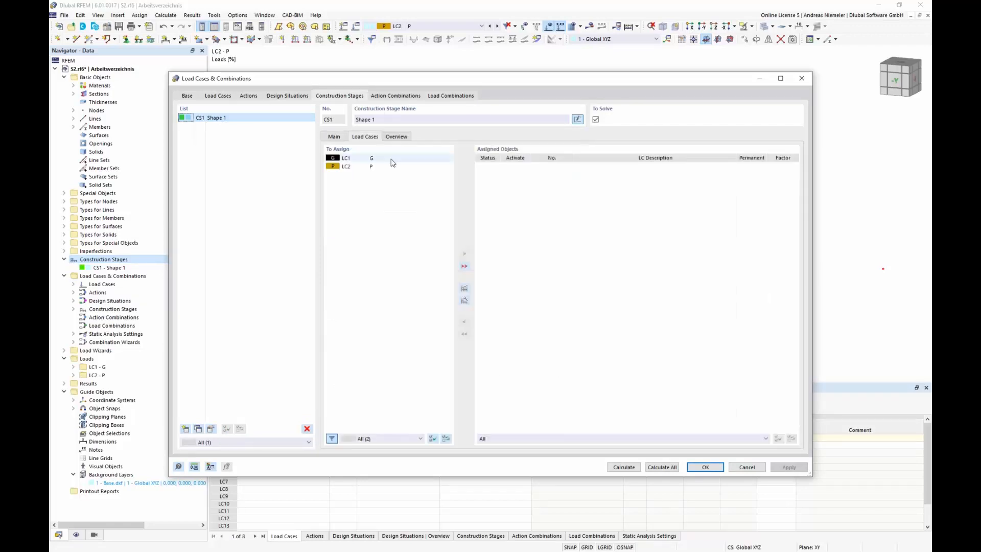
{"action": "double_click", "coordinate": [376, 166]}
{"action": "double_click", "coordinate": [377, 158]}
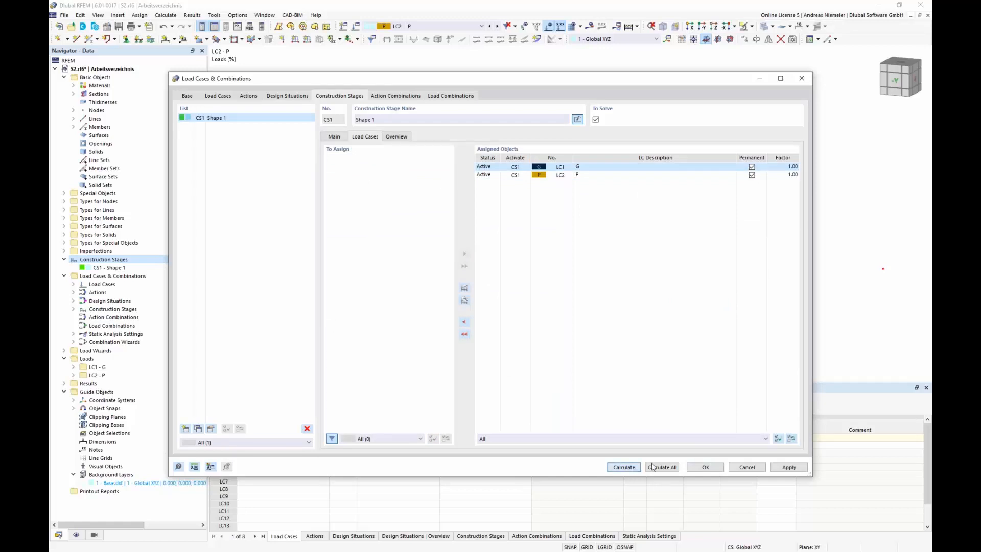
{"action": "left_click", "coordinate": [632, 467]}
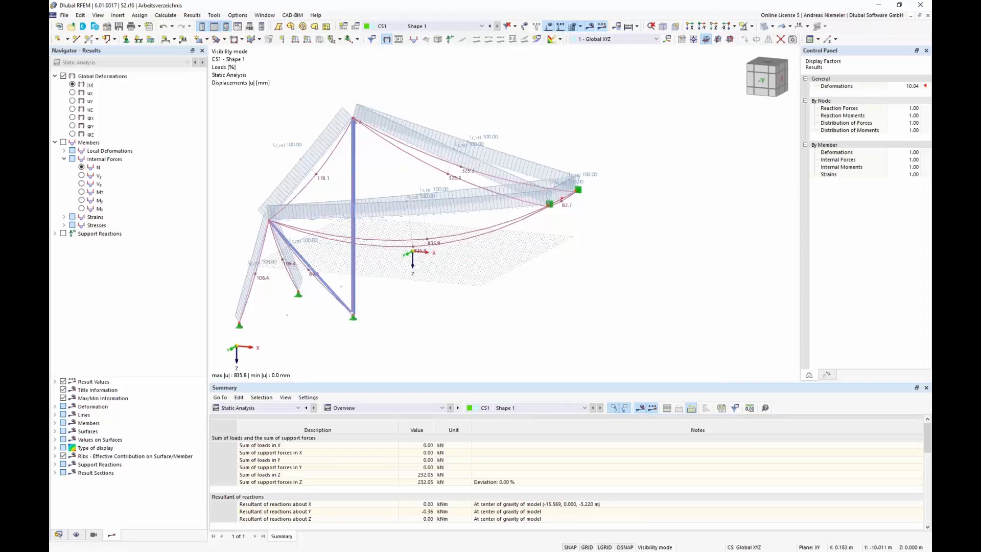
- Inspect the calculated shape and display the axial forces N of the members
{"action": "middle_click_drag", "start_coordinate": [428, 241], "coordinate": [470, 246]}
{"action": "scroll", "coordinate": [473, 246], "scroll_direction": "down", "scroll_amount": 1}
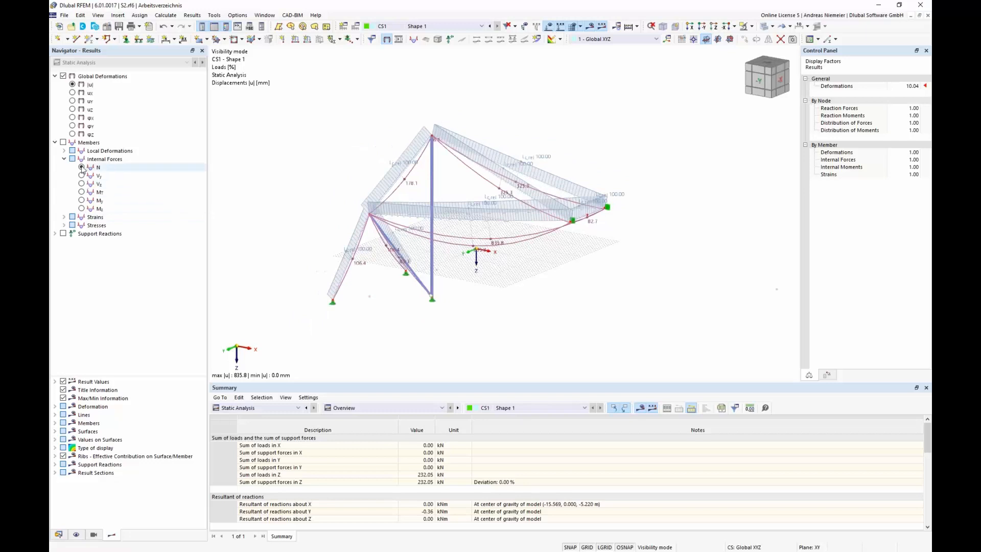
{"action": "left_click", "coordinate": [63, 142]}
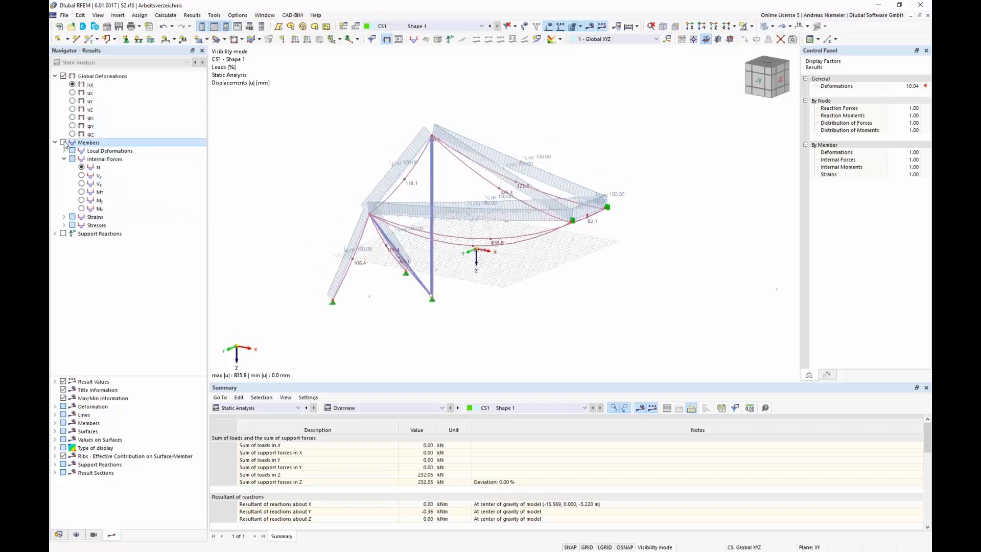
{"action": "middle_click_drag", "start_coordinate": [433, 265], "coordinate": [497, 277], "text": "ctrl"}
{"action": "scroll", "coordinate": [496, 277], "scroll_direction": "up", "scroll_amount": 1}
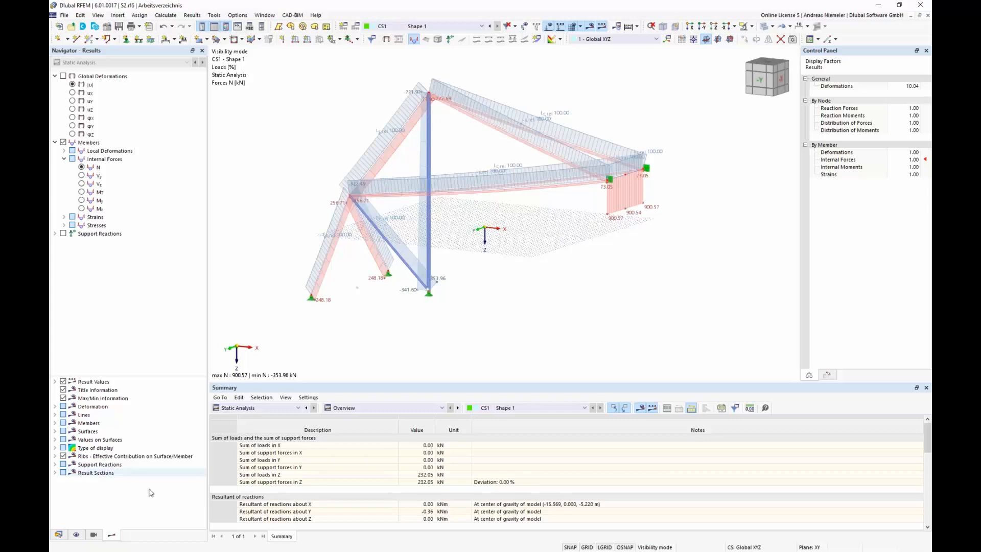
- Activate the Base.dxf background layer behind the model
{"action": "left_click", "coordinate": [58, 534]}
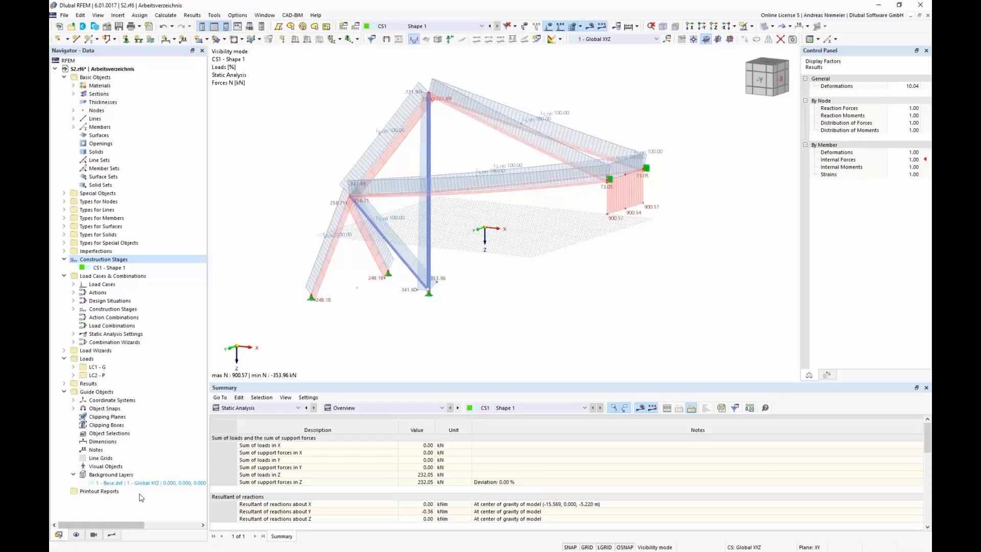
{"action": "right_click", "coordinate": [144, 482]}
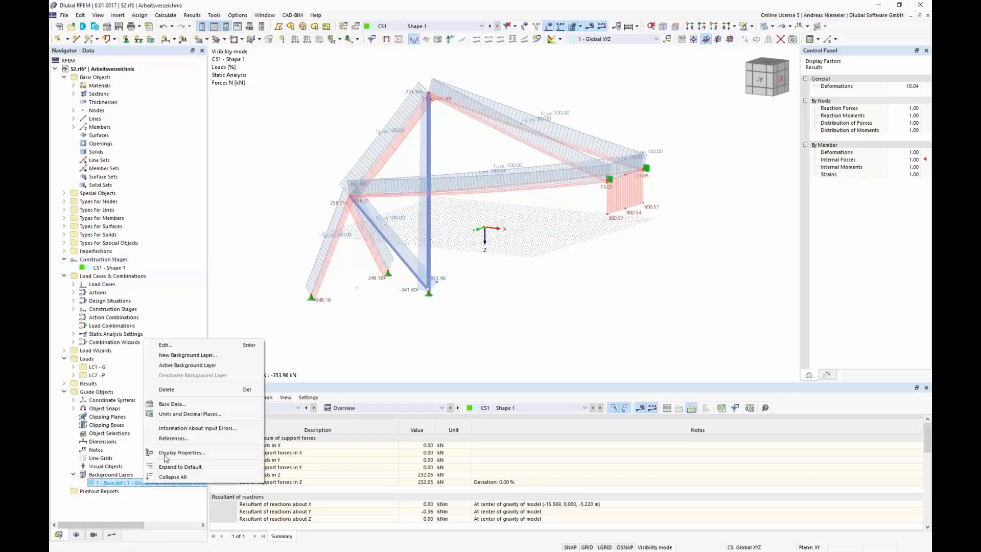
{"action": "left_click", "coordinate": [180, 366]}
{"action": "mouse_move", "coordinate": [387, 317]}
{"action": "middle_mouse_down", "text": "ctrl"}
{"action": "mouse_move", "coordinate": [449, 300]}
{"action": "mouse_move", "coordinate": [442, 308]}
{"action": "middle_mouse_up", "text": "ctrl"}
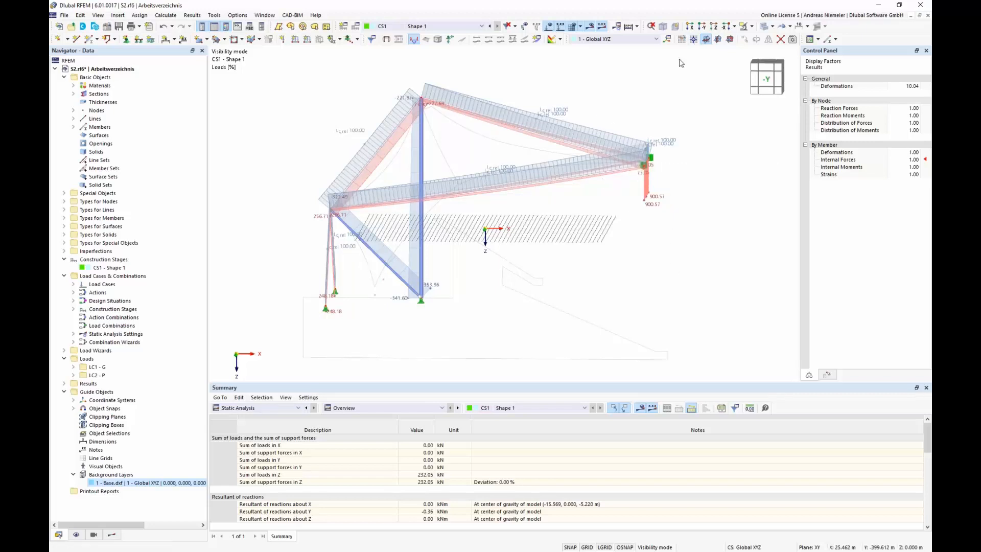
- Hide the results and loads, and make LC1 the current load case with the full model shown
{"action": "left_click", "coordinate": [581, 26]}
{"action": "left_click", "coordinate": [580, 41]}
{"action": "left_click", "coordinate": [548, 26]}
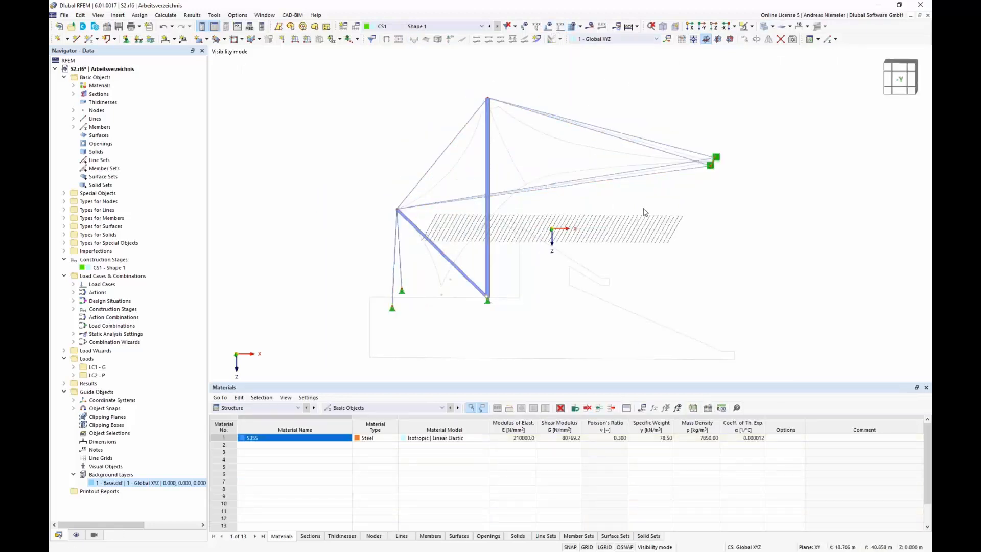
{"action": "scroll", "coordinate": [644, 210], "scroll_direction": "down", "scroll_amount": 1}
{"action": "left_click", "coordinate": [465, 26]}
{"action": "left_click", "coordinate": [455, 38]}
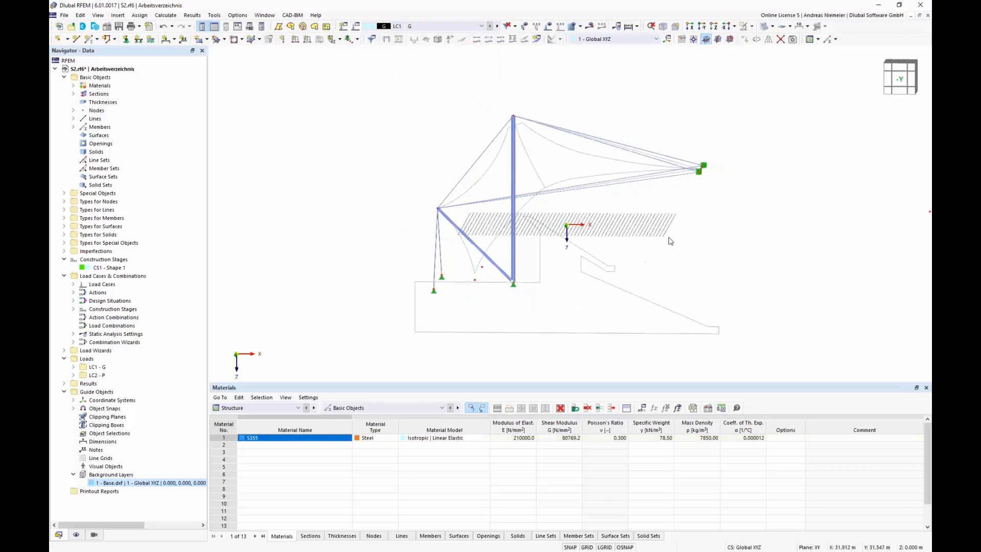
{"action": "middle_click_drag", "start_coordinate": [670, 239], "coordinate": [610, 237], "text": "ctrl"}
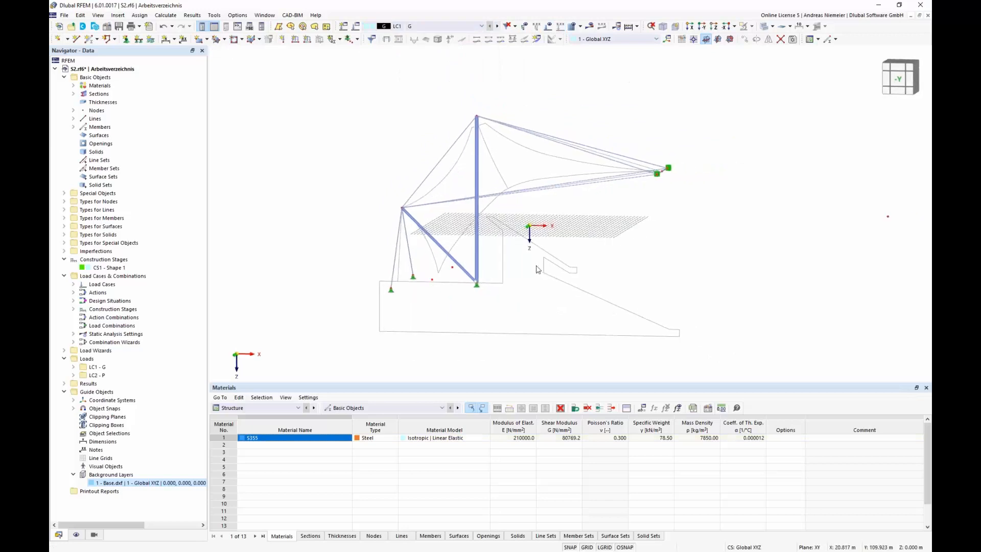
- Draw single lines from the upper end of the inclined strut to the node at X -25.865, Y 17.383, Z 14.562 m and on to the nearer fixed support
{"action": "left_click", "coordinate": [76, 39]}
{"action": "scroll", "coordinate": [376, 237], "scroll_direction": "up", "scroll_amount": 2}
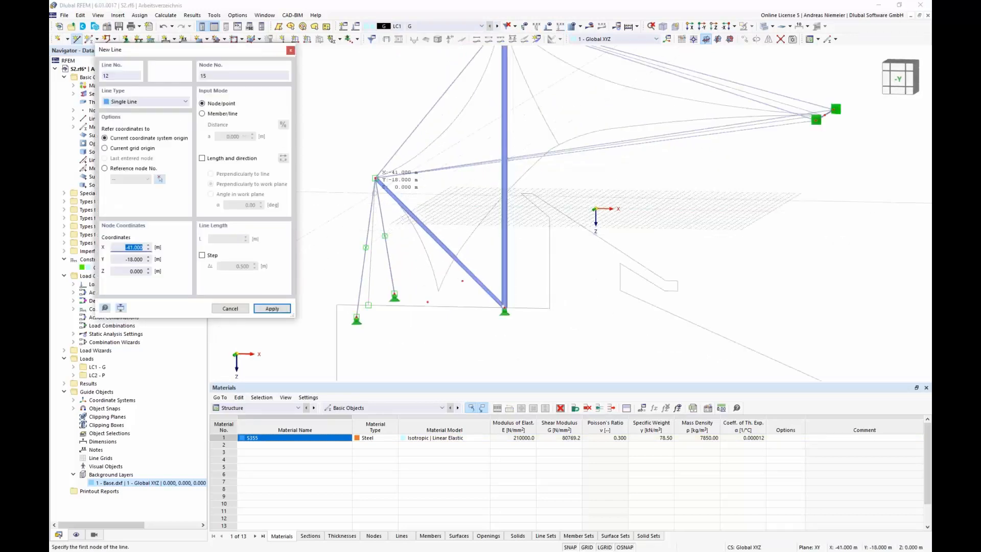
{"action": "left_click", "coordinate": [376, 178]}
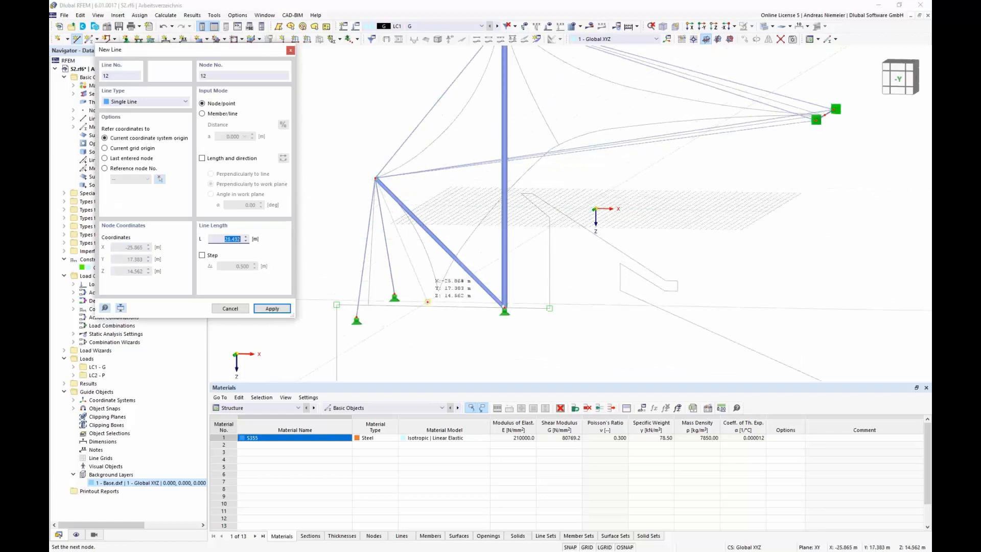
{"action": "left_click", "coordinate": [427, 302]}
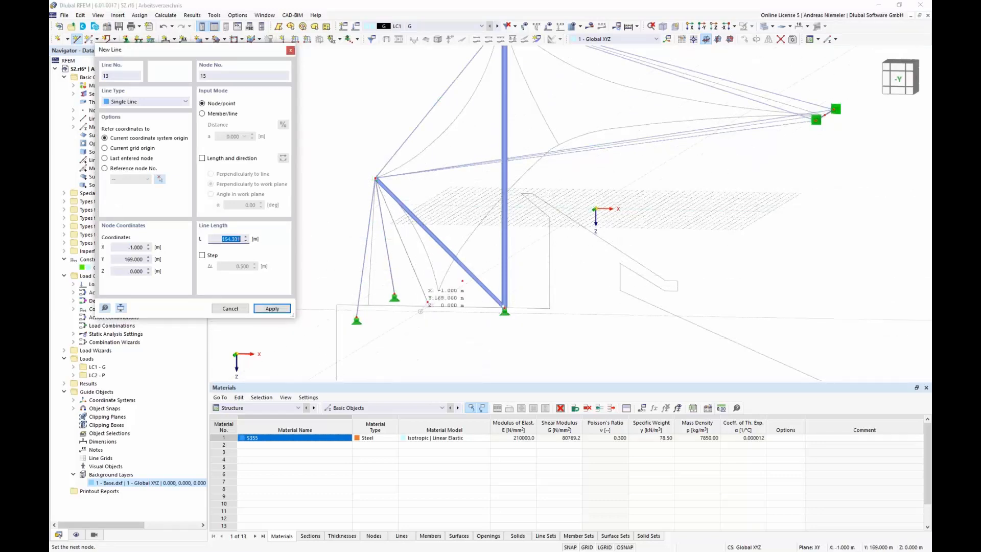
{"action": "scroll", "coordinate": [445, 307], "scroll_direction": "down", "scroll_amount": 2}
{"action": "scroll", "coordinate": [718, 169], "scroll_direction": "up", "scroll_amount": 3}
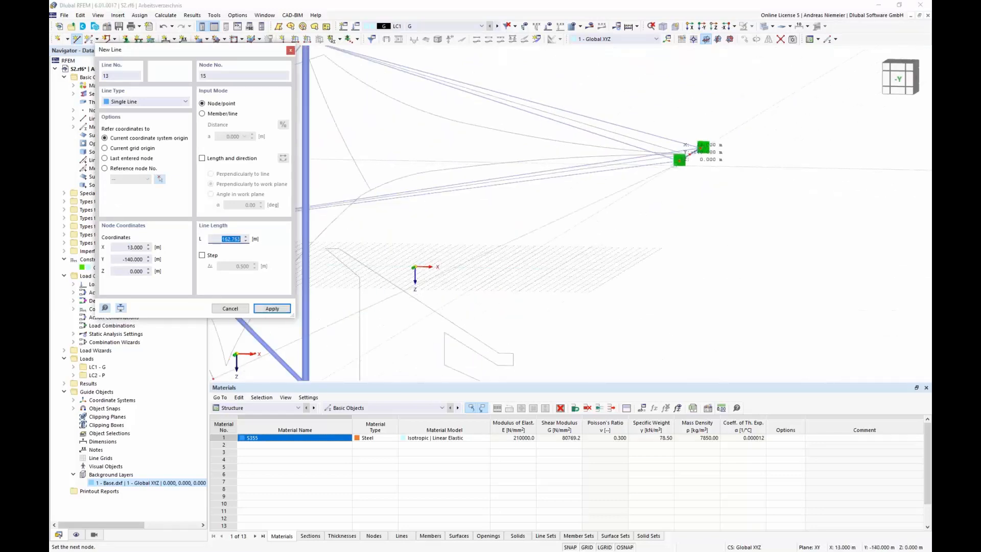
{"action": "left_click", "coordinate": [704, 148]}
{"action": "scroll", "coordinate": [716, 174], "scroll_direction": "down", "scroll_amount": 3}
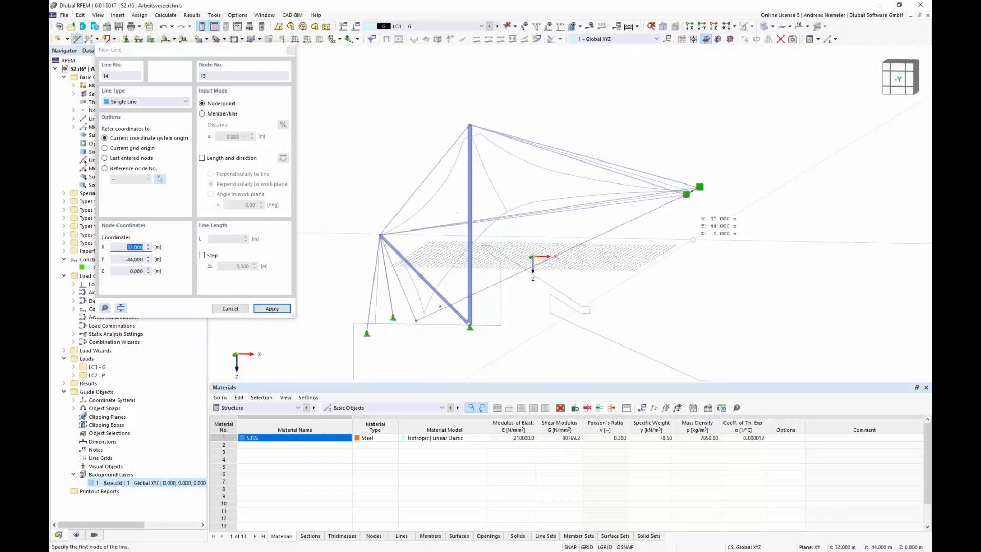
{"action": "key", "text": "Escape"}
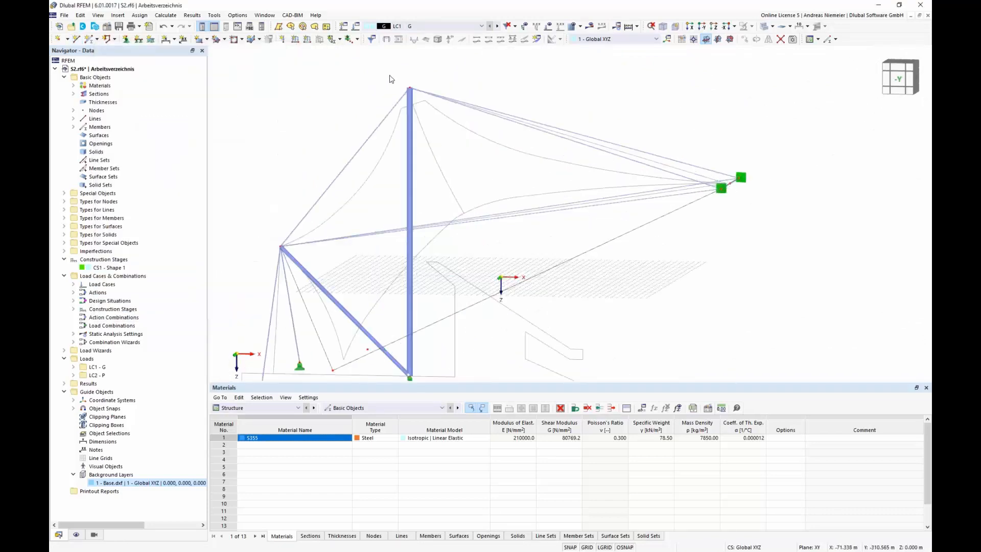
- Set the work plane to XZ and view the model in the -Y direction
{"action": "middle_click_drag", "start_coordinate": [753, 221], "coordinate": [742, 240], "text": "ctrl"}
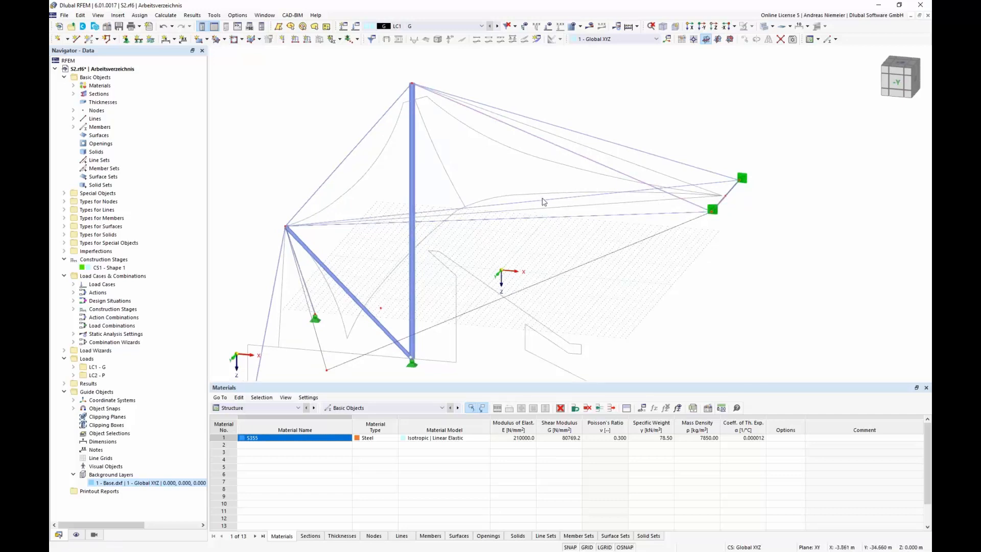
{"action": "left_click", "coordinate": [719, 40]}
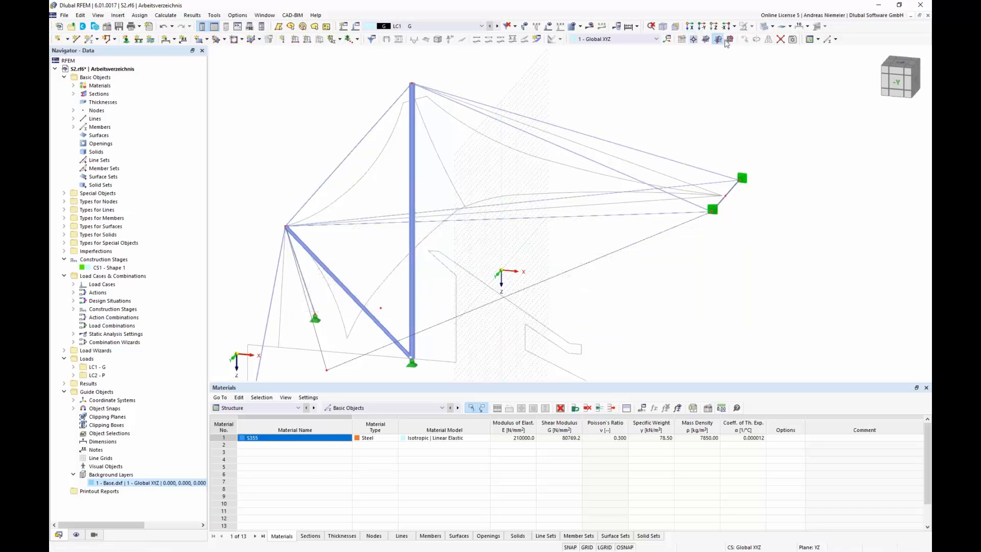
{"action": "left_click", "coordinate": [729, 41]}
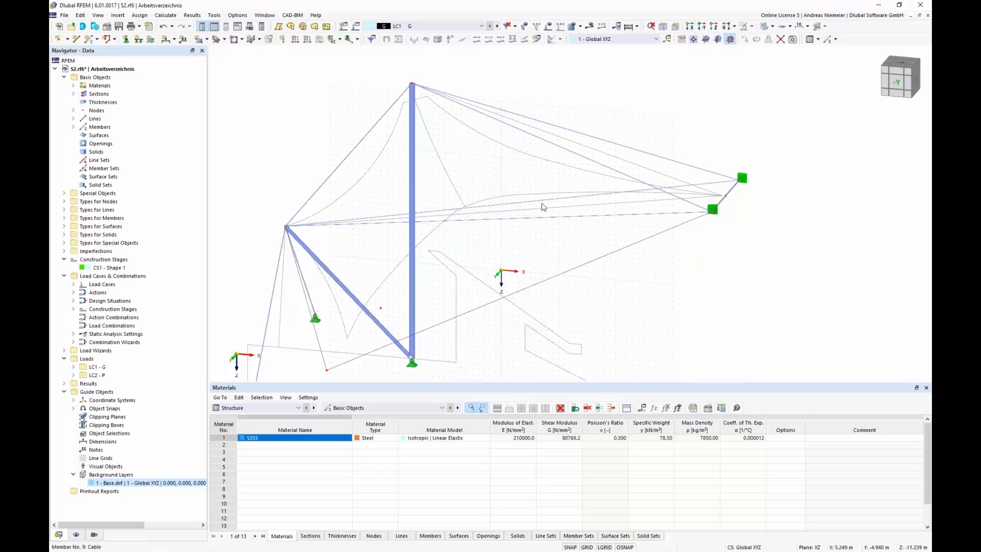
{"action": "left_click", "coordinate": [897, 82]}
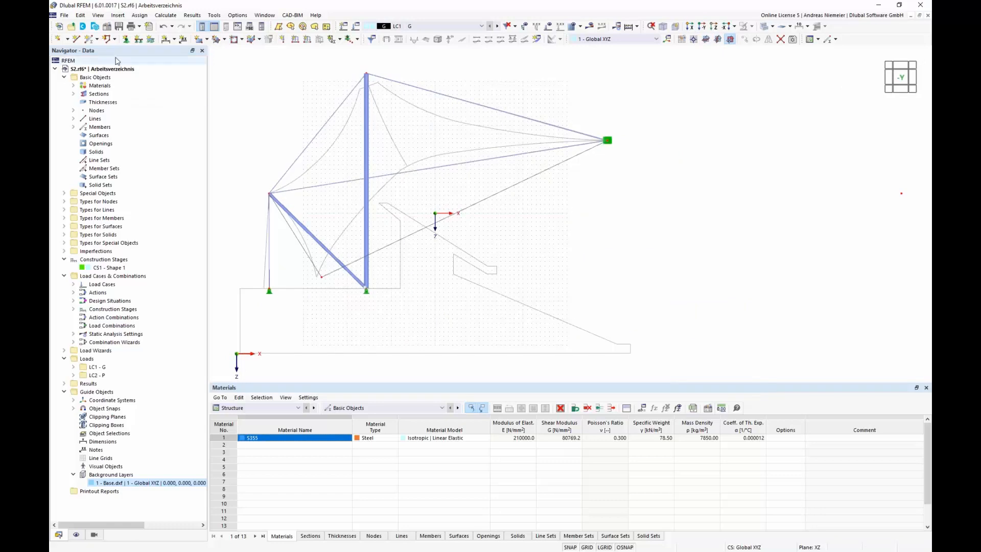
- Draw an arc line from the mast top through the control point X 9.226, Y 0.000, Z -20.020 m to the node midway between the fixed supports
{"action": "left_click", "coordinate": [114, 38]}
{"action": "left_click", "coordinate": [123, 71]}
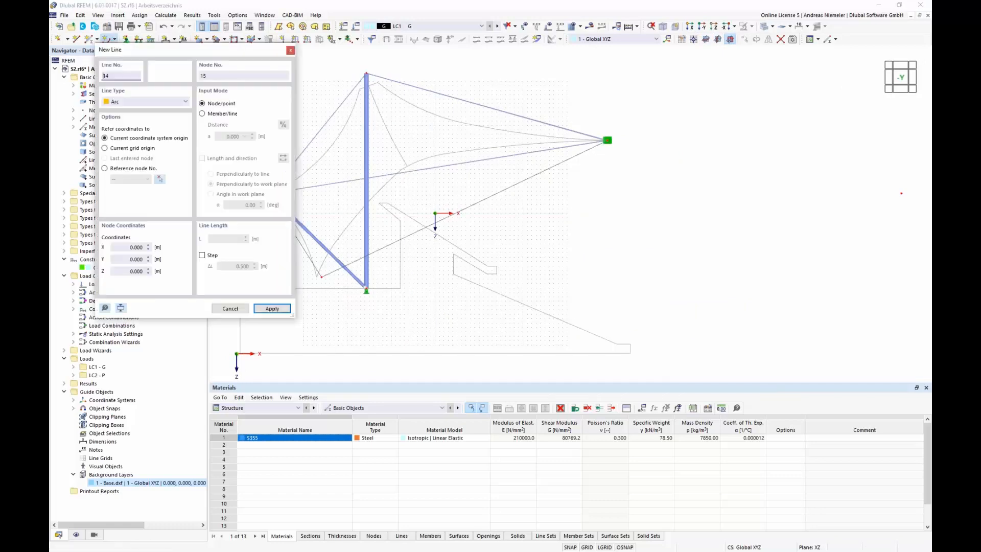
{"action": "left_click", "coordinate": [366, 74]}
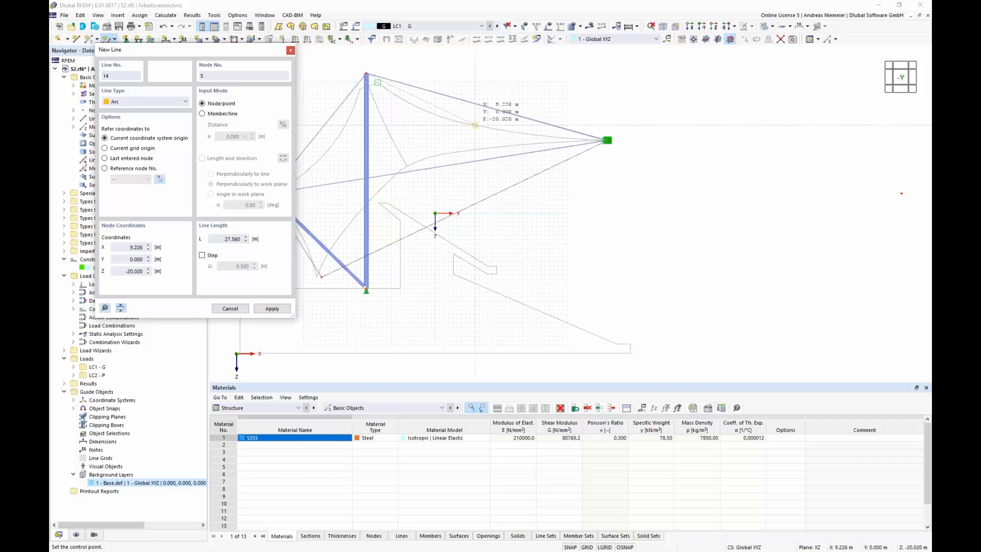
{"action": "left_click", "coordinate": [475, 125]}
{"action": "scroll", "coordinate": [607, 140], "scroll_direction": "up", "scroll_amount": 5}
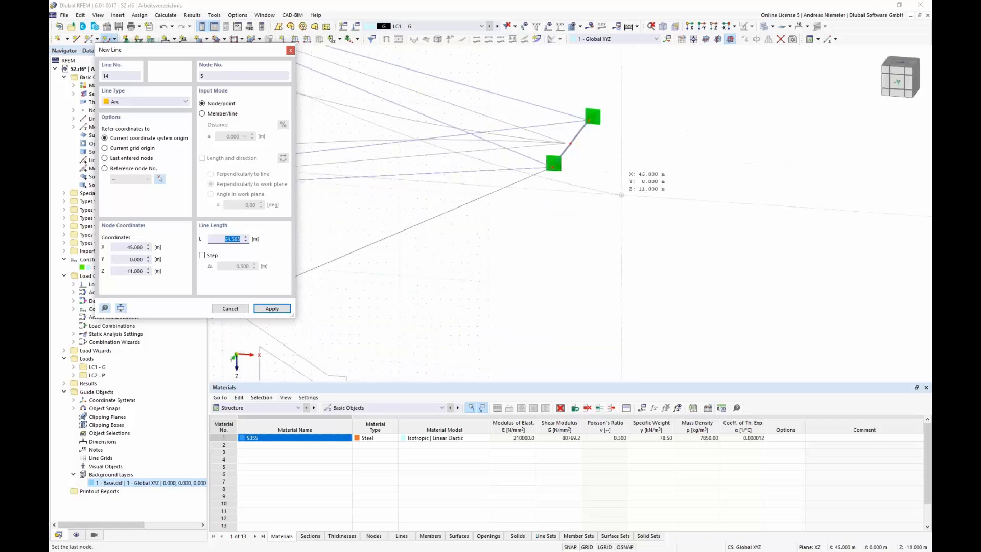
{"action": "left_click", "coordinate": [571, 143]}
{"action": "scroll", "coordinate": [664, 183], "scroll_direction": "down", "scroll_amount": 4}
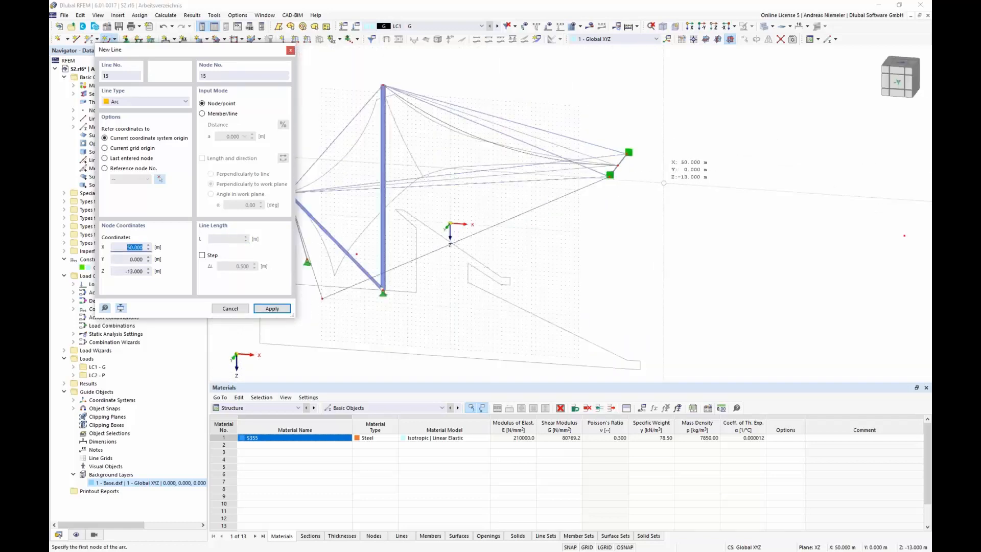
- Draw a sagging arc line from the mast top to the upper end of the inclined strut, roughly following the background curve
{"action": "left_click", "coordinate": [382, 86]}
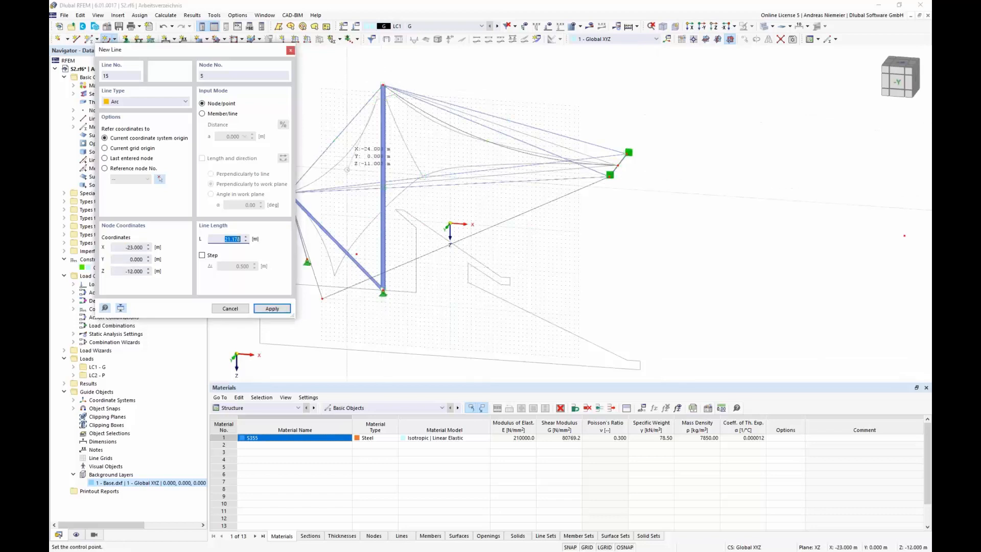
{"action": "left_click", "coordinate": [349, 152]}
{"action": "scroll", "coordinate": [302, 190], "scroll_direction": "up", "scroll_amount": 2}
{"action": "middle_click_drag", "start_coordinate": [301, 191], "coordinate": [375, 179]}
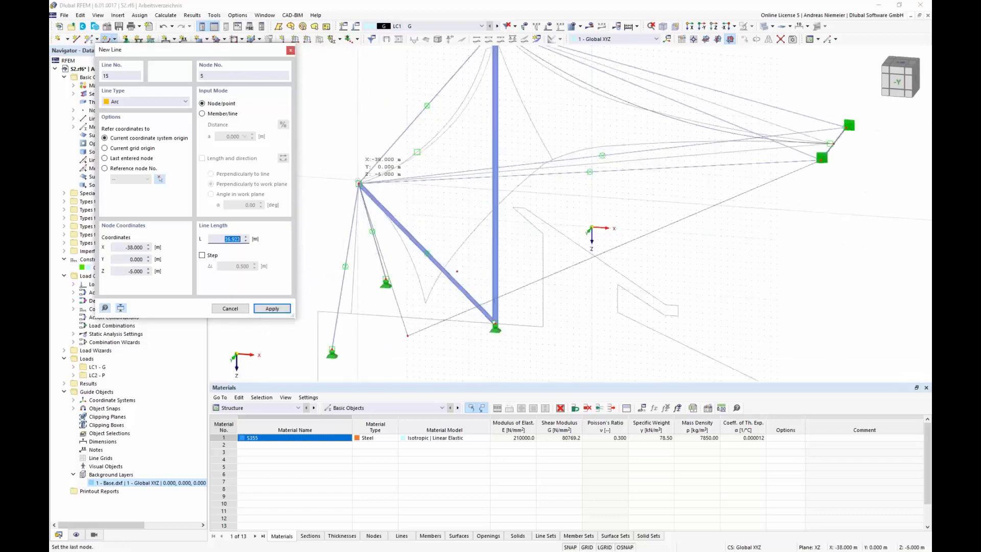
{"action": "left_click", "coordinate": [359, 184]}
{"action": "right_click", "coordinate": [425, 185]}
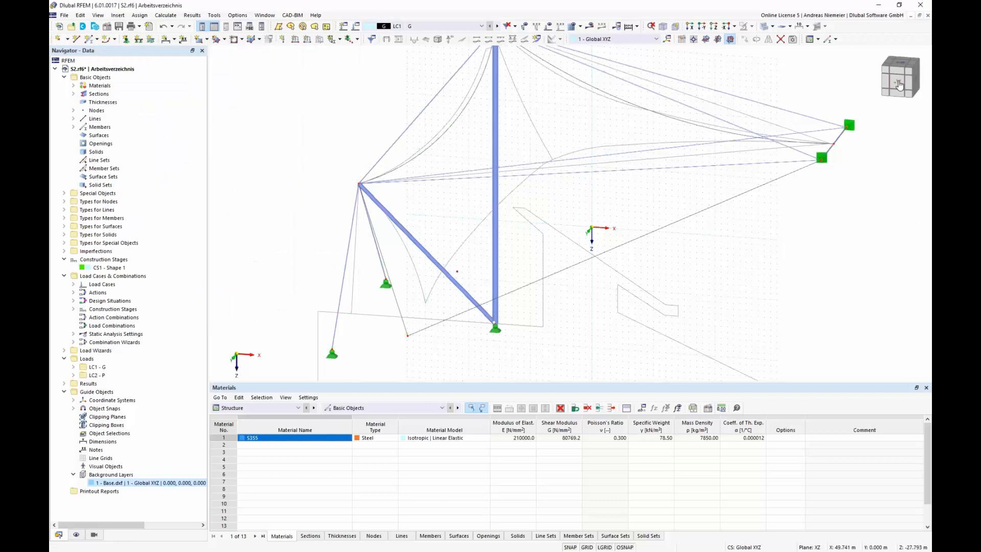
- Draw a single line from the mast top perpendicular to the long lower boundary line, using the Perpendicular object snap
{"action": "left_click", "coordinate": [901, 86]}
{"action": "scroll", "coordinate": [359, 76], "scroll_direction": "up", "scroll_amount": 3}
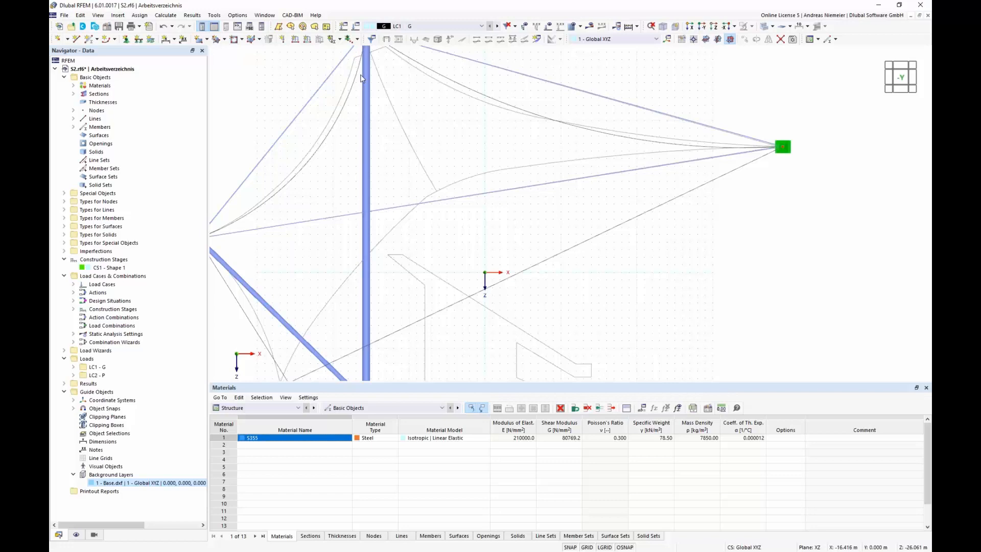
{"action": "right_click", "coordinate": [155, 485]}
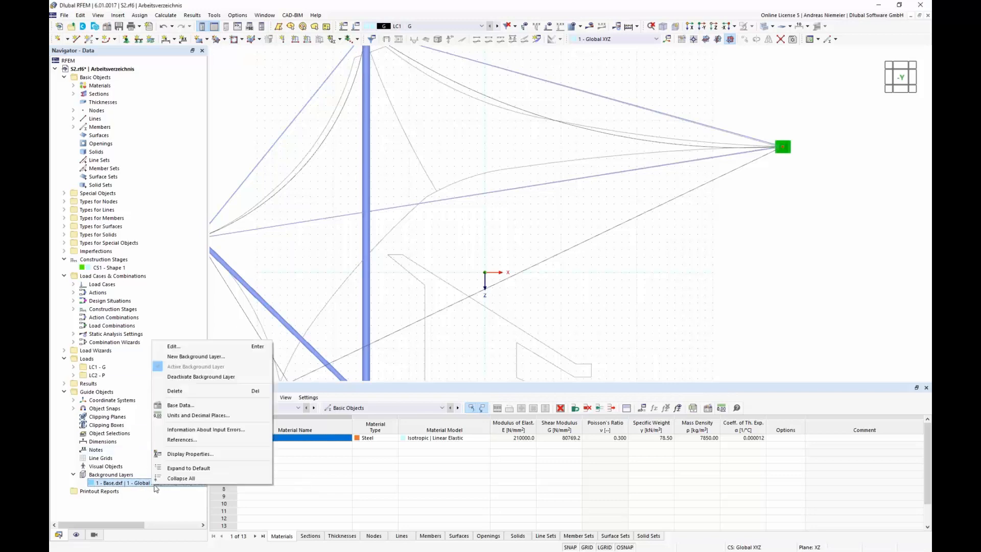
{"action": "left_click", "coordinate": [559, 356]}
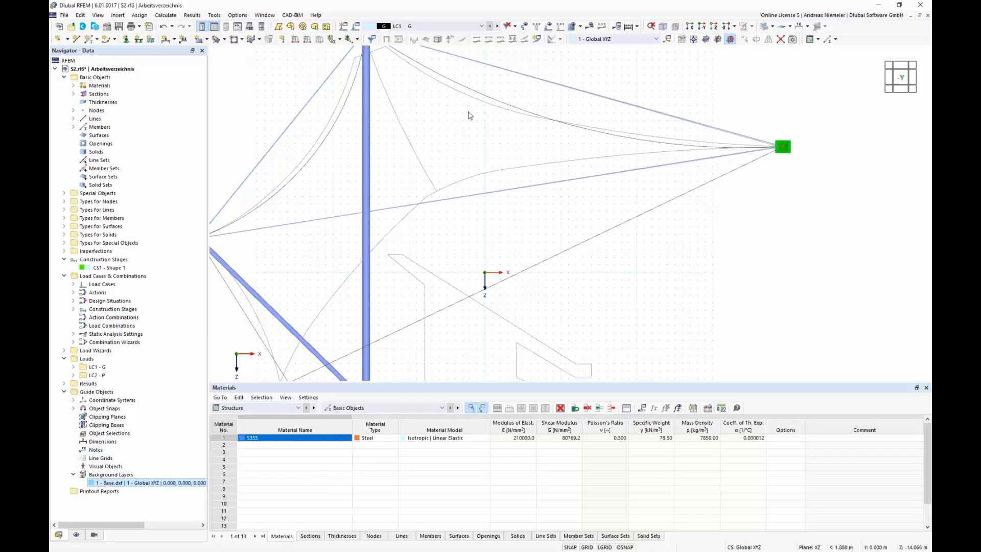
{"action": "left_click", "coordinate": [77, 39]}
{"action": "scroll", "coordinate": [449, 199], "scroll_direction": "down", "scroll_amount": 2}
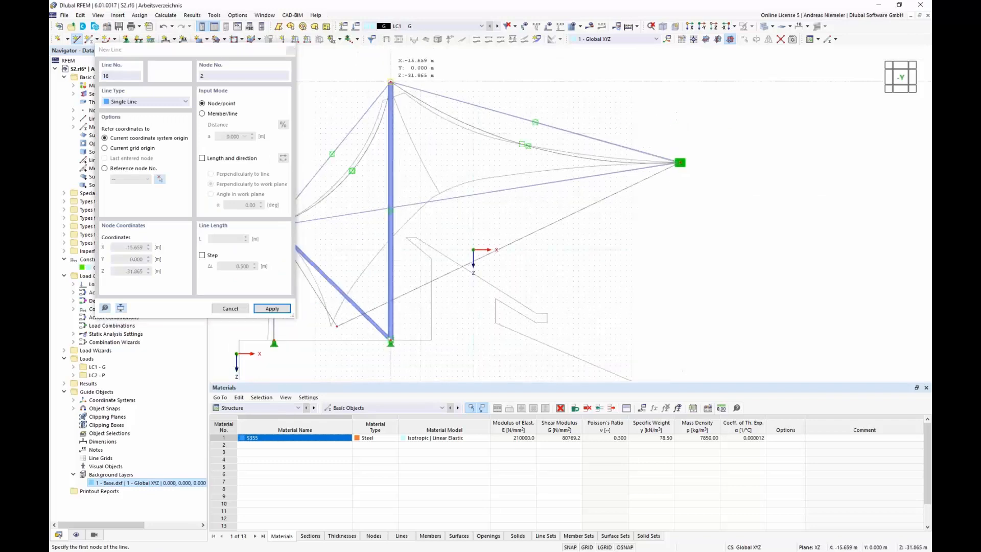
{"action": "left_click", "coordinate": [391, 82]}
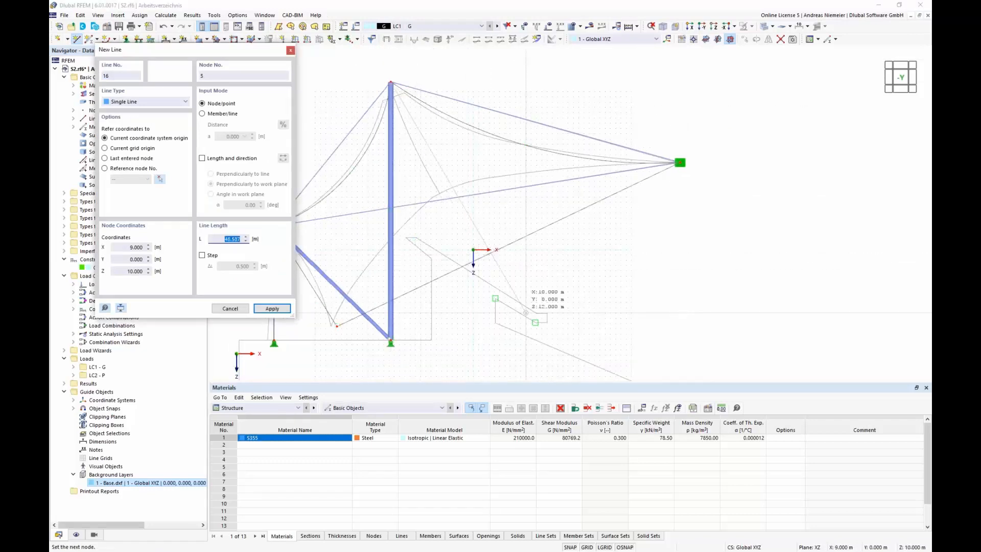
{"action": "right_click", "coordinate": [628, 351]}
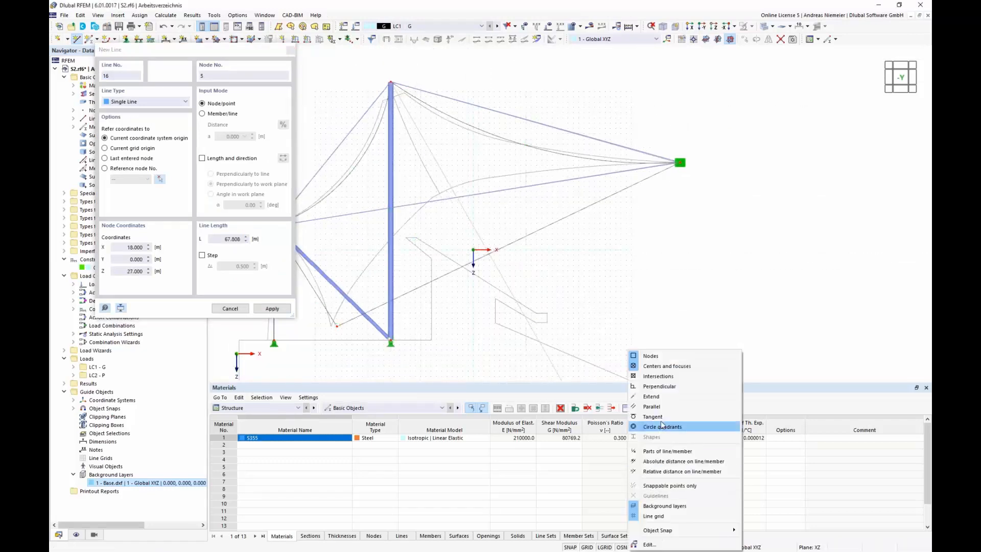
{"action": "left_click", "coordinate": [653, 389]}
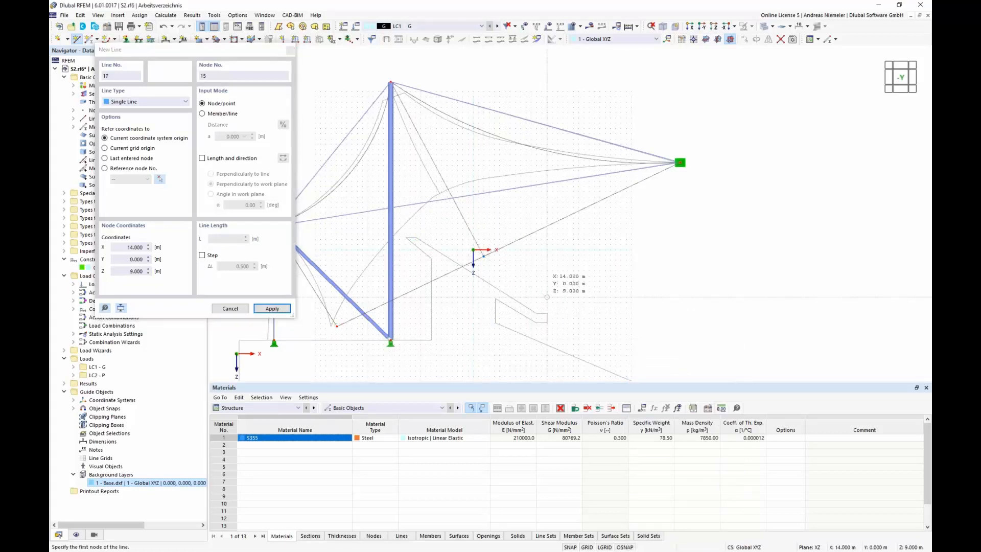
{"action": "key", "text": "Escape"}
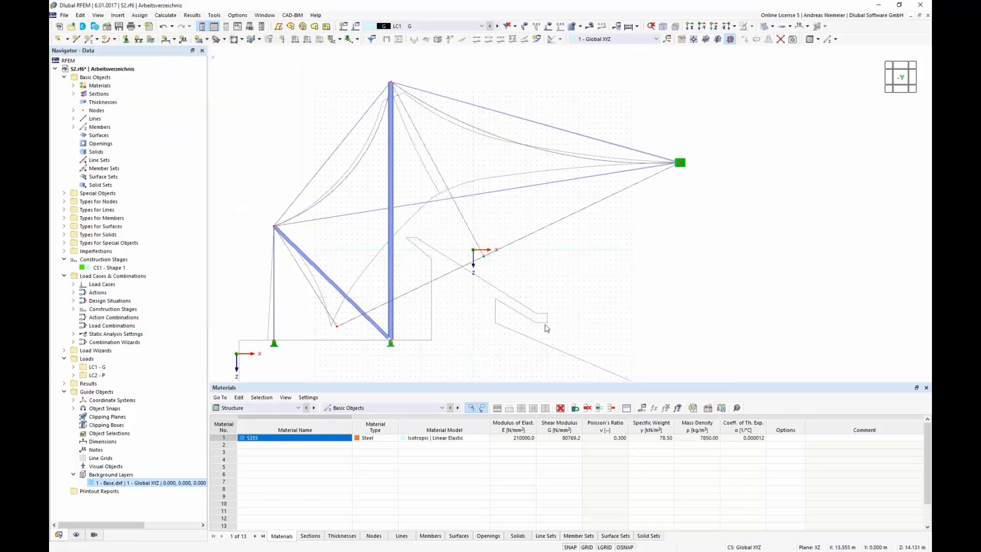
- Deactivate the Base.dxf background layer and divide the long lower boundary line at its intersection with the new single line
{"action": "right_click", "coordinate": [123, 483]}
{"action": "left_click", "coordinate": [162, 377]}
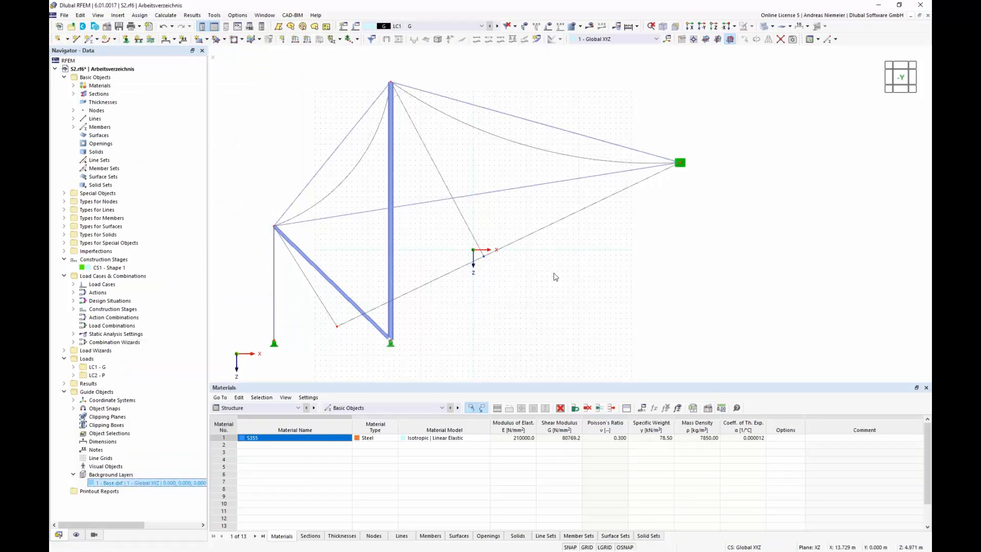
{"action": "middle_click_drag", "start_coordinate": [554, 276], "coordinate": [542, 328], "text": "ctrl"}
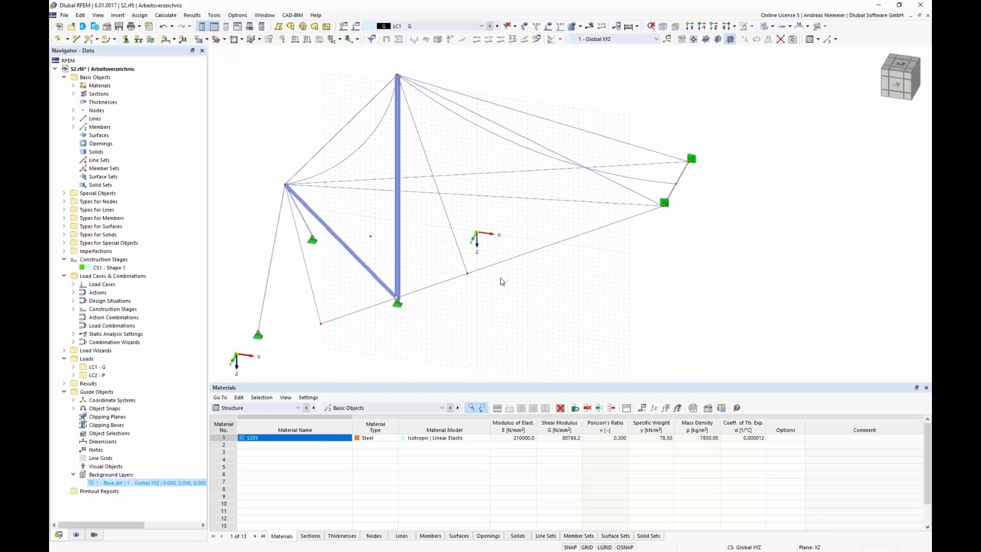
{"action": "scroll", "coordinate": [555, 295], "scroll_direction": "down", "scroll_amount": 1}
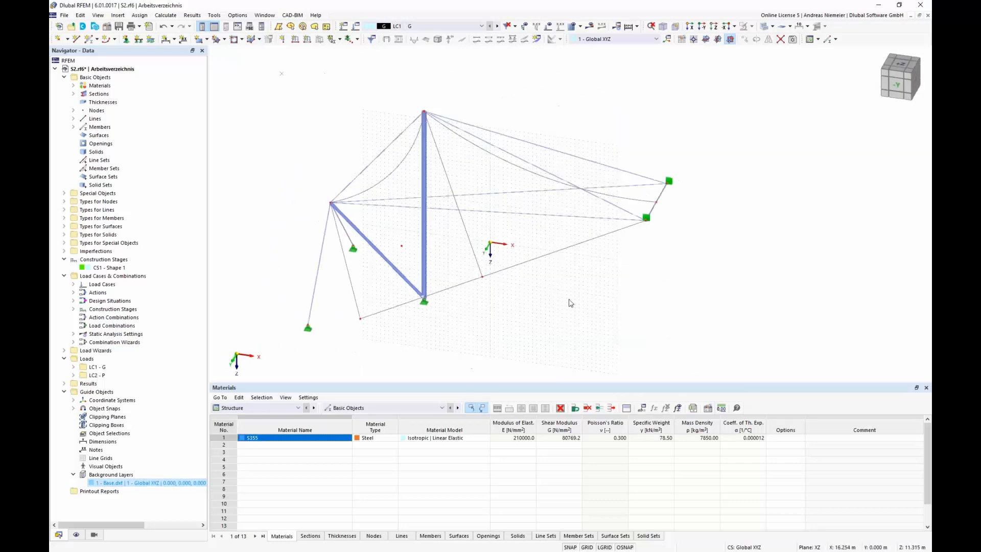
- Define a new member of type Cable on the selected membrane boundary lines 12-17
{"action": "scroll", "coordinate": [605, 308], "scroll_direction": "down", "scroll_amount": 1}
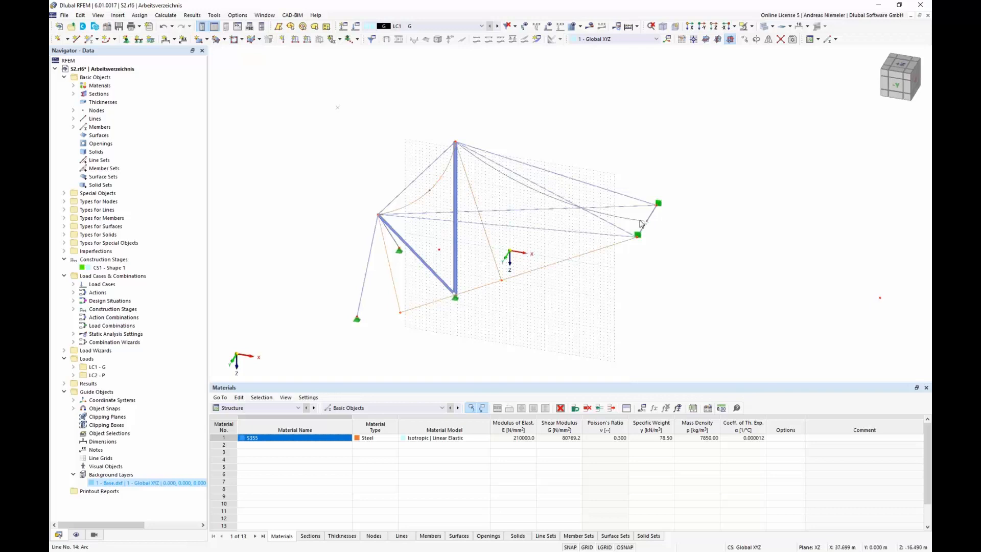
{"action": "right_click", "coordinate": [573, 259]}
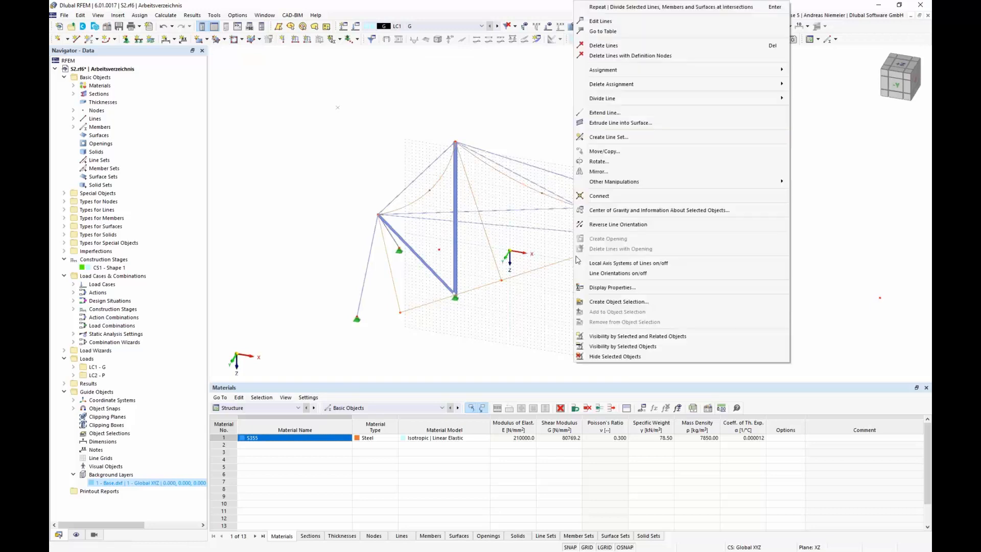
{"action": "left_click", "coordinate": [619, 23]}
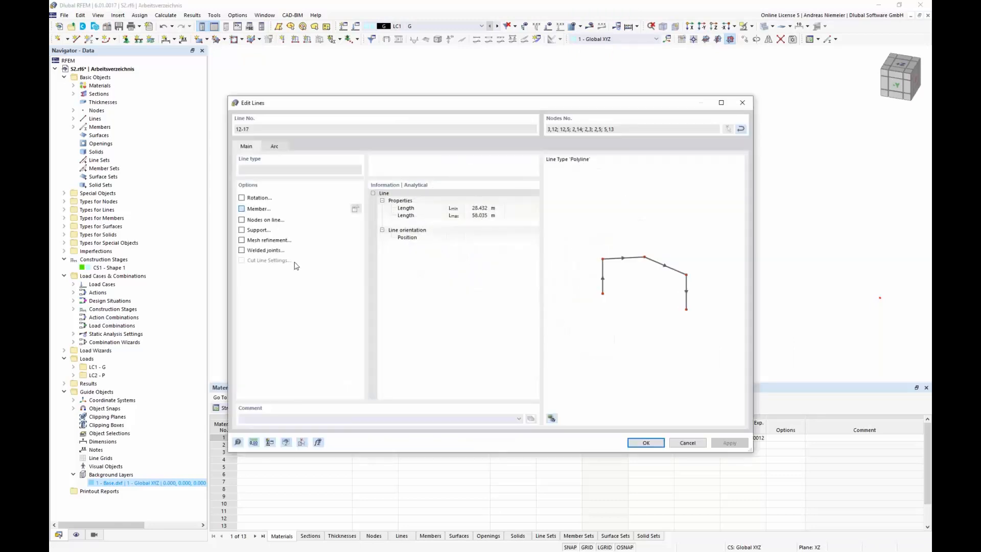
{"action": "left_click", "coordinate": [254, 155]}
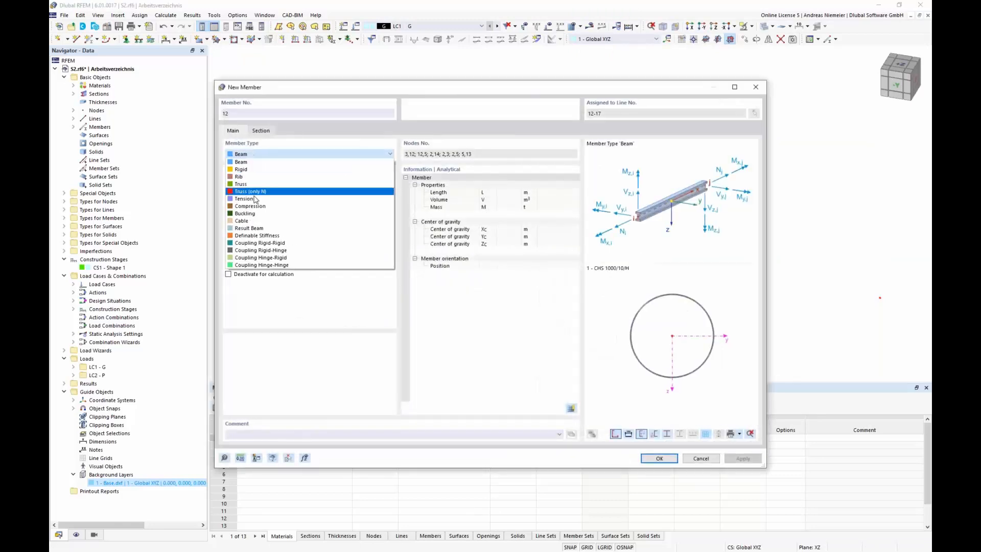
{"action": "left_click", "coordinate": [260, 226]}
- Assign the boundary cables a new round bar section ROUND 20/H in S355 and apply the members to the lines
{"action": "left_click", "coordinate": [261, 132]}
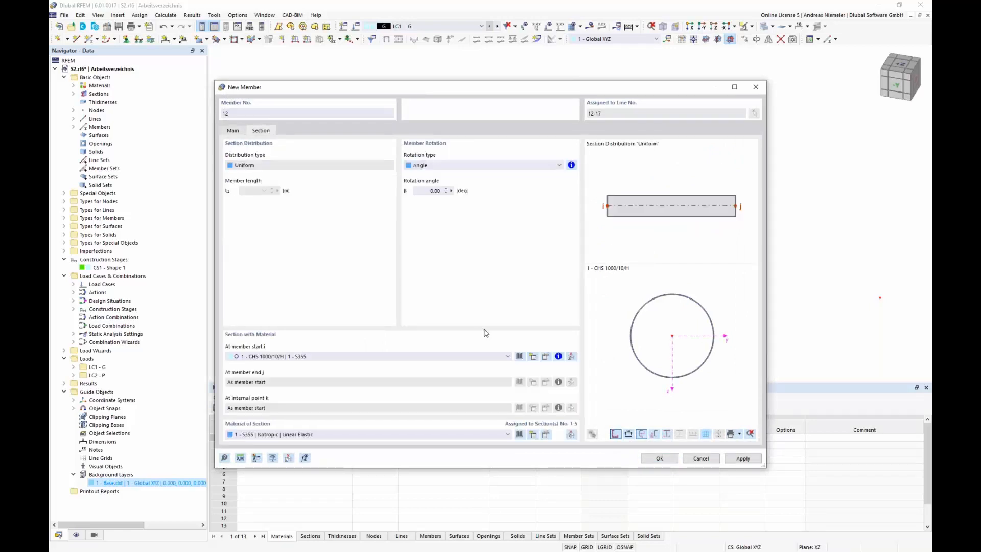
{"action": "left_click", "coordinate": [519, 356]}
{"action": "left_click", "coordinate": [454, 380]}
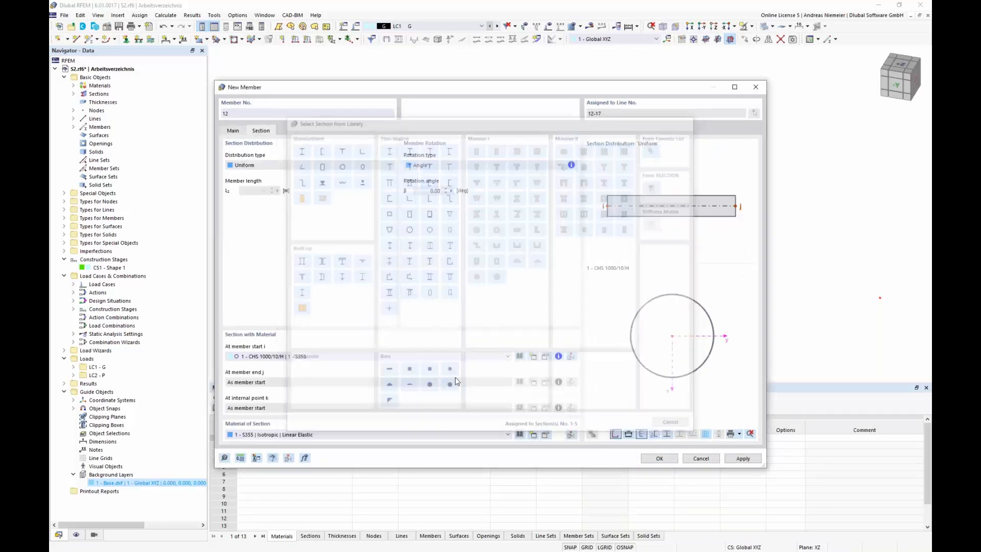
{"action": "left_click", "coordinate": [328, 134]}
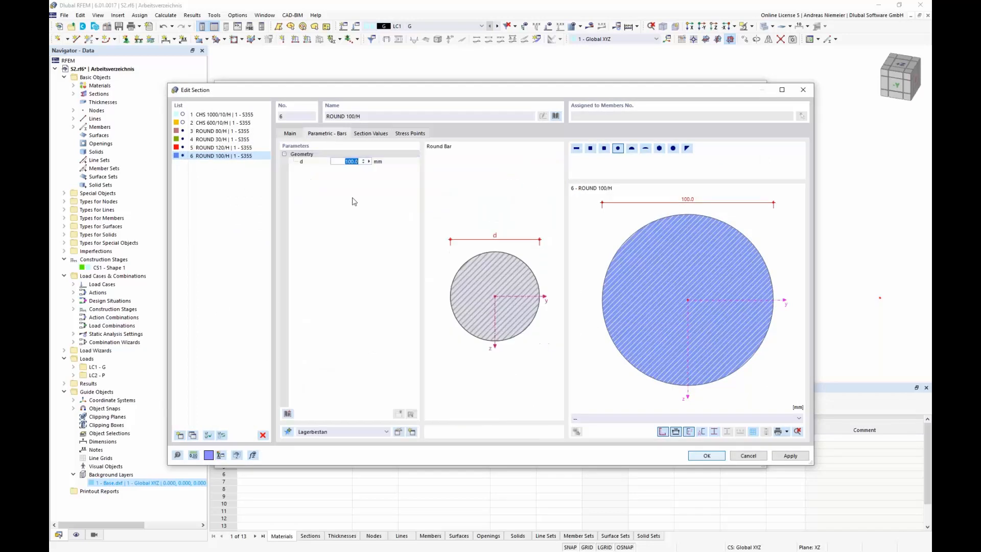
{"action": "left_click", "coordinate": [698, 457]}
{"action": "left_click", "coordinate": [658, 457]}
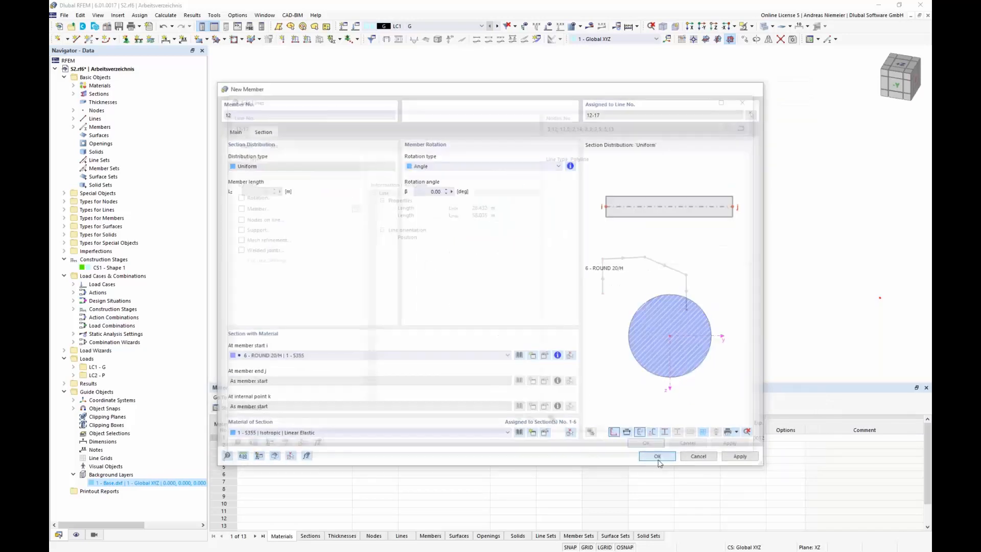
{"action": "left_click", "coordinate": [656, 444]}
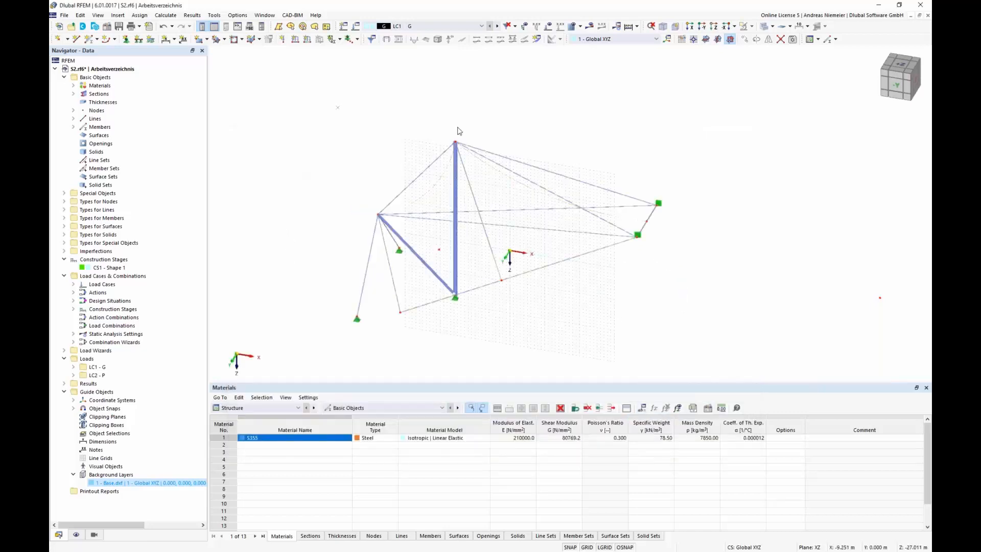
- Display the model as a wireframe
{"action": "left_click", "coordinate": [774, 27]}
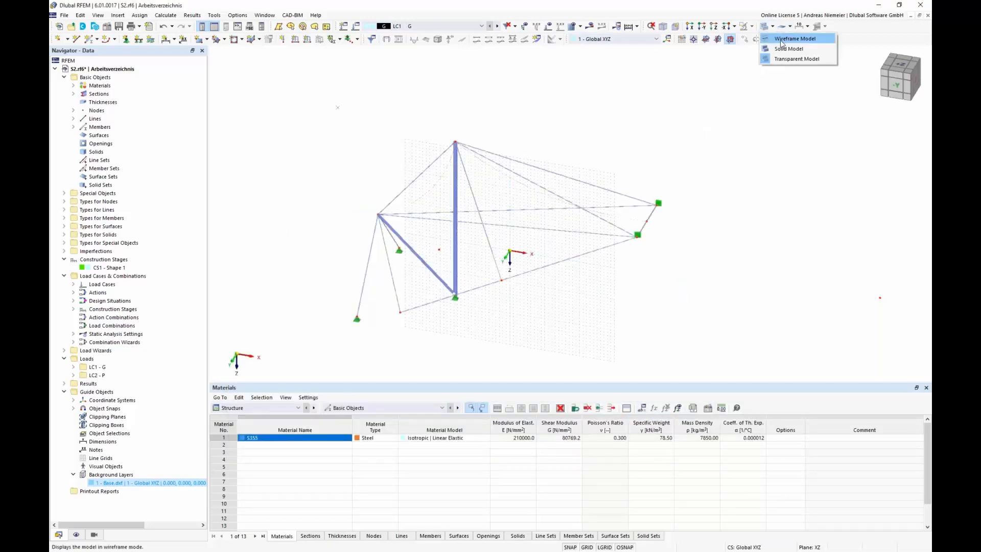
{"action": "left_click", "coordinate": [790, 37]}
{"action": "middle_click_drag", "start_coordinate": [634, 309], "coordinate": [410, 310], "text": "ctrl"}
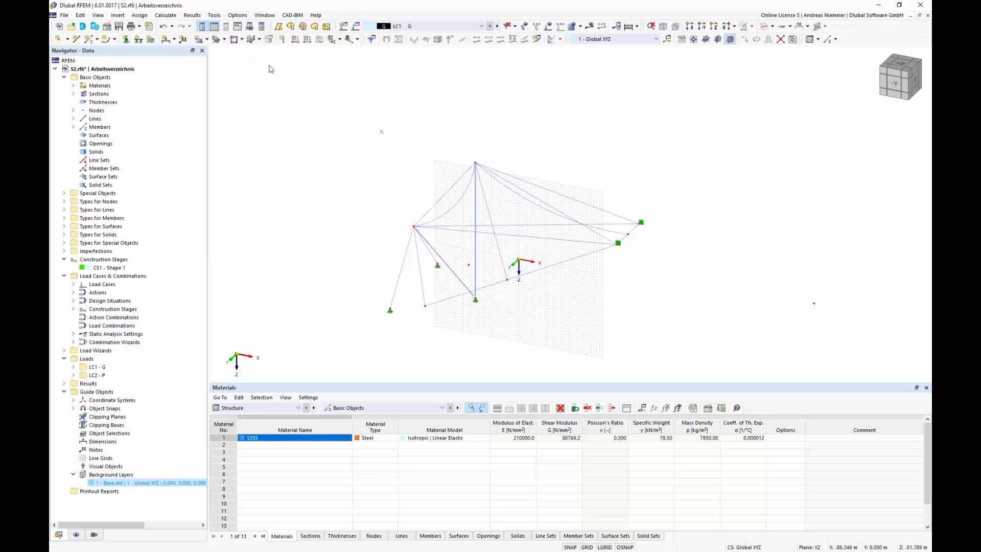
- Begin a new quadrangle surface and set its stiffness type to Membrane
{"action": "left_click", "coordinate": [225, 40]}
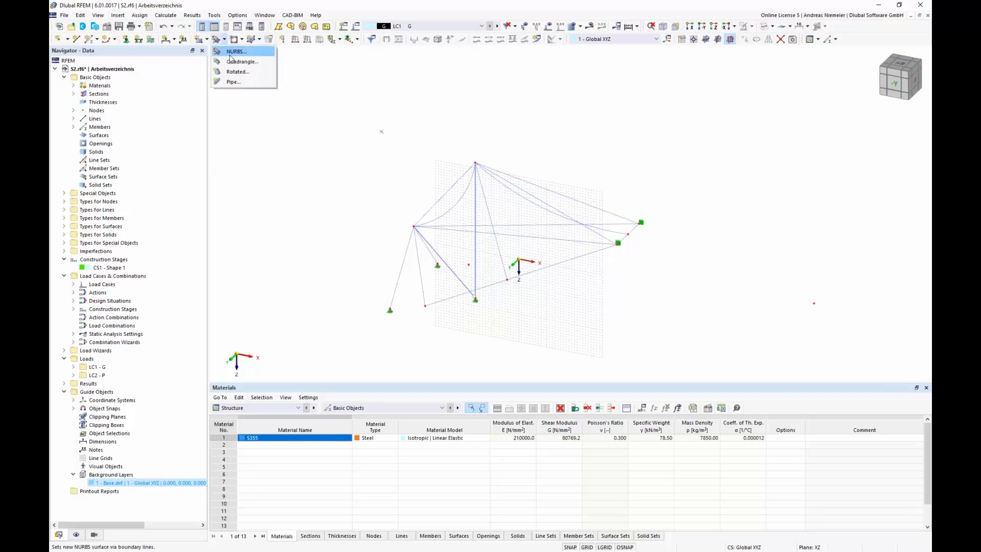
{"action": "left_click", "coordinate": [234, 62]}
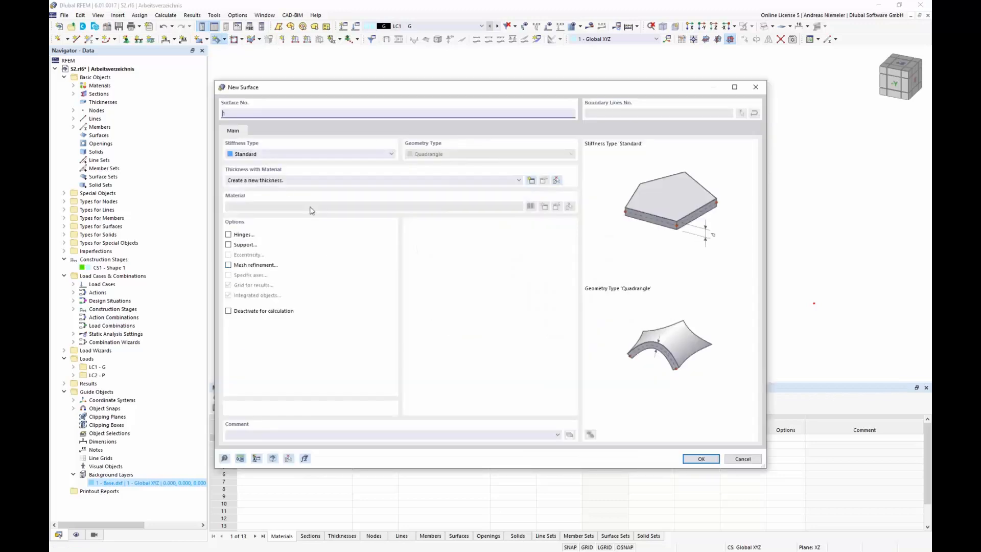
{"action": "left_click", "coordinate": [267, 155]}
{"action": "left_click", "coordinate": [266, 180]}
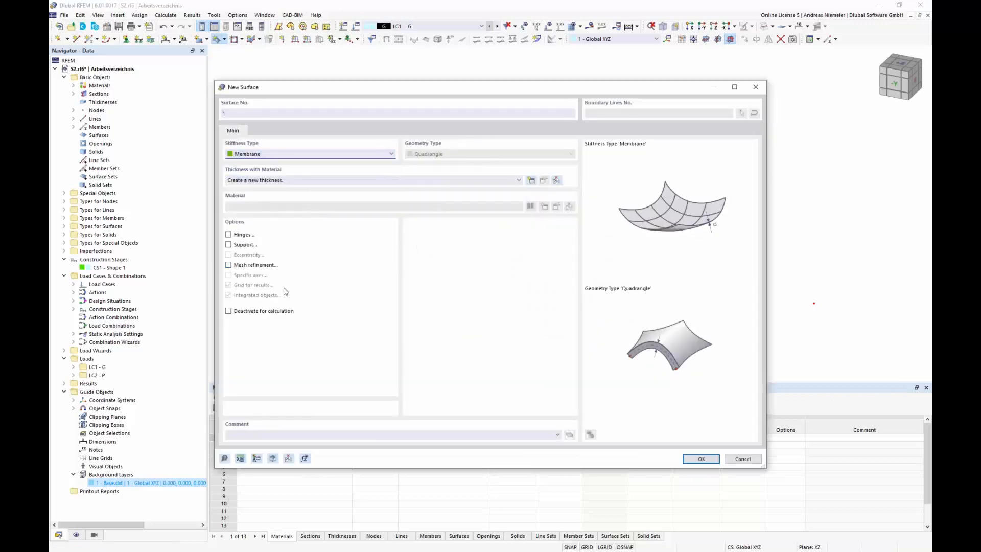
- Create a new uniform thickness for the membrane using the fabric material Glass-PTFE Typ III from the material library
{"action": "left_click", "coordinate": [531, 182]}
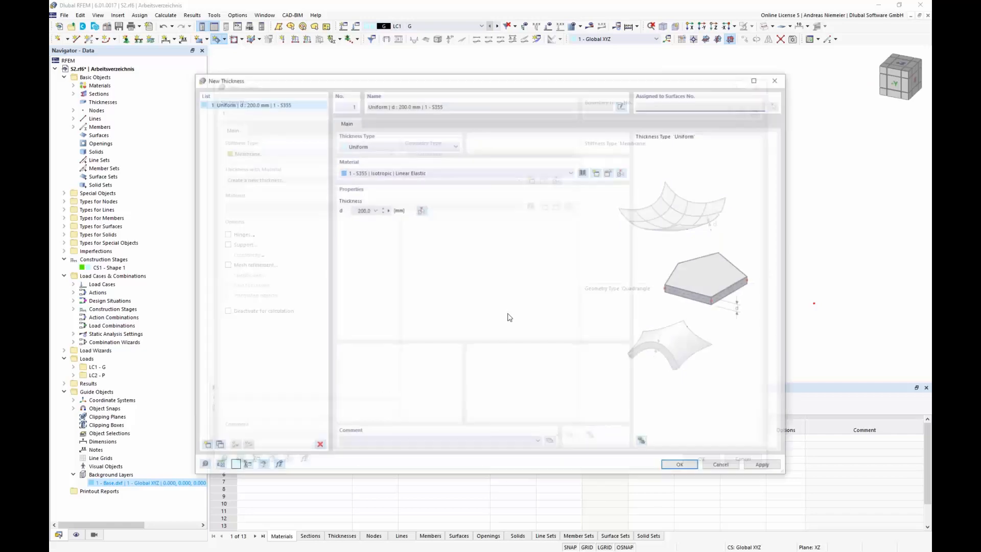
{"action": "left_click", "coordinate": [584, 171]}
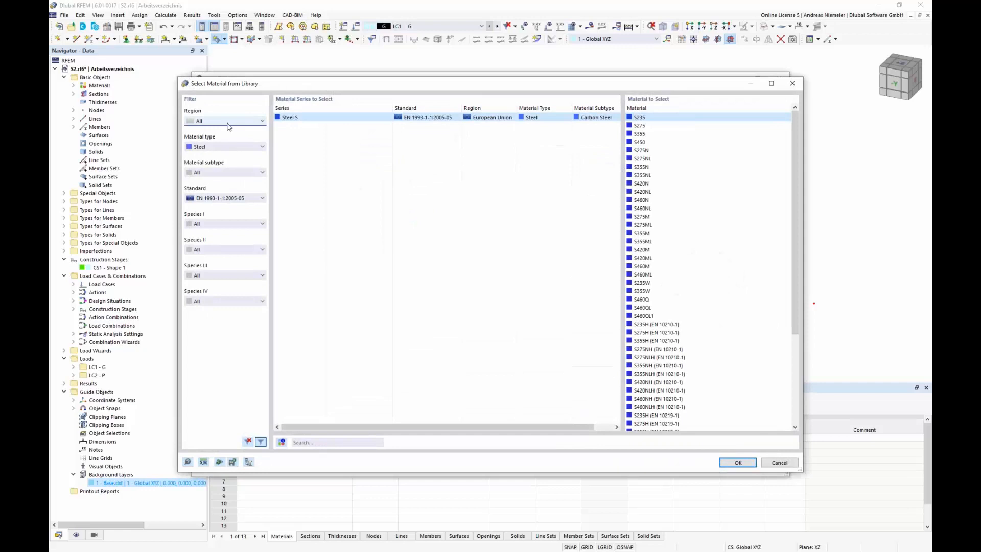
{"action": "left_click", "coordinate": [227, 146]}
{"action": "left_click", "coordinate": [215, 244]}
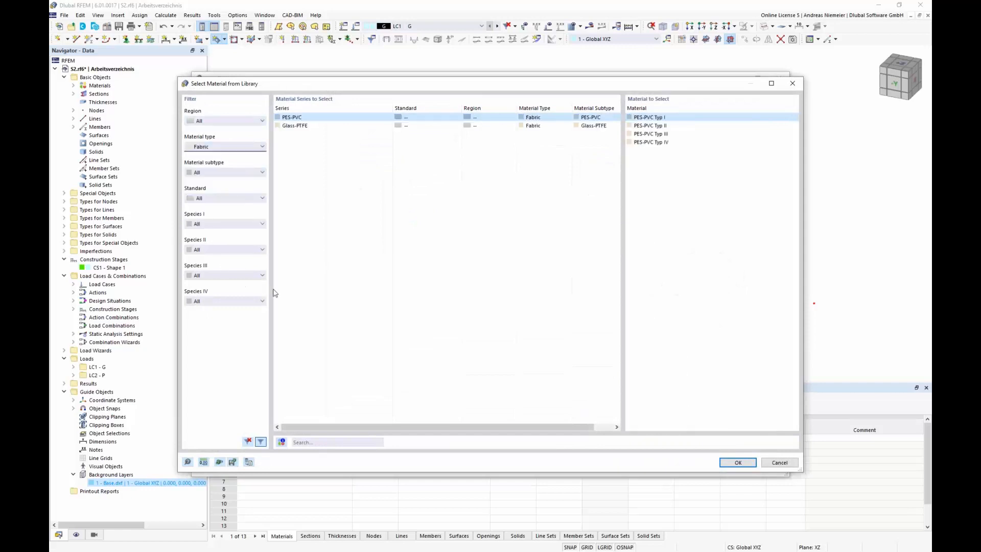
{"action": "left_click", "coordinate": [292, 126]}
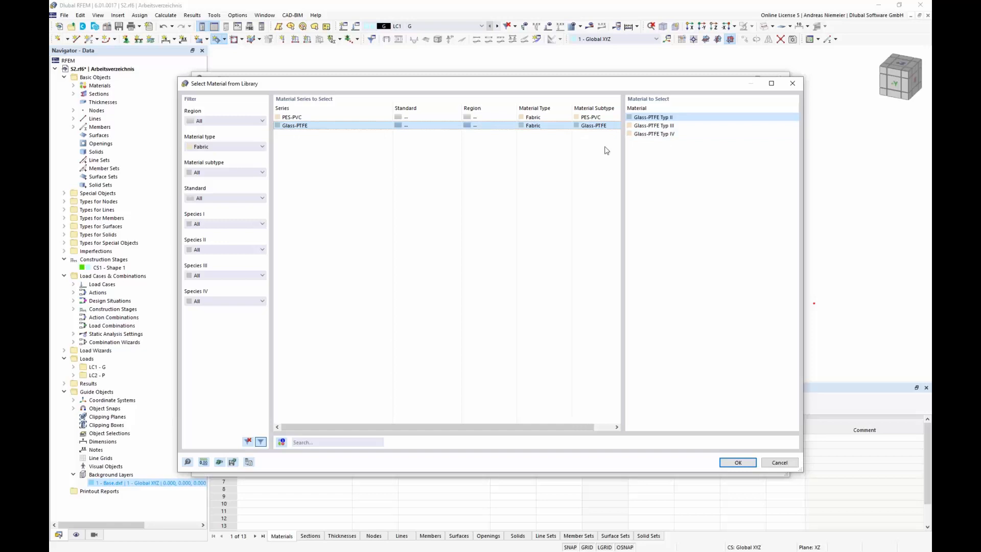
{"action": "left_click", "coordinate": [657, 126]}
{"action": "left_click", "coordinate": [734, 461]}
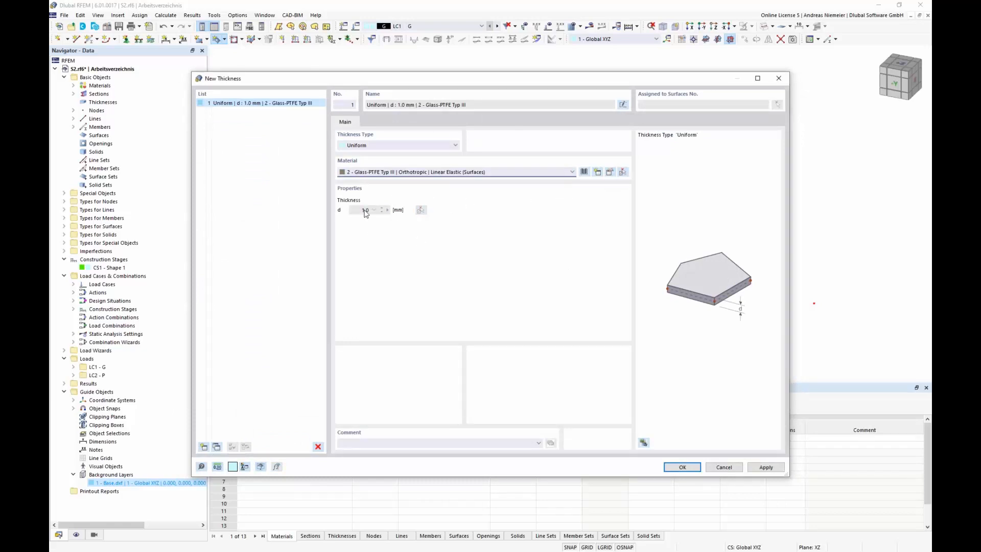
{"action": "left_click", "coordinate": [677, 469]}
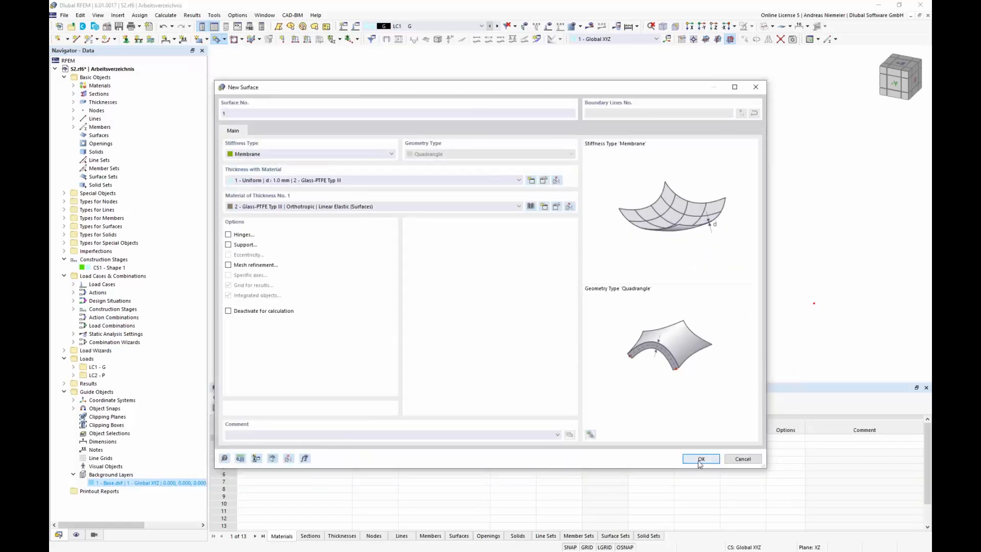
- Create the two quadrangle membrane surfaces within the boundary lines on either side of the dividing line, and display the model shaded
{"action": "left_click", "coordinate": [696, 460]}
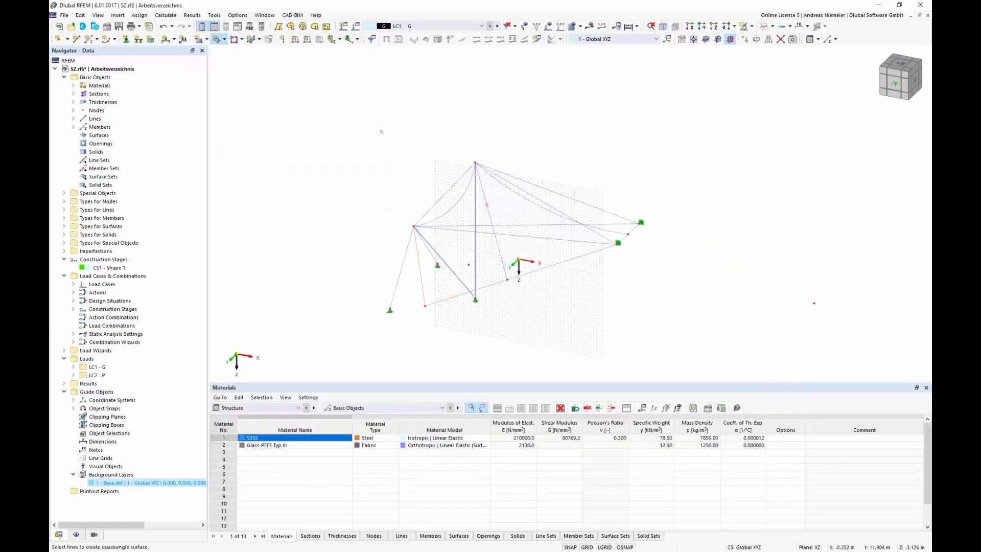
{"action": "left_click", "coordinate": [495, 233]}
{"action": "left_click", "coordinate": [456, 205]}
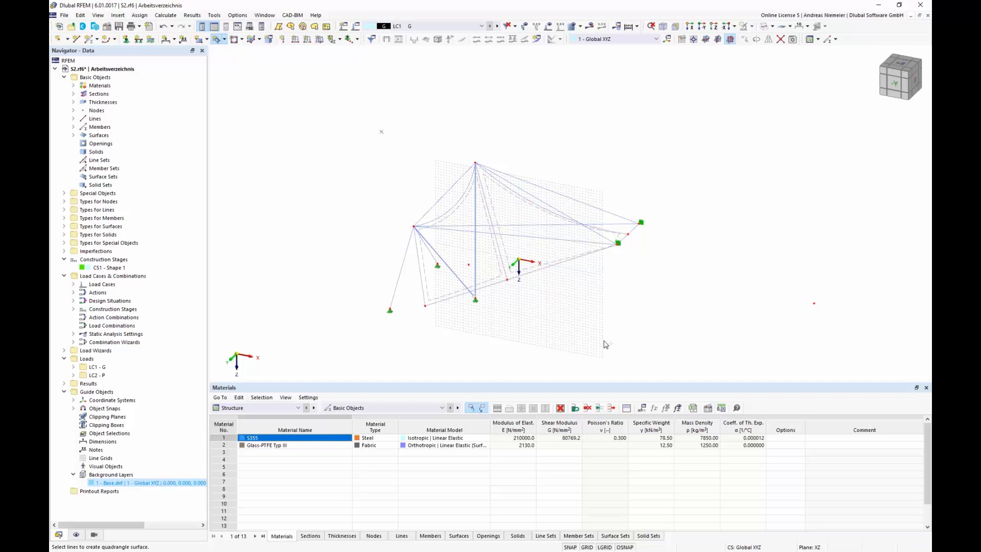
{"action": "left_click", "coordinate": [771, 26]}
{"action": "left_click", "coordinate": [784, 60]}
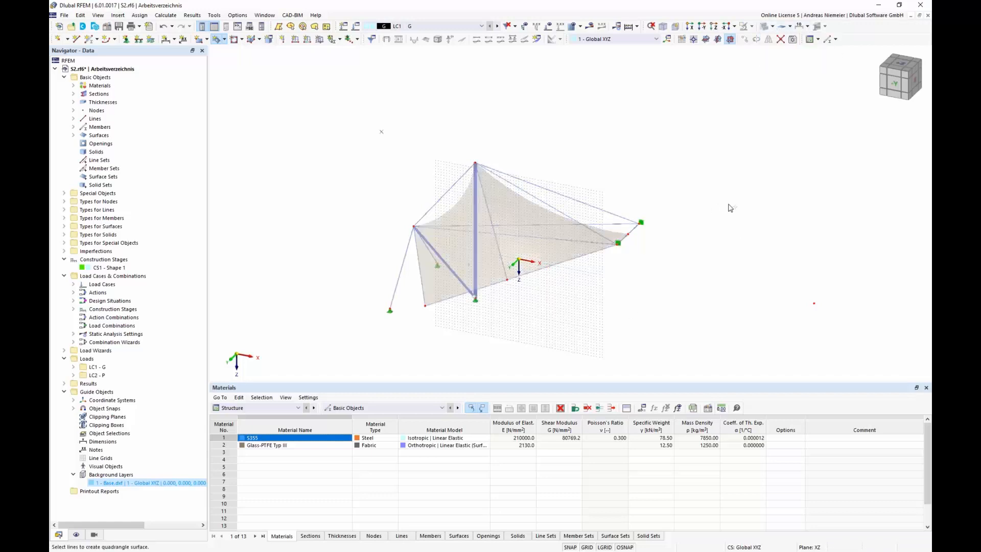
{"action": "middle_click_drag", "start_coordinate": [729, 206], "coordinate": [551, 305], "text": "ctrl"}
{"action": "key", "text": "Escape"}
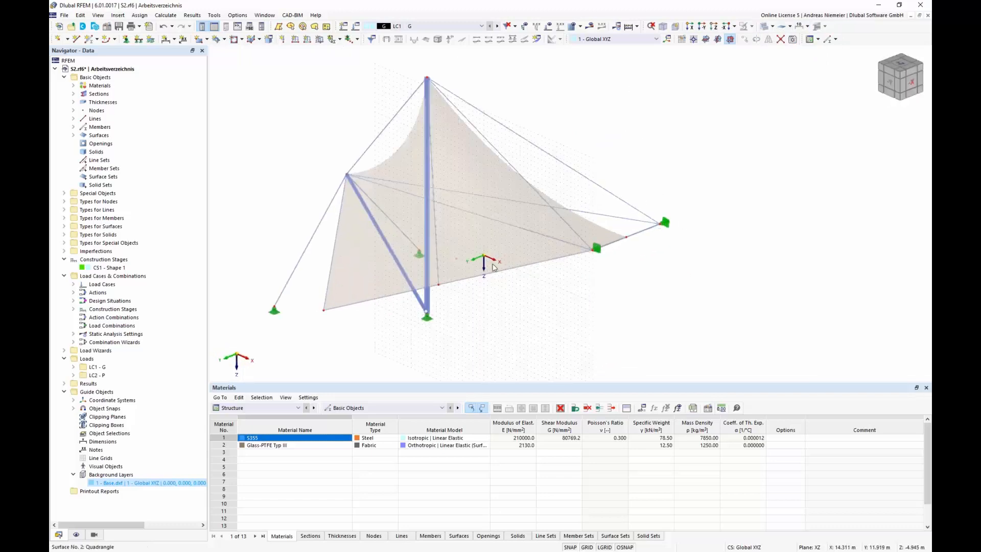
- Mirror a copy of both membrane surfaces about the XZ plane through the origin
{"action": "left_click", "coordinate": [501, 251]}
{"action": "left_click", "coordinate": [360, 281], "text": "ctrl"}
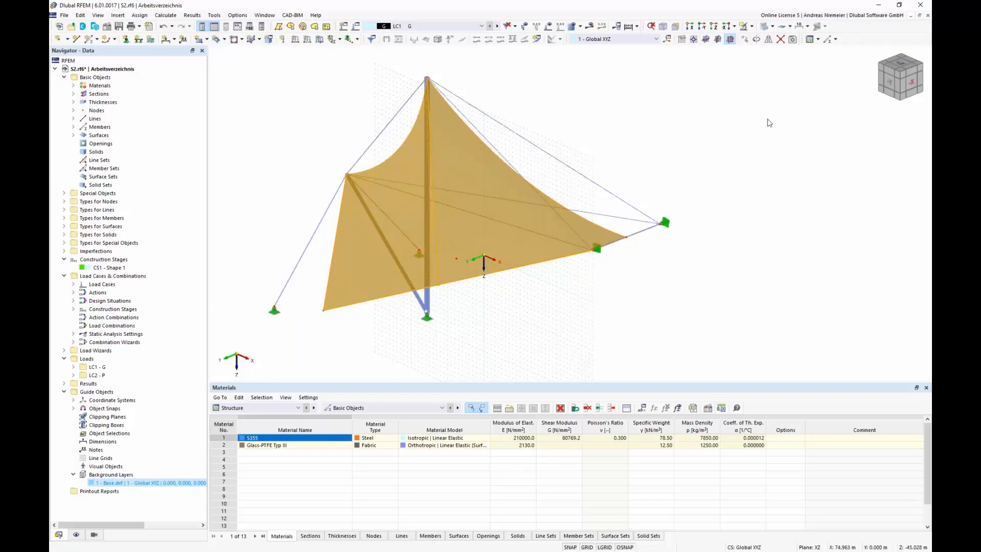
{"action": "left_click", "coordinate": [769, 39]}
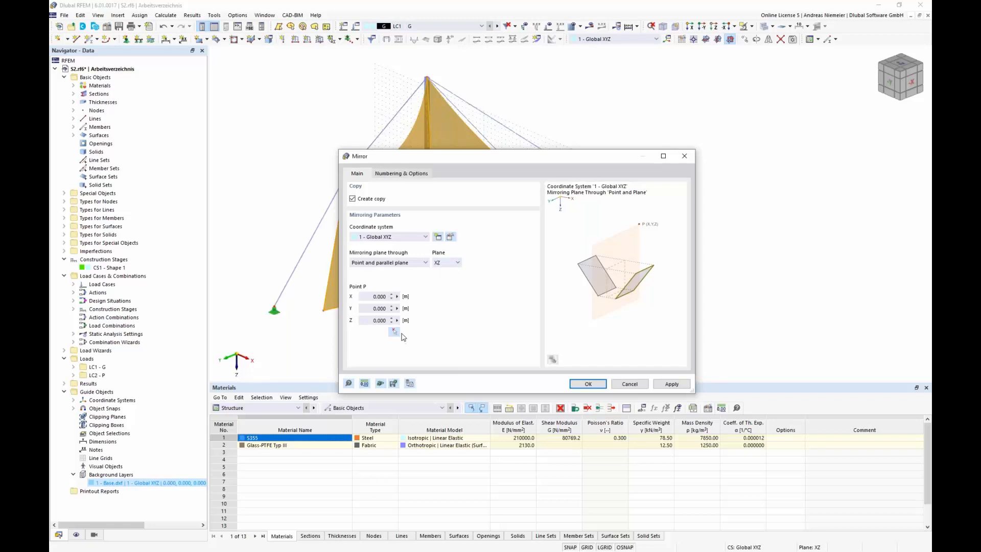
{"action": "left_click", "coordinate": [589, 384]}
{"action": "left_click", "coordinate": [640, 326]}
{"action": "scroll", "coordinate": [373, 353], "scroll_direction": "up", "scroll_amount": 2}
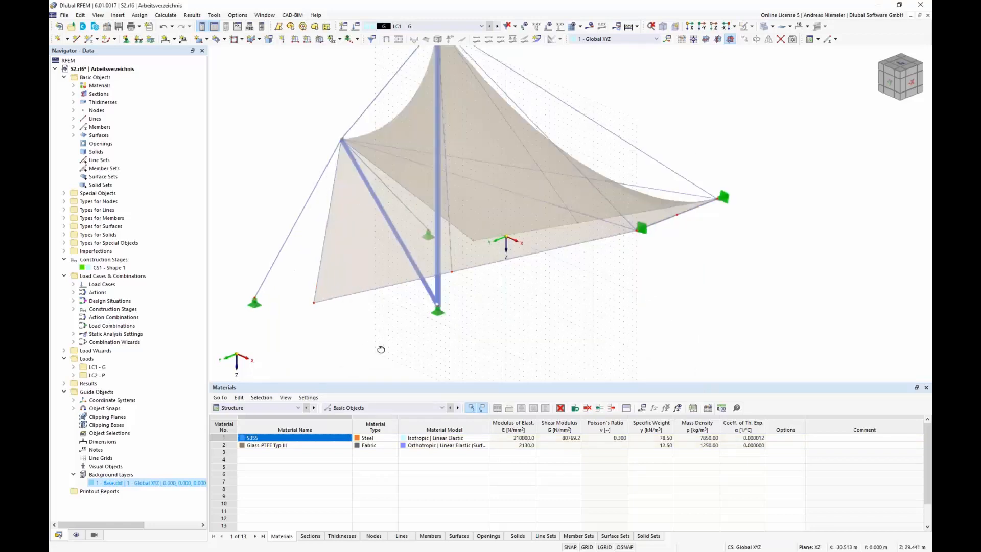
- Assign nodal support 1 to the two free lower corner nodes of the membrane at the end nearest the masts
{"action": "middle_click_drag", "start_coordinate": [381, 348], "coordinate": [476, 309], "text": "ctrl"}
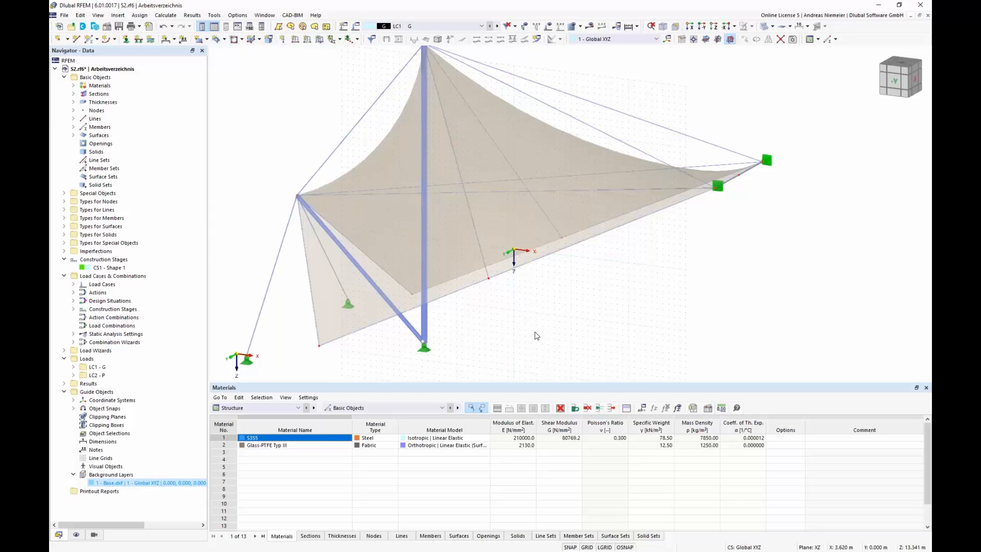
{"action": "middle_click_drag", "start_coordinate": [537, 336], "coordinate": [552, 305]}
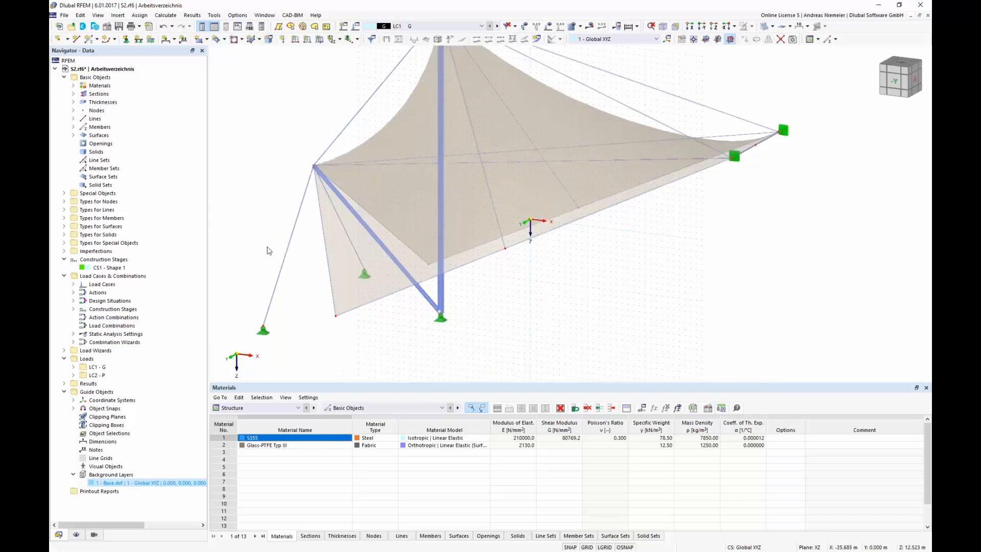
{"action": "left_click", "coordinate": [126, 38]}
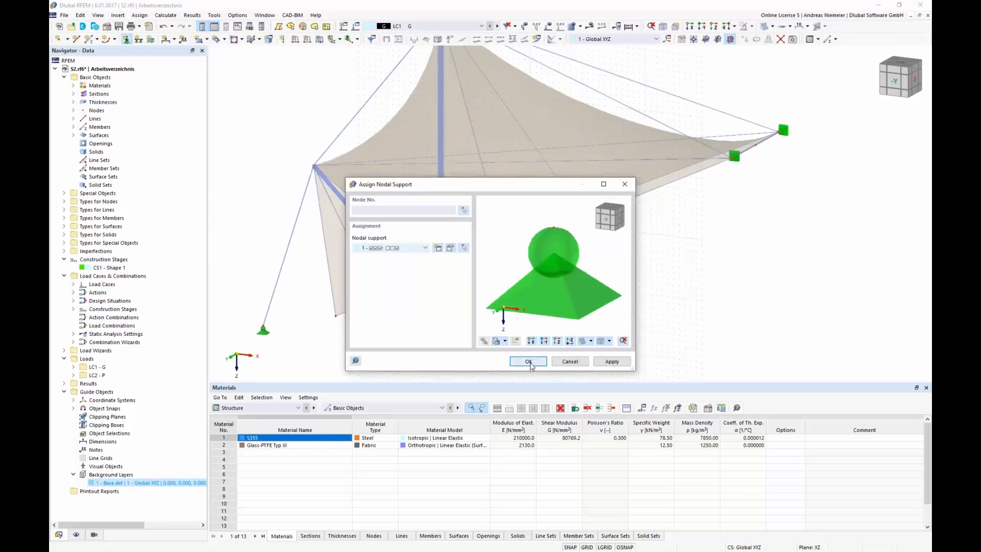
{"action": "left_click", "coordinate": [528, 362]}
{"action": "left_click", "coordinate": [335, 317]}
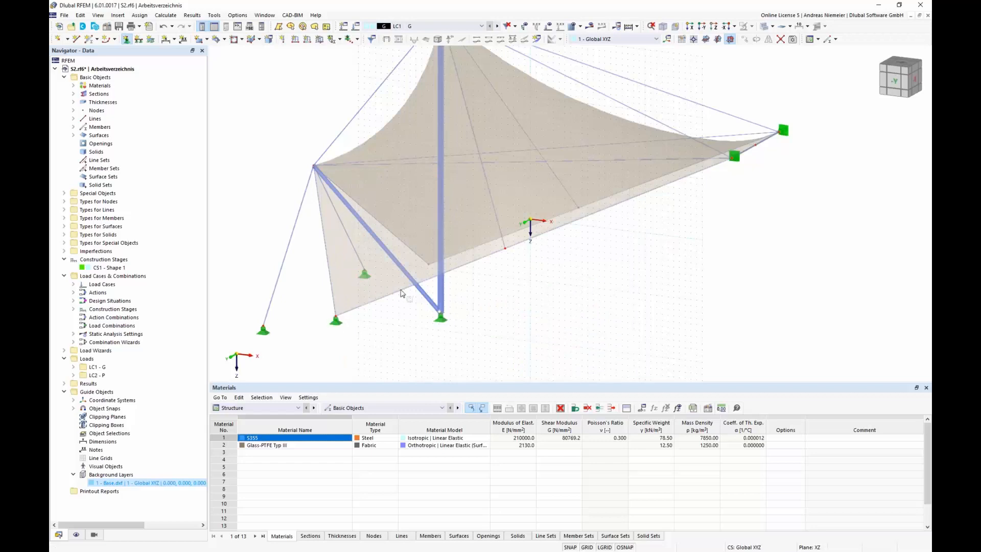
{"action": "left_click", "coordinate": [429, 264]}
{"action": "key", "text": "Escape"}
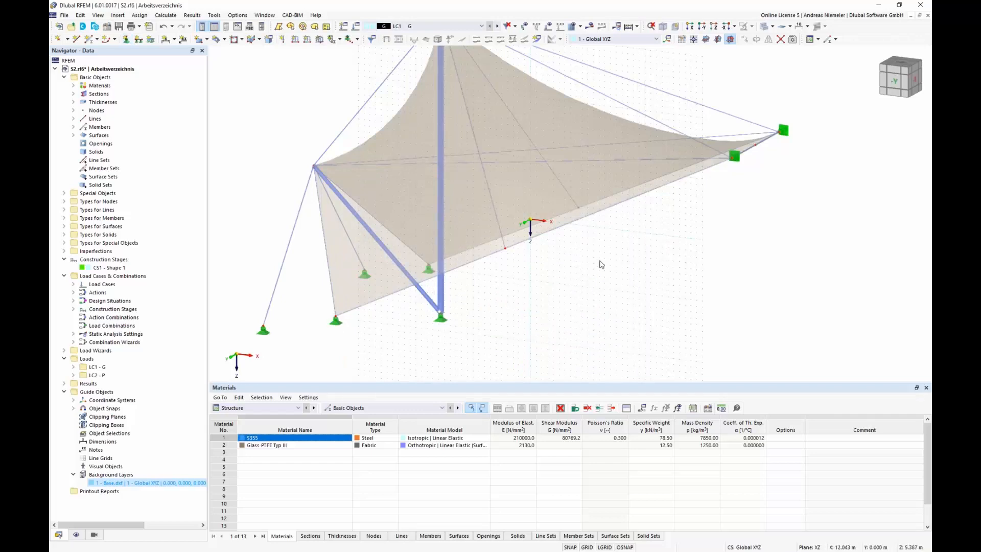
- Define a new line support in the local xyz system with translations ux and uz released and uy kept fixed
{"action": "left_click", "coordinate": [896, 67]}
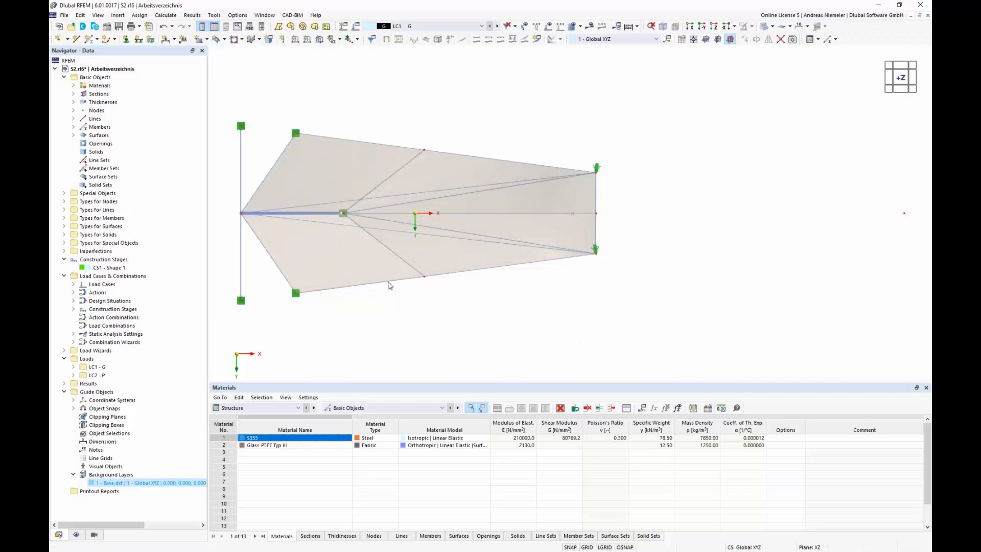
{"action": "mouse_move", "coordinate": [513, 252]}
{"action": "middle_mouse_down", "text": "ctrl"}
{"action": "mouse_move", "coordinate": [479, 327]}
{"action": "mouse_move", "coordinate": [471, 256]}
{"action": "mouse_move", "coordinate": [483, 220]}
{"action": "middle_mouse_up", "text": "ctrl"}
{"action": "scroll", "coordinate": [486, 227], "scroll_direction": "down", "scroll_amount": 2}
{"action": "left_click", "coordinate": [138, 39]}
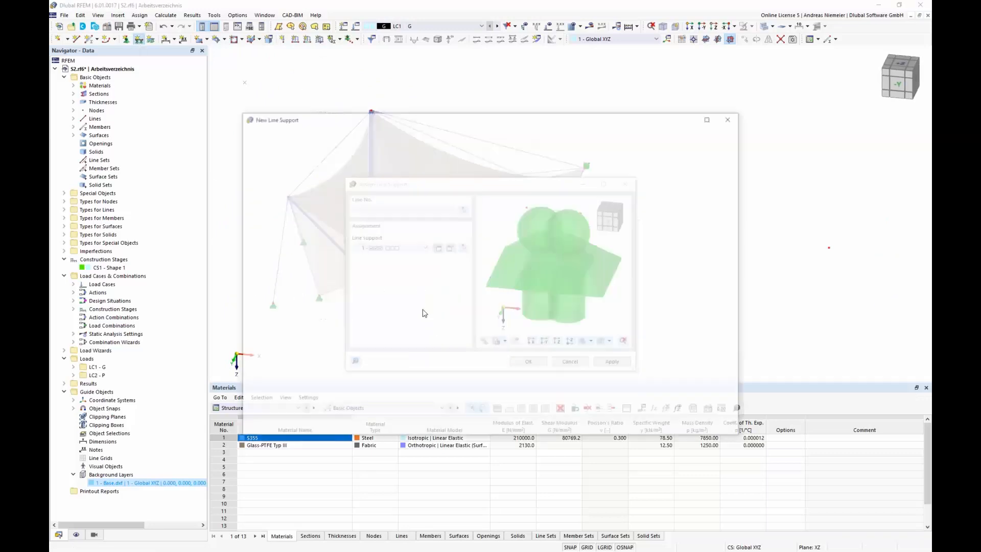
{"action": "left_click", "coordinate": [386, 185]}
{"action": "left_click", "coordinate": [383, 193]}
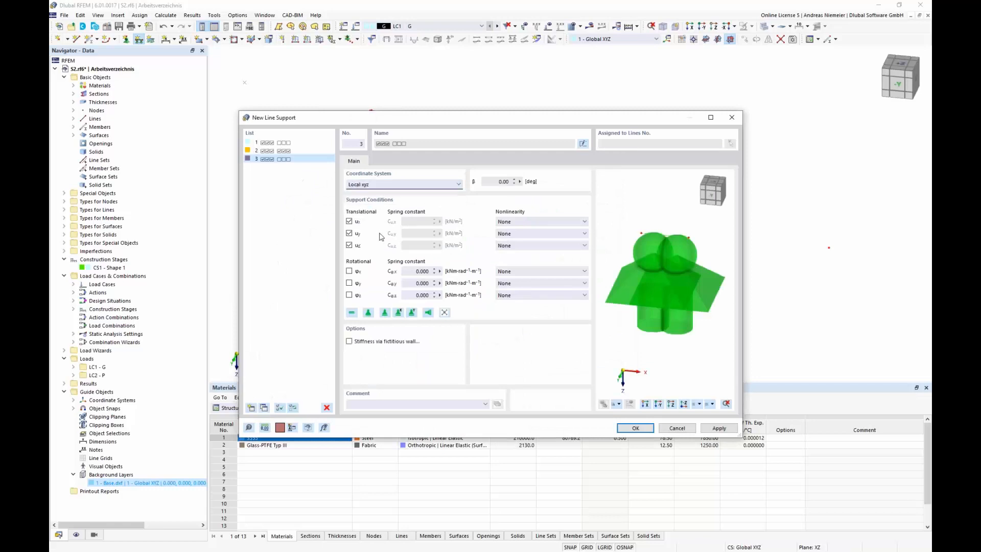
{"action": "left_click", "coordinate": [349, 245]}
{"action": "left_click", "coordinate": [349, 221]}
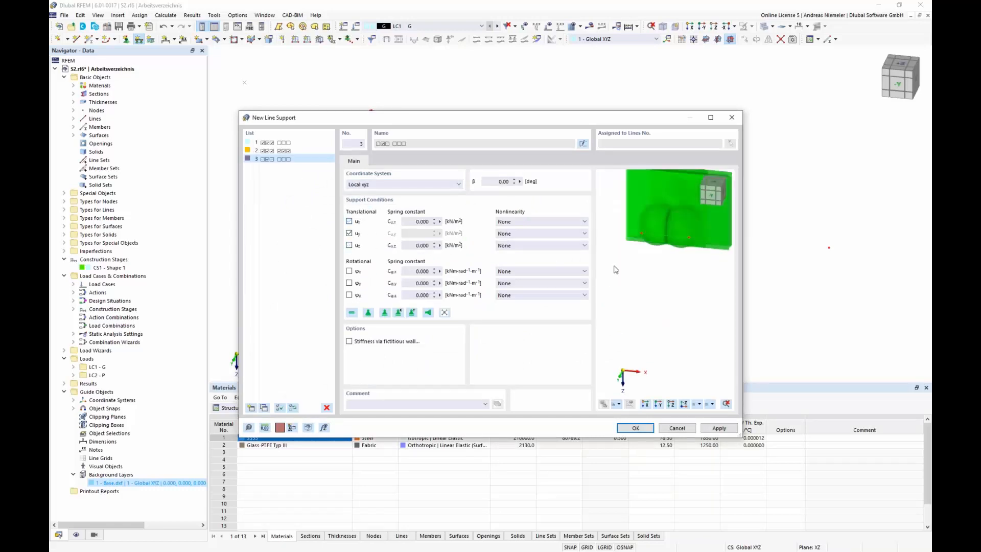
{"action": "left_click", "coordinate": [635, 428]}
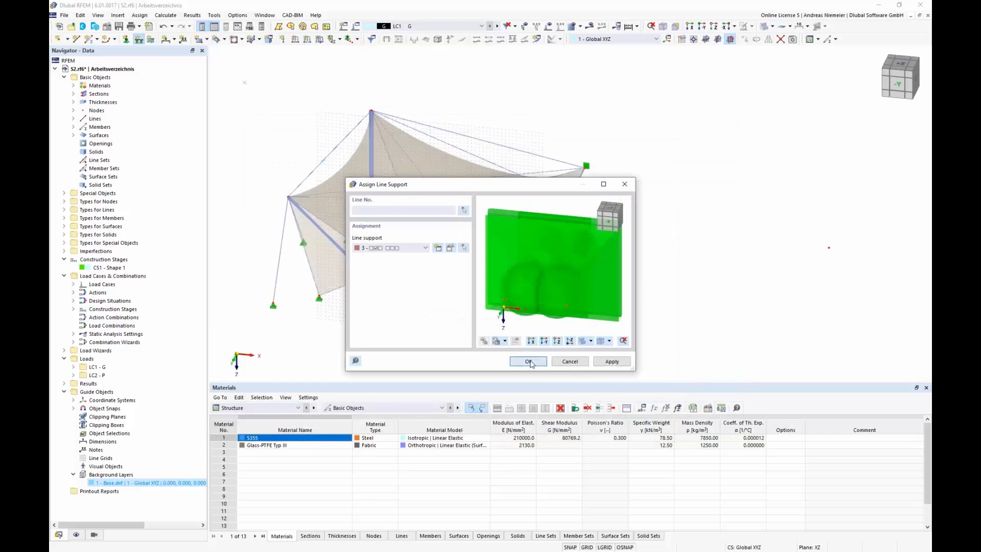
- Assign the new line support to the long lower membrane edges on both sides of the structure
{"action": "left_click", "coordinate": [532, 362]}
{"action": "left_click", "coordinate": [349, 282]}
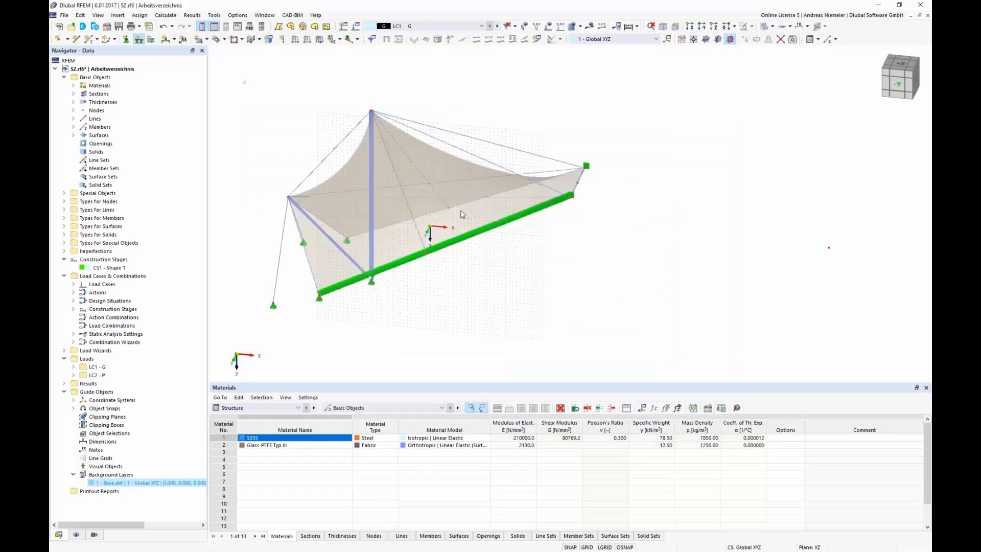
{"action": "left_click", "coordinate": [438, 211]}
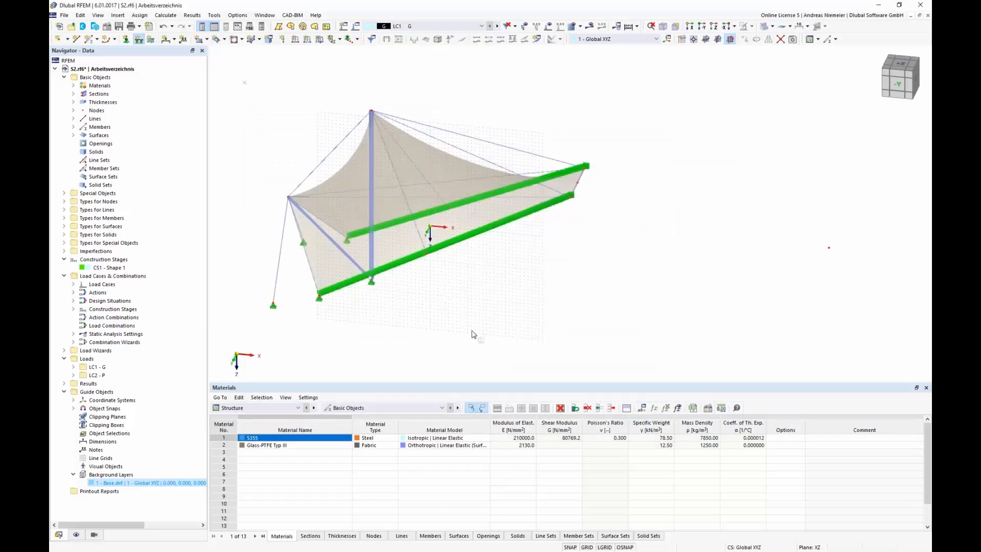
{"action": "key", "text": "Escape"}
- Hide the Types for Lines in the model display
{"action": "middle_click_drag", "start_coordinate": [525, 295], "coordinate": [483, 283], "text": "ctrl"}
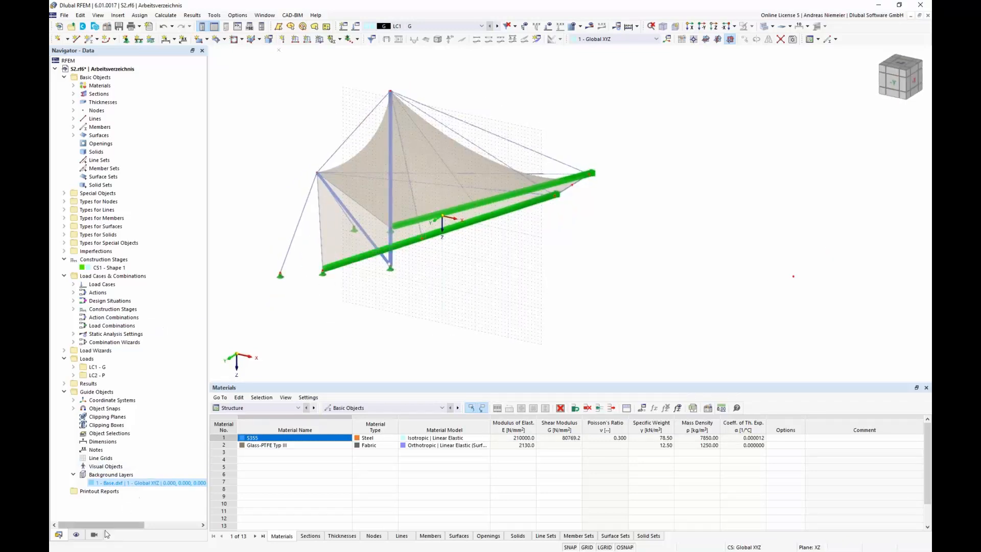
{"action": "left_click", "coordinate": [77, 535]}
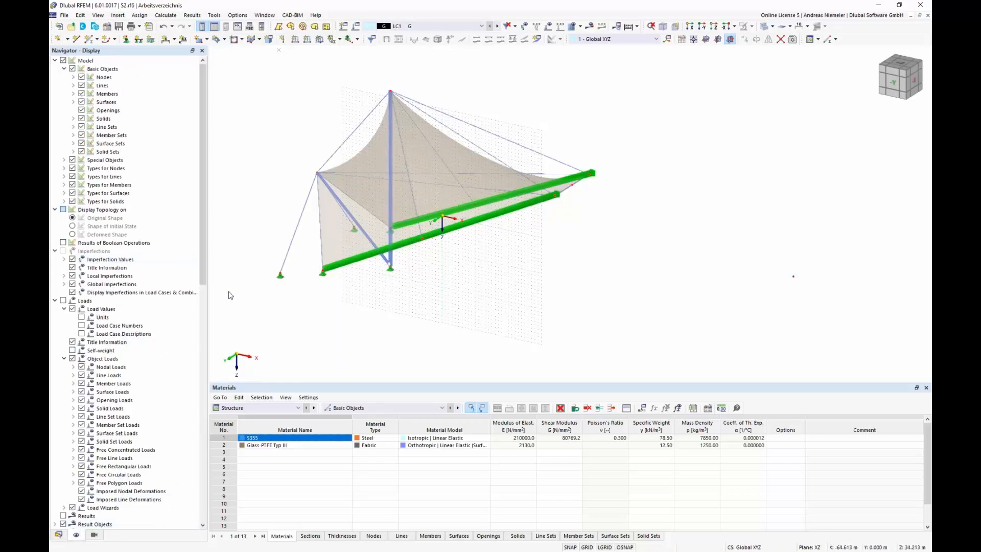
{"action": "left_click", "coordinate": [72, 177]}
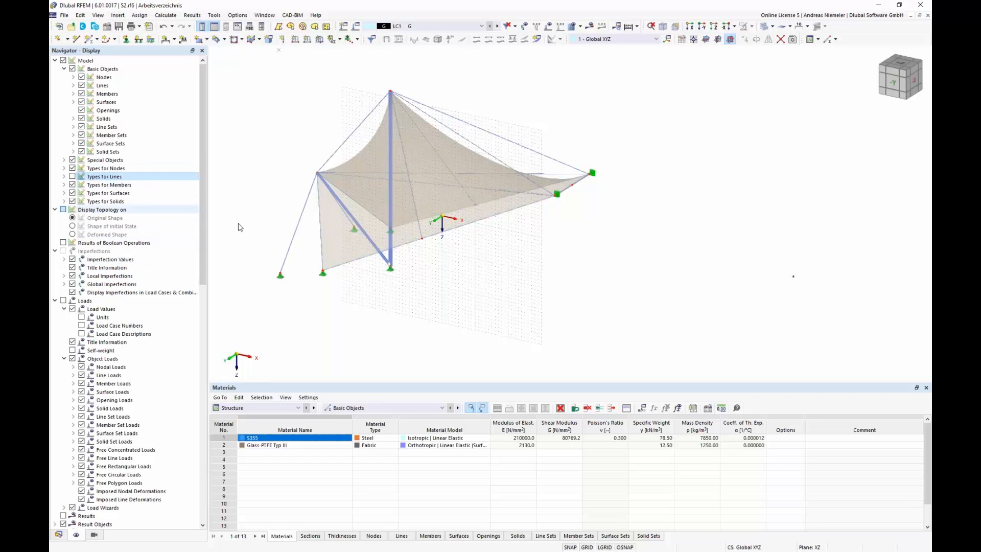
- Start a new surface load in LC2 - P with load type Form-Finding, Standard calculation method and form-finding definition Force
{"action": "middle_click_drag", "start_coordinate": [495, 253], "coordinate": [533, 275]}
{"action": "scroll", "coordinate": [533, 275], "scroll_direction": "down", "scroll_amount": 2}
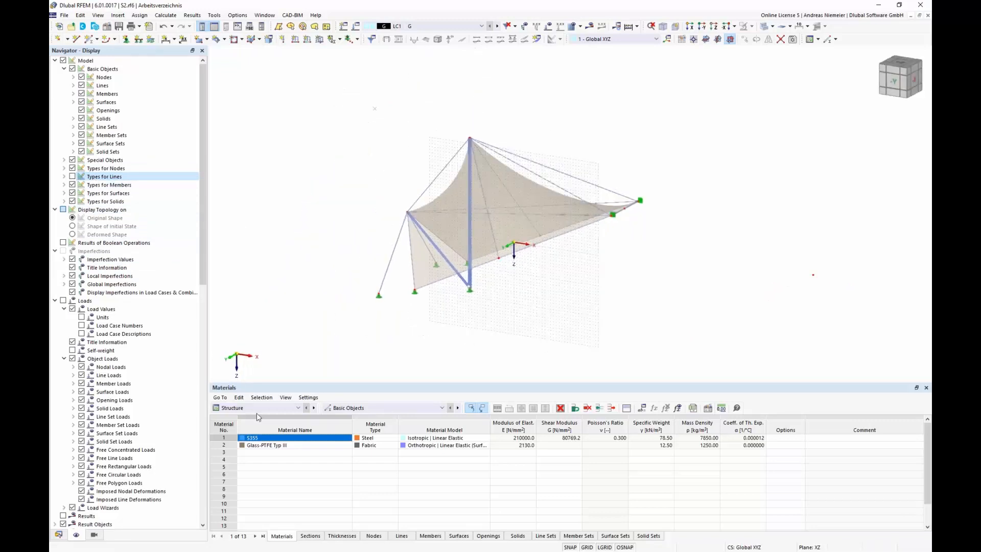
{"action": "left_click", "coordinate": [445, 26]}
{"action": "left_click", "coordinate": [440, 46]}
{"action": "left_click", "coordinate": [320, 40]}
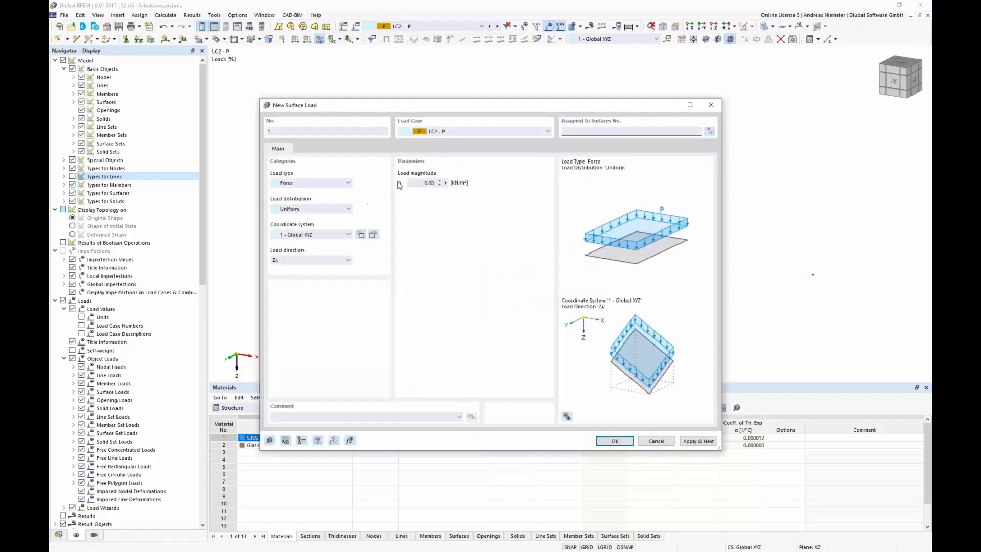
{"action": "left_click", "coordinate": [307, 183]}
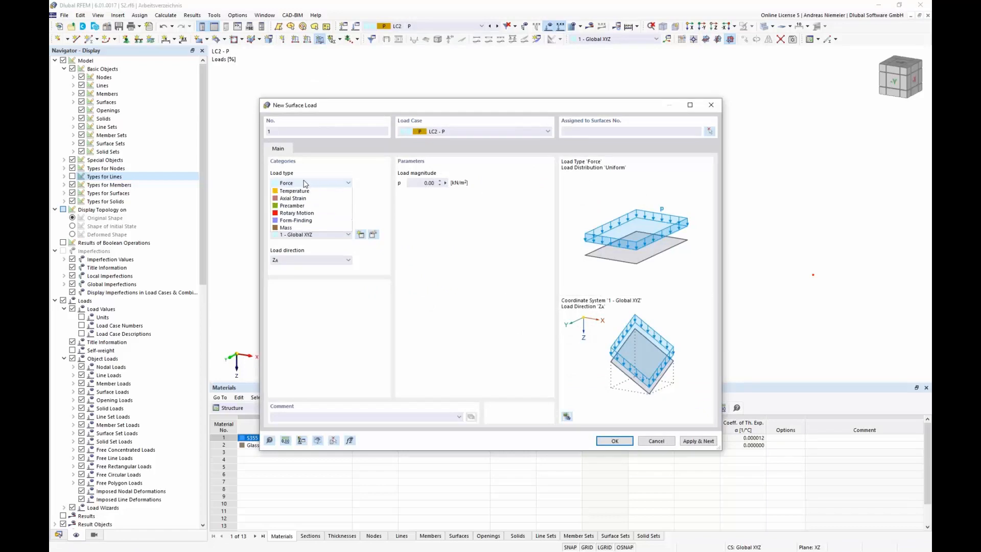
{"action": "left_click", "coordinate": [304, 235]}
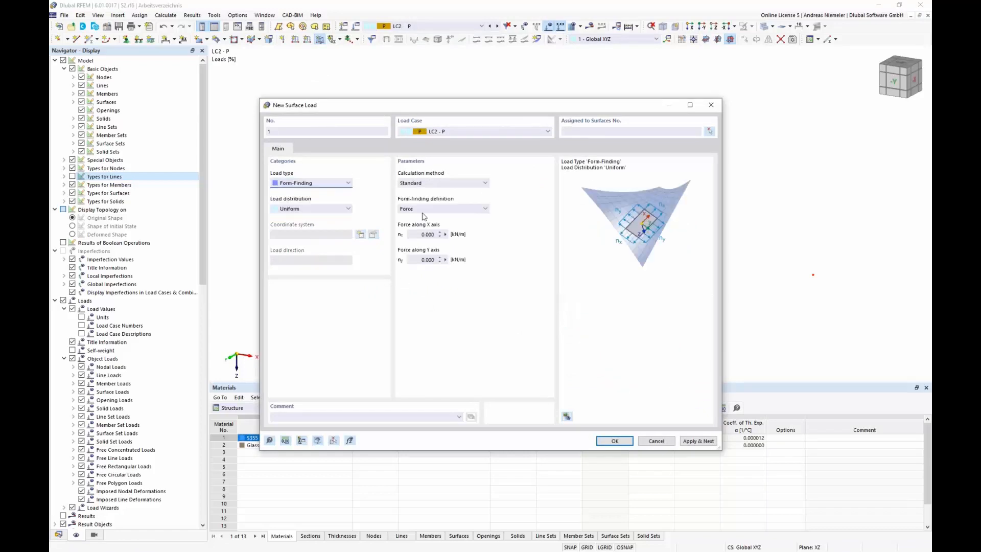
{"action": "left_click", "coordinate": [438, 184]}
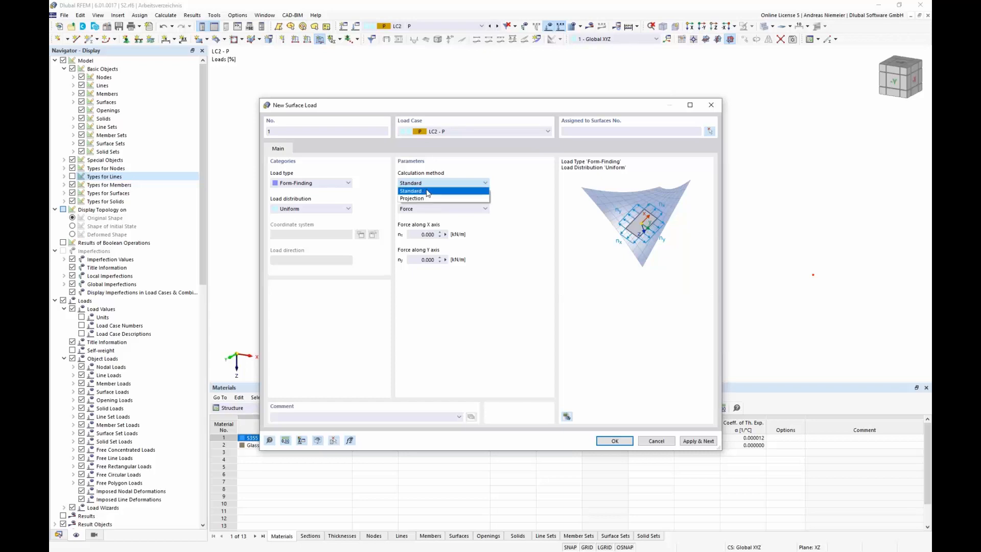
{"action": "left_click", "coordinate": [428, 191]}
{"action": "left_click", "coordinate": [429, 210]}
{"action": "left_click", "coordinate": [428, 217]}
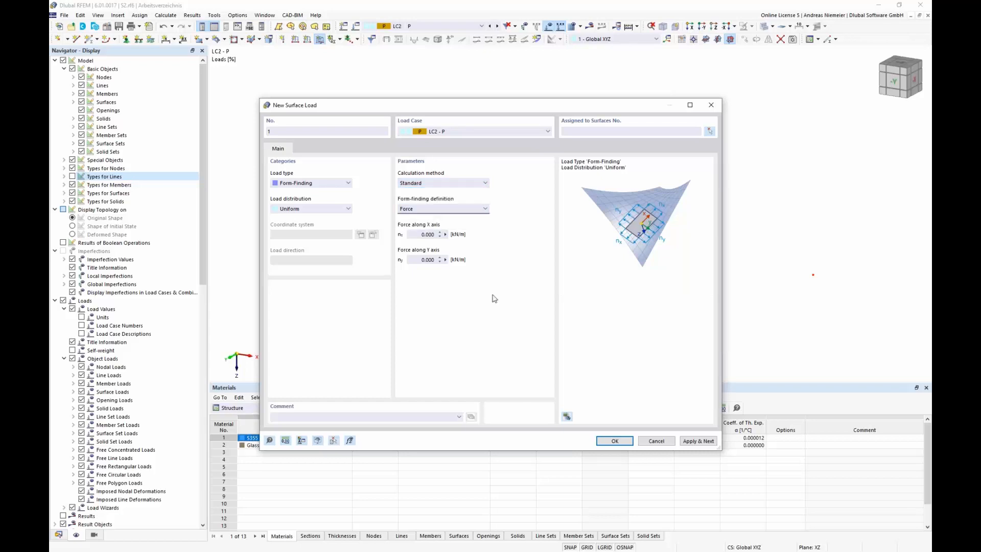
- Set the form-finding forces along the x and y axes to 2 kN/m and assign the load to all membrane surfaces
{"action": "left_click", "coordinate": [426, 235]}
{"action": "type", "text": "2"}
{"action": "key", "text": "Tab"}
{"action": "type", "text": "2"}
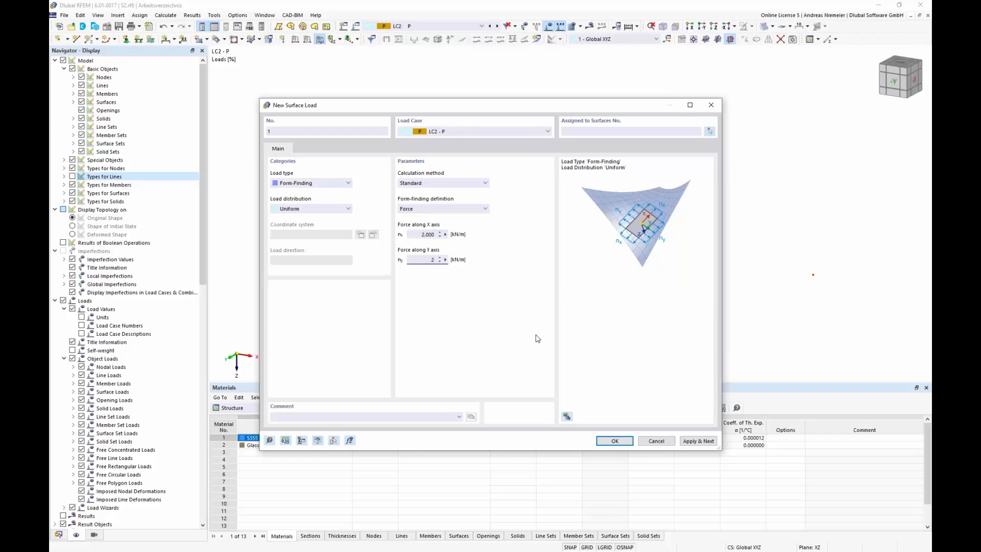
{"action": "left_click", "coordinate": [624, 442]}
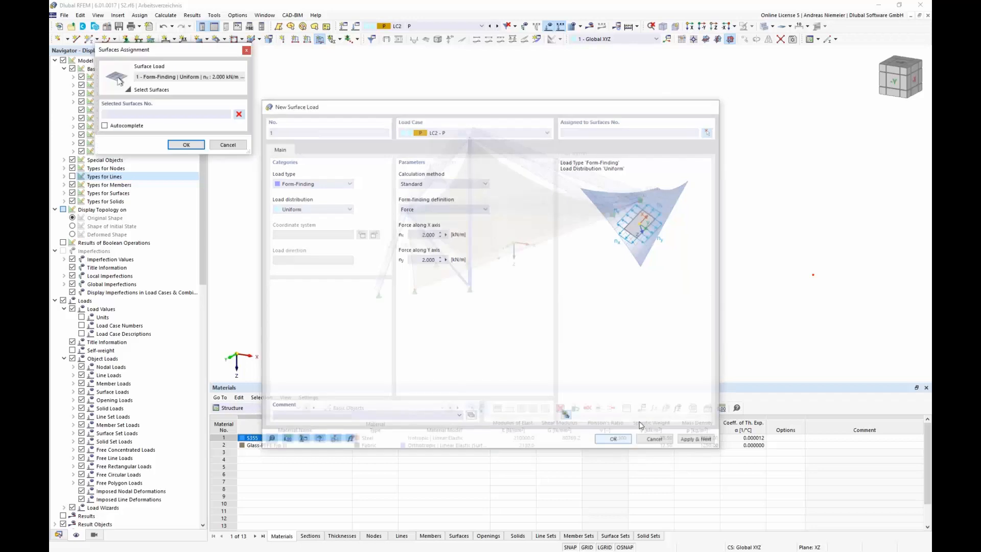
{"action": "left_click_drag", "start_coordinate": [679, 344], "coordinate": [347, 118]}
{"action": "left_click", "coordinate": [197, 148]}
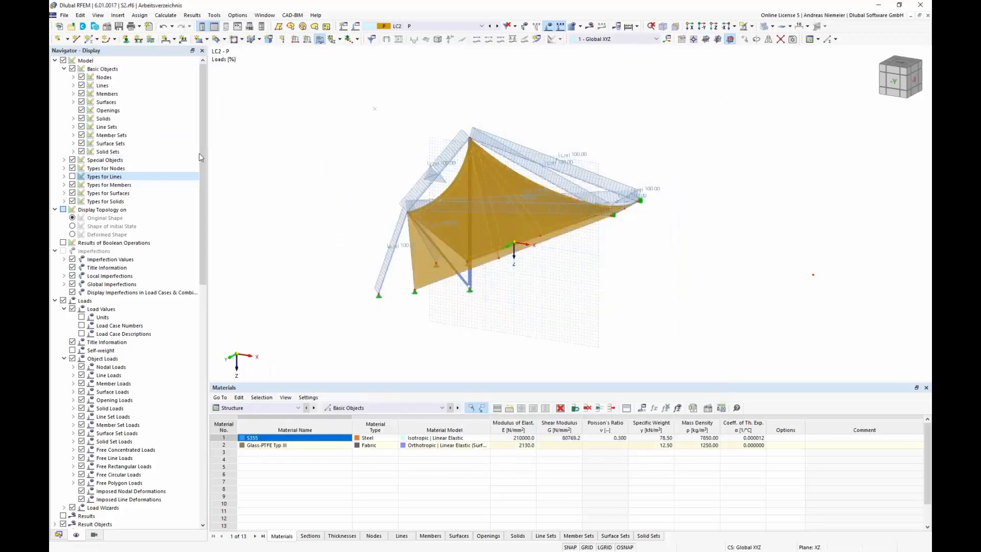
{"action": "right_click", "coordinate": [520, 340]}
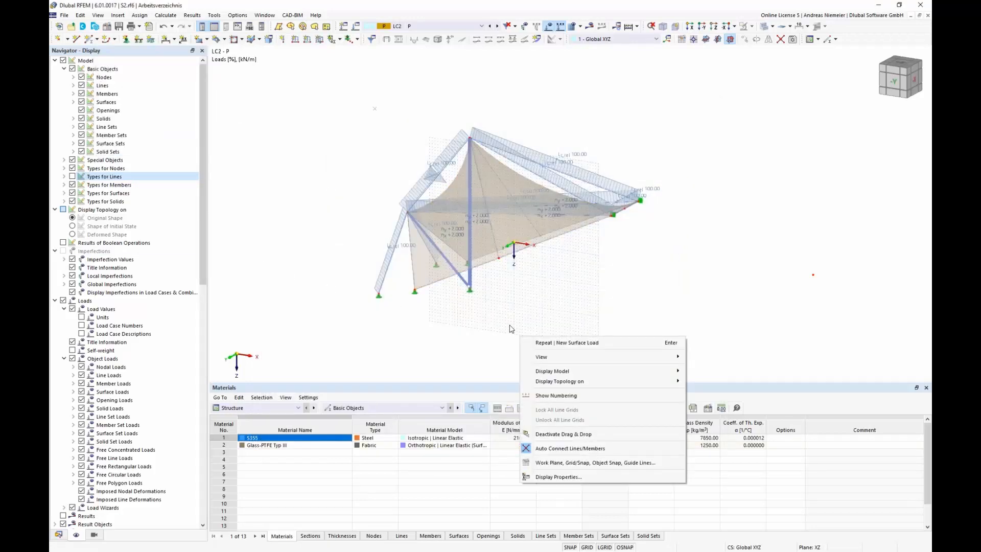
{"action": "left_click", "coordinate": [510, 326]}
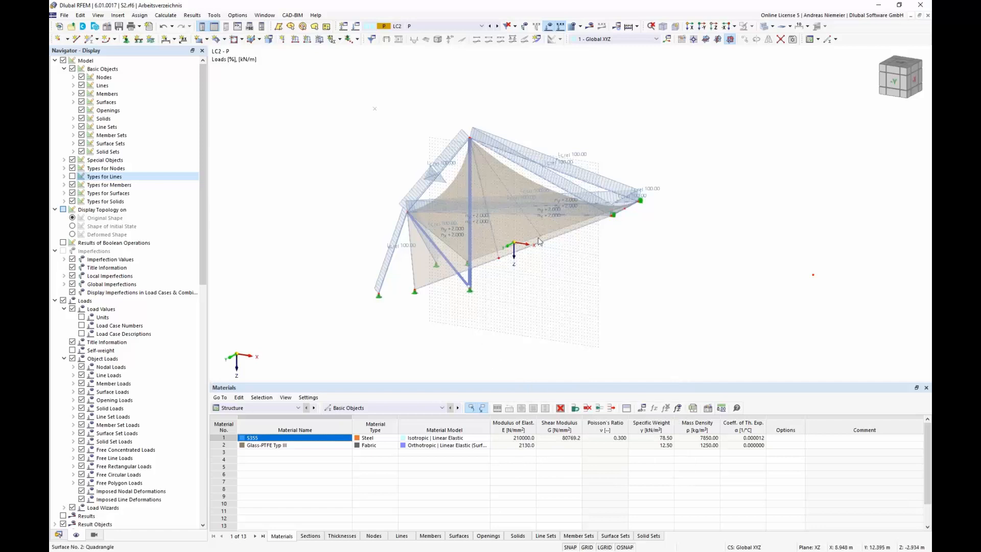
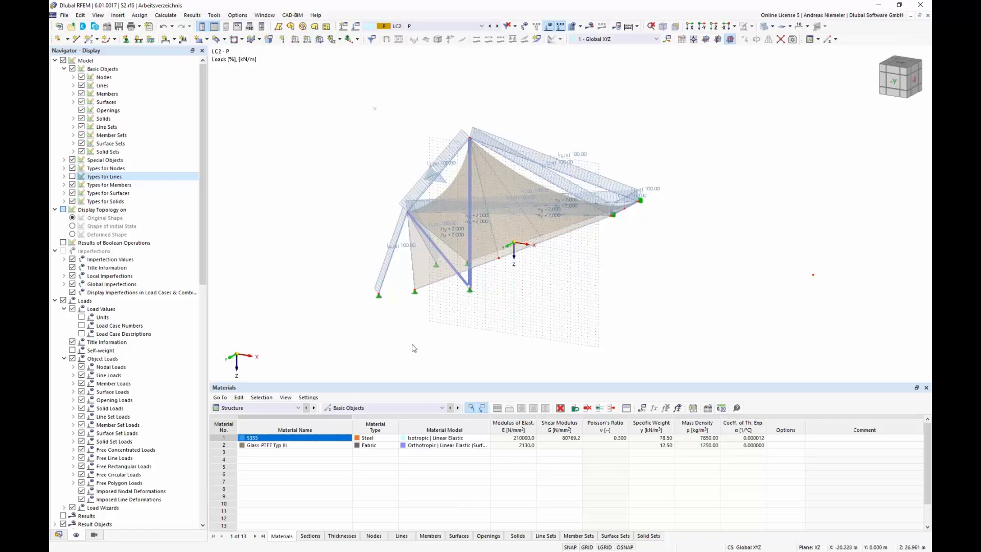
- Limit the visible members to those with section 6 - ROUND 20/H, using the generated visibilities by section
{"action": "left_click", "coordinate": [94, 535]}
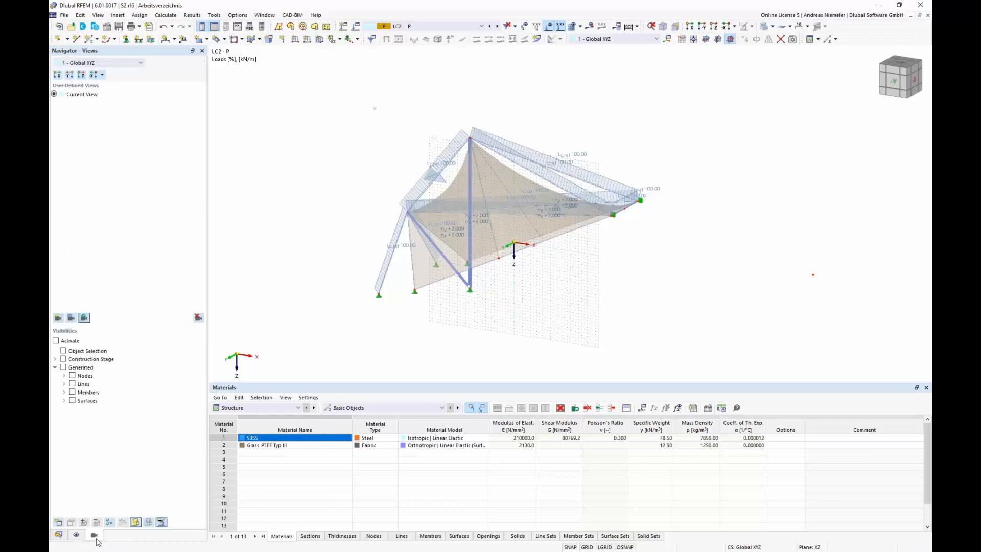
{"action": "left_click", "coordinate": [64, 393]}
{"action": "left_click", "coordinate": [74, 409]}
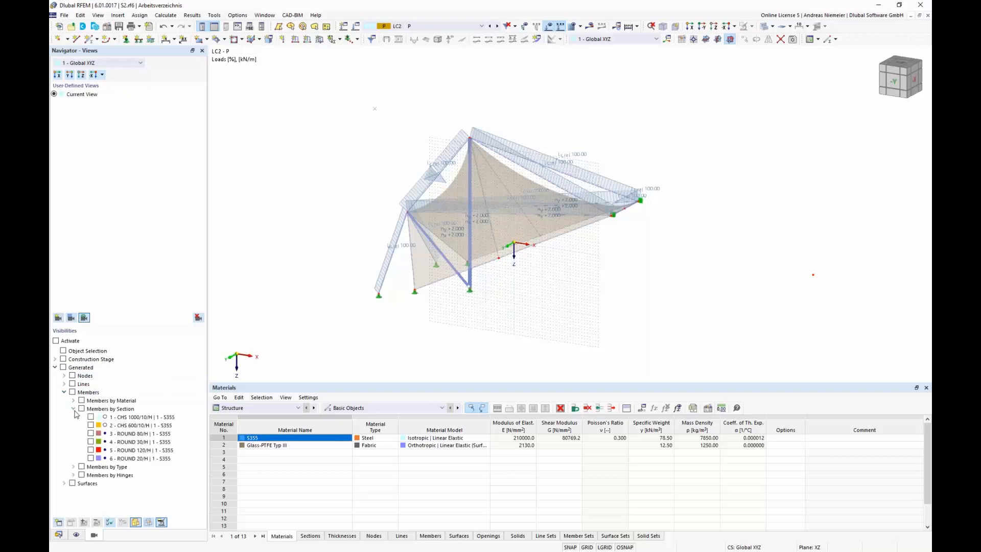
{"action": "left_click", "coordinate": [91, 458]}
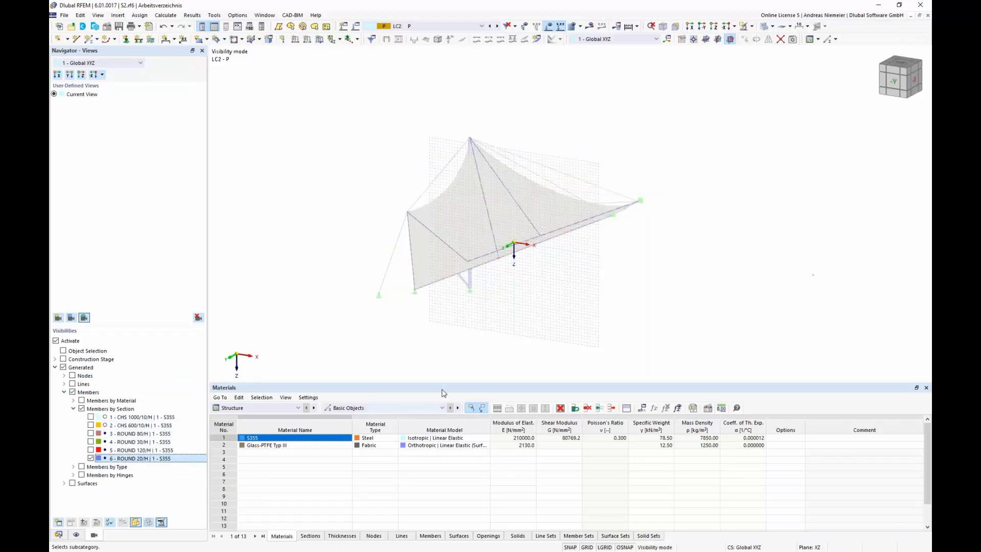
- Start a new member load in LC2 - P with load type Form-Finding and definition type Force
{"action": "mouse_move", "coordinate": [584, 292]}
{"action": "middle_mouse_down", "text": "ctrl"}
{"action": "mouse_move", "coordinate": [542, 298]}
{"action": "mouse_move", "coordinate": [576, 296]}
{"action": "middle_mouse_up", "text": "ctrl"}
{"action": "scroll", "coordinate": [576, 295], "scroll_direction": "down", "scroll_amount": 1}
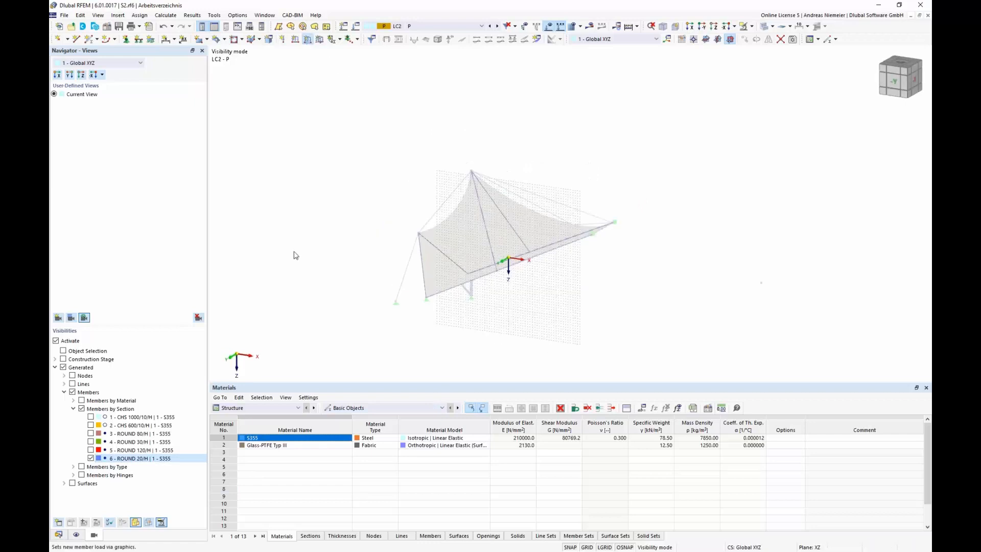
{"action": "left_click", "coordinate": [427, 192]}
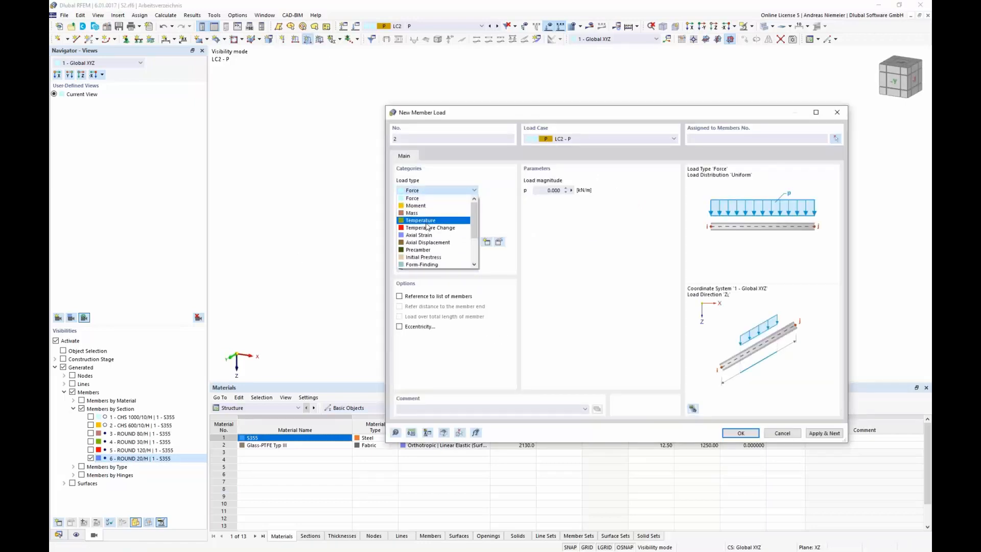
{"action": "left_click", "coordinate": [427, 264]}
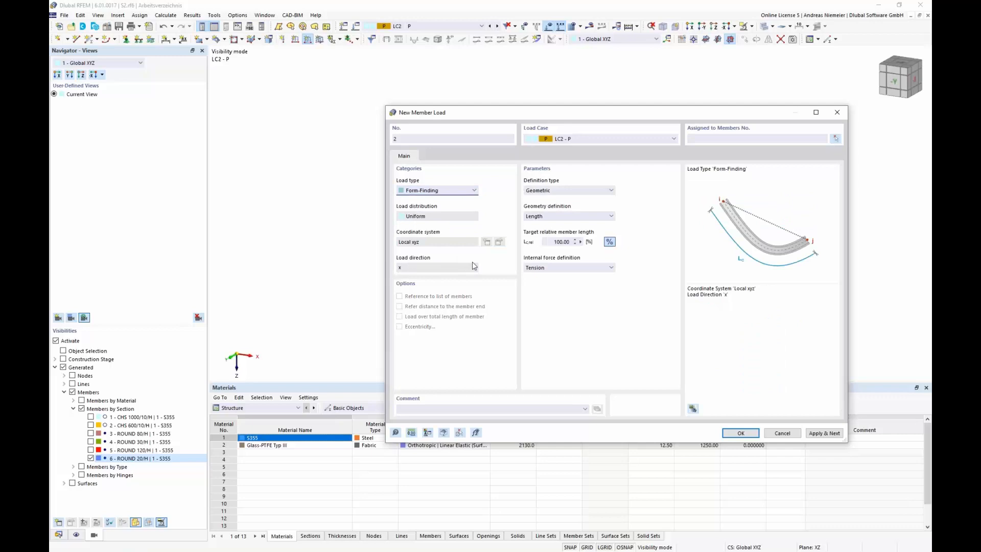
{"action": "left_click", "coordinate": [573, 191]}
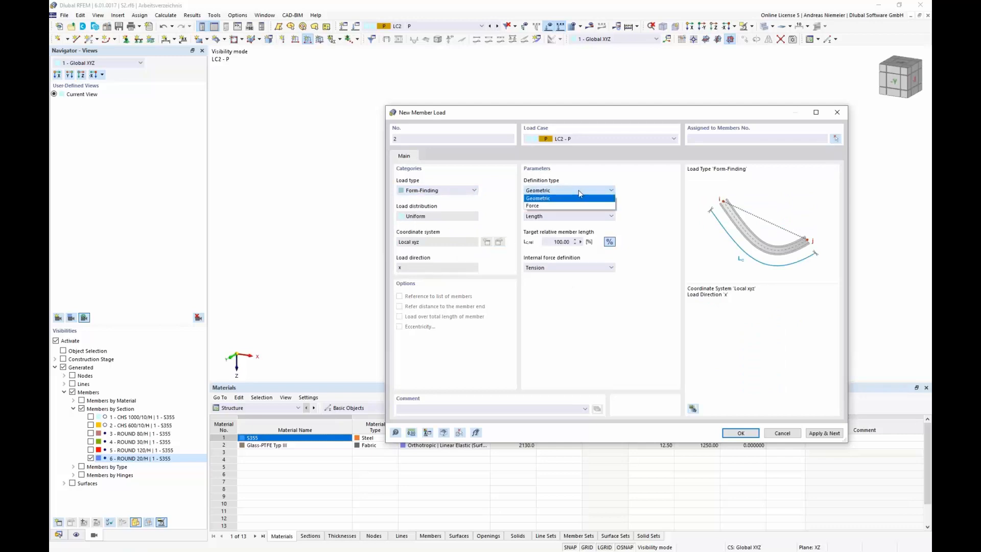
{"action": "left_click", "coordinate": [567, 205]}
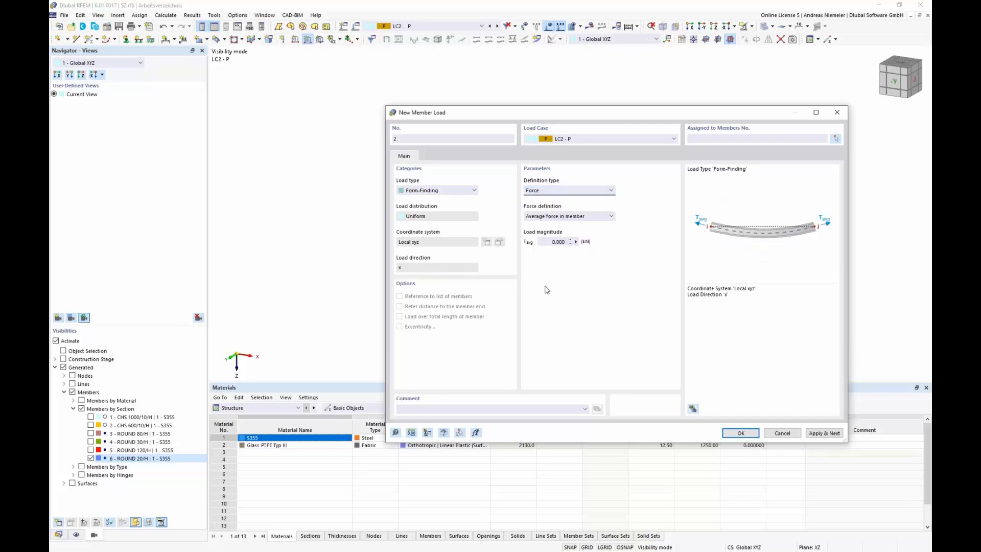
- Preview the member load's force definitions through to Force density and return to Average force in member
{"action": "left_click", "coordinate": [567, 217]}
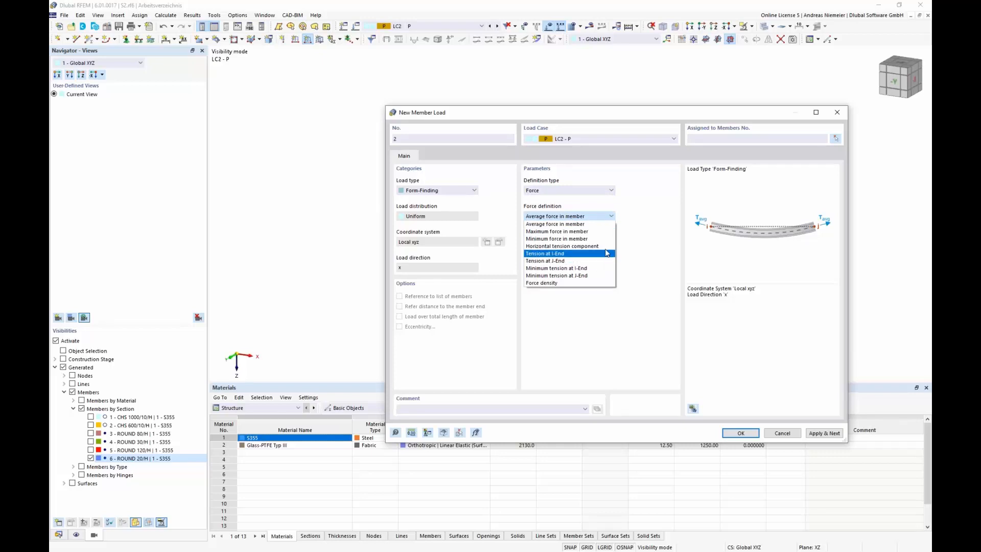
{"action": "left_click", "coordinate": [561, 232]}
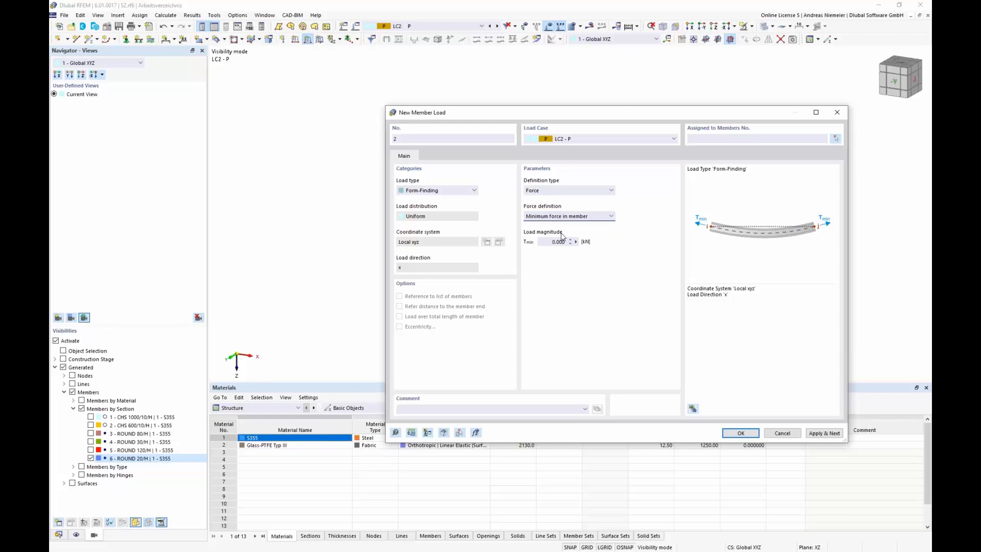
{"action": "key", "text": "Down"}
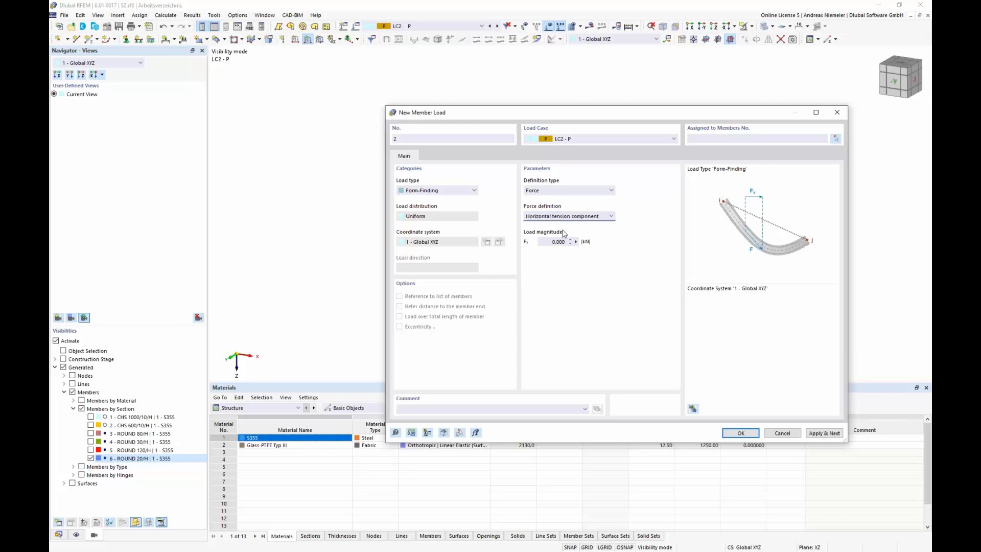
{"action": "key", "text": "Down"}
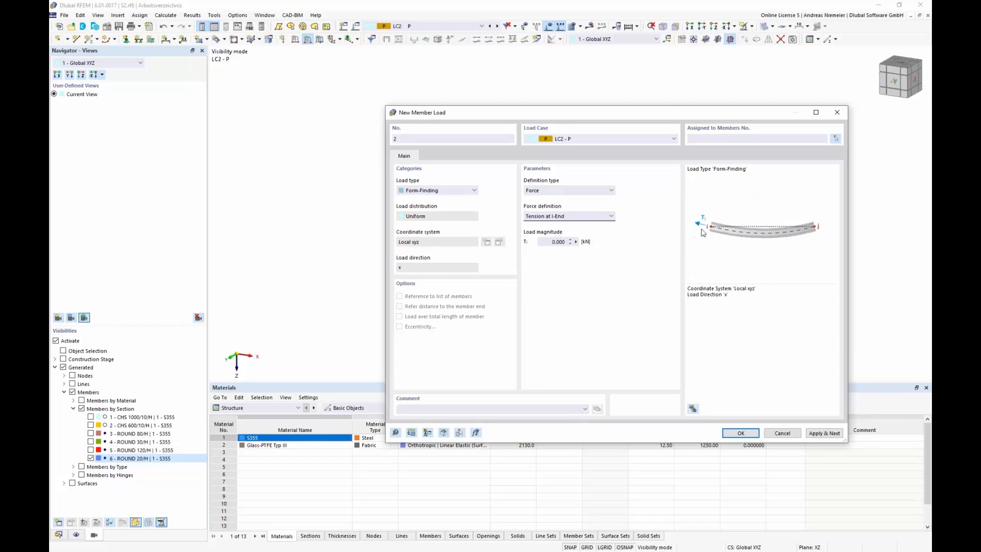
{"action": "key", "text": "Down"}
{"action": "key", "text": "Down"}
{"action": "key", "text": "Down"}
{"action": "key", "text": "Down"}
{"action": "left_click", "coordinate": [576, 220]}
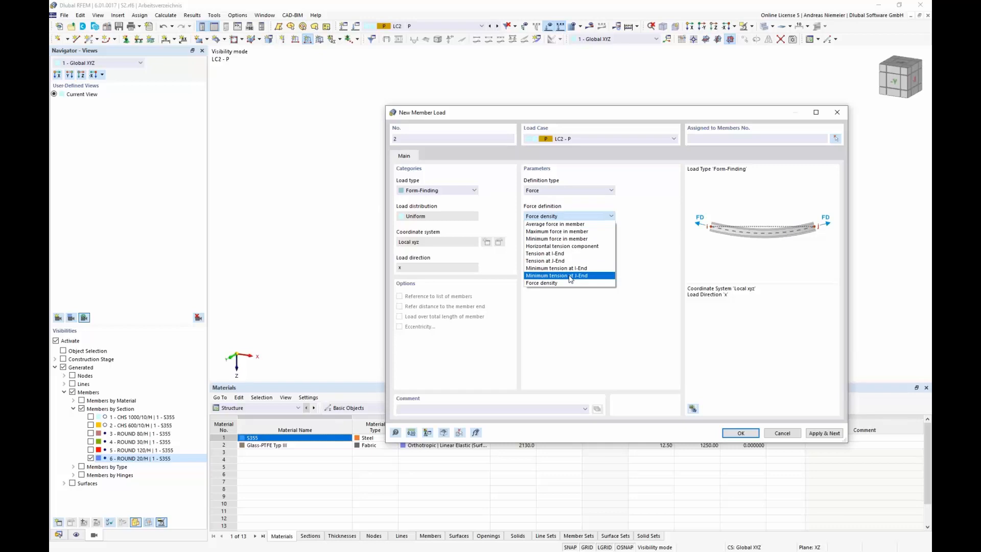
{"action": "key", "text": "Up"}
{"action": "key", "text": "Up"}
{"action": "key", "text": "Up"}
{"action": "key", "text": "Up"}
{"action": "key", "text": "Up"}
{"action": "key", "text": "Up"}
{"action": "key", "text": "Up"}
{"action": "key", "text": "Return"}
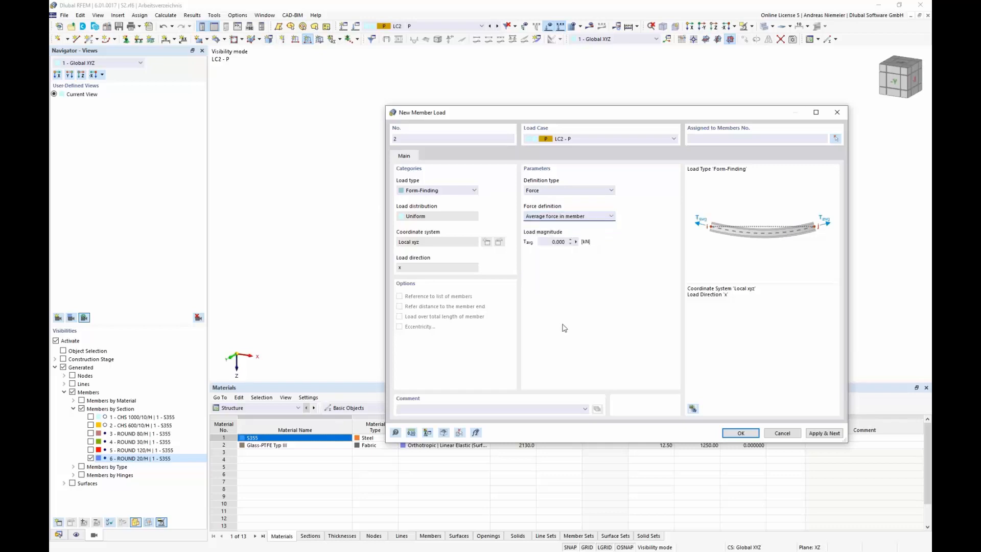
- Set the average member force to 50 kN and assign the form-finding load to all visible boundary cable members
{"action": "left_click", "coordinate": [553, 243]}
{"action": "left_click", "coordinate": [751, 433]}
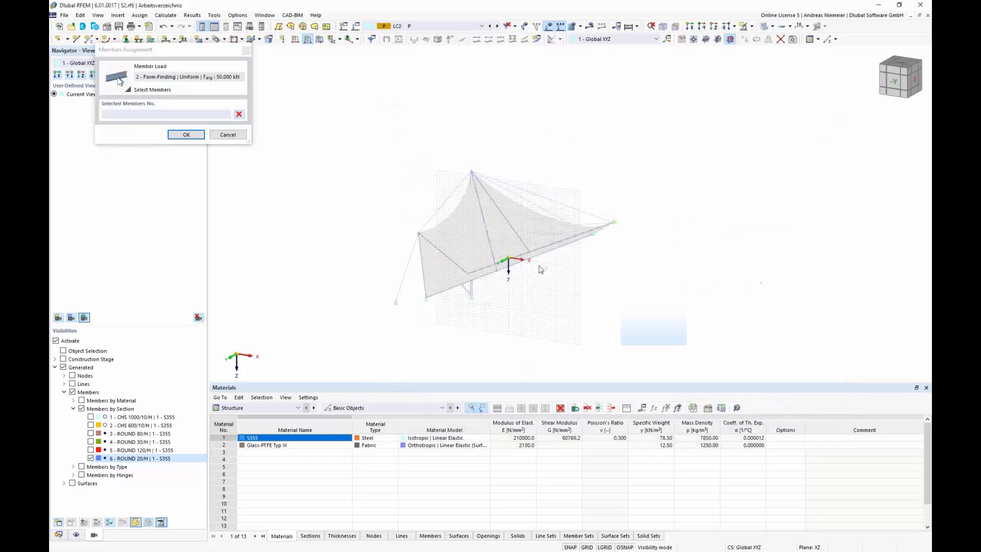
{"action": "left_click_drag", "start_coordinate": [356, 129], "coordinate": [356, 129]}
{"action": "left_click", "coordinate": [186, 134]}
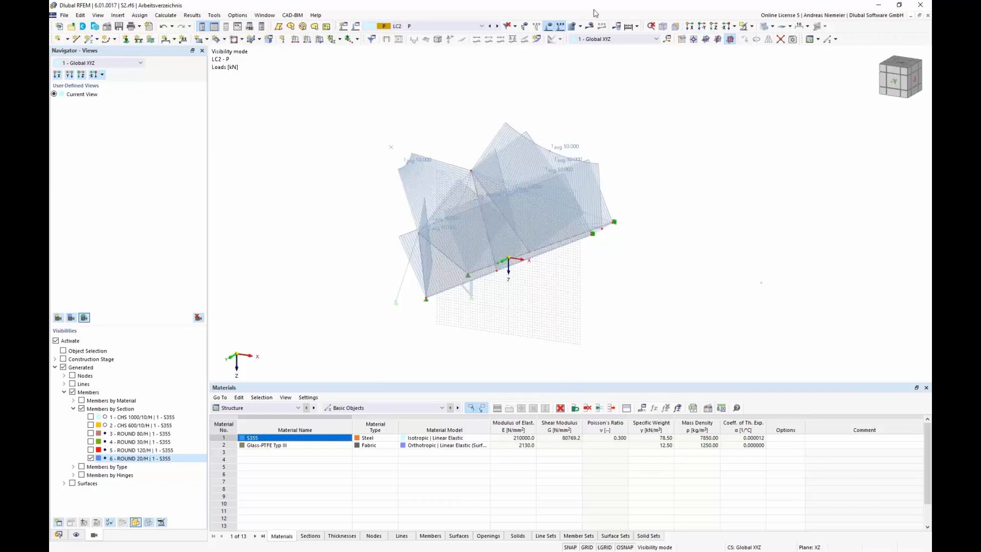
- Leave the visibility mode to show the whole model again and hide the loads
{"action": "left_click", "coordinate": [752, 28]}
{"action": "left_click", "coordinate": [780, 88]}
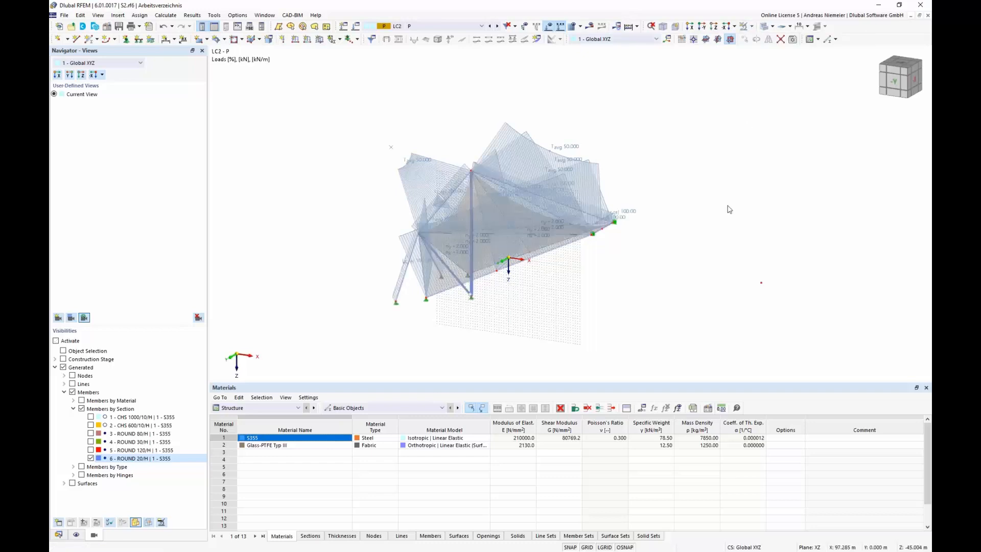
{"action": "middle_click_drag", "start_coordinate": [711, 205], "coordinate": [595, 205], "text": "ctrl"}
{"action": "left_click", "coordinate": [550, 28]}
{"action": "middle_click_drag", "start_coordinate": [553, 322], "coordinate": [506, 314], "text": "ctrl"}
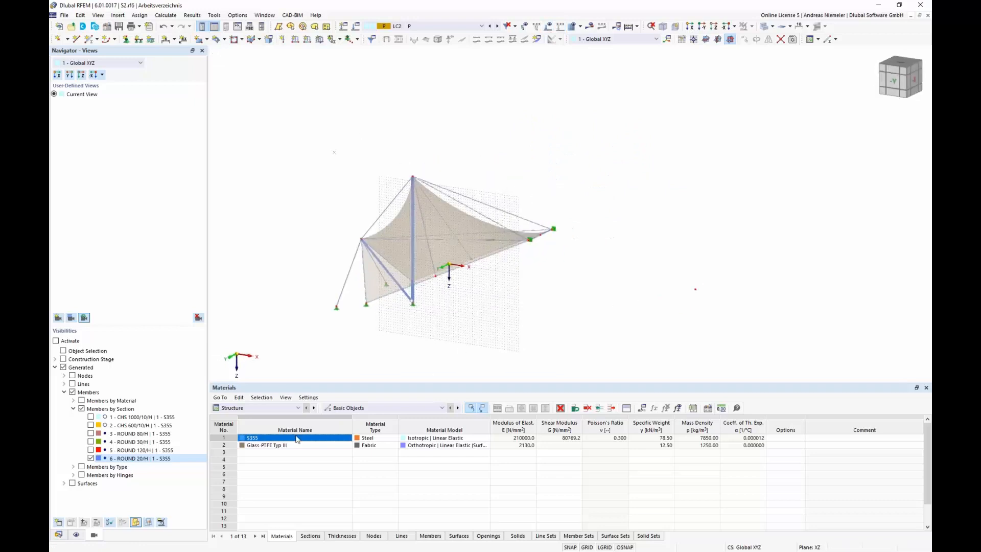
- Create a second construction stage named Shape 2 on Shape 1, continuing from CS1, and include surface and line support changes
{"action": "left_click", "coordinate": [56, 536]}
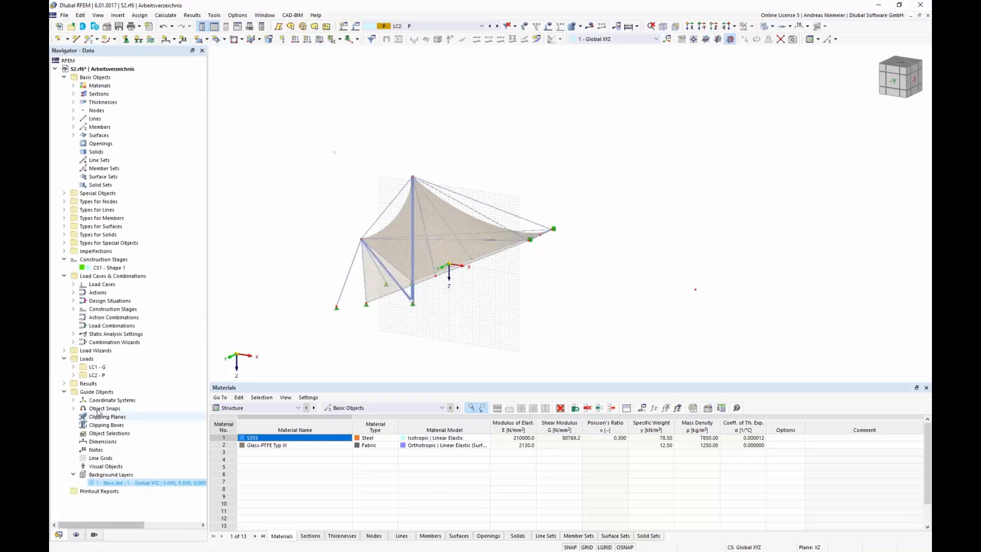
{"action": "right_click", "coordinate": [97, 260]}
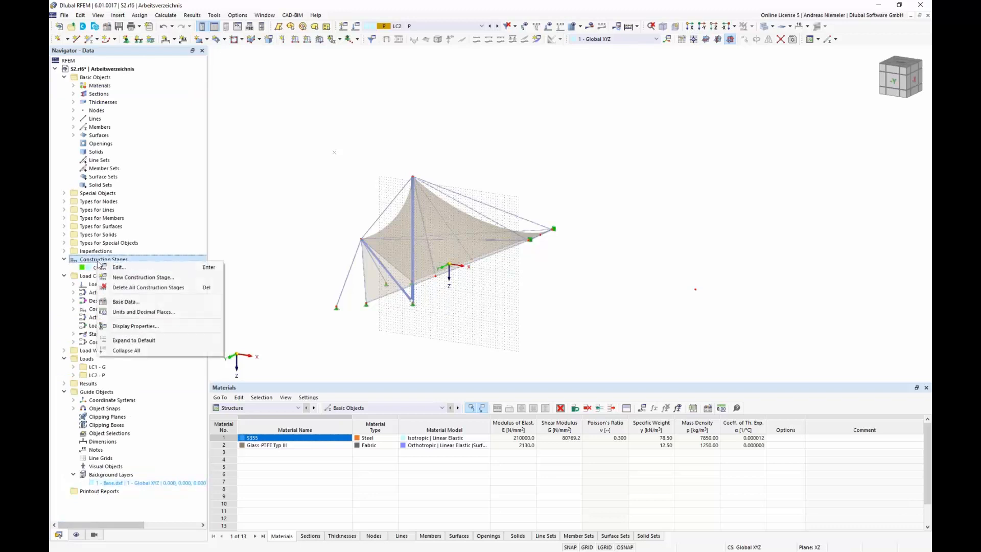
{"action": "left_click", "coordinate": [120, 279]}
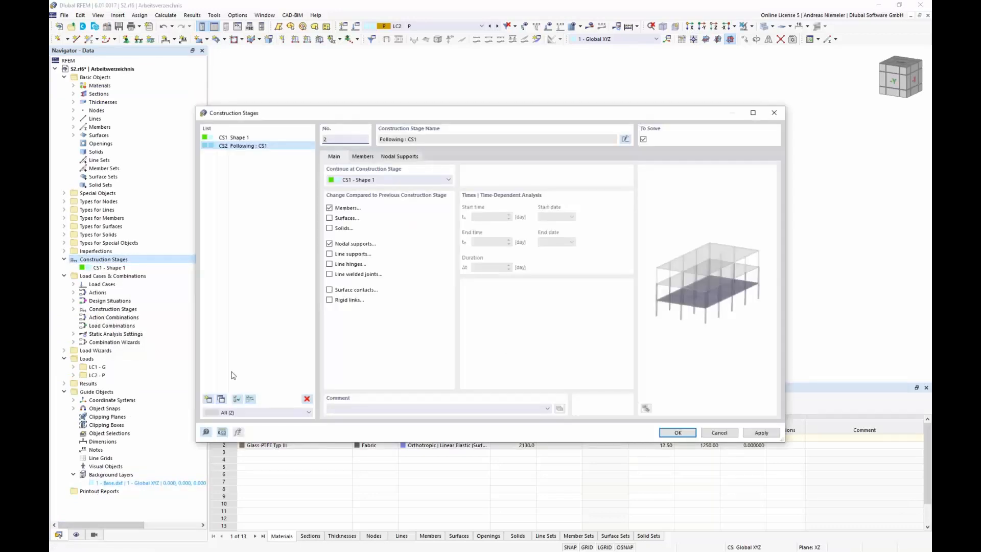
{"action": "left_click", "coordinate": [625, 139]}
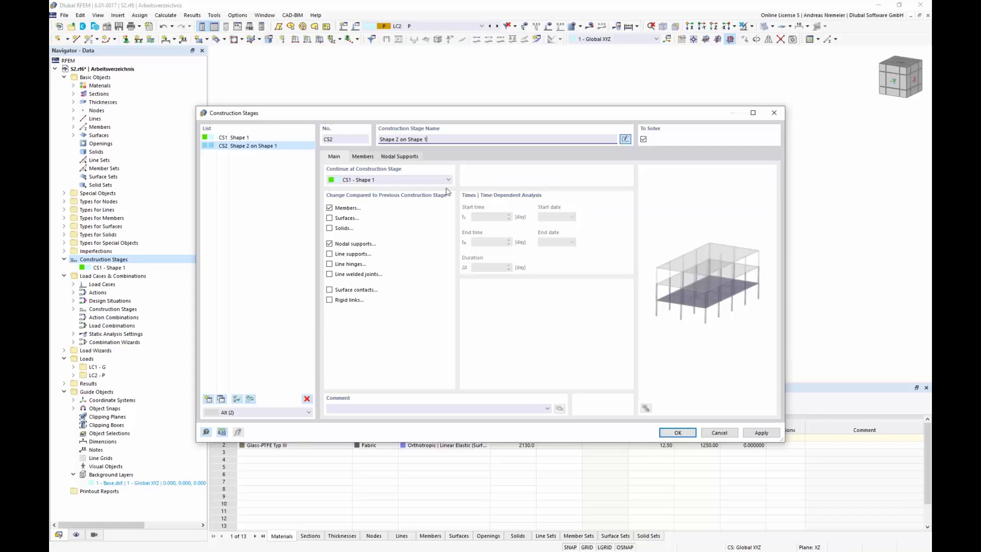
{"action": "left_click", "coordinate": [330, 218]}
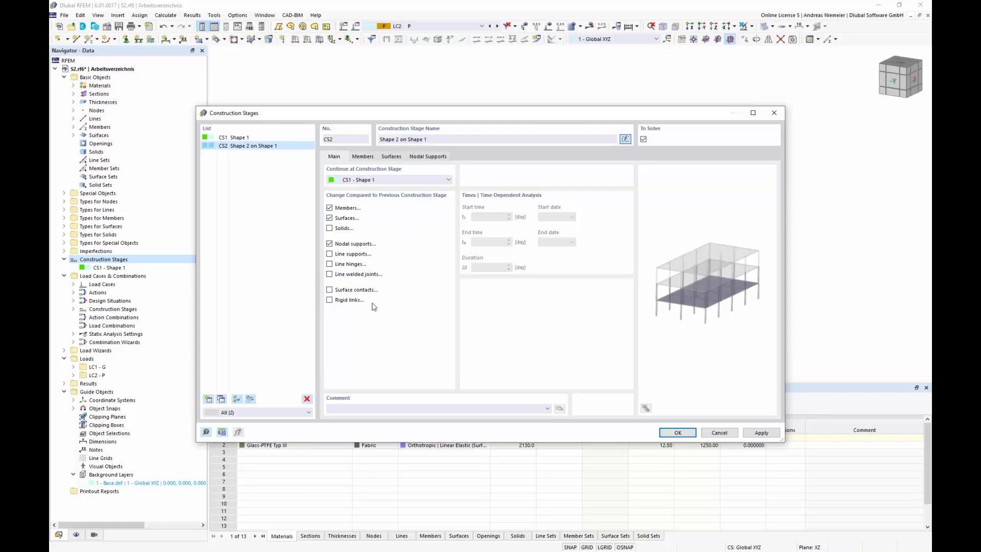
{"action": "left_click", "coordinate": [330, 254]}
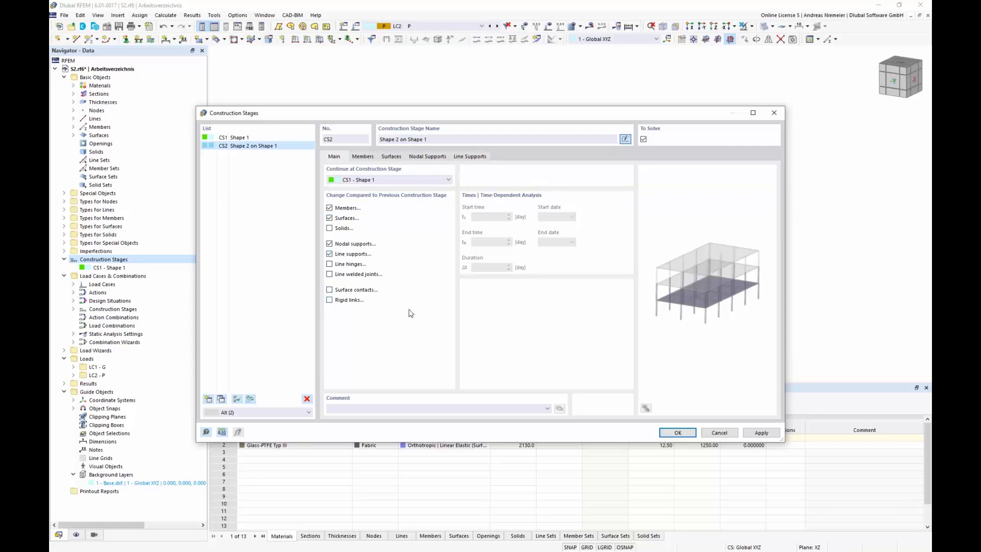
- Add all members, surfaces and line supports to the Shape 2 on Shape 1 stage and accept the construction stage
{"action": "left_click", "coordinate": [365, 158]}
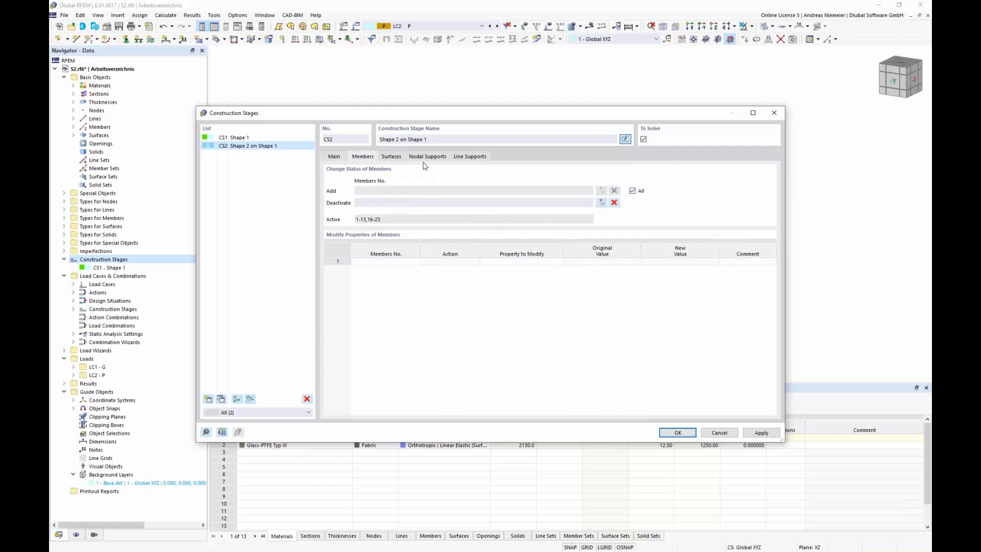
{"action": "left_click", "coordinate": [395, 157]}
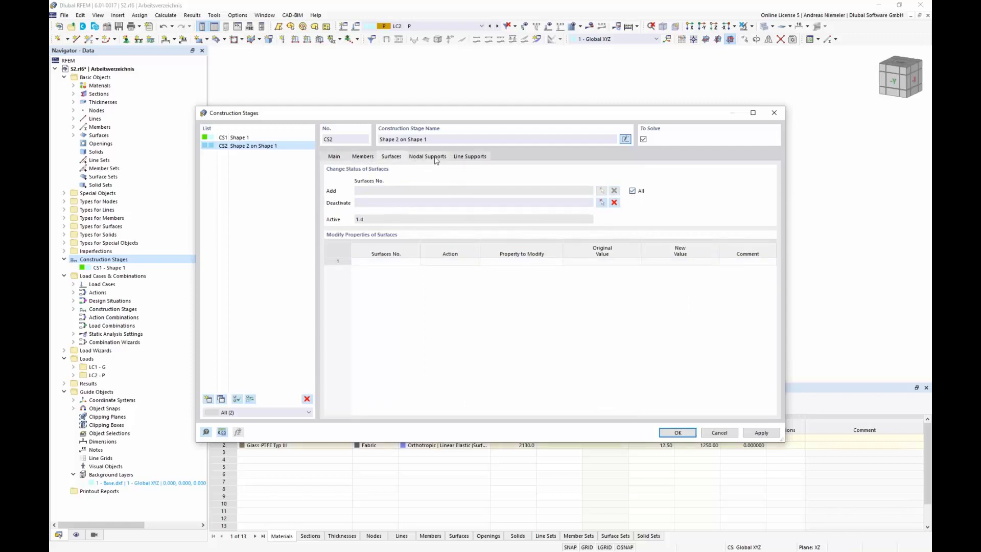
{"action": "left_click", "coordinate": [436, 158]}
{"action": "left_click", "coordinate": [471, 157]}
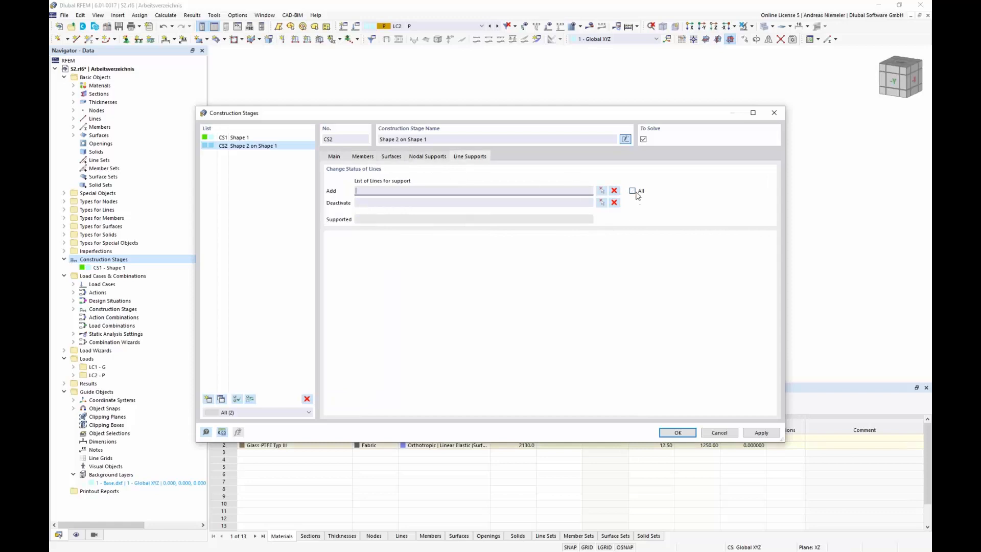
{"action": "left_click", "coordinate": [633, 191]}
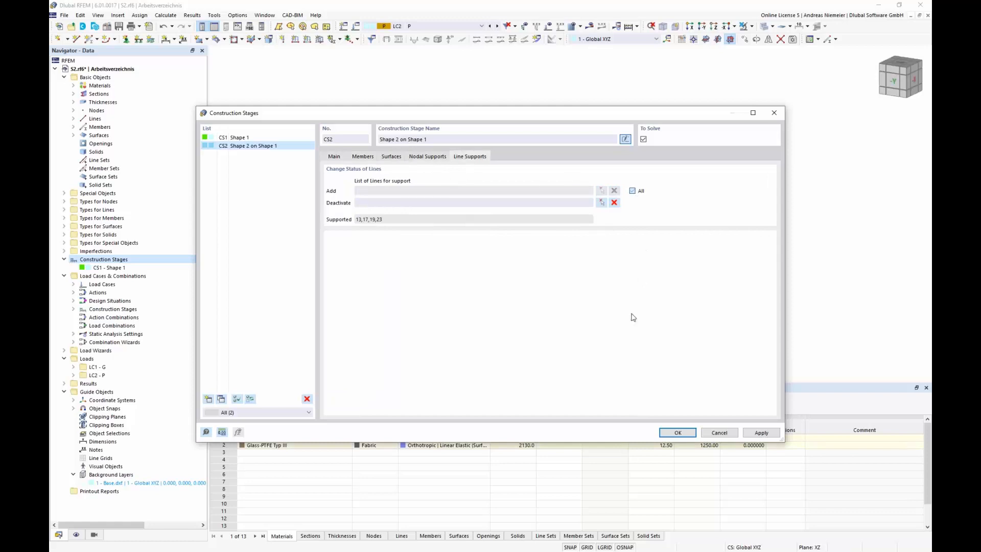
{"action": "left_click", "coordinate": [675, 433]}
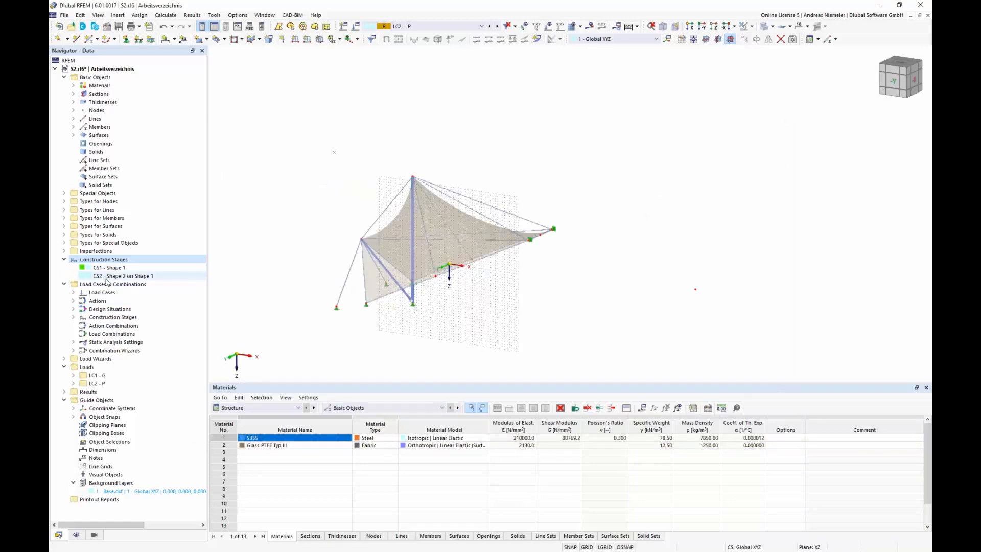
- Check the load cases assigned to construction stages CS1 and CS2 in the load cases and combinations settings
{"action": "left_click", "coordinate": [356, 26]}
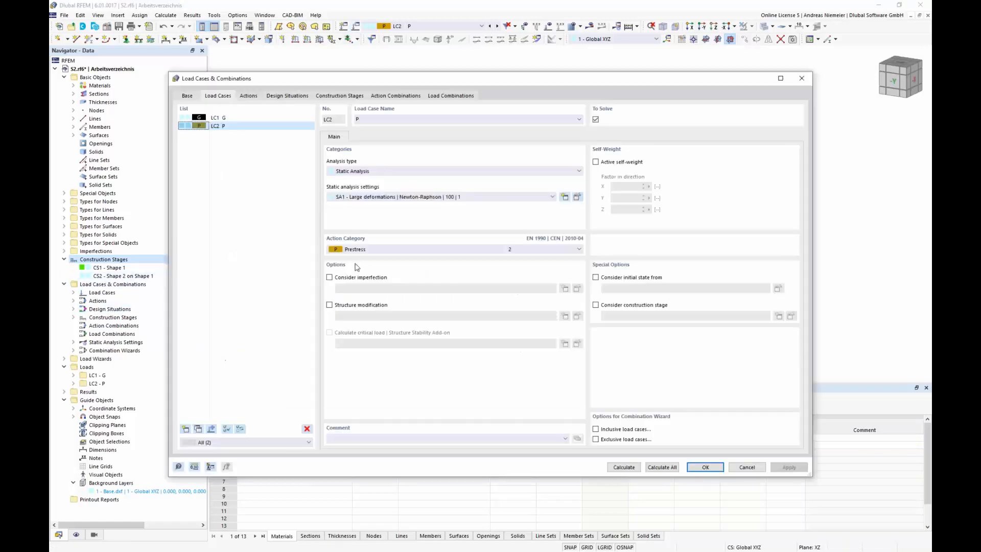
{"action": "left_click", "coordinate": [340, 96]}
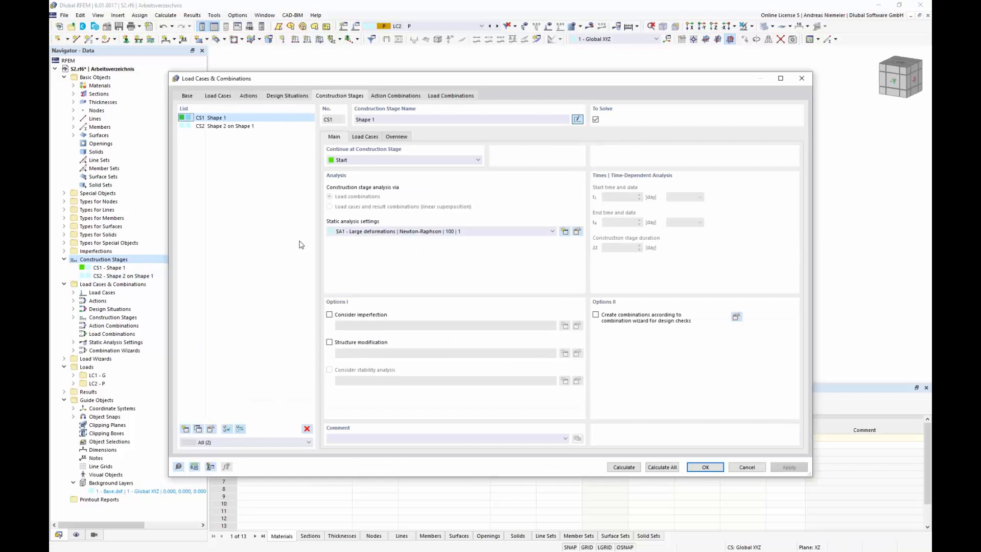
{"action": "left_click", "coordinate": [365, 137]}
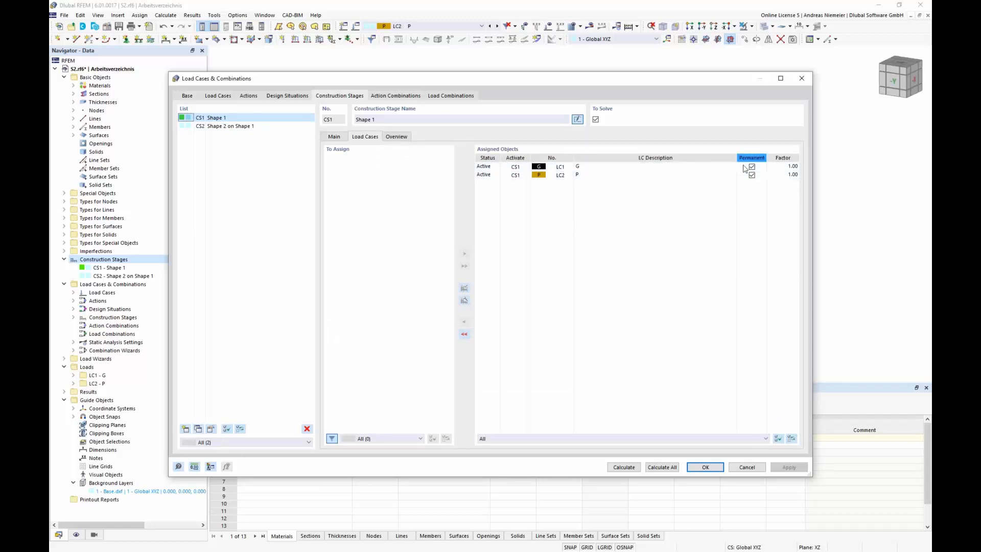
{"action": "left_click", "coordinate": [257, 126]}
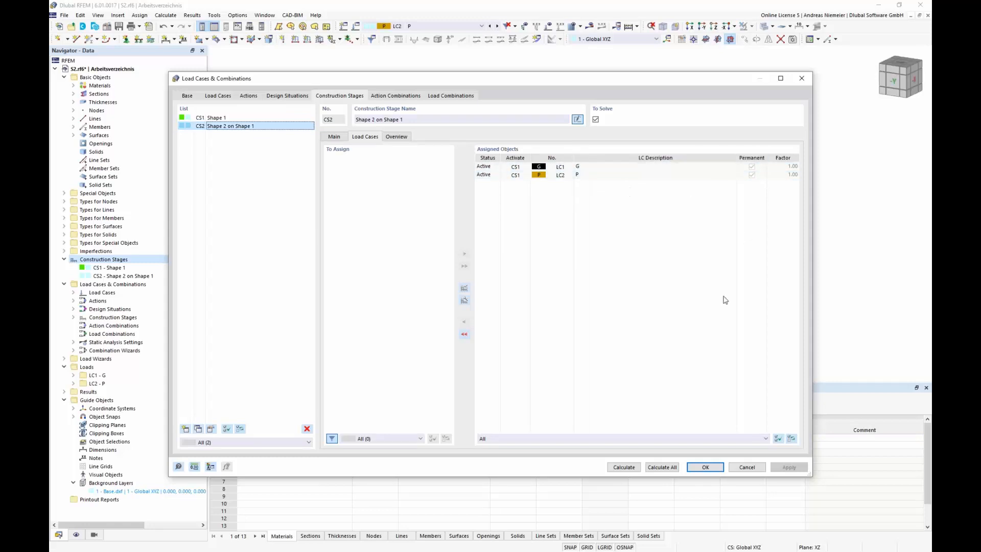
- Calculate construction stage CS2 (Shape 2 on Shape 1) and inspect the axial forces N in the members
{"action": "left_click", "coordinate": [625, 466]}
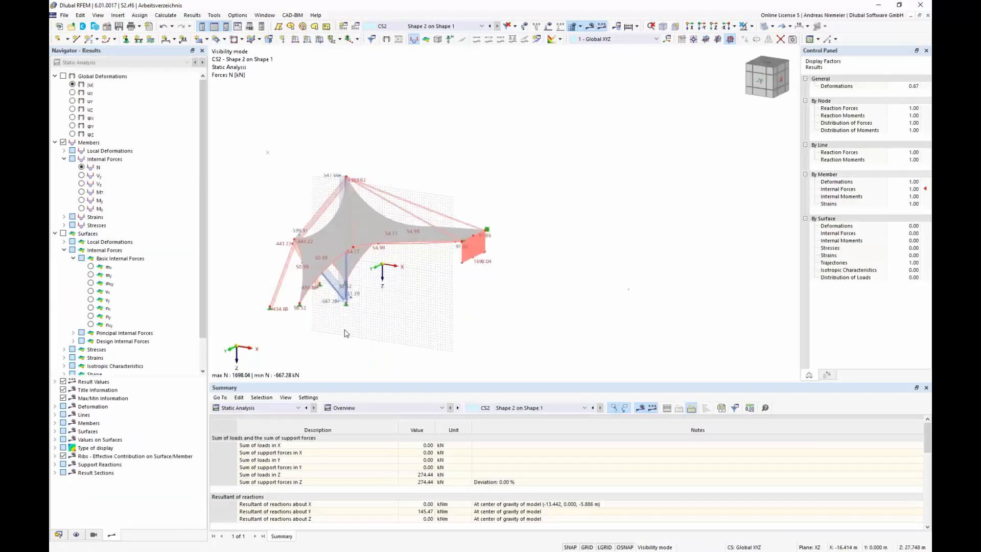
{"action": "middle_click_drag", "start_coordinate": [361, 324], "coordinate": [499, 291]}
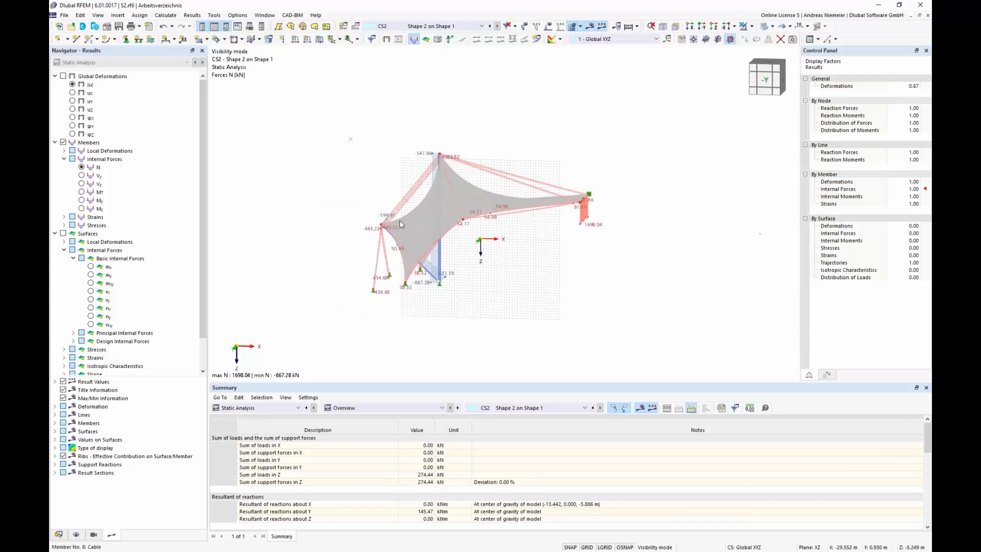
{"action": "scroll", "coordinate": [401, 220], "scroll_direction": "up", "scroll_amount": 2}
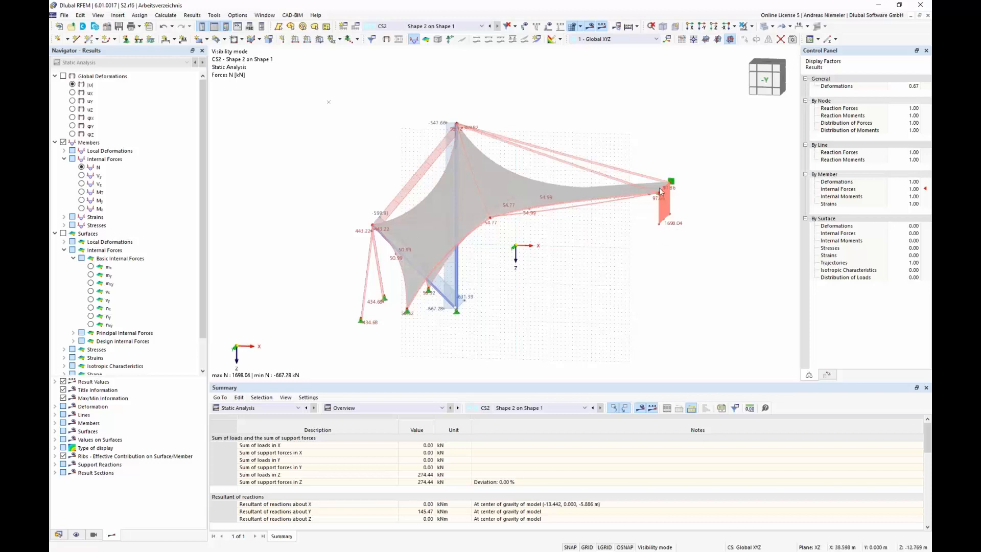
{"action": "mouse_move", "coordinate": [597, 232]}
{"action": "middle_mouse_down"}
{"action": "mouse_move", "coordinate": [559, 247]}
{"action": "mouse_move", "coordinate": [583, 234]}
{"action": "middle_mouse_up"}
{"action": "scroll", "coordinate": [595, 232], "scroll_direction": "up", "scroll_amount": 1}
{"action": "scroll", "coordinate": [552, 250], "scroll_direction": "down", "scroll_amount": 1}
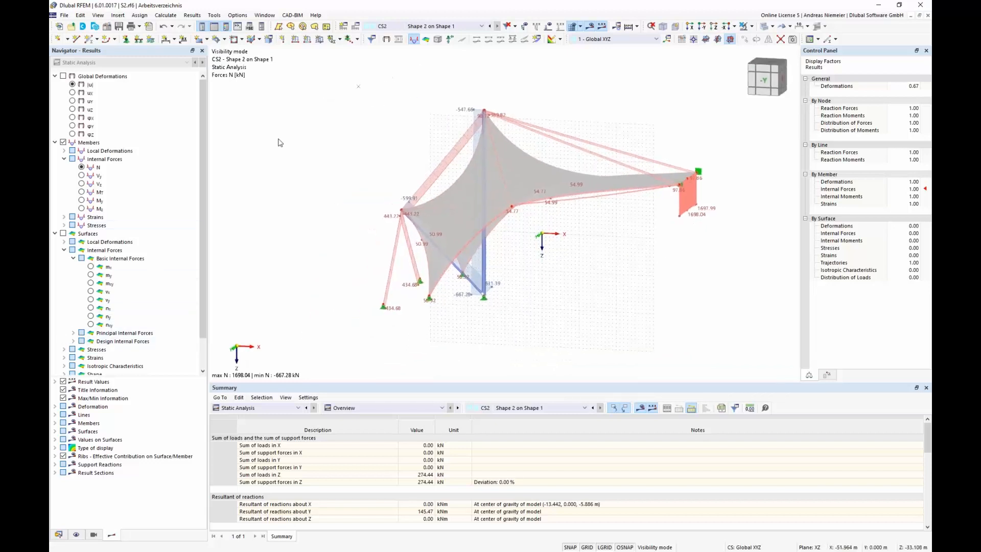
- Display the membrane surface axial forces nx and ny for CS2, and compare with the CS1 results
{"action": "left_click", "coordinate": [90, 308]}
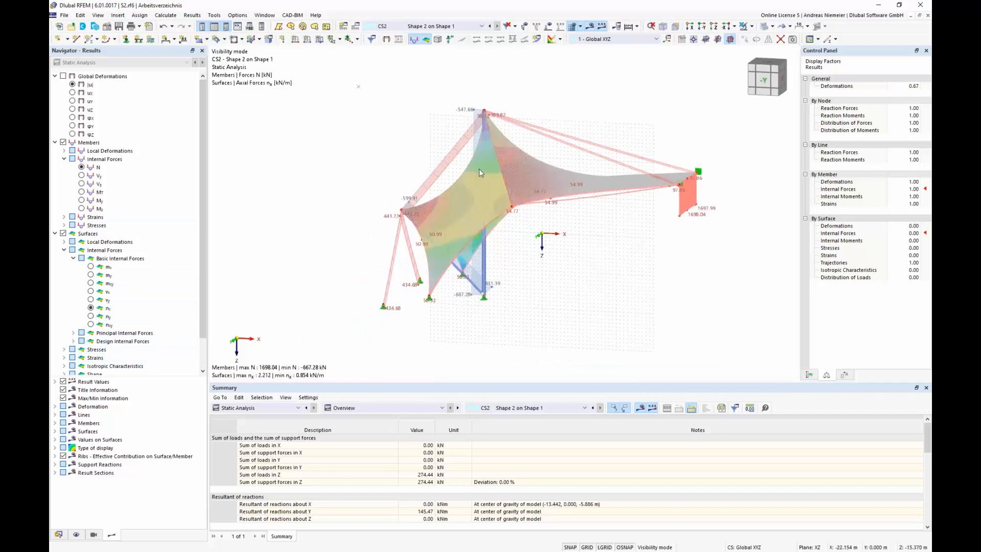
{"action": "left_click", "coordinate": [91, 317]}
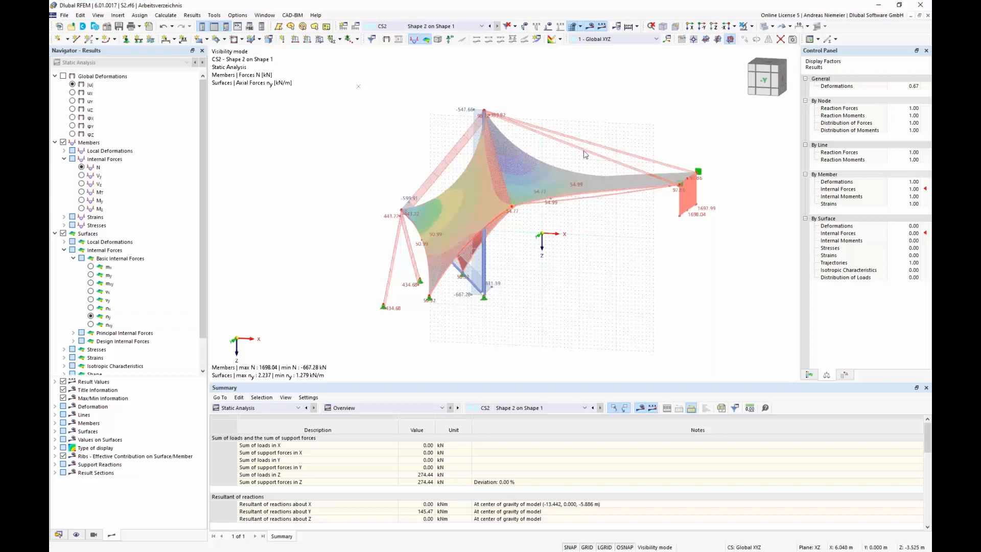
{"action": "left_click", "coordinate": [460, 27]}
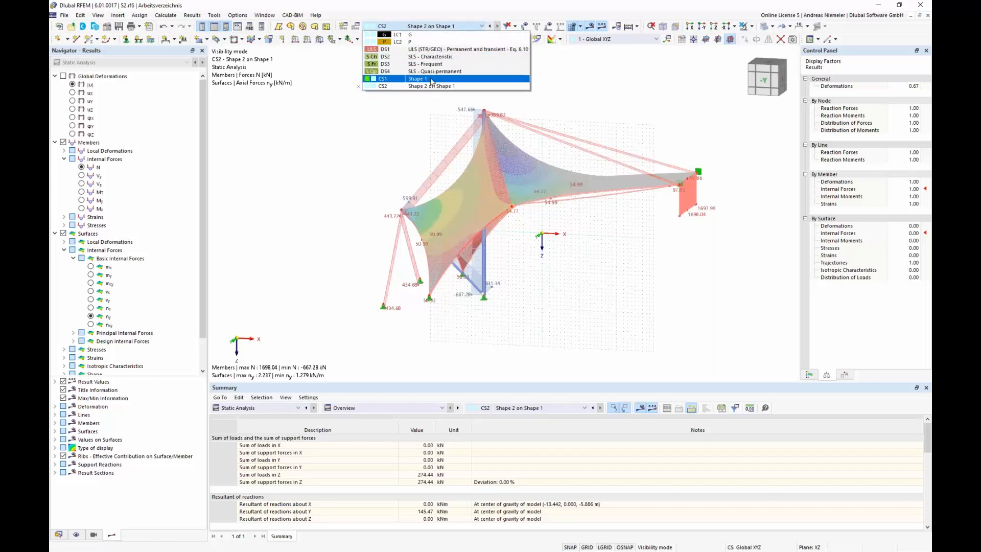
{"action": "left_click", "coordinate": [432, 85]}
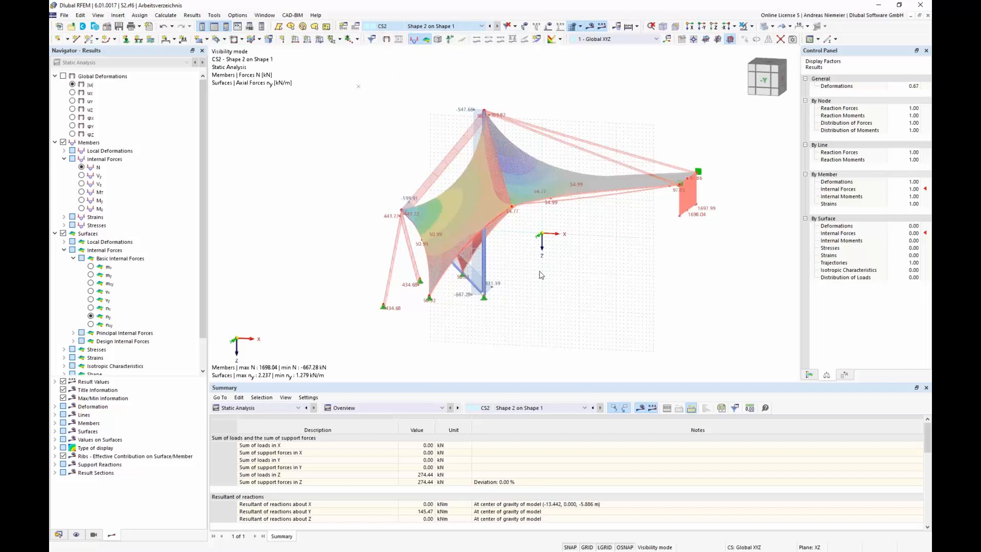
{"action": "key", "text": "Up"}
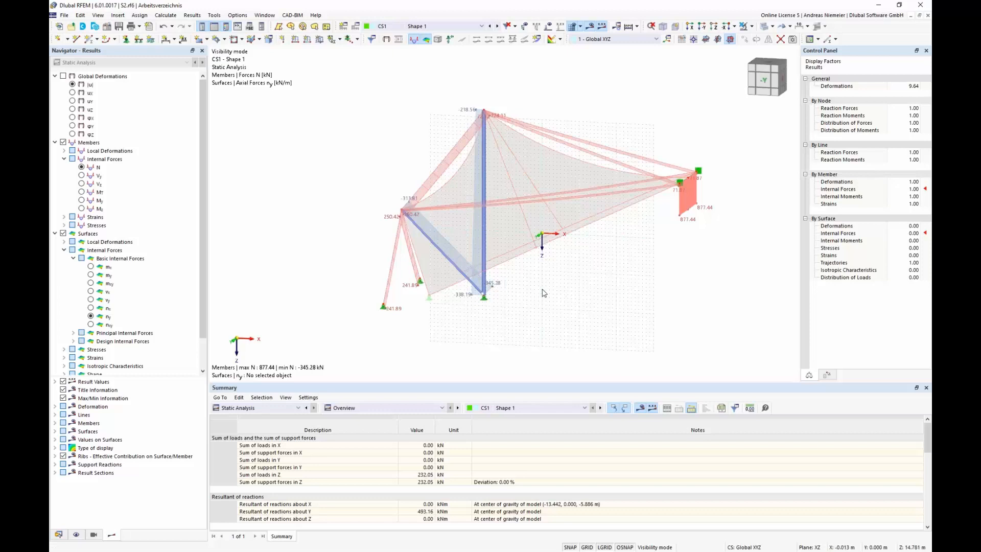
- Add load case LC3 named Q to the load cases table with action category Imposed loads - category H: roofs
{"action": "left_click", "coordinate": [59, 534]}
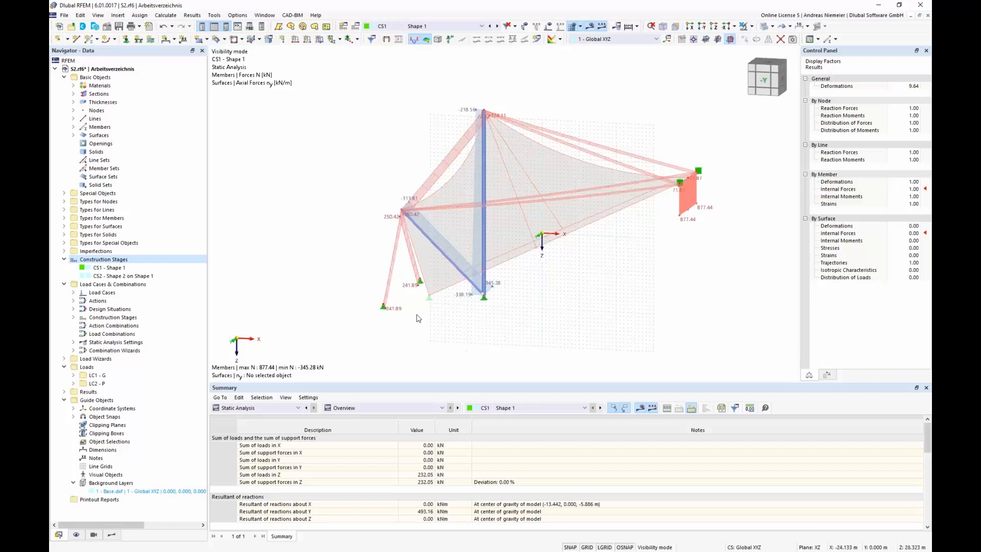
{"action": "left_click", "coordinate": [269, 409]}
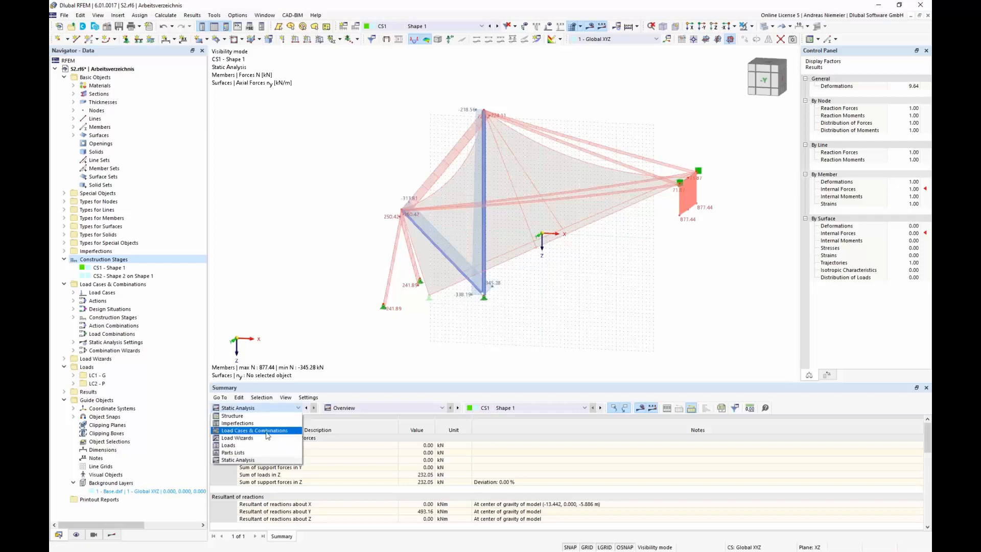
{"action": "left_click", "coordinate": [268, 435]}
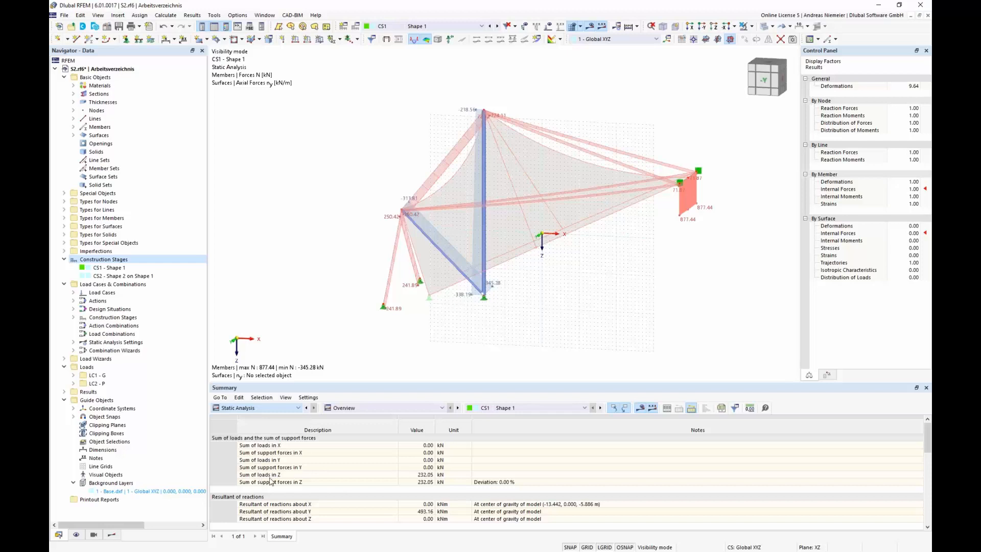
{"action": "left_click", "coordinate": [259, 408]}
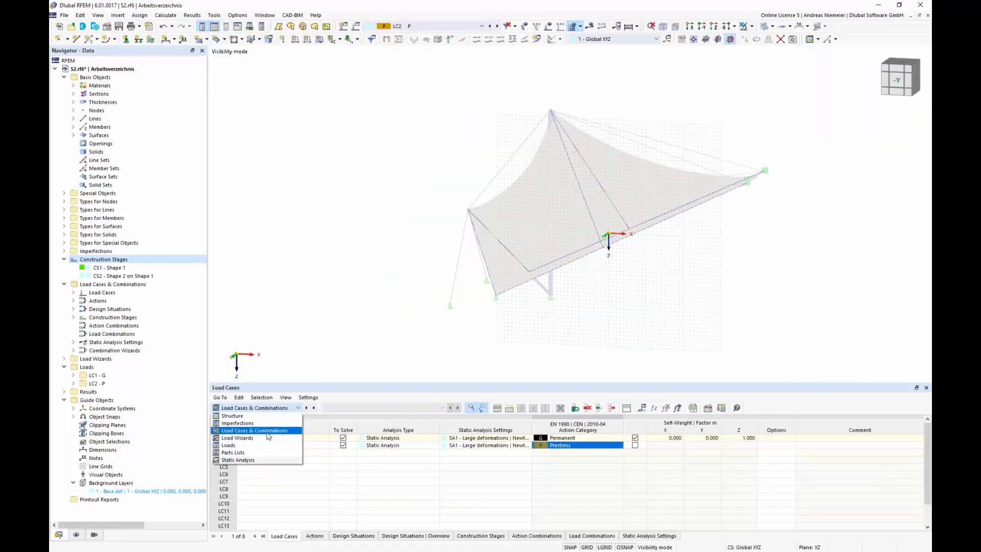
{"action": "left_click", "coordinate": [264, 435]}
{"action": "left_click", "coordinate": [368, 453]}
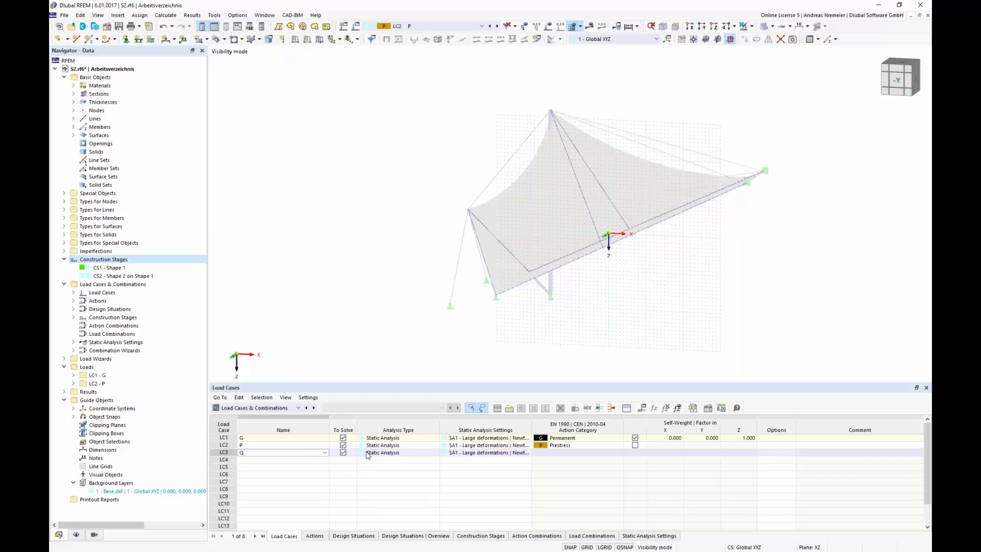
{"action": "left_click", "coordinate": [468, 485]}
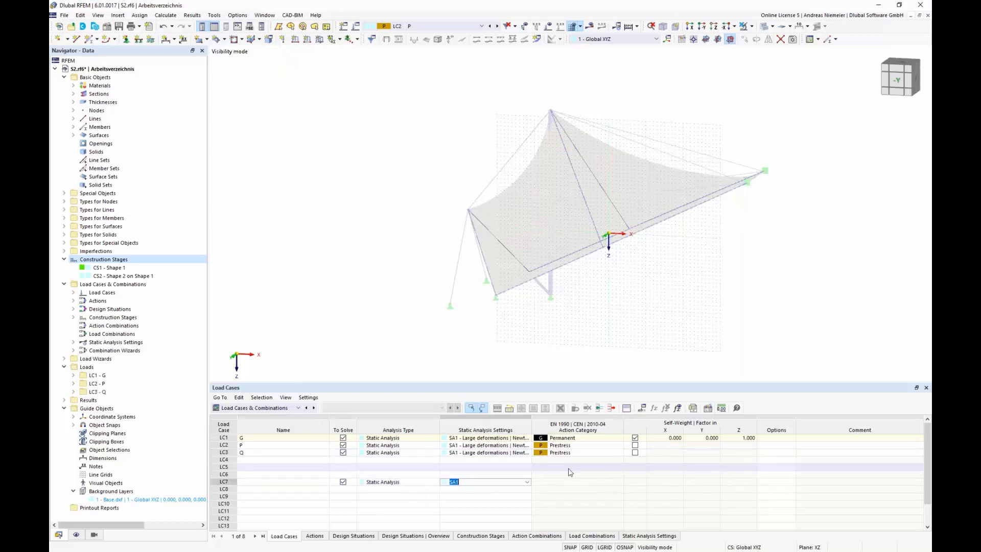
{"action": "left_click", "coordinate": [603, 453]}
{"action": "left_click", "coordinate": [619, 453]}
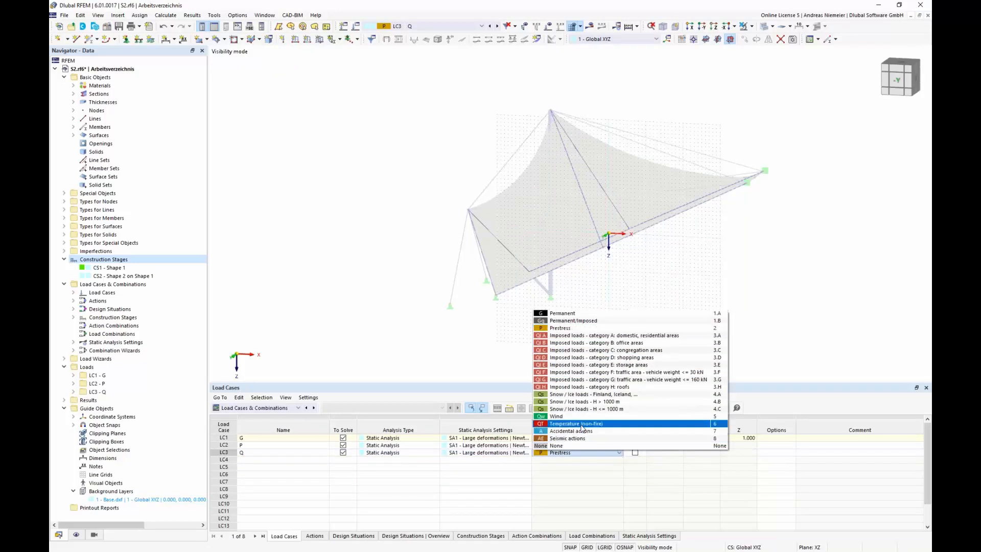
{"action": "left_click", "coordinate": [564, 390]}
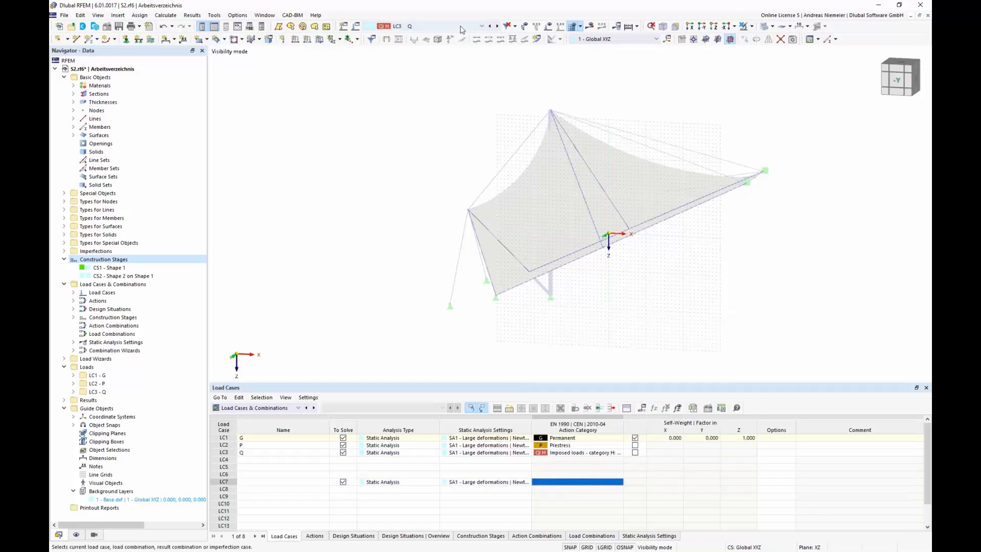
- In load case LC1 - G, apply a uniform 0.20 kN/m² surface load in projected global Z direction to surfaces 1-4, discarding existing results
{"action": "left_click", "coordinate": [434, 27]}
{"action": "left_click", "coordinate": [422, 38]}
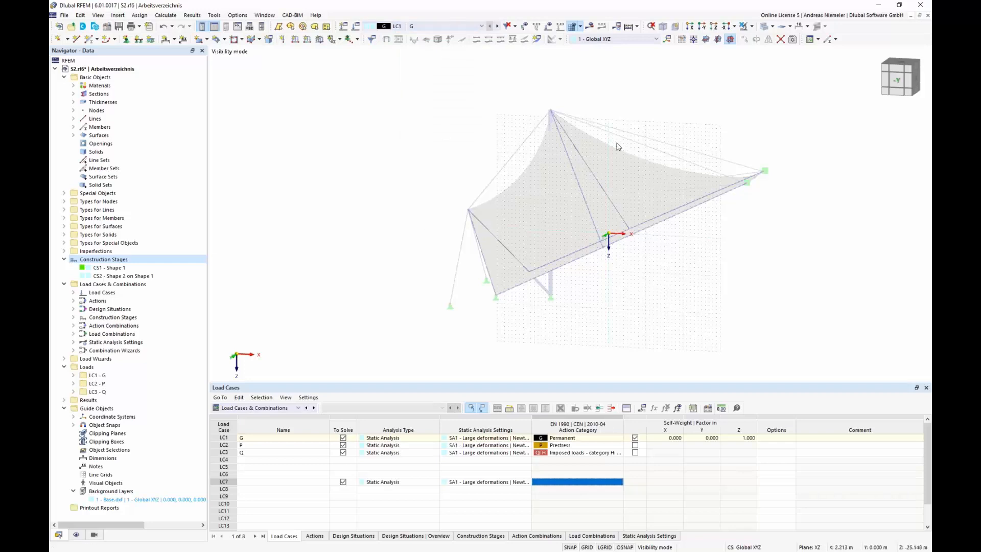
{"action": "scroll", "coordinate": [652, 299], "scroll_direction": "down", "scroll_amount": 3}
{"action": "middle_click_drag", "start_coordinate": [653, 287], "coordinate": [663, 238]}
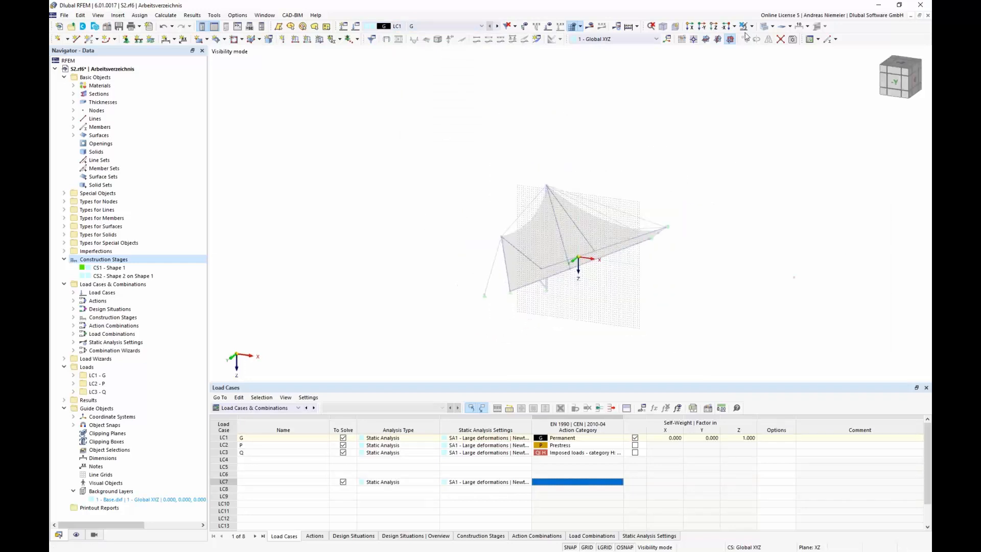
{"action": "left_click", "coordinate": [319, 40]}
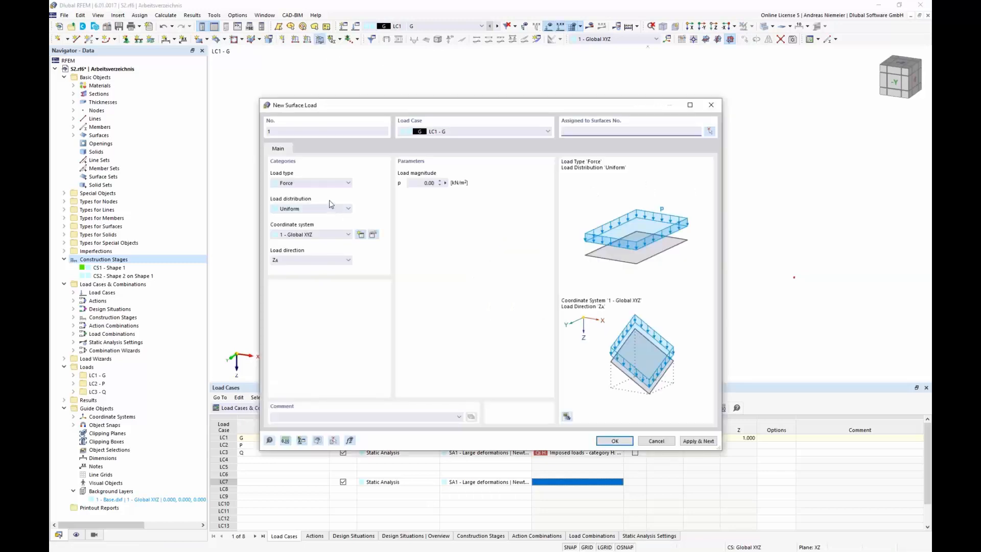
{"action": "left_click", "coordinate": [305, 261]}
{"action": "left_click", "coordinate": [312, 305]}
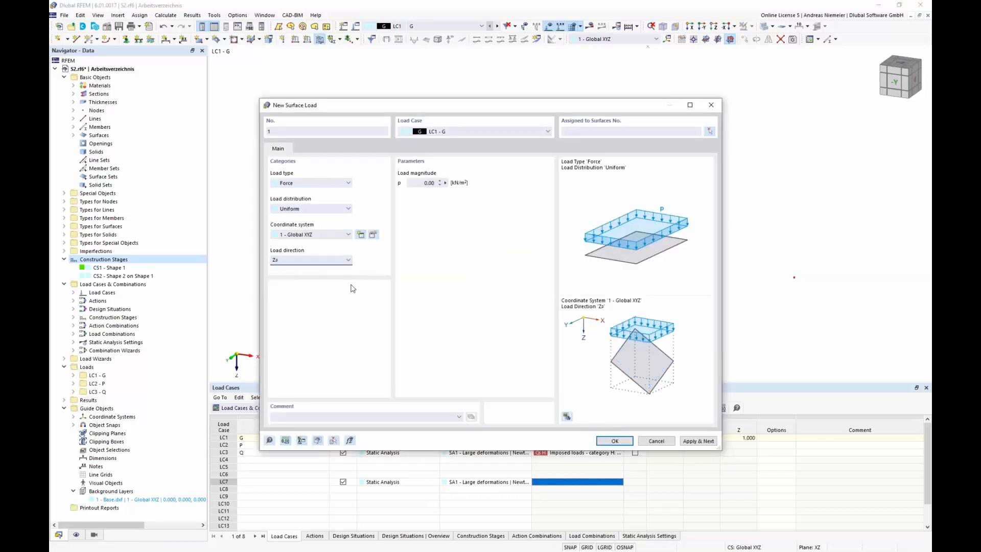
{"action": "left_click", "coordinate": [419, 183]}
{"action": "left_click", "coordinate": [607, 442]}
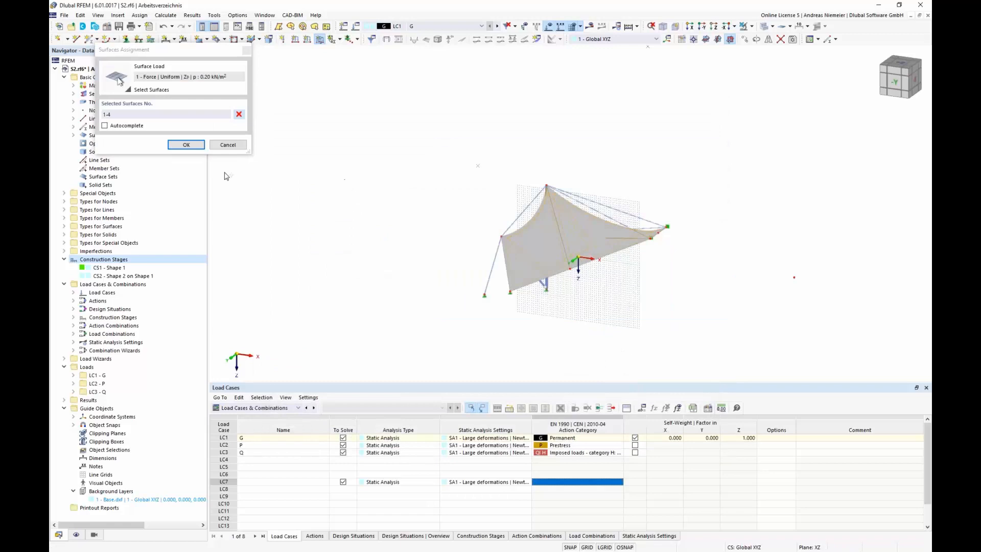
{"action": "left_click", "coordinate": [186, 145]}
{"action": "left_click", "coordinate": [541, 321]}
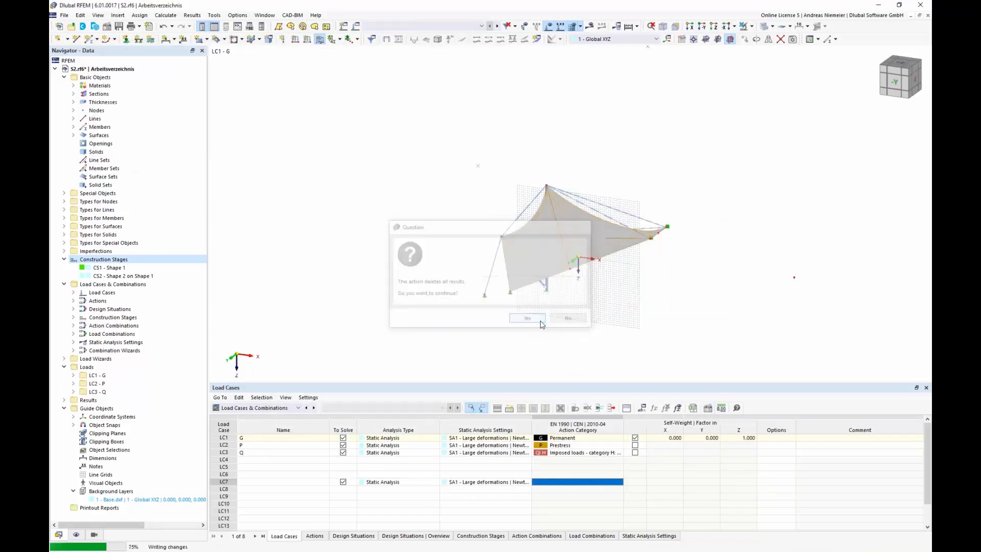
{"action": "middle_click_drag", "start_coordinate": [657, 298], "coordinate": [578, 287]}
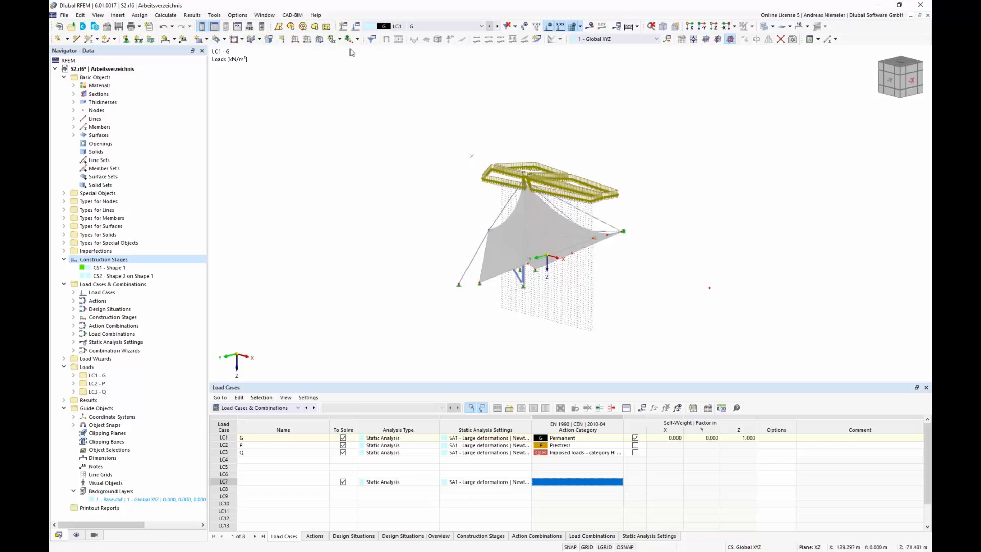
{"action": "left_click", "coordinate": [354, 27]}
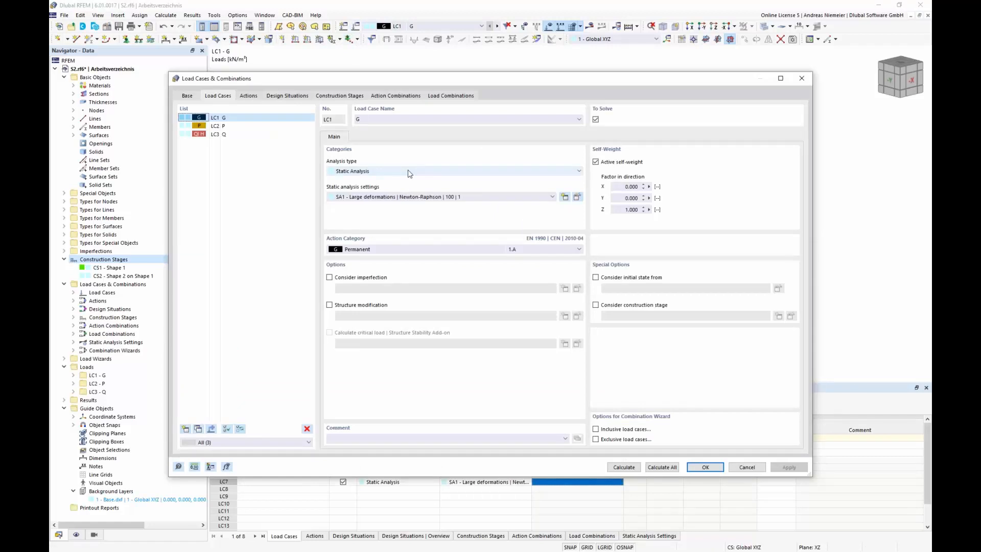
{"action": "left_click", "coordinate": [353, 96]}
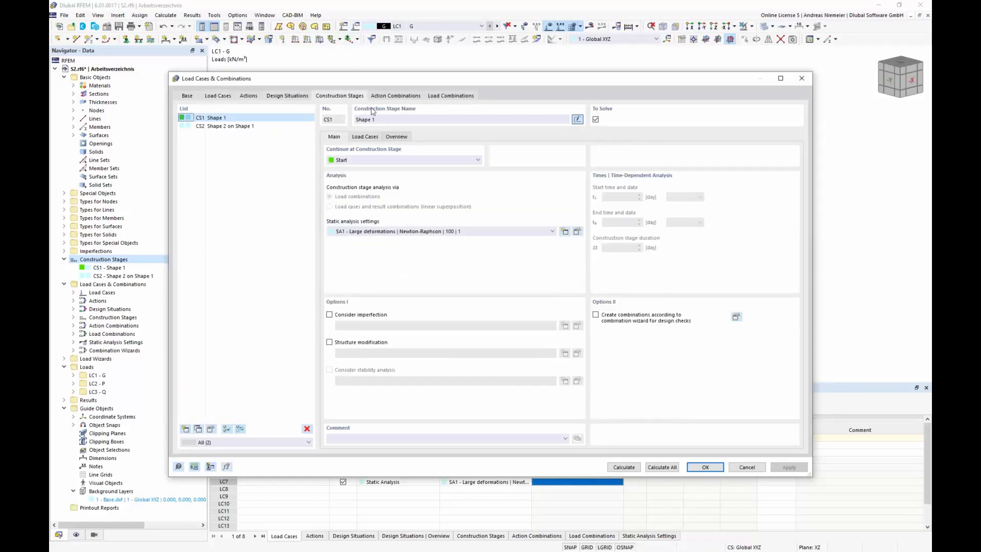
{"action": "left_click", "coordinate": [748, 467]}
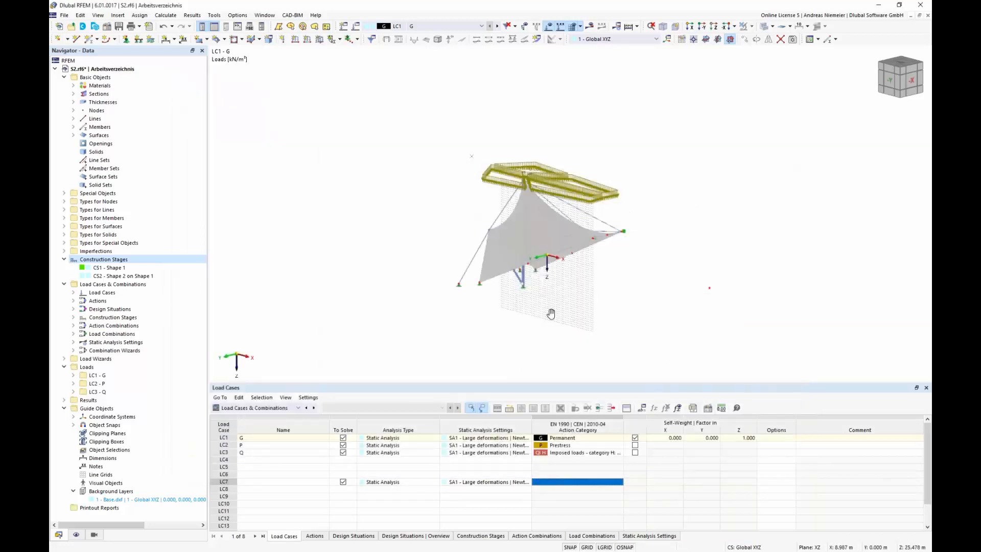
- Create construction stage CS3 named "Structural Calculation on Shape 2", continuing from CS2 - Shape 2 on Shape 1
{"action": "middle_click_drag", "start_coordinate": [551, 314], "coordinate": [476, 307]}
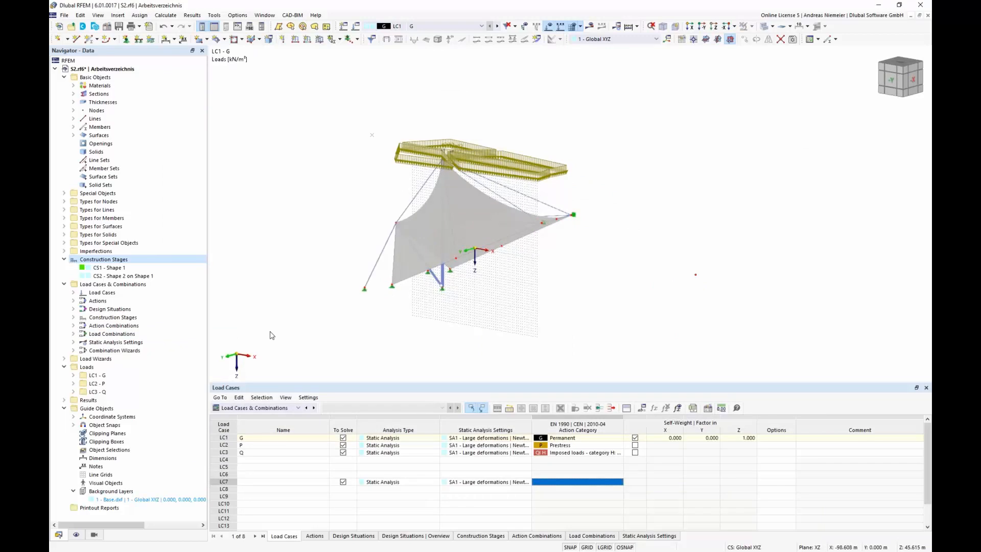
{"action": "right_click", "coordinate": [134, 261]}
{"action": "left_click", "coordinate": [155, 278]}
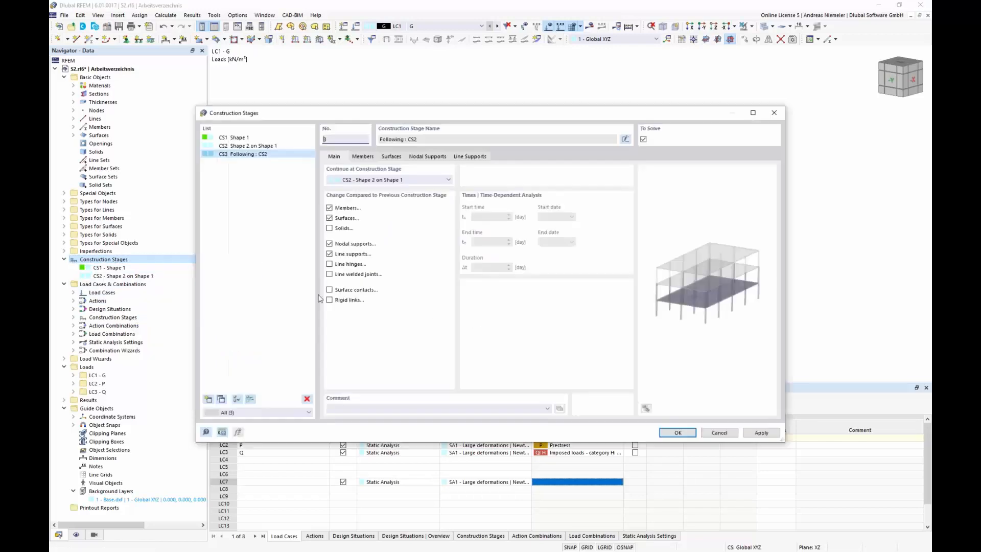
{"action": "left_click", "coordinate": [627, 139]}
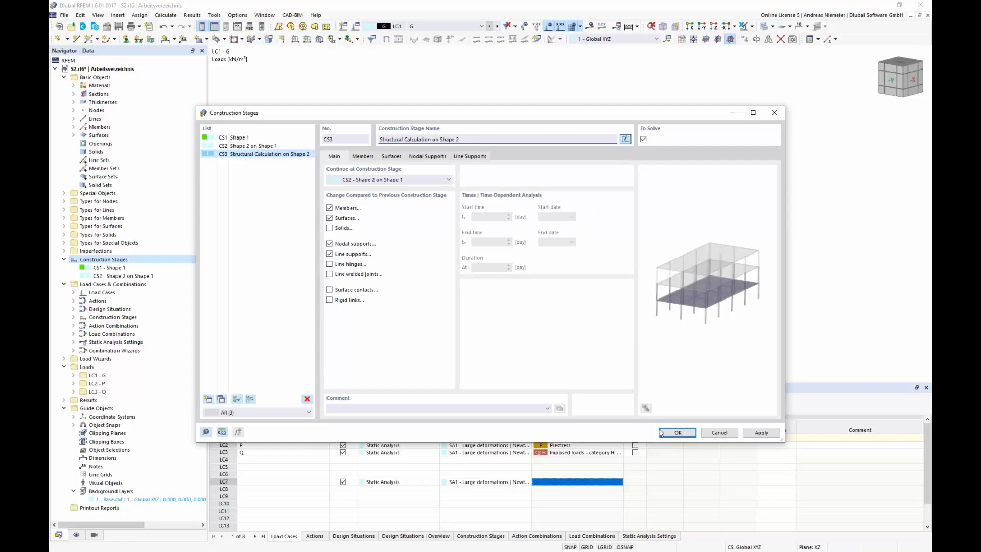
{"action": "left_click", "coordinate": [675, 433]}
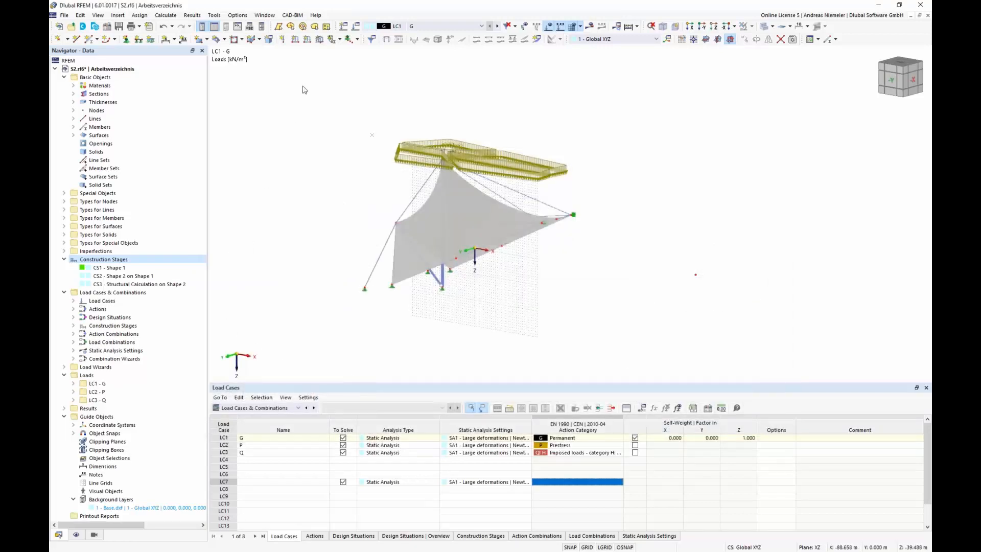
- Assign load case LC3 - Q to construction stage CS3 - Structural Calculation on Shape 2
{"action": "left_click", "coordinate": [356, 27]}
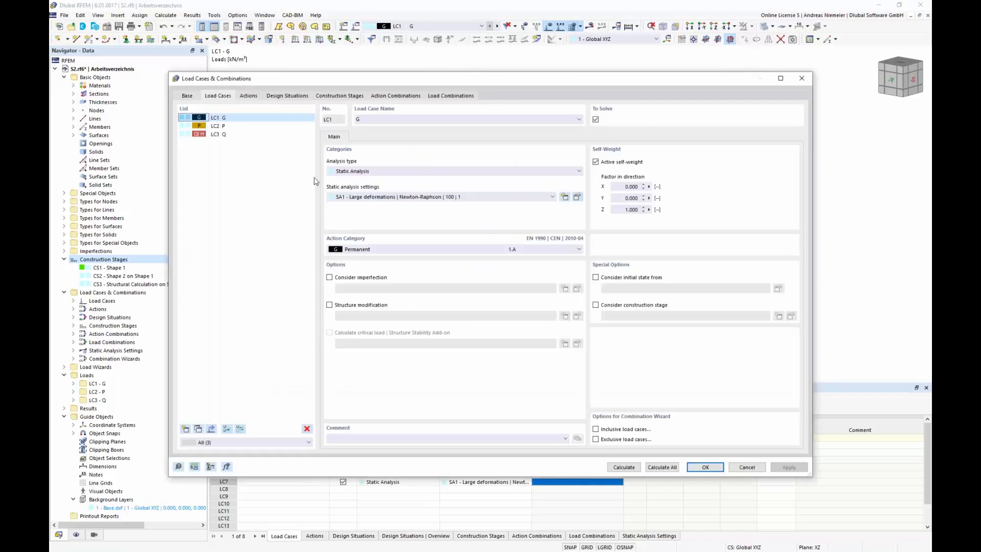
{"action": "left_click", "coordinate": [340, 96]}
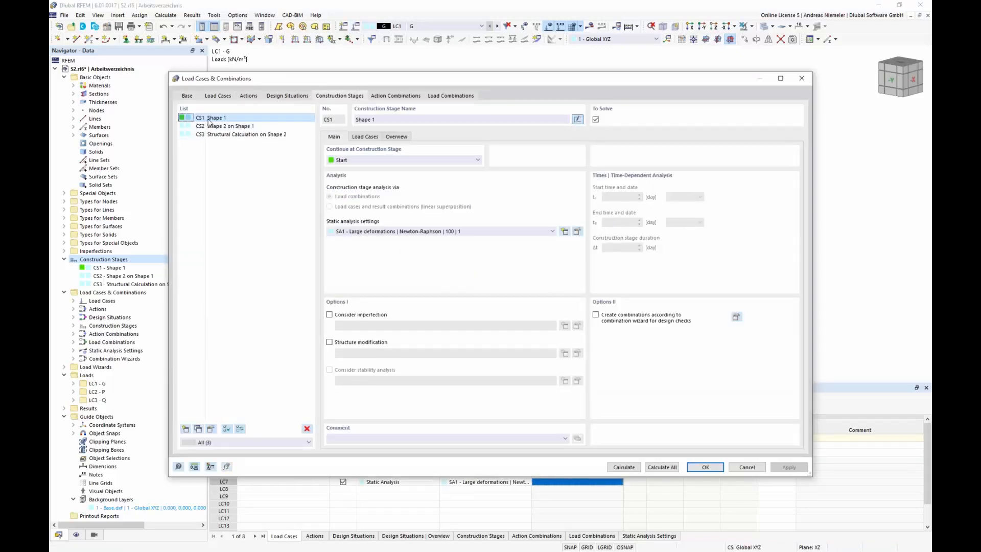
{"action": "key", "text": "Down"}
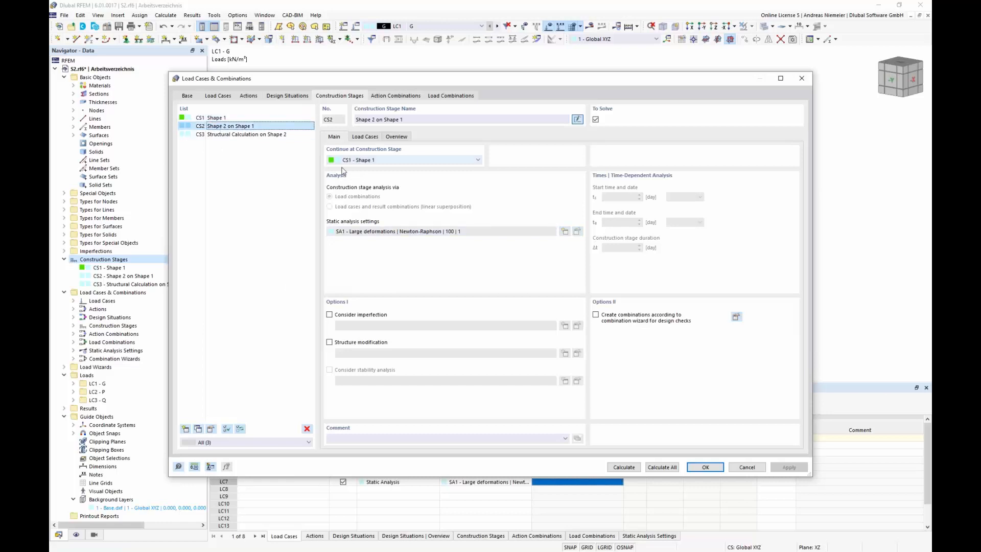
{"action": "left_click", "coordinate": [238, 134]}
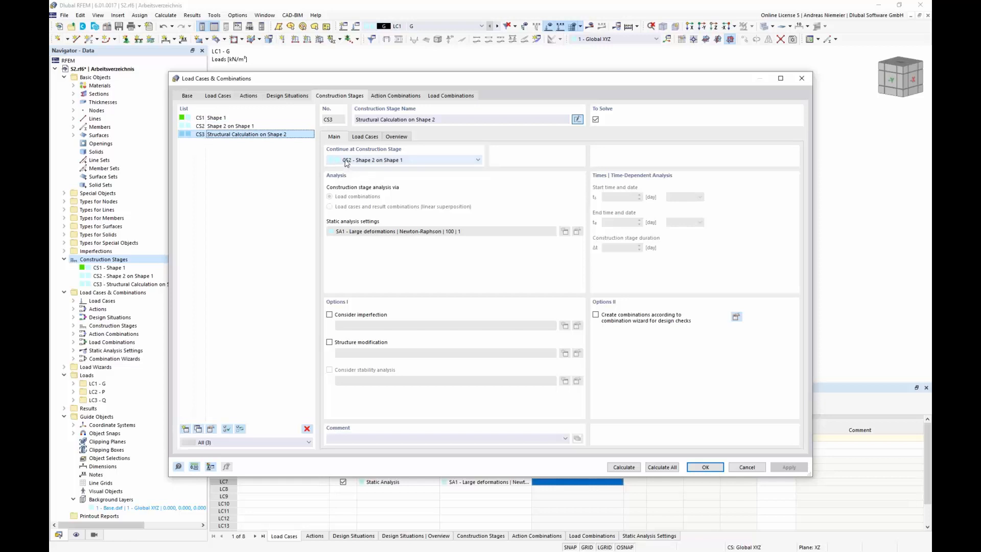
{"action": "left_click", "coordinate": [365, 136]}
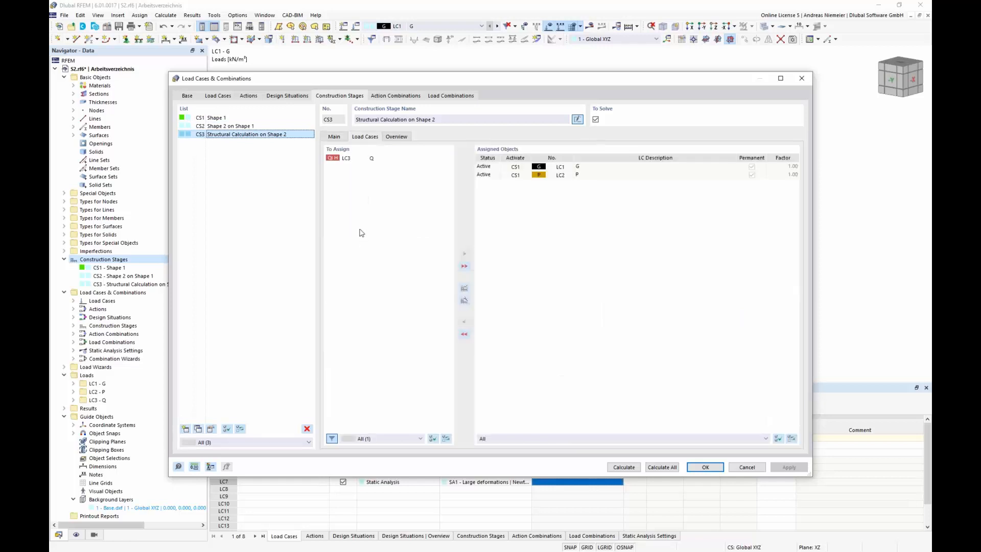
{"action": "double_click", "coordinate": [355, 159]}
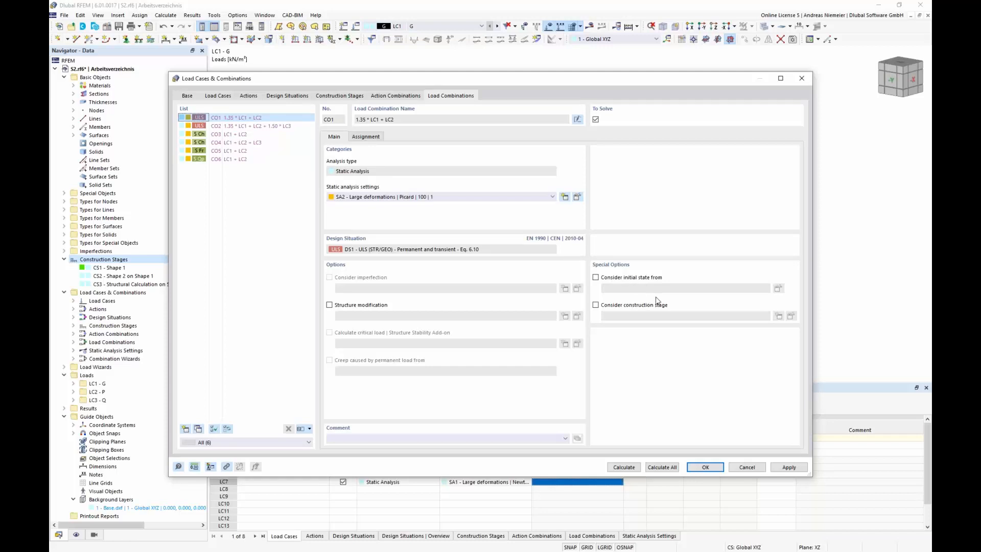
- Enable creating combinations according to the combination wizard for construction stages CS1, CS2 and CS3
{"action": "left_click", "coordinate": [348, 98]}
{"action": "left_click_drag", "start_coordinate": [268, 134], "coordinate": [255, 122]}
{"action": "left_click", "coordinate": [335, 136]}
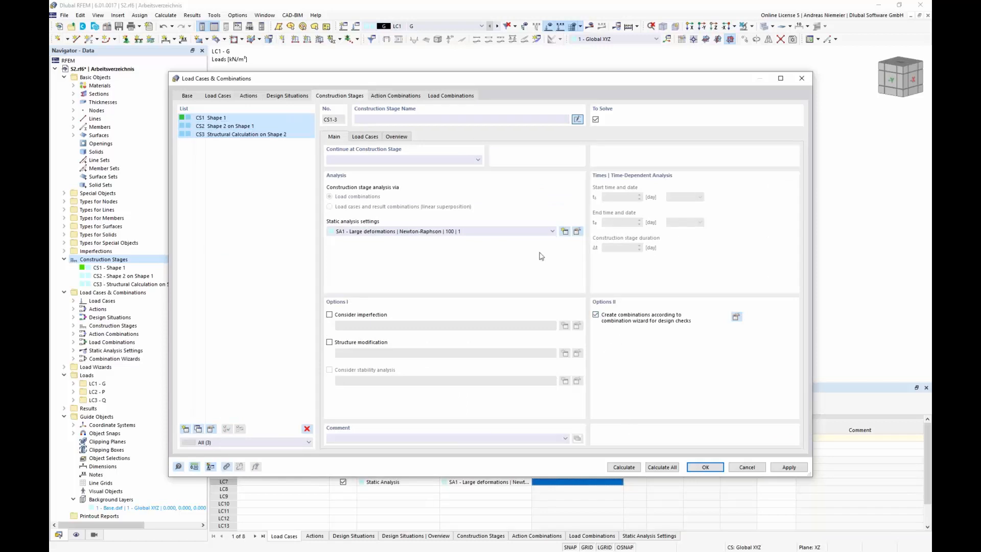
- Set combination wizard 1 to consider construction stages only, using static analysis settings SA3 - Large deformations | Newton-Raphson
{"action": "left_click", "coordinate": [287, 97]}
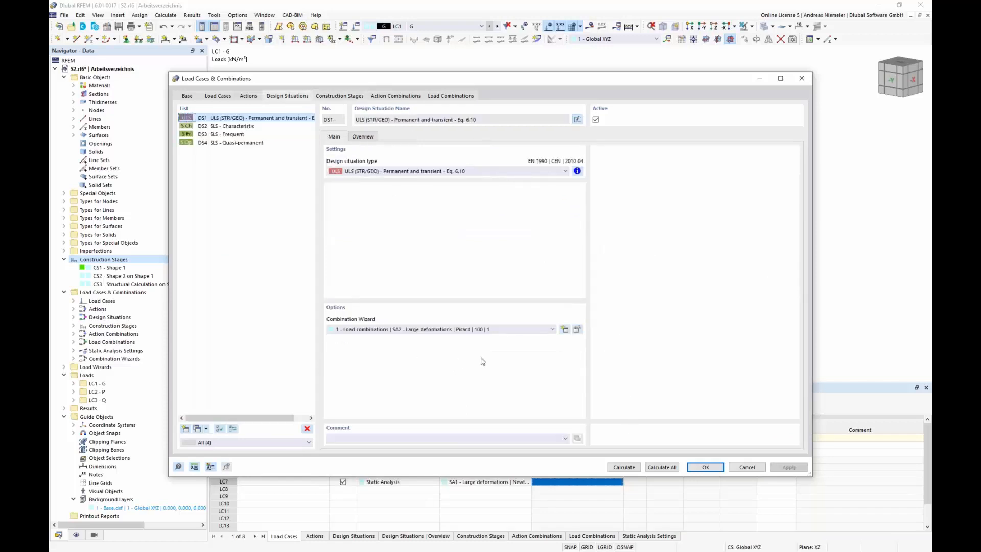
{"action": "left_click", "coordinate": [578, 329]}
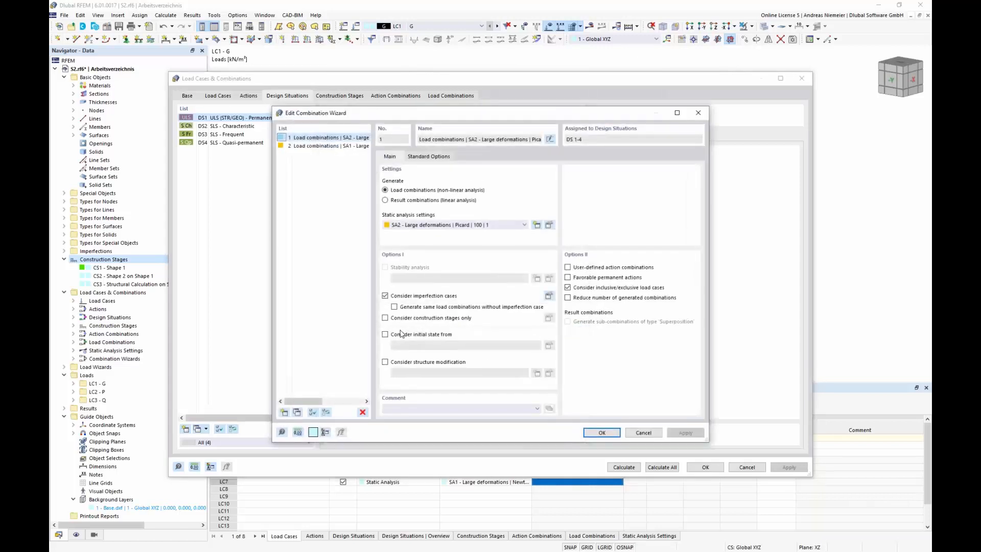
{"action": "left_click", "coordinate": [385, 318]}
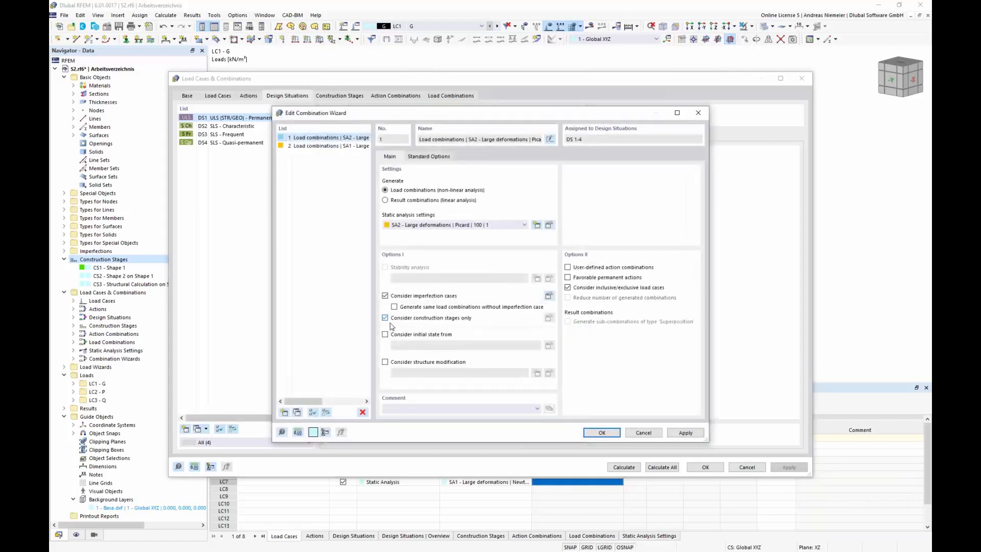
{"action": "left_click", "coordinate": [458, 229]}
{"action": "left_click", "coordinate": [461, 246]}
{"action": "left_click", "coordinate": [608, 435]}
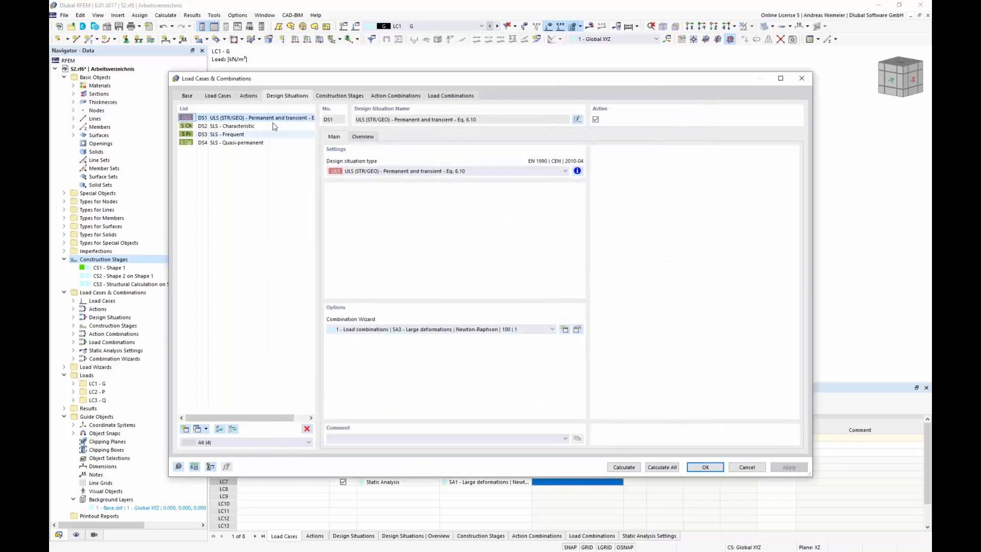
- Examine the generated load combinations with their initial states and construction stages, including the load case factors assigned in CO8
{"action": "left_click", "coordinate": [448, 96]}
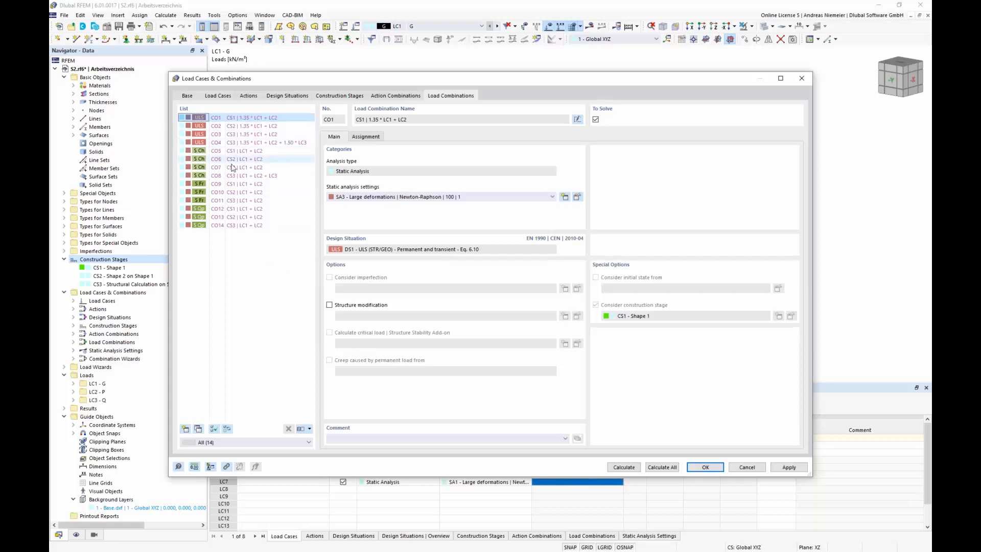
{"action": "left_click", "coordinate": [231, 126]}
{"action": "left_click", "coordinate": [256, 134]}
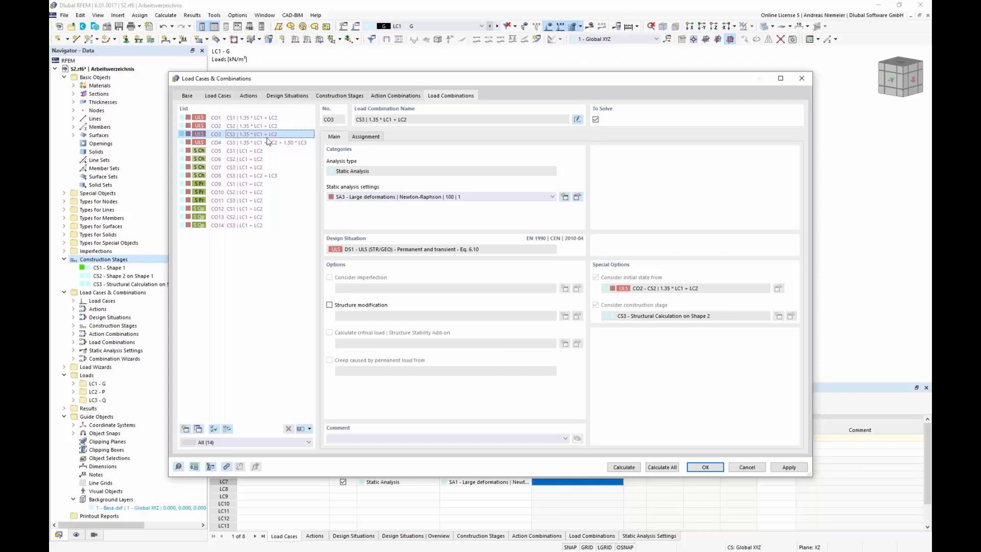
{"action": "left_click", "coordinate": [233, 151]}
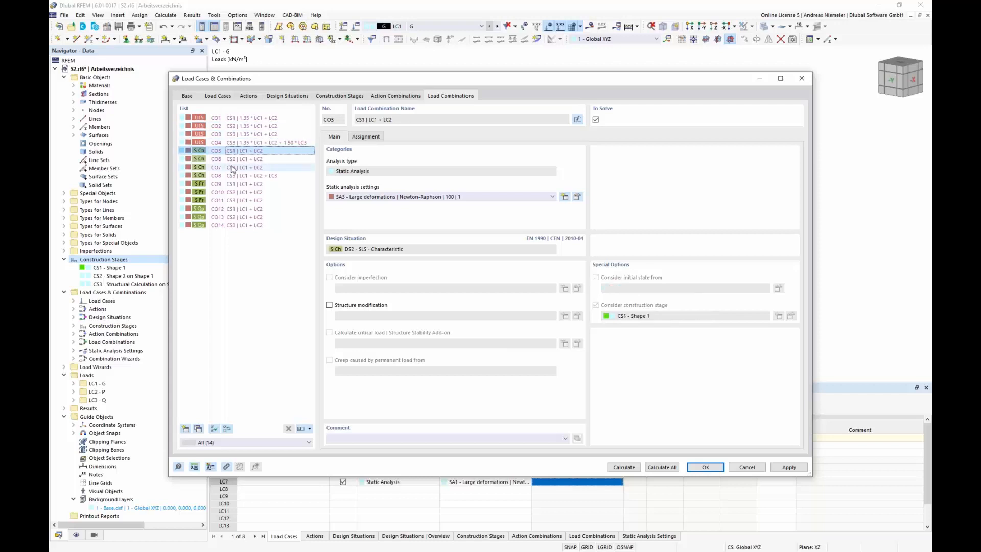
{"action": "left_click", "coordinate": [234, 192]}
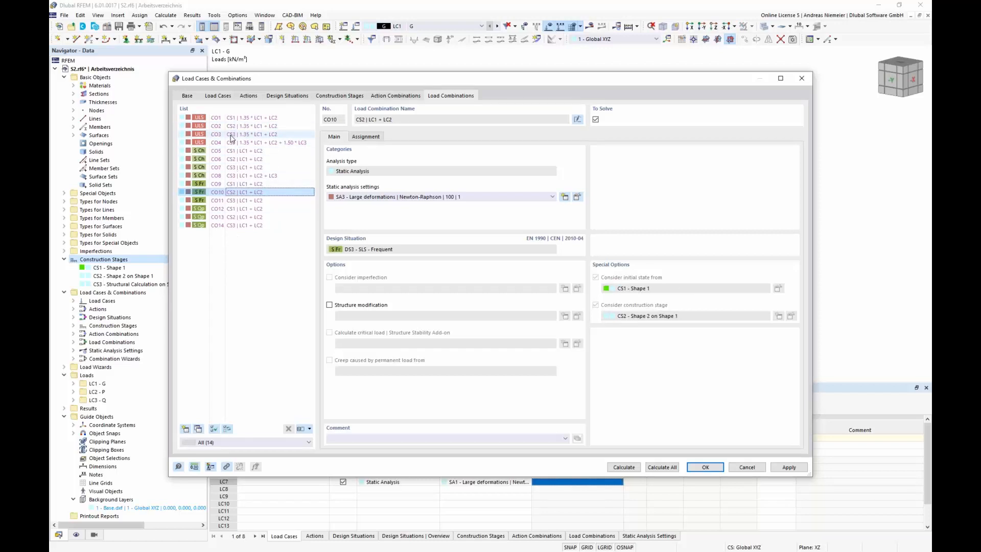
{"action": "left_click", "coordinate": [233, 176]}
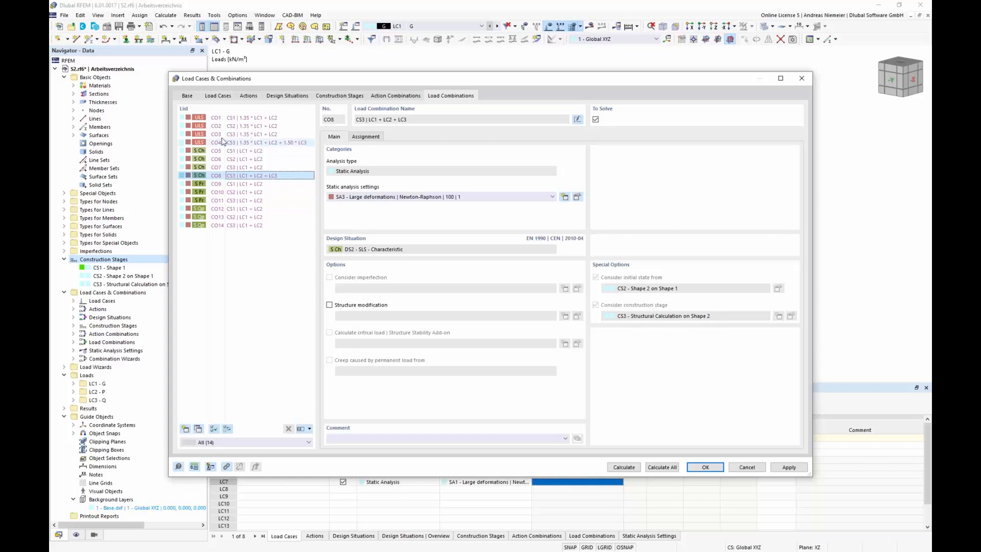
{"action": "left_click", "coordinate": [368, 137]}
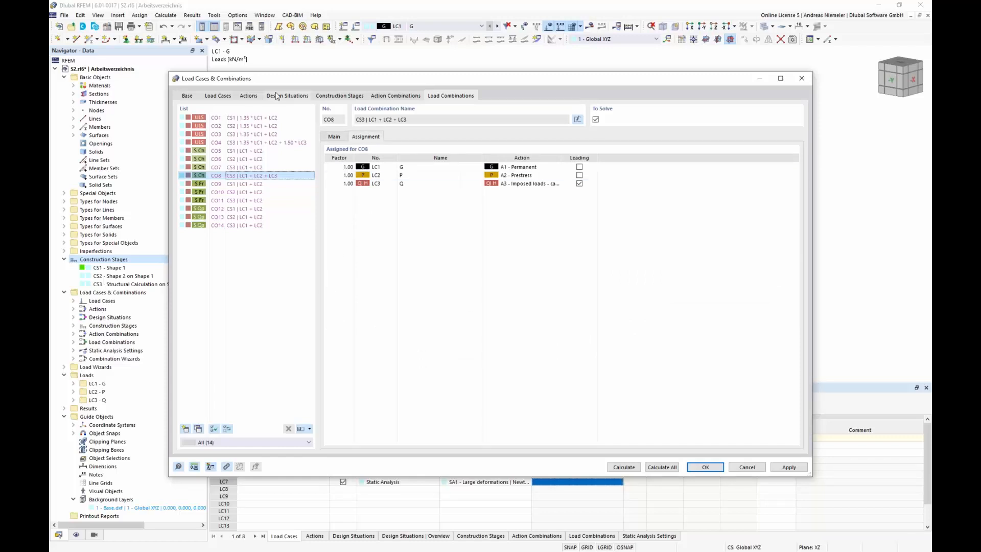
- Exclude load cases LC1-LC3 from solving, and run the calculation for all remaining construction stages and load combinations
{"action": "left_click", "coordinate": [214, 100]}
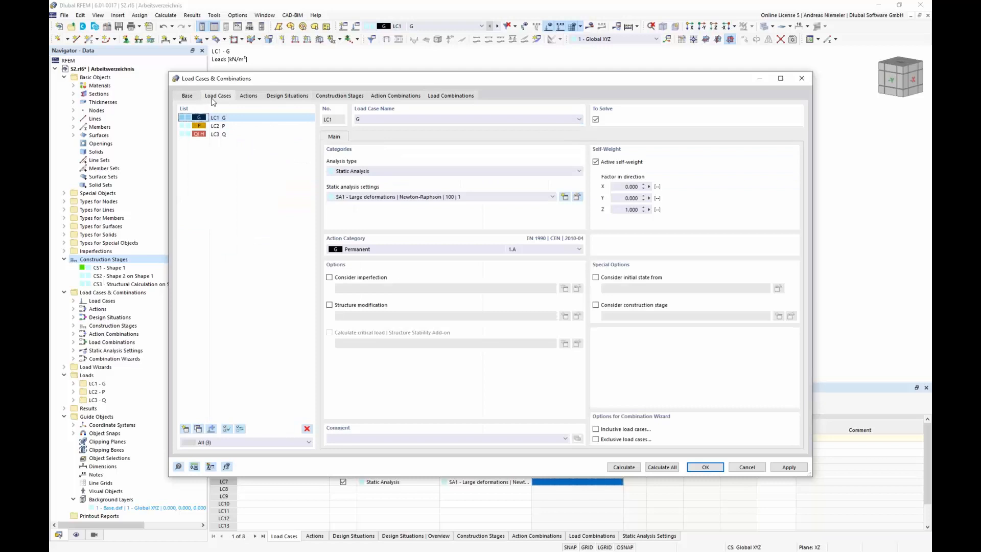
{"action": "left_click", "coordinate": [217, 134], "text": "shift"}
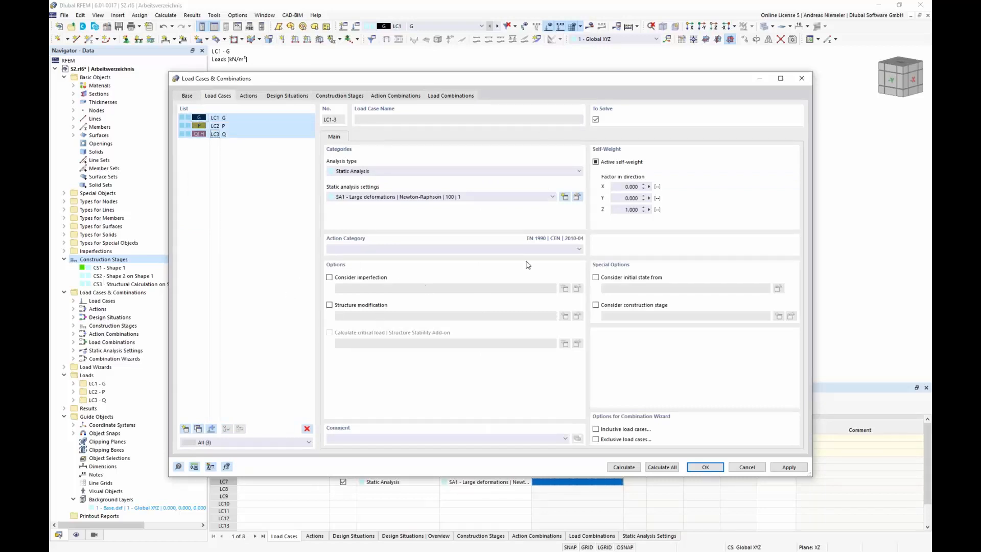
{"action": "left_click", "coordinate": [596, 121]}
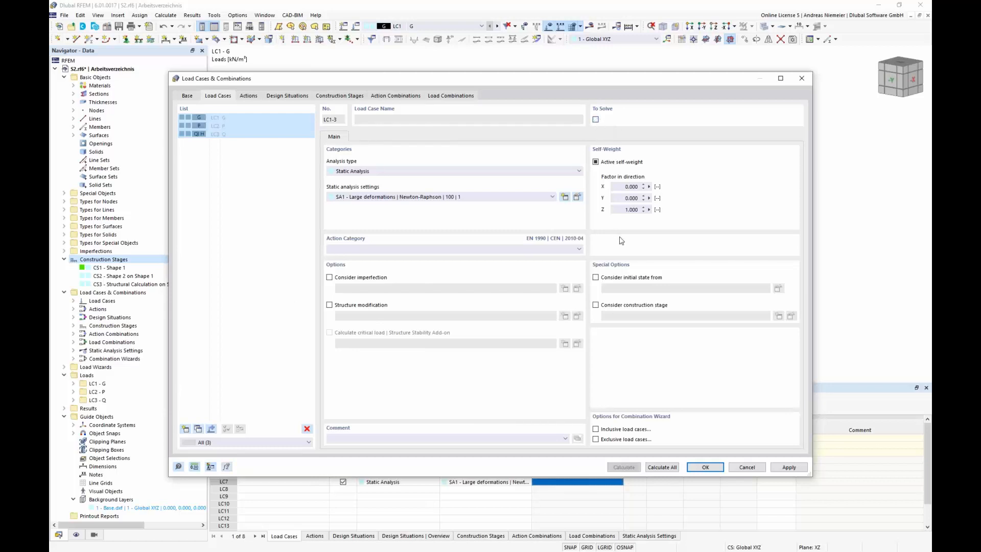
{"action": "left_click", "coordinate": [458, 100]}
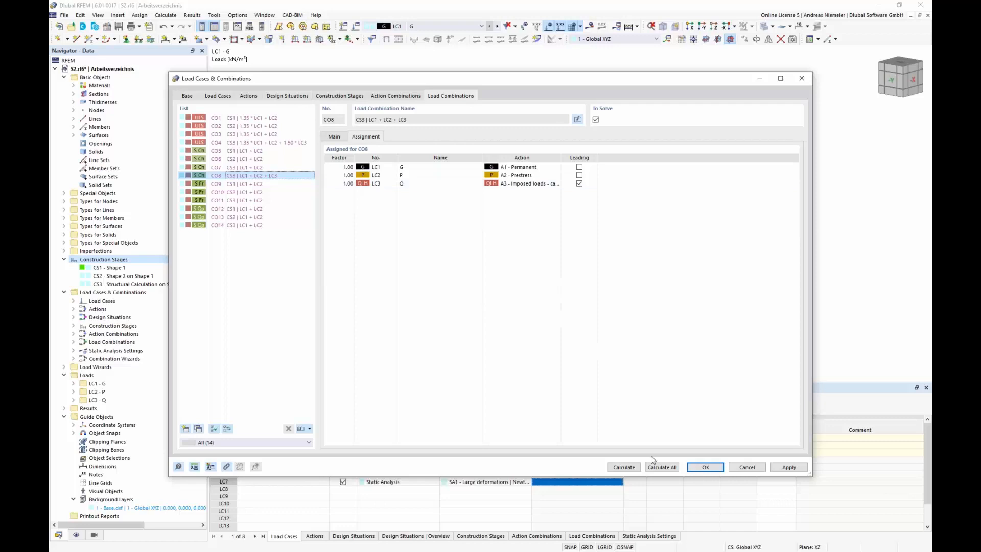
{"action": "left_click", "coordinate": [662, 467]}
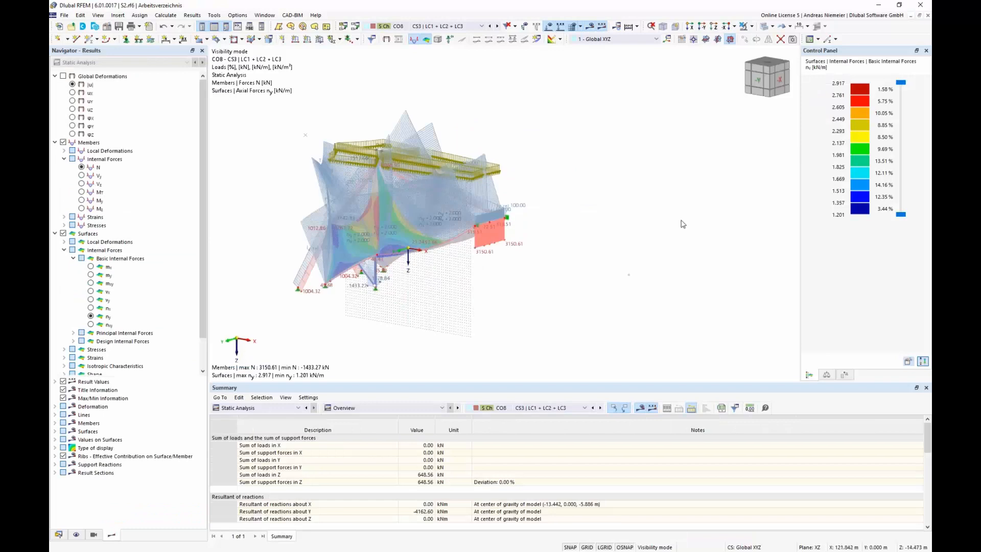
- Hide the loads in the model view showing the CO8 results
{"action": "middle_click_drag", "start_coordinate": [416, 292], "coordinate": [508, 273]}
{"action": "left_click", "coordinate": [551, 39]}
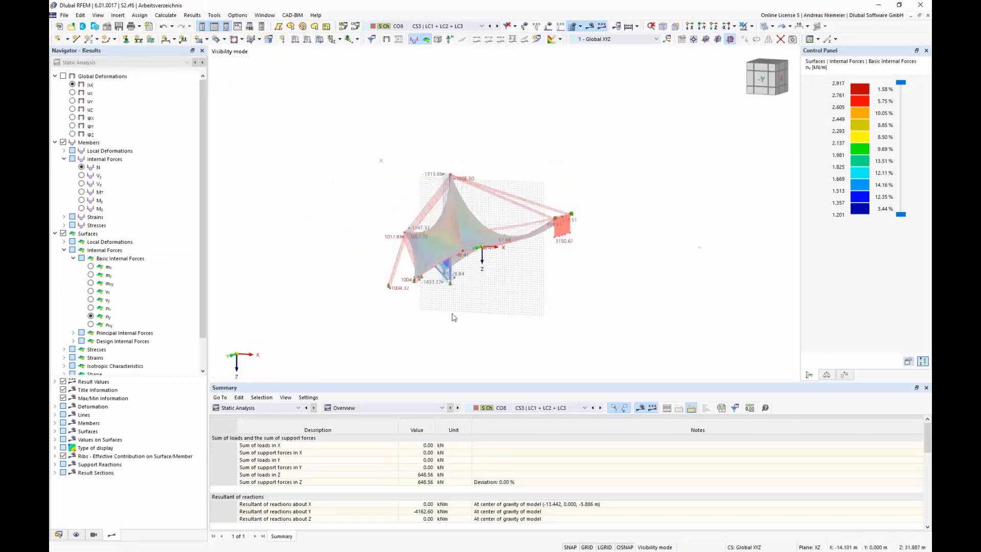
{"action": "scroll", "coordinate": [472, 282], "scroll_direction": "up", "scroll_amount": 4}
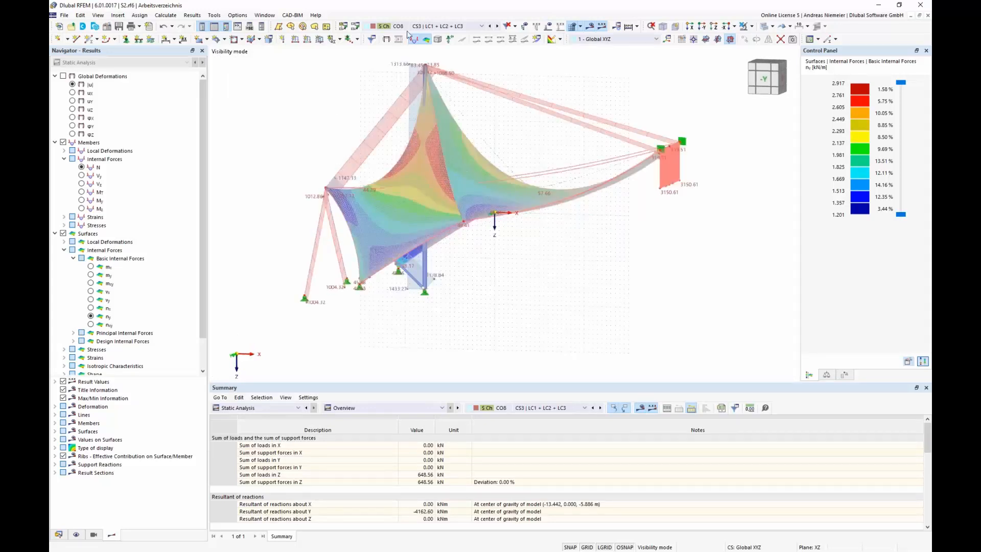
- Display the member forces N and surface axial forces ny for load combination CO3, and inspect the deformed tent from several sides
{"action": "left_click", "coordinate": [440, 26]}
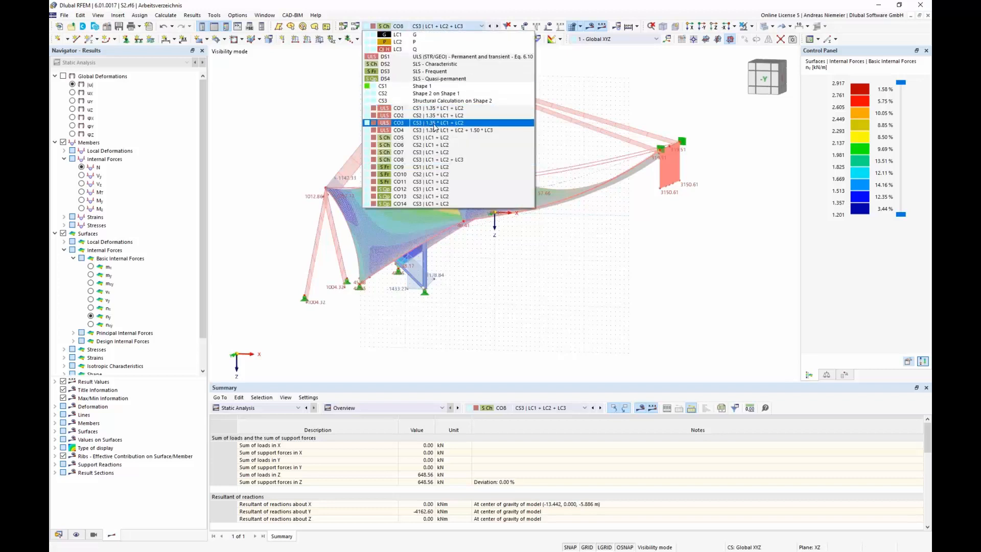
{"action": "left_click", "coordinate": [501, 260]}
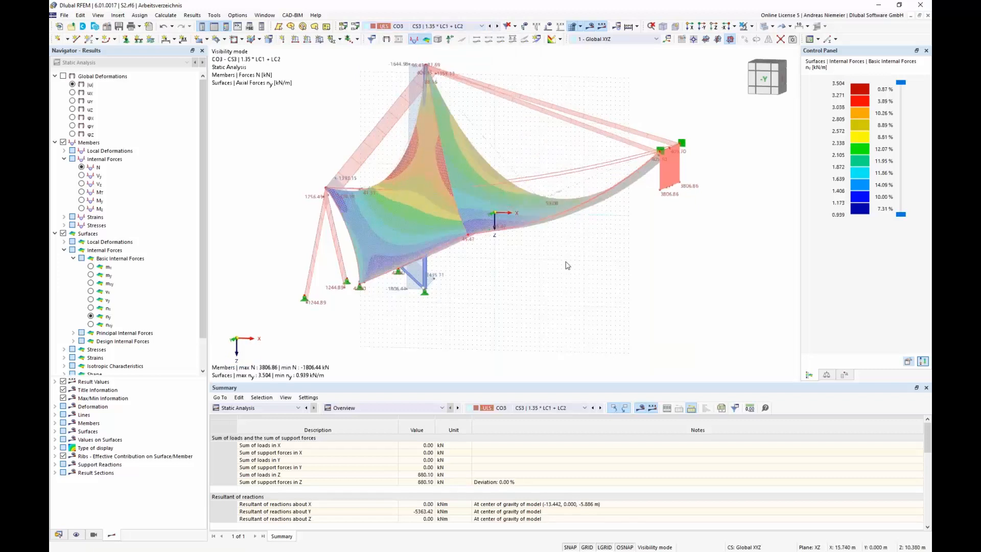
{"action": "scroll", "coordinate": [565, 266], "scroll_direction": "up", "scroll_amount": 3}
{"action": "middle_click_drag", "start_coordinate": [526, 265], "coordinate": [474, 262], "text": "ctrl"}
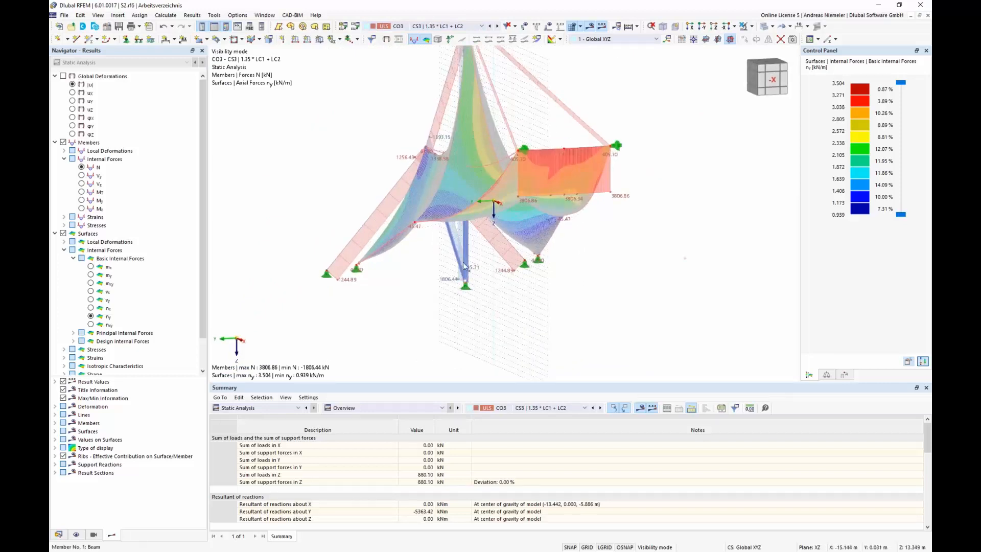
{"action": "left_click", "coordinate": [701, 26]}
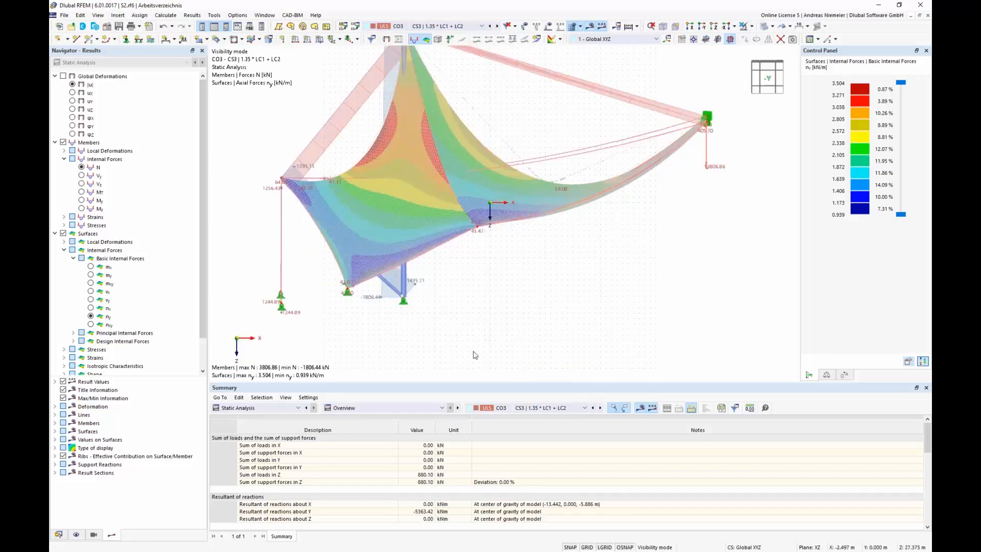
- Review the activated analysis and design add-ons in the model's base data
{"action": "left_click", "coordinate": [425, 26]}
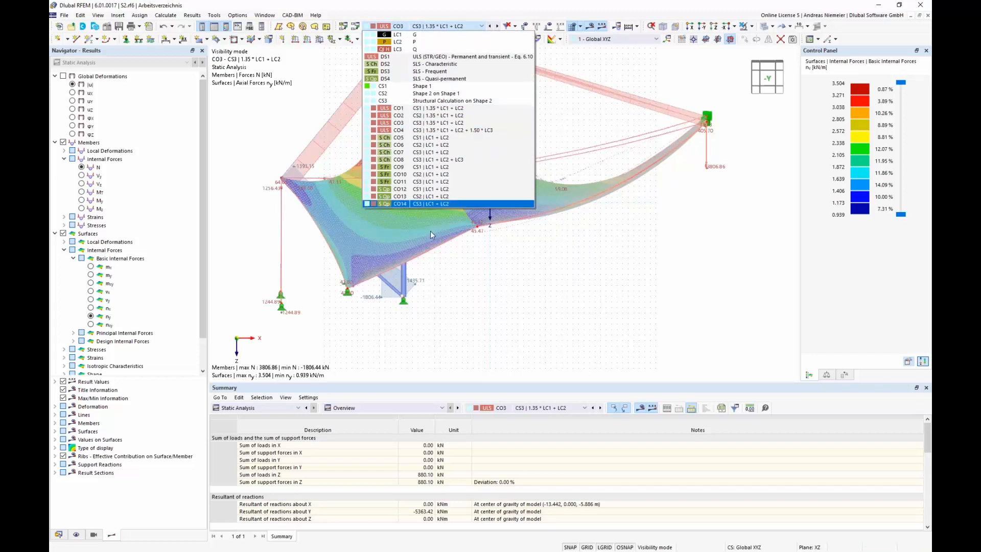
{"action": "left_click", "coordinate": [583, 287]}
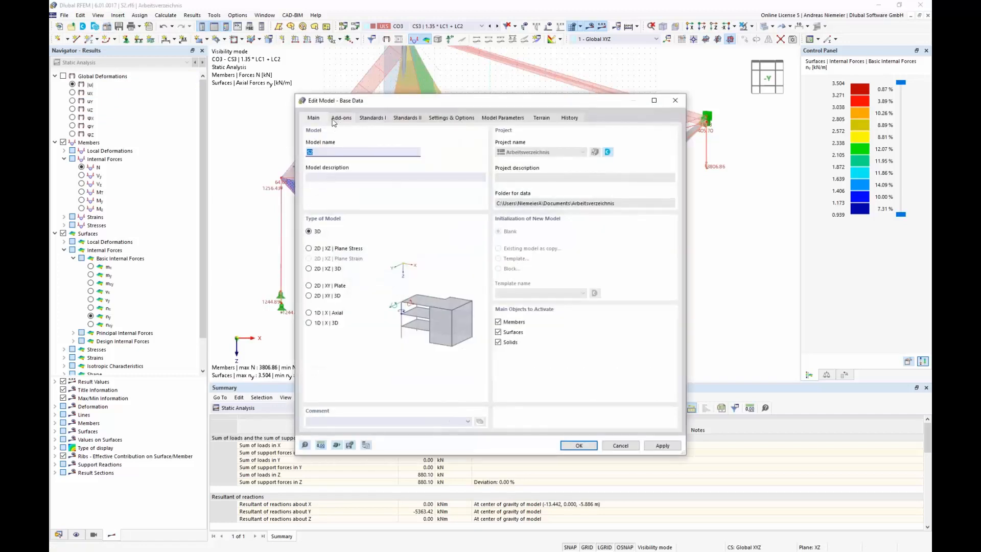
{"action": "left_click", "coordinate": [340, 118]}
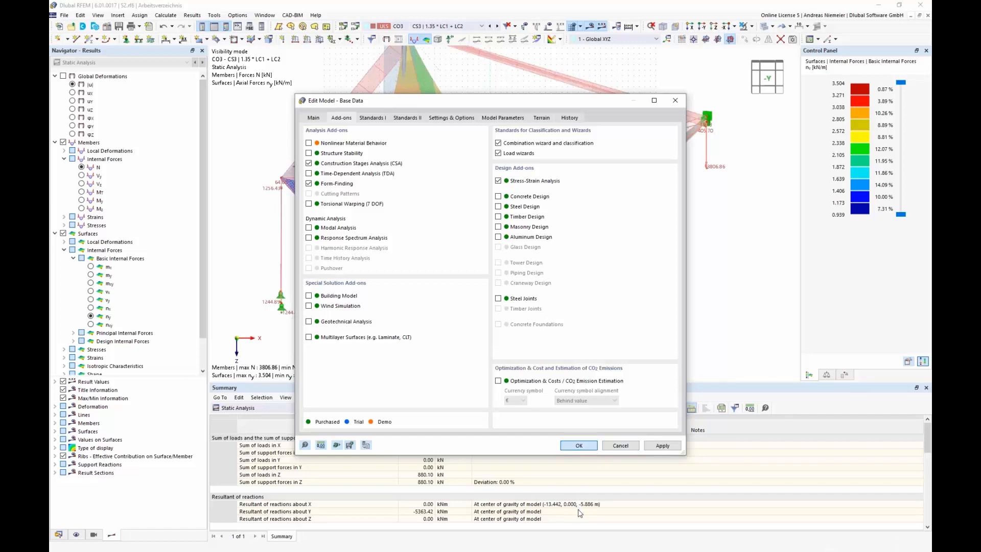
- In the stress-strain analysis's default member configuration, clear all stress types and calculate only the equivalent stress σeqv,von Mises
{"action": "left_click", "coordinate": [264, 408]}
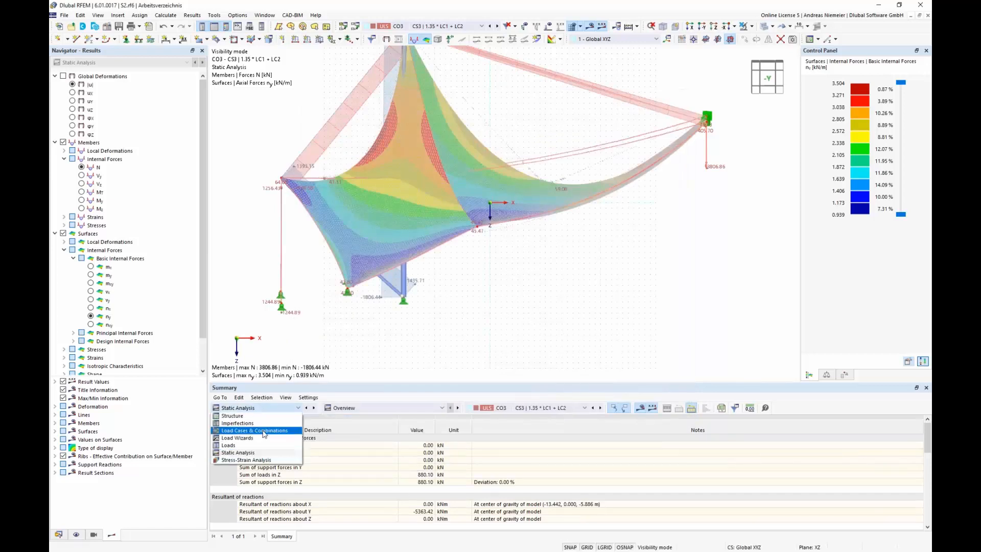
{"action": "left_click", "coordinate": [248, 461]}
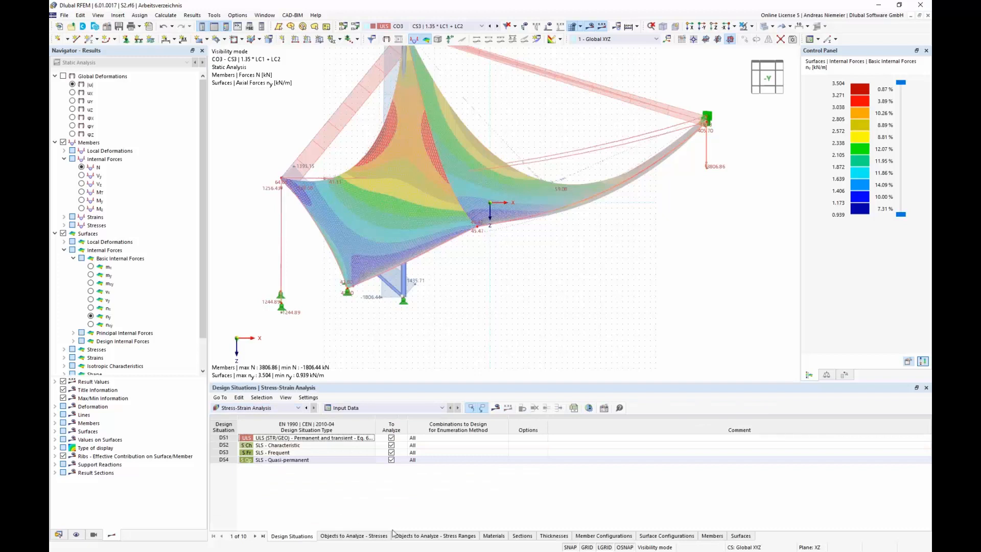
{"action": "left_click", "coordinate": [597, 539]}
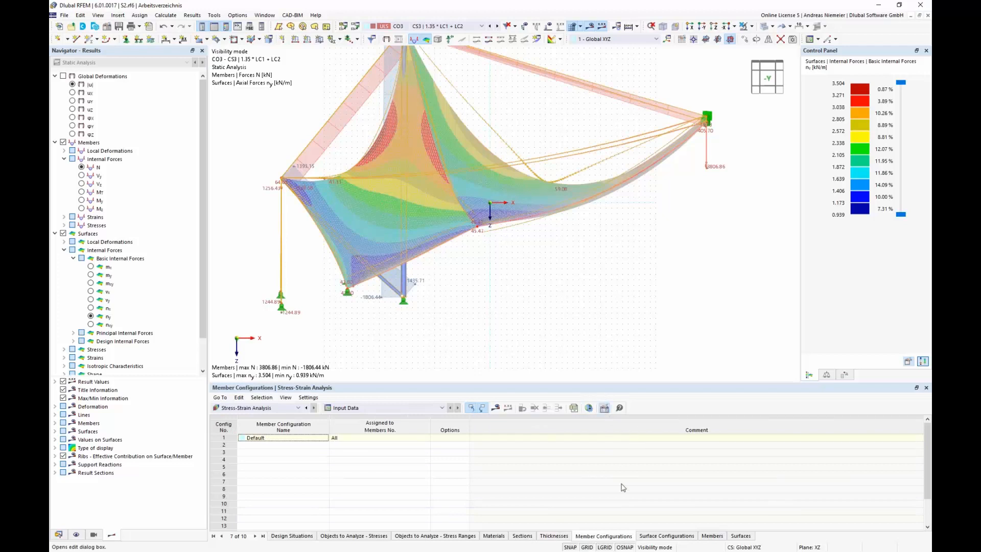
{"action": "left_click_drag", "start_coordinate": [494, 306], "coordinate": [489, 461]}
{"action": "scroll", "coordinate": [355, 208], "scroll_direction": "up", "scroll_amount": 6}
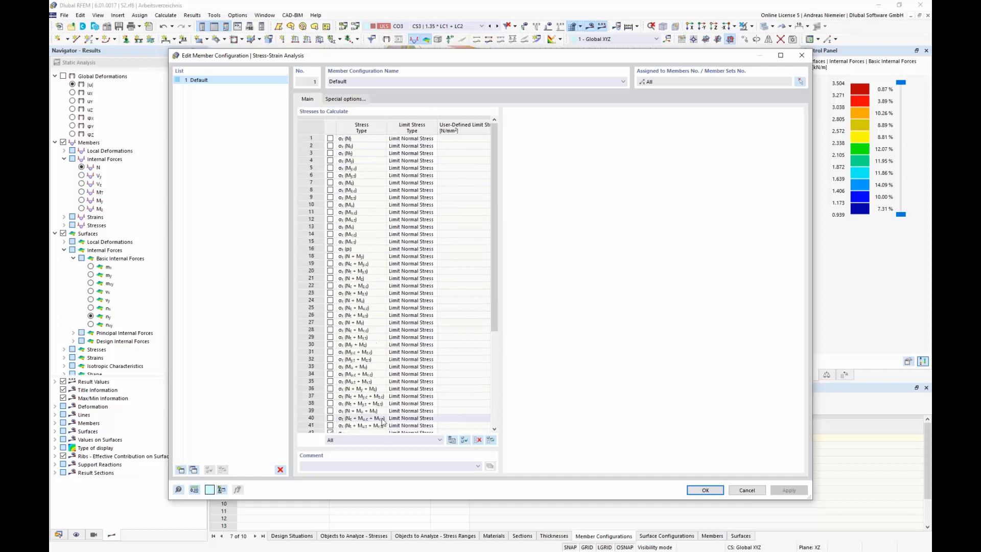
{"action": "scroll", "coordinate": [379, 429], "scroll_direction": "down", "scroll_amount": 6}
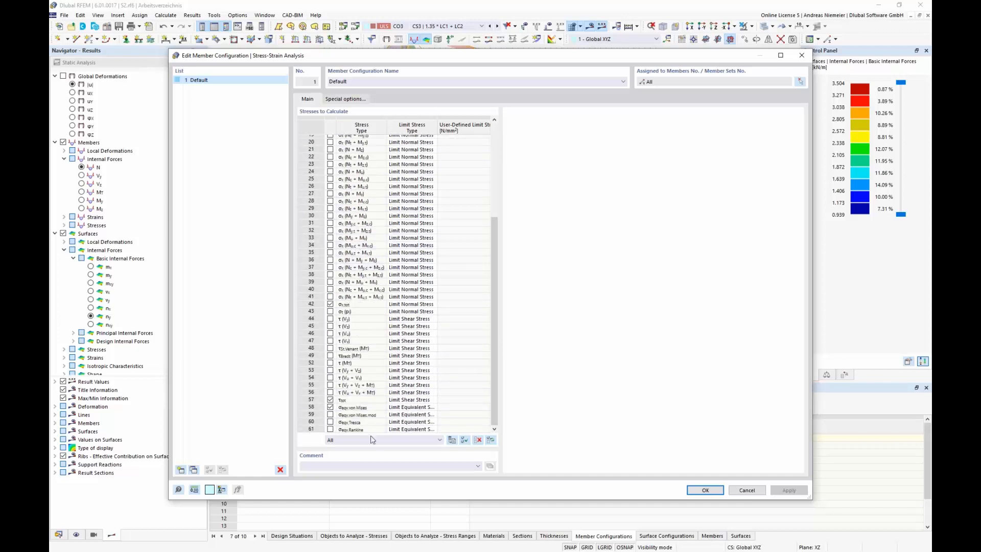
{"action": "left_click", "coordinate": [477, 440]}
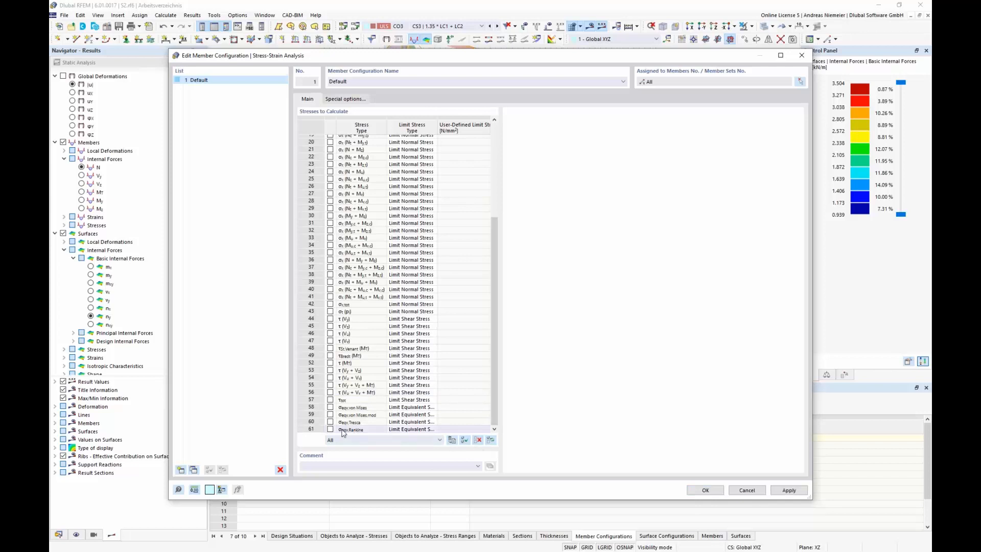
{"action": "left_click", "coordinate": [331, 407]}
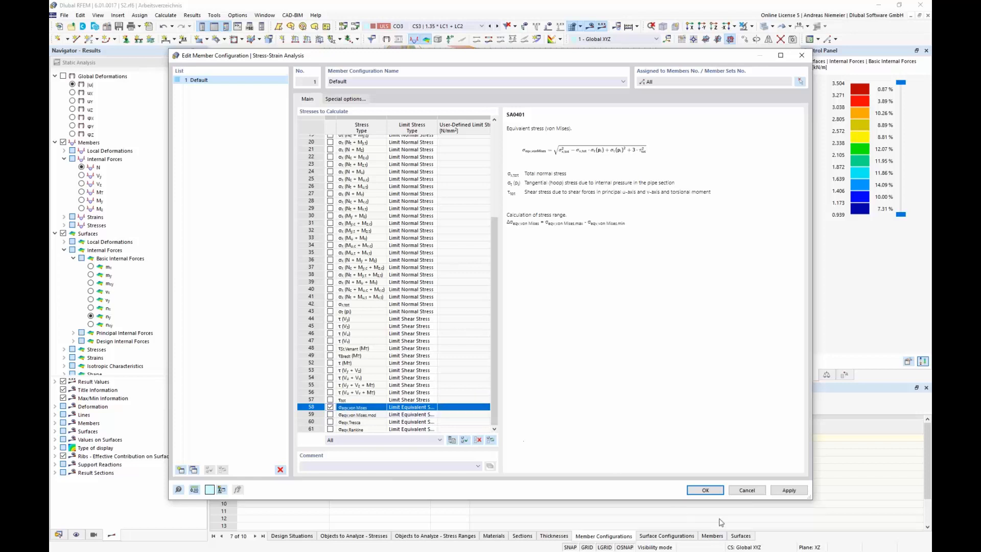
{"action": "left_click", "coordinate": [788, 490]}
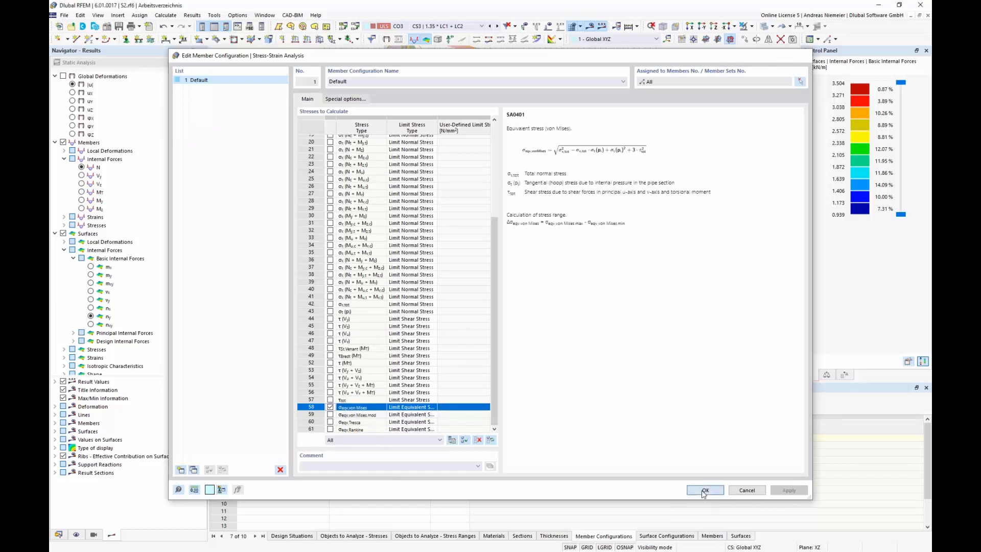
{"action": "left_click", "coordinate": [705, 491]}
- In the default surface configuration, clear all stress types and select only the membrane stresses σx,m and σy,m
{"action": "left_click", "coordinate": [674, 537]}
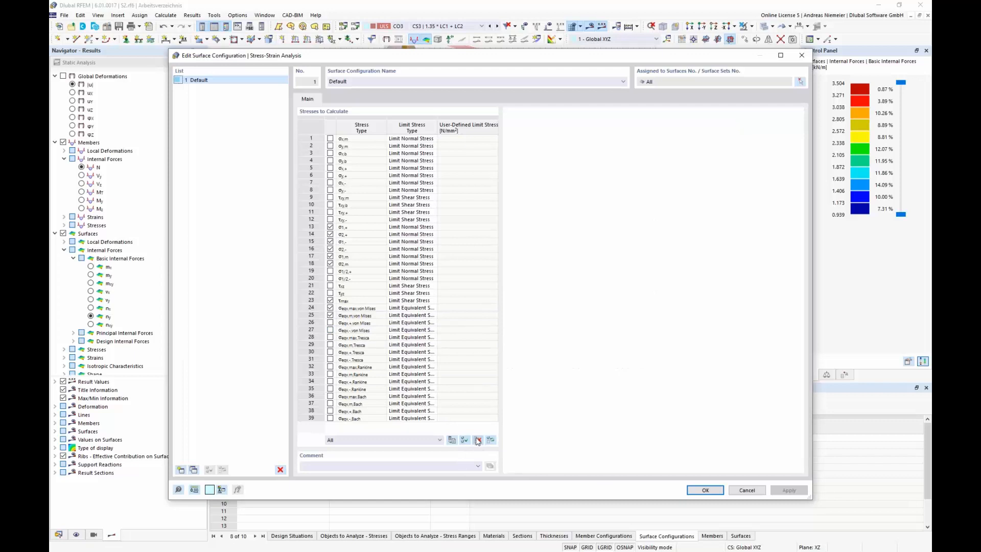
{"action": "left_click", "coordinate": [478, 441]}
{"action": "left_click", "coordinate": [330, 138]}
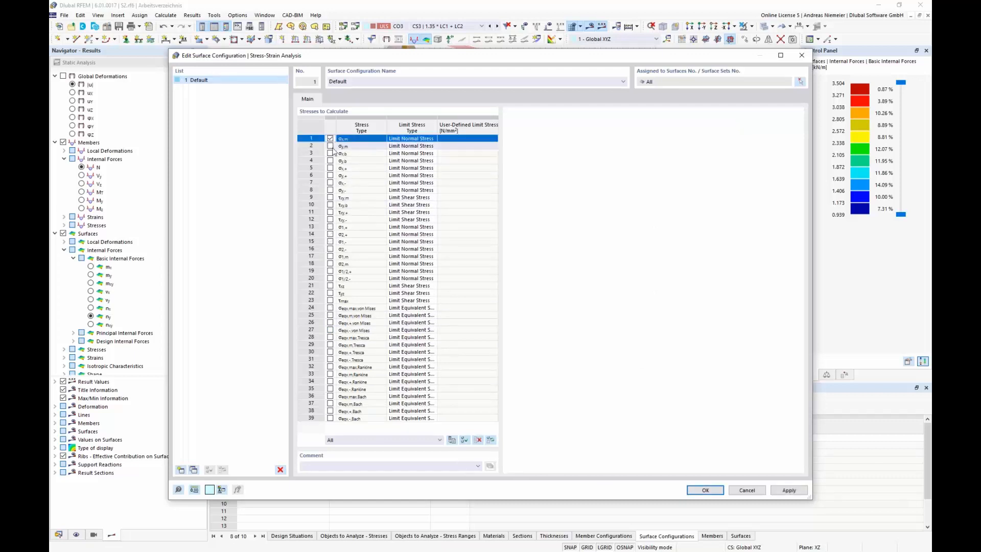
{"action": "left_click", "coordinate": [330, 146]}
- Give σx,m a user-defined limit stress of 35 N/mm²
{"action": "left_click", "coordinate": [433, 139]}
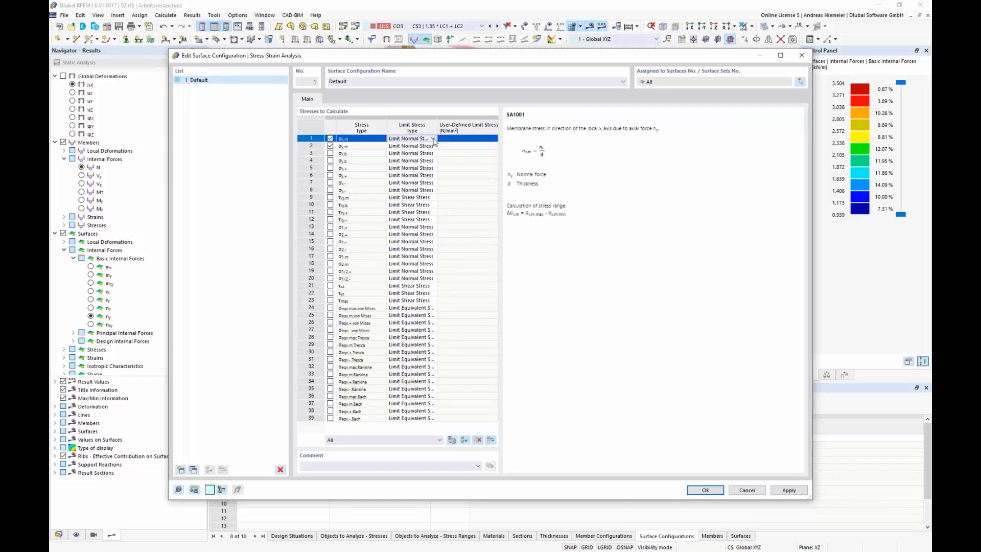
{"action": "left_click", "coordinate": [434, 139]}
{"action": "left_click", "coordinate": [412, 172]}
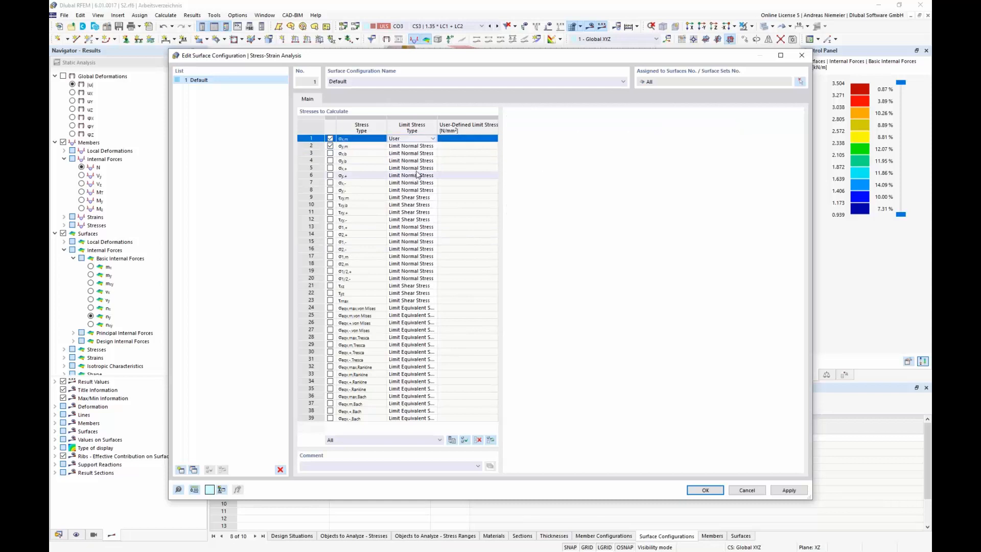
{"action": "left_click", "coordinate": [463, 138]}
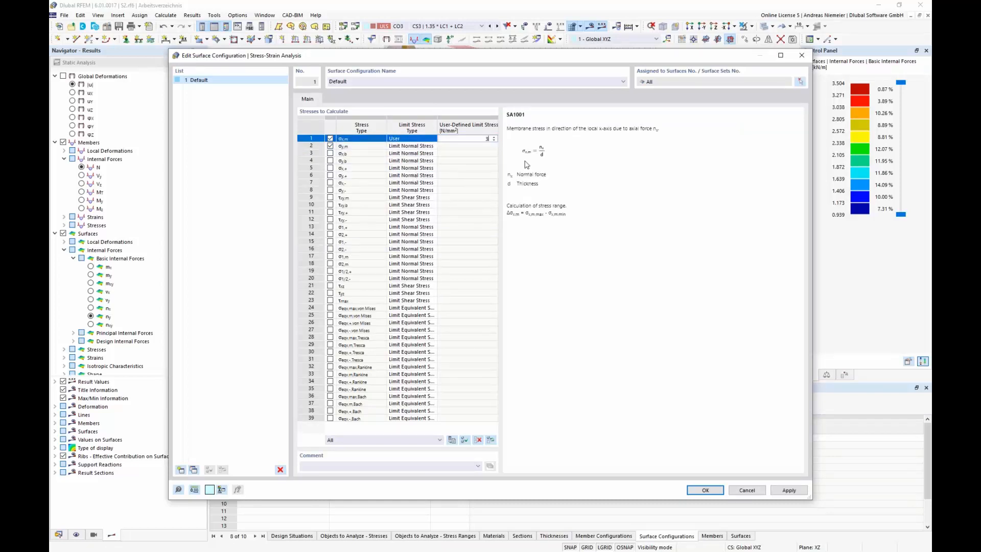
{"action": "type", "text": "35"}
- Give σy,m a user-defined limit stress of 25 N/mm² and accept the surface configuration
{"action": "left_click", "coordinate": [433, 146]}
{"action": "left_click", "coordinate": [434, 146]}
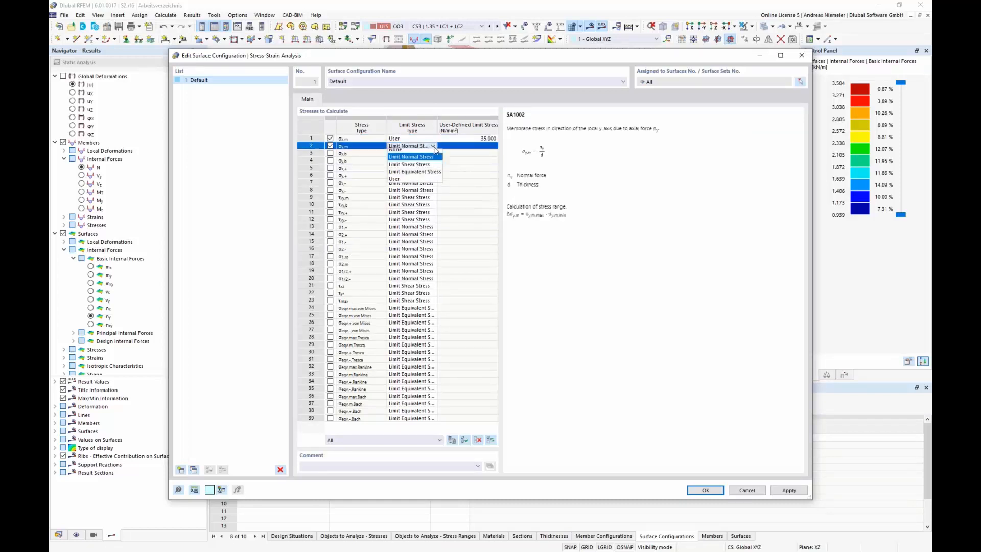
{"action": "left_click", "coordinate": [399, 182]}
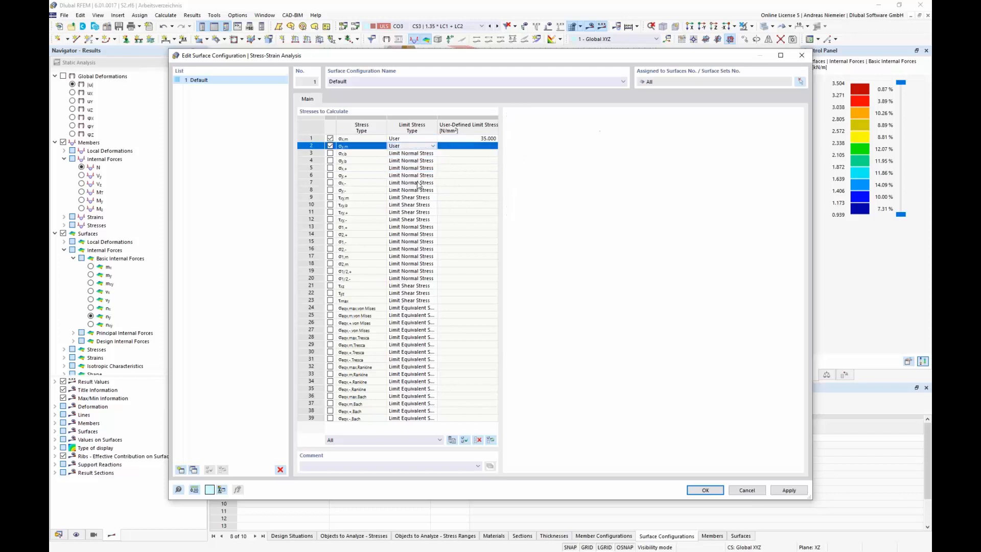
{"action": "left_click", "coordinate": [475, 147]}
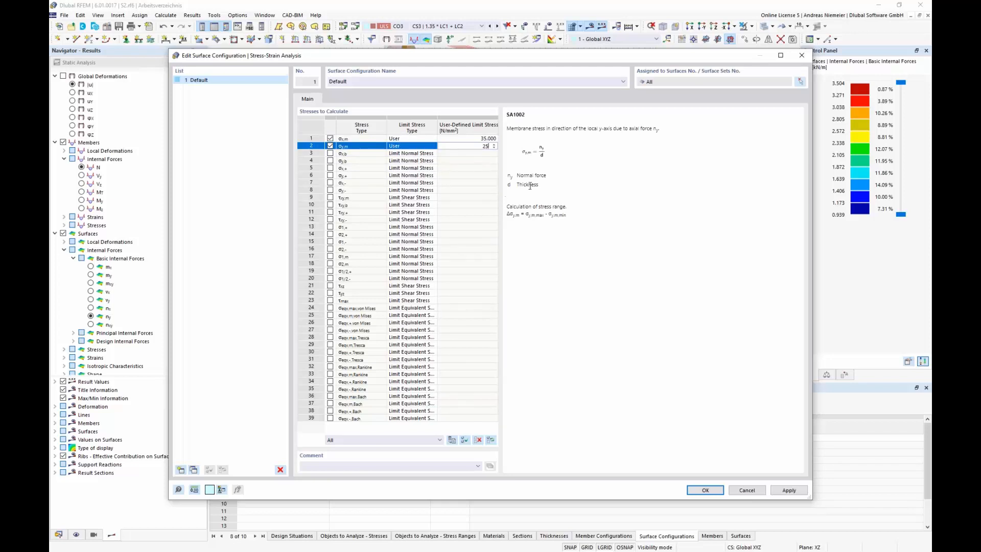
{"action": "left_click", "coordinate": [789, 490]}
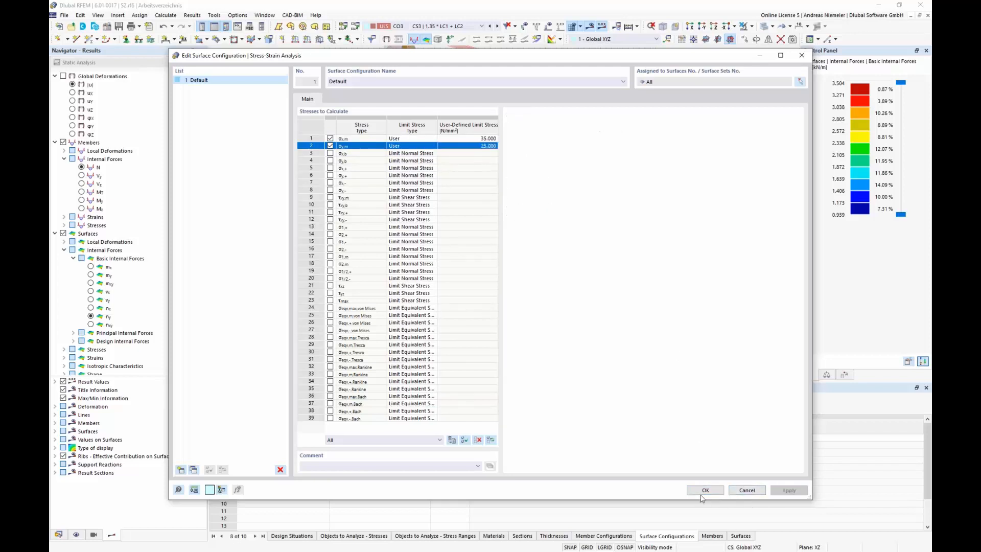
{"action": "left_click", "coordinate": [705, 491]}
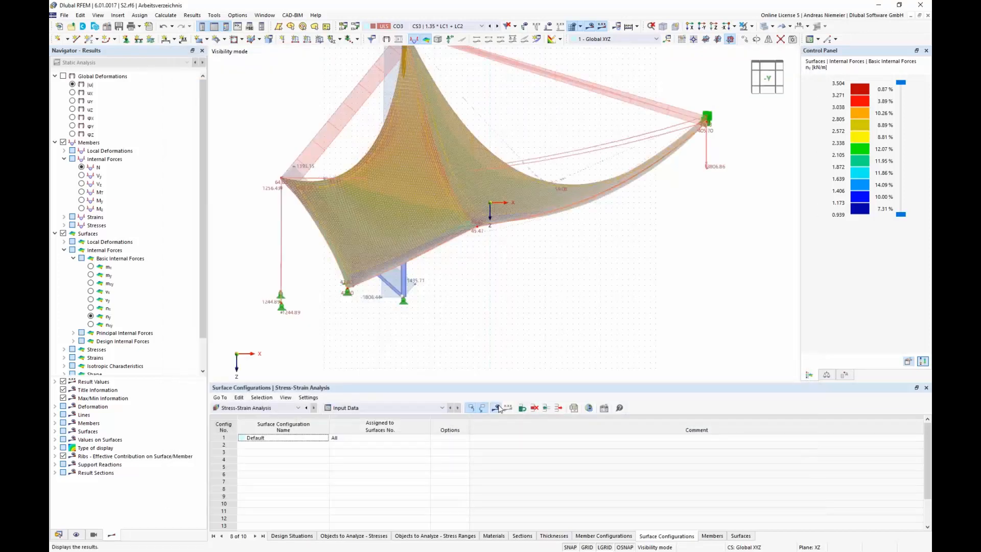
- Run the stress-strain analysis and inspect the member and surface stresses on the tent in an oblique view
{"action": "left_click", "coordinate": [528, 319]}
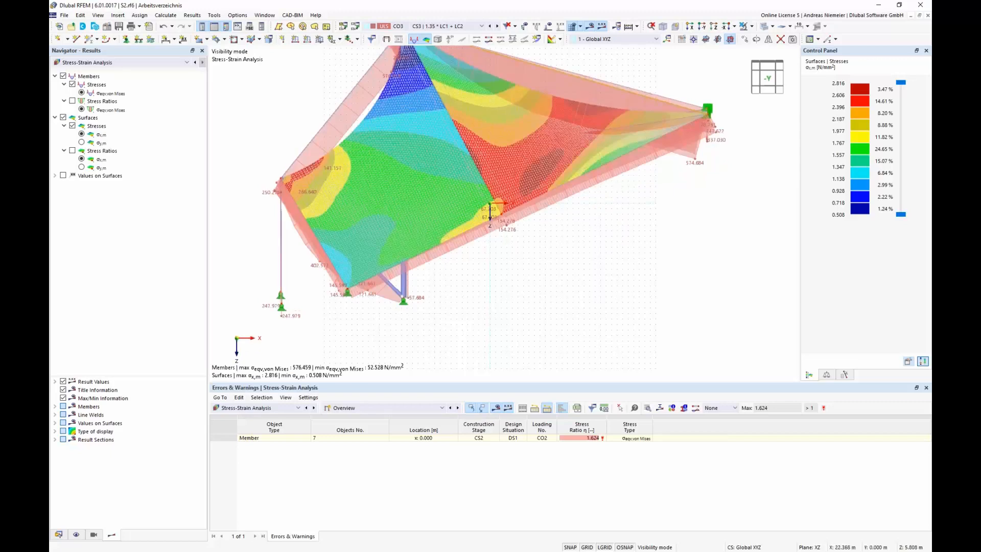
{"action": "scroll", "coordinate": [615, 239], "scroll_direction": "down", "scroll_amount": 2}
{"action": "middle_click_drag", "start_coordinate": [613, 246], "coordinate": [568, 280], "text": "ctrl"}
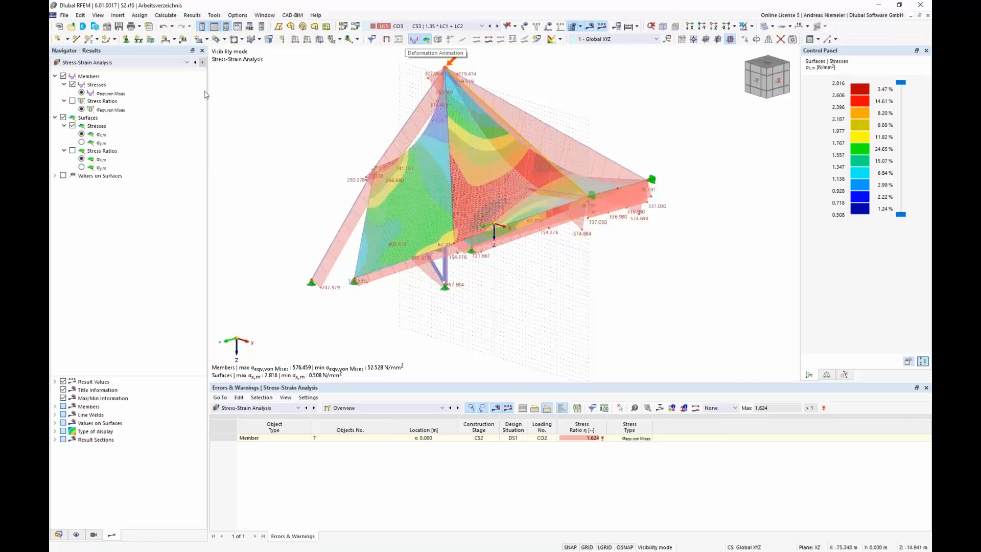
{"action": "mouse_move", "coordinate": [307, 128]}
{"action": "middle_mouse_down"}
{"action": "mouse_move", "coordinate": [276, 132]}
{"action": "mouse_move", "coordinate": [308, 128]}
{"action": "middle_mouse_up"}
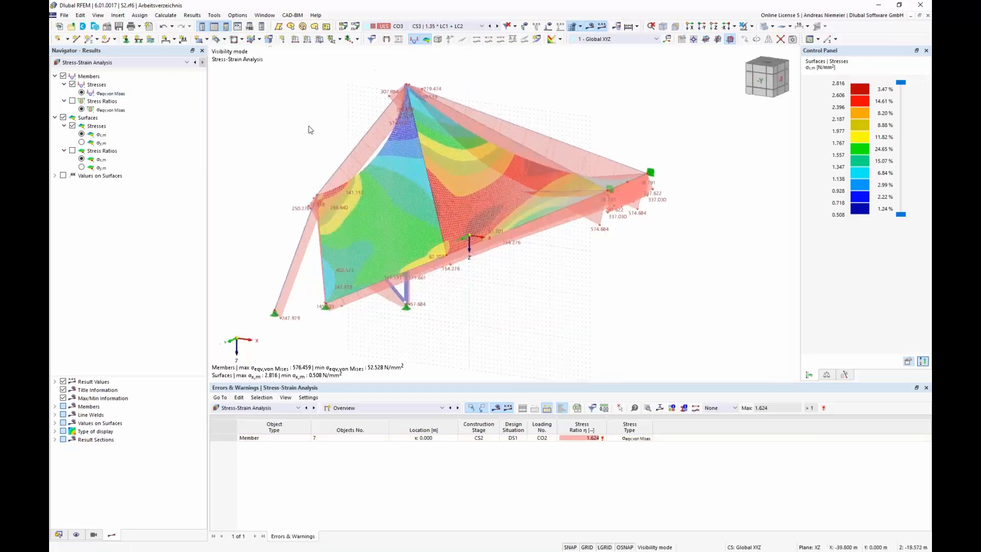
{"action": "scroll", "coordinate": [309, 133], "scroll_direction": "up", "scroll_amount": 1}
{"action": "scroll", "coordinate": [308, 135], "scroll_direction": "down", "scroll_amount": 1}
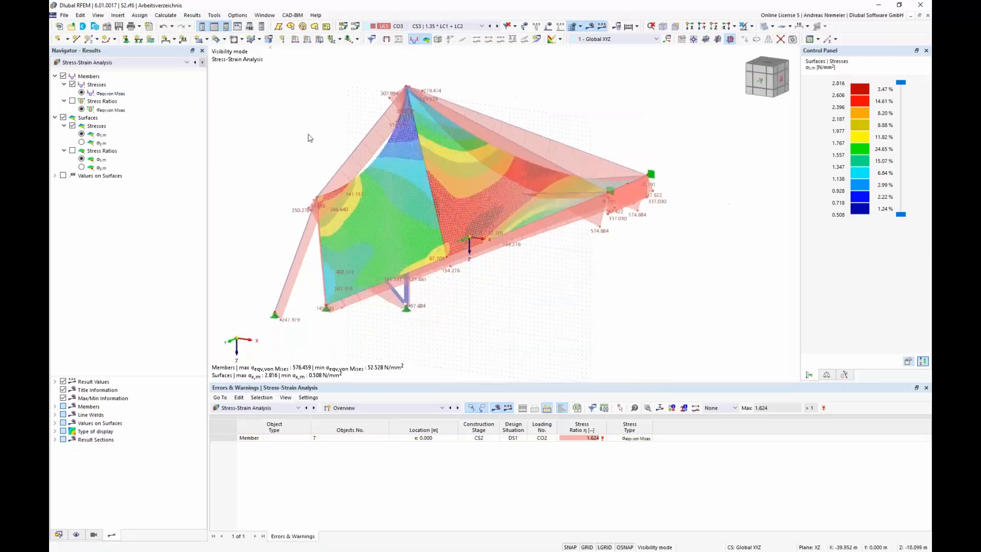
- Hide the surface results and filled membrane surfaces, show the members' von Mises stress ratios, and inspect the structure from several sides
{"action": "left_click", "coordinate": [63, 118]}
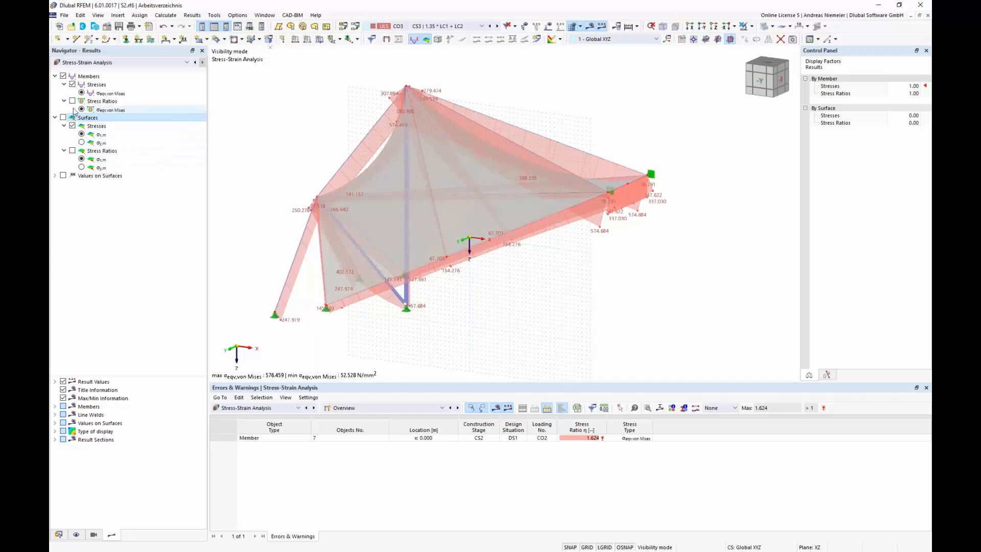
{"action": "left_click", "coordinate": [136, 101]}
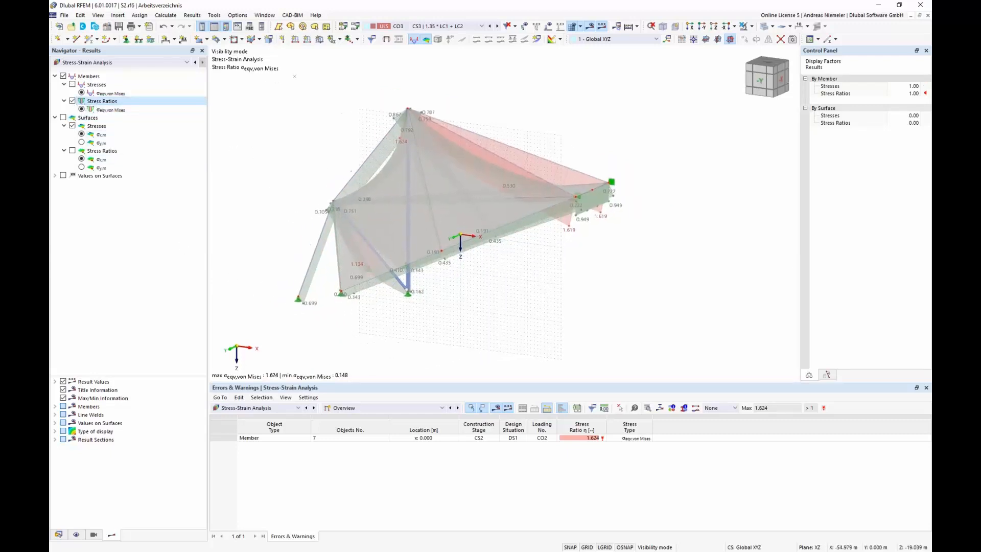
{"action": "left_click", "coordinate": [574, 29]}
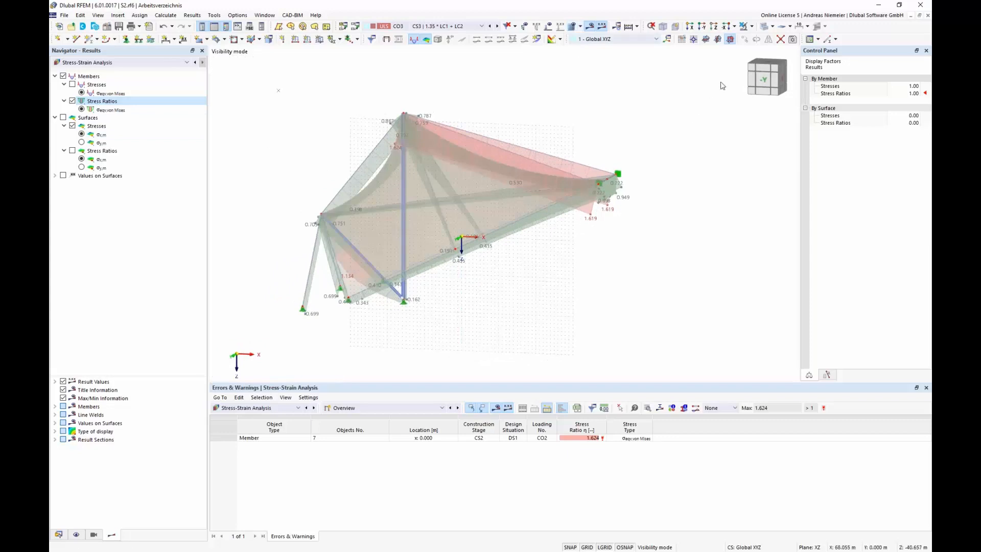
{"action": "left_click", "coordinate": [777, 41]}
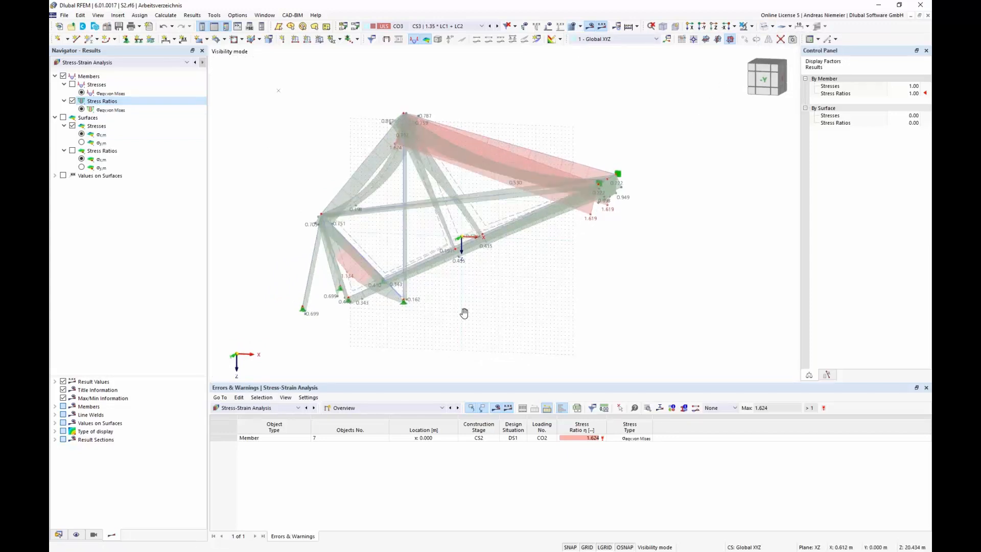
{"action": "middle_click_drag", "start_coordinate": [465, 313], "coordinate": [491, 318]}
{"action": "scroll", "coordinate": [474, 263], "scroll_direction": "up", "scroll_amount": 2}
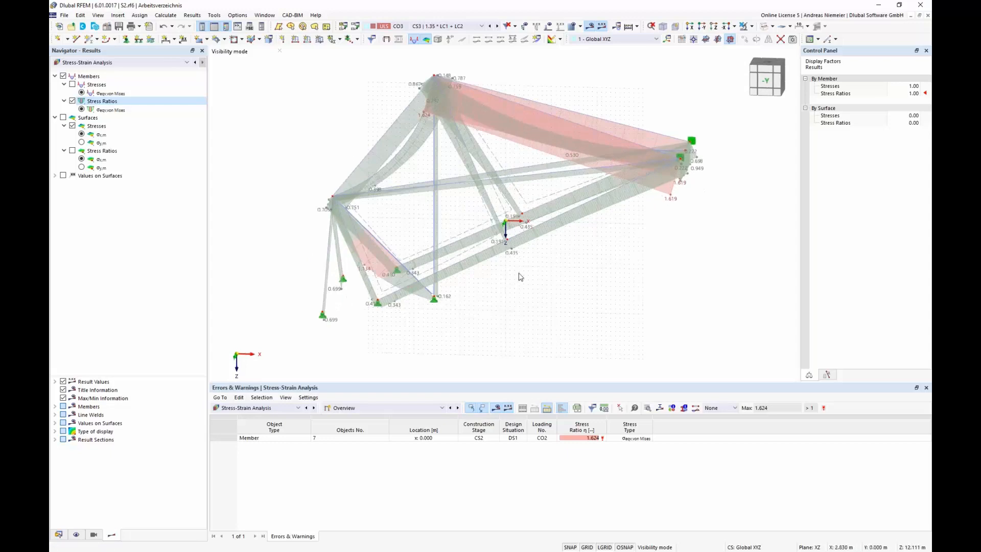
{"action": "middle_click_drag", "start_coordinate": [419, 291], "coordinate": [617, 248], "text": "ctrl"}
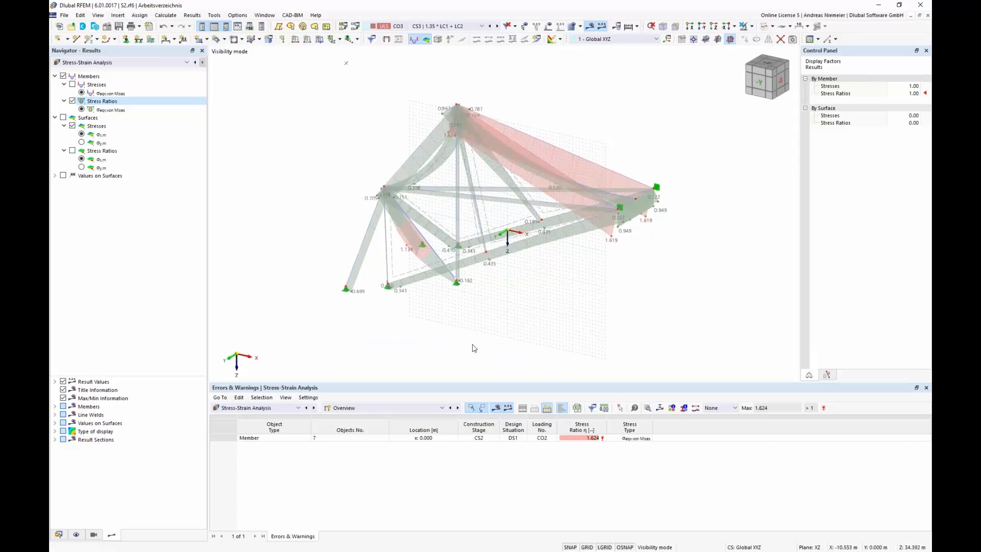
{"action": "mouse_move", "coordinate": [524, 316]}
{"action": "middle_mouse_down"}
{"action": "mouse_move", "coordinate": [508, 326]}
{"action": "mouse_move", "coordinate": [519, 313]}
{"action": "middle_mouse_up"}
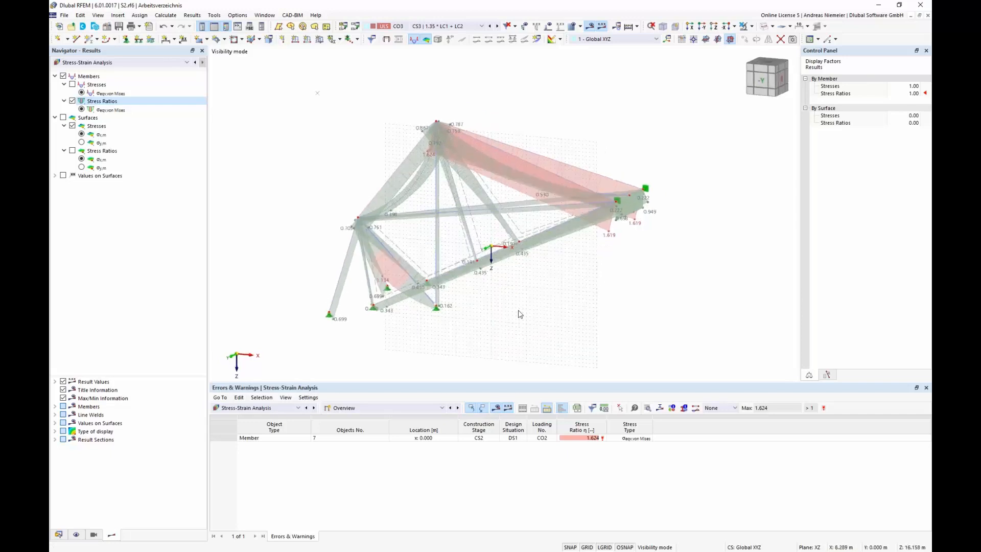
{"action": "scroll", "coordinate": [519, 313], "scroll_direction": "down", "scroll_amount": 1}
- Open the results table of stresses on members sorted by section, and enlarge the table area to review all sections
{"action": "left_click", "coordinate": [391, 408]}
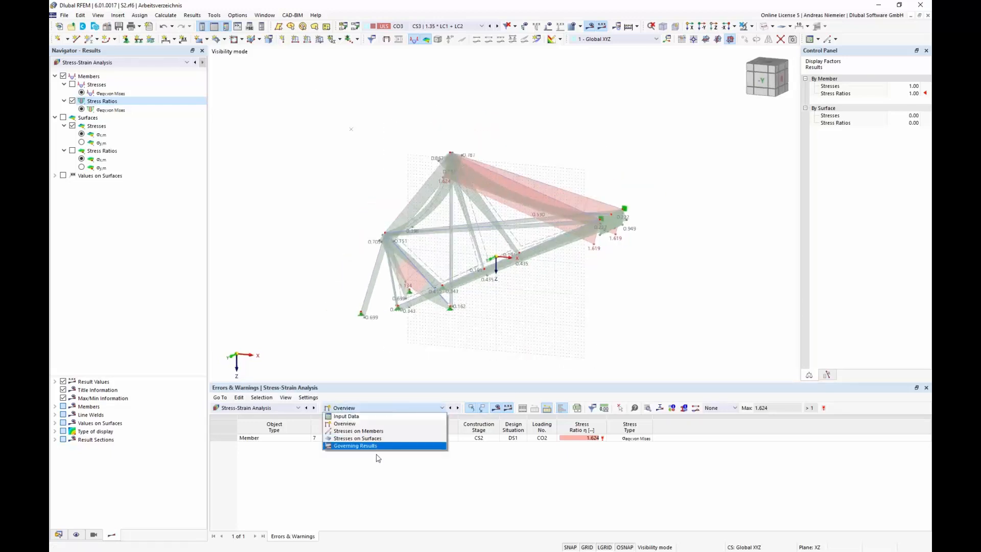
{"action": "left_click", "coordinate": [378, 432]}
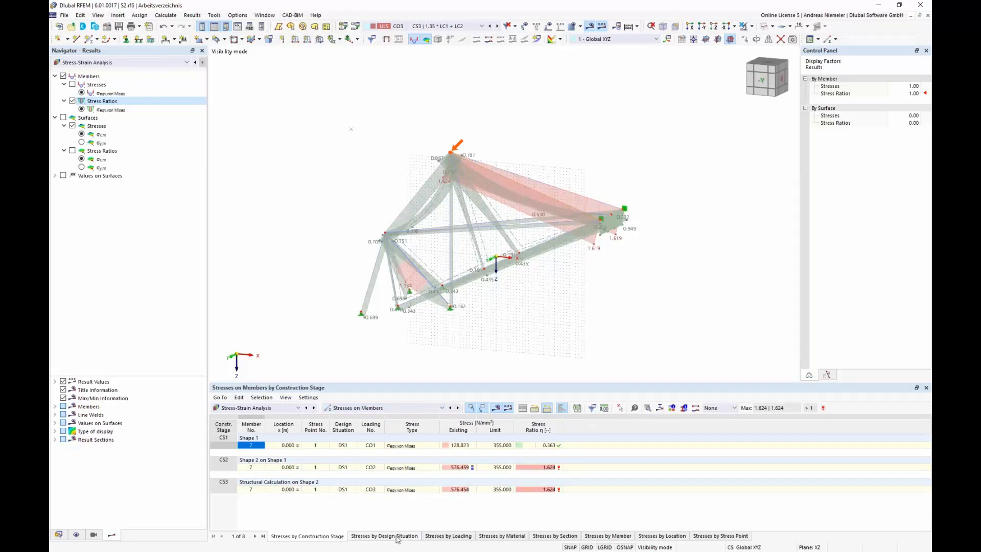
{"action": "left_click", "coordinate": [564, 536]}
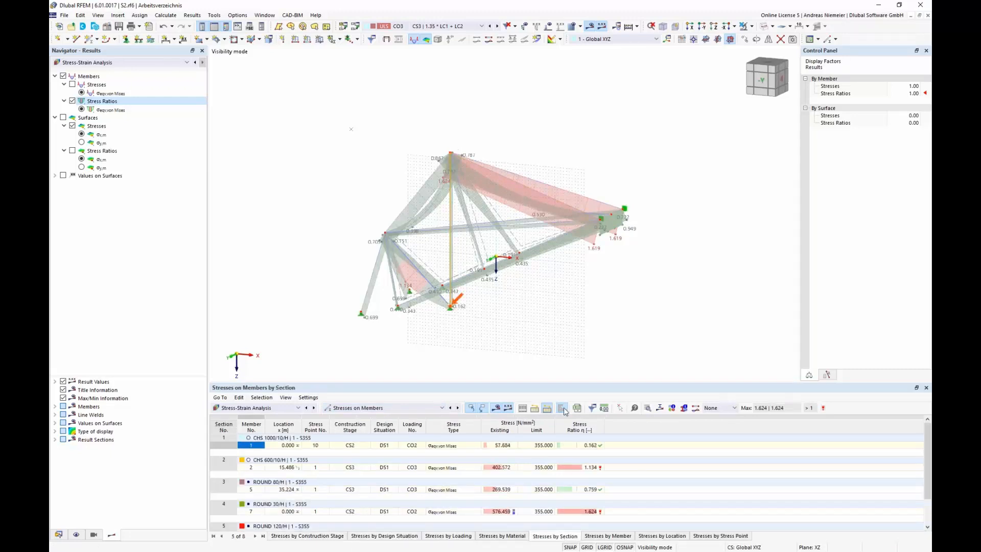
{"action": "left_click_drag", "start_coordinate": [570, 384], "coordinate": [573, 287]}
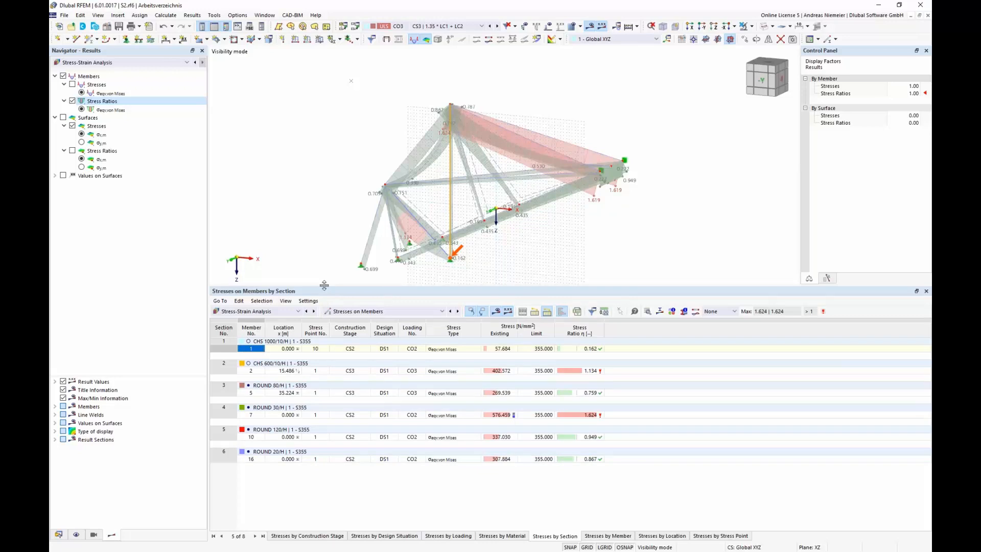
{"action": "left_click_drag", "start_coordinate": [324, 285], "coordinate": [327, 352]}
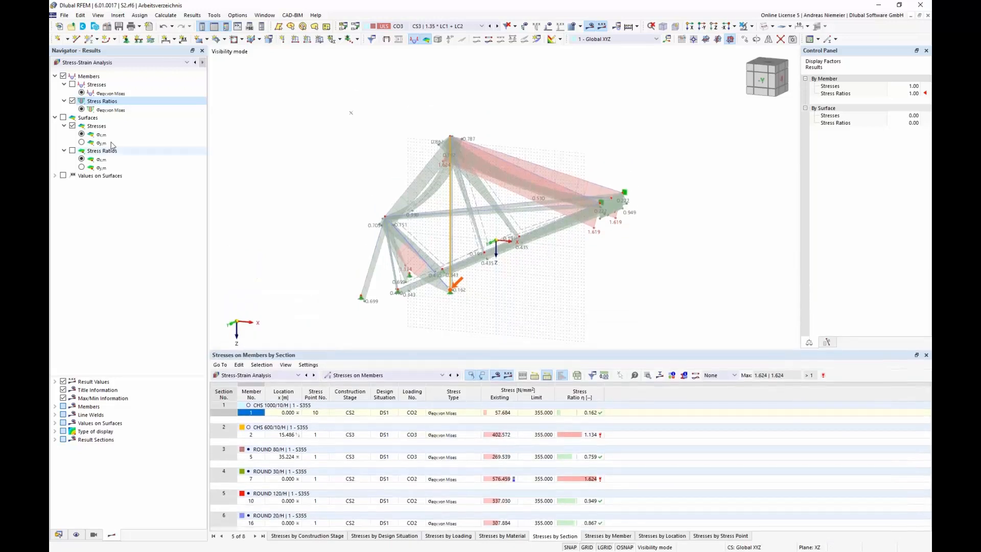
- Hide the member results and display the surface stresses σx,m on the membrane instead
{"action": "left_click", "coordinate": [63, 118]}
{"action": "left_click", "coordinate": [63, 76]}
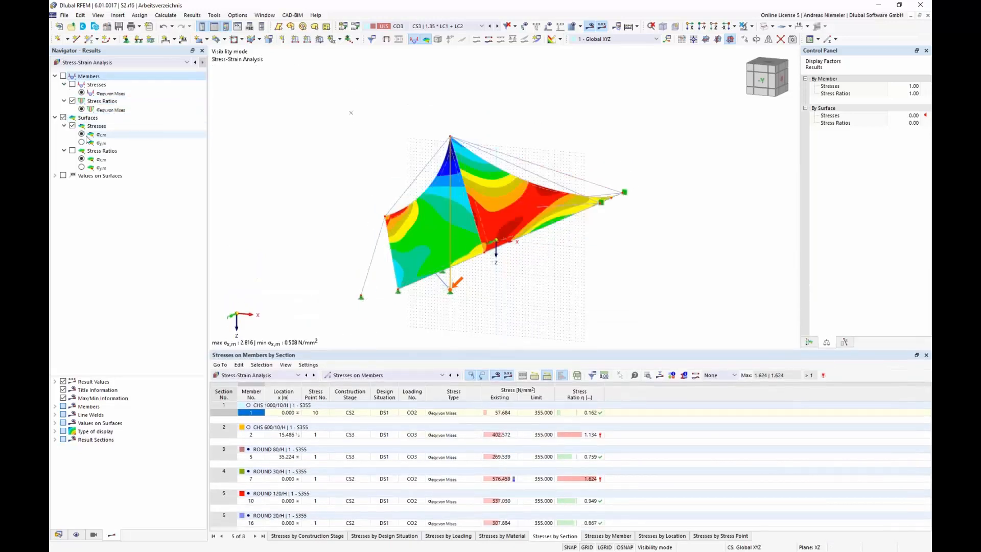
- Display the stress ratios for σx,m on the membrane surfaces and review the table of stresses on surfaces by construction stage
{"action": "left_click", "coordinate": [72, 151]}
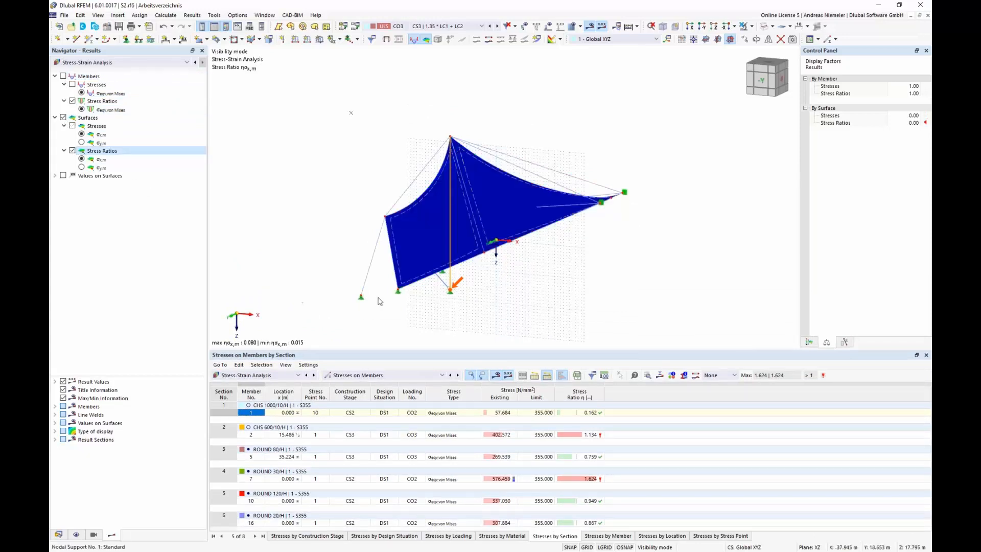
{"action": "left_click", "coordinate": [379, 376]}
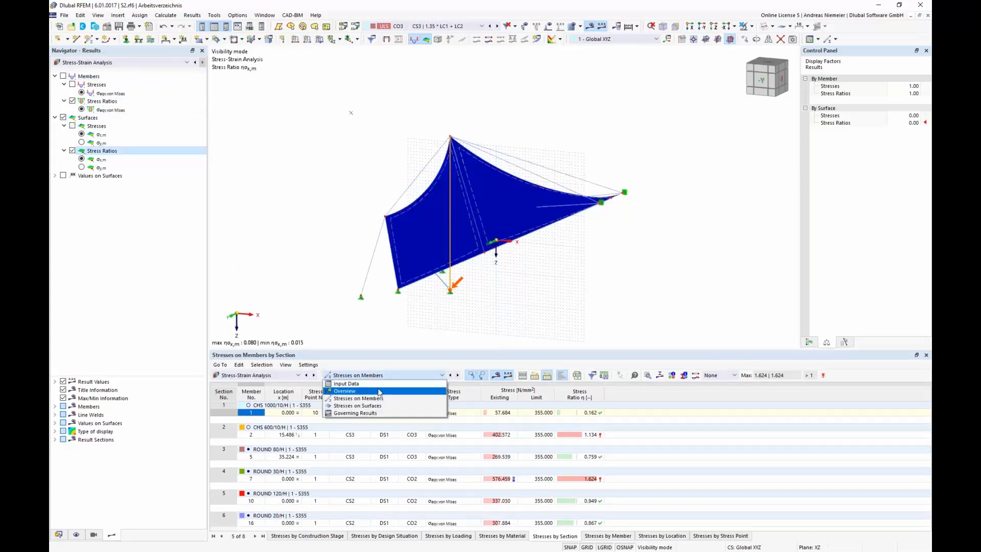
{"action": "left_click", "coordinate": [372, 406]}
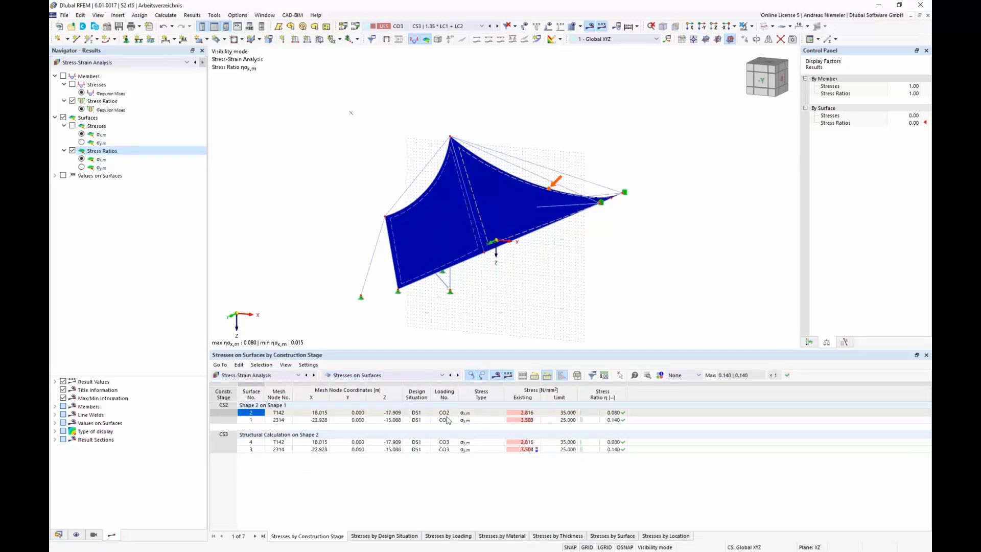
{"action": "left_click", "coordinate": [555, 420]}
{"action": "left_click", "coordinate": [564, 450], "text": "shift"}
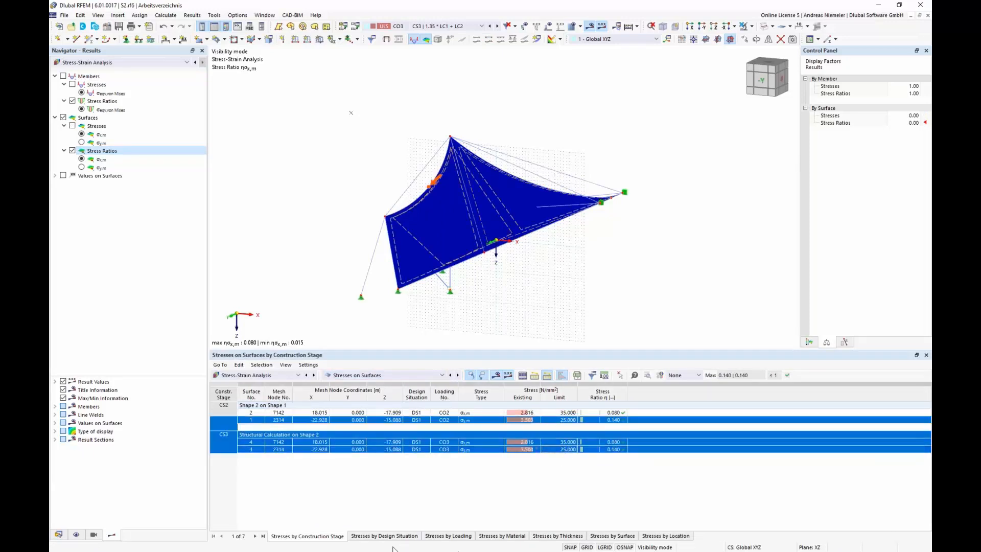
- Review the surface stresses sorted by thickness and by individual surface in the results table
{"action": "left_click", "coordinate": [516, 536]}
{"action": "left_click", "coordinate": [568, 539]}
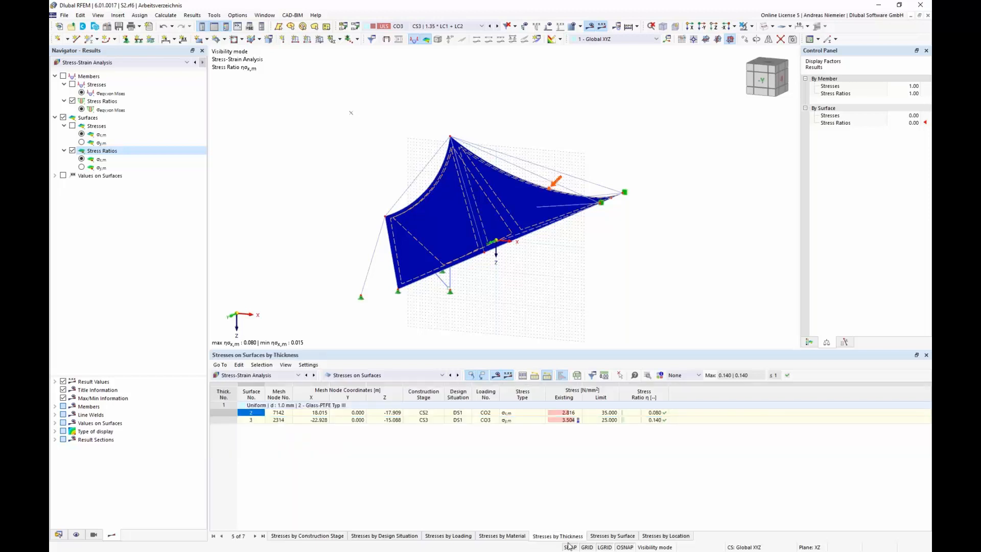
{"action": "left_click", "coordinate": [617, 540]}
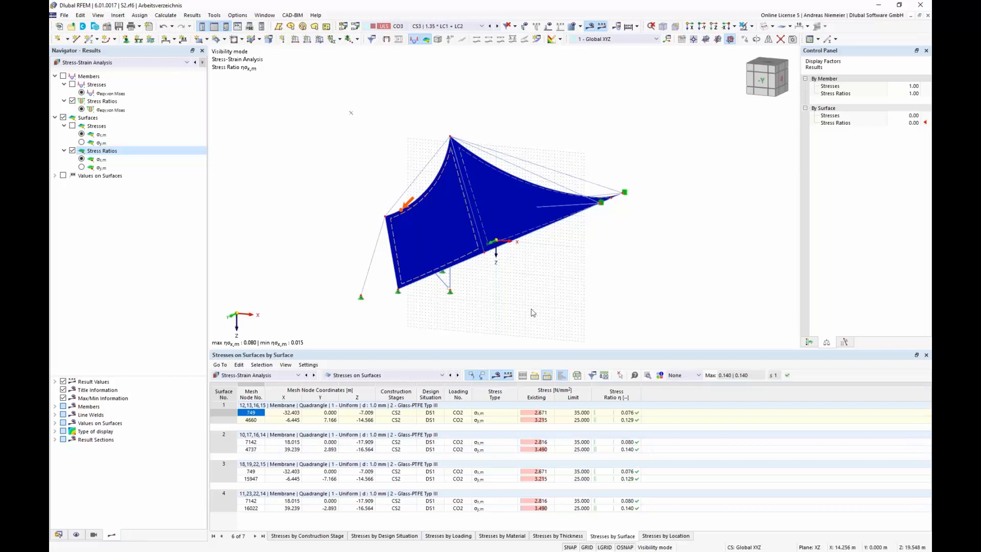
{"action": "middle_click_drag", "start_coordinate": [539, 304], "coordinate": [545, 284]}
{"action": "scroll", "coordinate": [544, 284], "scroll_direction": "down", "scroll_amount": 1}
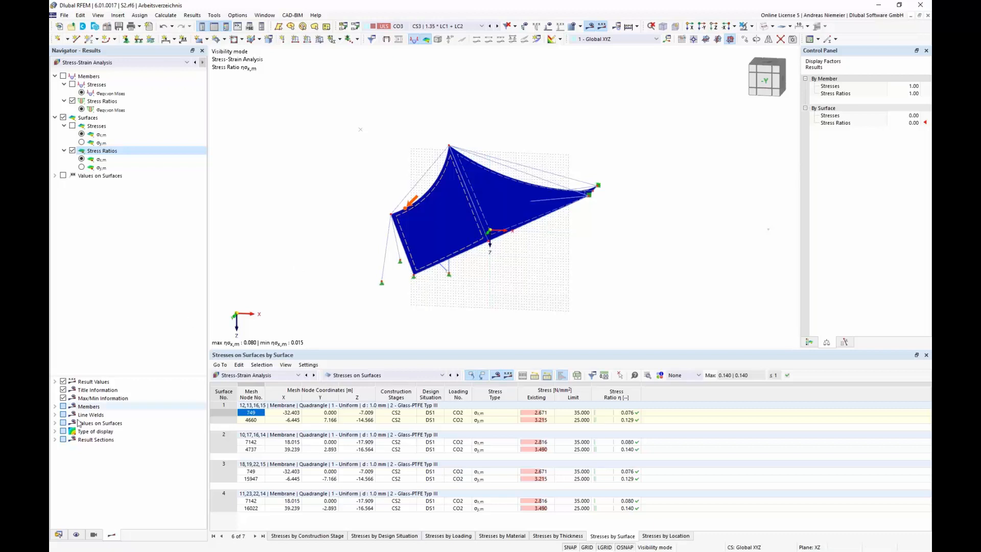
- Create a new printout report and collapse its list of report items to the main chapters
{"action": "left_click", "coordinate": [60, 535]}
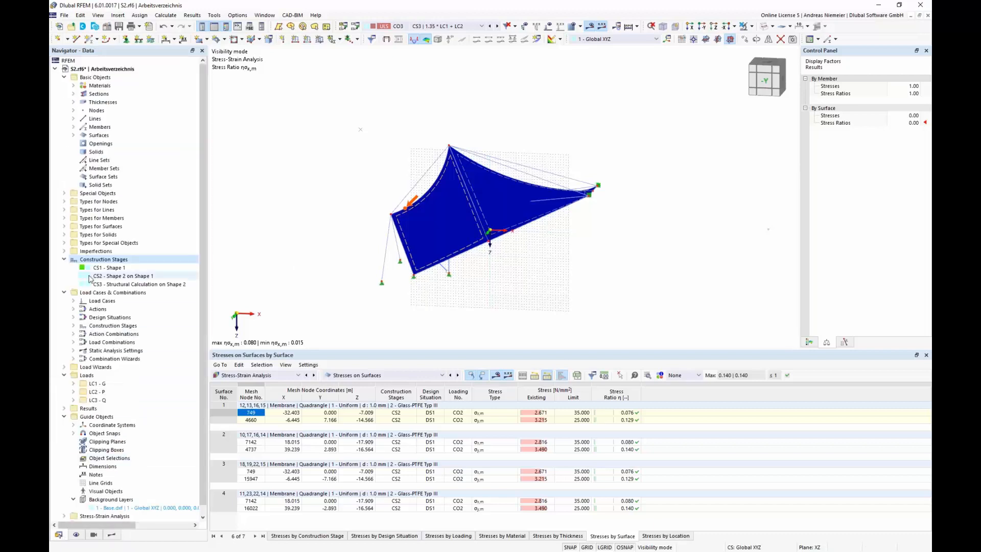
{"action": "right_click", "coordinate": [88, 499]}
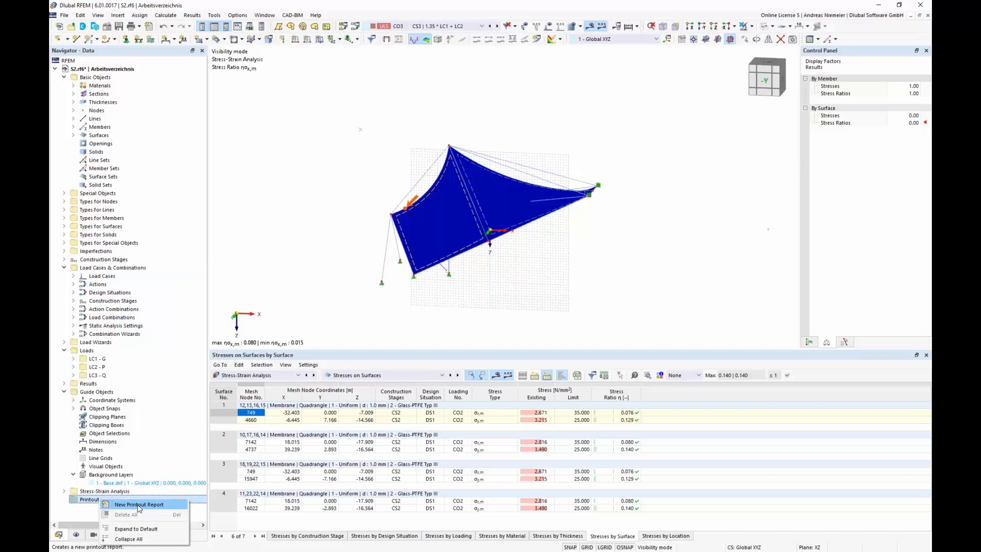
{"action": "left_click", "coordinate": [138, 505]}
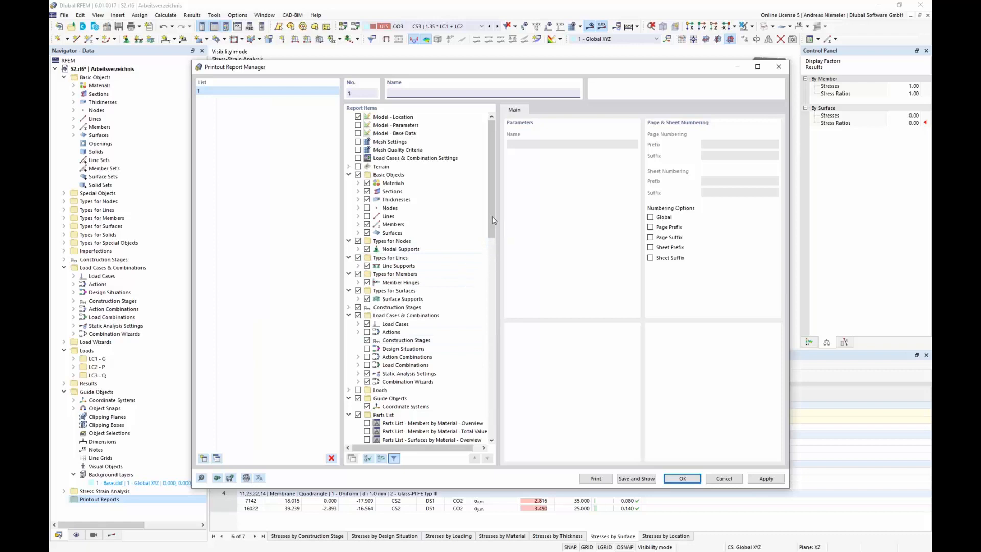
{"action": "right_click", "coordinate": [470, 220]}
{"action": "left_click", "coordinate": [503, 295]}
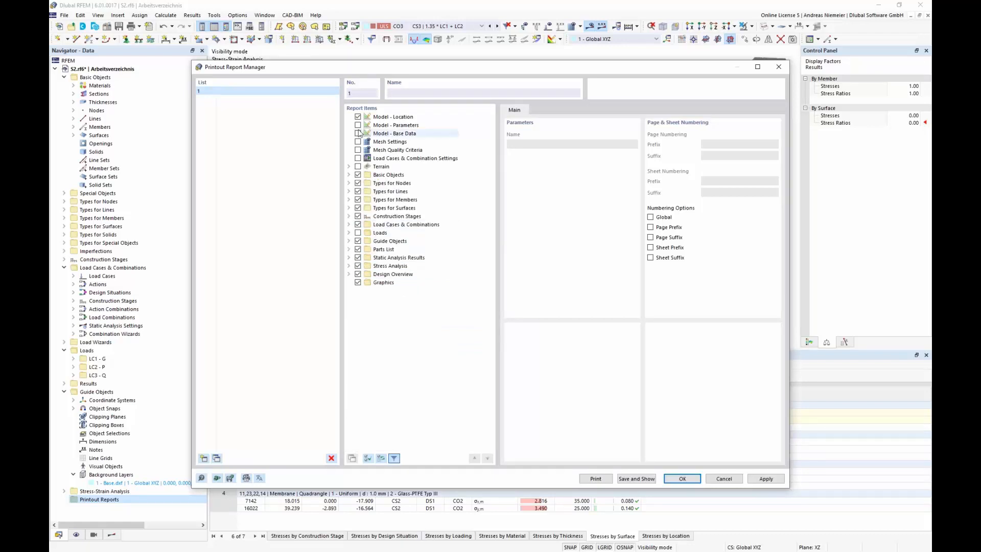
{"action": "left_click", "coordinate": [349, 175]}
{"action": "left_click", "coordinate": [350, 175]}
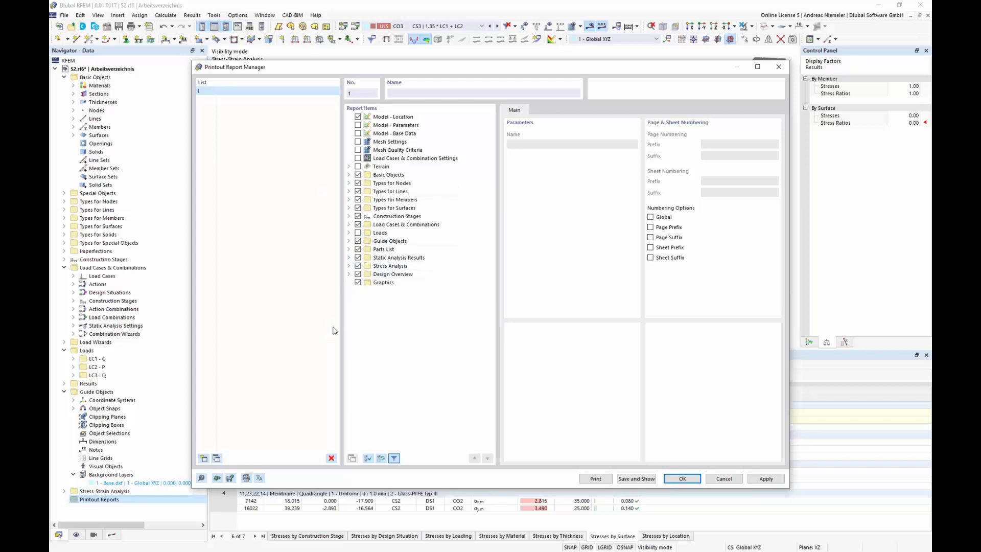
- In the report's stress analysis results, exclude errors and warnings and surface stresses by design situation and material, include them by surface, and generate the report
{"action": "left_click", "coordinate": [349, 266]}
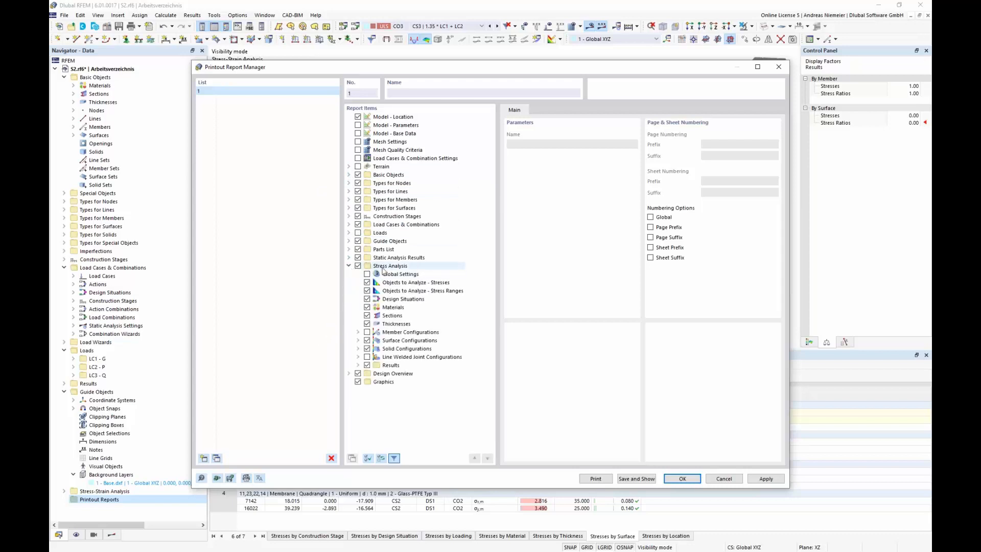
{"action": "left_click", "coordinate": [358, 365]}
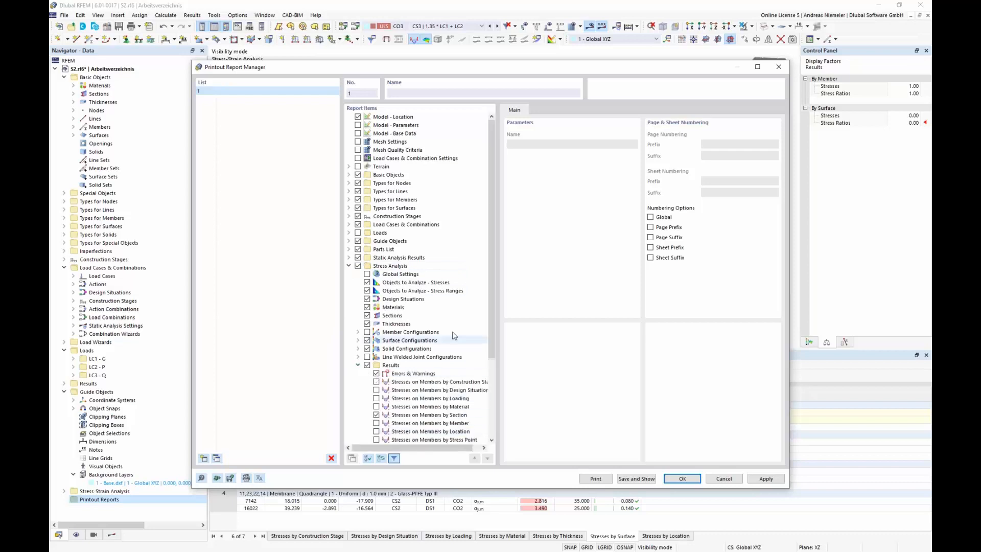
{"action": "scroll", "coordinate": [384, 330], "scroll_direction": "down", "scroll_amount": 4}
{"action": "left_click", "coordinate": [377, 266]}
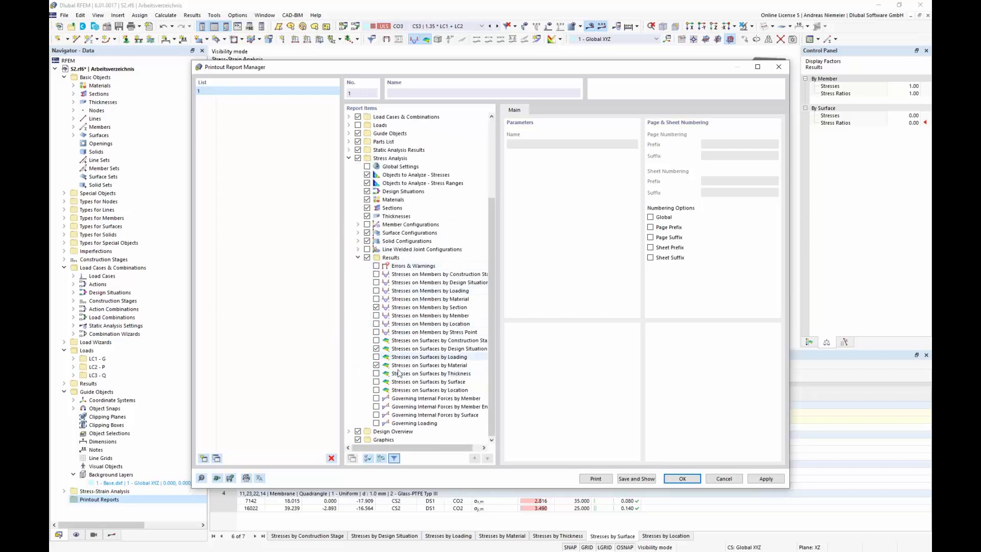
{"action": "left_click", "coordinate": [376, 349]}
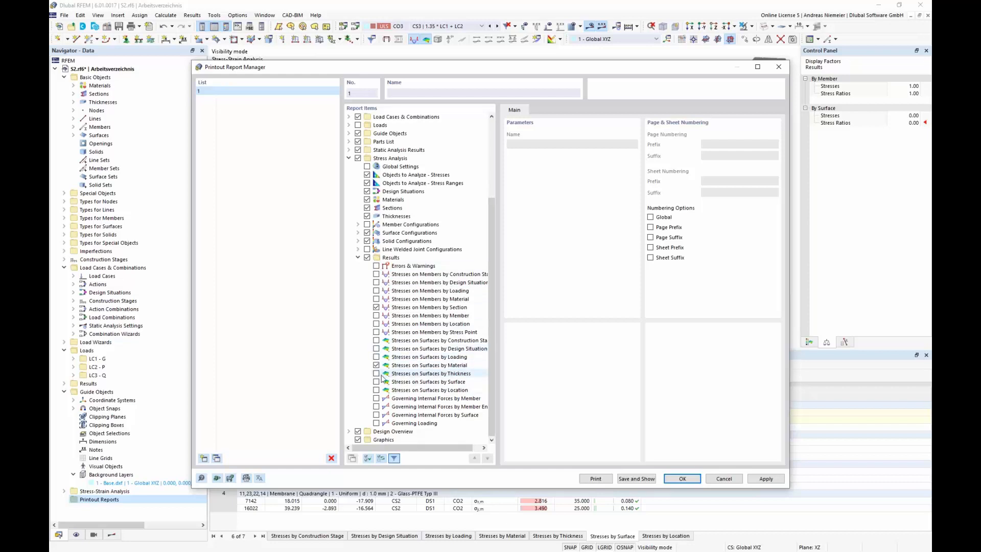
{"action": "left_click", "coordinate": [376, 365]}
{"action": "left_click", "coordinate": [376, 366]}
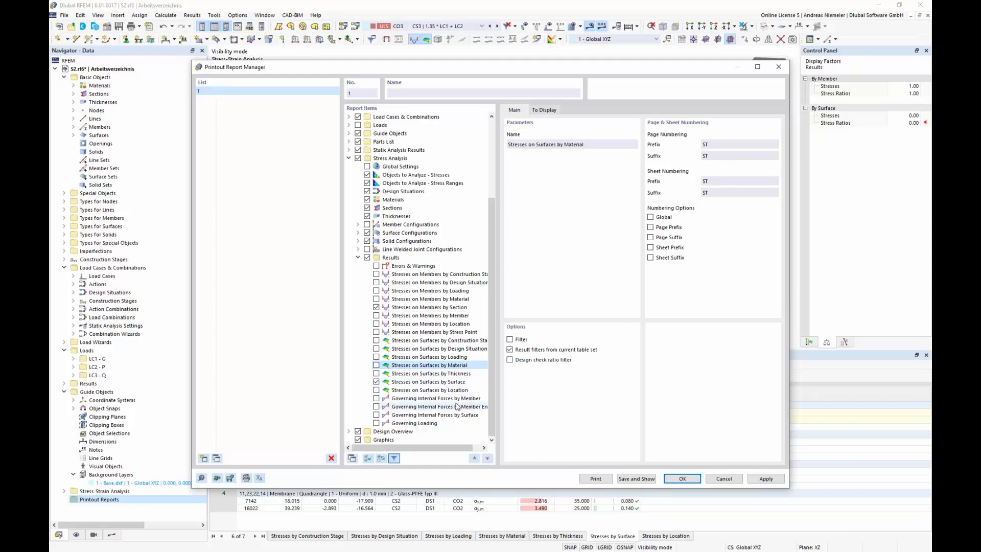
{"action": "left_click", "coordinate": [636, 478]}
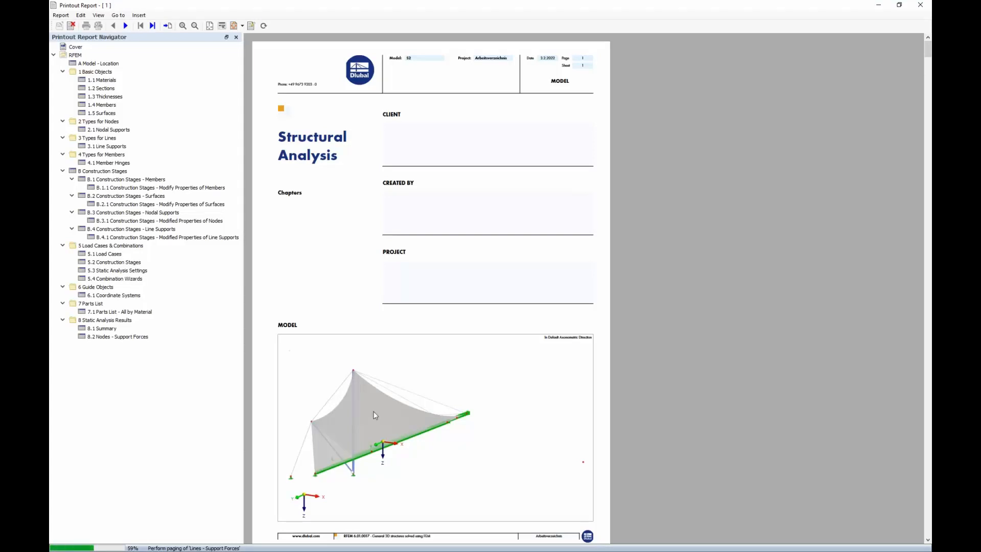
- Look through the generated report from the cover and contents to the materials, sections, members, supports and construction stages
{"action": "scroll", "coordinate": [413, 247], "scroll_direction": "down", "scroll_amount": 8}
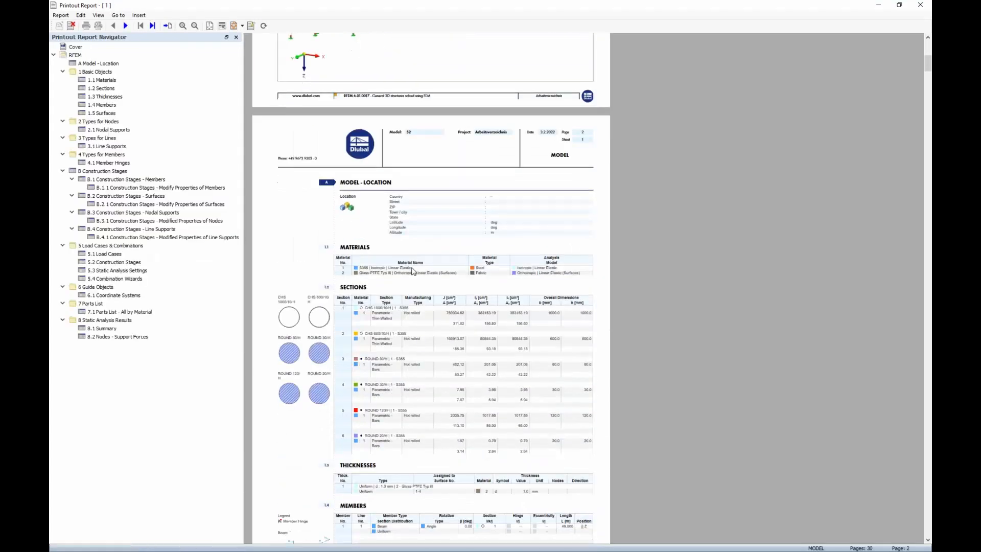
{"action": "scroll", "coordinate": [416, 251], "scroll_direction": "up", "scroll_amount": 8}
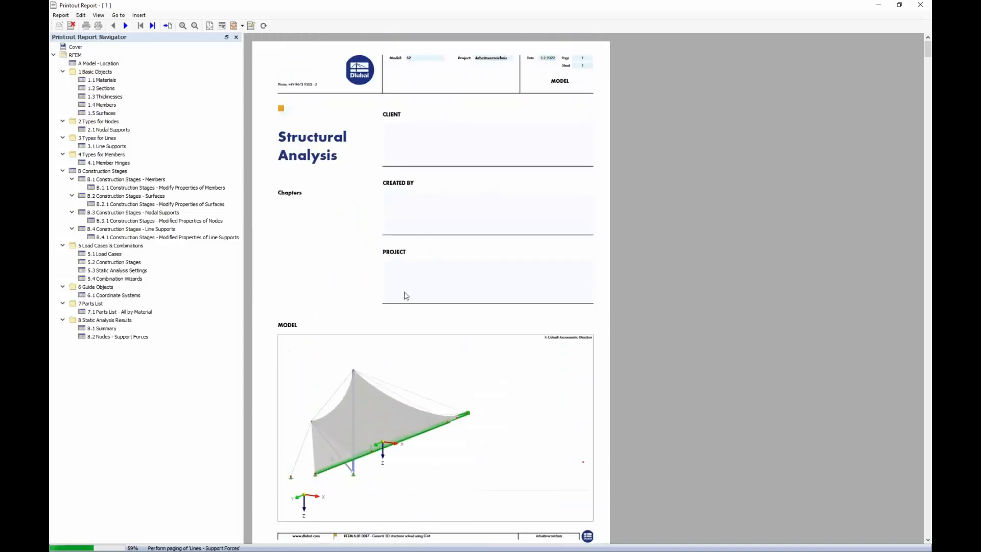
{"action": "scroll", "coordinate": [397, 253], "scroll_direction": "down", "scroll_amount": 11}
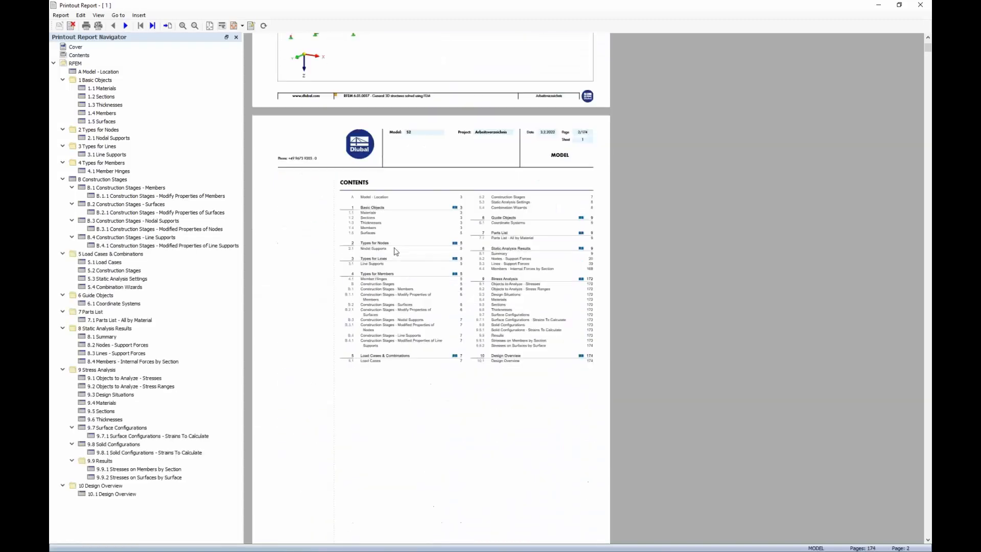
{"action": "scroll", "coordinate": [436, 262], "scroll_direction": "down", "scroll_amount": 14}
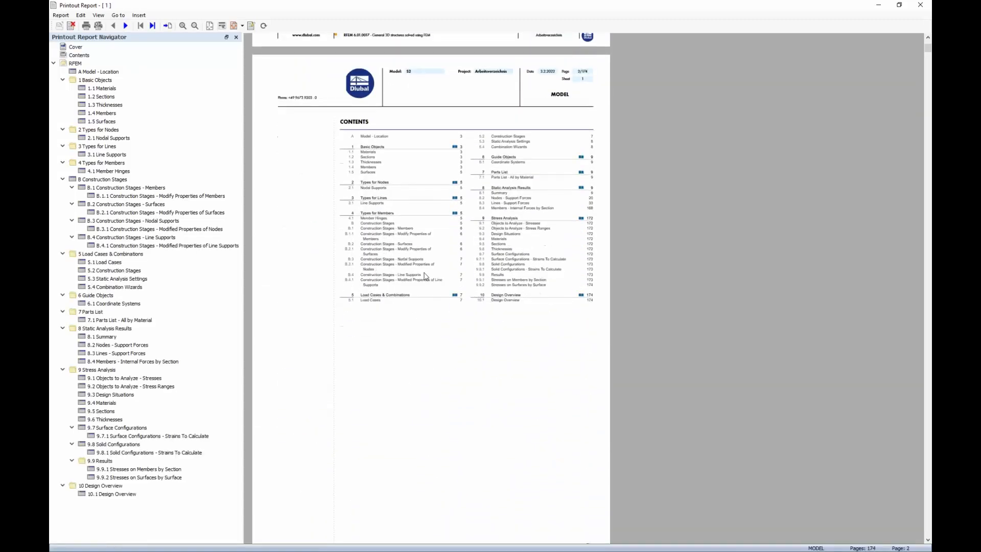
{"action": "scroll", "coordinate": [434, 262], "scroll_direction": "down", "scroll_amount": 1}
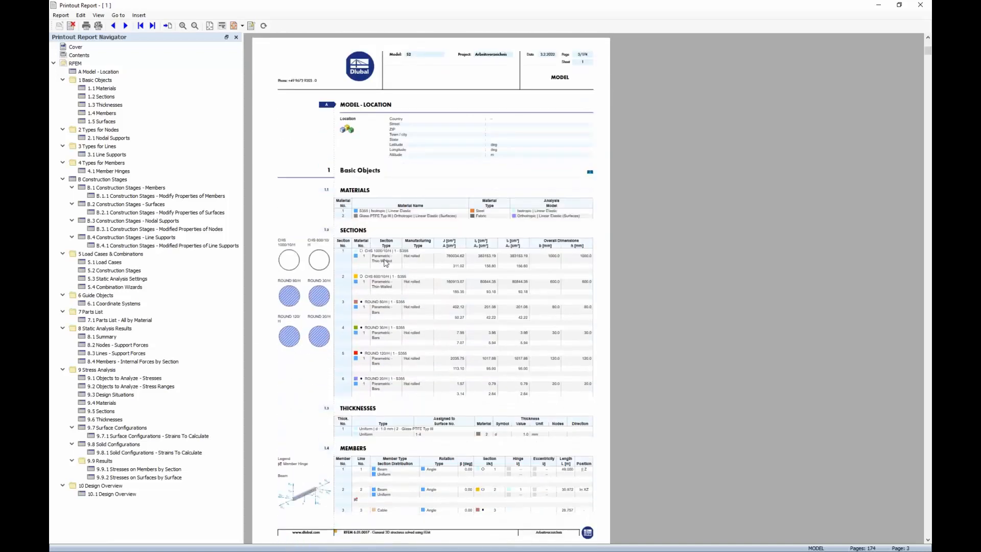
{"action": "scroll", "coordinate": [346, 270], "scroll_direction": "down", "scroll_amount": 8}
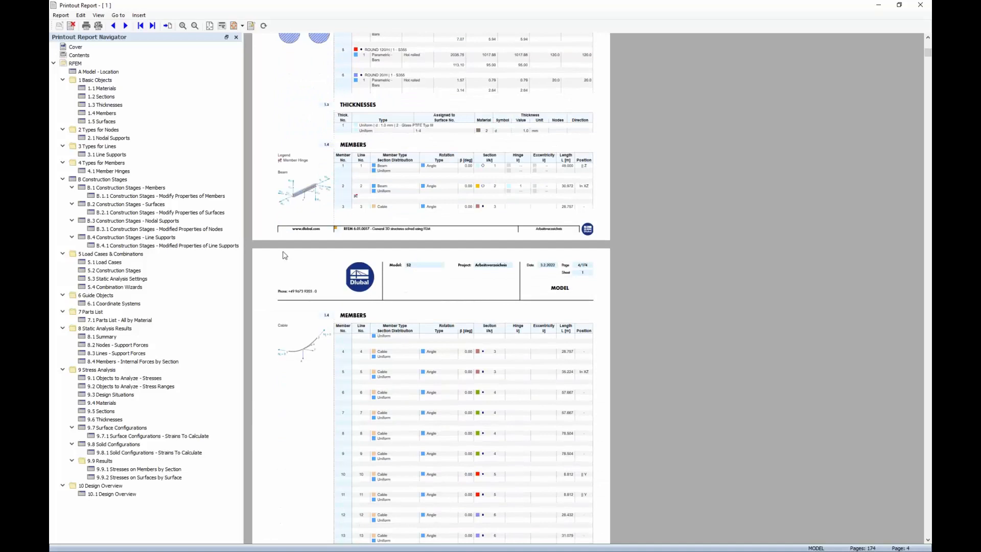
{"action": "scroll", "coordinate": [384, 372], "scroll_direction": "down", "scroll_amount": 11}
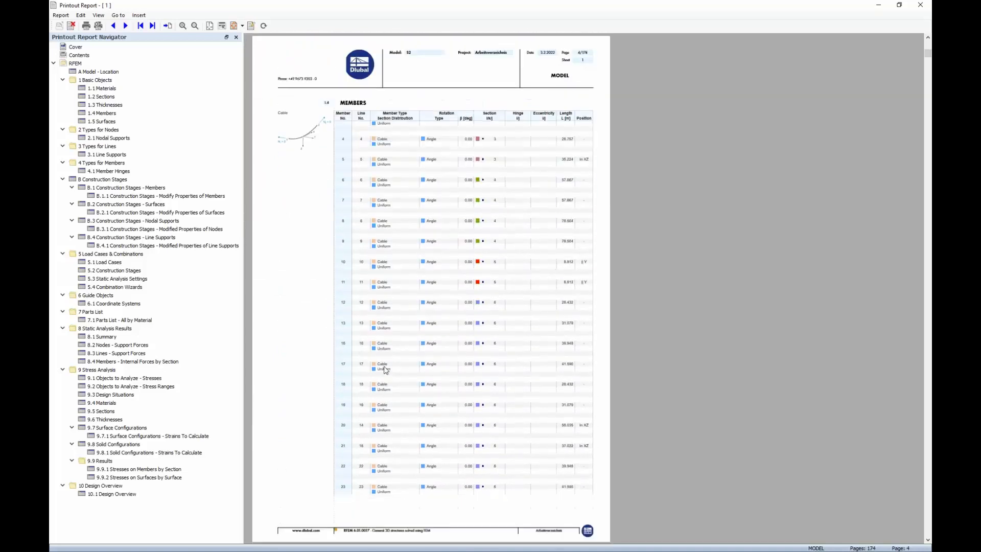
{"action": "scroll", "coordinate": [387, 364], "scroll_direction": "down", "scroll_amount": 5}
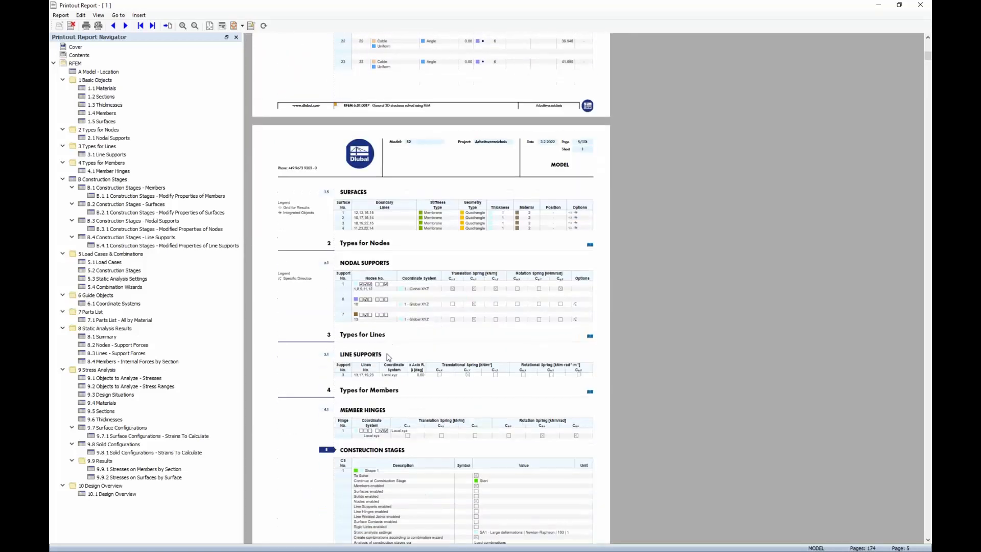
- Enlarge the report pages and examine the stresses on members by section, stresses on surfaces by surface, and the design overview
{"action": "left_click", "coordinate": [184, 26]}
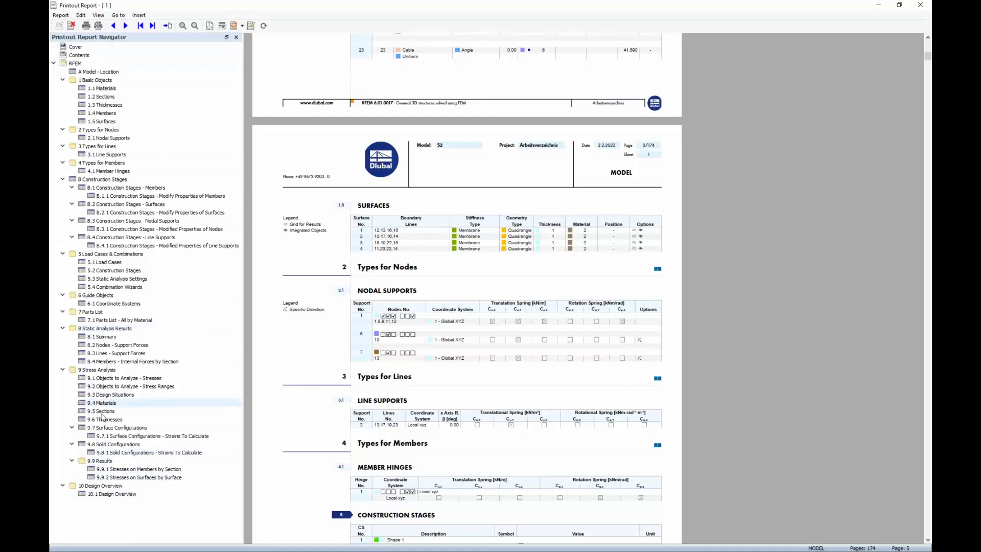
{"action": "left_click", "coordinate": [121, 470]}
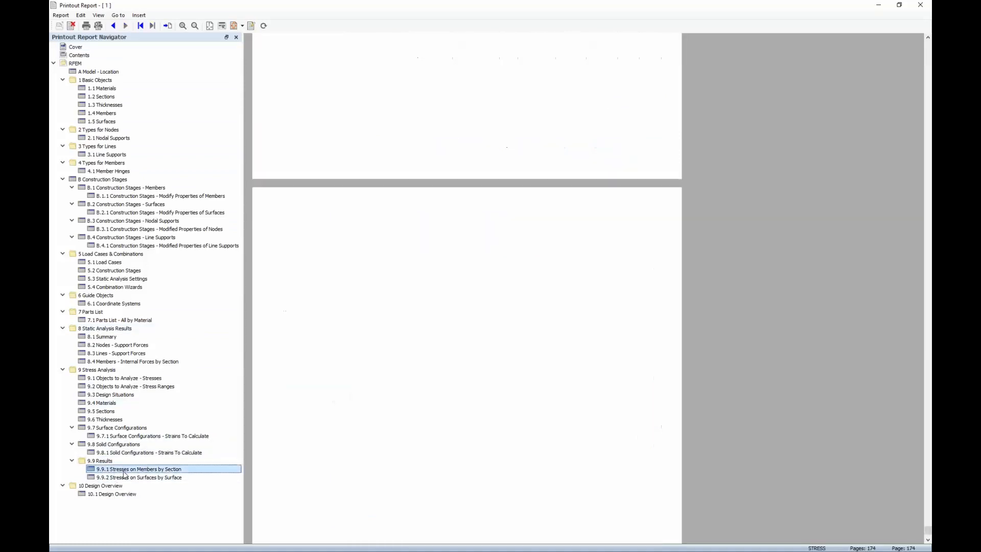
{"action": "scroll", "coordinate": [618, 121], "scroll_direction": "up", "scroll_amount": 1}
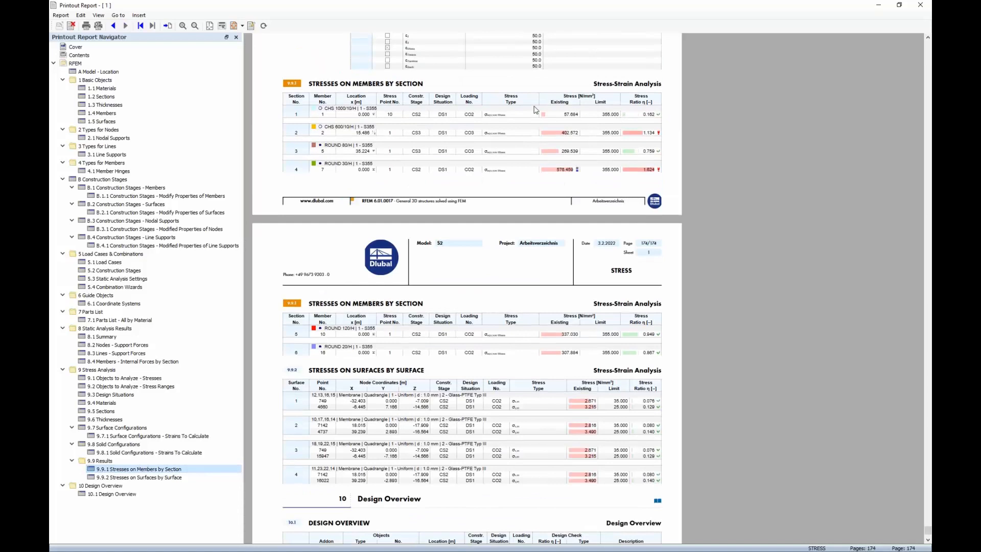
{"action": "scroll", "coordinate": [434, 339], "scroll_direction": "down", "scroll_amount": 3}
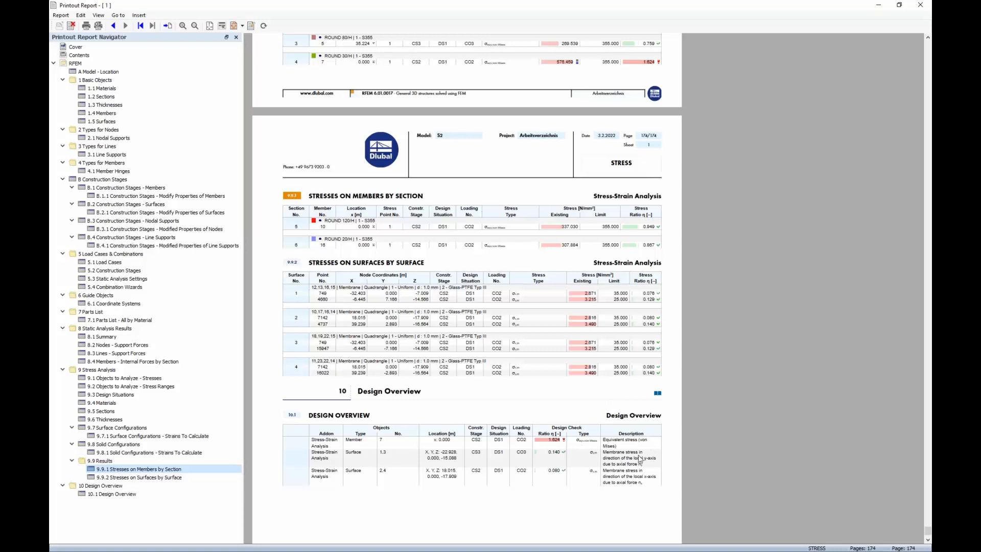
- Close the printout report, hide the surface results, and display the members' von Mises stress ratios on the model
{"action": "left_click", "coordinate": [71, 26]}
{"action": "middle_click_drag", "start_coordinate": [573, 249], "coordinate": [543, 249]}
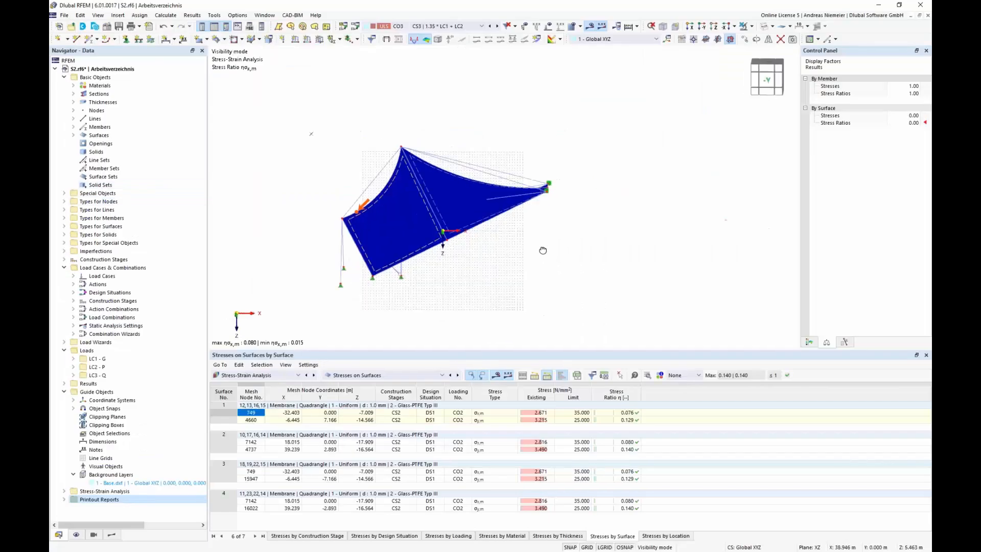
{"action": "scroll", "coordinate": [543, 248], "scroll_direction": "down", "scroll_amount": 1}
{"action": "middle_click_drag", "start_coordinate": [488, 273], "coordinate": [307, 409], "text": "ctrl"}
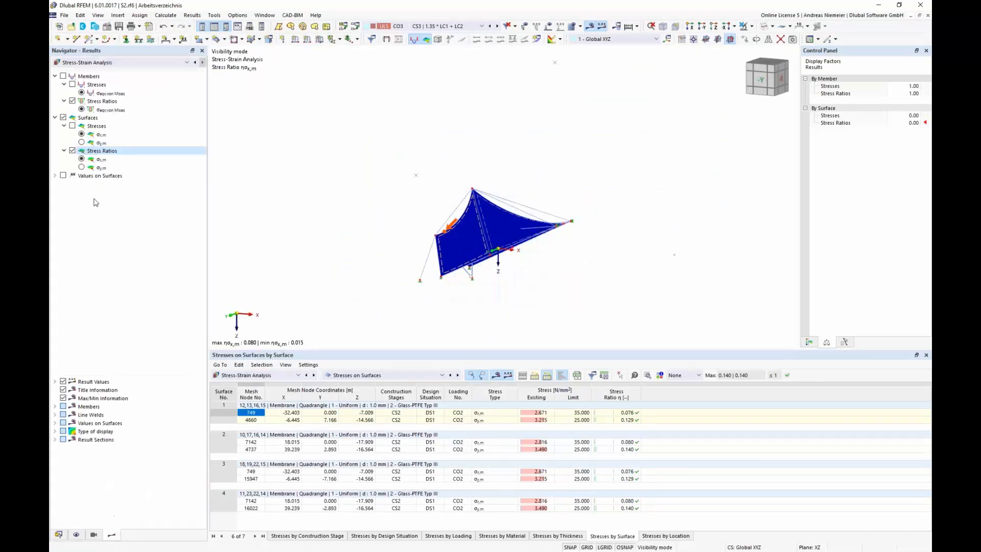
{"action": "left_click", "coordinate": [62, 118]}
{"action": "left_click", "coordinate": [63, 77]}
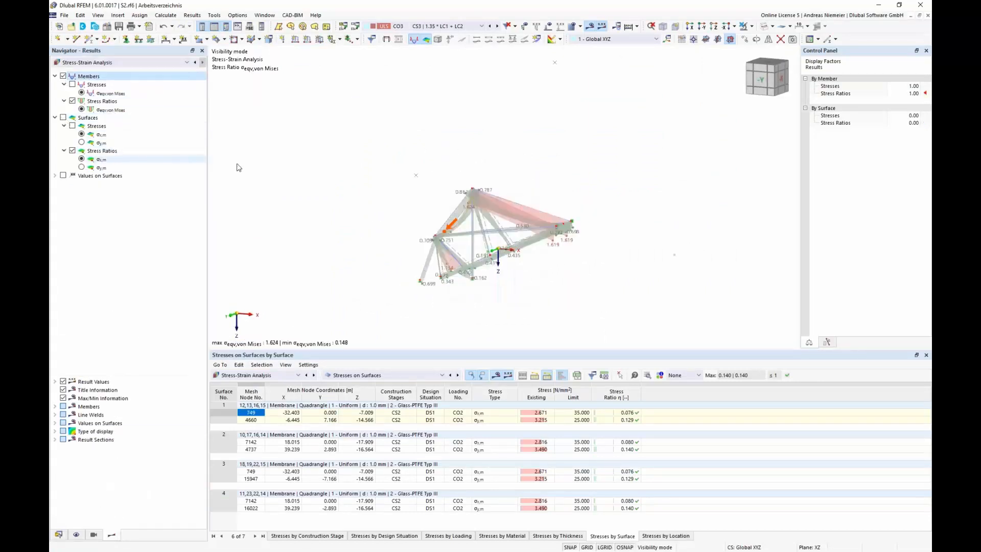
- Send the member stress ratio graphic in an axonometric view to the printout report, window filling, with a 50% height ratio
{"action": "middle_click_drag", "start_coordinate": [450, 131], "coordinate": [435, 254], "text": "ctrl"}
{"action": "scroll", "coordinate": [462, 233], "scroll_direction": "up", "scroll_amount": 3}
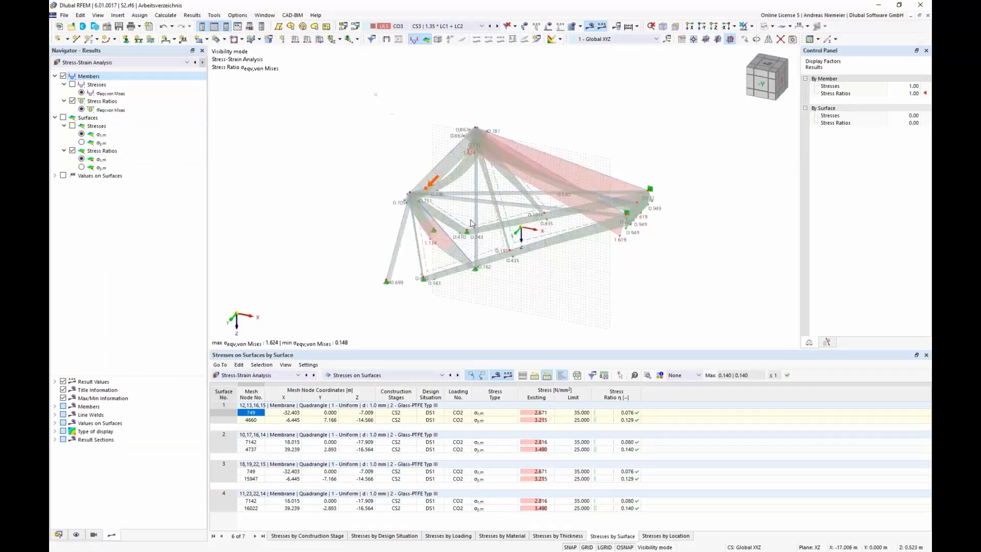
{"action": "left_click", "coordinate": [139, 26]}
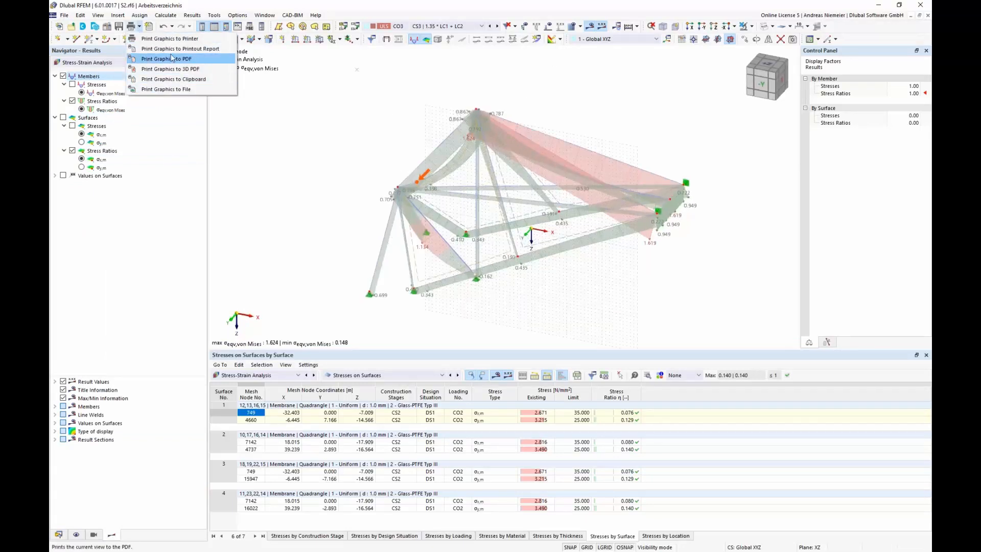
{"action": "left_click", "coordinate": [162, 50]}
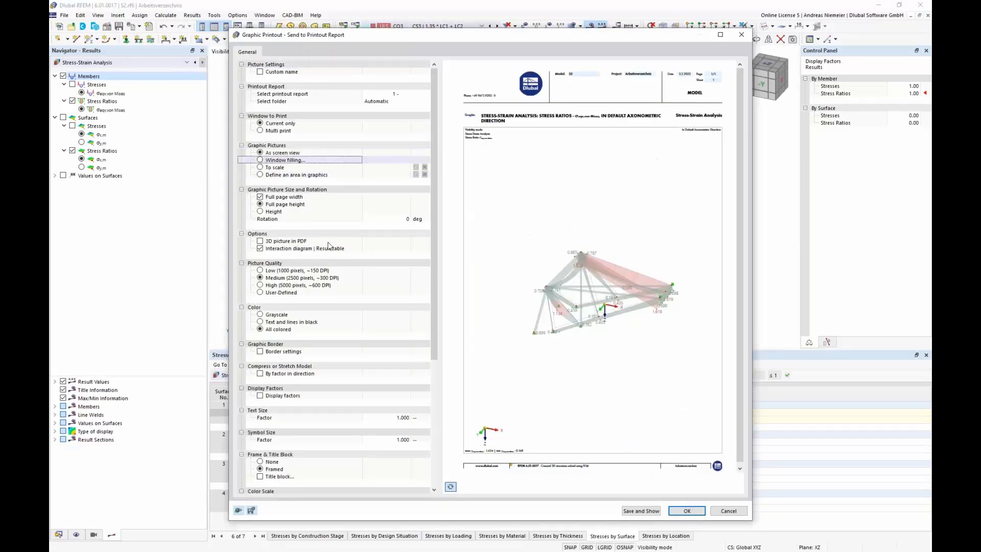
{"action": "left_click", "coordinate": [272, 212]}
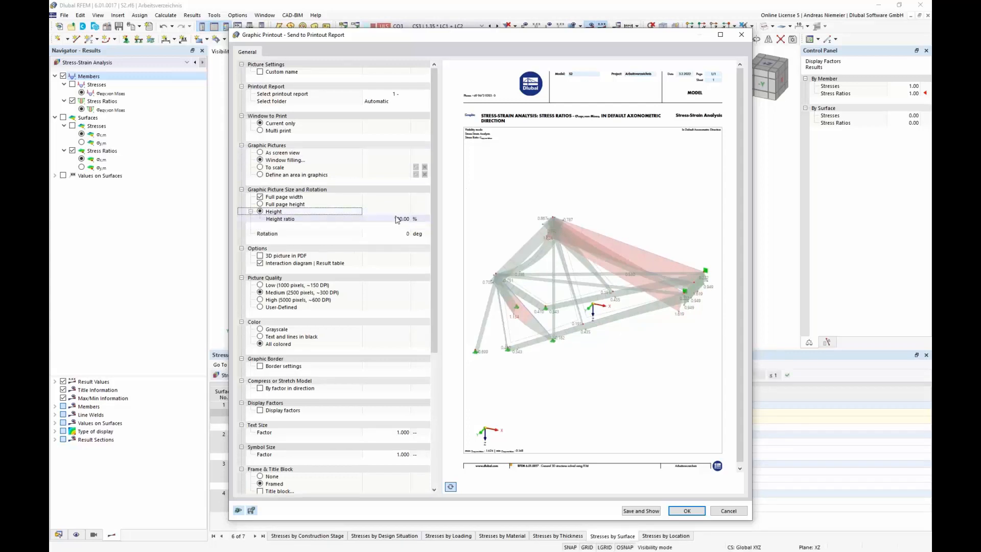
{"action": "left_click", "coordinate": [400, 221]}
{"action": "type", "text": "50"}
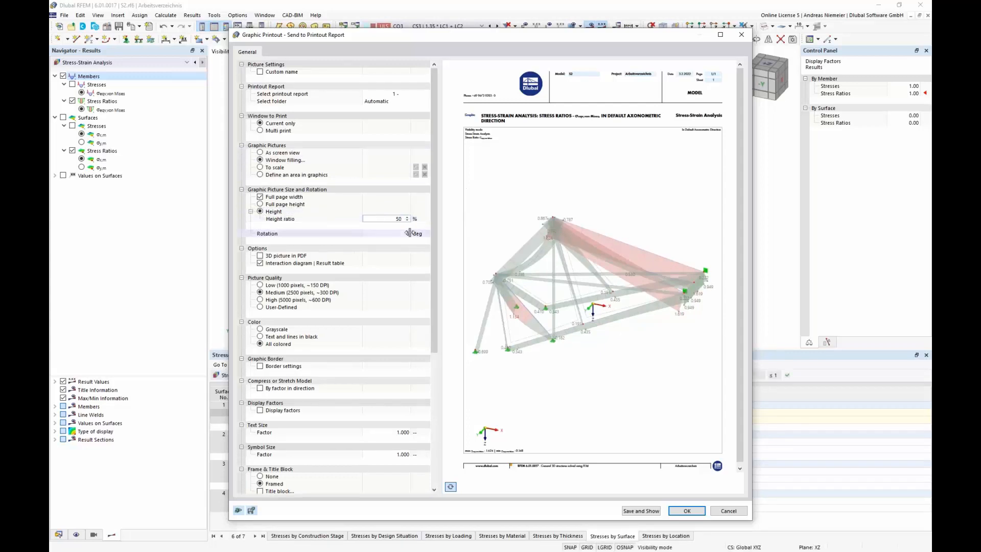
{"action": "key", "text": "Tab"}
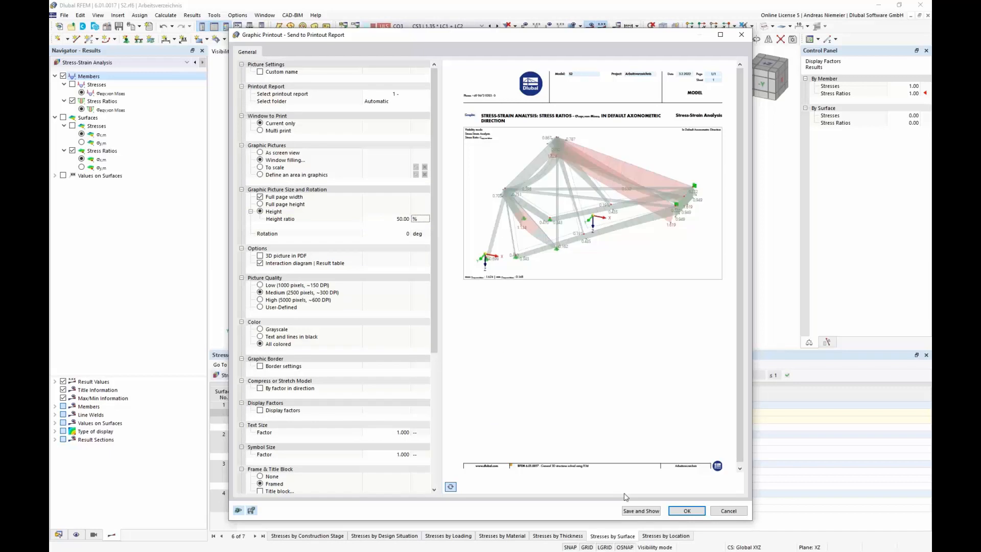
{"action": "left_click", "coordinate": [685, 511]}
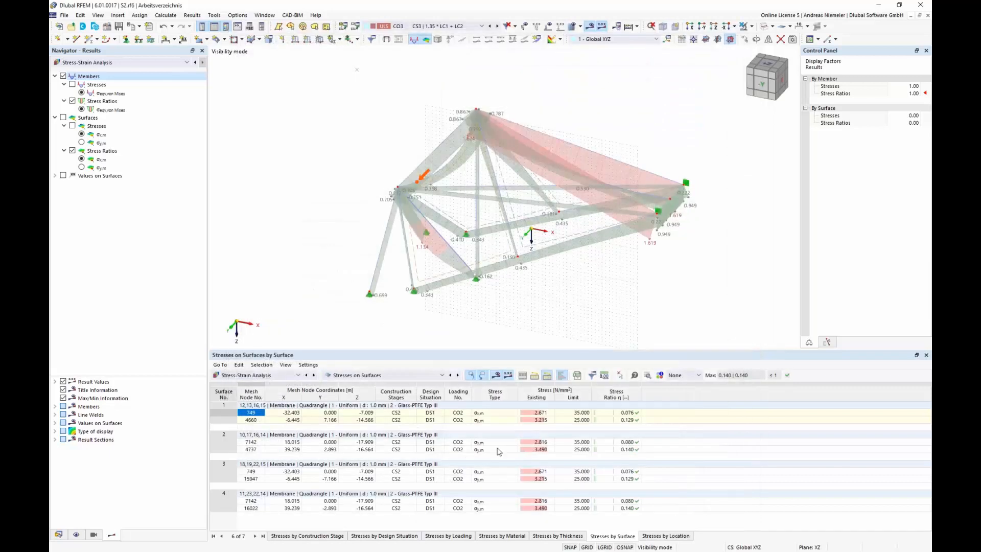
- Replace the member results with the surface stress ratios σx,m in the +Z view, labelling only the extreme values on surfaces
{"action": "left_click", "coordinate": [63, 76]}
{"action": "left_click", "coordinate": [63, 118]}
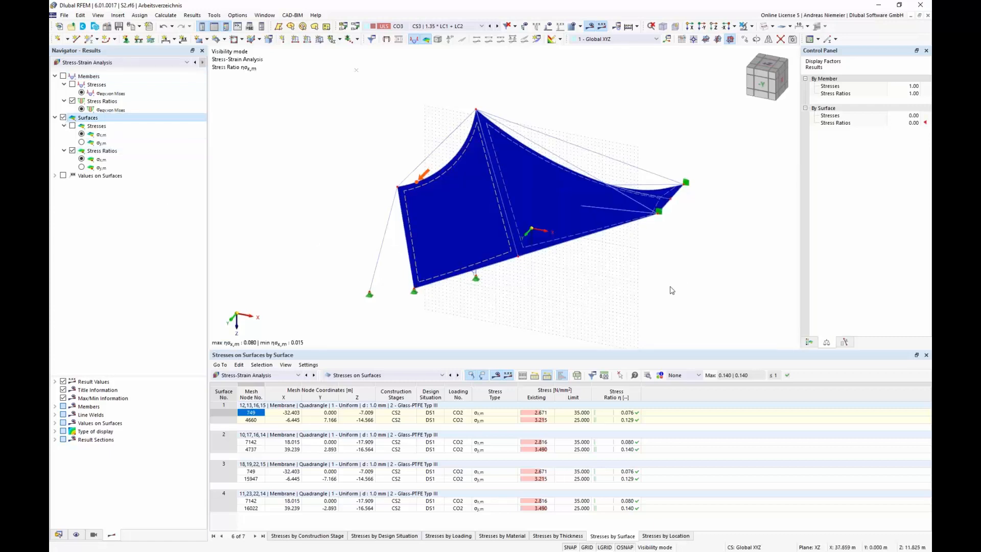
{"action": "left_click", "coordinate": [768, 68]}
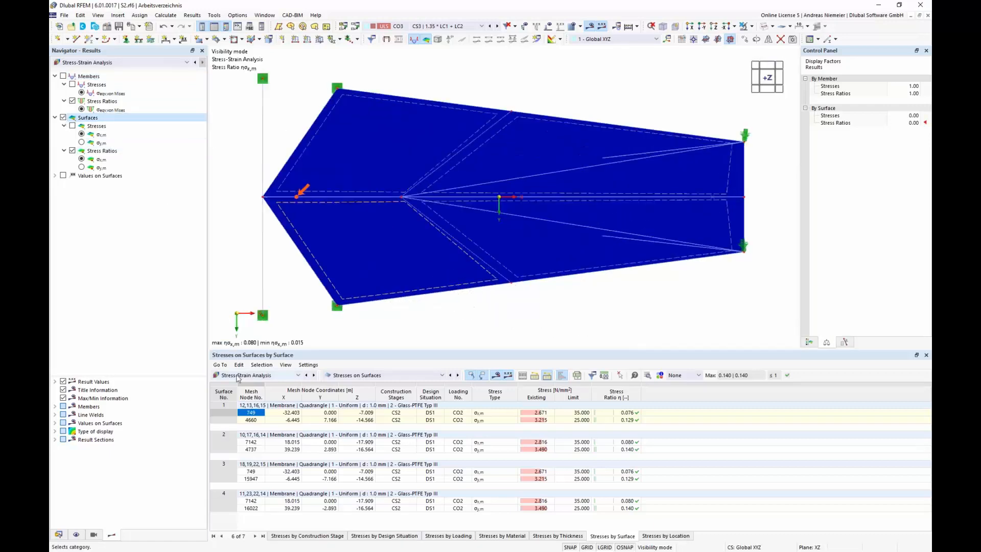
{"action": "left_click", "coordinate": [72, 176]}
{"action": "left_click", "coordinate": [62, 175]}
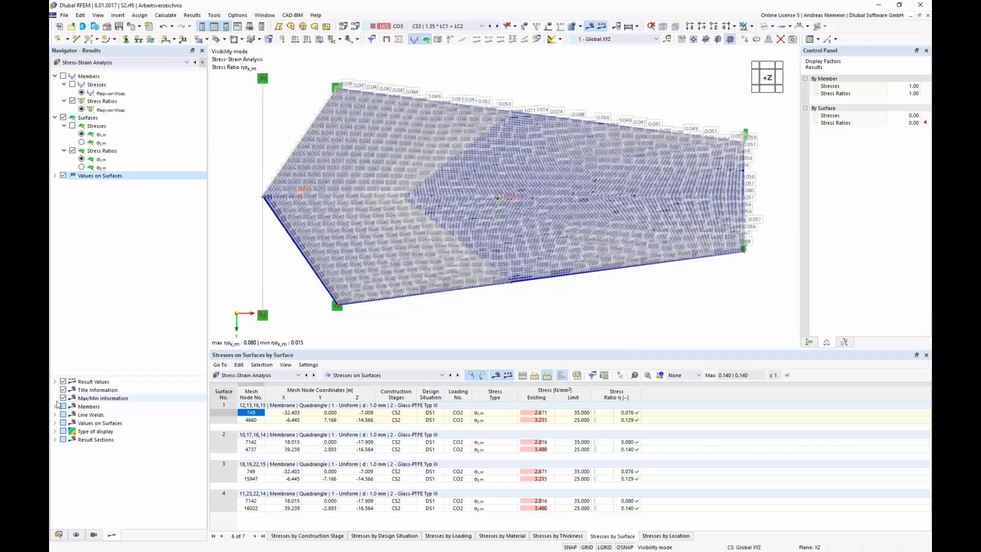
{"action": "left_click", "coordinate": [55, 423]}
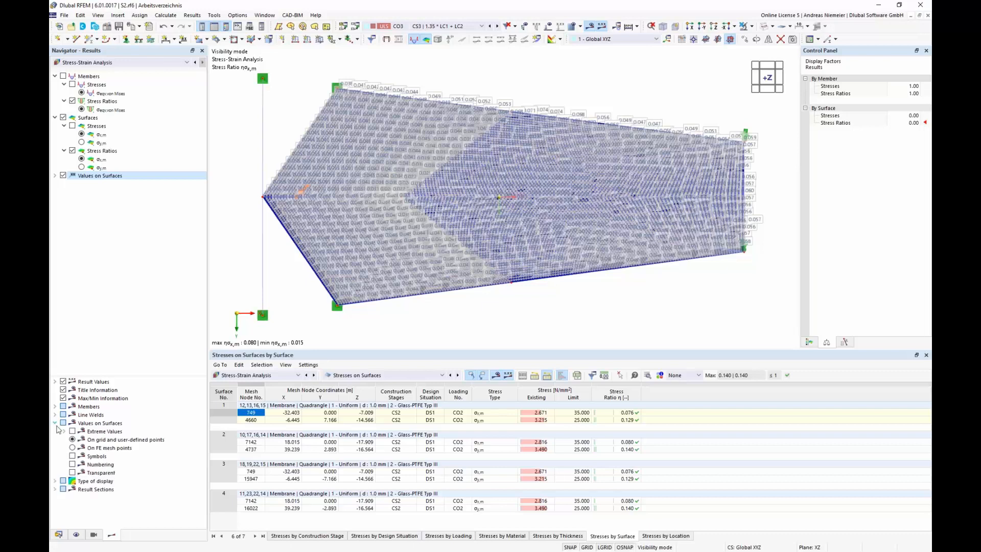
{"action": "left_click", "coordinate": [72, 439]}
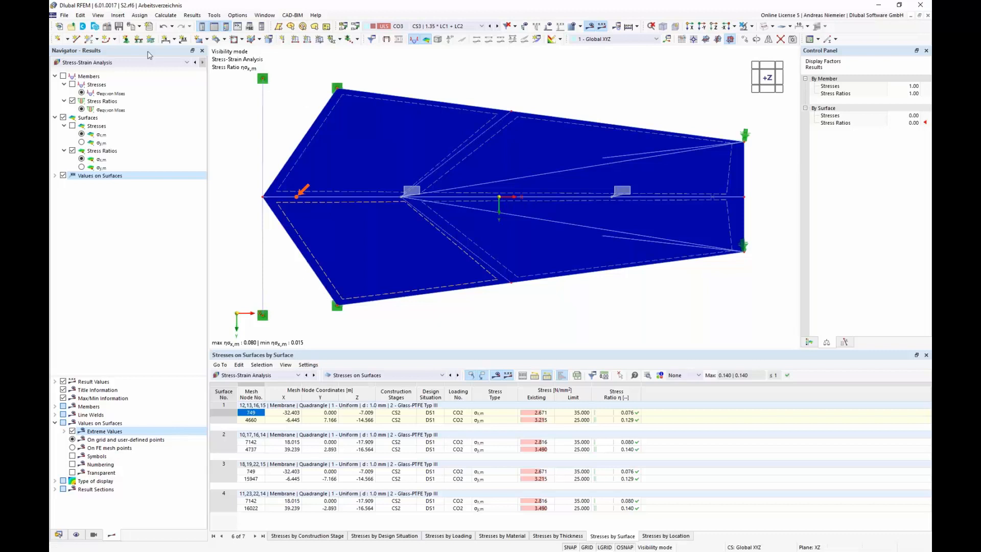
- Send the σx,m and σy,m surface stress ratio graphics to the printout report, and open the report after the second
{"action": "left_click", "coordinate": [131, 27]}
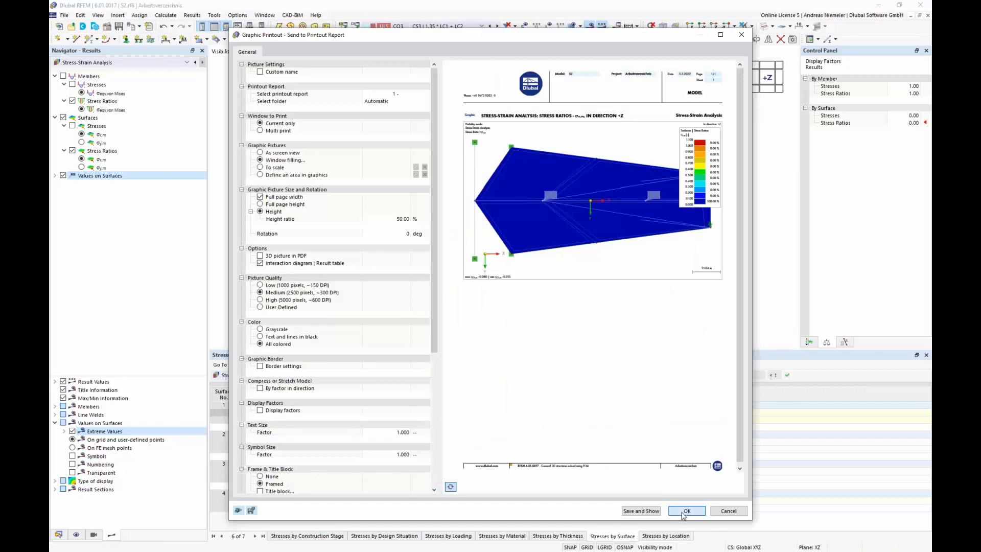
{"action": "left_click", "coordinate": [686, 511]}
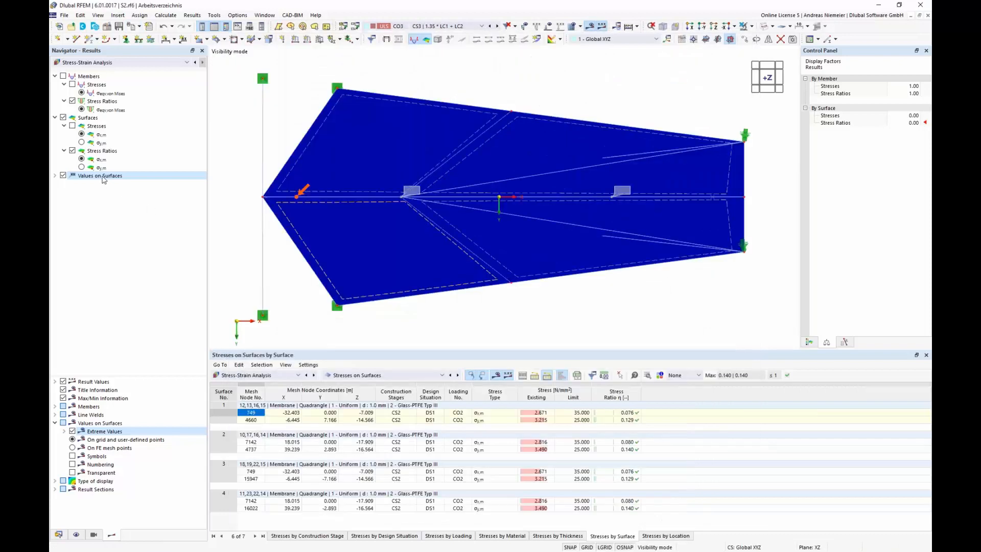
{"action": "left_click", "coordinate": [89, 168]}
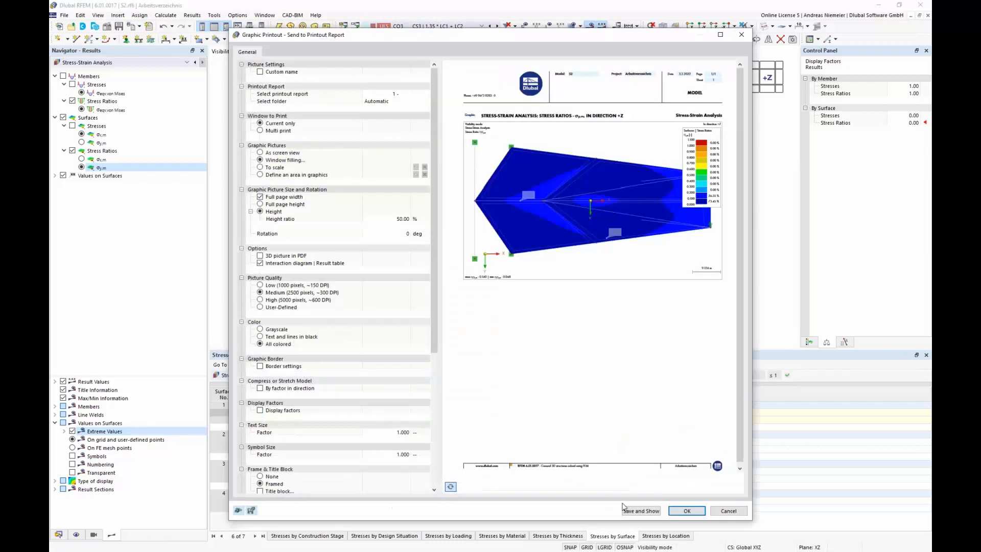
{"action": "left_click", "coordinate": [634, 513]}
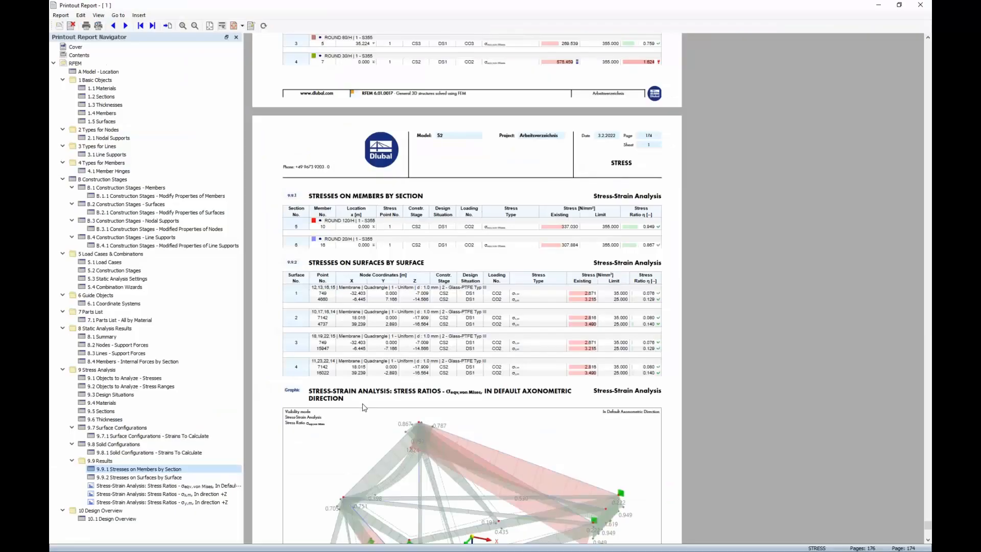
- Examine the stress tables and the member and surface stress ratio graphics in the report's stress analysis results
{"action": "scroll", "coordinate": [429, 302], "scroll_direction": "down", "scroll_amount": 5}
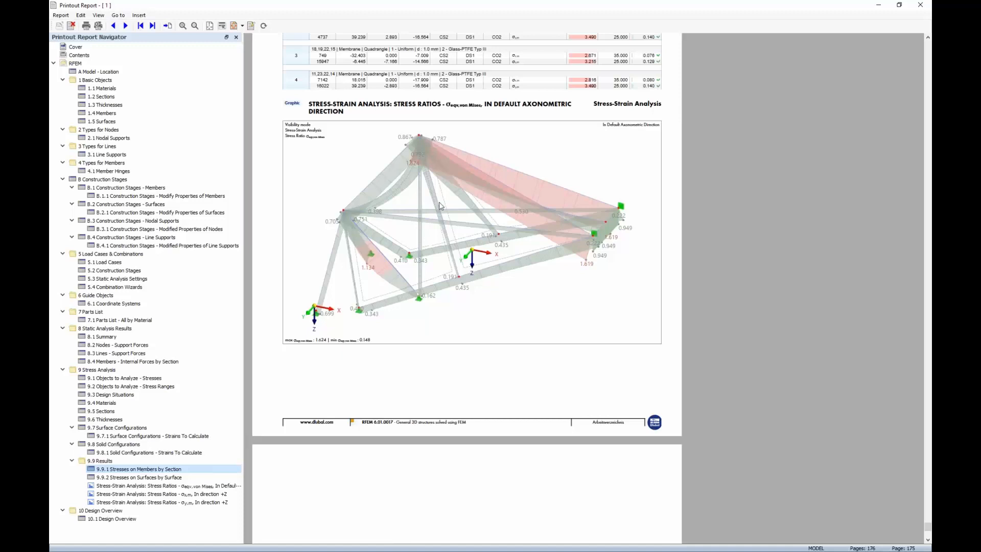
{"action": "scroll", "coordinate": [440, 205], "scroll_direction": "up", "scroll_amount": 12}
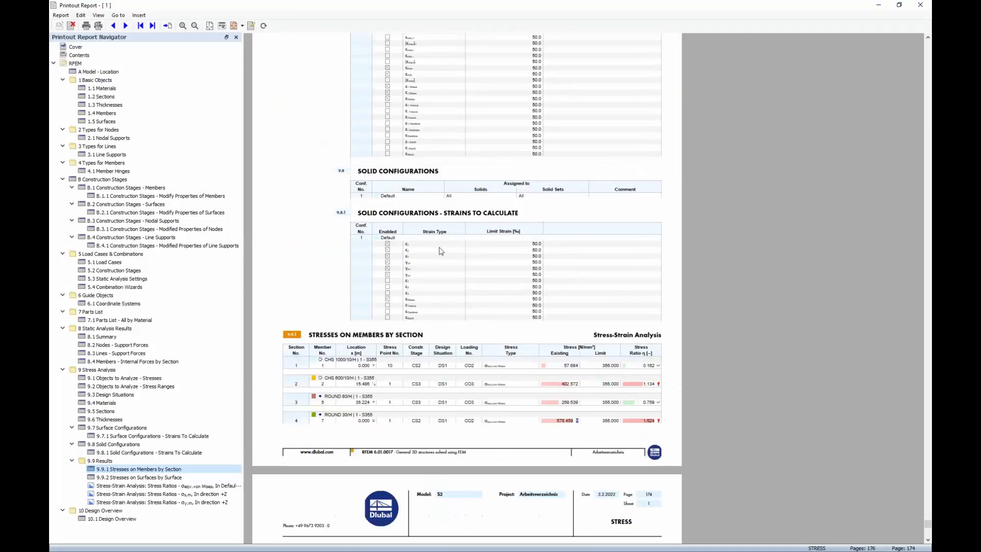
{"action": "scroll", "coordinate": [441, 251], "scroll_direction": "down", "scroll_amount": 10}
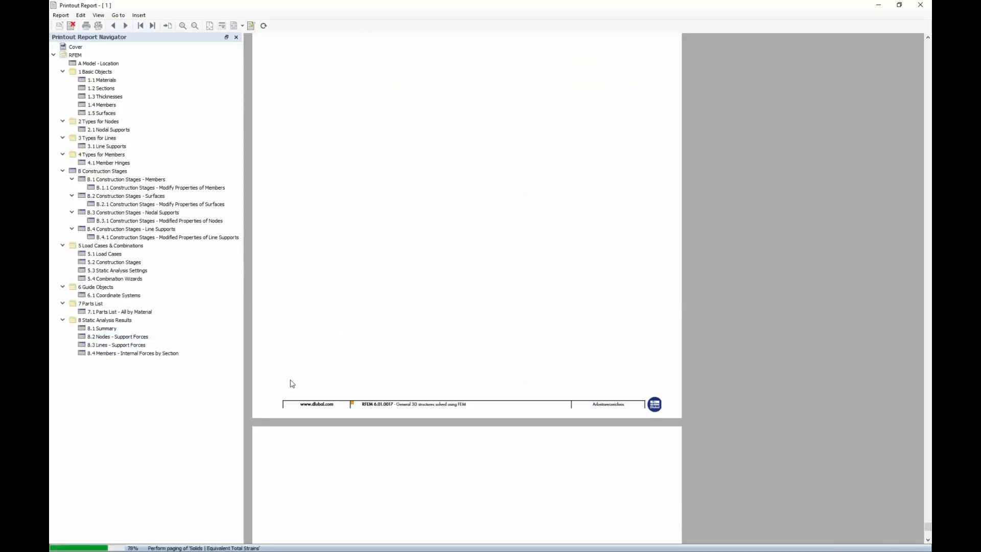
{"action": "left_click", "coordinate": [179, 495]}
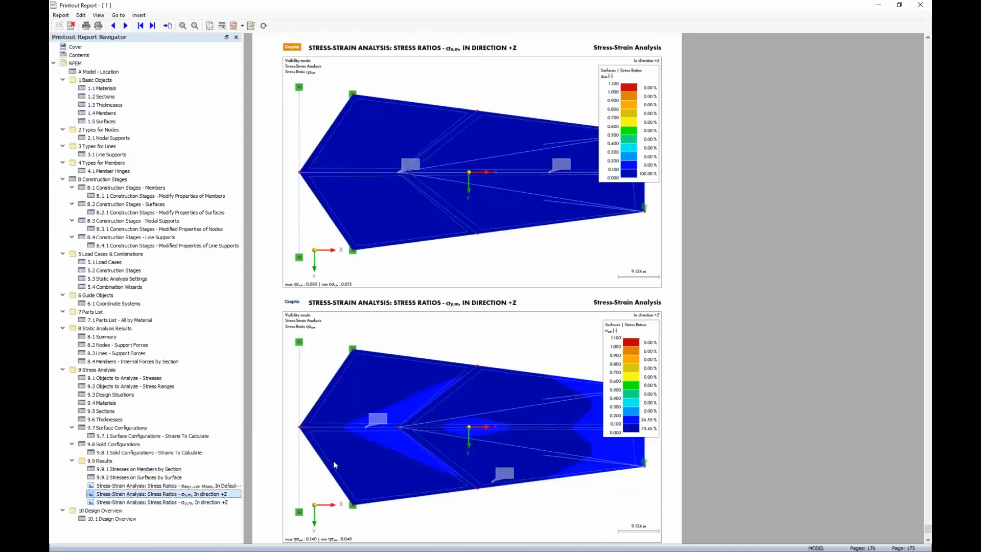
{"action": "scroll", "coordinate": [398, 343], "scroll_direction": "down", "scroll_amount": 5}
{"action": "scroll", "coordinate": [397, 345], "scroll_direction": "up", "scroll_amount": 4}
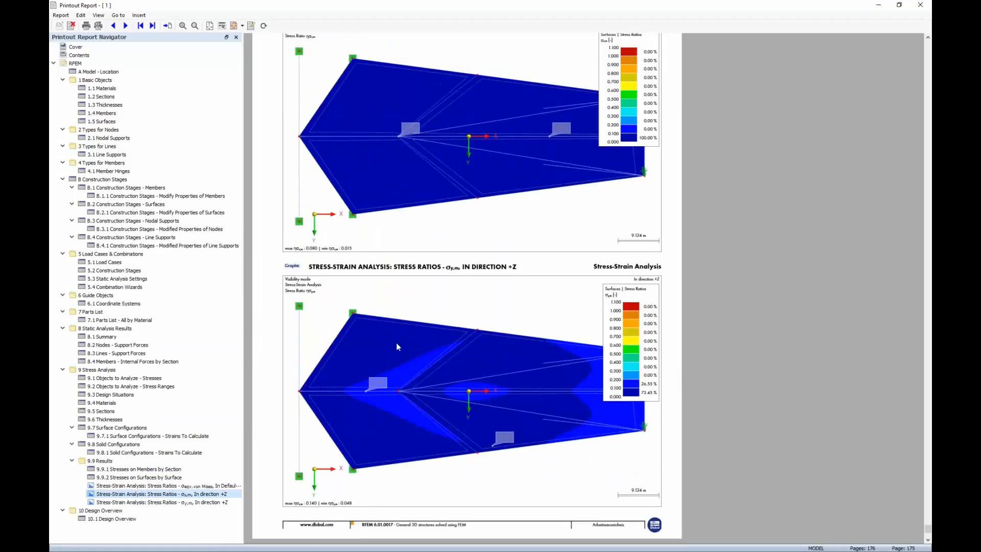
{"action": "left_click", "coordinate": [195, 26]}
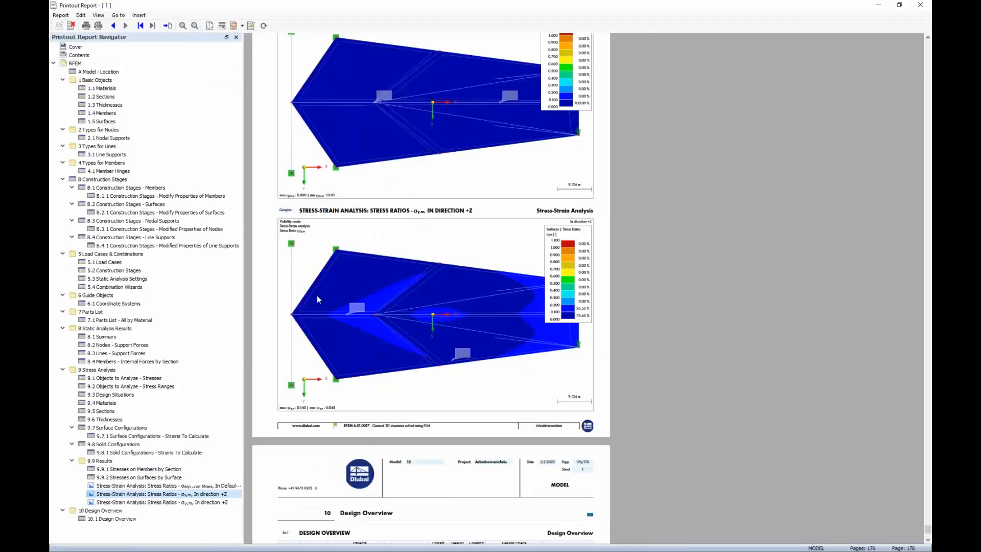
{"action": "scroll", "coordinate": [379, 309], "scroll_direction": "up", "scroll_amount": 2}
{"action": "scroll", "coordinate": [378, 308], "scroll_direction": "up", "scroll_amount": 2}
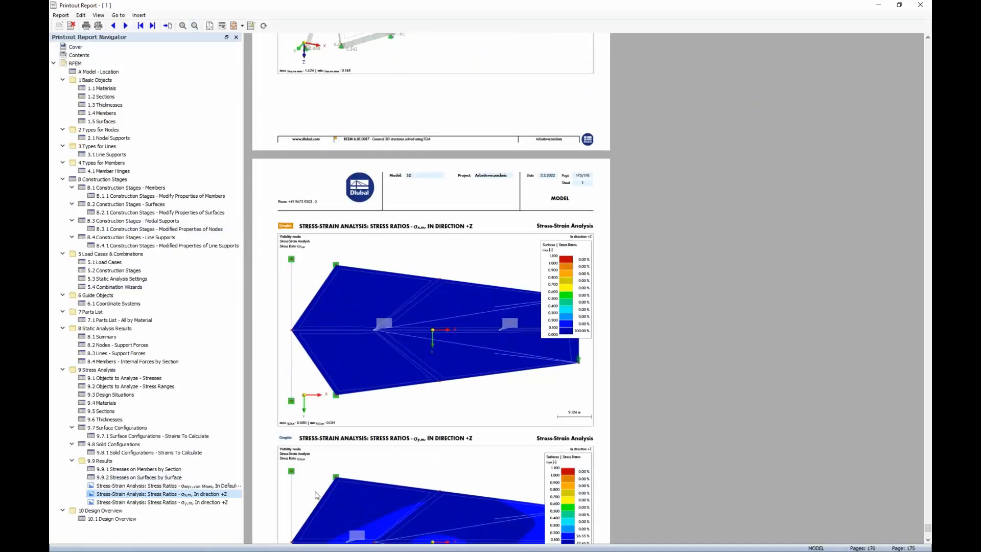
{"action": "scroll", "coordinate": [296, 360], "scroll_direction": "down", "scroll_amount": 2}
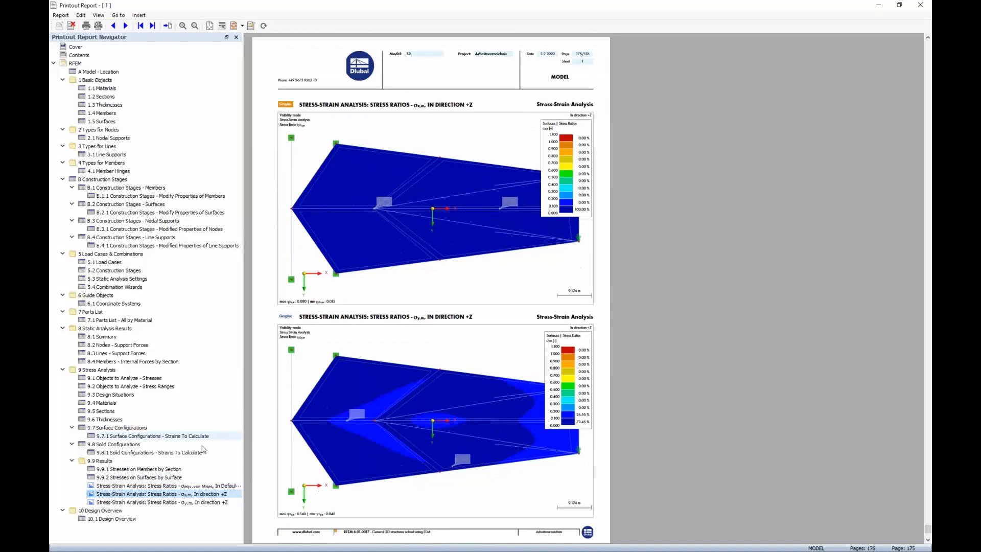
- Place the color scale outside the graphic picture for both the σx,m and σy,m stress ratio graphics in the report
{"action": "left_click", "coordinate": [199, 502]}
{"action": "scroll", "coordinate": [587, 289], "scroll_direction": "up", "scroll_amount": 3}
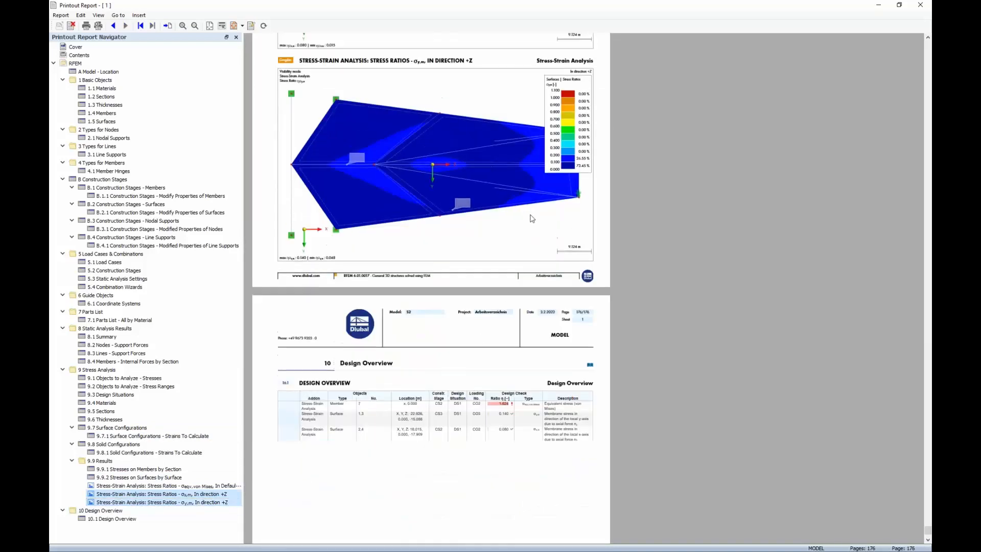
{"action": "scroll", "coordinate": [587, 290], "scroll_direction": "up", "scroll_amount": 1}
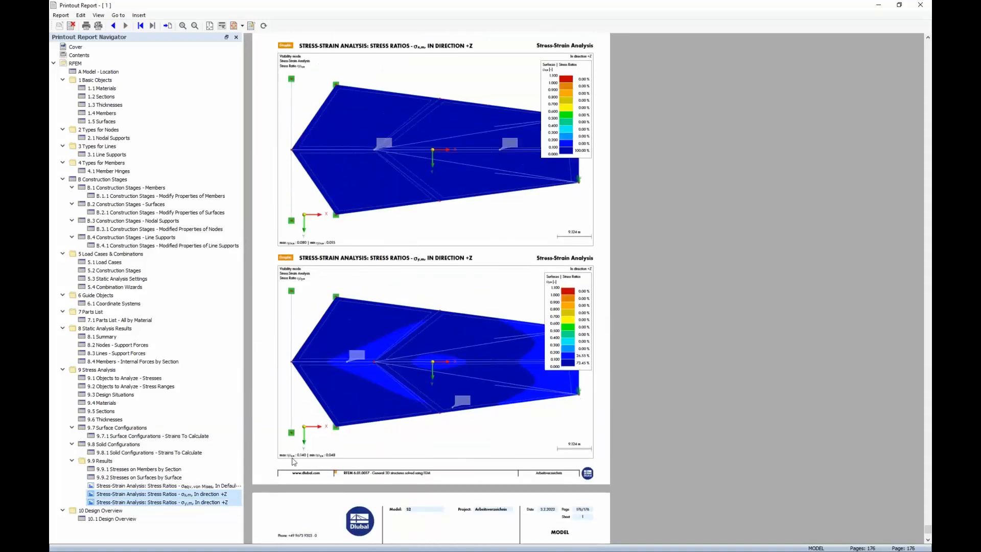
{"action": "right_click", "coordinate": [194, 495]}
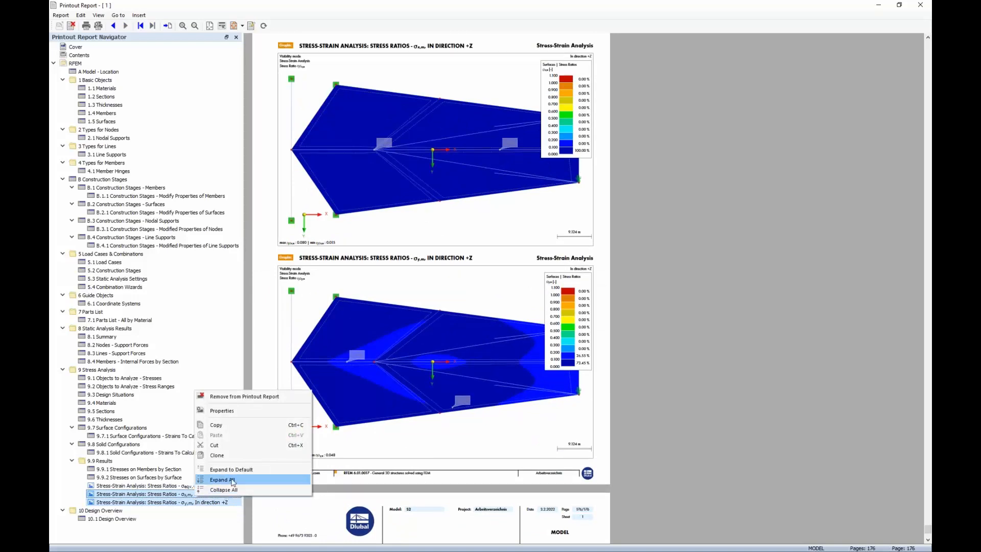
{"action": "left_click", "coordinate": [251, 417]}
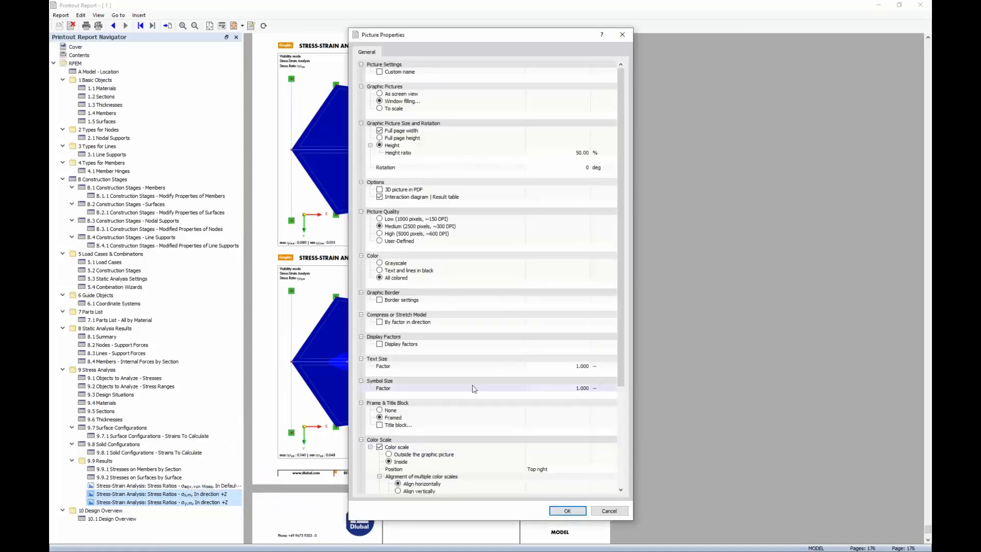
{"action": "scroll", "coordinate": [474, 389], "scroll_direction": "down", "scroll_amount": 6}
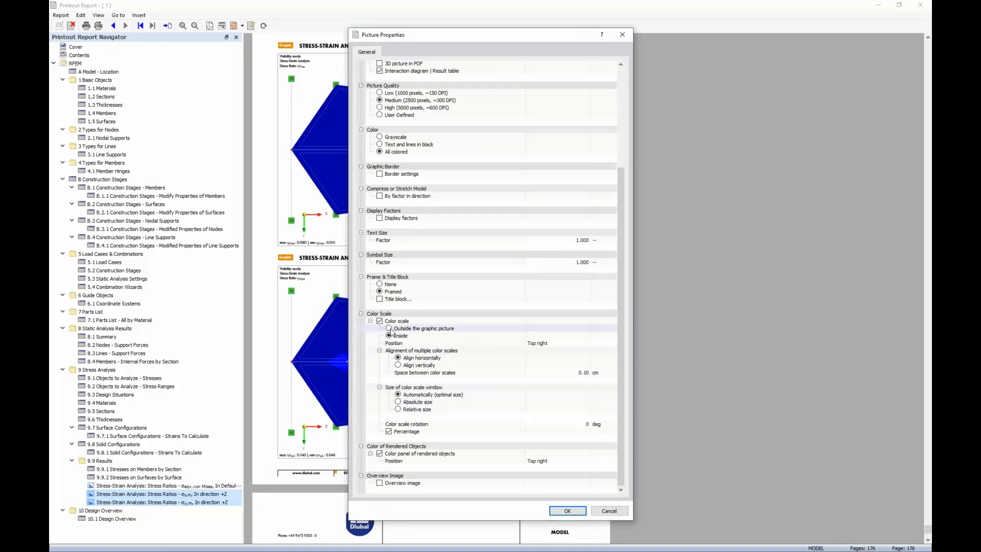
{"action": "left_click", "coordinate": [389, 329]}
{"action": "left_click", "coordinate": [567, 511]}
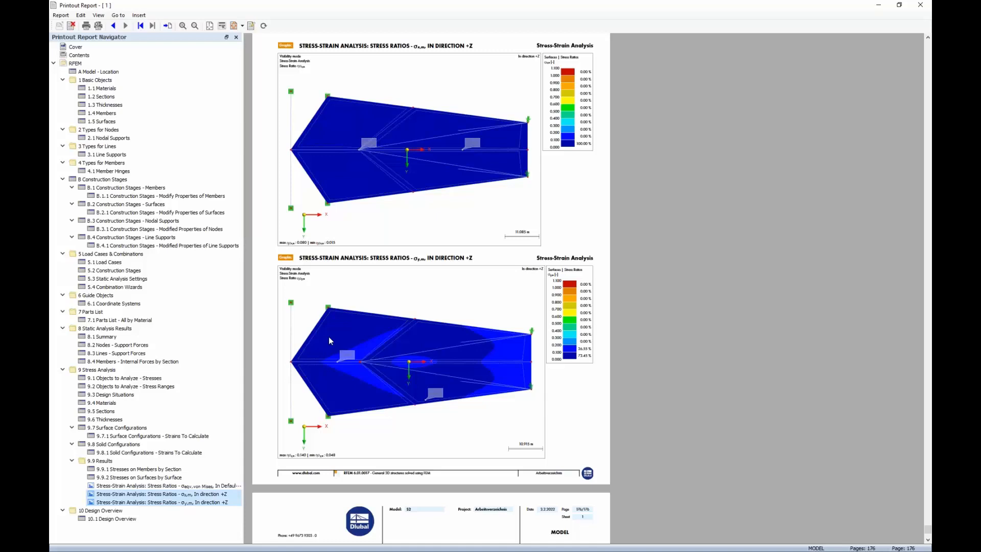
- Insert the PDF file "King Fahd Stadium on Behance" from the desktop folder RFEM6 FF RWIND Webinar into the printout report
{"action": "left_click", "coordinate": [138, 14]}
{"action": "left_click", "coordinate": [156, 80]}
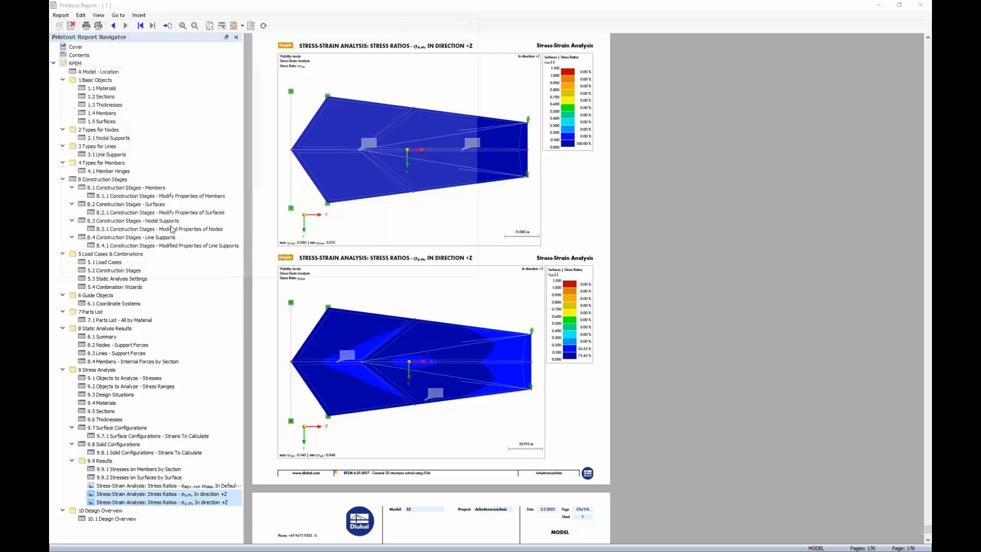
{"action": "scroll", "coordinate": [89, 128], "scroll_direction": "up", "scroll_amount": 5}
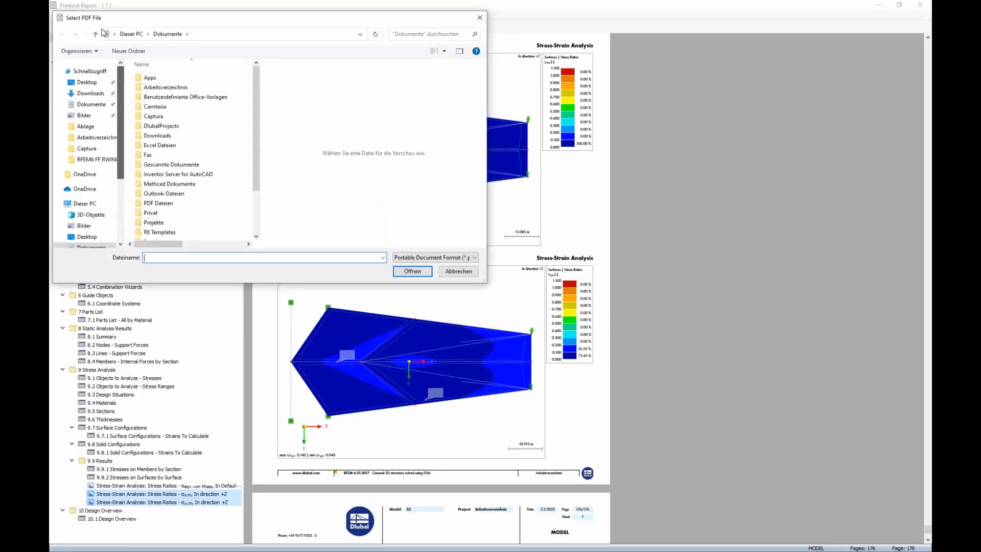
{"action": "left_click", "coordinate": [95, 83]}
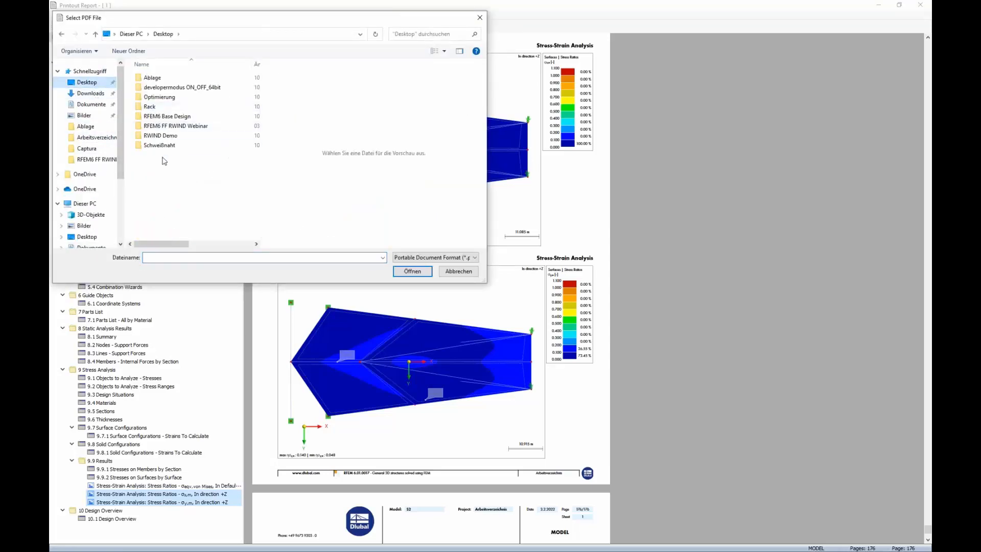
{"action": "double_click", "coordinate": [169, 126]}
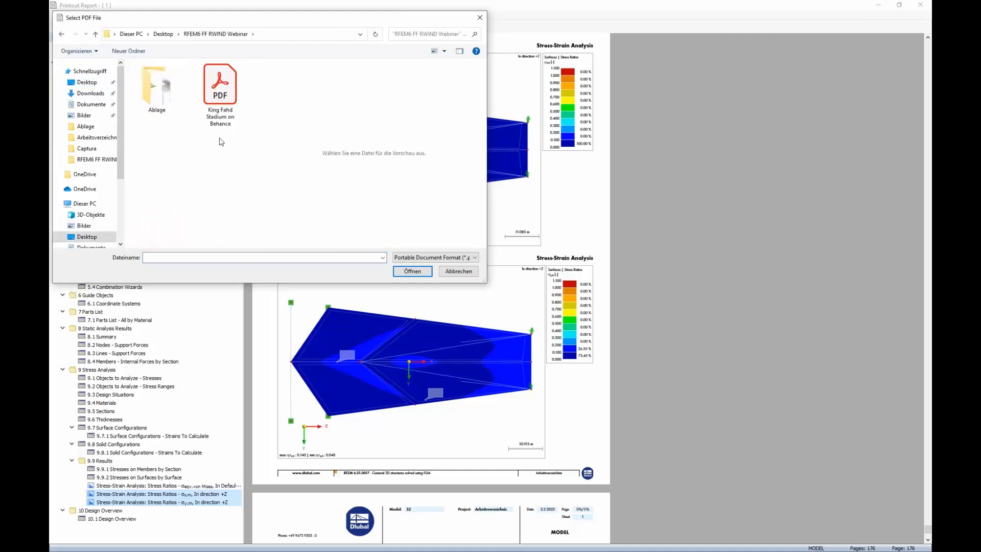
{"action": "left_click", "coordinate": [220, 124]}
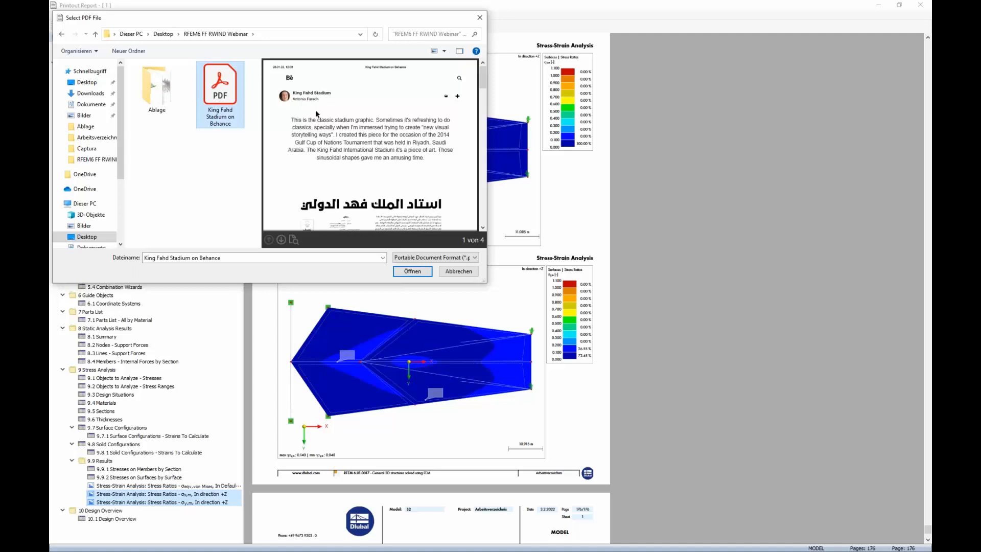
{"action": "scroll", "coordinate": [359, 141], "scroll_direction": "down", "scroll_amount": 10}
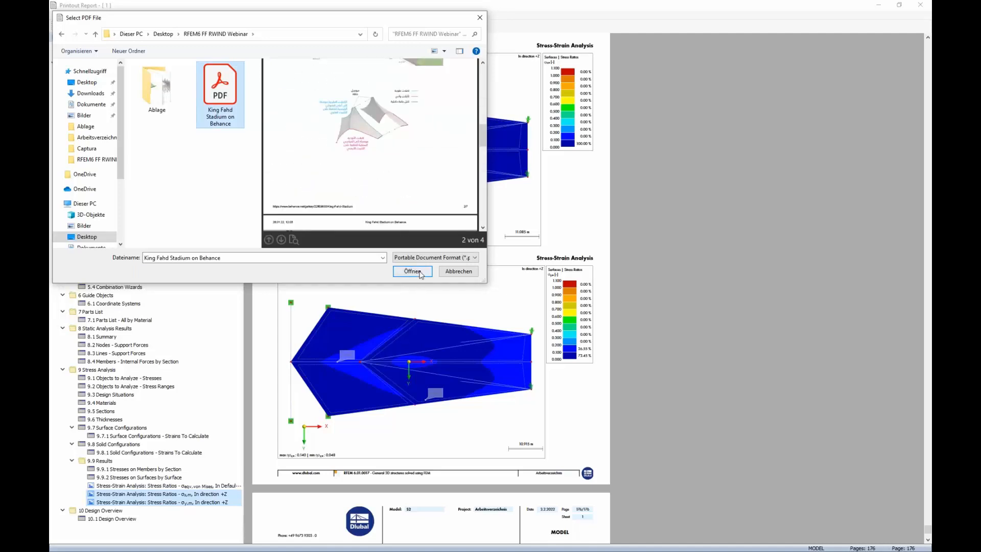
{"action": "left_click", "coordinate": [412, 271]}
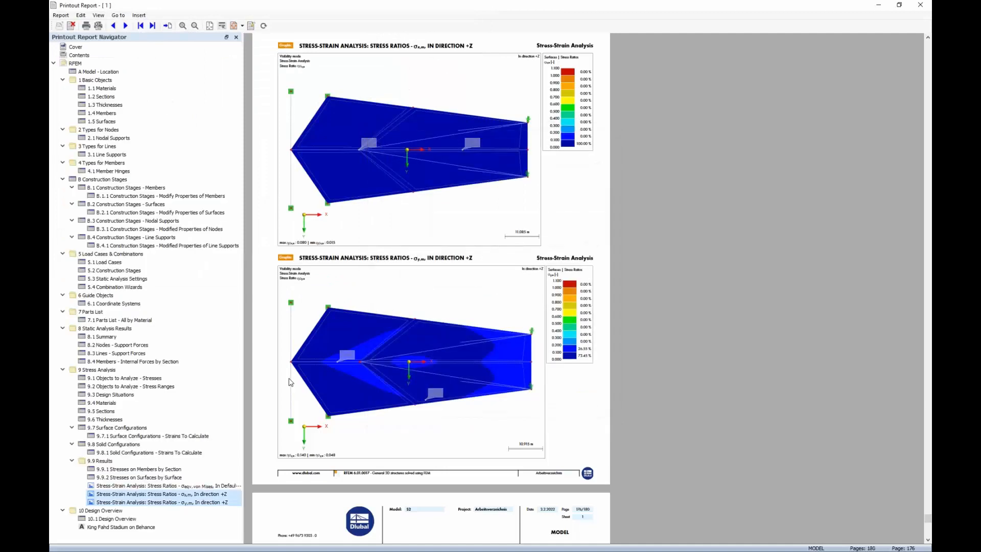
- Look through the pages of the inserted King Fahd Stadium PDF in the printout report
{"action": "left_click", "coordinate": [146, 528]}
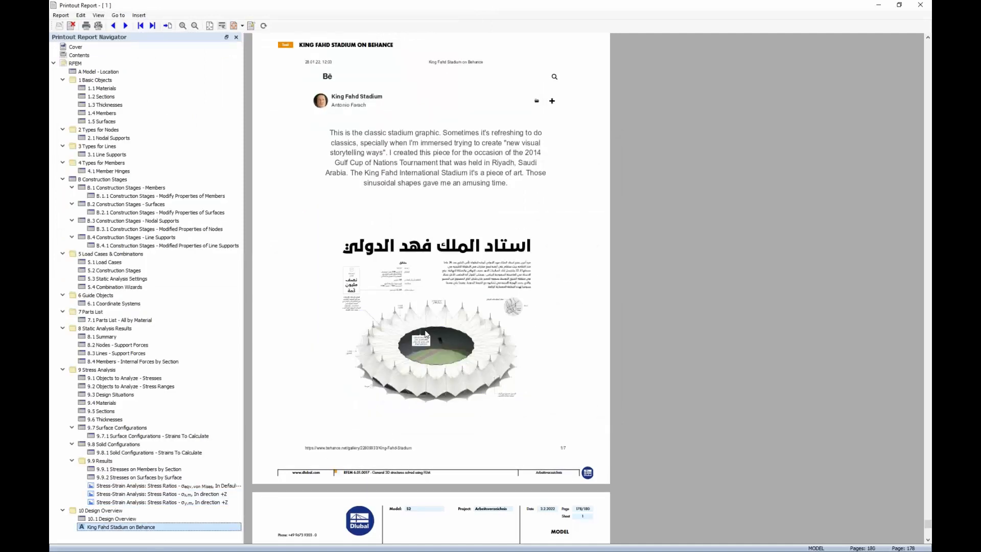
{"action": "scroll", "coordinate": [460, 302], "scroll_direction": "down", "scroll_amount": 10}
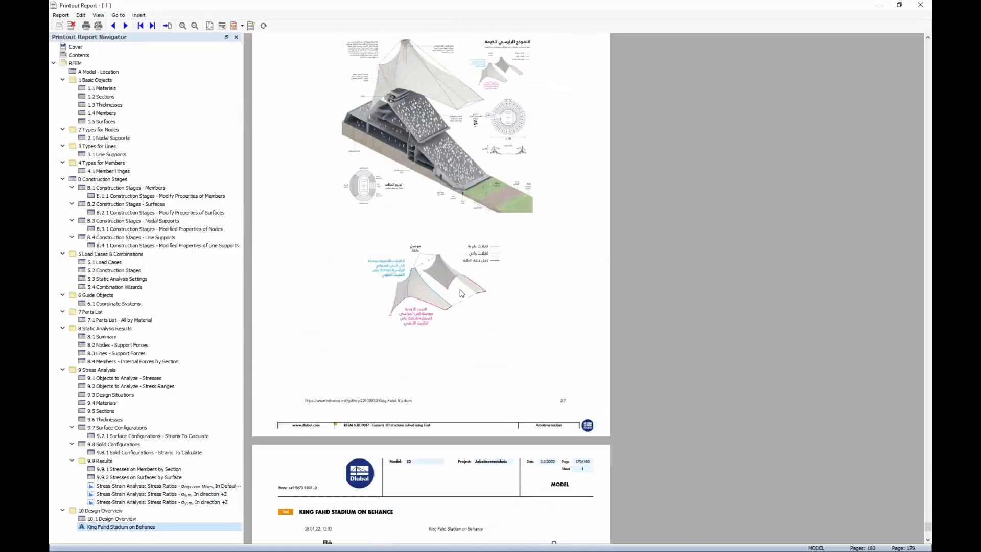
{"action": "scroll", "coordinate": [462, 295], "scroll_direction": "down", "scroll_amount": 10}
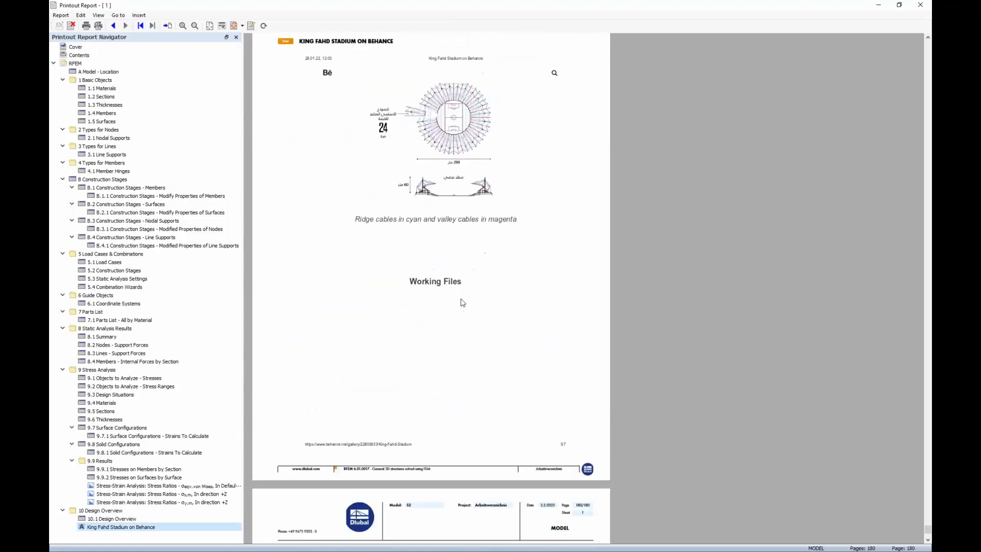
{"action": "scroll", "coordinate": [461, 306], "scroll_direction": "up", "scroll_amount": 10}
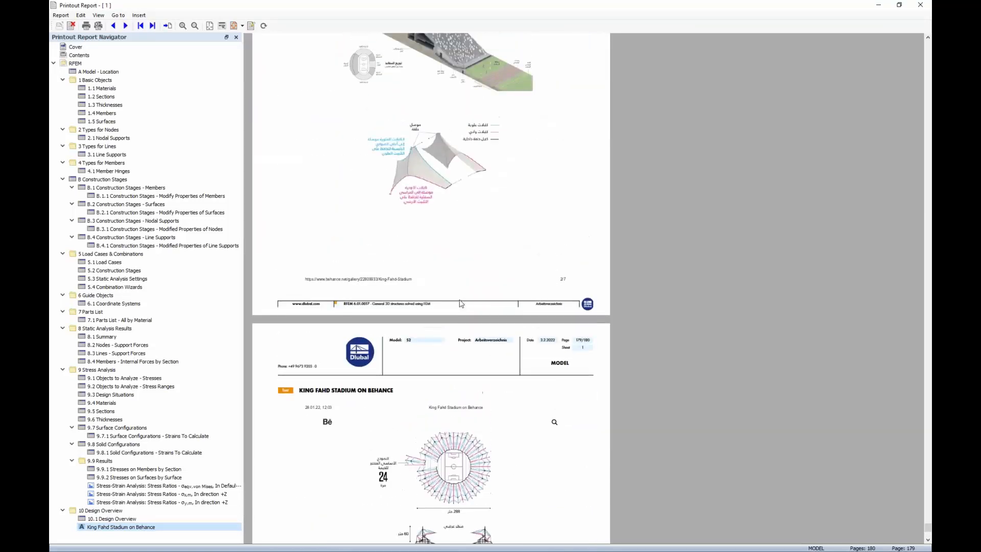
{"action": "scroll", "coordinate": [456, 297], "scroll_direction": "up", "scroll_amount": 10}
{"action": "left_click", "coordinate": [197, 238]}
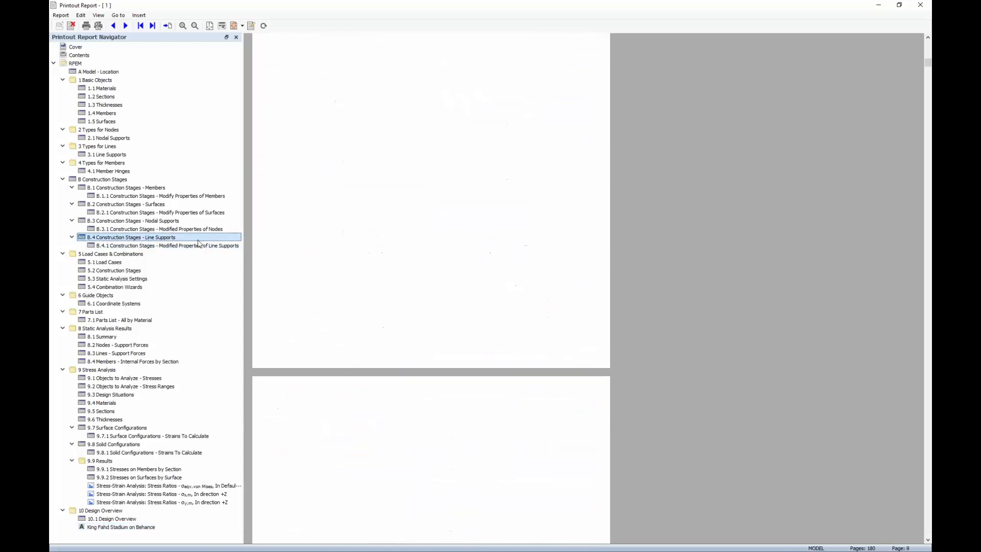
{"action": "left_click", "coordinate": [136, 527]}
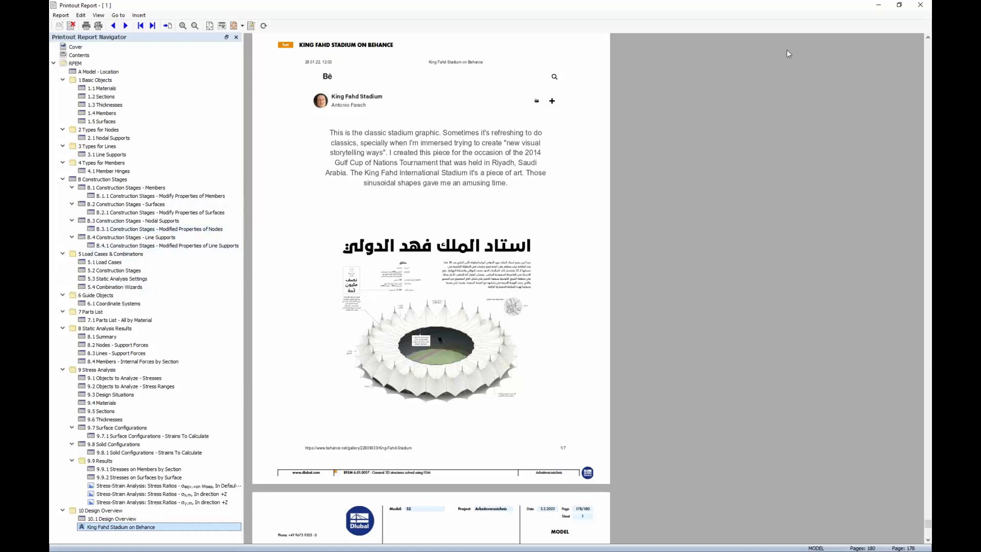
- Close the printout report and show the load cases table of the tent model
{"action": "left_click", "coordinate": [920, 6]}
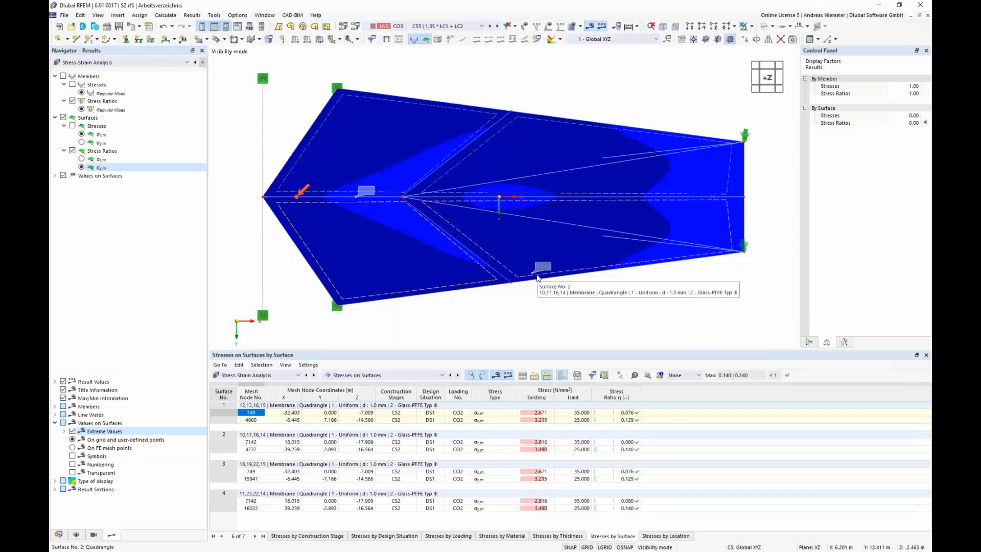
{"action": "left_click", "coordinate": [285, 381]}
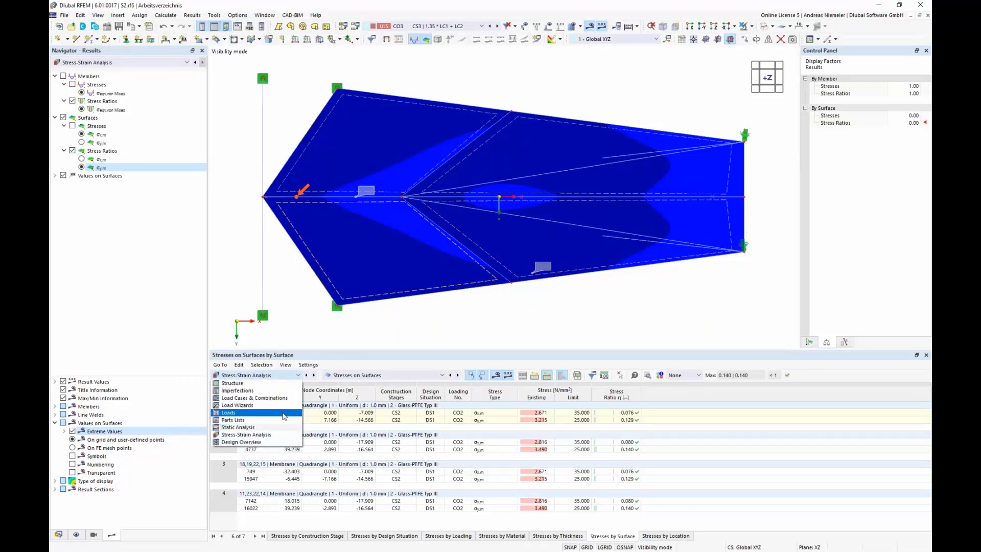
{"action": "left_click", "coordinate": [255, 397]}
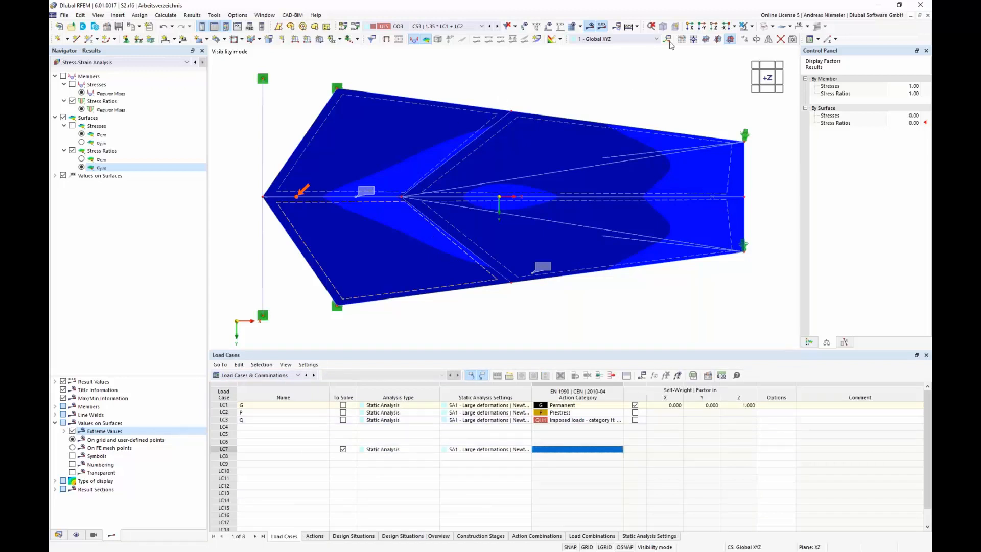
- Select the entire tent model, including its membrane surfaces, members and supports
{"action": "middle_click_drag", "start_coordinate": [608, 327], "coordinate": [494, 303], "text": "ctrl"}
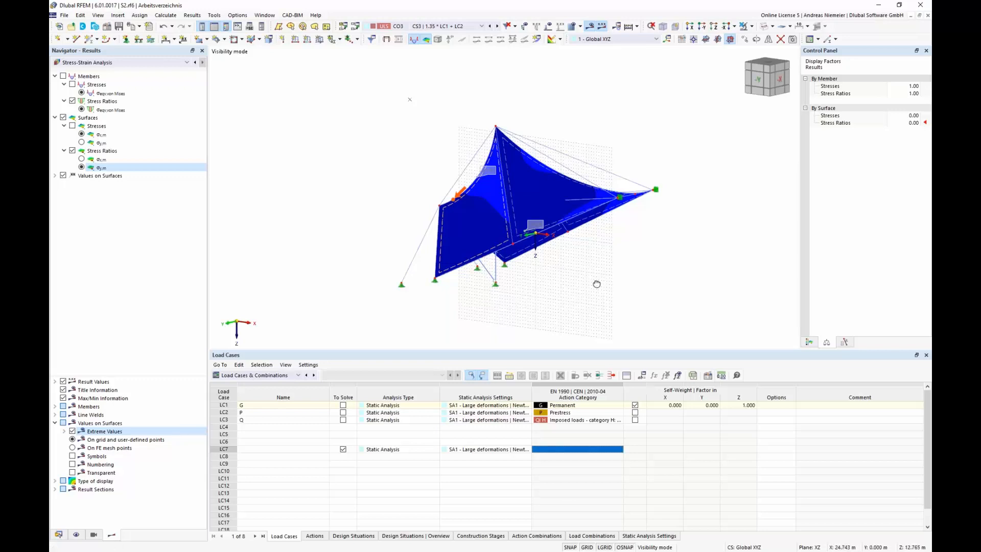
{"action": "middle_click_drag", "start_coordinate": [597, 285], "coordinate": [596, 294], "text": "ctrl"}
{"action": "scroll", "coordinate": [597, 287], "scroll_direction": "down", "scroll_amount": 2}
{"action": "scroll", "coordinate": [599, 288], "scroll_direction": "up", "scroll_amount": 1}
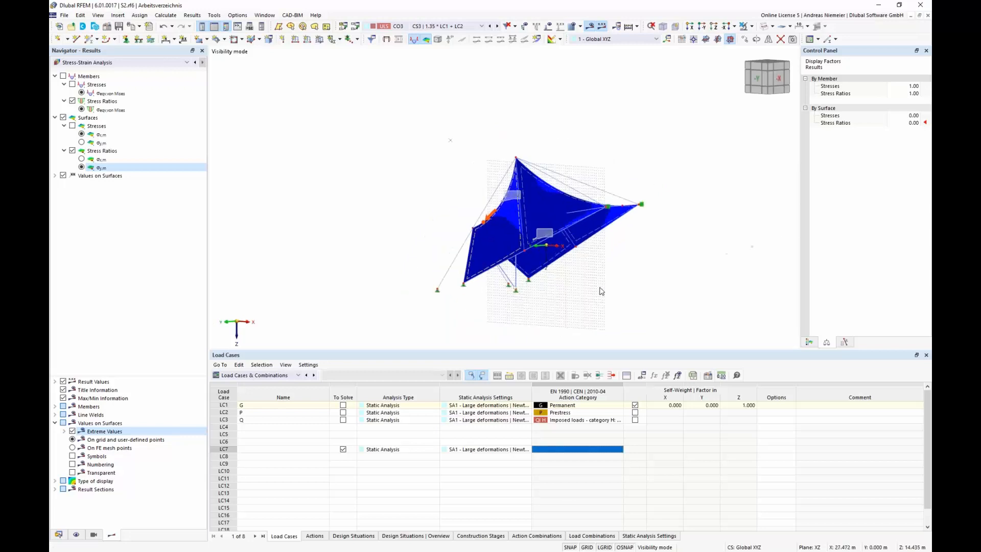
{"action": "scroll", "coordinate": [601, 290], "scroll_direction": "up", "scroll_amount": 1}
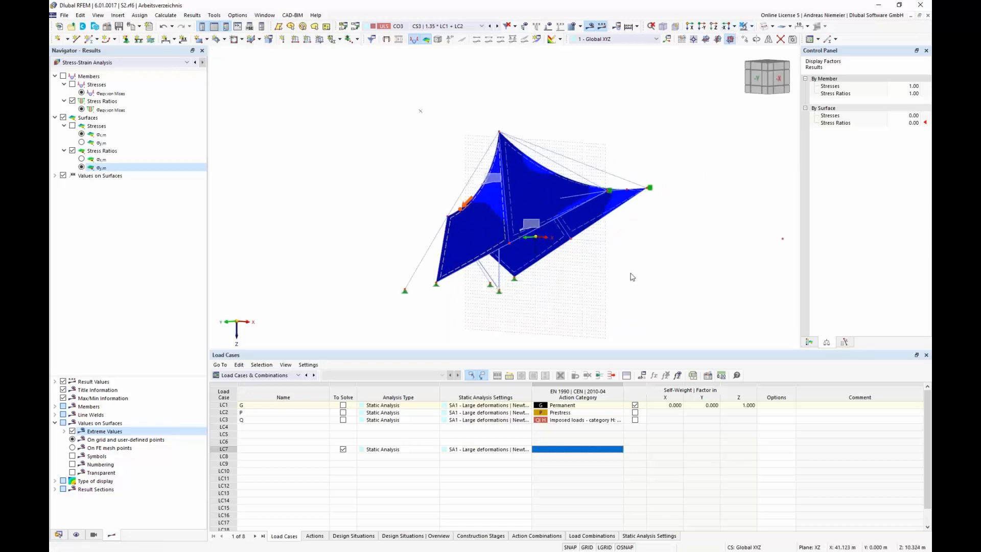
{"action": "left_click_drag", "start_coordinate": [342, 85], "coordinate": [667, 290]}
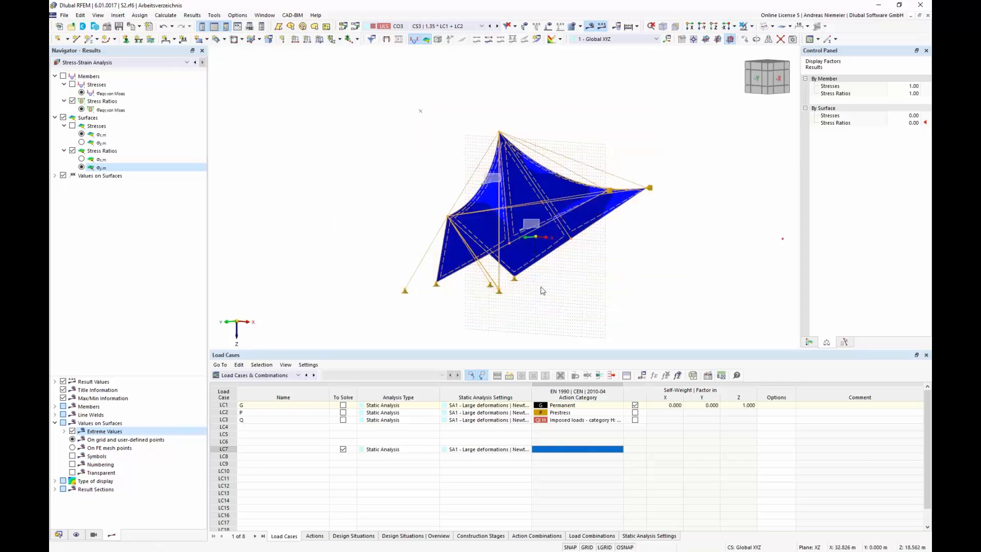
{"action": "middle_click_drag", "start_coordinate": [361, 186], "coordinate": [455, 215], "text": "ctrl"}
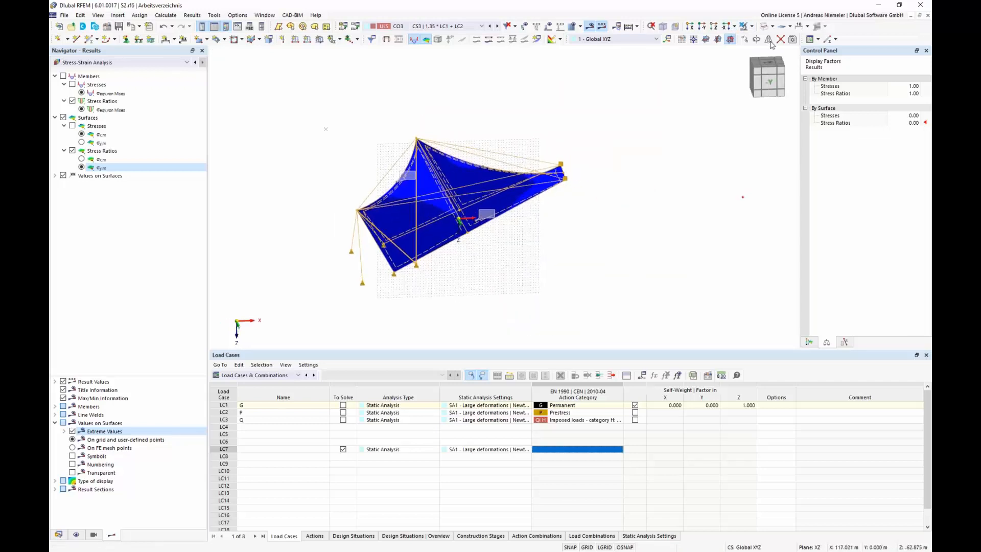
- Rotate the selected tent with copies about the Z-parallel axis, using a 15° rotation angle and 23 steps
{"action": "left_click", "coordinate": [757, 39]}
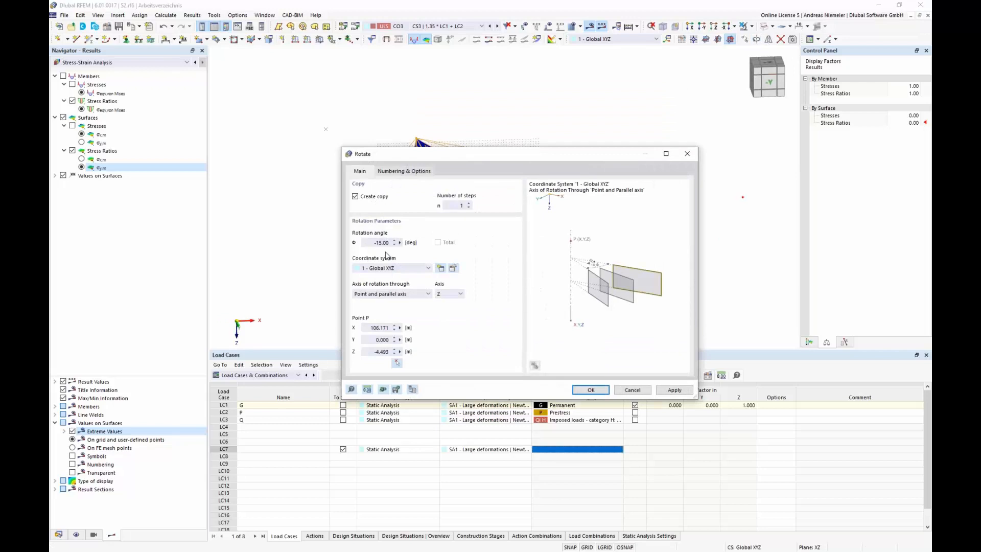
{"action": "double_click", "coordinate": [368, 243]}
{"action": "type", "text": "15"}
{"action": "left_click", "coordinate": [459, 205]}
{"action": "type", "text": "23"}
{"action": "left_click", "coordinate": [598, 390]}
{"action": "left_click", "coordinate": [597, 389]}
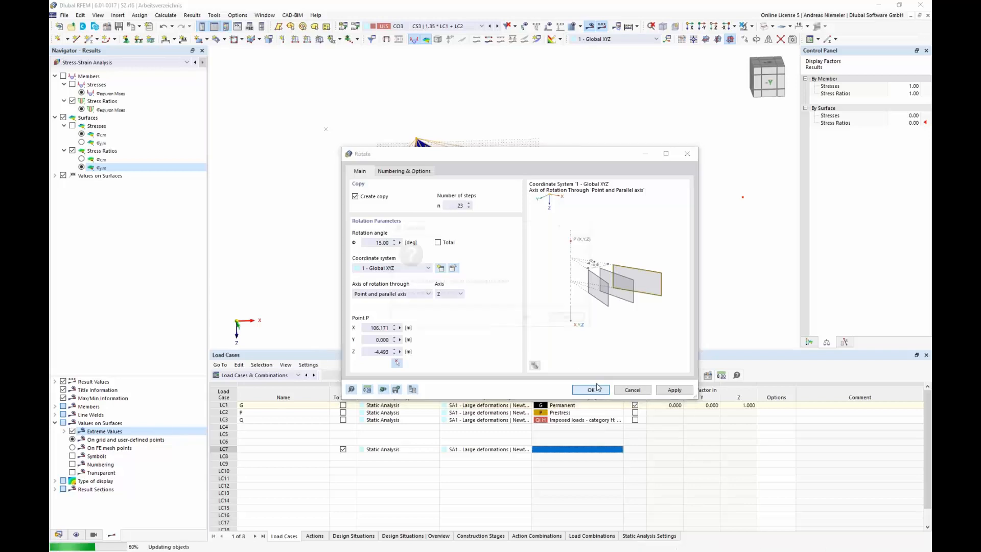
{"action": "left_click", "coordinate": [535, 322]}
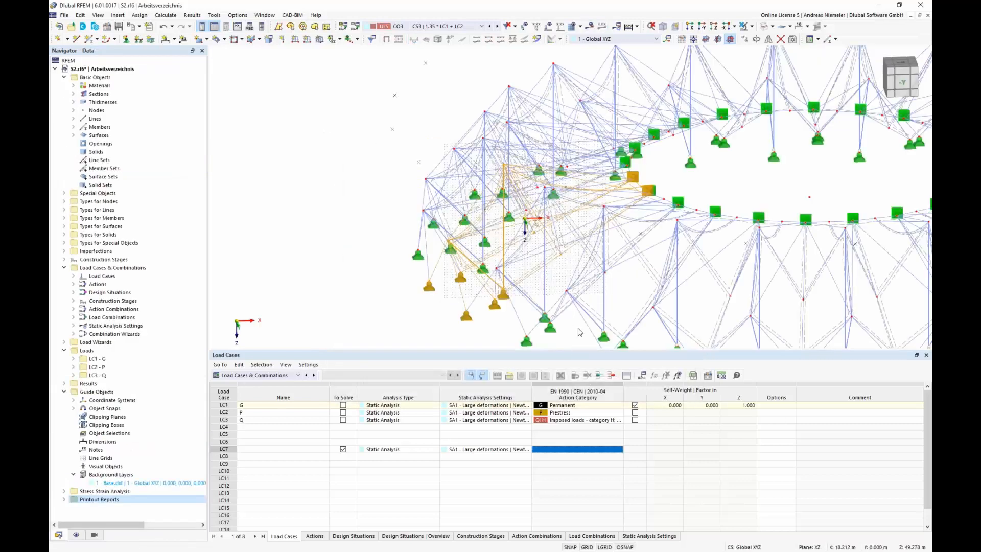
- Display the full ring of tents with shaded surfaces instead of wireframe and view the whole stadium roof
{"action": "scroll", "coordinate": [369, 214], "scroll_direction": "down", "scroll_amount": 5}
{"action": "middle_click_drag", "start_coordinate": [358, 221], "coordinate": [327, 237], "text": "ctrl"}
{"action": "scroll", "coordinate": [324, 269], "scroll_direction": "up", "scroll_amount": 1}
{"action": "scroll", "coordinate": [327, 238], "scroll_direction": "down", "scroll_amount": 1}
{"action": "left_click", "coordinate": [765, 26]}
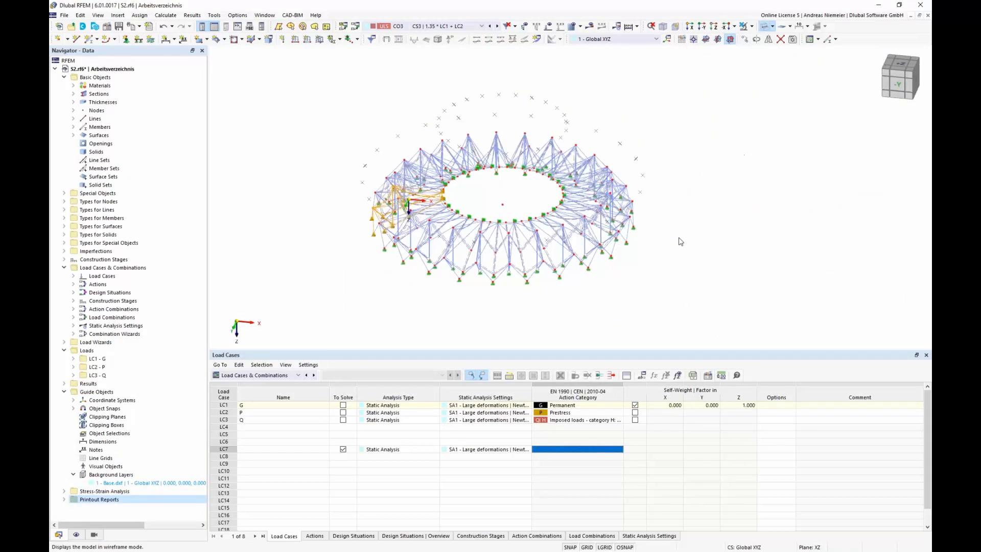
{"action": "middle_click_drag", "start_coordinate": [646, 156], "coordinate": [543, 284], "text": "ctrl"}
{"action": "scroll", "coordinate": [543, 283], "scroll_direction": "up", "scroll_amount": 2}
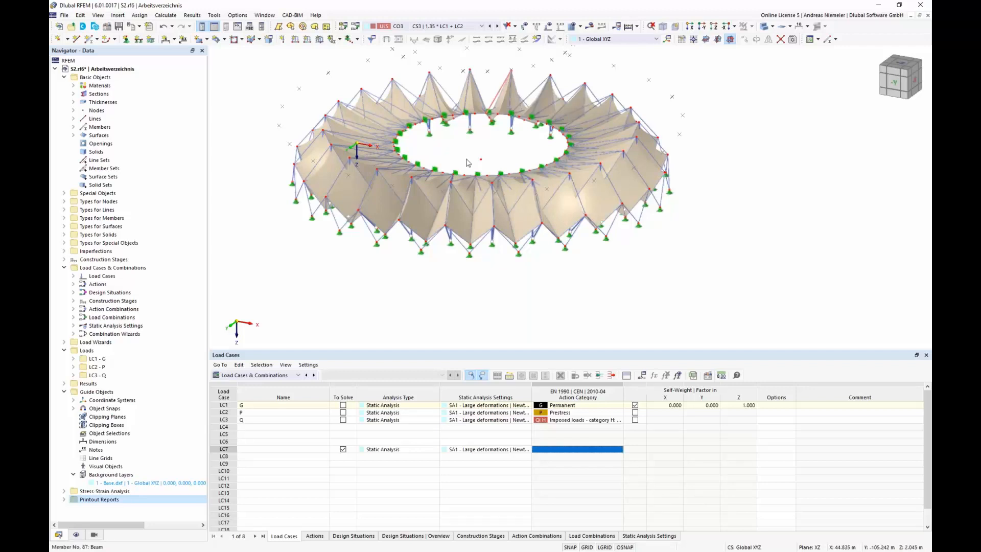
{"action": "middle_click_drag", "start_coordinate": [276, 122], "coordinate": [307, 118], "text": "ctrl"}
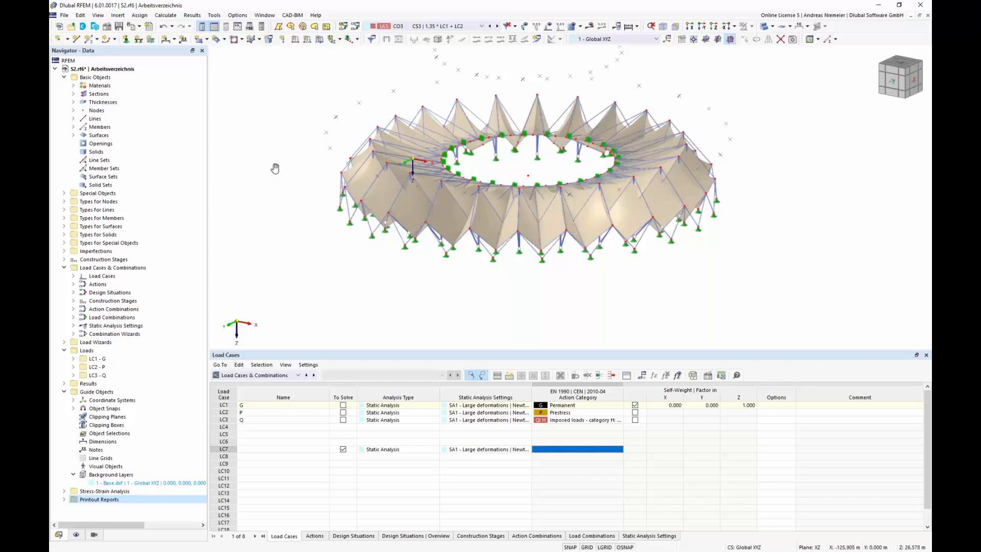
{"action": "middle_click_drag", "start_coordinate": [275, 168], "coordinate": [266, 189]}
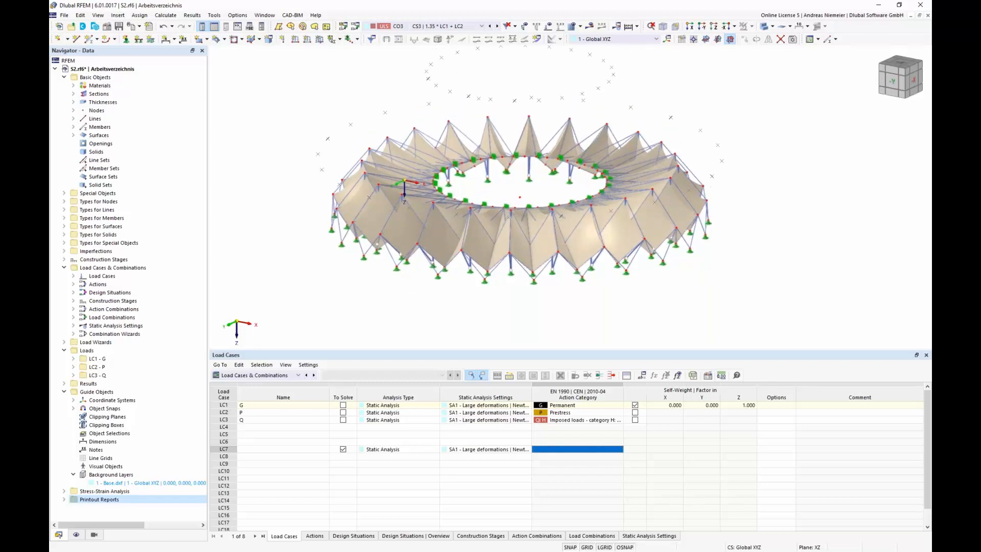
- Open the Stage Wind model of the full stadium roof and show its load cases table
{"action": "left_click_drag", "start_coordinate": [0, 72], "coordinate": [519, 80]}
{"action": "double_click", "coordinate": [520, 79]}
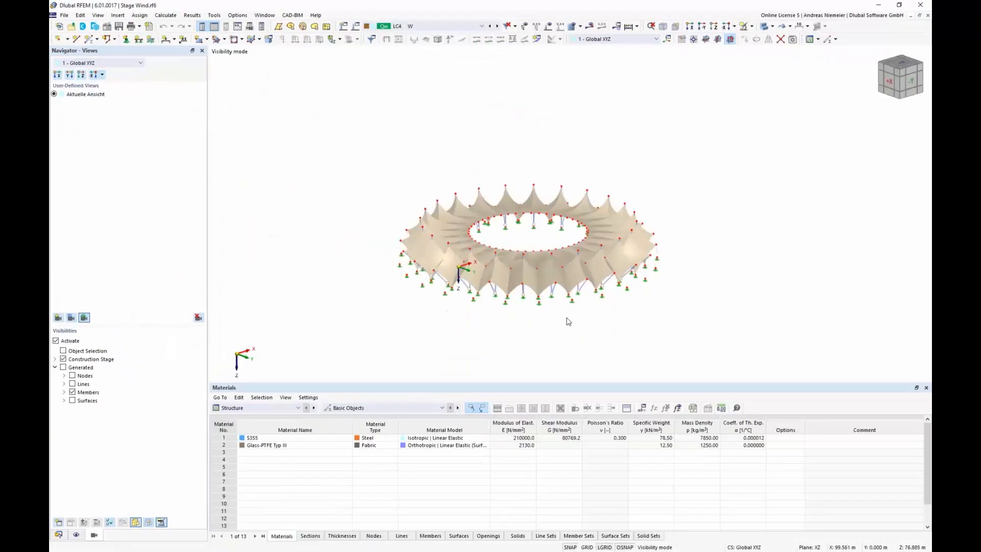
{"action": "scroll", "coordinate": [640, 302], "scroll_direction": "up", "scroll_amount": 3}
{"action": "middle_click_drag", "start_coordinate": [677, 298], "coordinate": [656, 303], "text": "ctrl"}
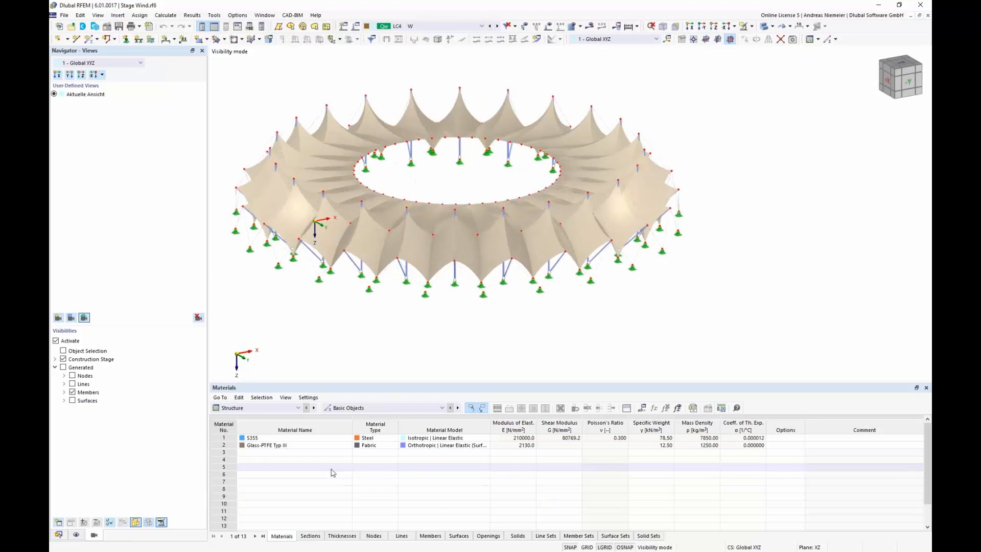
{"action": "left_click", "coordinate": [284, 408]}
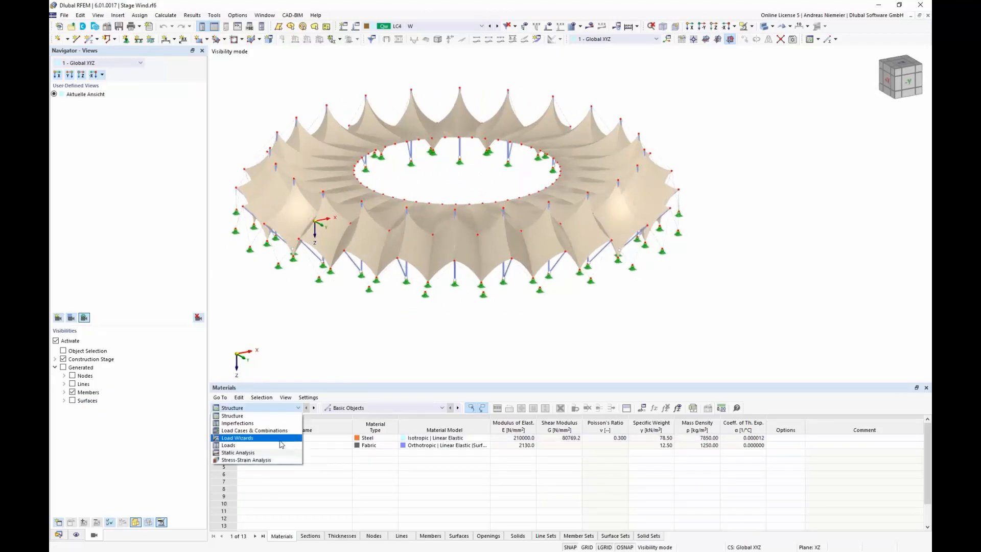
{"action": "left_click", "coordinate": [281, 433]}
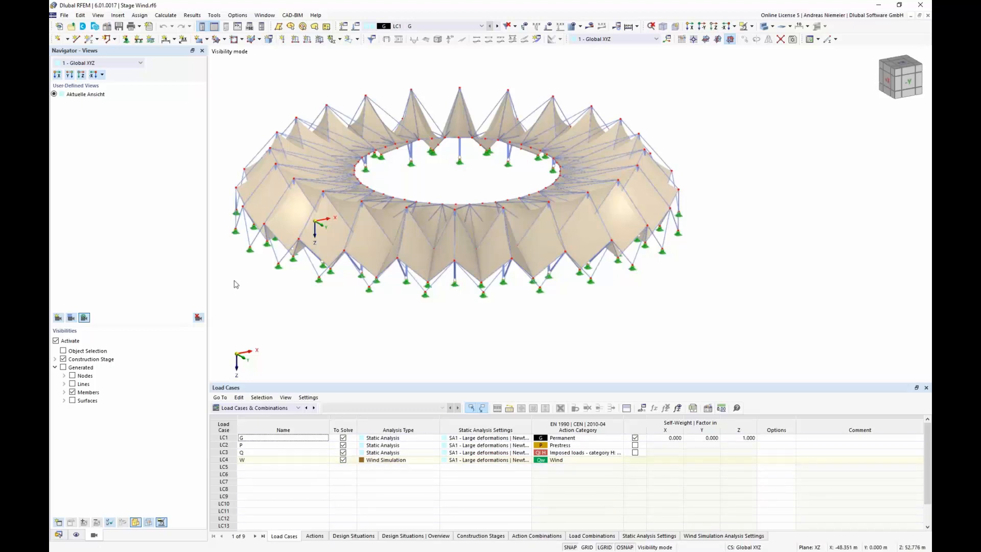
- Check the activated add-ons, including Wind Simulation, in the model's base data and leave them unchanged
{"action": "left_click", "coordinate": [107, 26]}
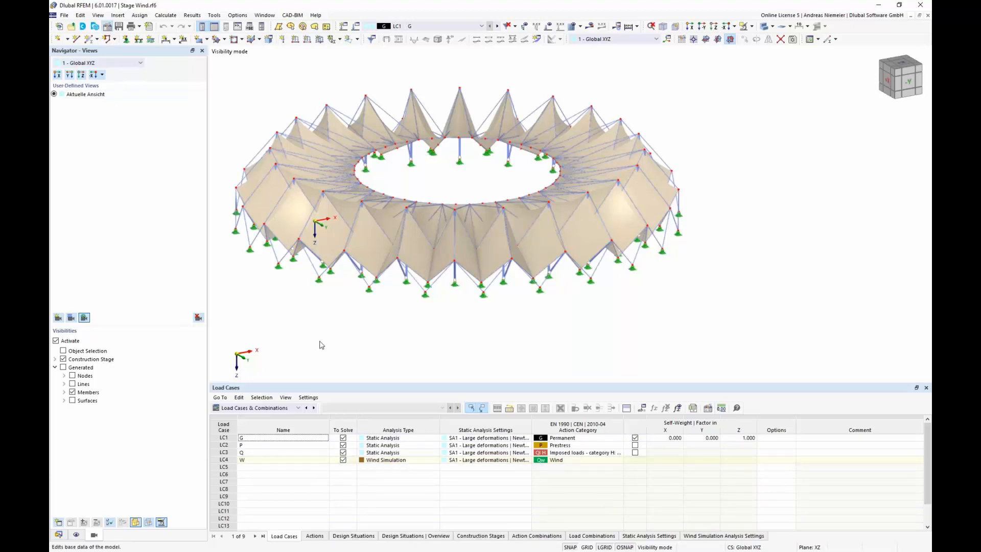
{"action": "left_click", "coordinate": [341, 122]}
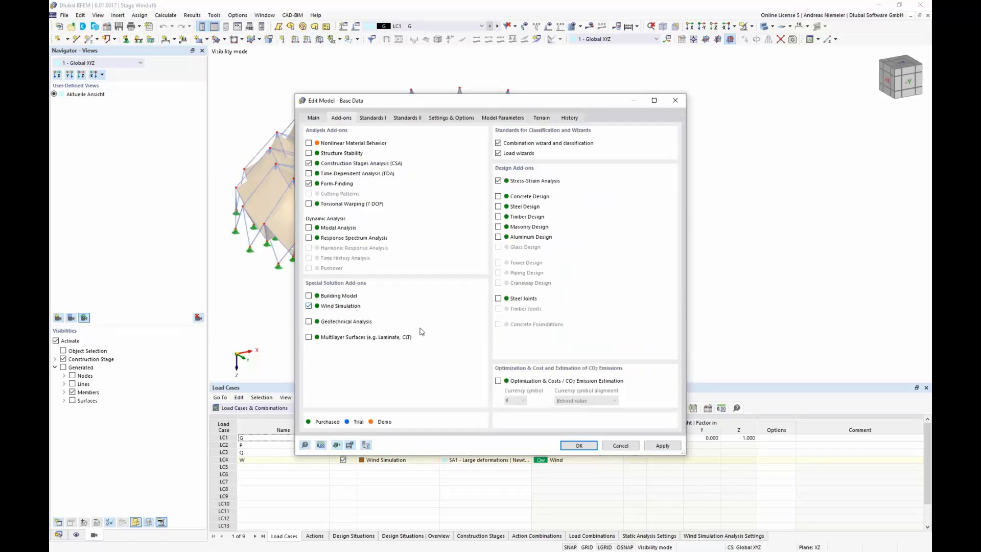
{"action": "left_click", "coordinate": [633, 448]}
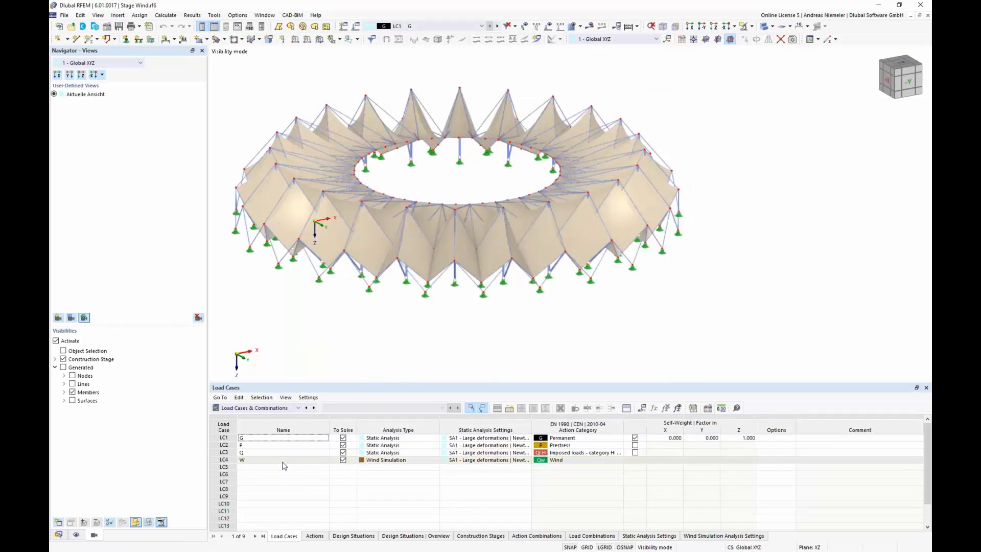
- Open the wind load case W for editing and check its analysis type options, keeping Wind Simulation
{"action": "left_click", "coordinate": [229, 461]}
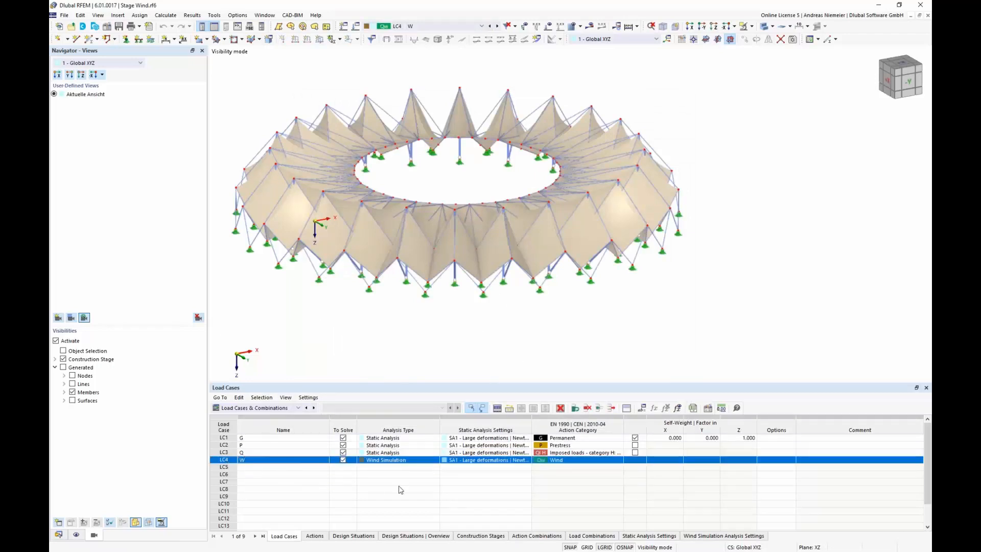
{"action": "double_click", "coordinate": [394, 466]}
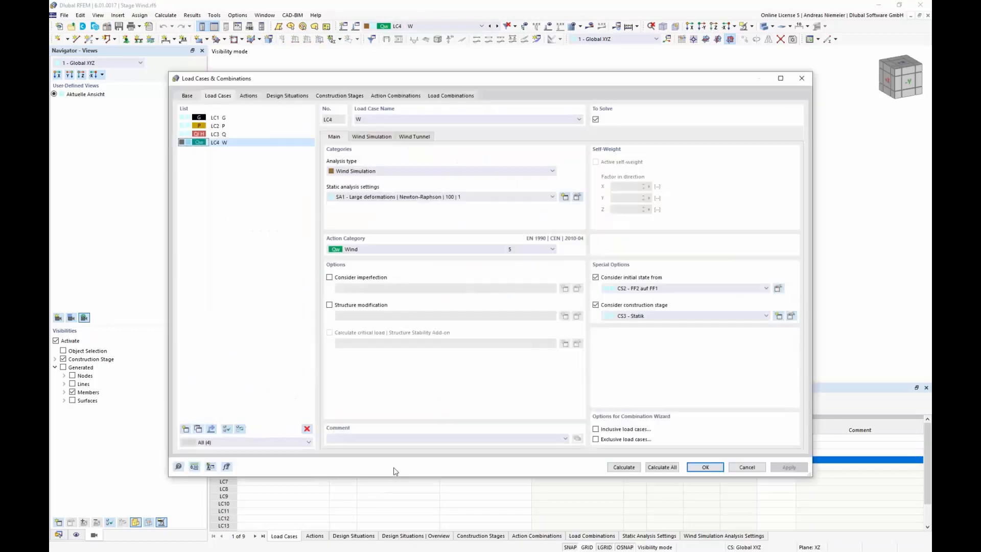
{"action": "left_click", "coordinate": [368, 171]}
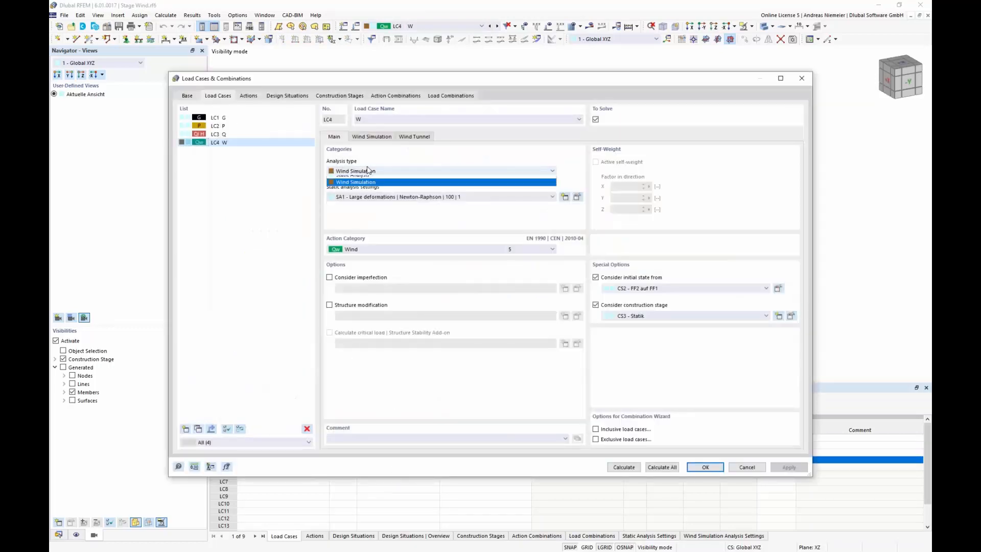
{"action": "left_click", "coordinate": [371, 170]}
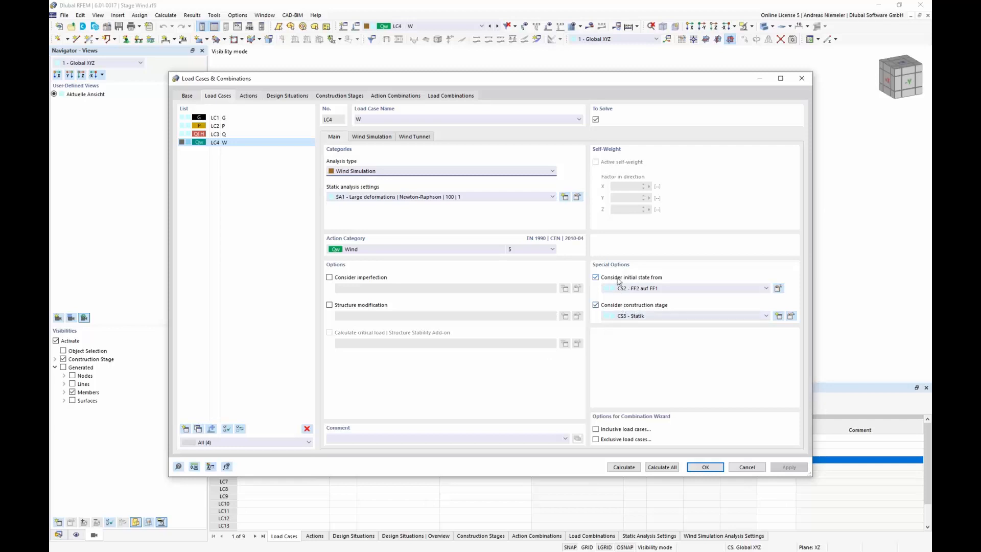
- Examine the flow and calculation parameters in the wind simulation analysis settings WA1 and leave them unchanged
{"action": "left_click", "coordinate": [372, 137]}
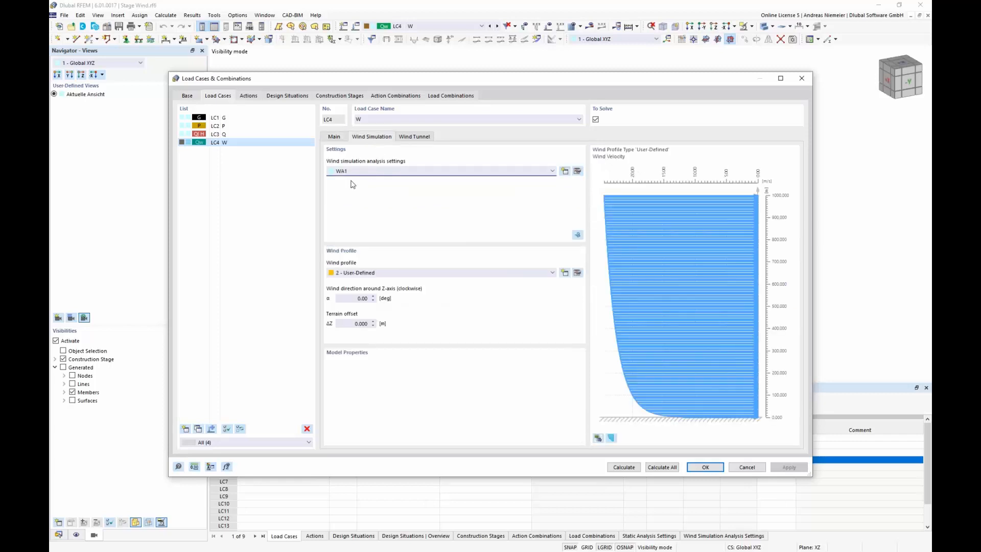
{"action": "left_click", "coordinate": [577, 171]}
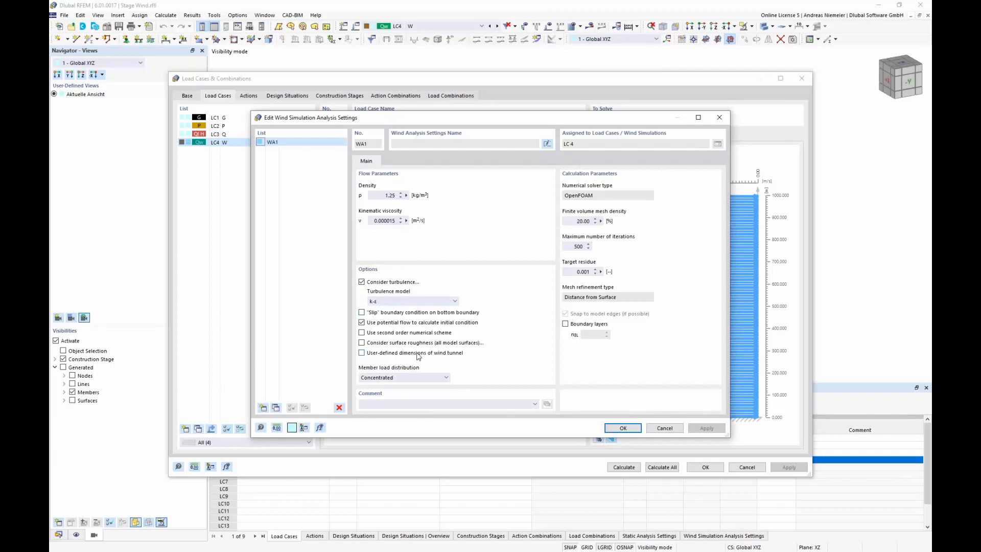
{"action": "left_click", "coordinate": [666, 429]}
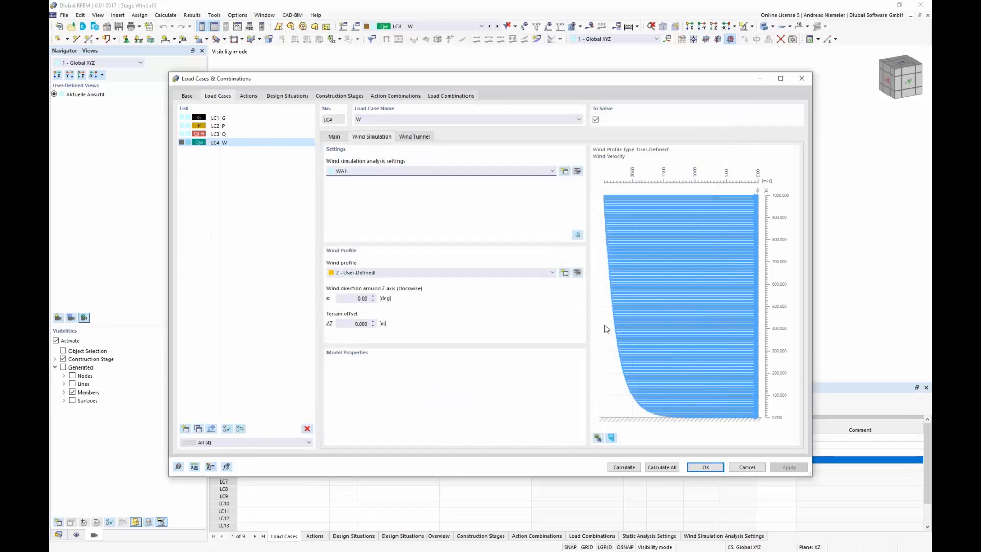
- Review the wind profile choices, wind direction and wind tunnel dimensions of load case W
{"action": "left_click", "coordinate": [398, 274]}
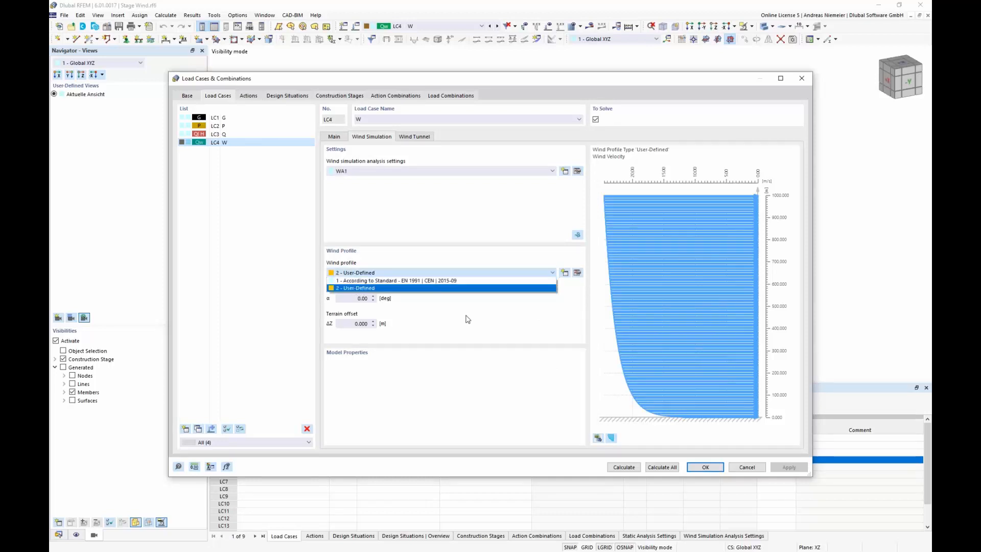
{"action": "left_click", "coordinate": [527, 333]}
{"action": "left_click", "coordinate": [375, 298]}
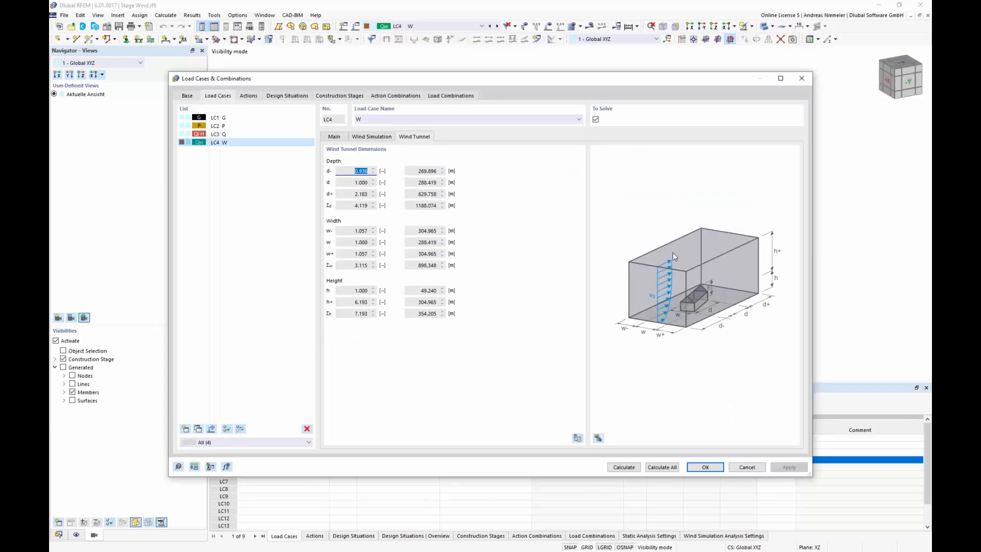
{"action": "left_click", "coordinate": [334, 137]}
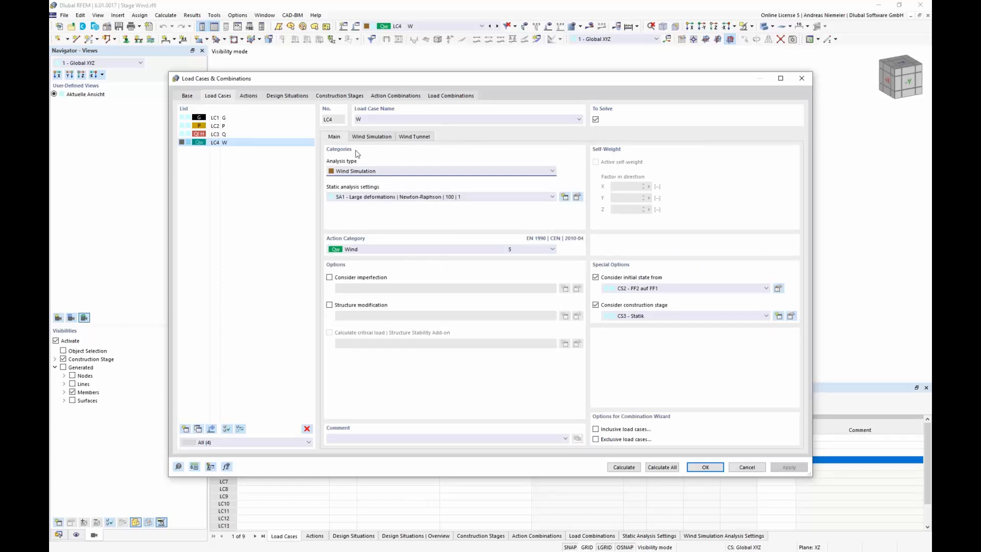
- Open load case W's wind simulation in RWIND and view the roof's surface pressure within the whole wind tunnel
{"action": "left_click_drag", "start_coordinate": [366, 82], "coordinate": [402, 78]}
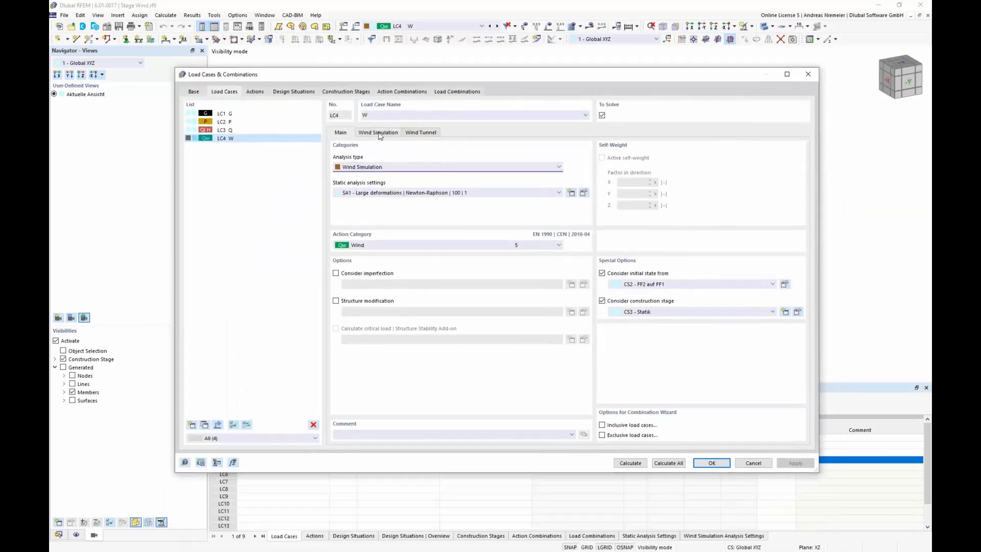
{"action": "left_click", "coordinate": [379, 132]}
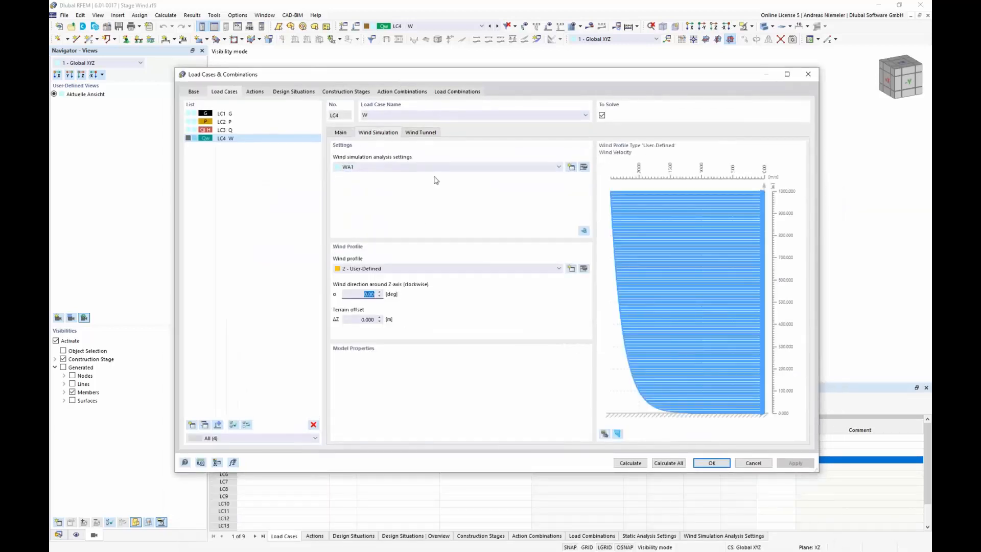
{"action": "left_click", "coordinate": [583, 230]}
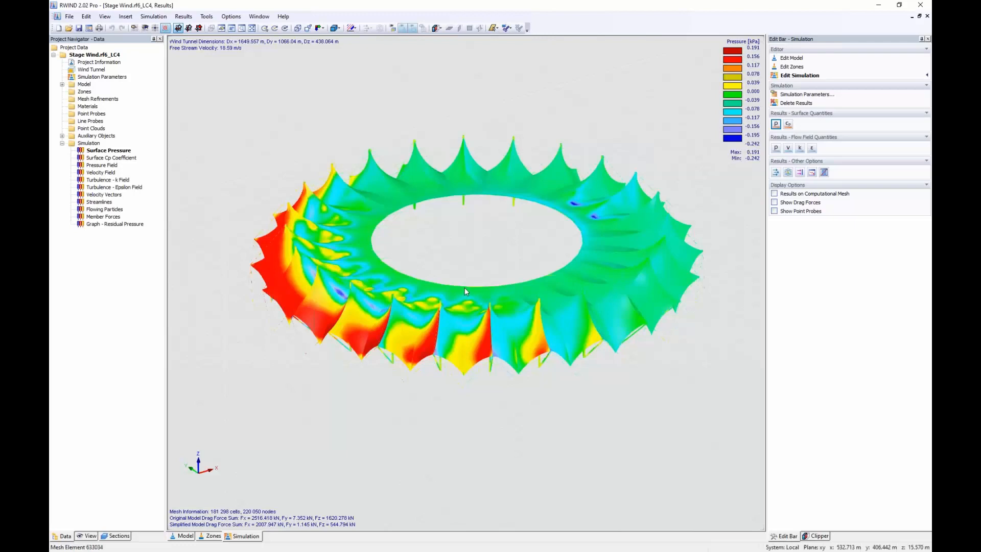
{"action": "scroll", "coordinate": [465, 288], "scroll_direction": "down", "scroll_amount": 10}
{"action": "middle_click_drag", "start_coordinate": [482, 388], "coordinate": [351, 423]}
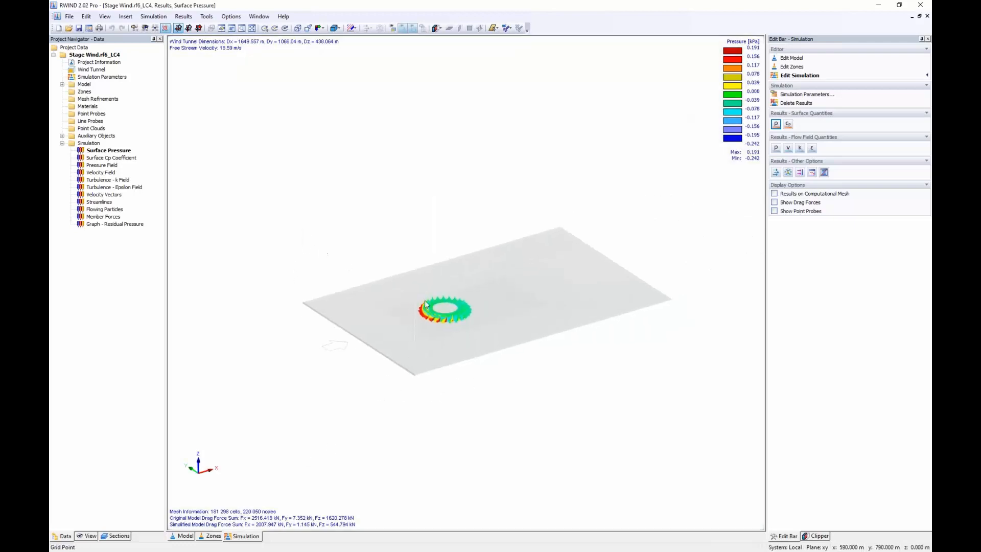
{"action": "scroll", "coordinate": [420, 317], "scroll_direction": "up", "scroll_amount": 1}
{"action": "scroll", "coordinate": [420, 317], "scroll_direction": "up", "scroll_amount": 3}
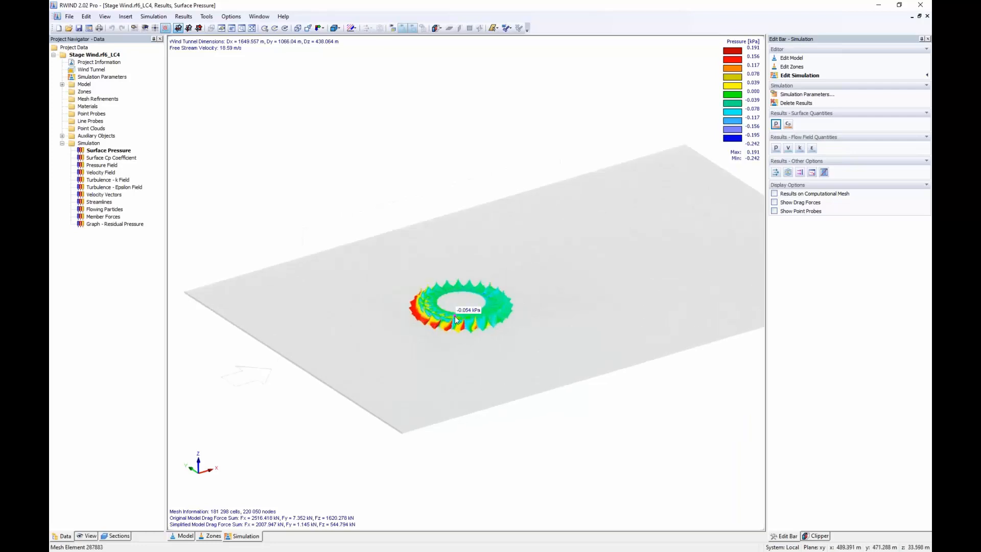
- Display the pressure field on a vertical section, switch to the XY slicer plane and lower it through the roof
{"action": "left_click", "coordinate": [777, 149]}
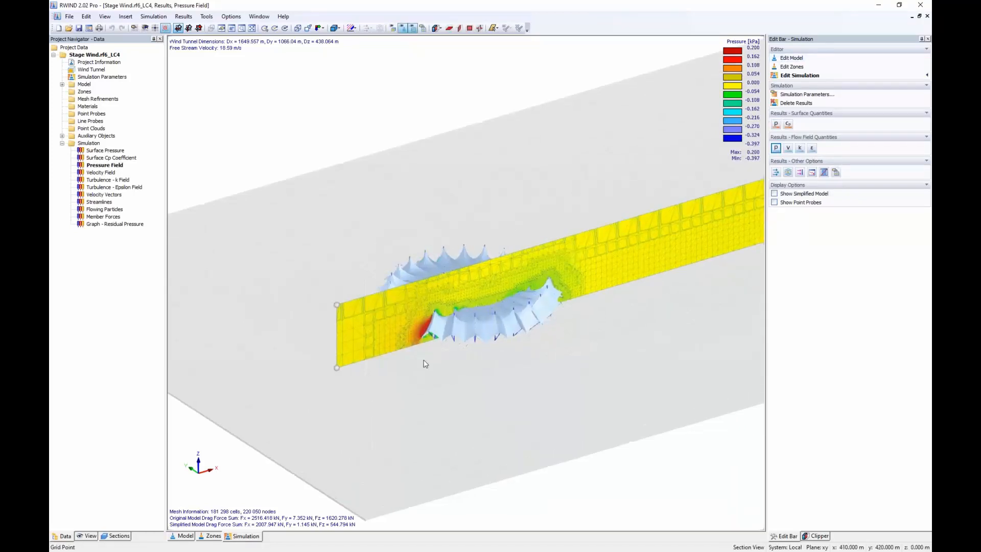
{"action": "scroll", "coordinate": [424, 361], "scroll_direction": "up", "scroll_amount": 3}
{"action": "middle_click_drag", "start_coordinate": [448, 368], "coordinate": [409, 356], "text": "ctrl"}
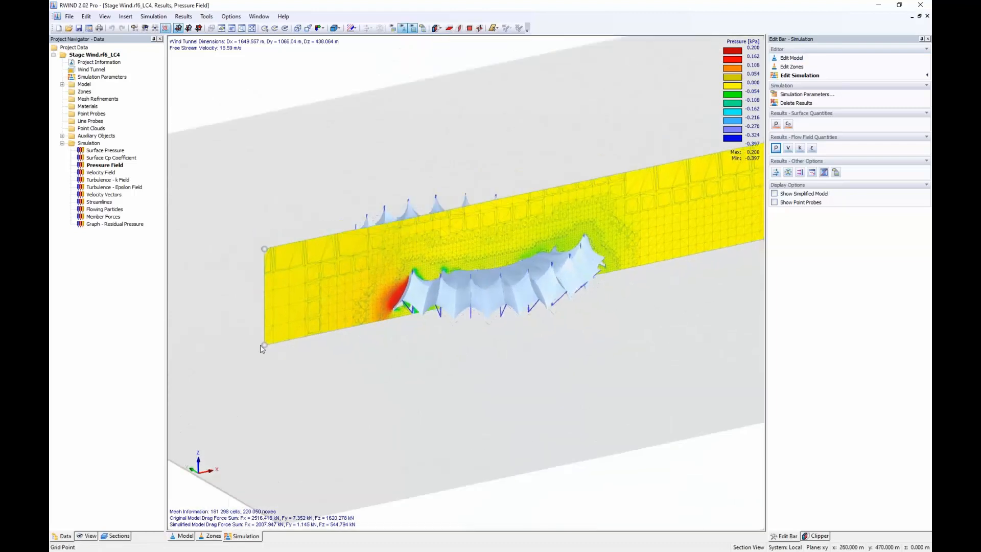
{"action": "mouse_move", "coordinate": [261, 346]}
{"action": "left_mouse_down"}
{"action": "mouse_move", "coordinate": [282, 358]}
{"action": "mouse_move", "coordinate": [265, 346]}
{"action": "left_mouse_up"}
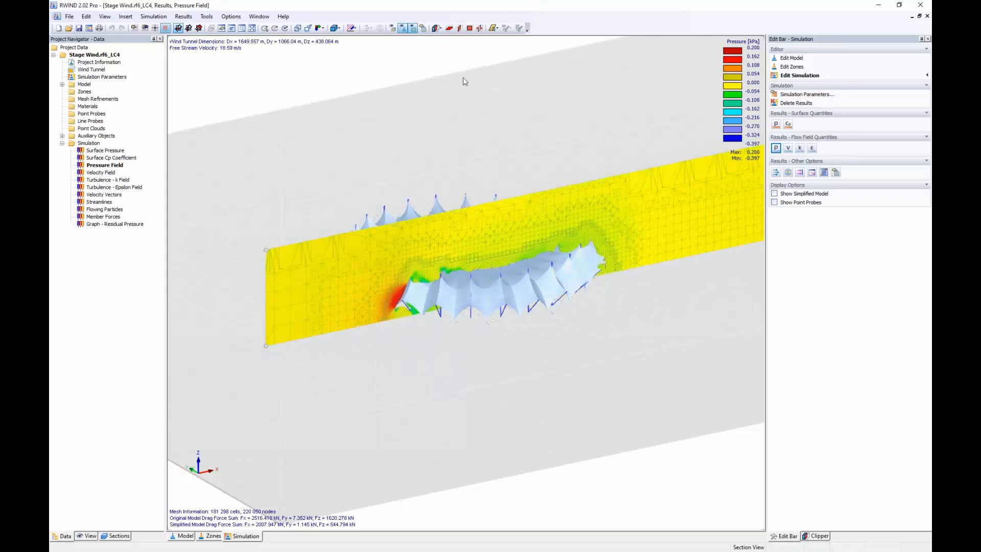
{"action": "left_click", "coordinate": [450, 31]}
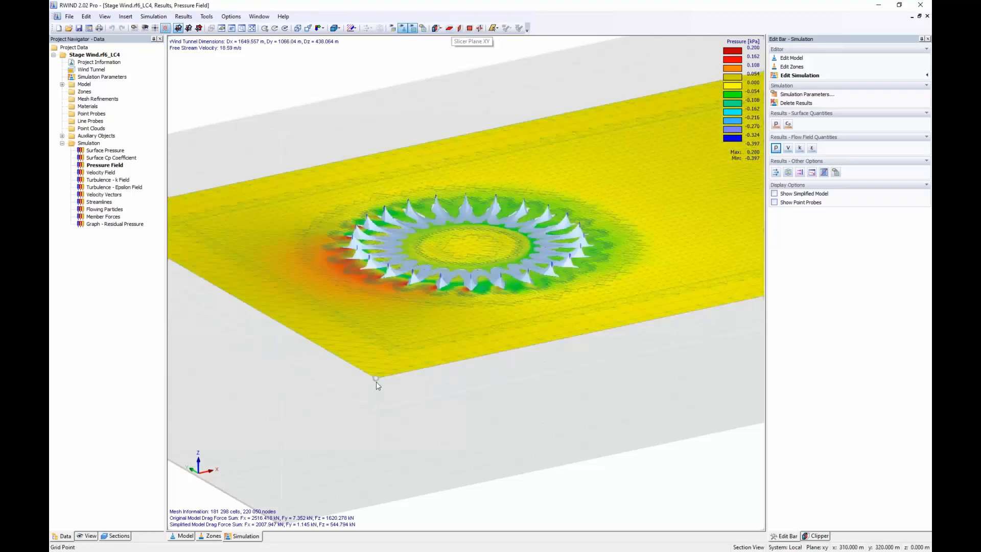
{"action": "left_click_drag", "start_coordinate": [376, 381], "coordinate": [376, 387]}
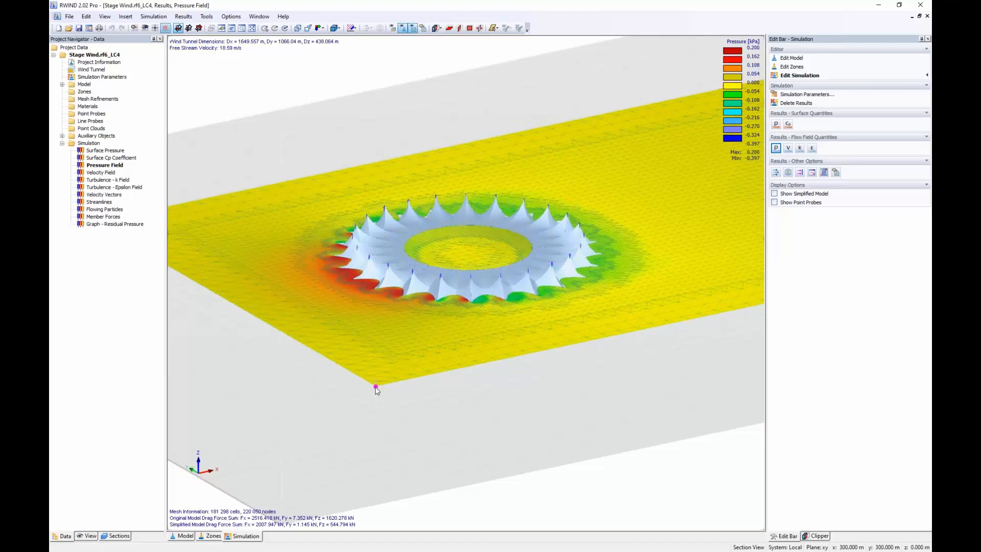
- Display the flow around the stadium roof as velocity field, velocity vectors and streamlines
{"action": "left_click", "coordinate": [788, 149]}
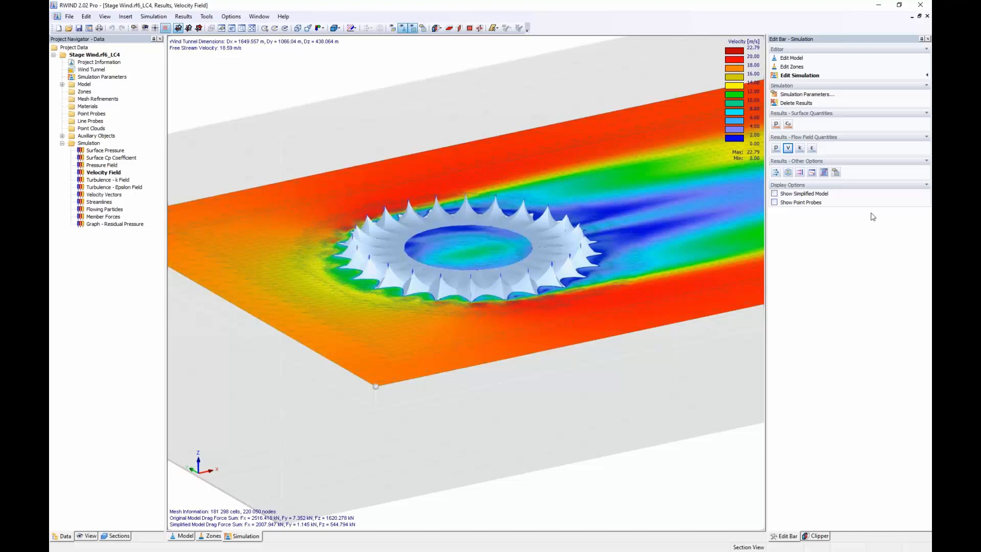
{"action": "left_click", "coordinate": [776, 172]}
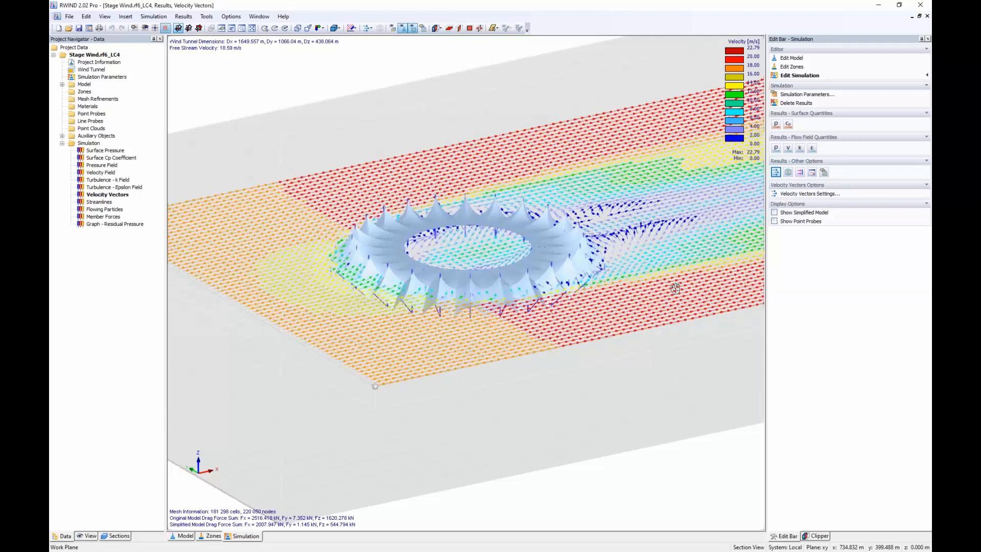
{"action": "middle_click_drag", "start_coordinate": [676, 289], "coordinate": [595, 397], "text": "ctrl"}
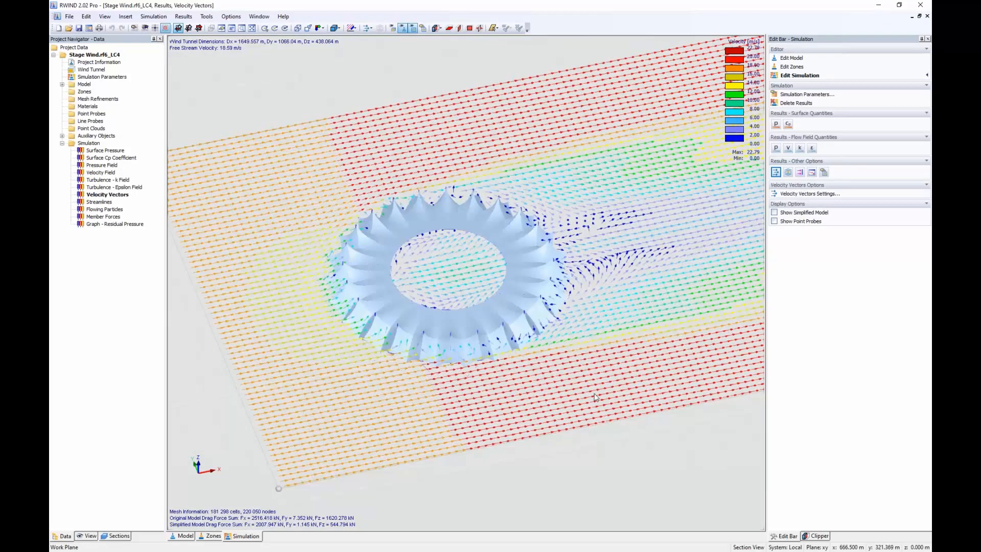
{"action": "scroll", "coordinate": [595, 397], "scroll_direction": "up", "scroll_amount": 1}
{"action": "left_click", "coordinate": [789, 172]}
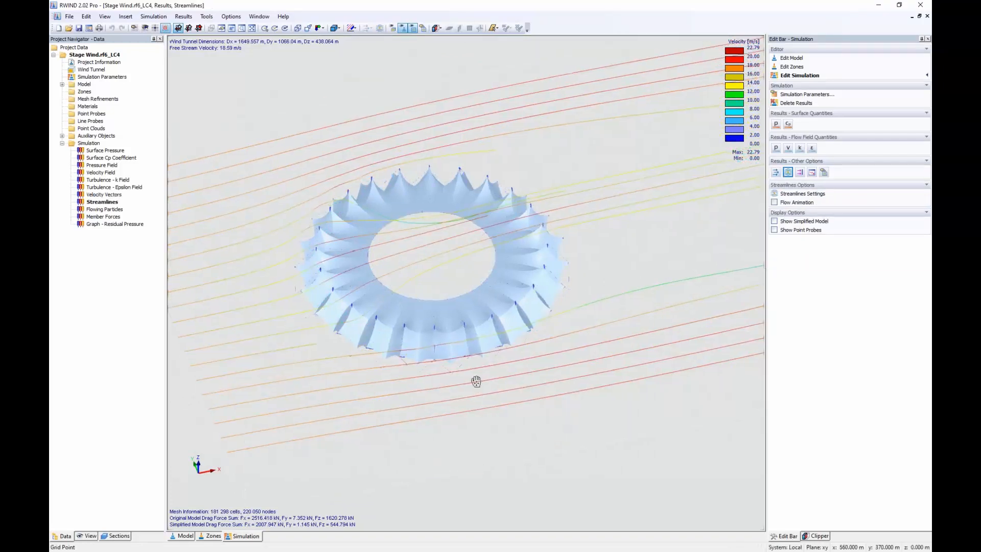
{"action": "middle_click_drag", "start_coordinate": [476, 382], "coordinate": [480, 261], "text": "ctrl"}
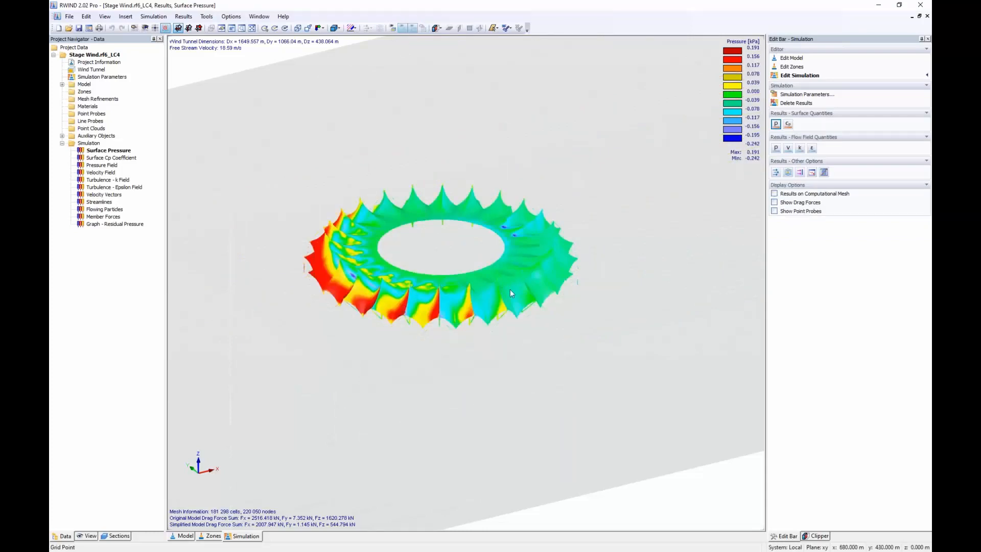
- Examine the surface pressure distribution on the stadium roof from the windward side, from below and from above
{"action": "middle_click_drag", "start_coordinate": [311, 326], "coordinate": [539, 367], "text": "ctrl"}
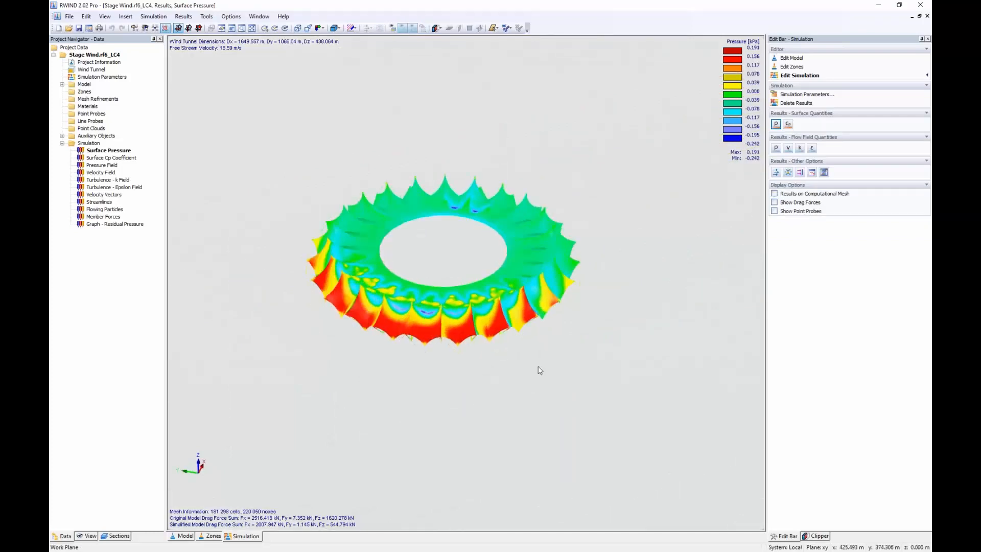
{"action": "scroll", "coordinate": [414, 324], "scroll_direction": "up", "scroll_amount": 4}
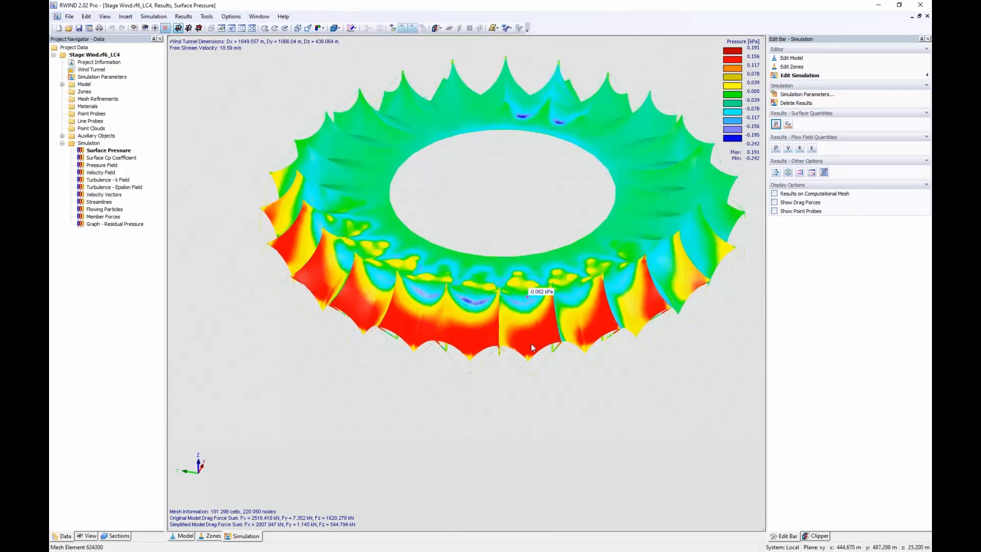
{"action": "middle_click_drag", "start_coordinate": [533, 348], "coordinate": [470, 44], "text": "ctrl"}
{"action": "middle_click_drag", "start_coordinate": [433, 136], "coordinate": [406, 332]}
{"action": "scroll", "coordinate": [445, 394], "scroll_direction": "up", "scroll_amount": 2}
{"action": "scroll", "coordinate": [332, 361], "scroll_direction": "down", "scroll_amount": 1}
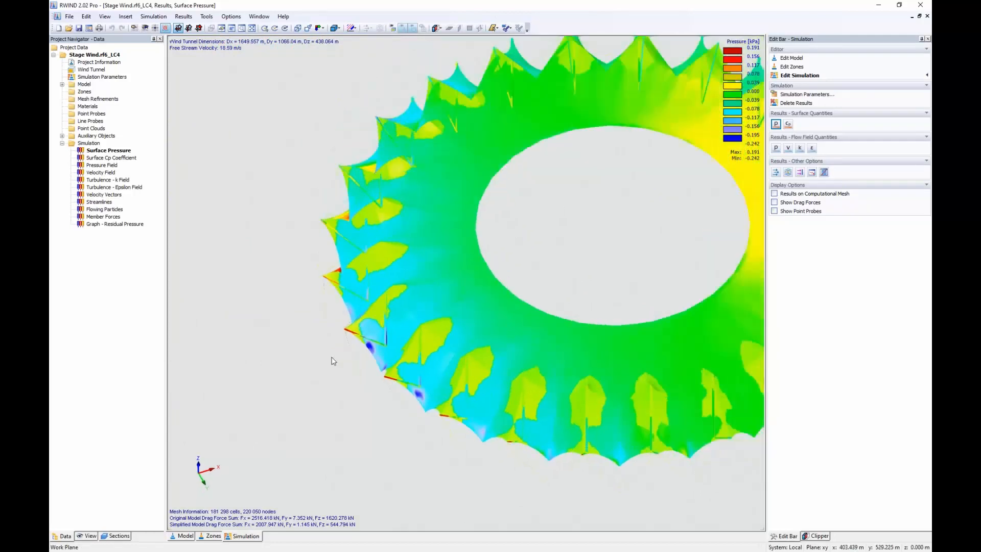
{"action": "scroll", "coordinate": [333, 361], "scroll_direction": "down", "scroll_amount": 2}
{"action": "middle_click_drag", "start_coordinate": [320, 291], "coordinate": [427, 401], "text": "ctrl"}
{"action": "scroll", "coordinate": [434, 401], "scroll_direction": "down", "scroll_amount": 1}
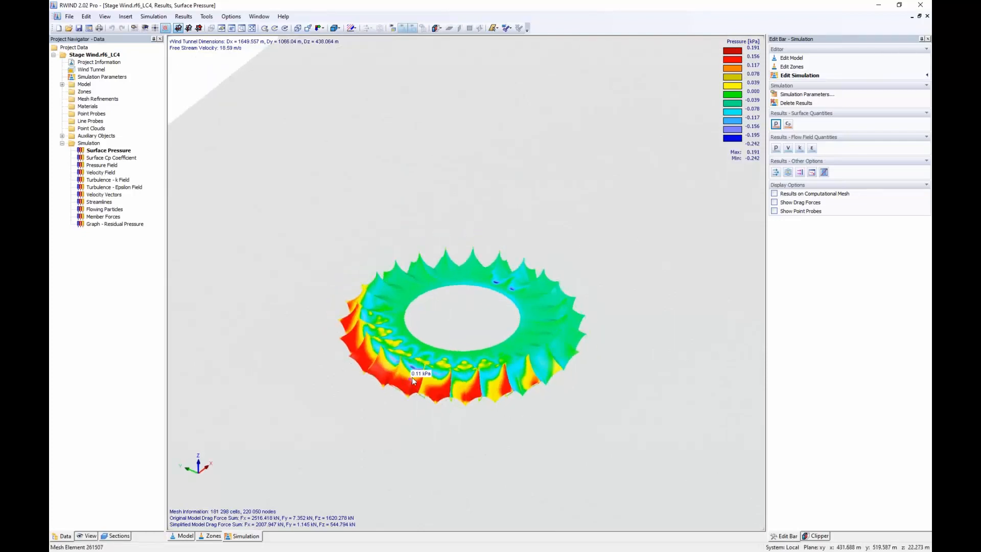
- Close the RWIND simulation and leave load case W's settings without changes to return to the RFEM stadium model
{"action": "left_click", "coordinate": [920, 5]}
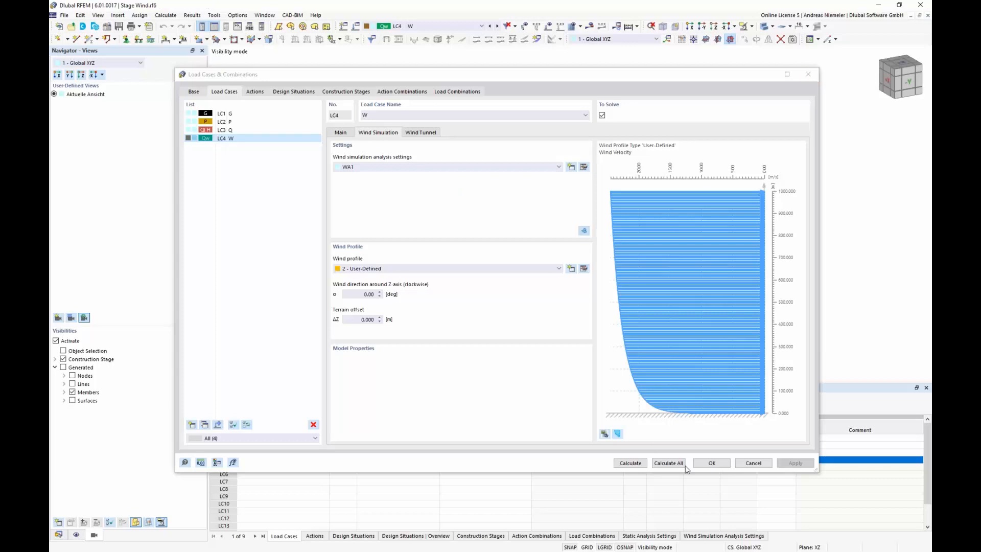
{"action": "left_click", "coordinate": [759, 466]}
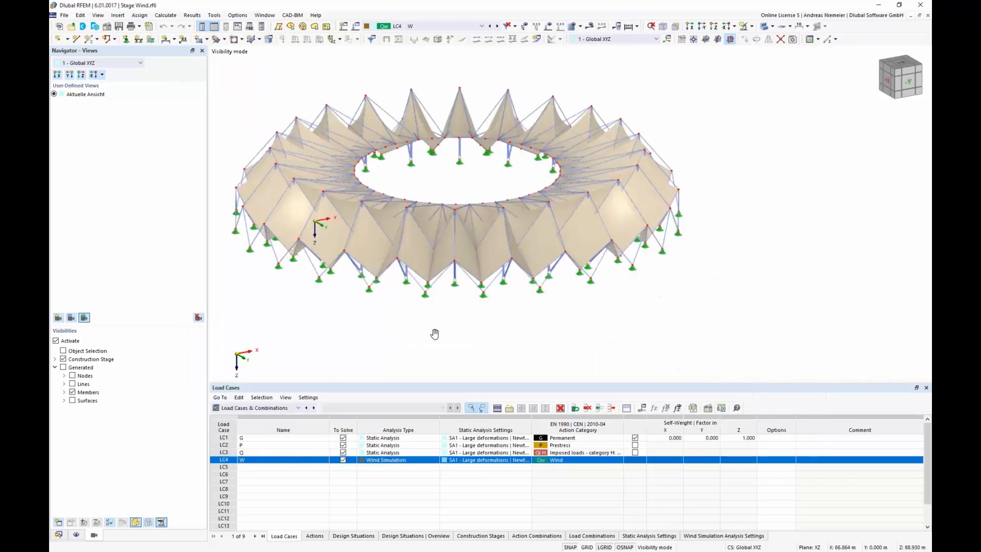
{"action": "middle_click_drag", "start_coordinate": [434, 334], "coordinate": [485, 337]}
{"action": "scroll", "coordinate": [484, 337], "scroll_direction": "down", "scroll_amount": 1}
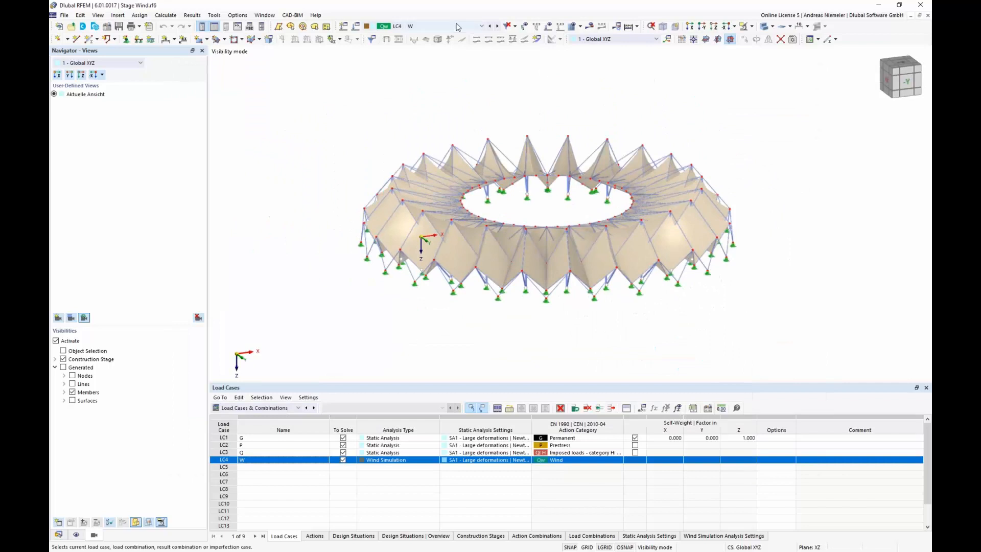
- Show load case W's wind loads with the full wind tunnel around the stadium and cancel the visibility mode
{"action": "left_click", "coordinate": [546, 28]}
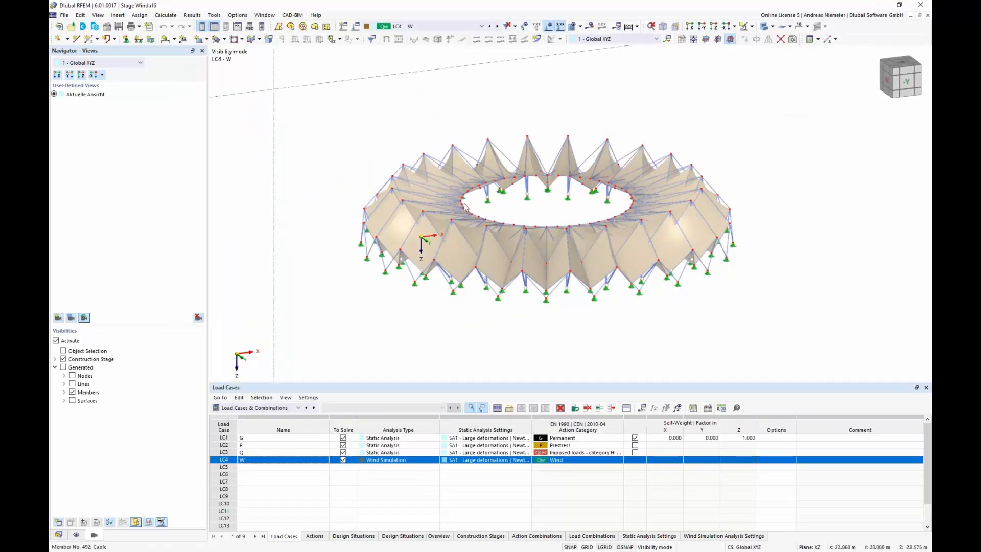
{"action": "scroll", "coordinate": [452, 208], "scroll_direction": "down", "scroll_amount": 3}
{"action": "middle_click_drag", "start_coordinate": [453, 208], "coordinate": [588, 226], "text": "ctrl"}
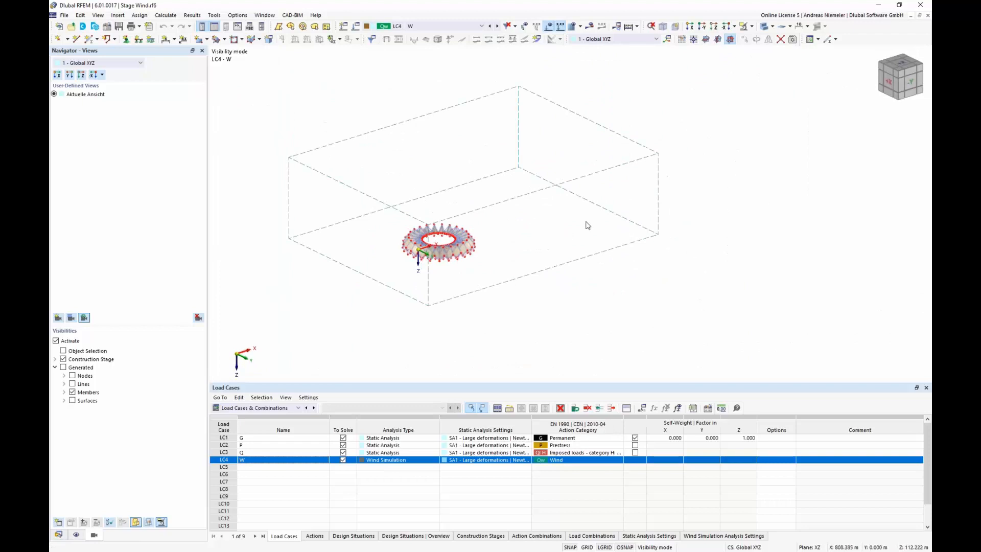
{"action": "left_click", "coordinate": [752, 26]}
{"action": "left_click", "coordinate": [766, 88]}
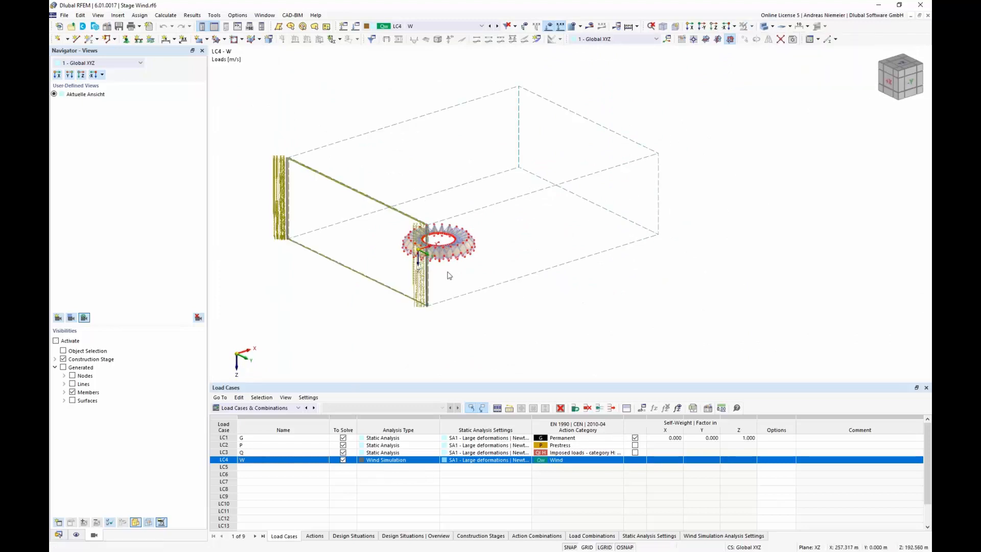
- Display load case W's results and examine the axial forces N in the stadium roof's members from several angles
{"action": "scroll", "coordinate": [446, 276], "scroll_direction": "up", "scroll_amount": 5}
{"action": "scroll", "coordinate": [483, 265], "scroll_direction": "down", "scroll_amount": 1}
{"action": "middle_click_drag", "start_coordinate": [482, 266], "coordinate": [399, 203], "text": "ctrl"}
{"action": "scroll", "coordinate": [400, 203], "scroll_direction": "down", "scroll_amount": 2}
{"action": "scroll", "coordinate": [399, 203], "scroll_direction": "down", "scroll_amount": 1}
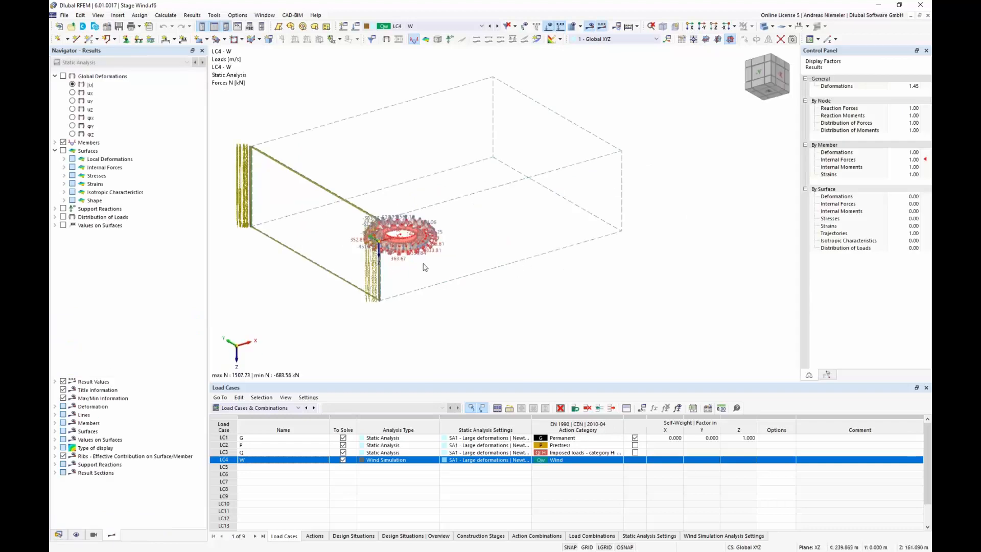
{"action": "scroll", "coordinate": [423, 265], "scroll_direction": "up", "scroll_amount": 3}
{"action": "scroll", "coordinate": [383, 251], "scroll_direction": "up", "scroll_amount": 1}
{"action": "middle_click_drag", "start_coordinate": [393, 251], "coordinate": [580, 302]}
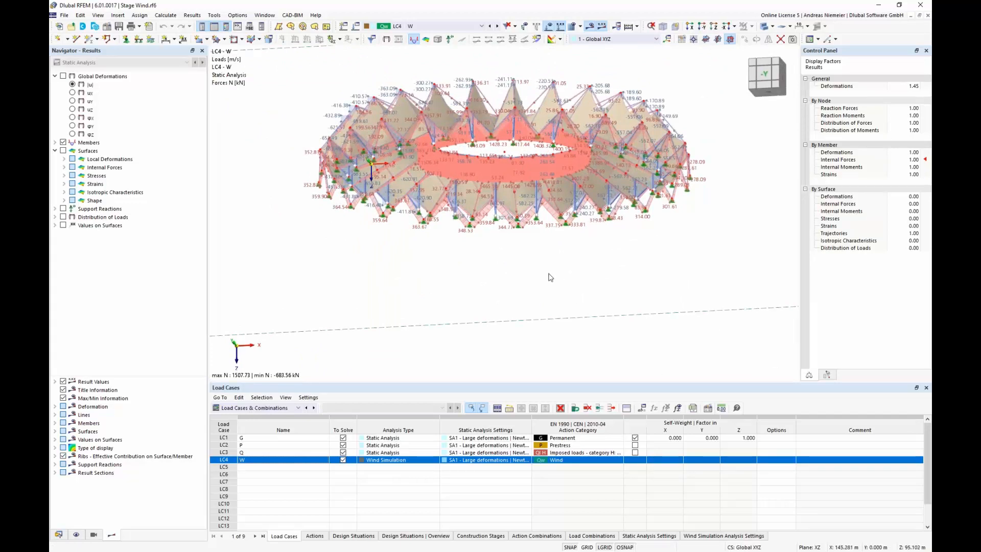
{"action": "scroll", "coordinate": [423, 235], "scroll_direction": "up", "scroll_amount": 3}
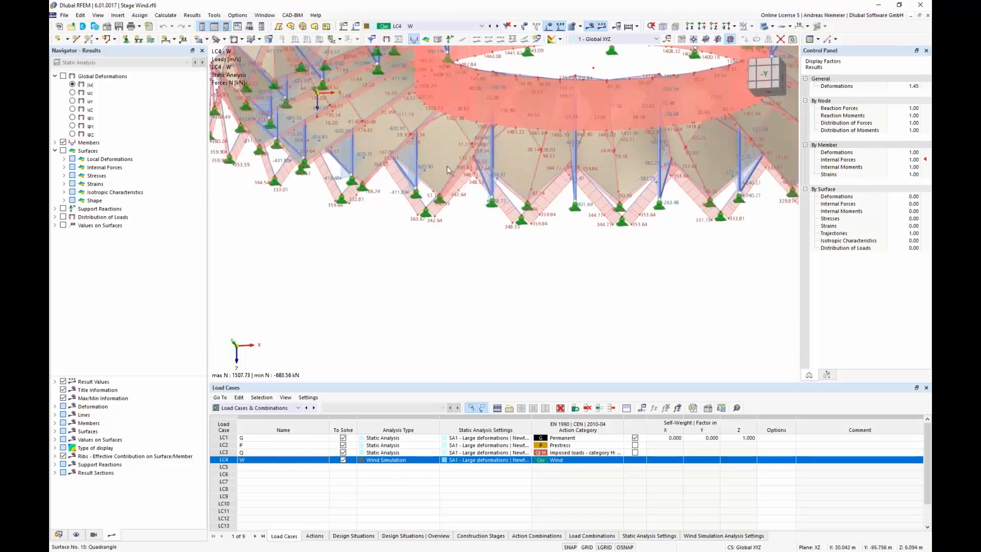
{"action": "scroll", "coordinate": [455, 241], "scroll_direction": "down", "scroll_amount": 3}
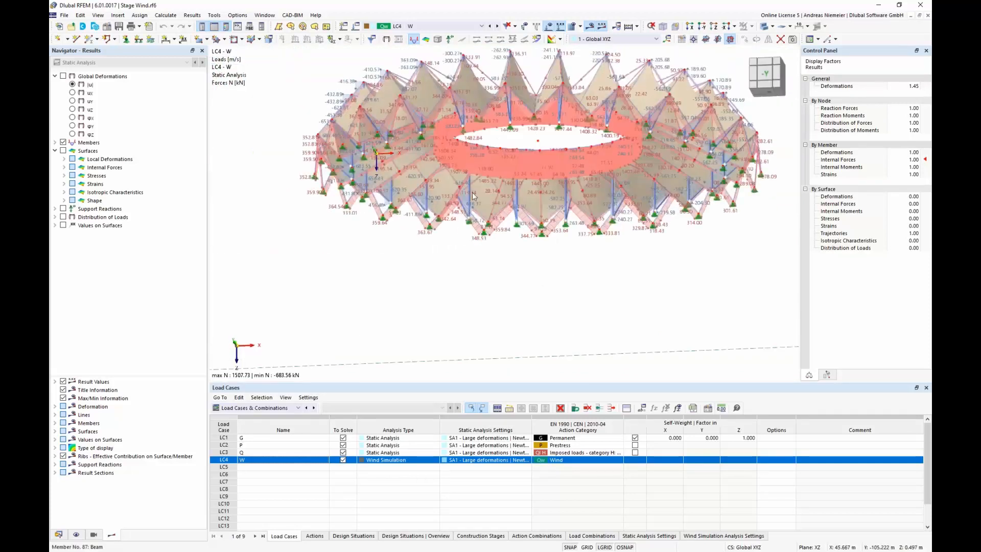
{"action": "scroll", "coordinate": [490, 189], "scroll_direction": "up", "scroll_amount": 2}
{"action": "scroll", "coordinate": [491, 189], "scroll_direction": "down", "scroll_amount": 1}
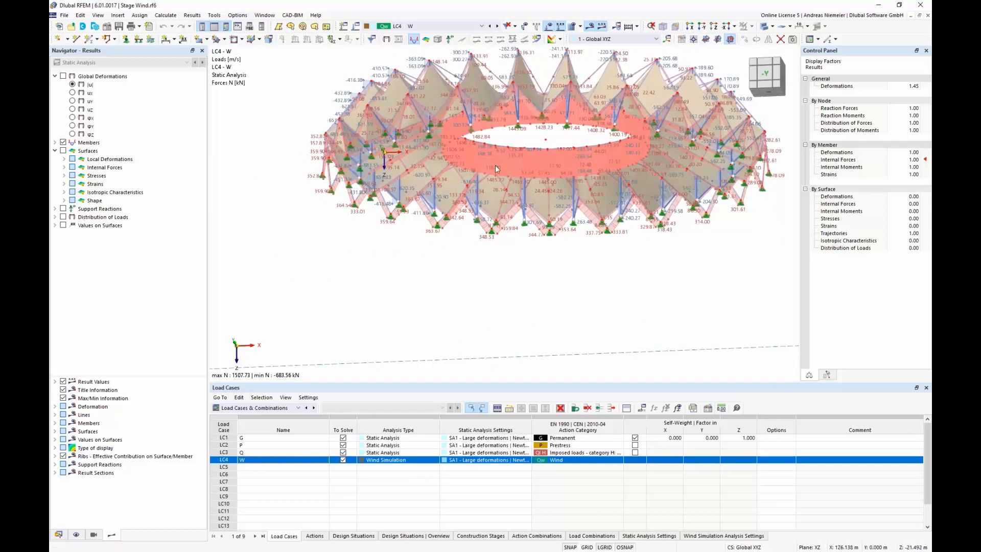
- Expand the member result types and display the stadium roof's global deformations |u| for load case W
{"action": "left_click", "coordinate": [55, 142]}
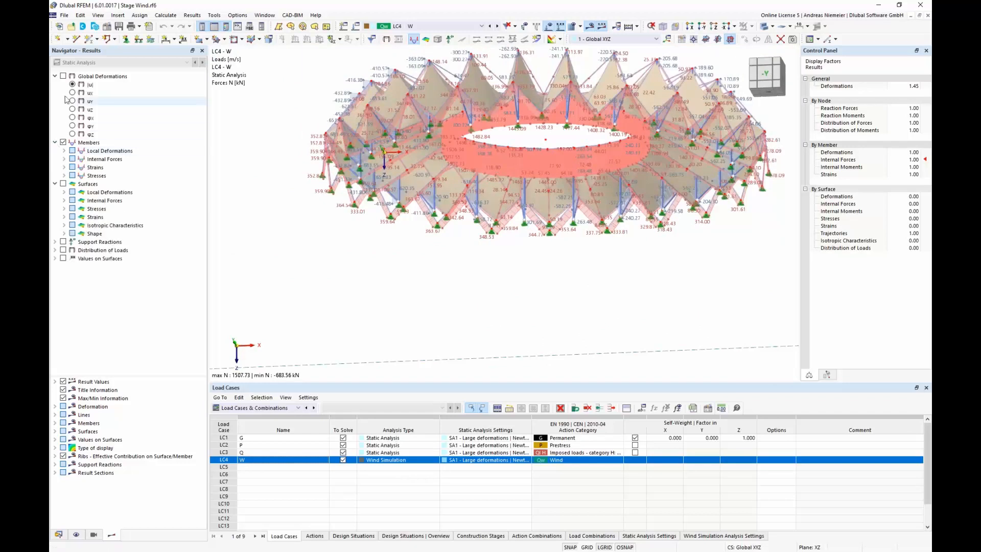
{"action": "scroll", "coordinate": [432, 280], "scroll_direction": "down", "scroll_amount": 1}
{"action": "left_click", "coordinate": [667, 40]}
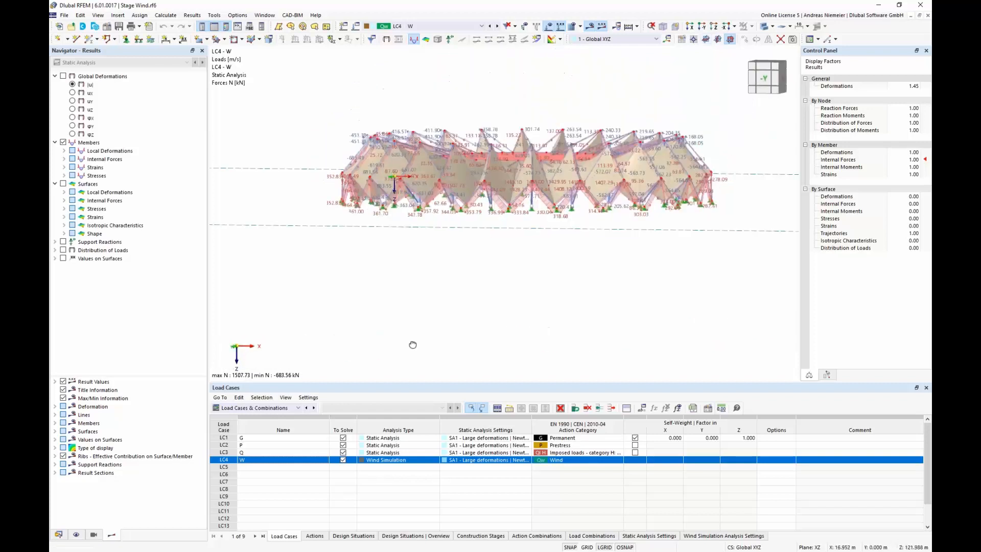
{"action": "left_click", "coordinate": [663, 28]}
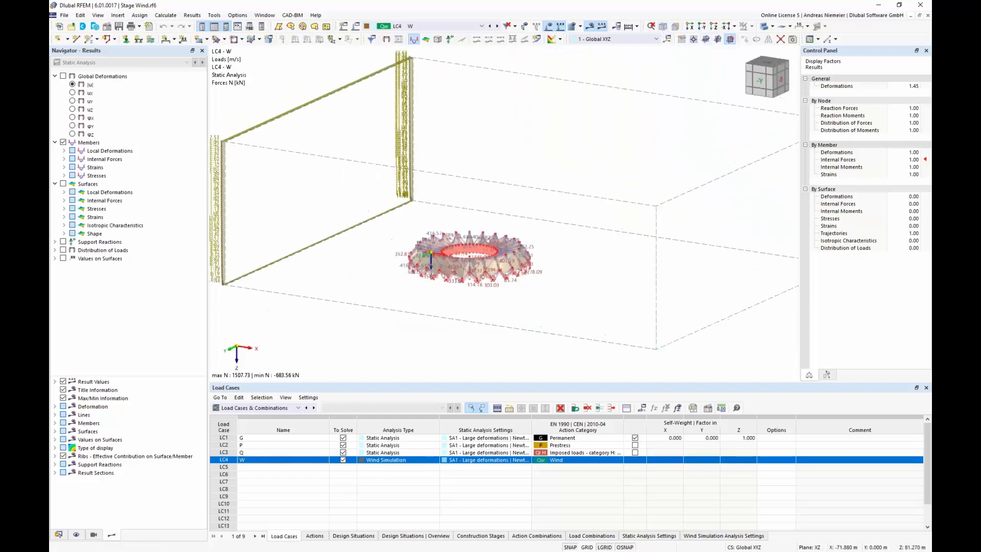
{"action": "middle_click_drag", "start_coordinate": [370, 279], "coordinate": [424, 294], "text": "ctrl"}
{"action": "scroll", "coordinate": [425, 295], "scroll_direction": "up", "scroll_amount": 5}
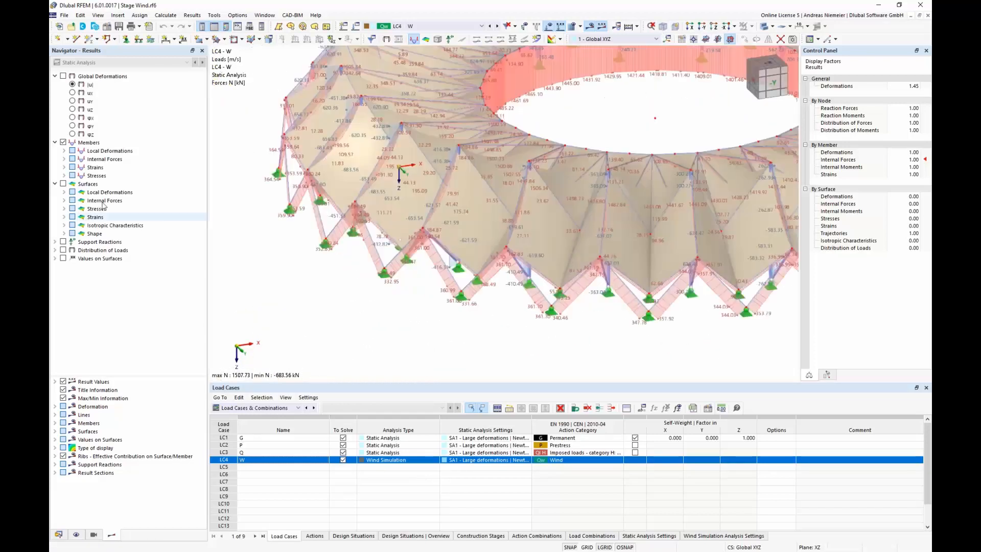
{"action": "left_click", "coordinate": [68, 78]}
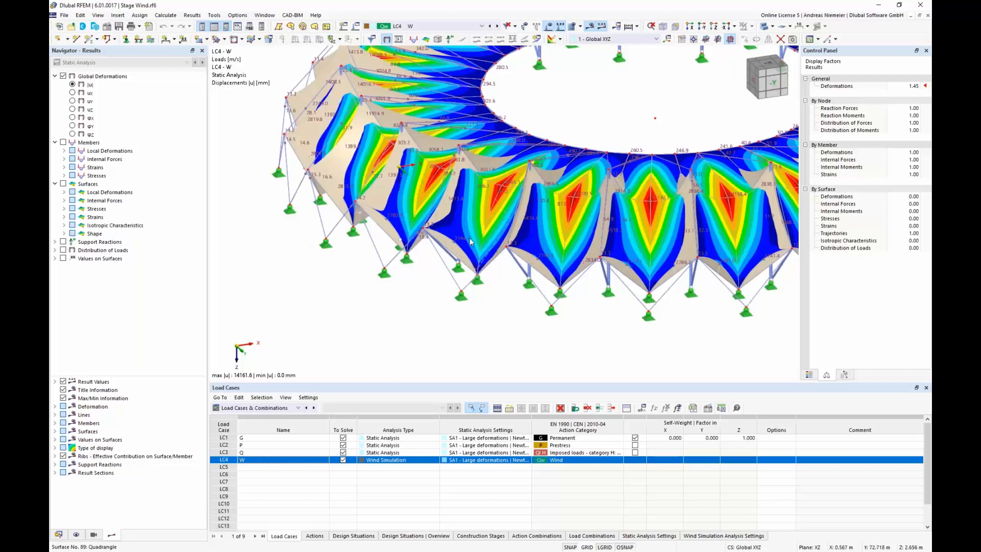
{"action": "mouse_move", "coordinate": [470, 242]}
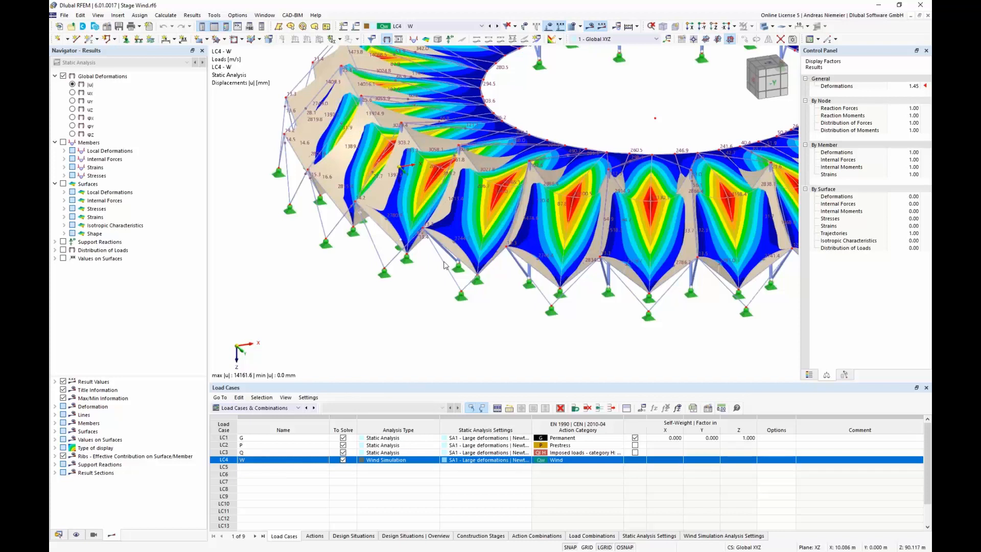
{"action": "left_click", "coordinate": [675, 27]}
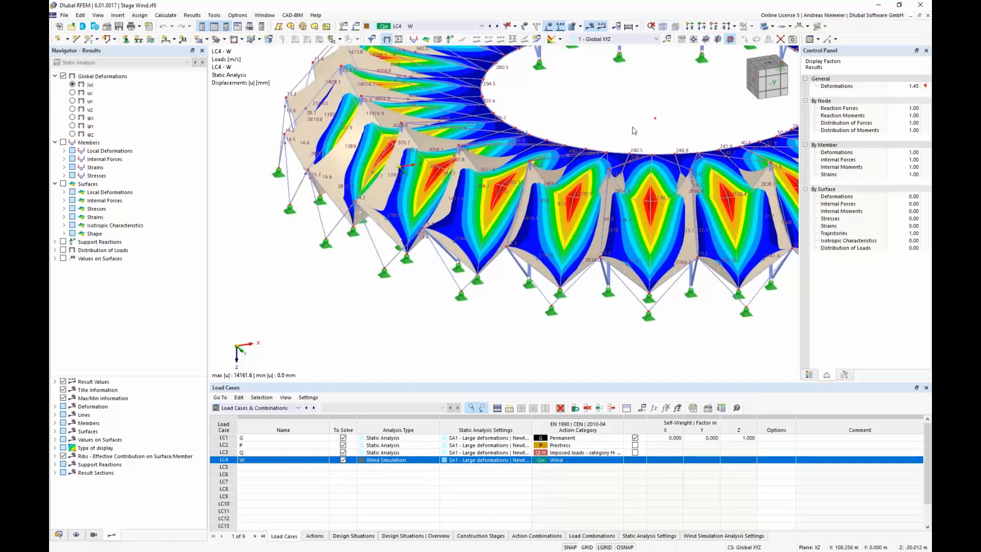
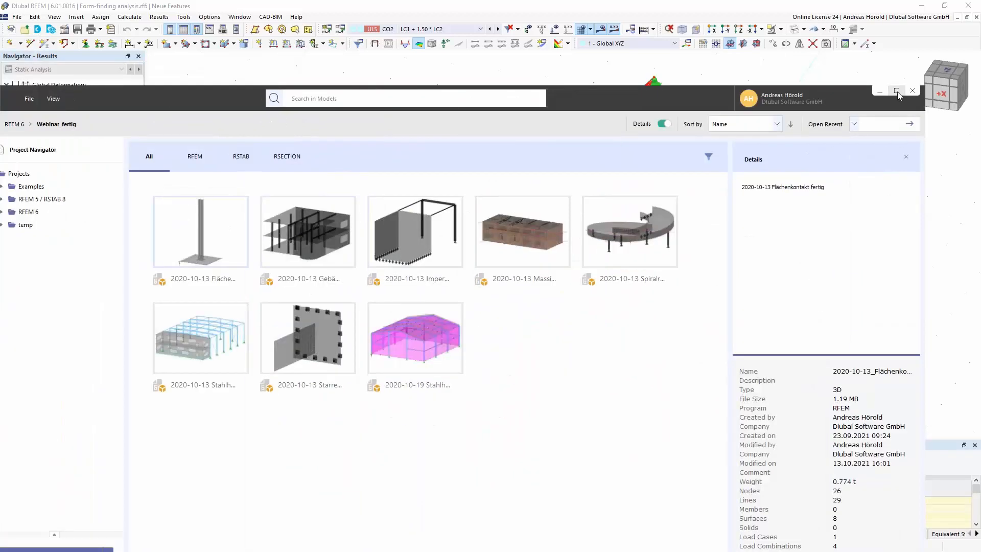
- Switch to Dlubal Center, maximize it, and review the account's messages, company data, and current R20 and R19 downloads
{"action": "left_click", "coordinate": [897, 91]}
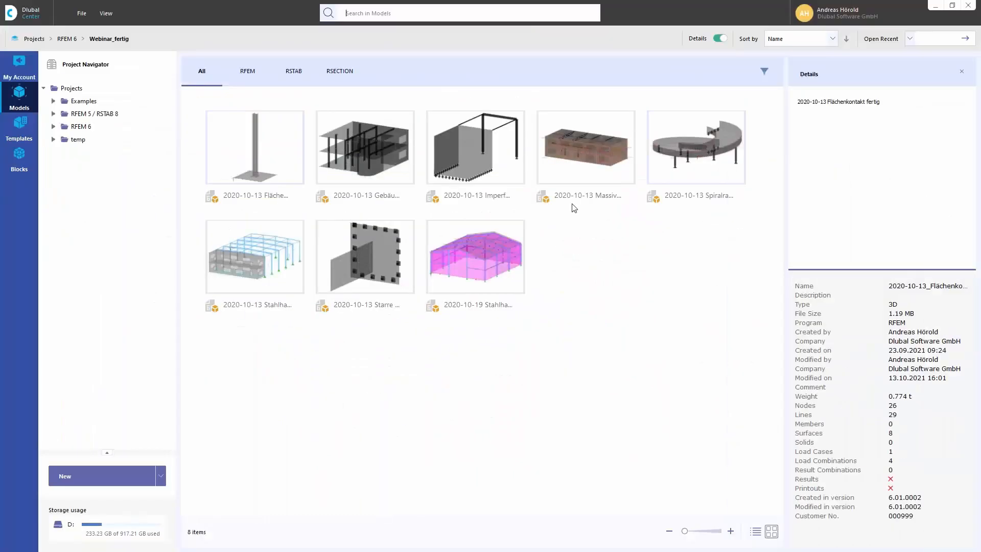
{"action": "left_click", "coordinate": [20, 66]}
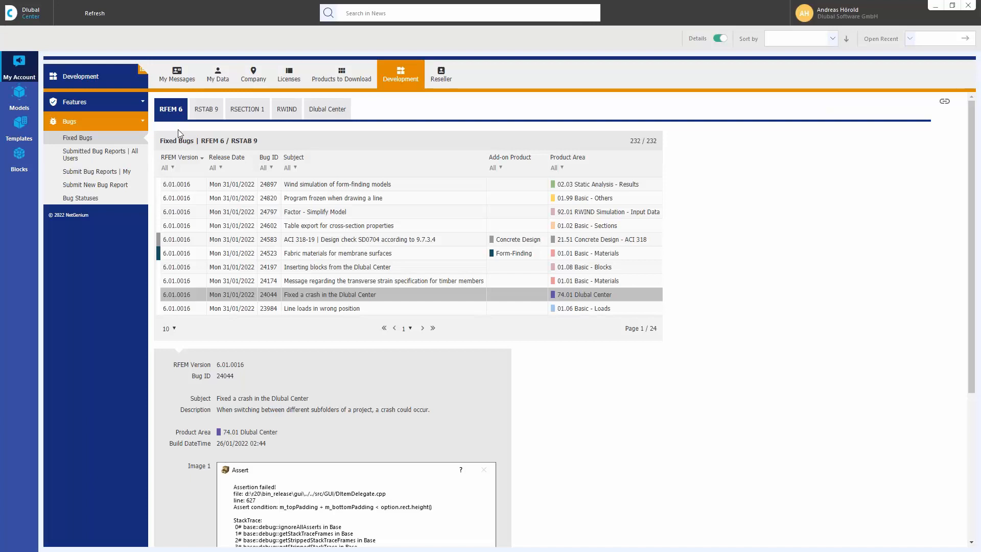
{"action": "left_click", "coordinate": [177, 75]}
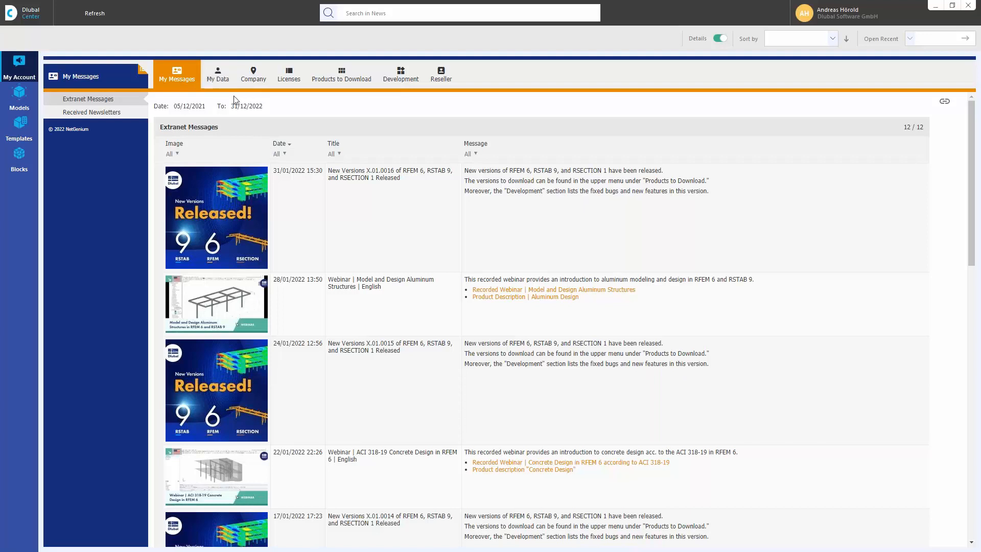
{"action": "left_click", "coordinate": [254, 75]}
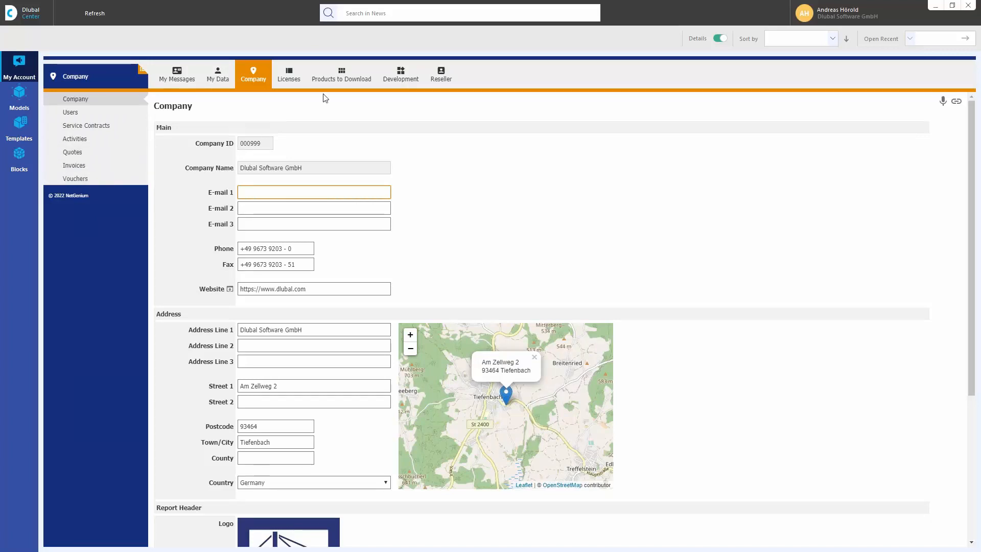
{"action": "left_click", "coordinate": [340, 76]}
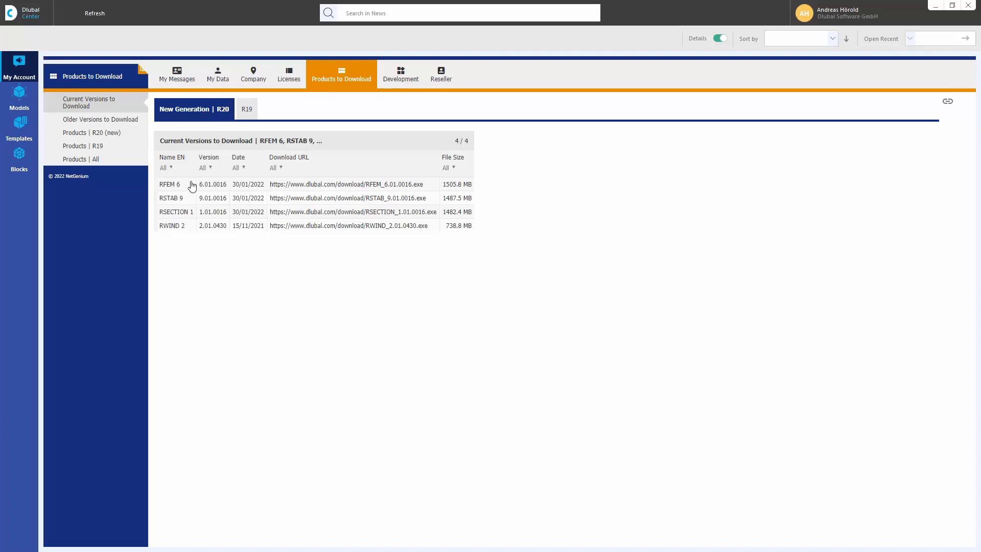
{"action": "left_click", "coordinate": [245, 110]}
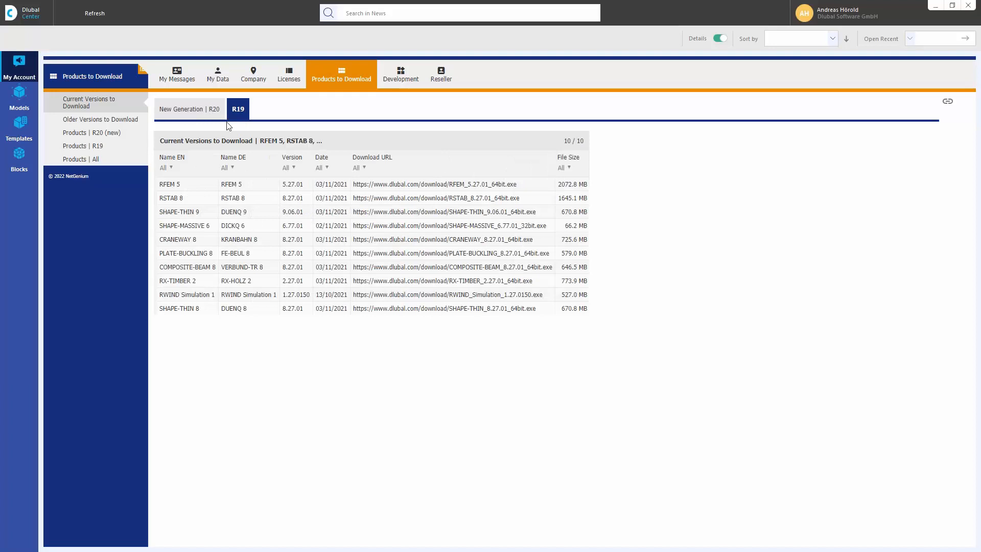
- Review RFEM 6's implemented features, open features and fixed bugs in the account's development section
{"action": "left_click", "coordinate": [400, 76]}
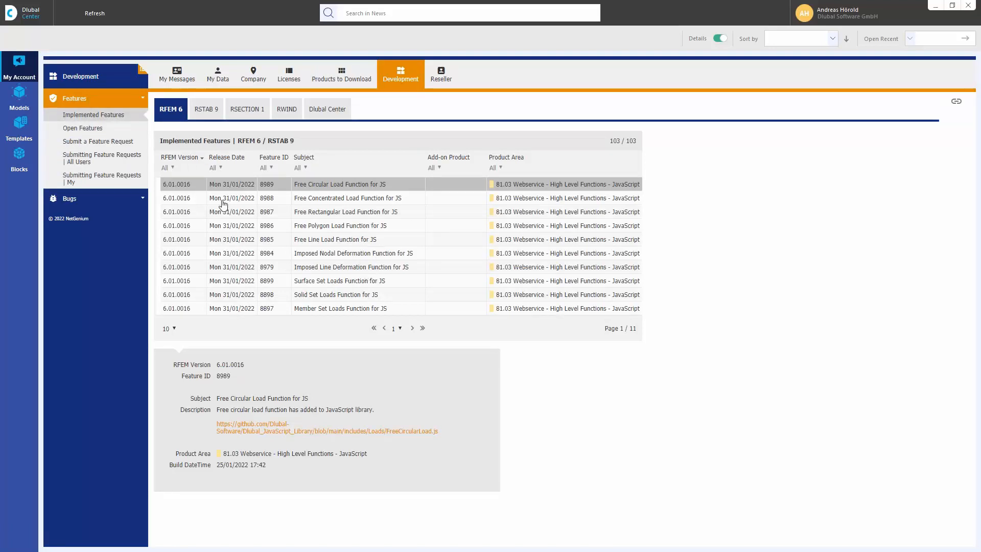
{"action": "left_click", "coordinate": [90, 130]}
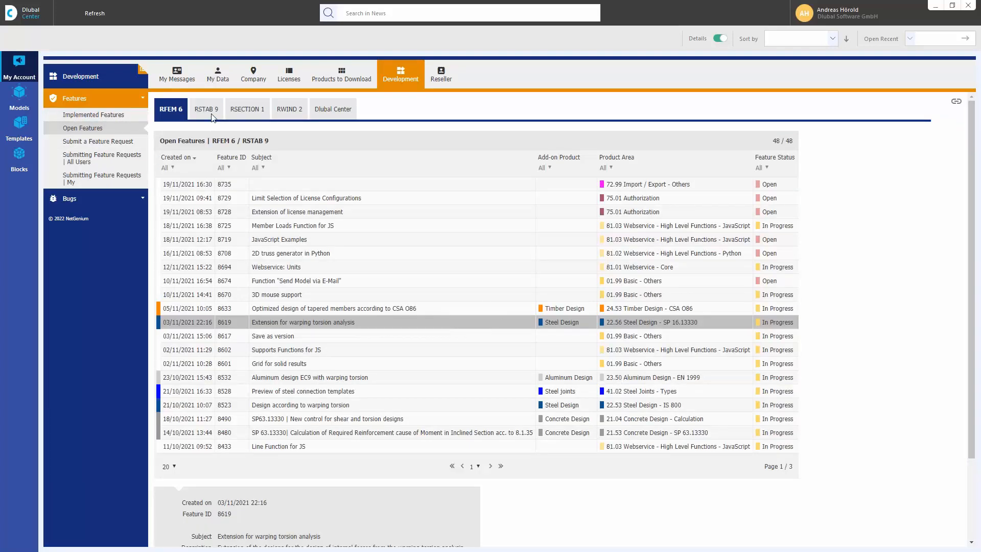
{"action": "left_click", "coordinate": [97, 202]}
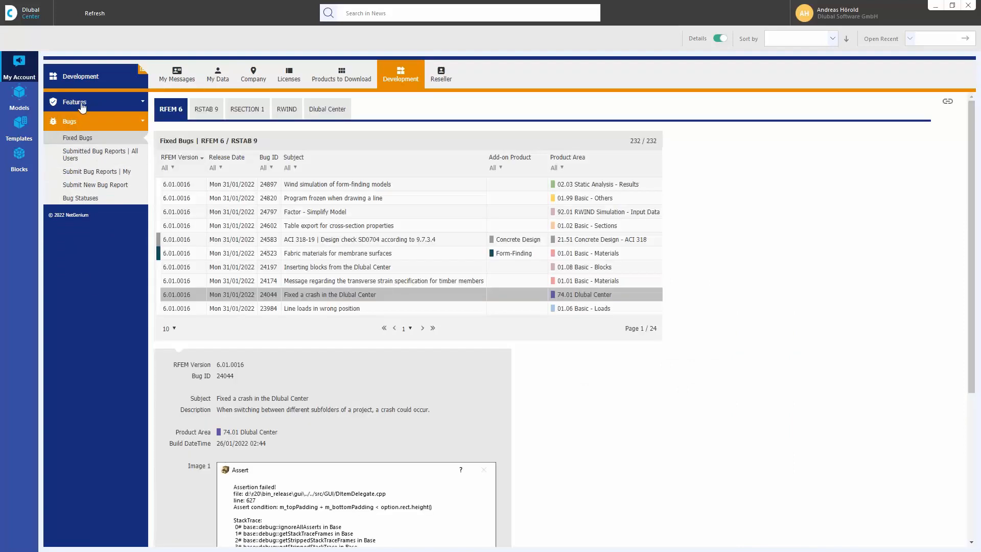
{"action": "left_click", "coordinate": [82, 104]}
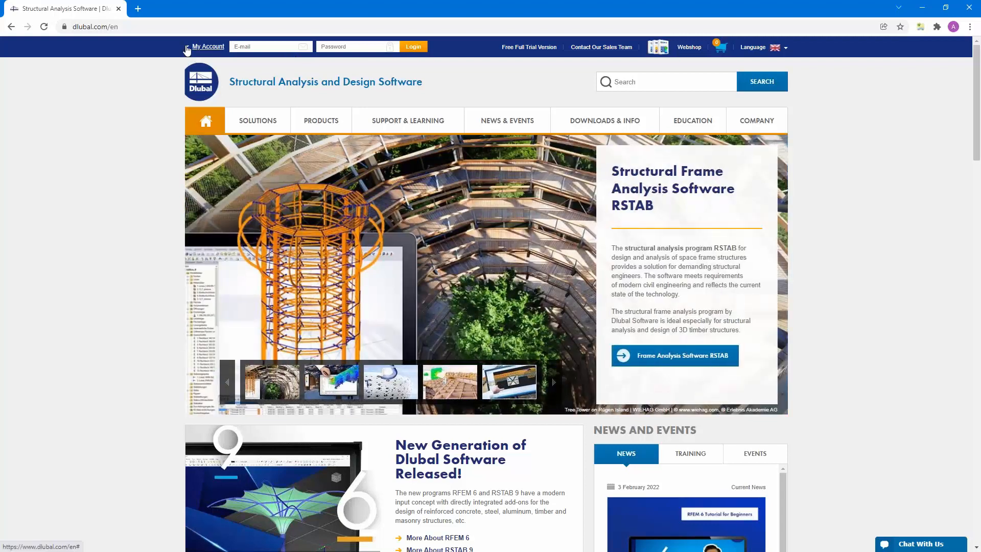
- Switch to the Dlubal website, show the account options, and browse the RFEM 6 for Beginners e-learning videos
{"action": "left_click", "coordinate": [187, 48]}
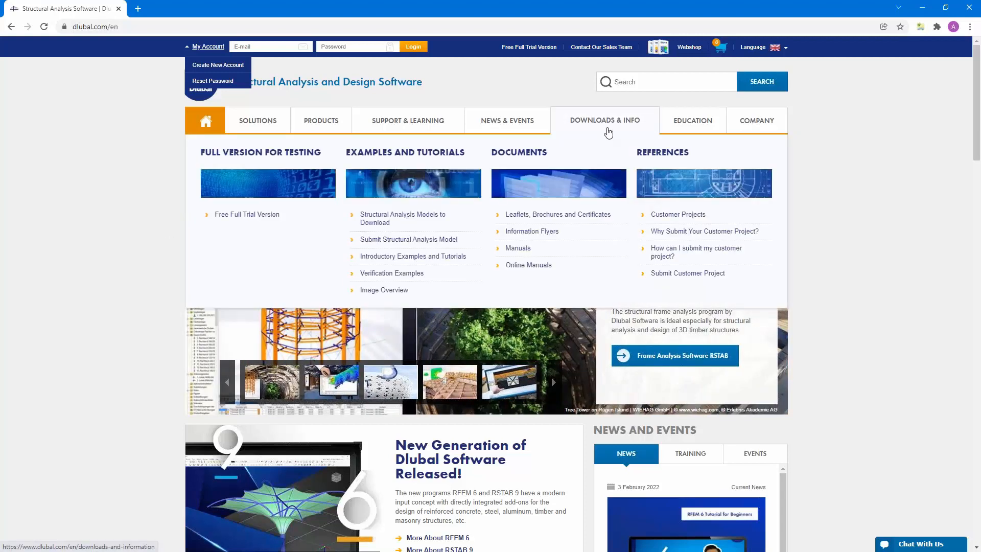
{"action": "mouse_move", "coordinate": [695, 121]}
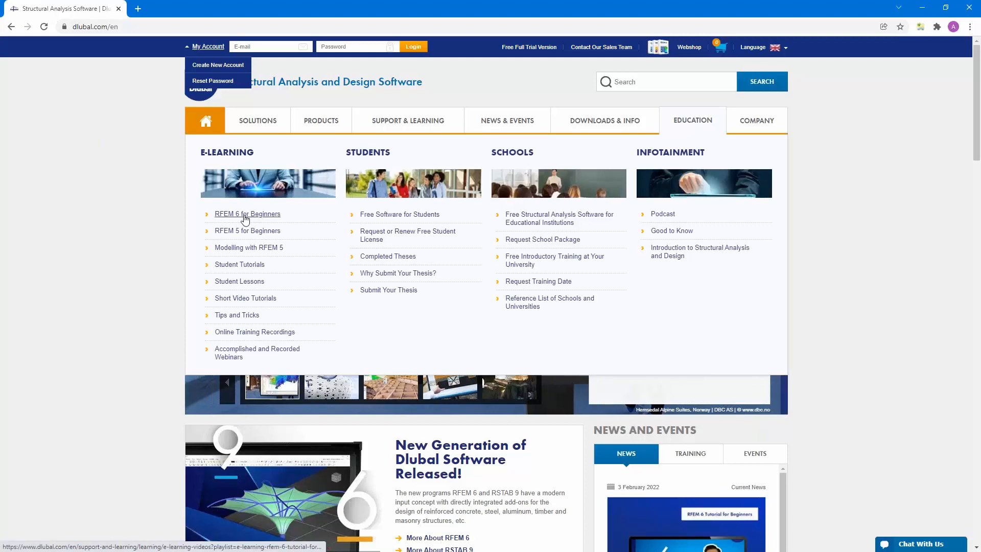
{"action": "left_click", "coordinate": [245, 214]}
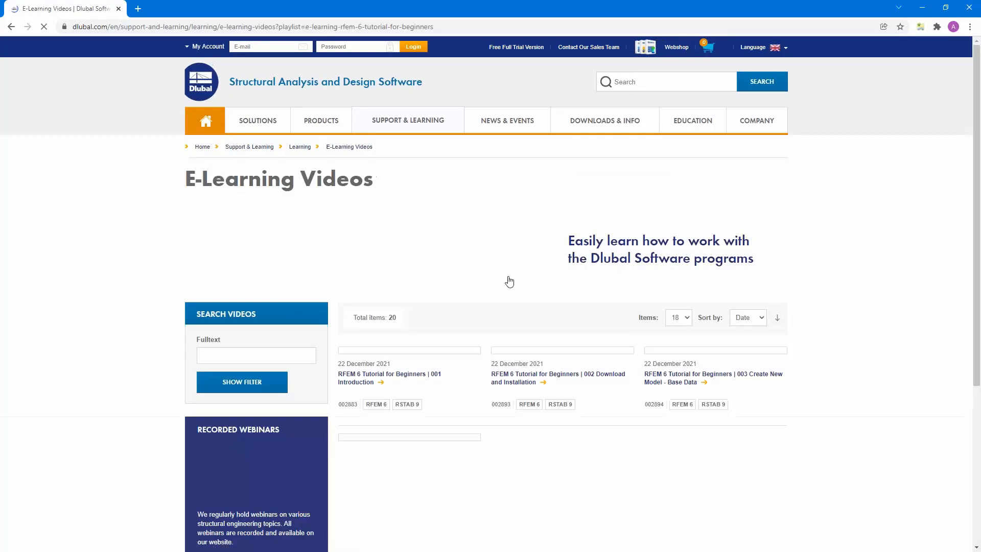
{"action": "scroll", "coordinate": [583, 317], "scroll_direction": "down", "scroll_amount": 4}
{"action": "scroll", "coordinate": [583, 314], "scroll_direction": "down", "scroll_amount": 1}
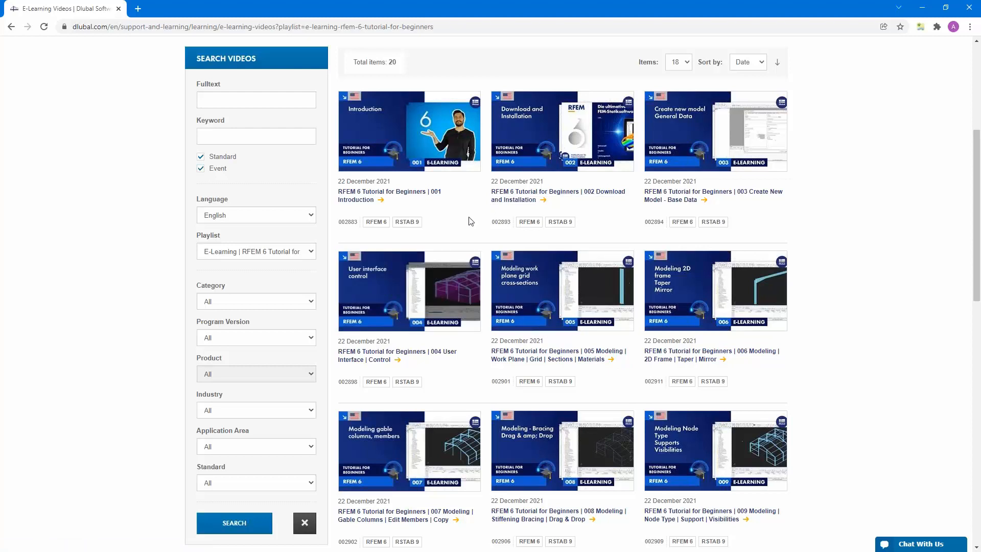
{"action": "scroll", "coordinate": [471, 221], "scroll_direction": "down", "scroll_amount": 15}
{"action": "scroll", "coordinate": [471, 221], "scroll_direction": "up", "scroll_amount": 9}
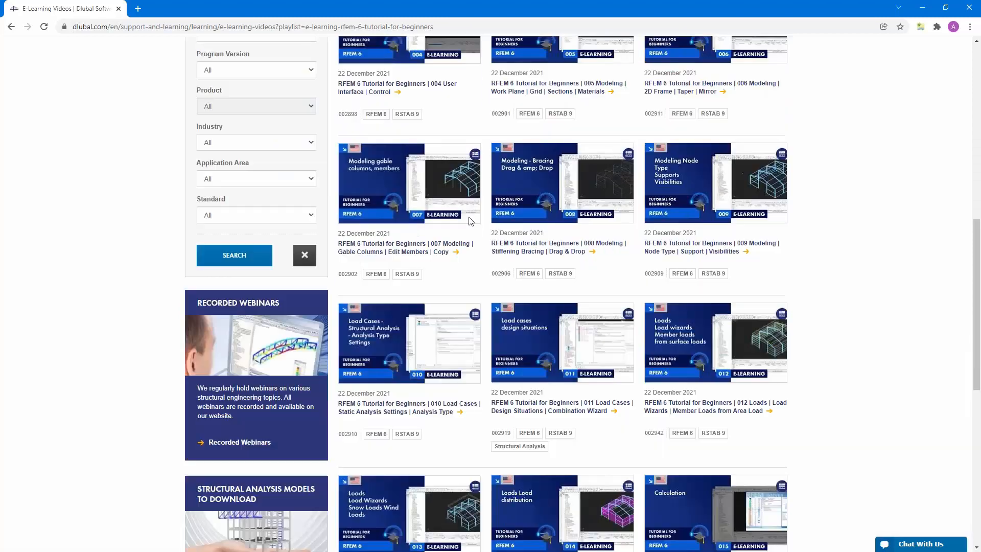
{"action": "scroll", "coordinate": [471, 221], "scroll_direction": "up", "scroll_amount": 12}
{"action": "scroll", "coordinate": [423, 262], "scroll_direction": "down", "scroll_amount": 2}
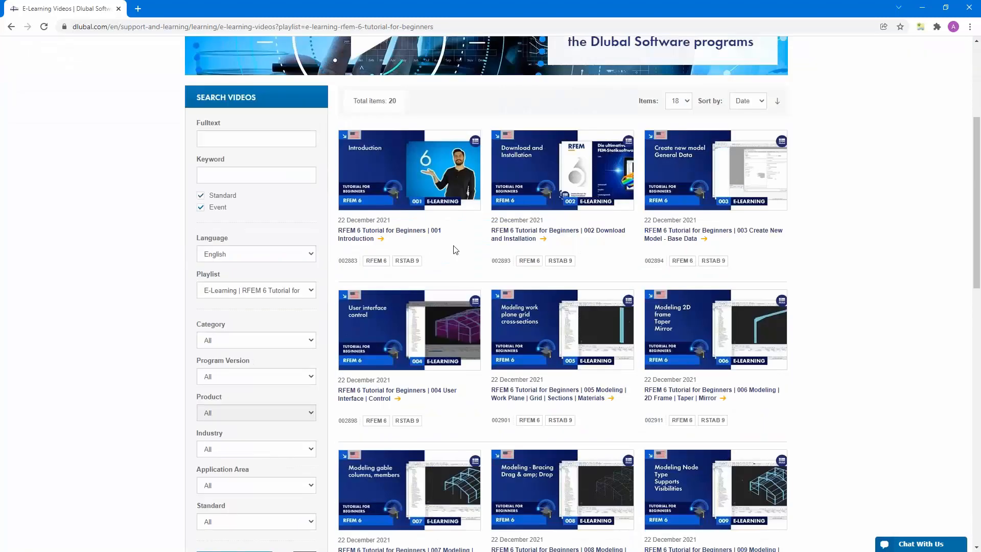
- Find the webinar "Form-Finding and Calculation of Membrane Structures in RFEM 6" among the website's webinars and open its page
{"action": "scroll", "coordinate": [459, 258], "scroll_direction": "up", "scroll_amount": 5}
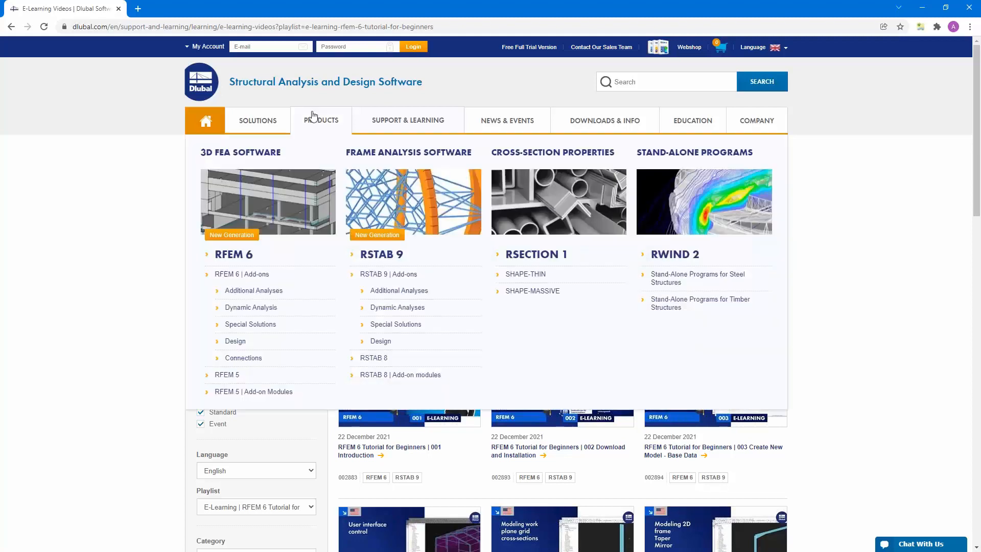
{"action": "mouse_move", "coordinate": [512, 126]}
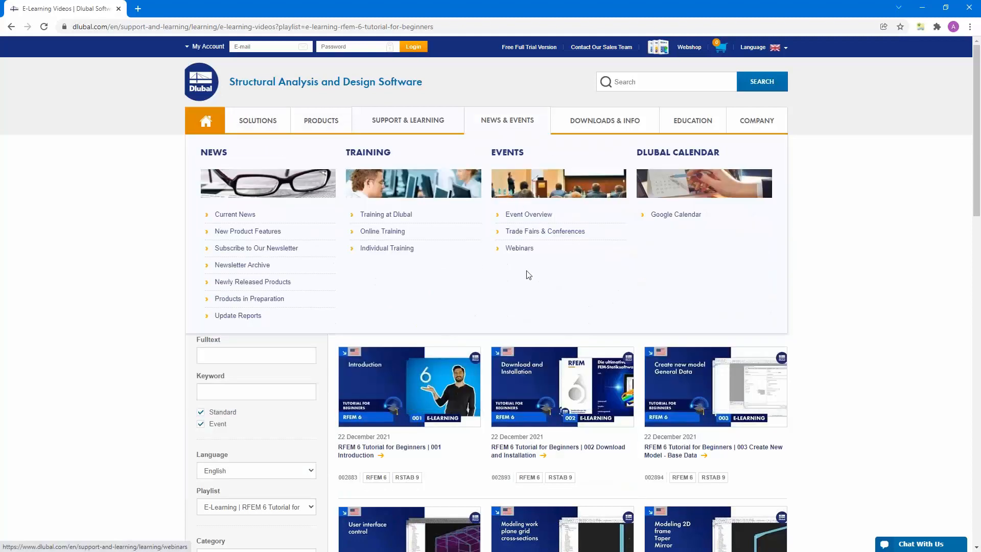
{"action": "left_click", "coordinate": [520, 249]}
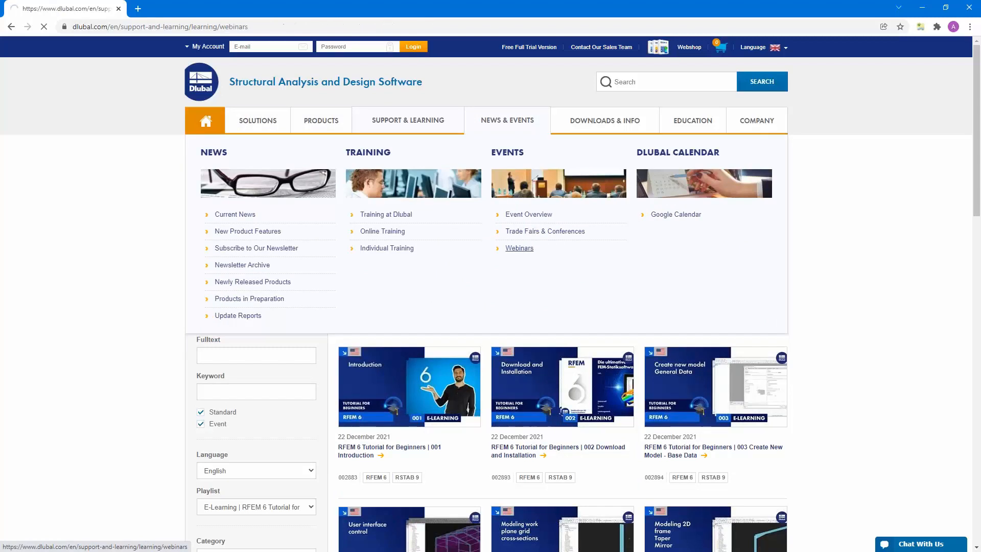
{"action": "scroll", "coordinate": [511, 344], "scroll_direction": "down", "scroll_amount": 13}
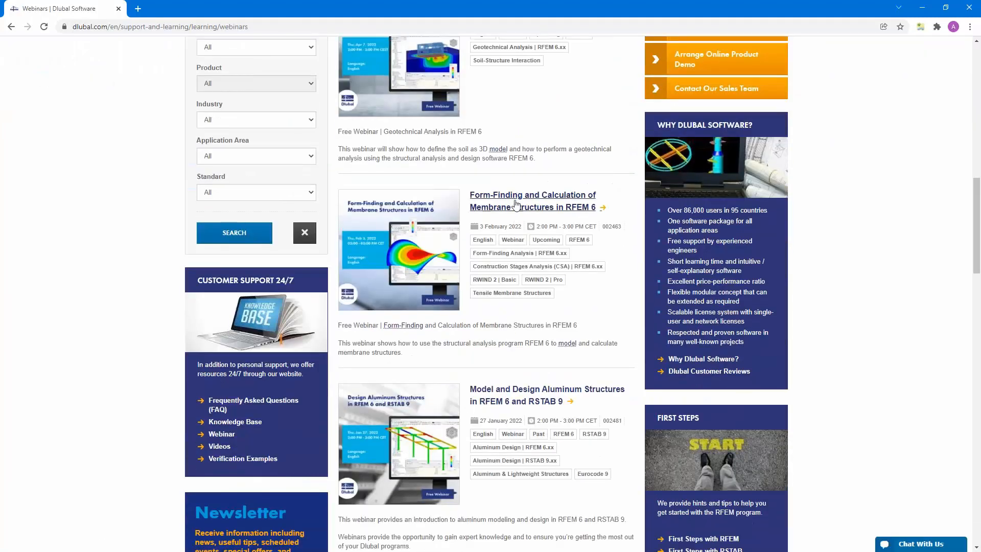
{"action": "left_click", "coordinate": [516, 201]}
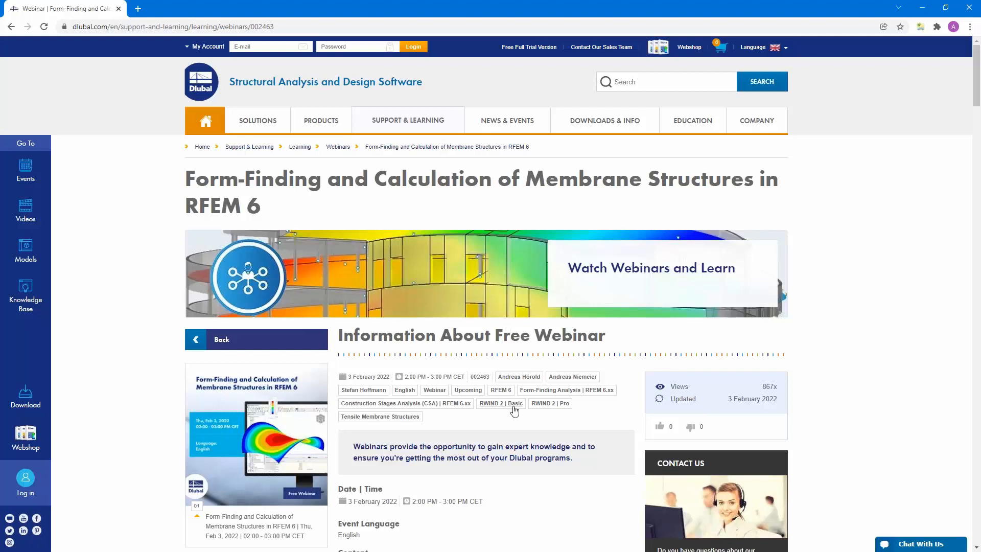
- Review the webinar page's content, presentation slides, events and videos, and select the Stadium Roof Made of Membranes among its downloadable models
{"action": "scroll", "coordinate": [514, 410], "scroll_direction": "down", "scroll_amount": 4}
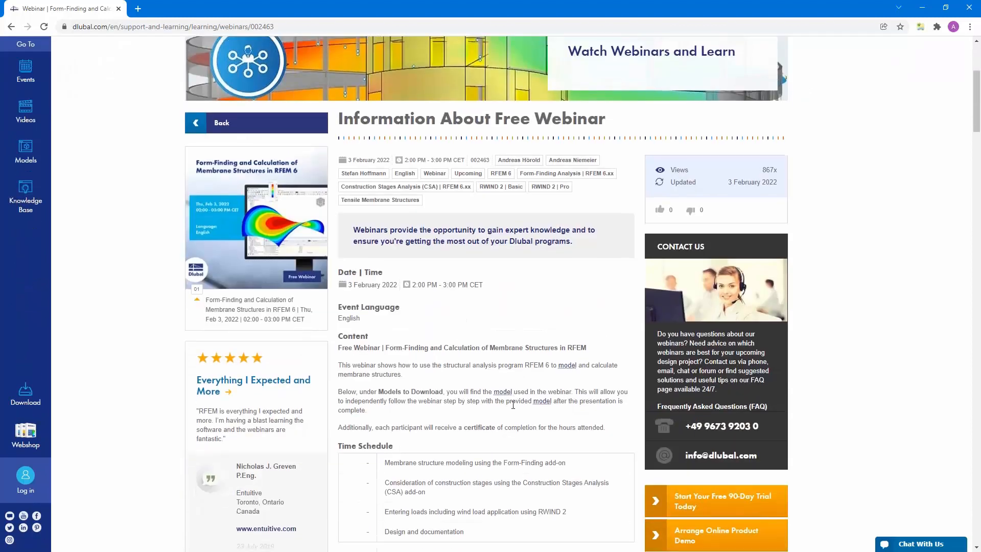
{"action": "scroll", "coordinate": [513, 404], "scroll_direction": "down", "scroll_amount": 2}
{"action": "scroll", "coordinate": [495, 346], "scroll_direction": "down", "scroll_amount": 10}
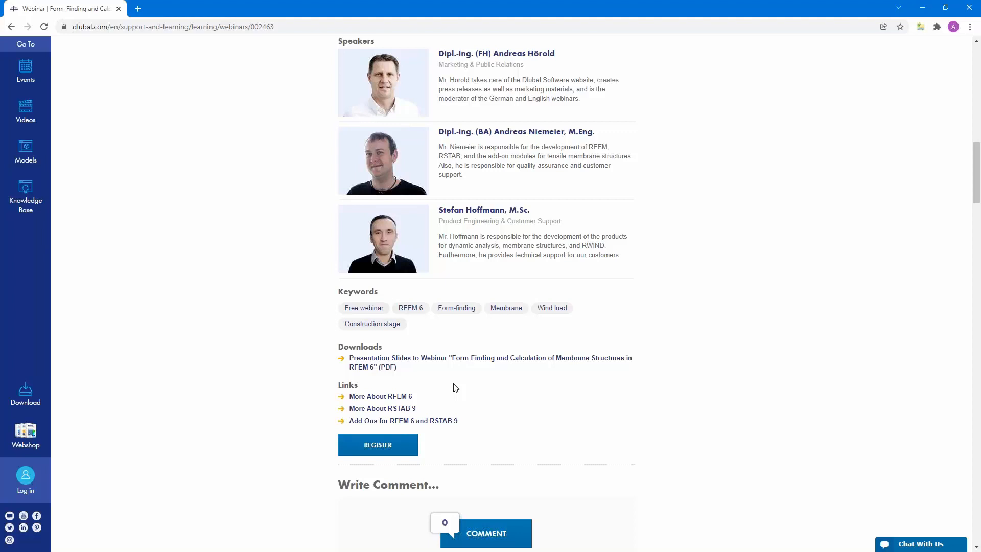
{"action": "scroll", "coordinate": [455, 388], "scroll_direction": "down", "scroll_amount": 13}
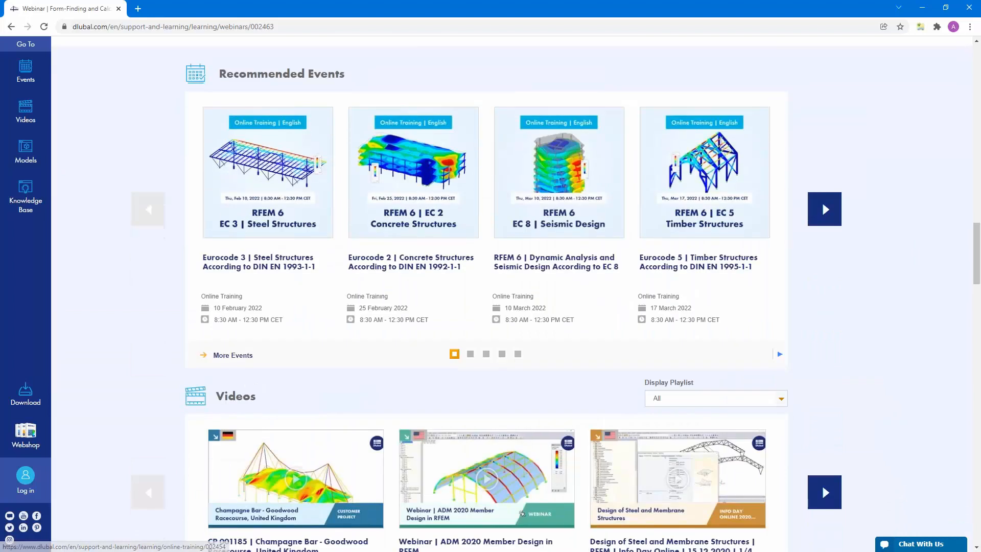
{"action": "scroll", "coordinate": [386, 402], "scroll_direction": "down", "scroll_amount": 7}
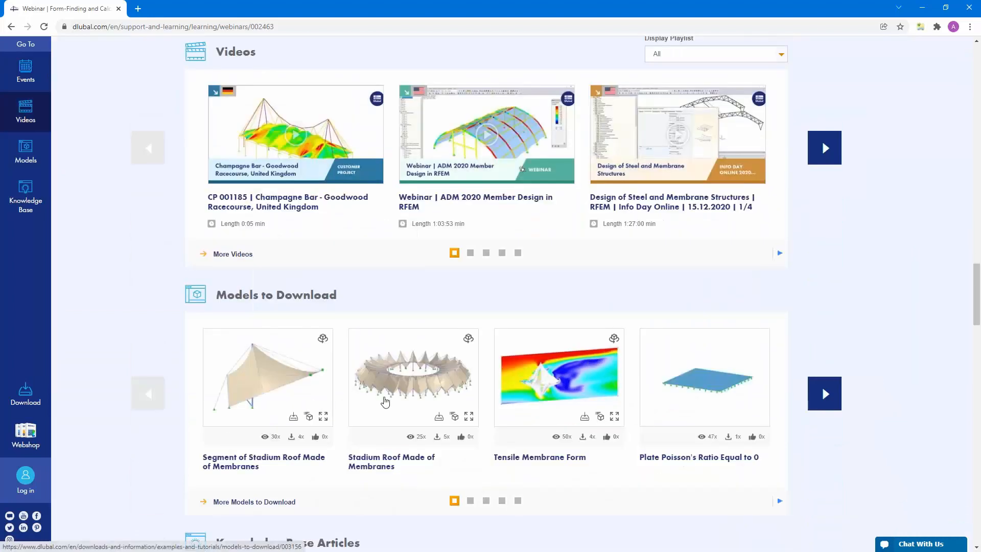
{"action": "left_click", "coordinate": [403, 404]}
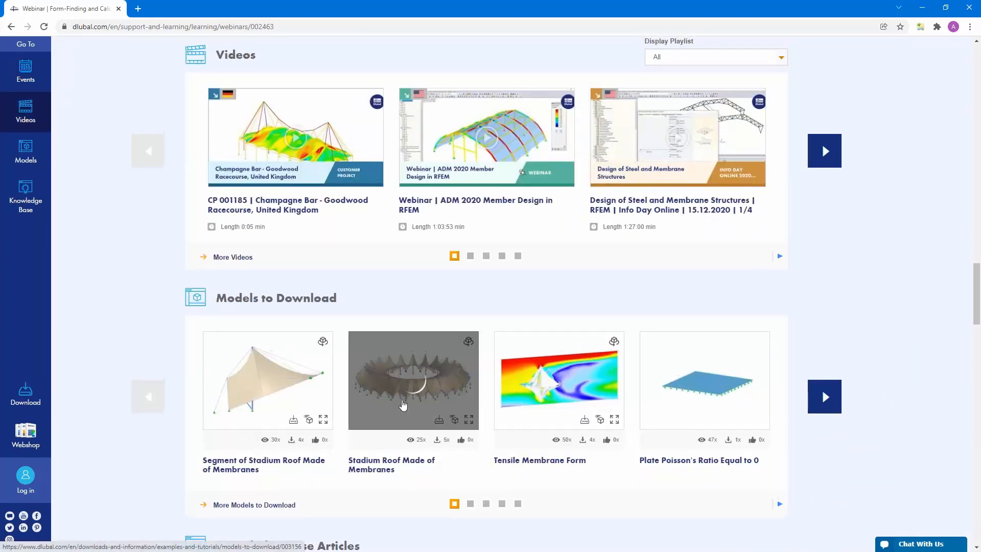
{"action": "scroll", "coordinate": [403, 404], "scroll_direction": "up", "scroll_amount": 20}
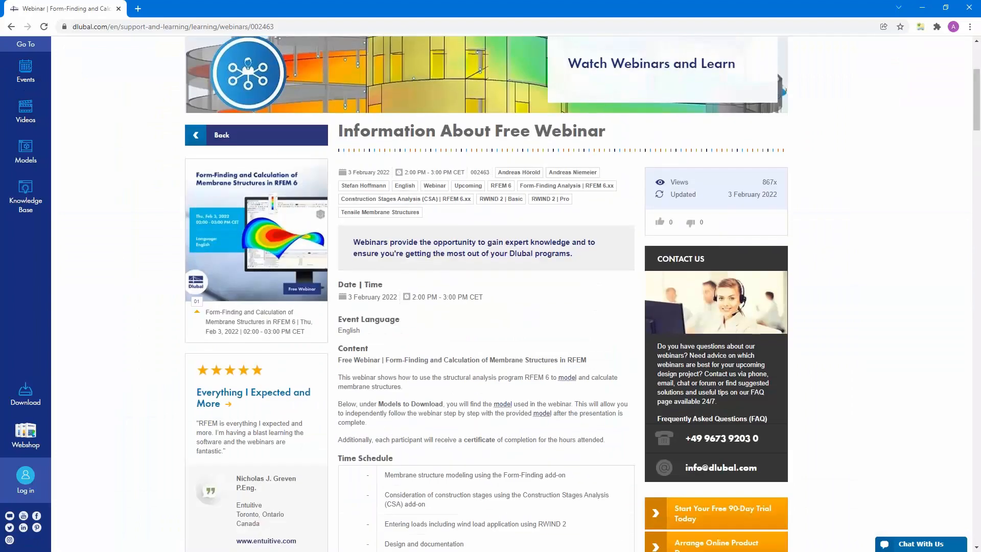